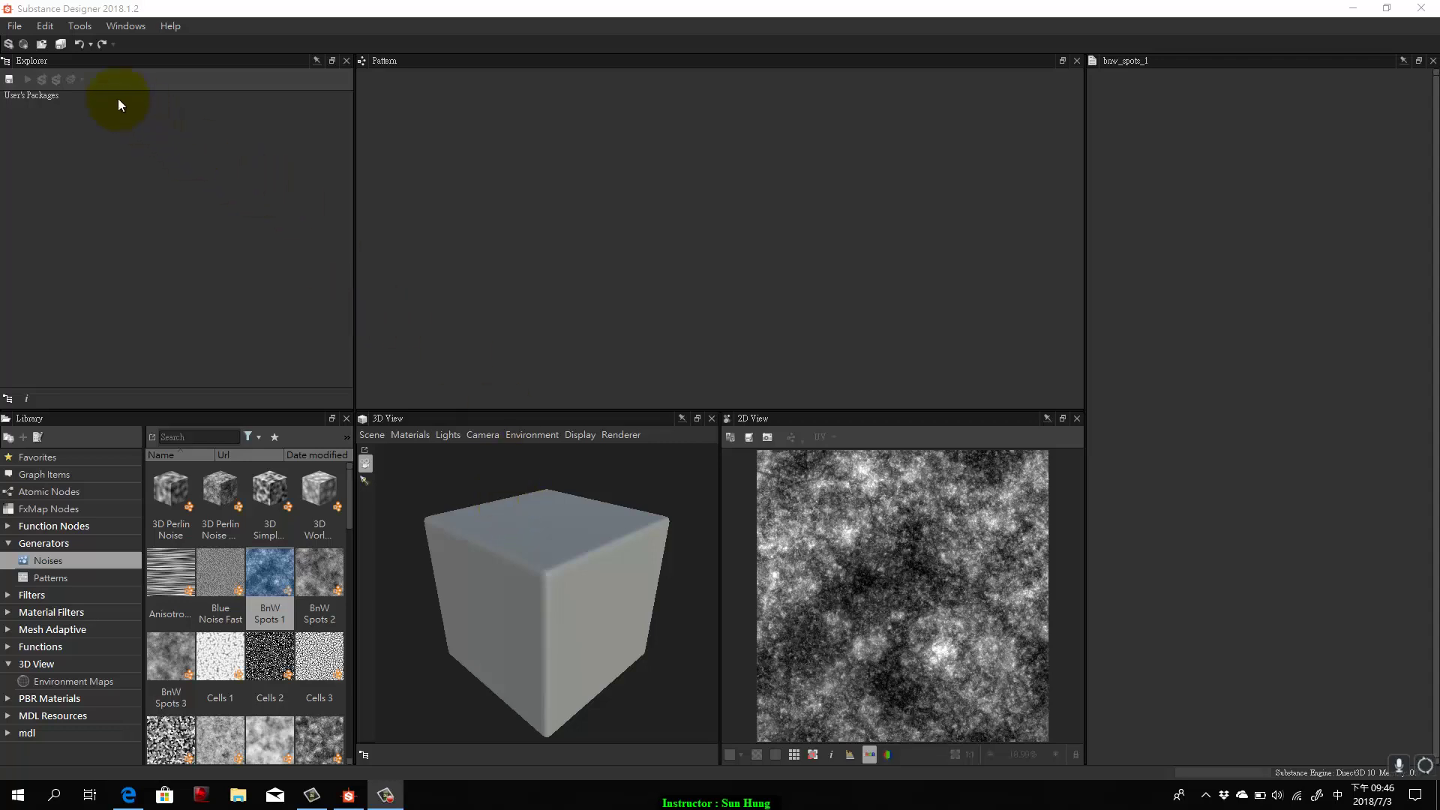
Create a Substance graph named Pattern from the Physically Based (Metallic/Roughness) template.
{"action": "left_click", "coordinate": [11, 45]}
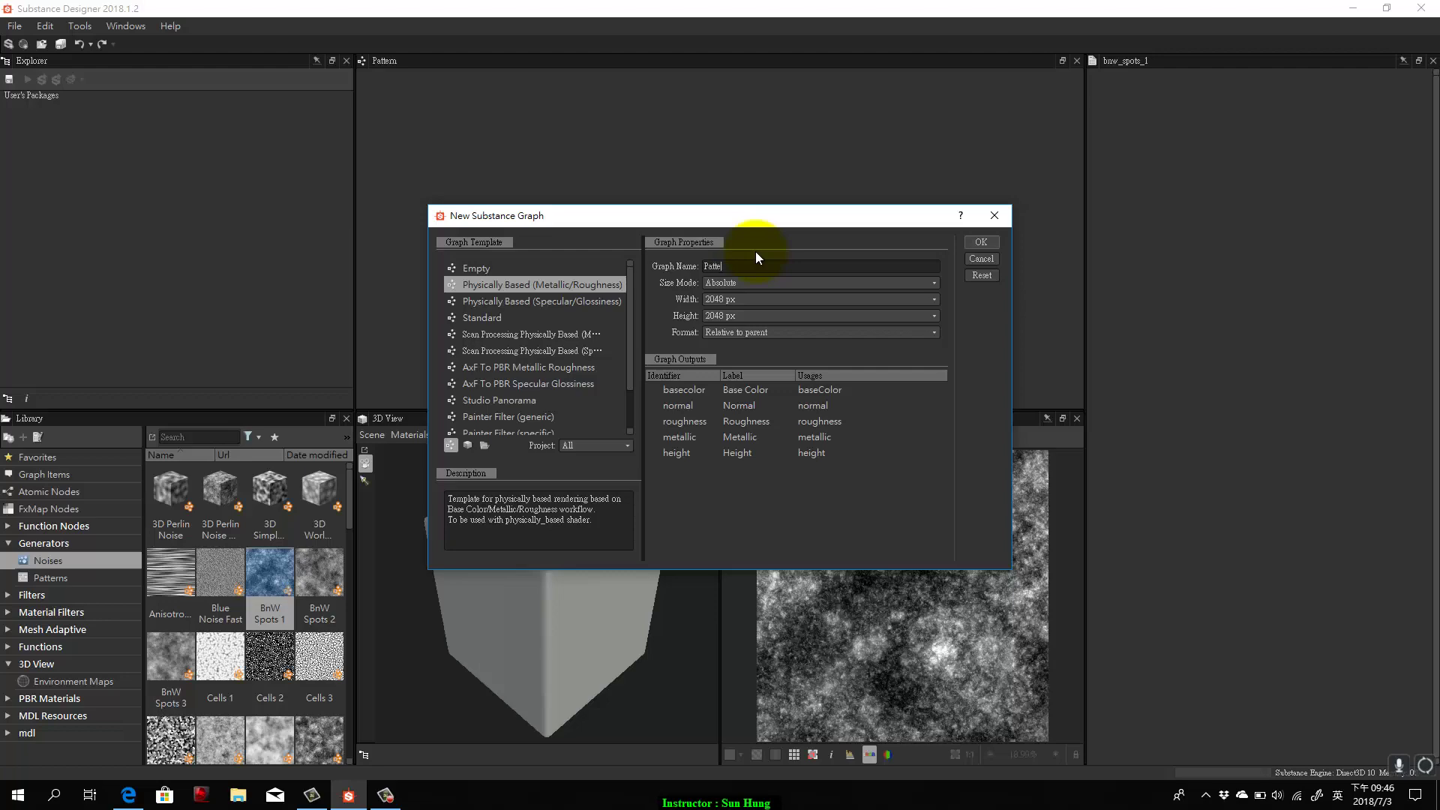
{"action": "type", "text": "Pattern"}
{"action": "key", "text": "Return"}
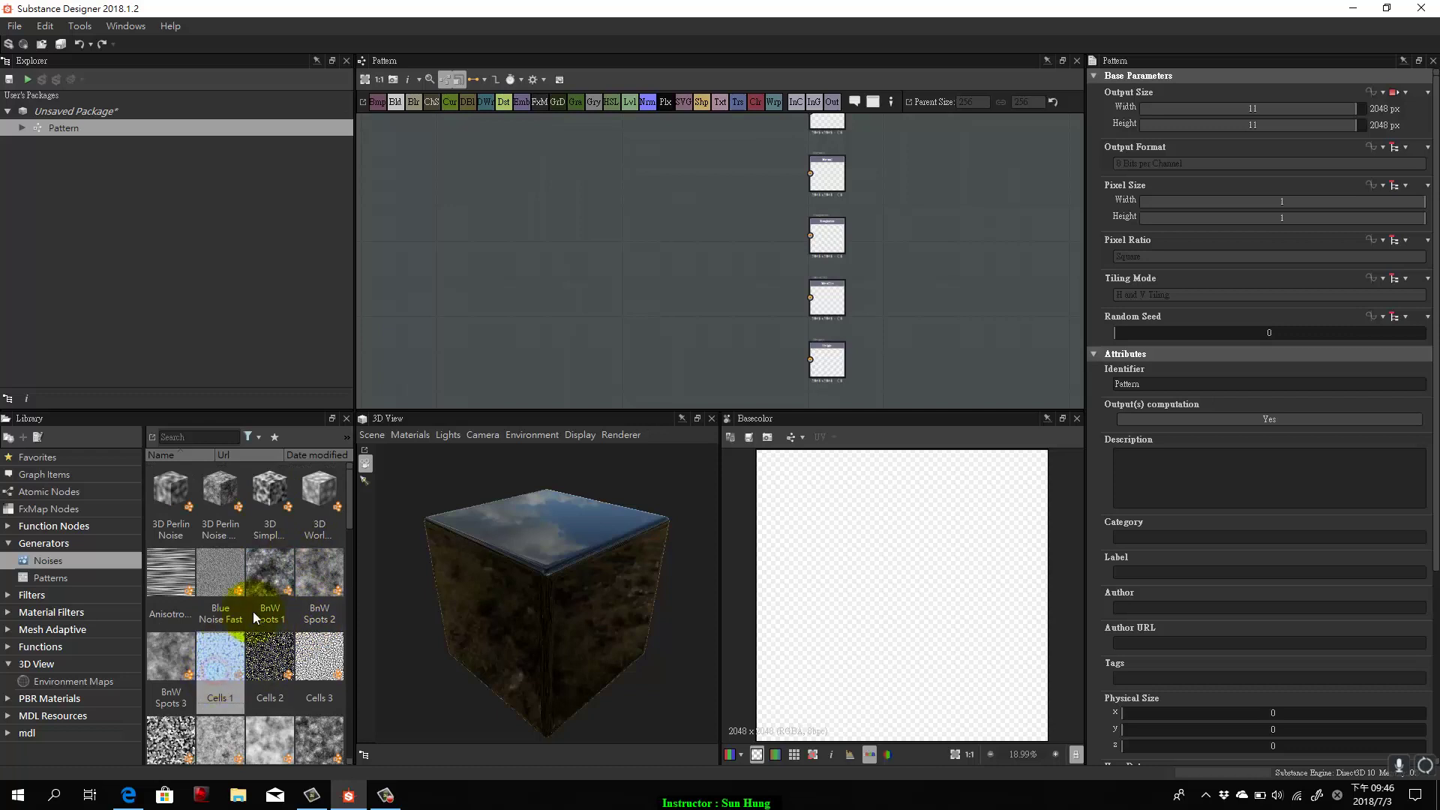
Feed a BnW Spots 1 noise through a Gradient Map node into the Base Color output.
{"action": "left_click_drag", "start_coordinate": [252, 573], "coordinate": [452, 148]}
{"action": "left_click_drag", "start_coordinate": [690, 264], "coordinate": [744, 384]}
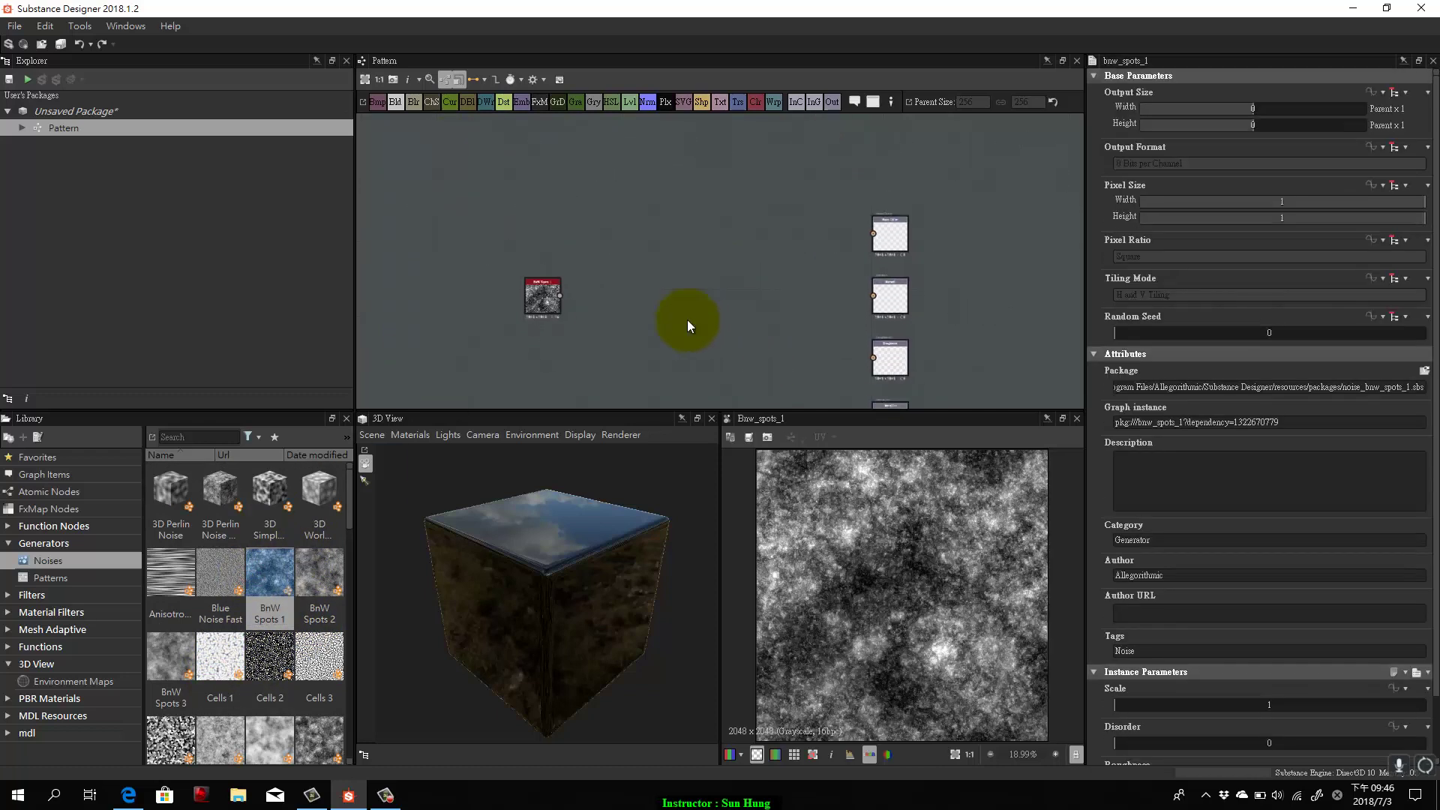
{"action": "key", "text": "space"}
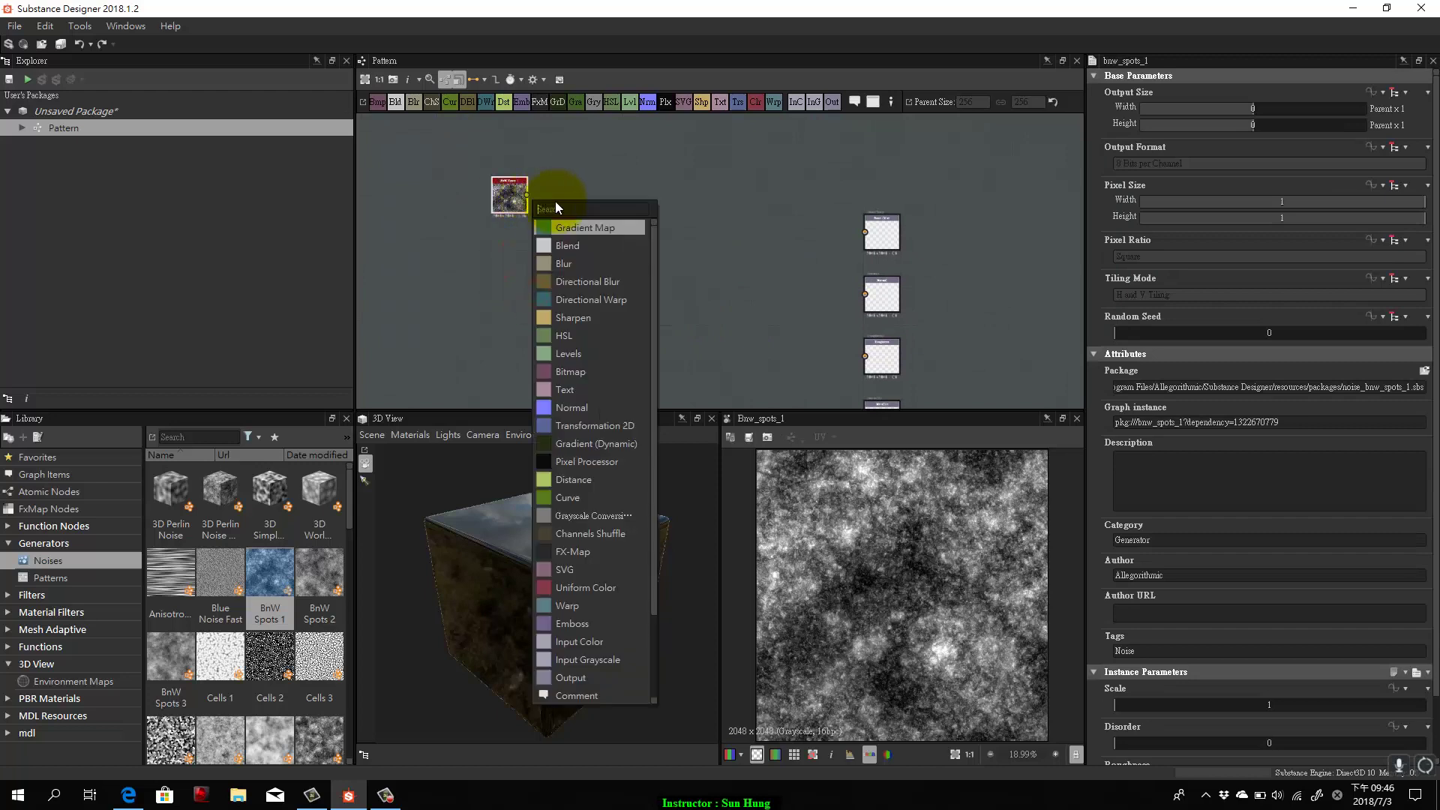
{"action": "left_click", "coordinate": [586, 229]}
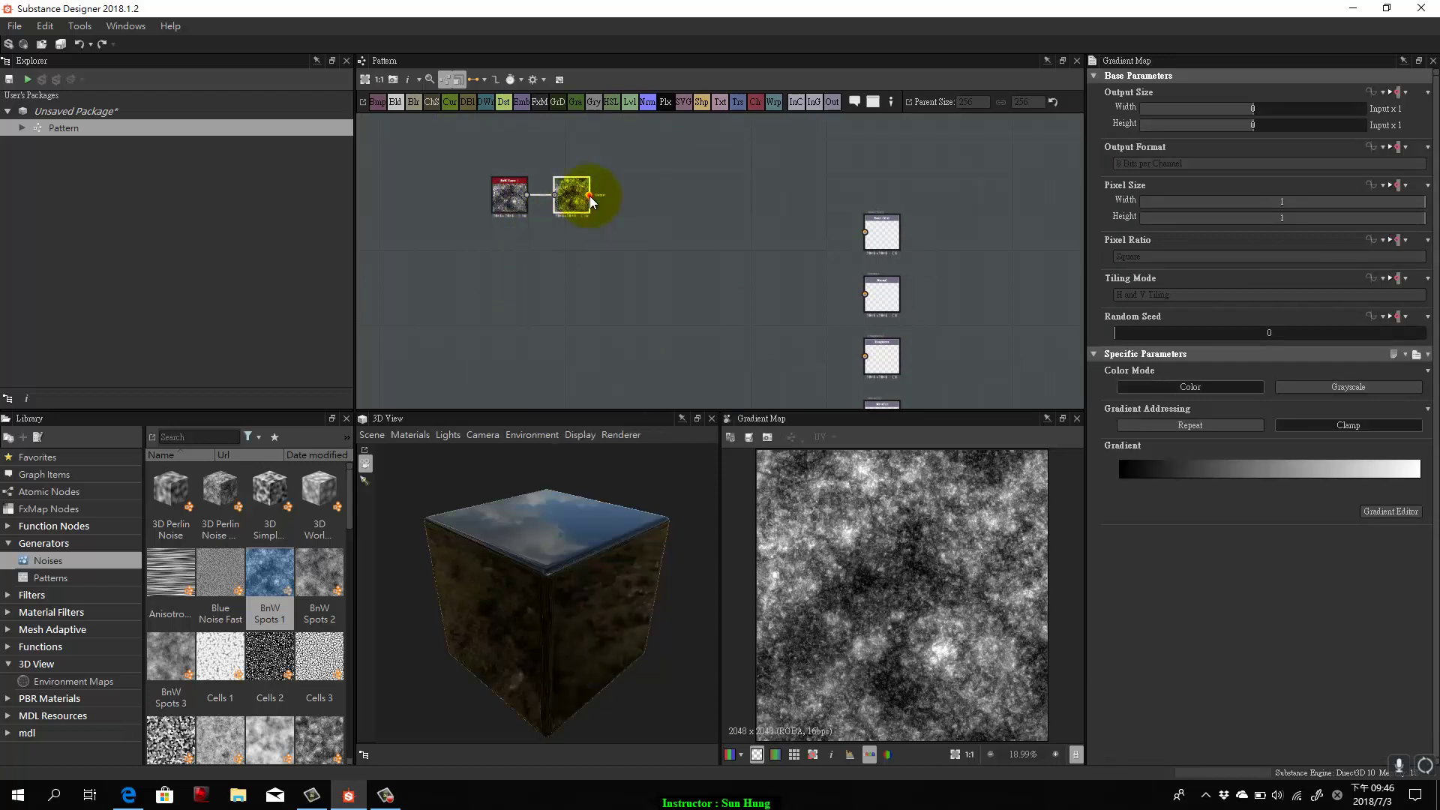
{"action": "left_click_drag", "start_coordinate": [590, 198], "coordinate": [886, 234]}
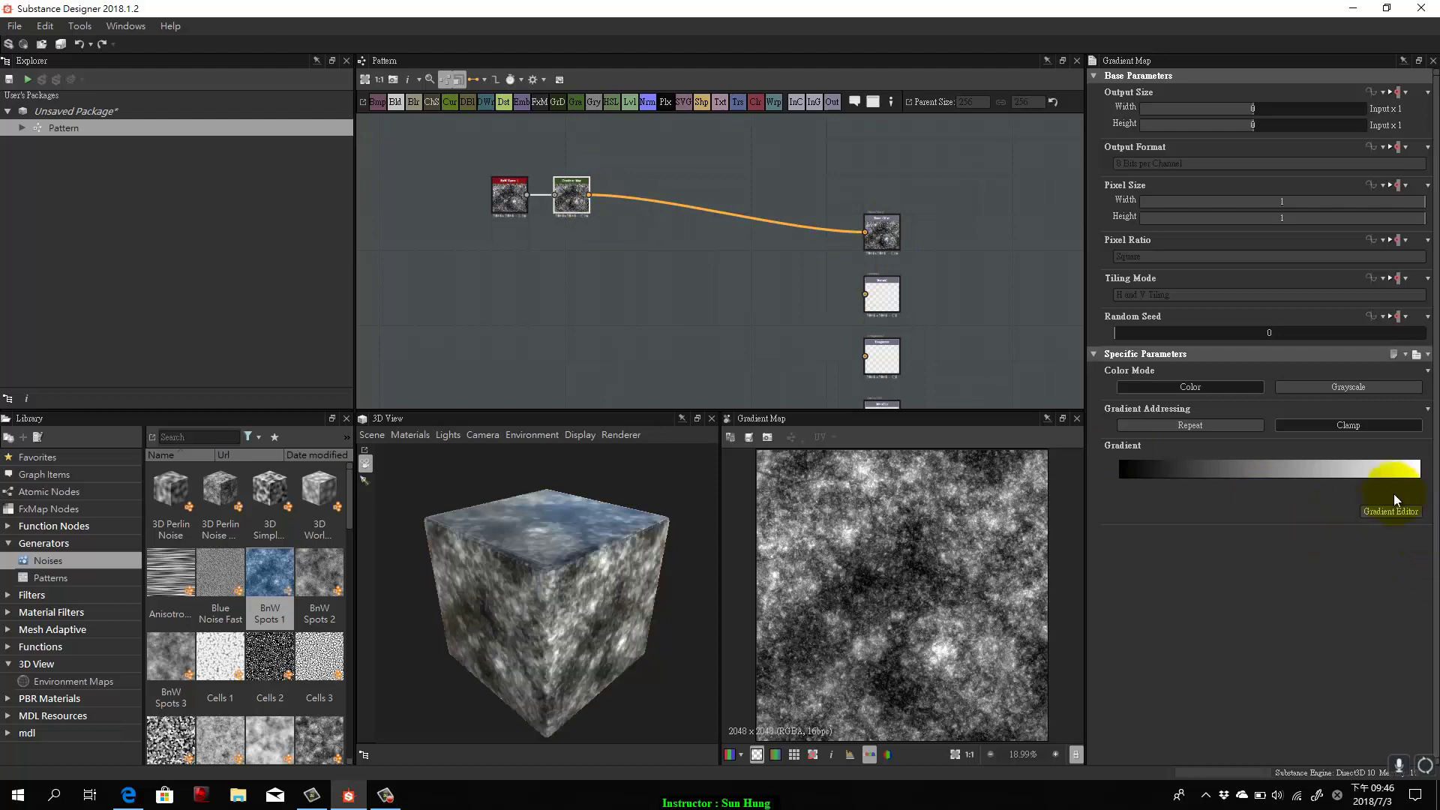
Open the Gradient Map's Gradient Editor and arrange it beside the browser's Ground image results, keeping the photos accessible for sampling.
{"action": "left_click", "coordinate": [1406, 511]}
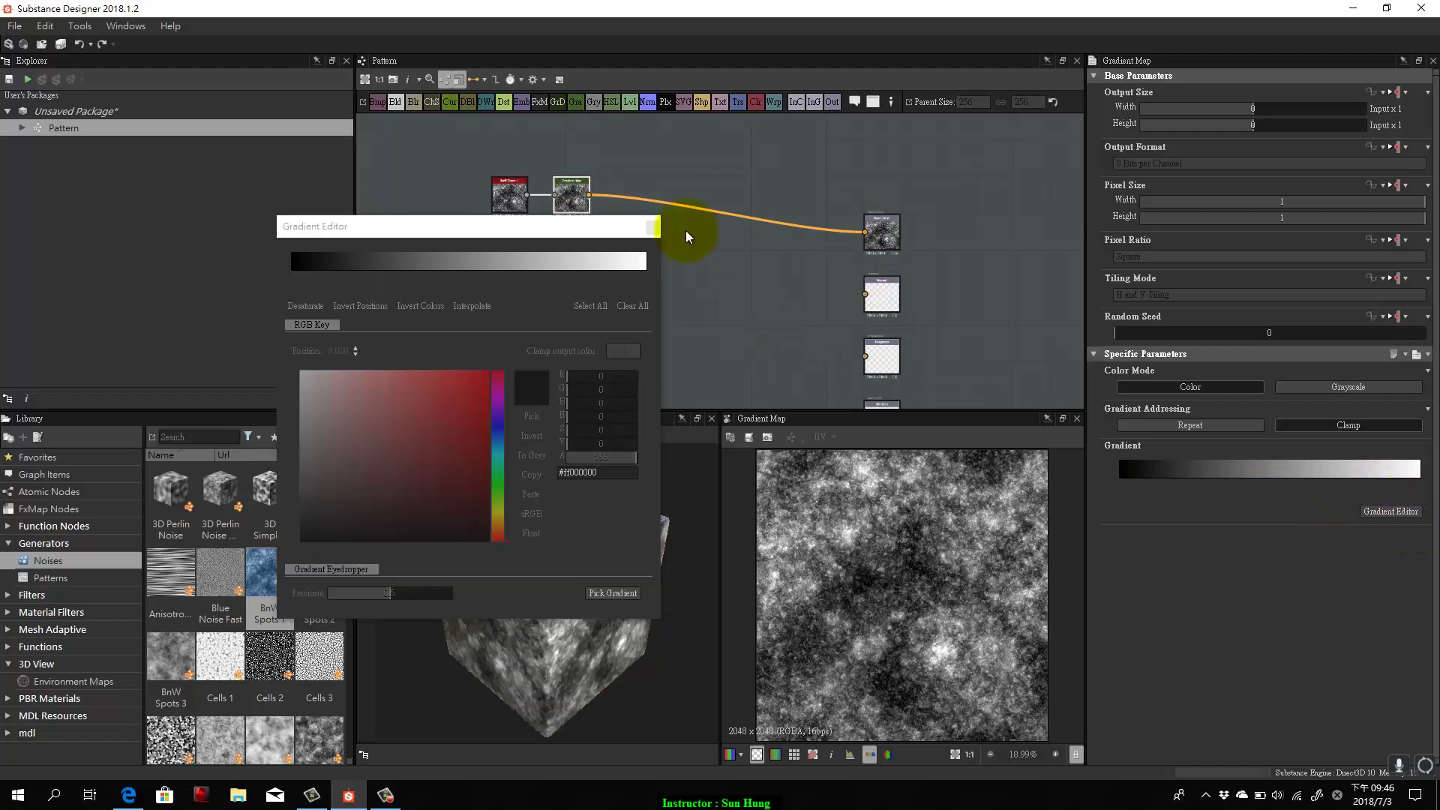
{"action": "left_click_drag", "start_coordinate": [460, 222], "coordinate": [784, 250]}
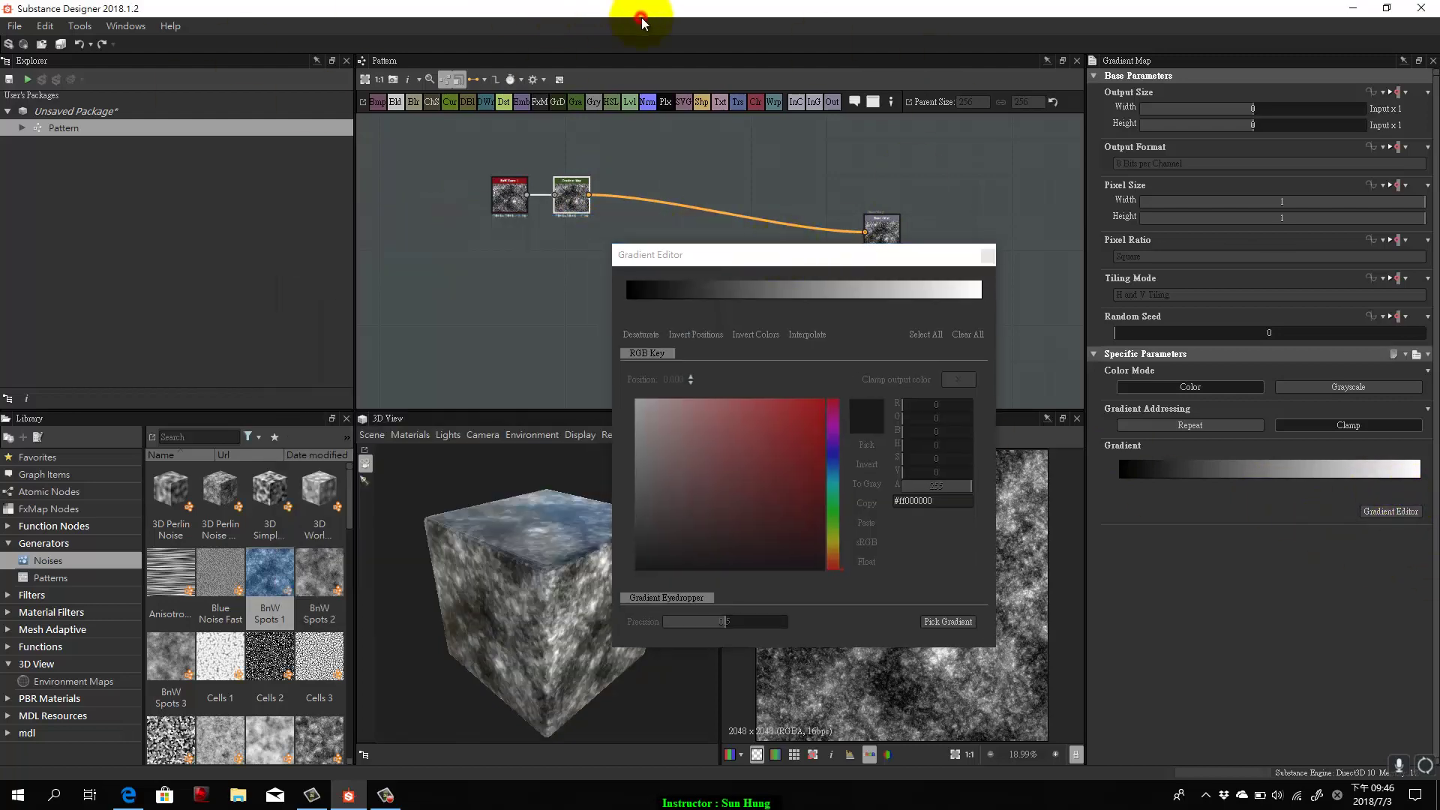
{"action": "left_click", "coordinate": [1228, 9]}
{"action": "left_click_drag", "start_coordinate": [1228, 9], "coordinate": [1436, 150]}
{"action": "left_click", "coordinate": [398, 69]}
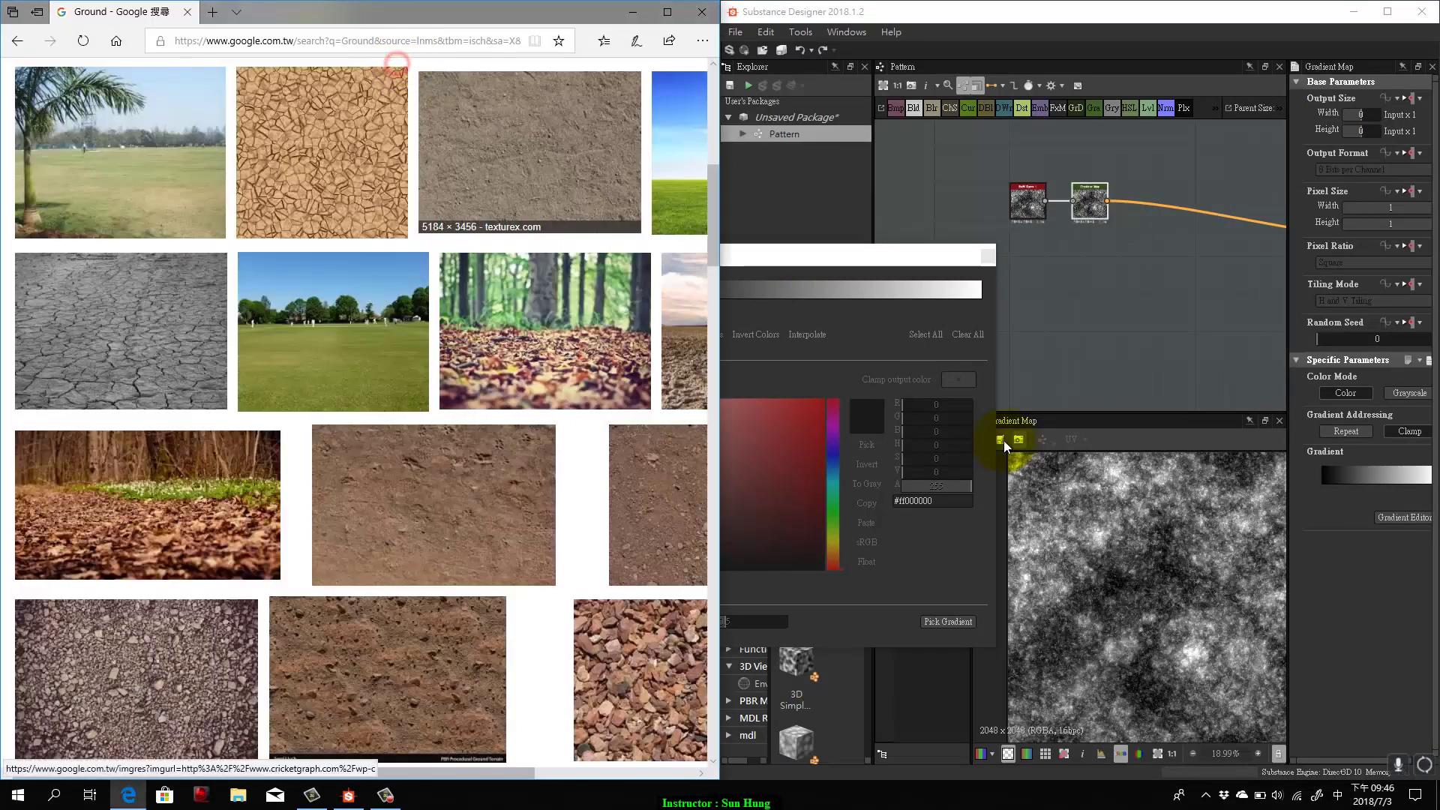
{"action": "left_click", "coordinate": [855, 255]}
{"action": "left_click_drag", "start_coordinate": [874, 254], "coordinate": [1078, 104]}
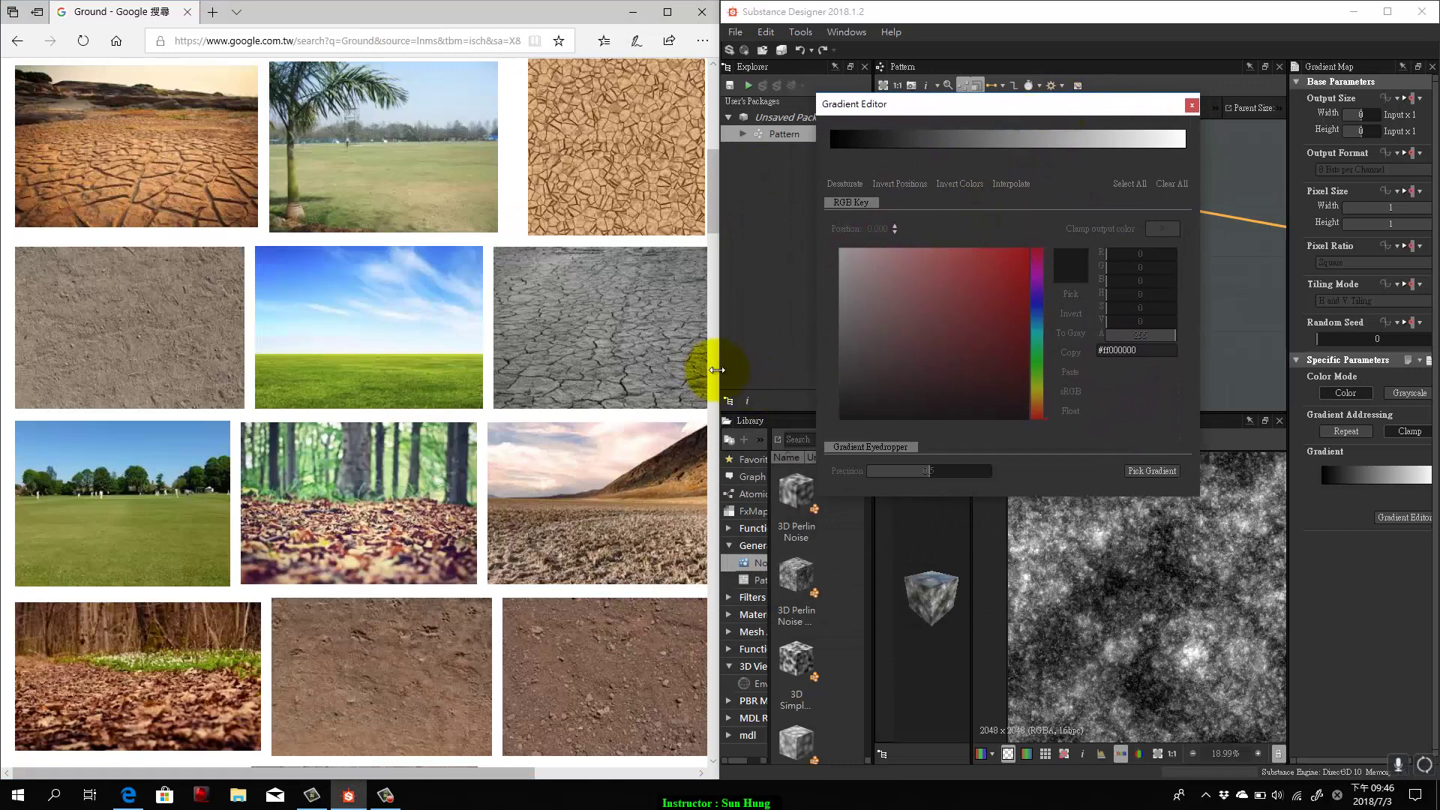
{"action": "left_click_drag", "start_coordinate": [718, 370], "coordinate": [459, 352]}
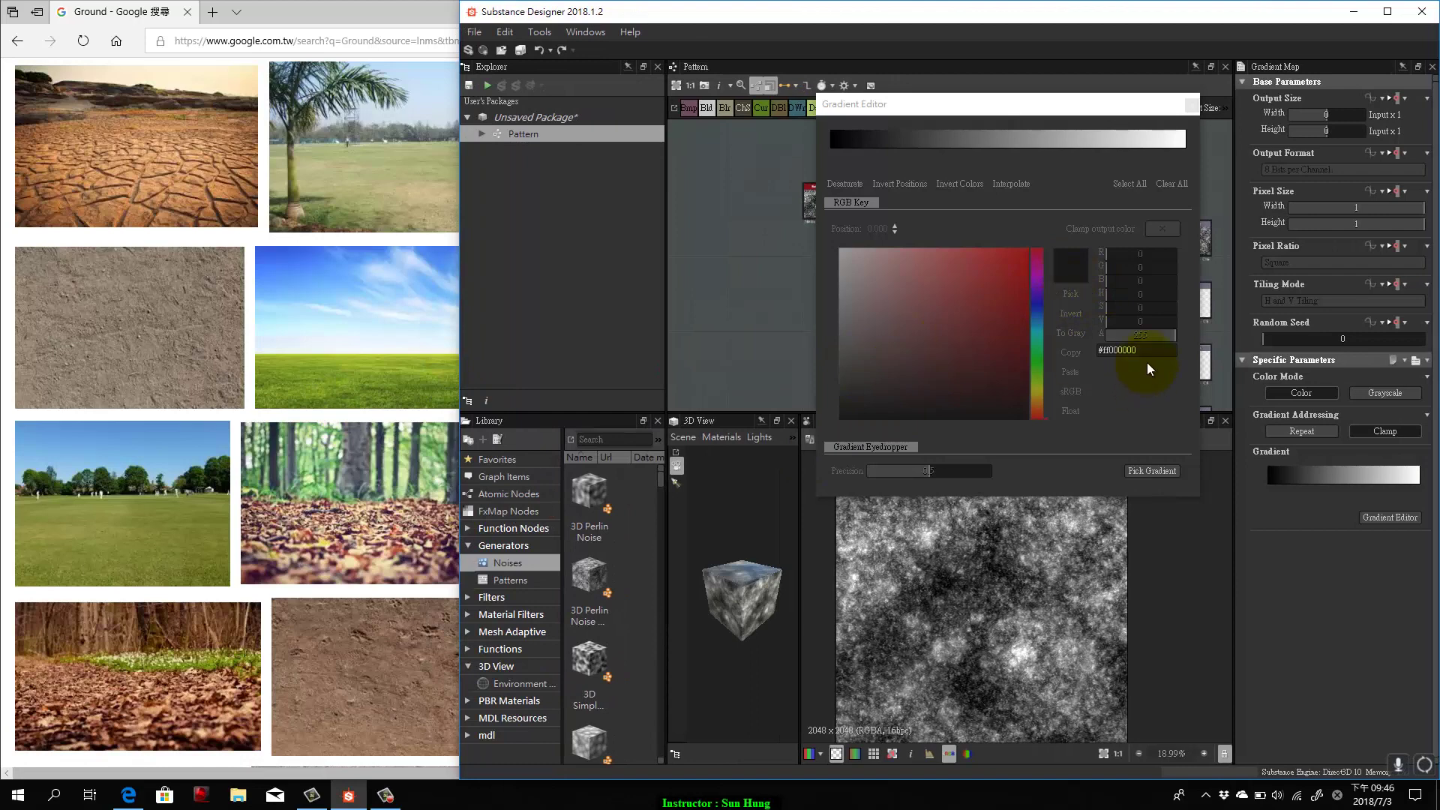
Pick a gradient across the grey-brown soil photo in the browser results.
{"action": "left_click", "coordinate": [1152, 471]}
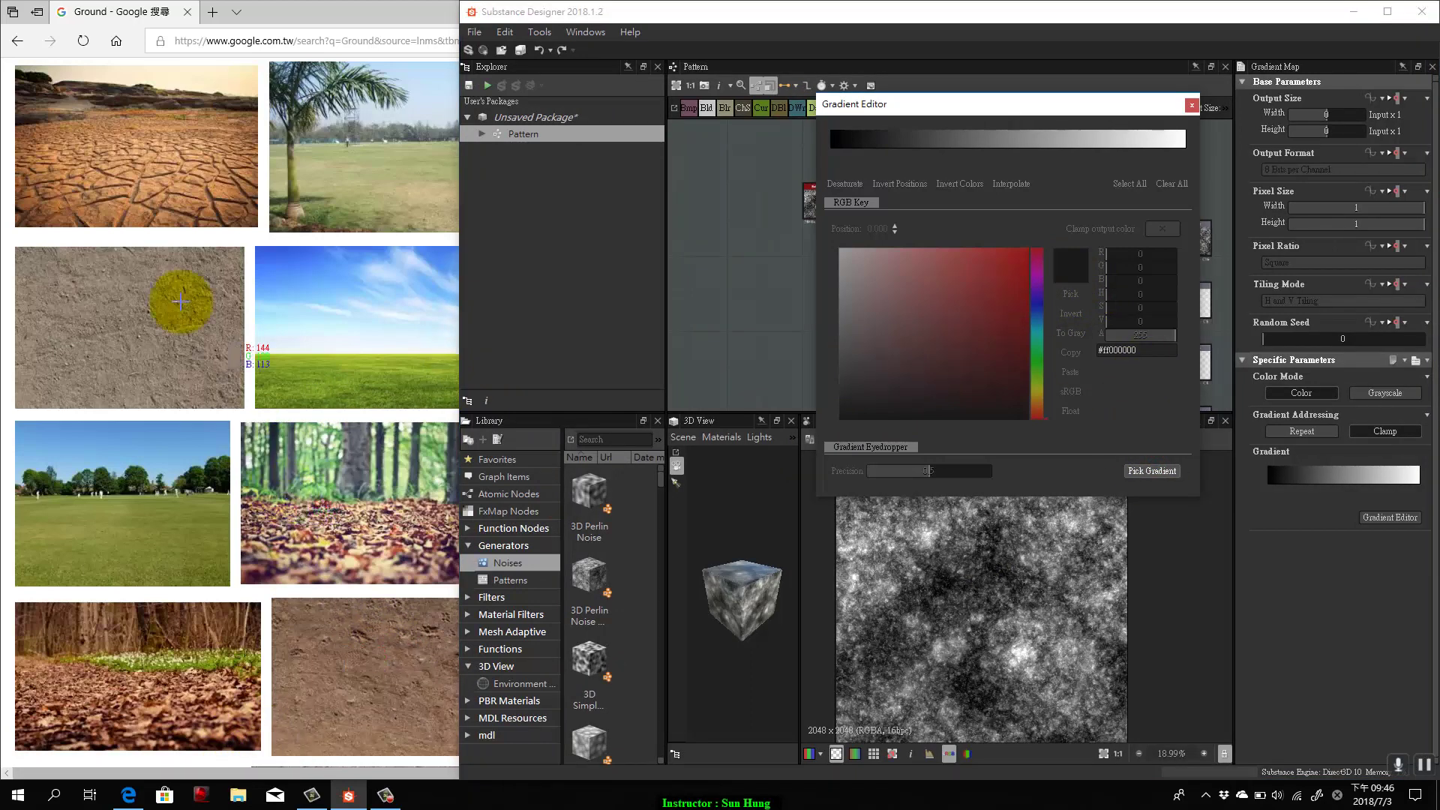
{"action": "left_click_drag", "start_coordinate": [58, 281], "coordinate": [142, 331]}
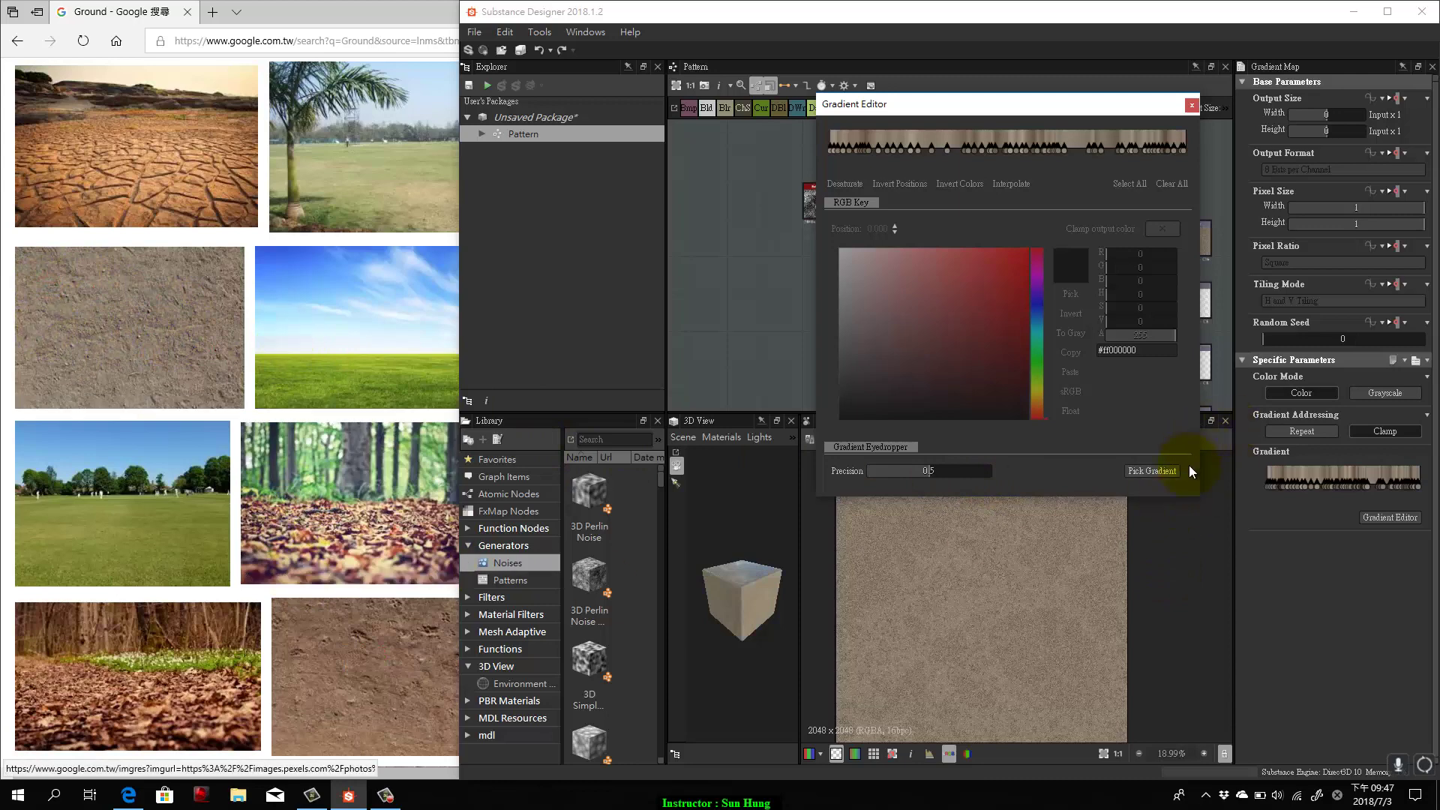
Pick the gradient across the orange cracked-earth photo and close the Gradient Editor.
{"action": "left_click", "coordinate": [1148, 471]}
{"action": "left_click_drag", "start_coordinate": [117, 189], "coordinate": [219, 207]}
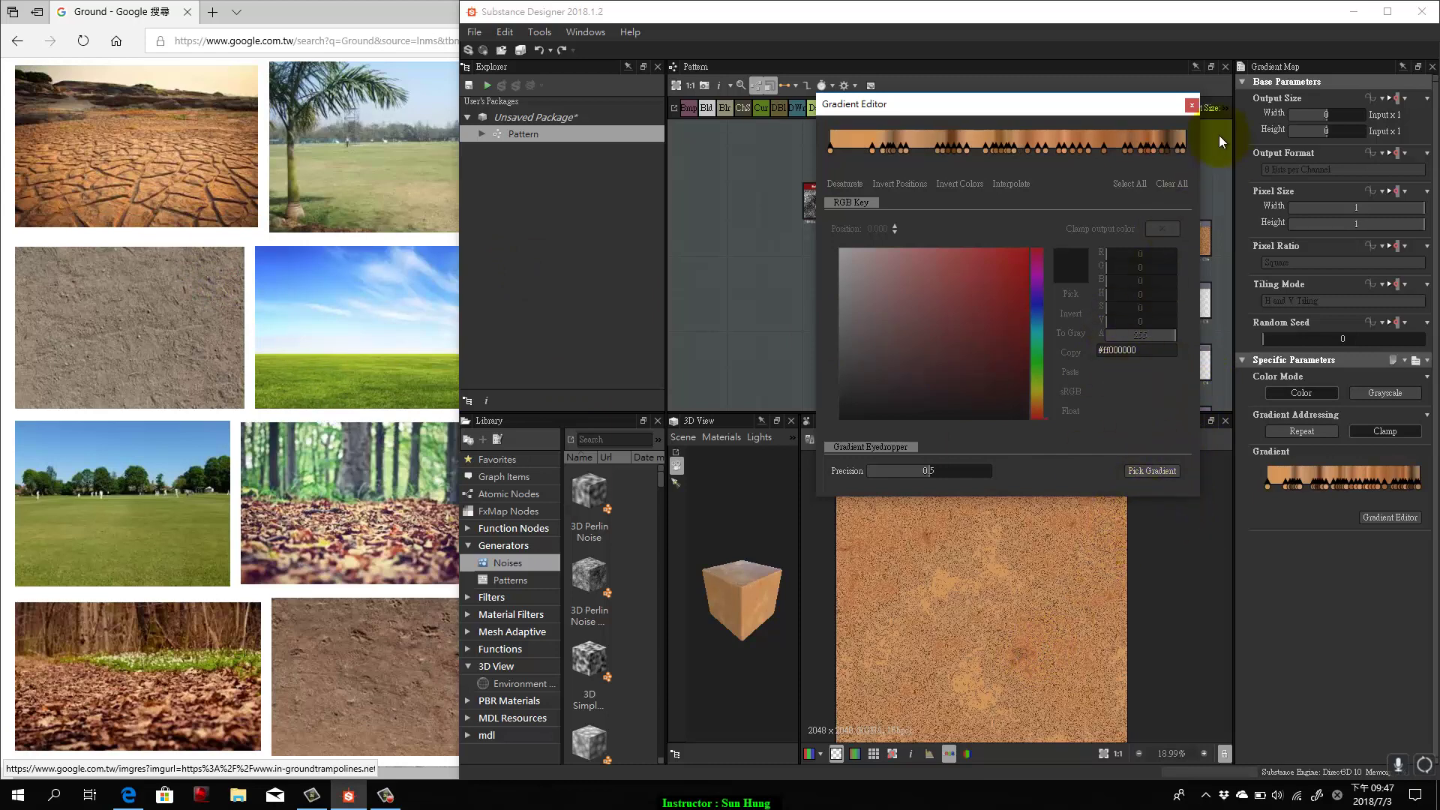
{"action": "left_click", "coordinate": [1193, 105]}
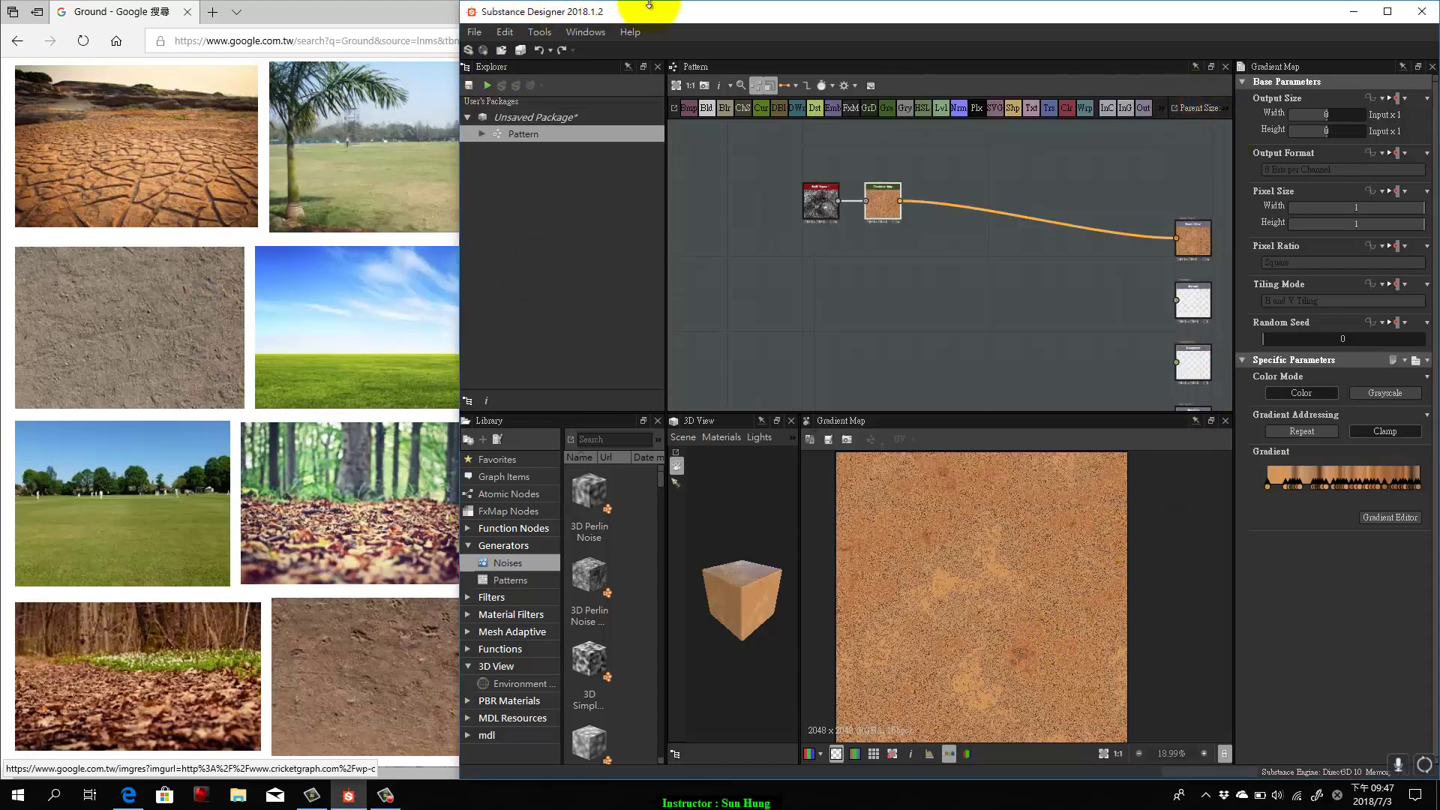
Maximize the Substance Designer window and widen the 3D preview area.
{"action": "double_click", "coordinate": [651, 21]}
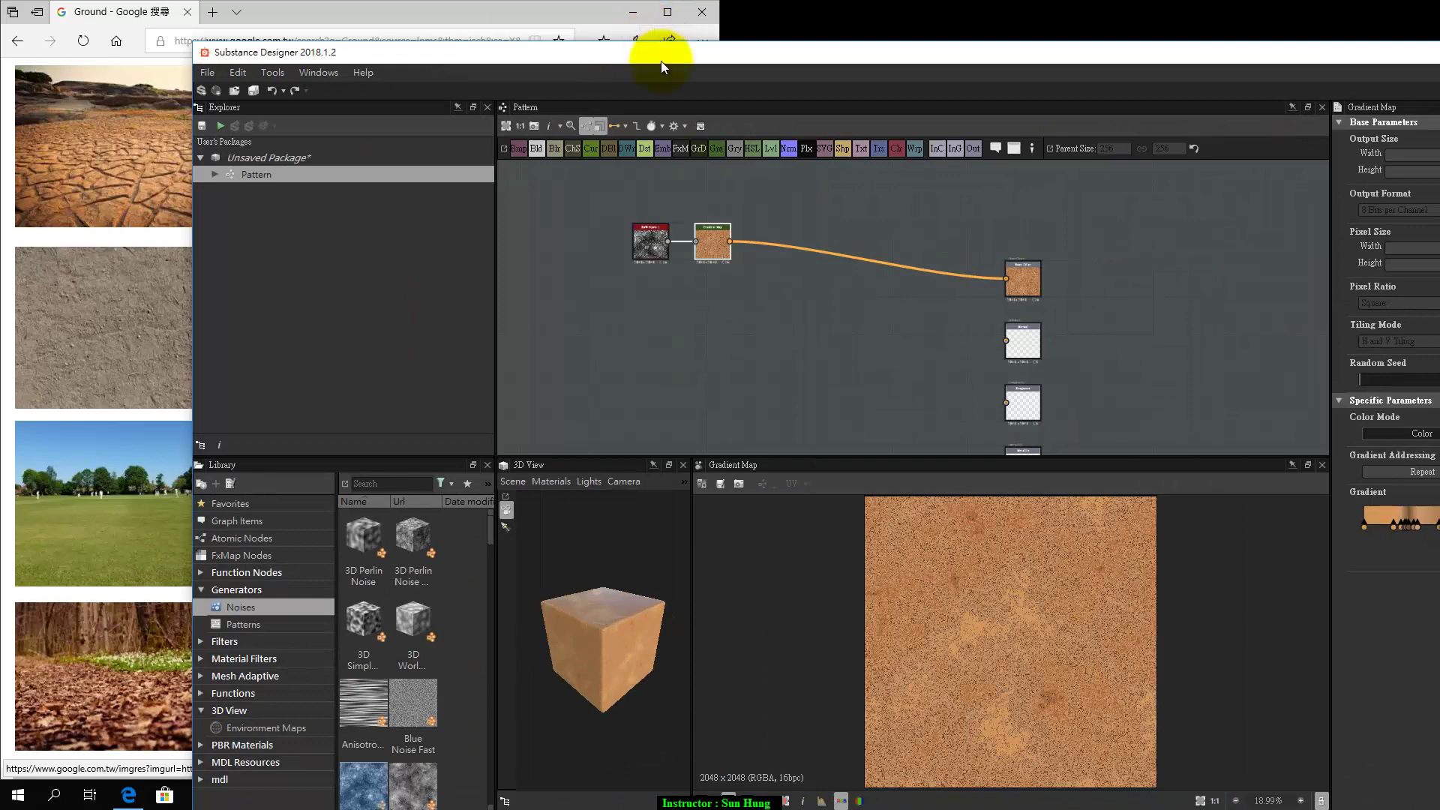
{"action": "left_click_drag", "start_coordinate": [660, 61], "coordinate": [540, 2]}
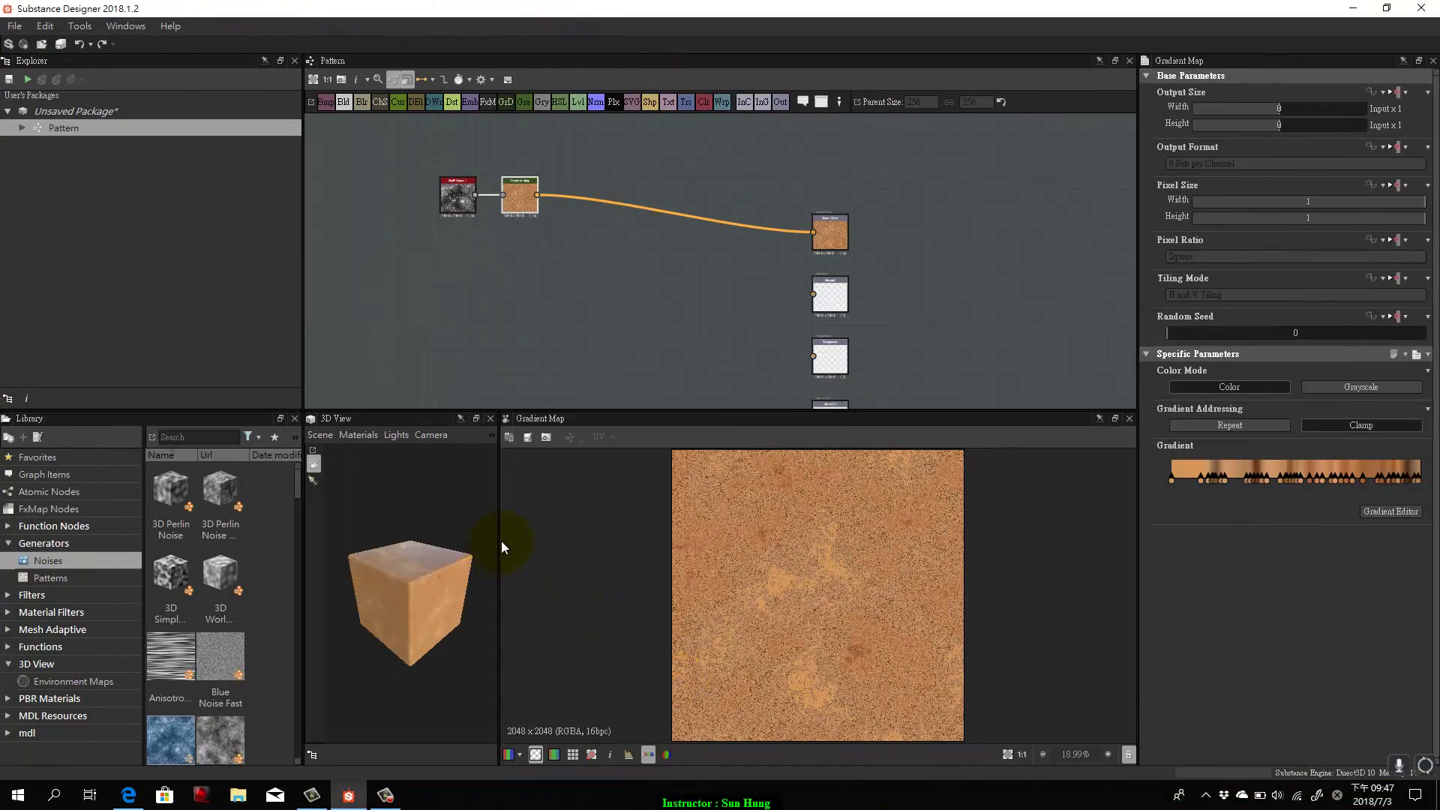
{"action": "left_click_drag", "start_coordinate": [501, 525], "coordinate": [741, 529]}
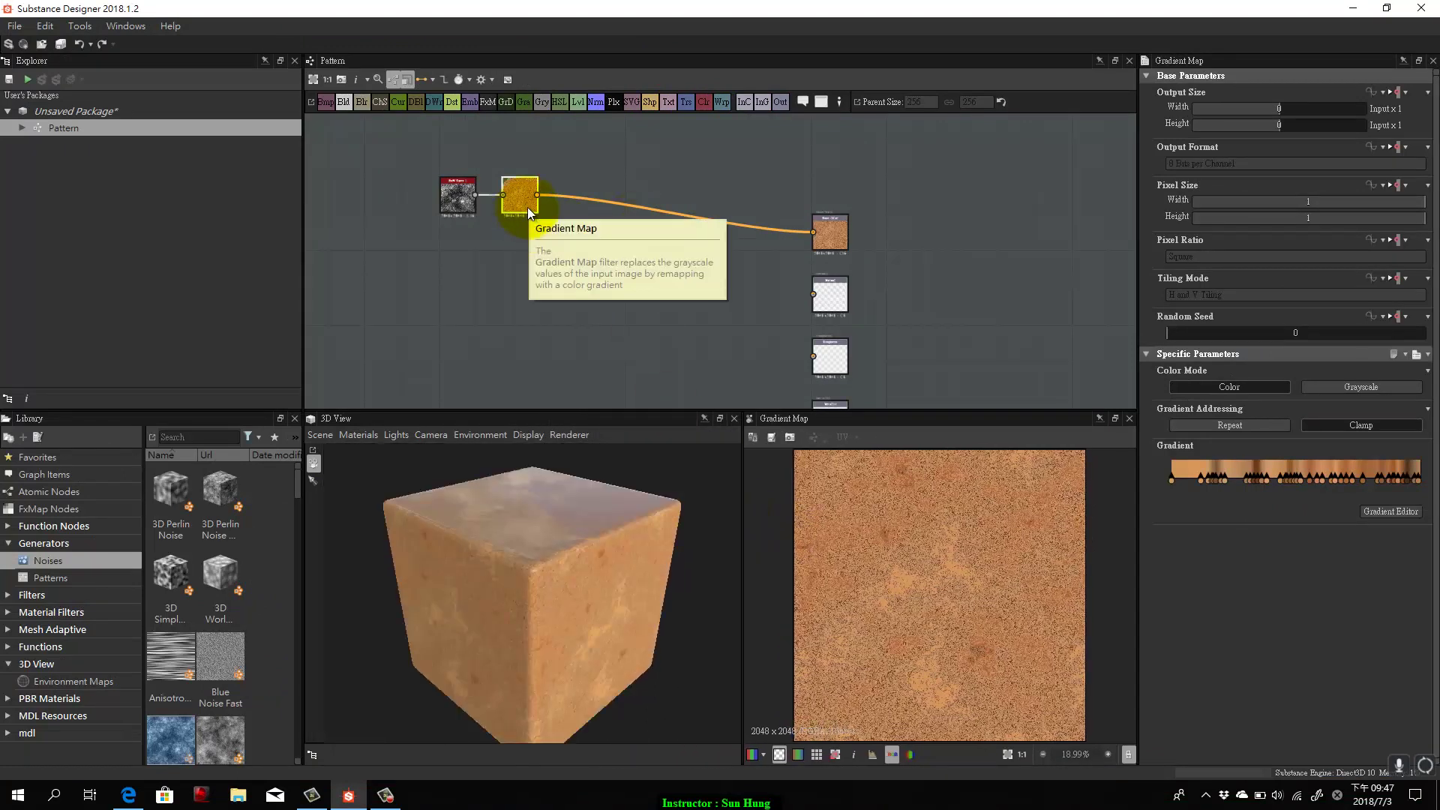
{"action": "left_click_drag", "start_coordinate": [715, 318], "coordinate": [671, 252]}
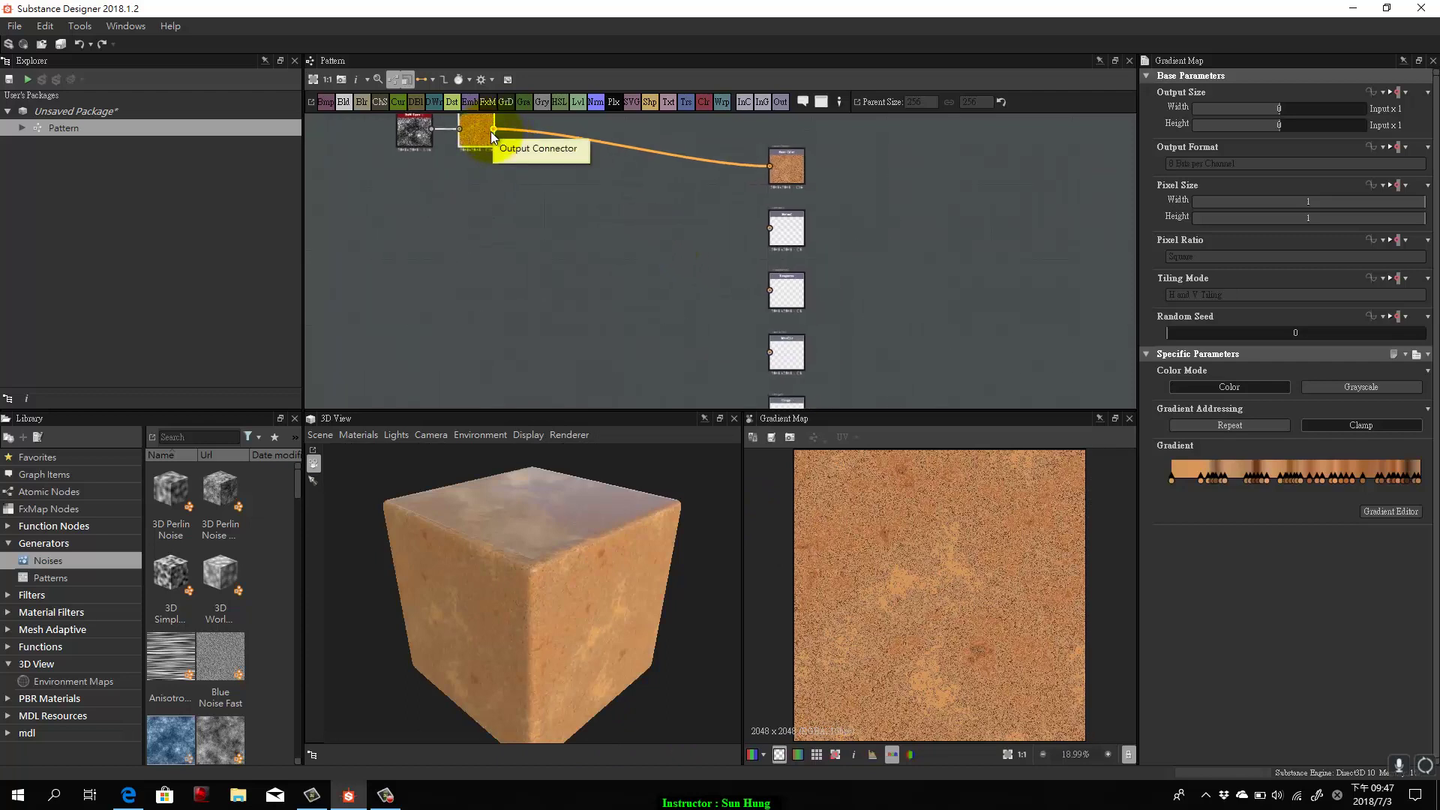
{"action": "right_click", "coordinate": [509, 208]}
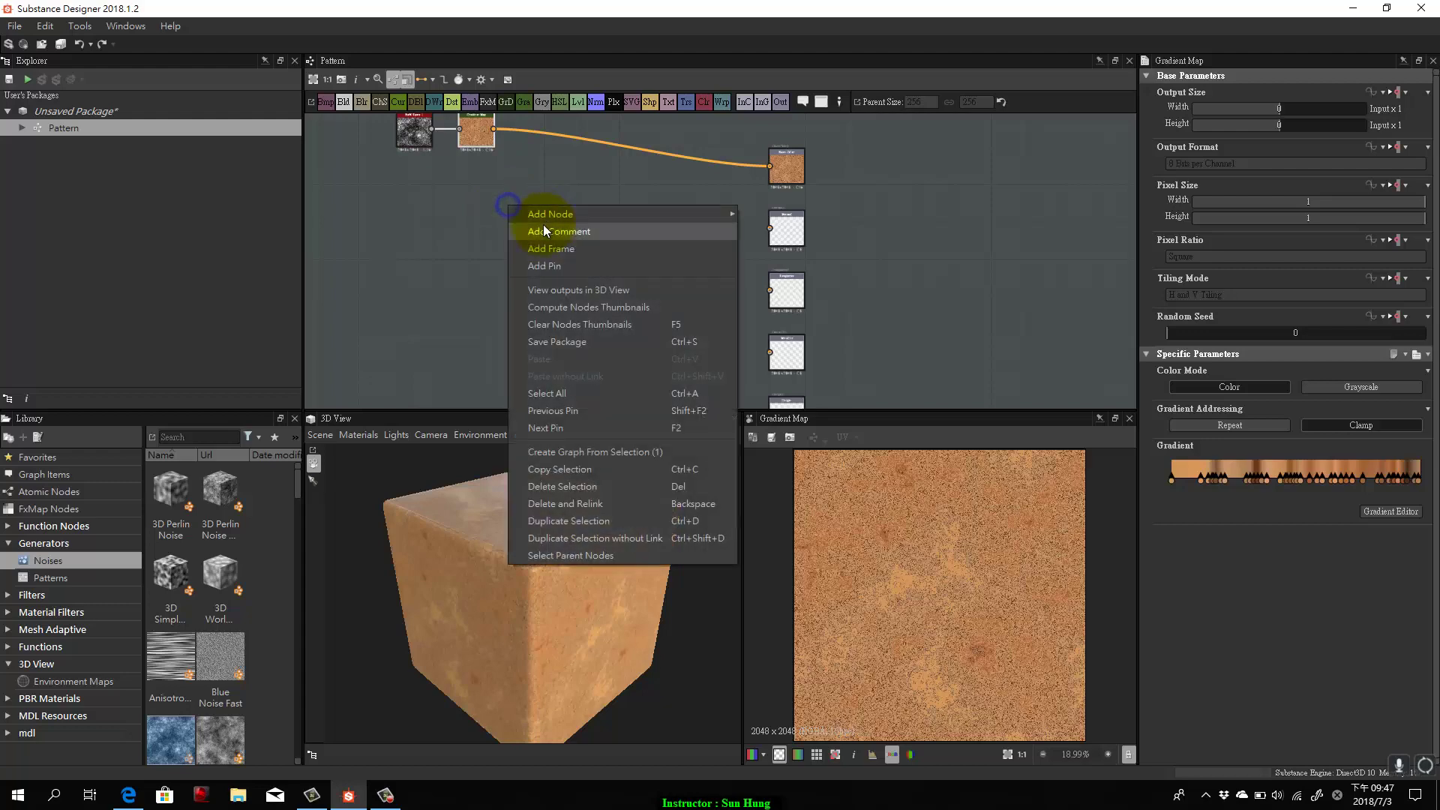
{"action": "mouse_move", "coordinate": [589, 216]}
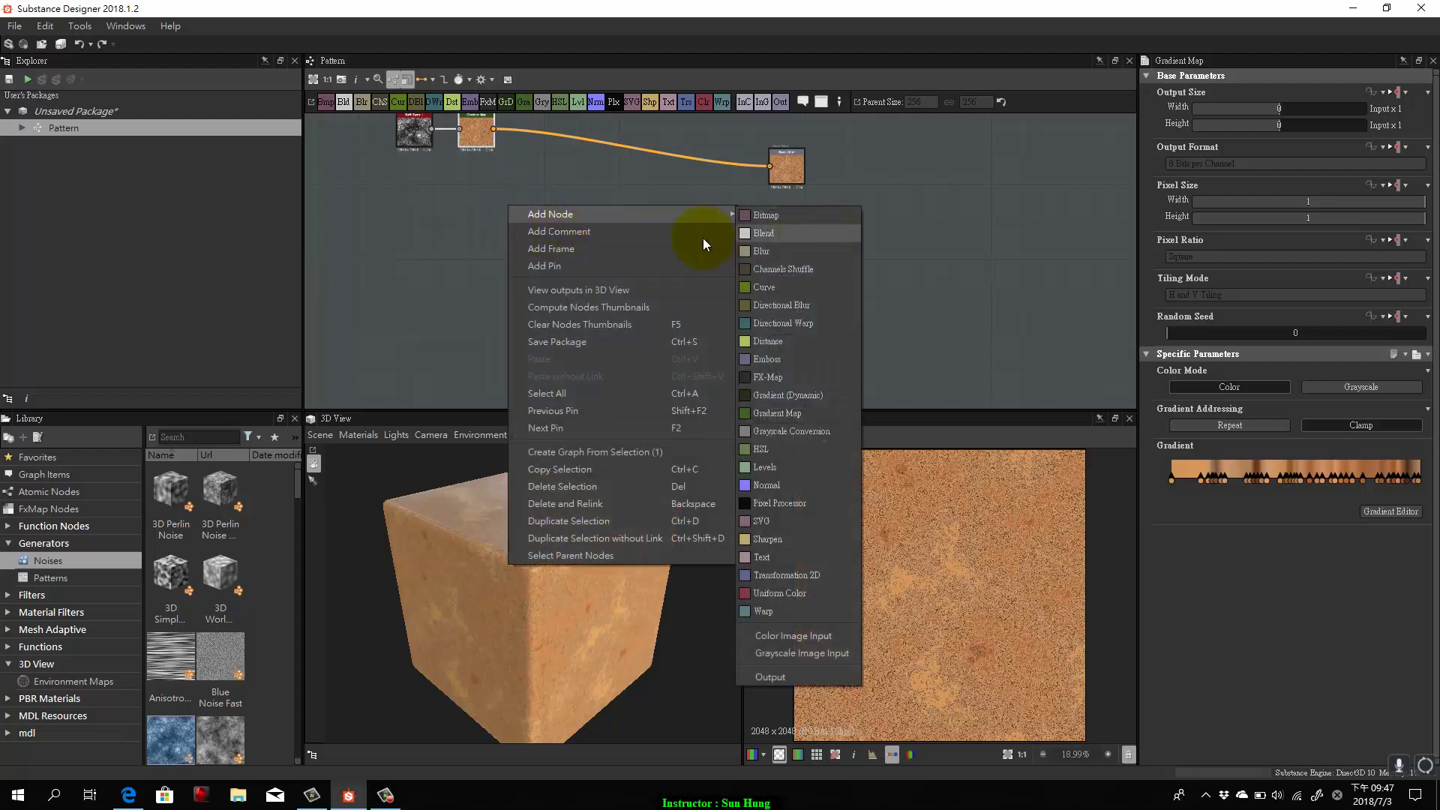
{"action": "left_click", "coordinate": [1200, 360]}
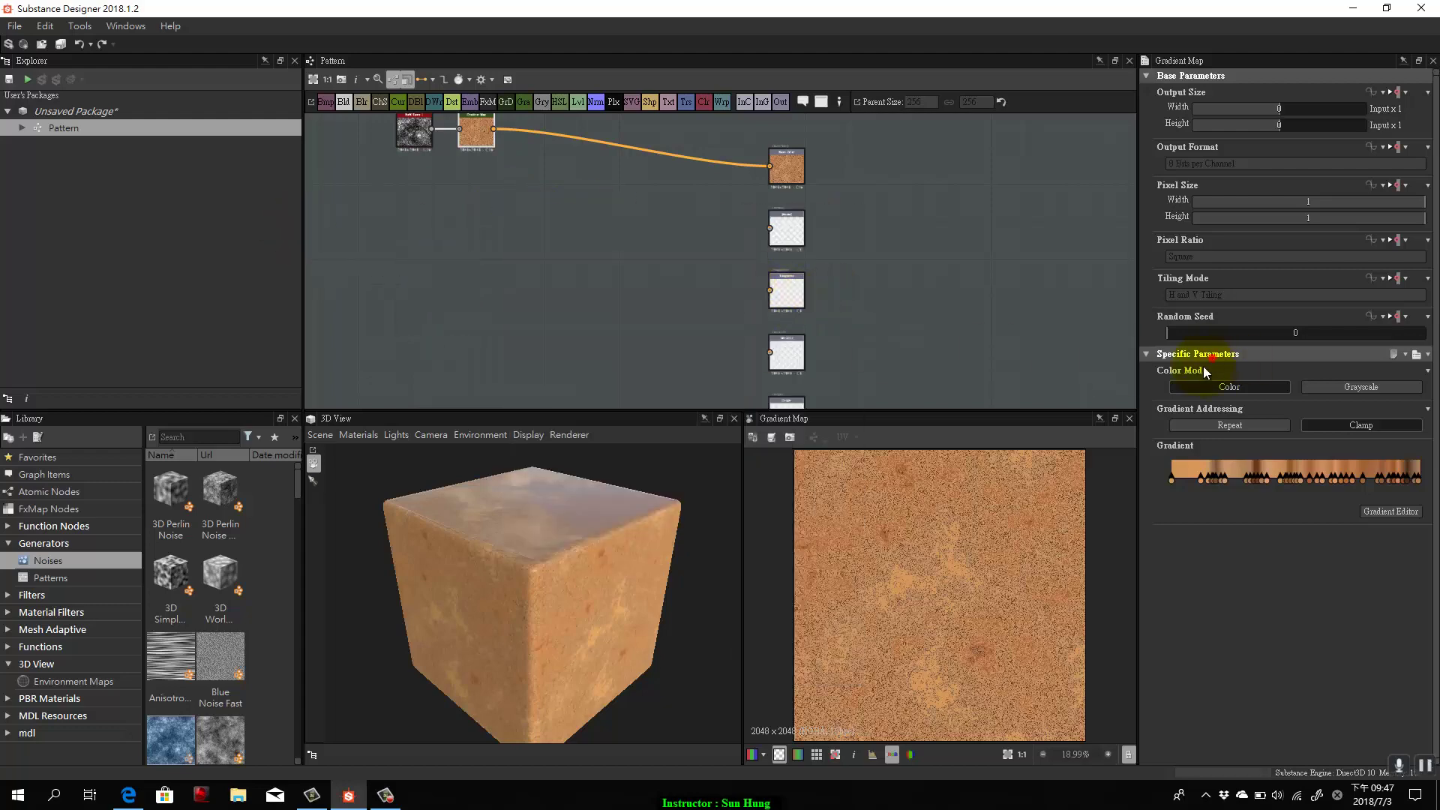
{"action": "left_click", "coordinate": [1198, 353]}
Add a standalone Gradient Map node in the empty graph area below the base color chain.
{"action": "left_click", "coordinate": [621, 282]}
{"action": "key", "text": "space"}
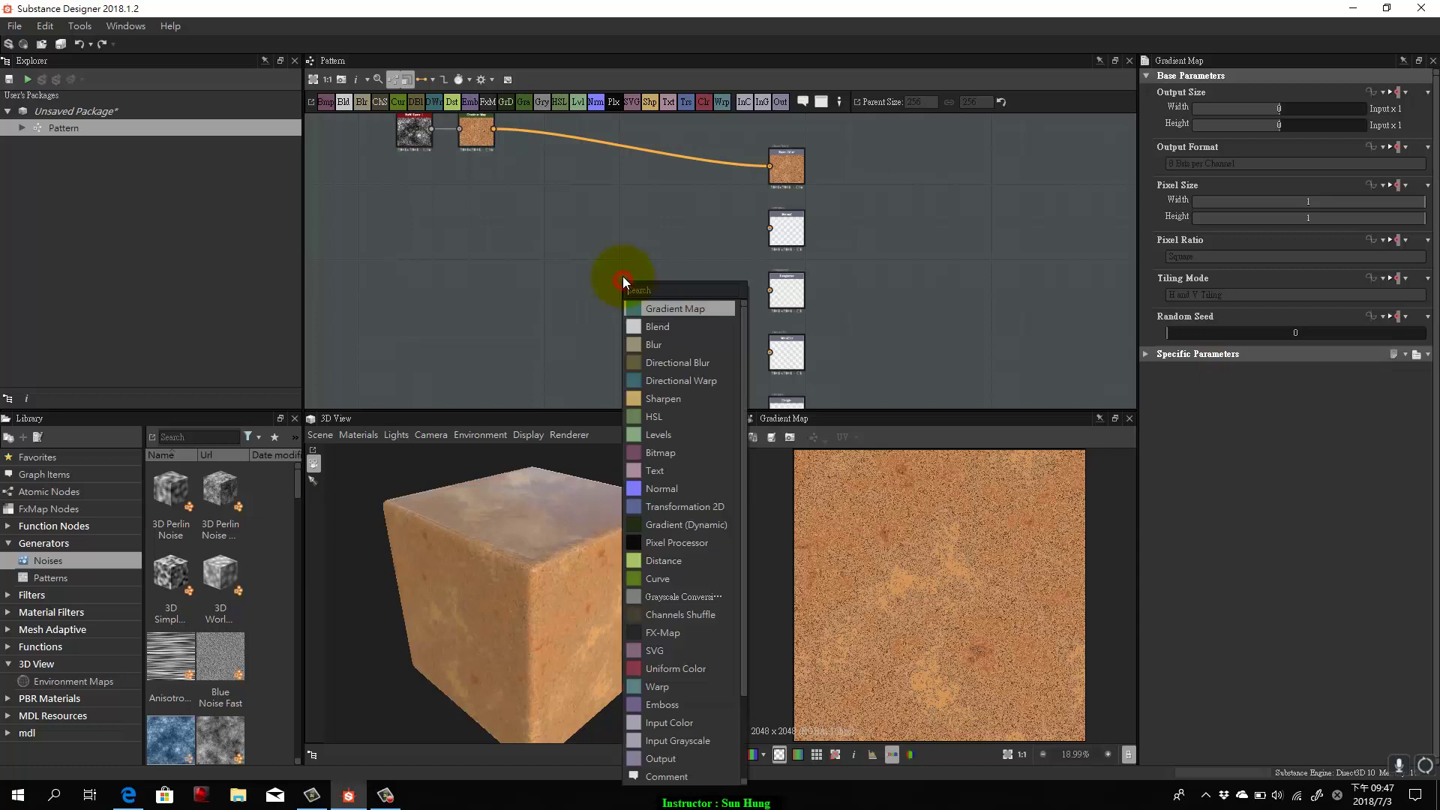
{"action": "left_click", "coordinate": [689, 308]}
{"action": "left_click", "coordinate": [494, 129]}
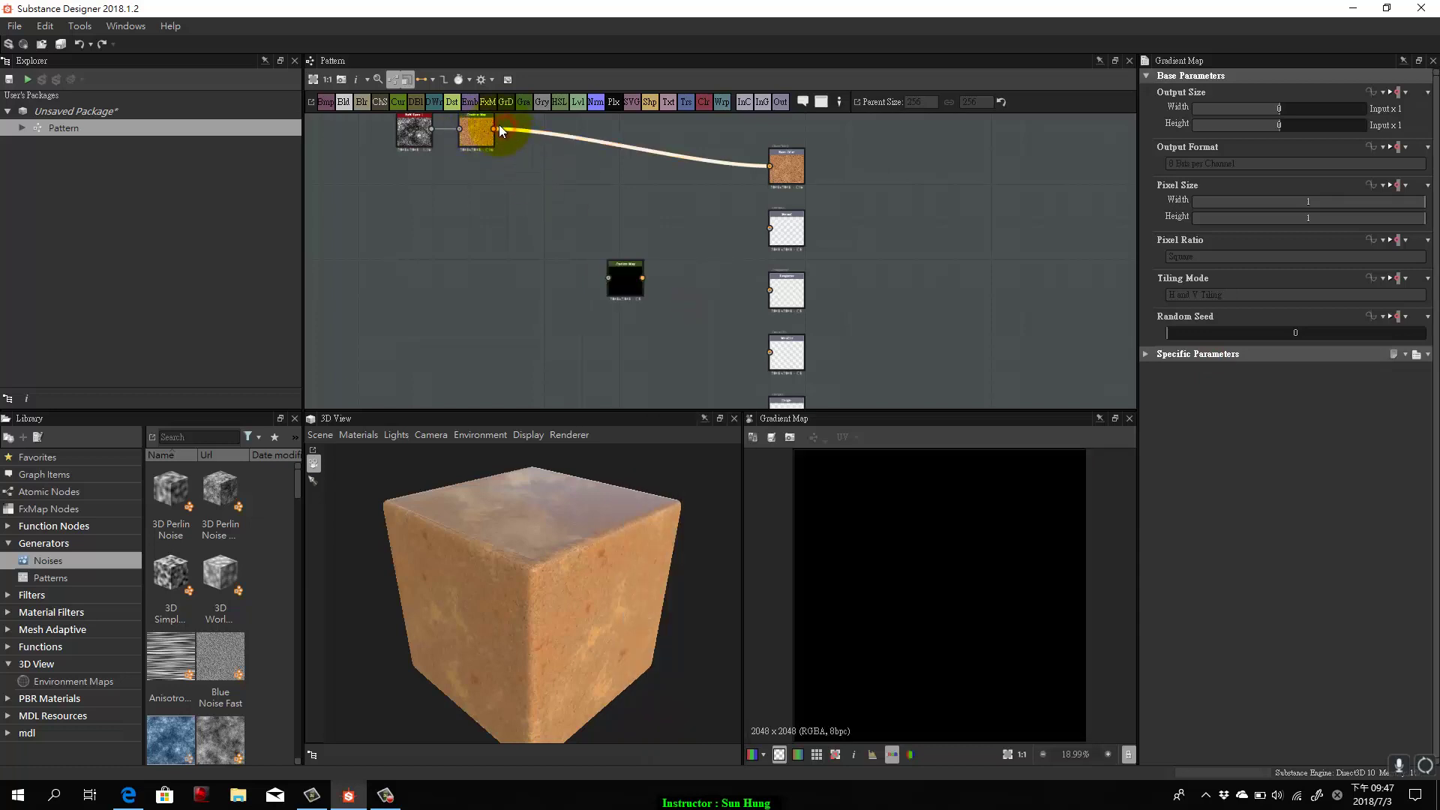
{"action": "mouse_move", "coordinate": [495, 129]}
{"action": "left_mouse_down"}
{"action": "mouse_move", "coordinate": [510, 154]}
{"action": "mouse_move", "coordinate": [483, 159]}
{"action": "mouse_move", "coordinate": [506, 154]}
{"action": "mouse_move", "coordinate": [495, 142]}
{"action": "left_mouse_up"}
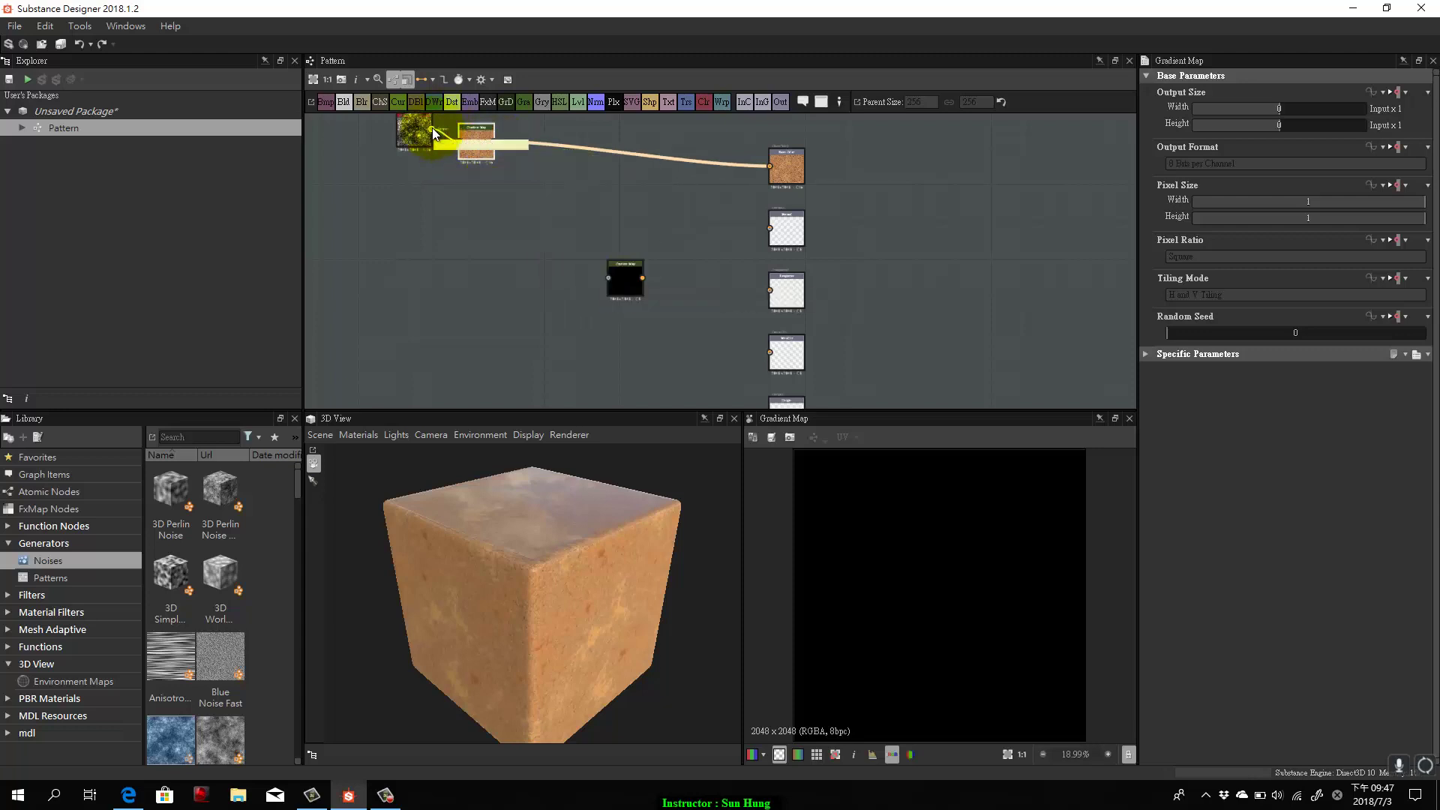
Connect the BnW Spots 1 noise directly to the Height output.
{"action": "left_click_drag", "start_coordinate": [432, 128], "coordinate": [525, 286]}
{"action": "scroll", "coordinate": [576, 306], "scroll_direction": "down", "scroll_amount": 3}
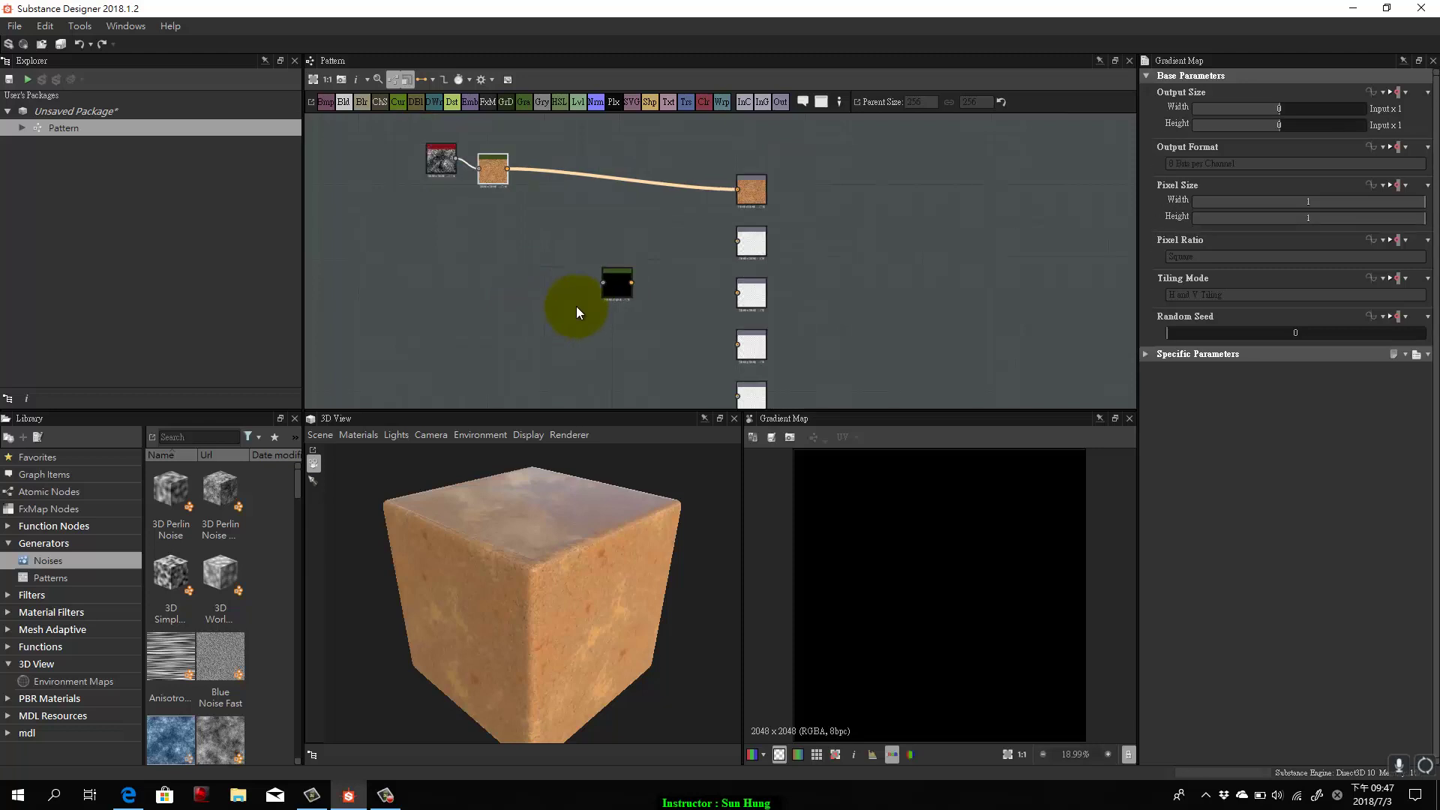
{"action": "left_click_drag", "start_coordinate": [582, 231], "coordinate": [602, 172]}
{"action": "left_click", "coordinate": [512, 154]}
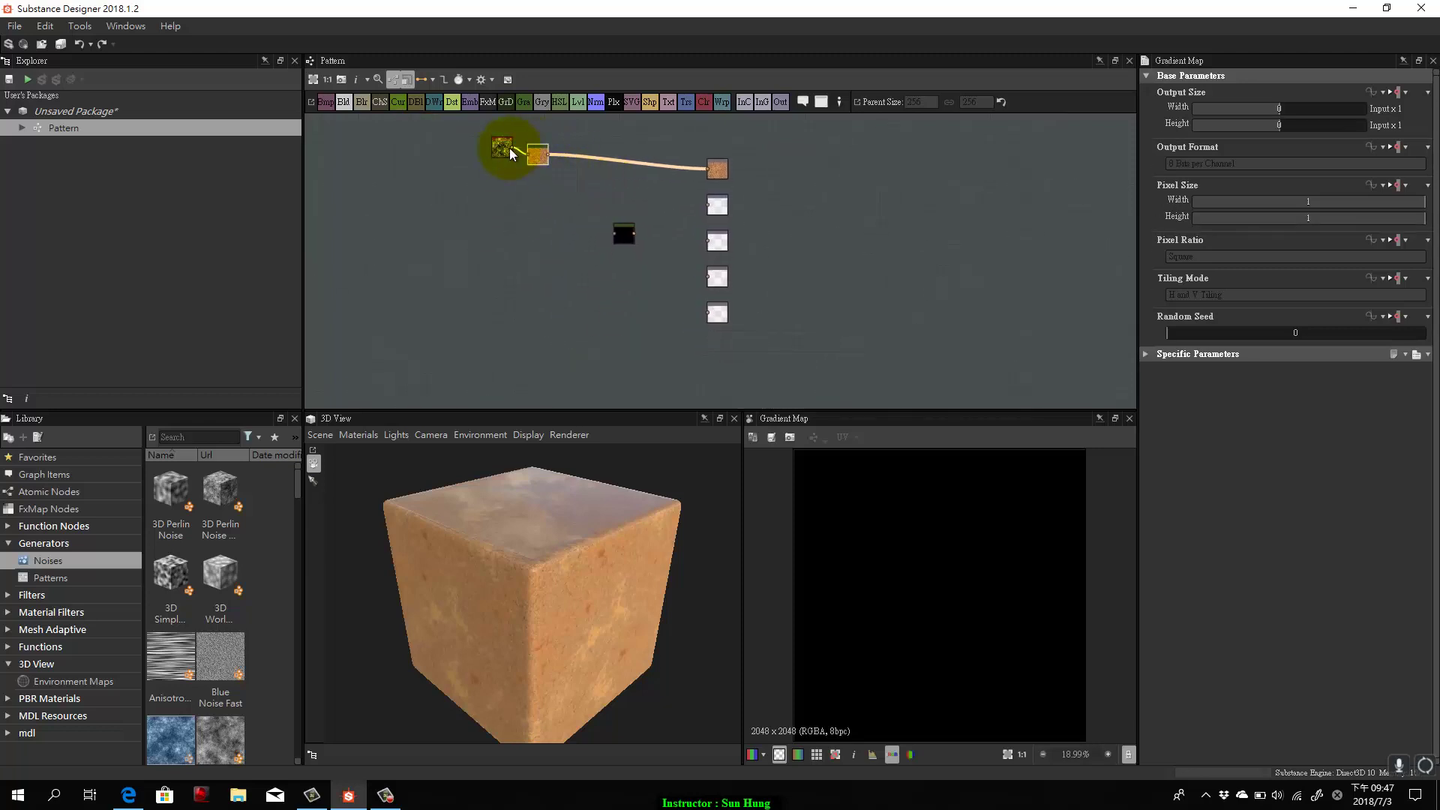
{"action": "left_click_drag", "start_coordinate": [514, 152], "coordinate": [714, 318]}
{"action": "scroll", "coordinate": [722, 336], "scroll_direction": "up", "scroll_amount": 3}
{"action": "scroll", "coordinate": [721, 335], "scroll_direction": "down", "scroll_amount": 3}
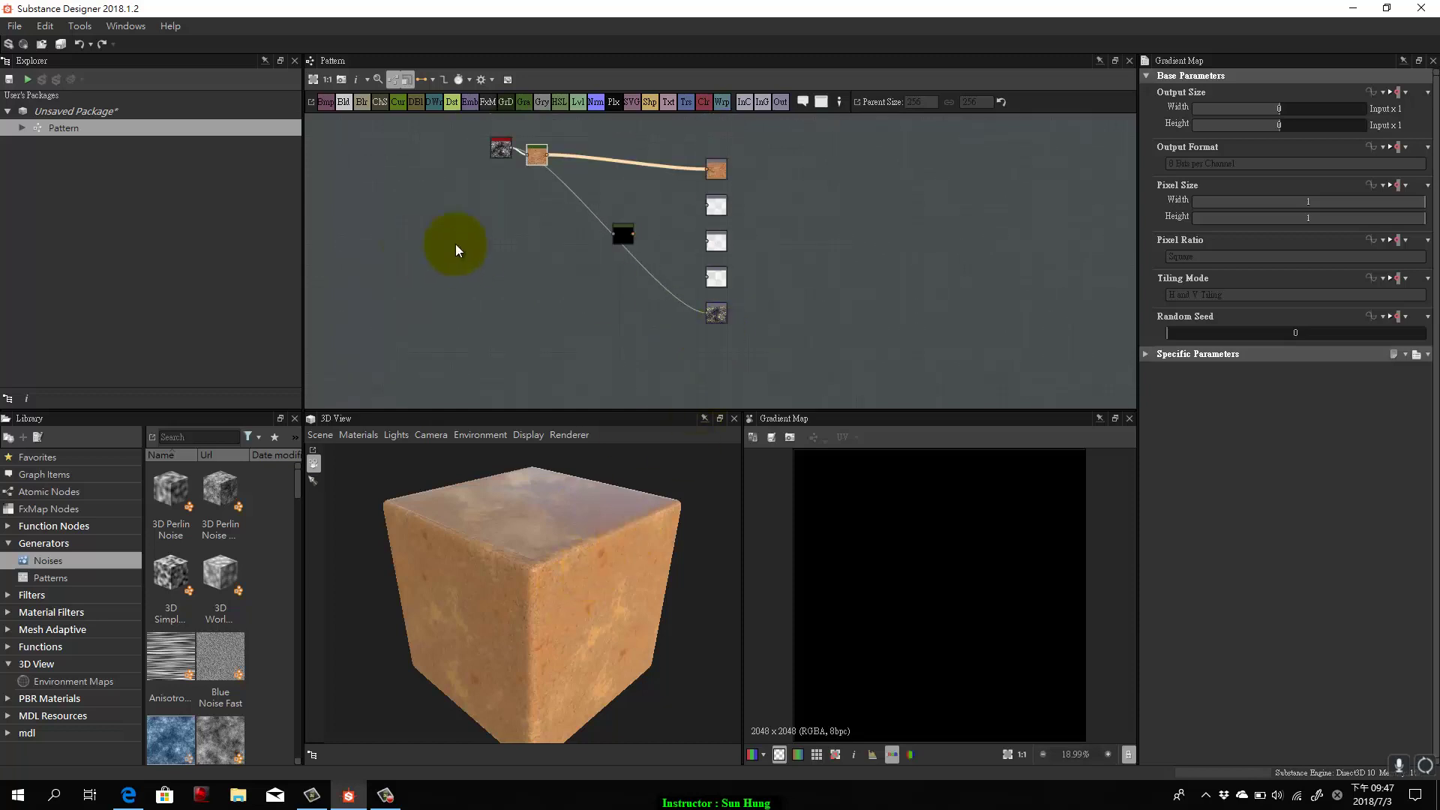
Delete the unconnected black Gradient Map node and add a Normal node below the base color chain.
{"action": "left_click_drag", "start_coordinate": [627, 237], "coordinate": [448, 259]}
{"action": "right_click", "coordinate": [528, 243]}
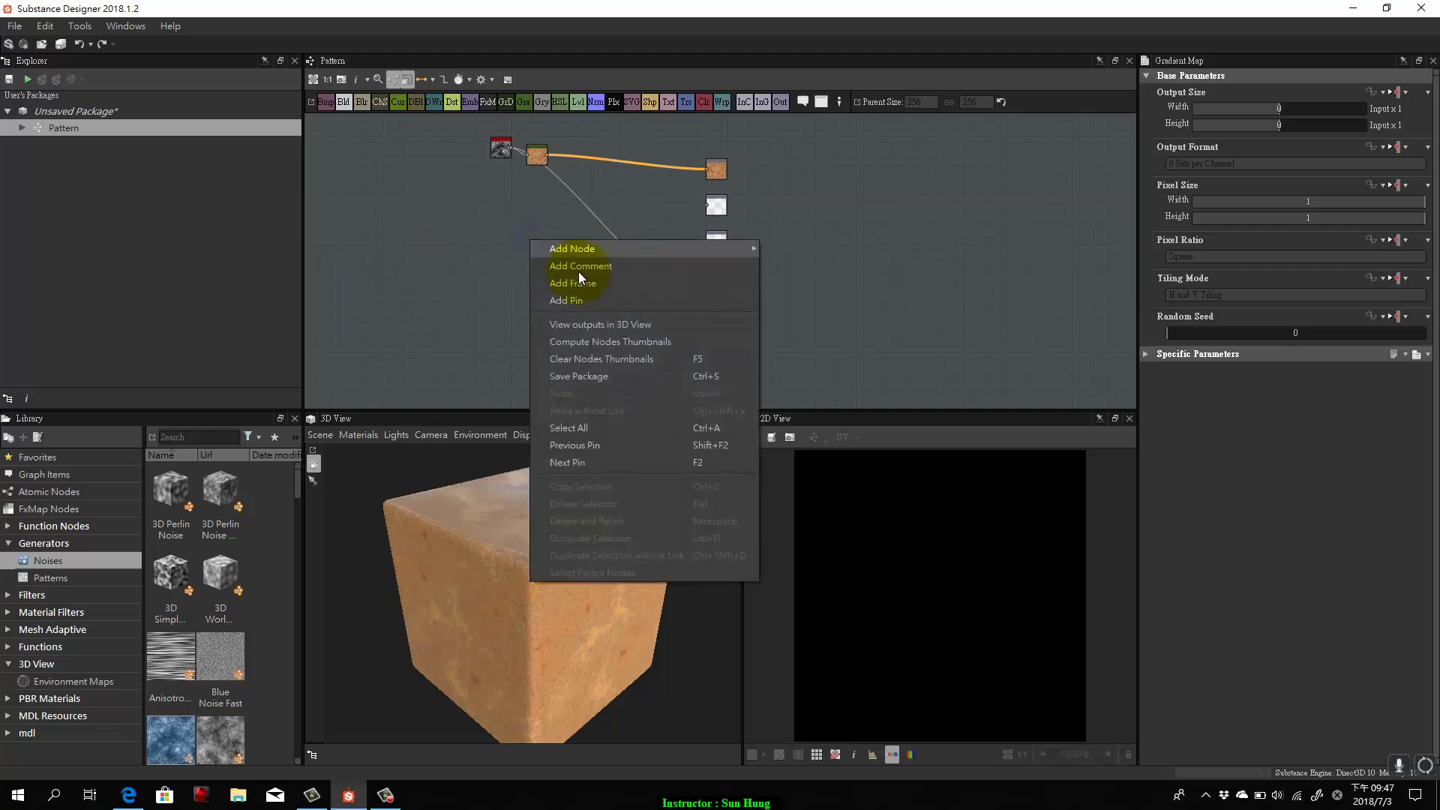
{"action": "mouse_move", "coordinate": [578, 249]}
{"action": "left_click", "coordinate": [808, 517]}
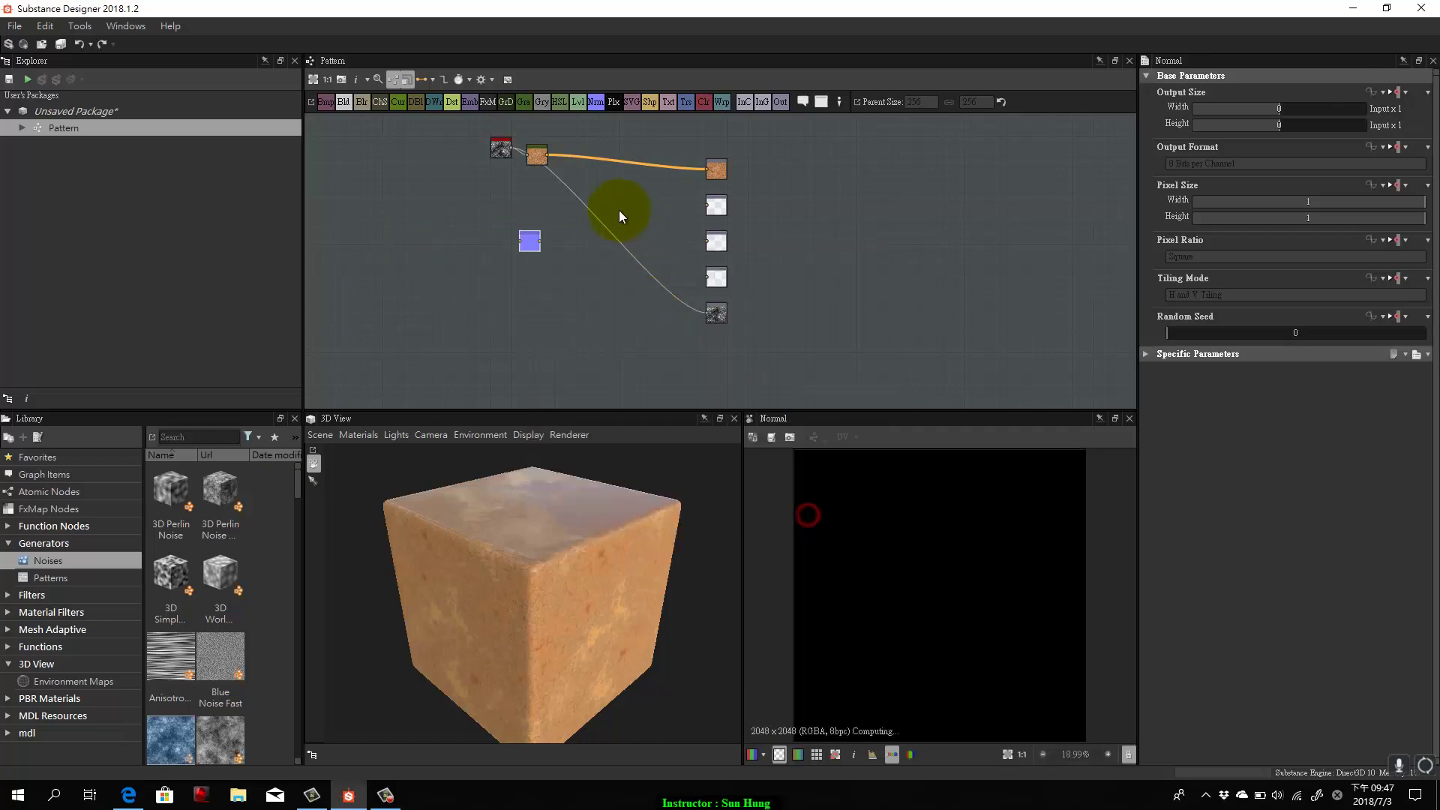
Move the BnW Spots 1 node beside the Normal node and route it through that node into the Normal output.
{"action": "left_click_drag", "start_coordinate": [505, 154], "coordinate": [482, 198]}
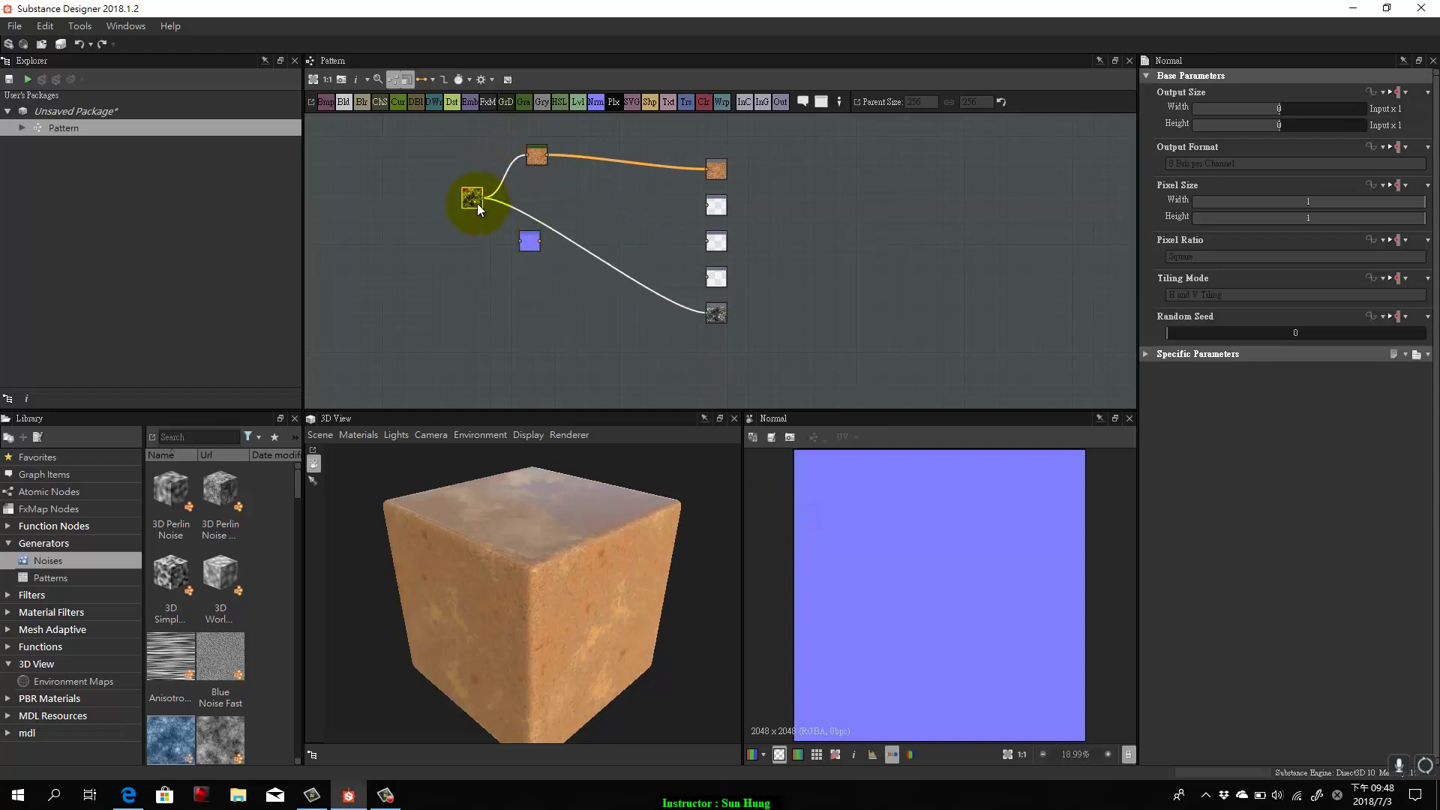
{"action": "scroll", "coordinate": [478, 199], "scroll_direction": "up", "scroll_amount": 3}
{"action": "left_click_drag", "start_coordinate": [489, 191], "coordinate": [1051, 215]}
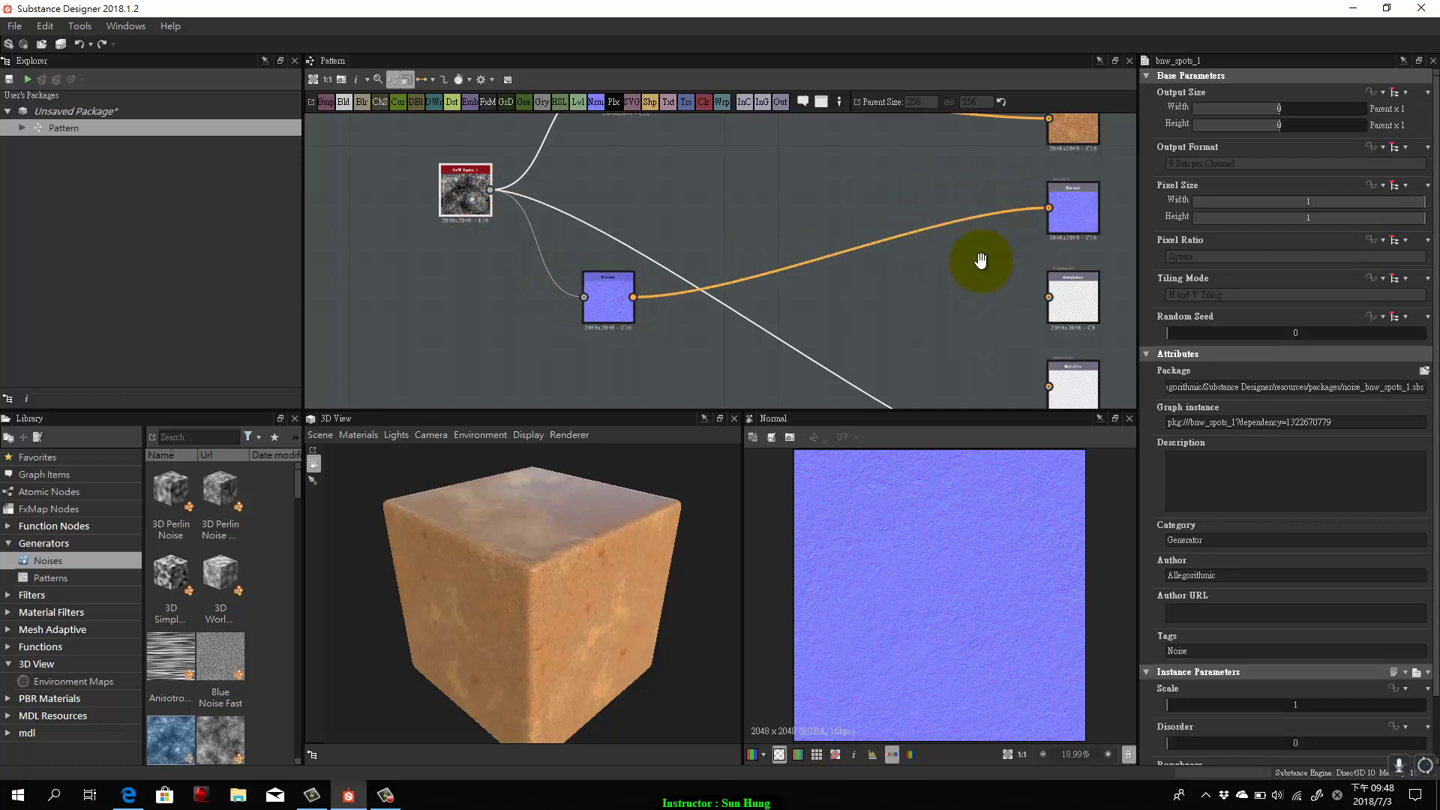
{"action": "left_click_drag", "start_coordinate": [980, 262], "coordinate": [893, 234]}
{"action": "left_click_drag", "start_coordinate": [639, 643], "coordinate": [667, 543]}
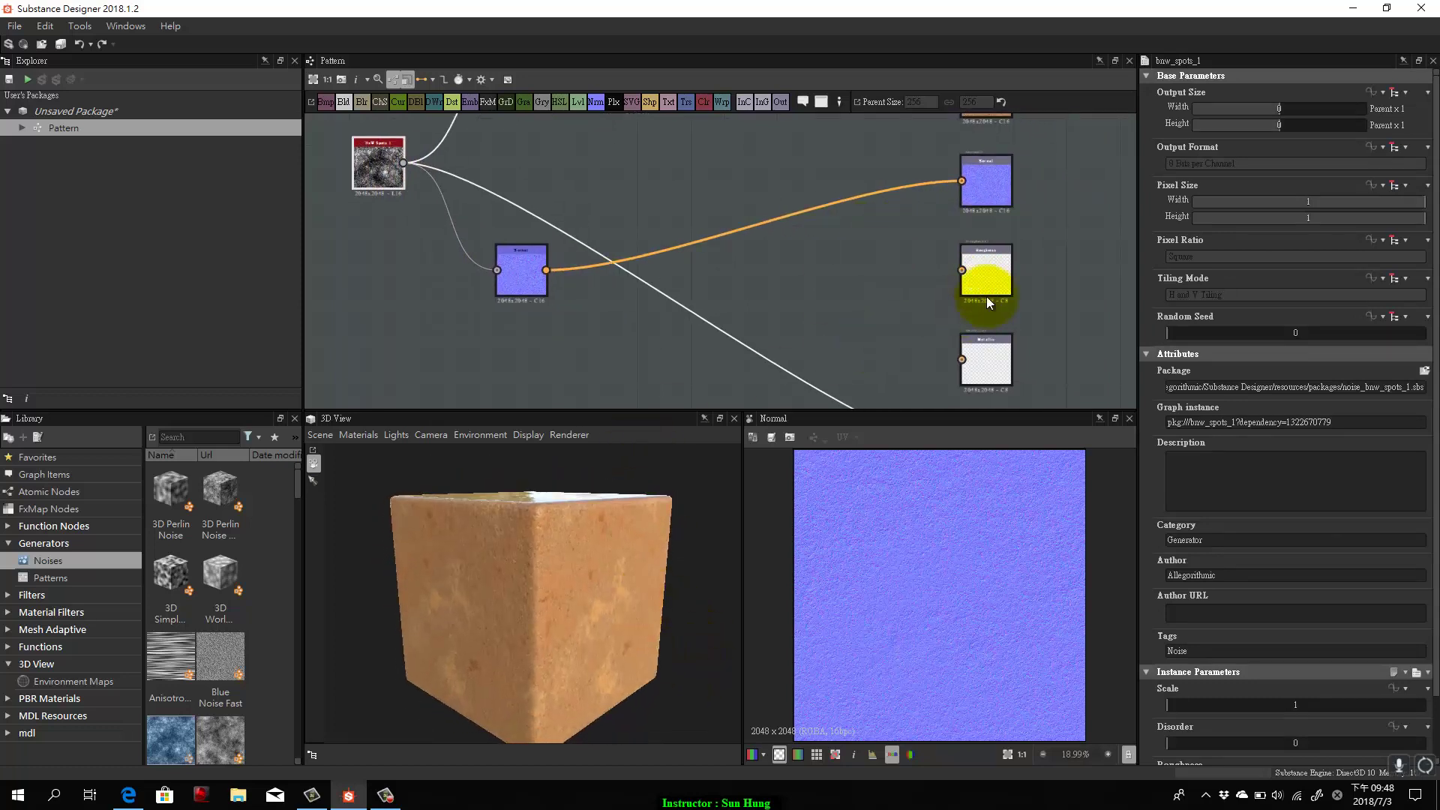
Add a Base Material node near the outputs and wire its channels to the graph's output nodes.
{"action": "left_click", "coordinate": [837, 278]}
{"action": "key", "text": "space"}
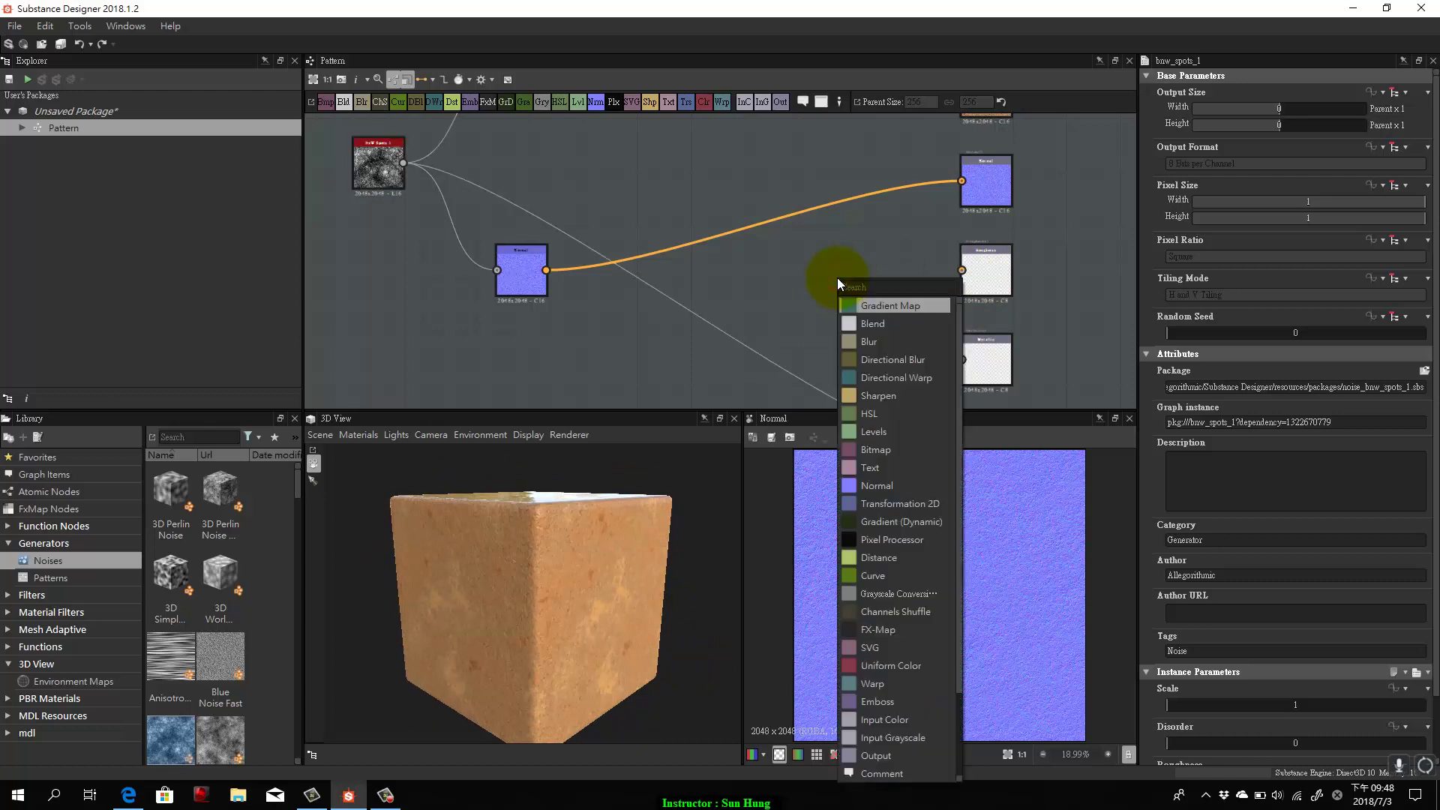
{"action": "type", "text": "base"}
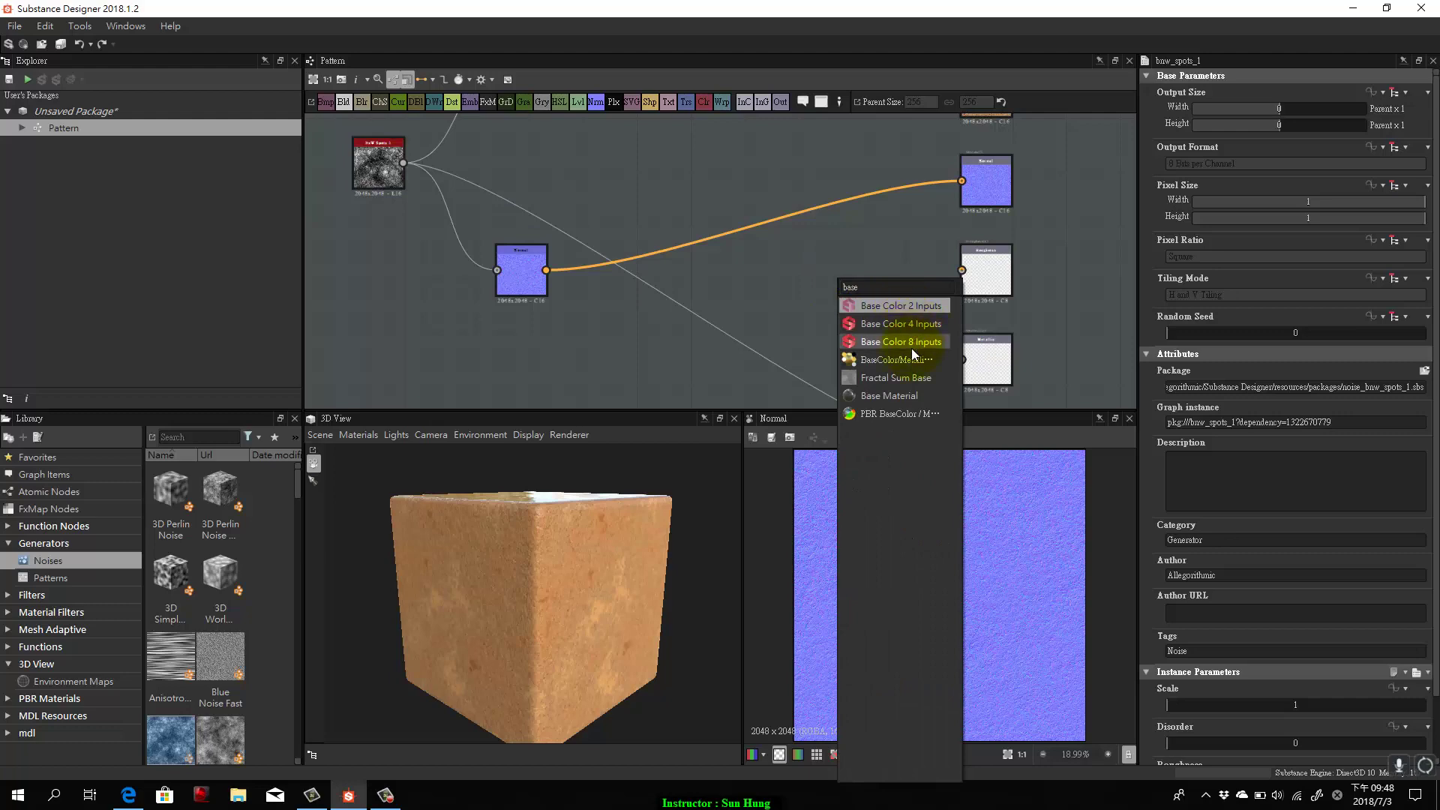
{"action": "left_click", "coordinate": [912, 393]}
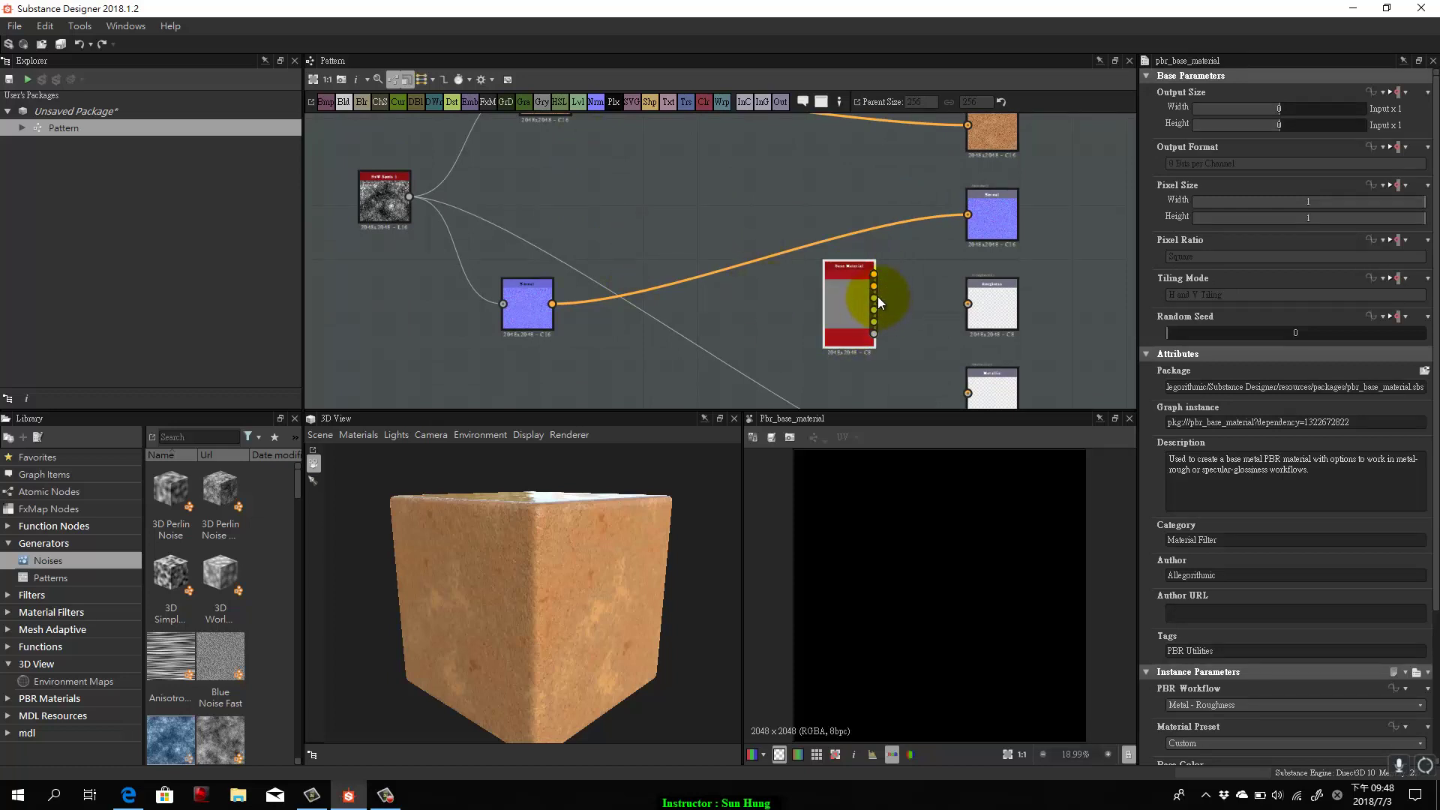
{"action": "left_click_drag", "start_coordinate": [875, 297], "coordinate": [972, 303]}
Reconnect the Normal node to the Normal output and the Gradient Map to the Base Color output.
{"action": "left_click_drag", "start_coordinate": [1058, 281], "coordinate": [1042, 328]}
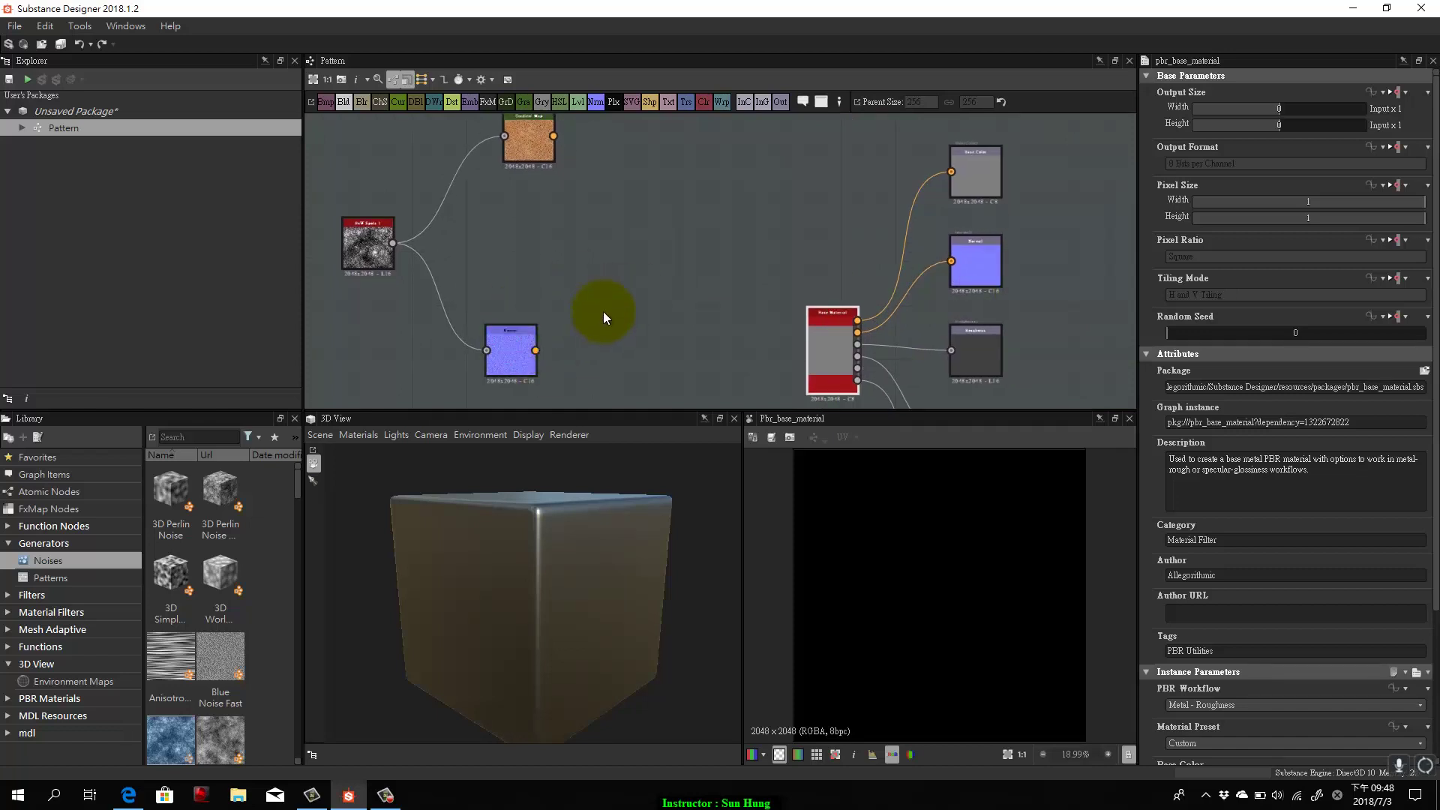
{"action": "left_click_drag", "start_coordinate": [539, 351], "coordinate": [952, 261]}
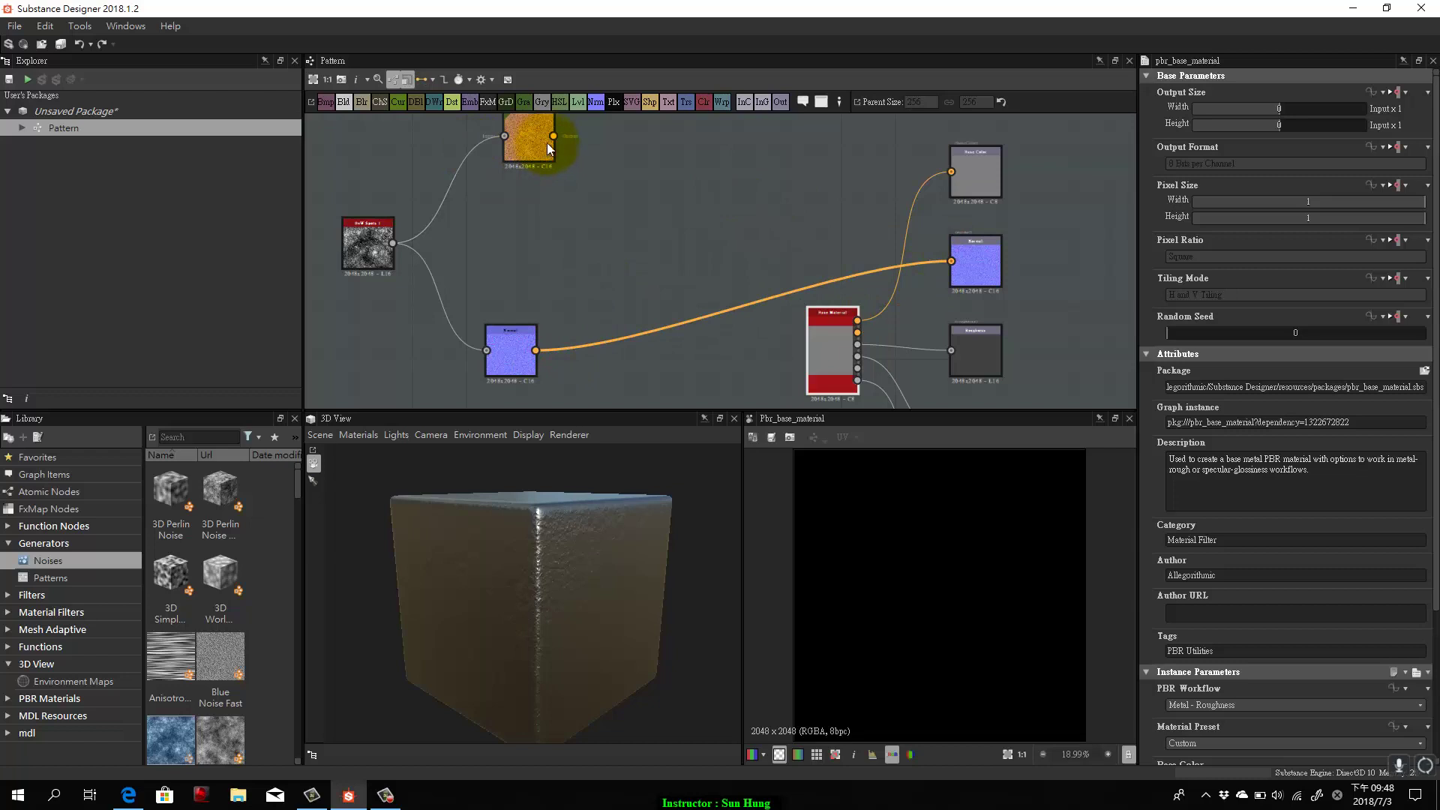
{"action": "left_click_drag", "start_coordinate": [554, 136], "coordinate": [951, 172]}
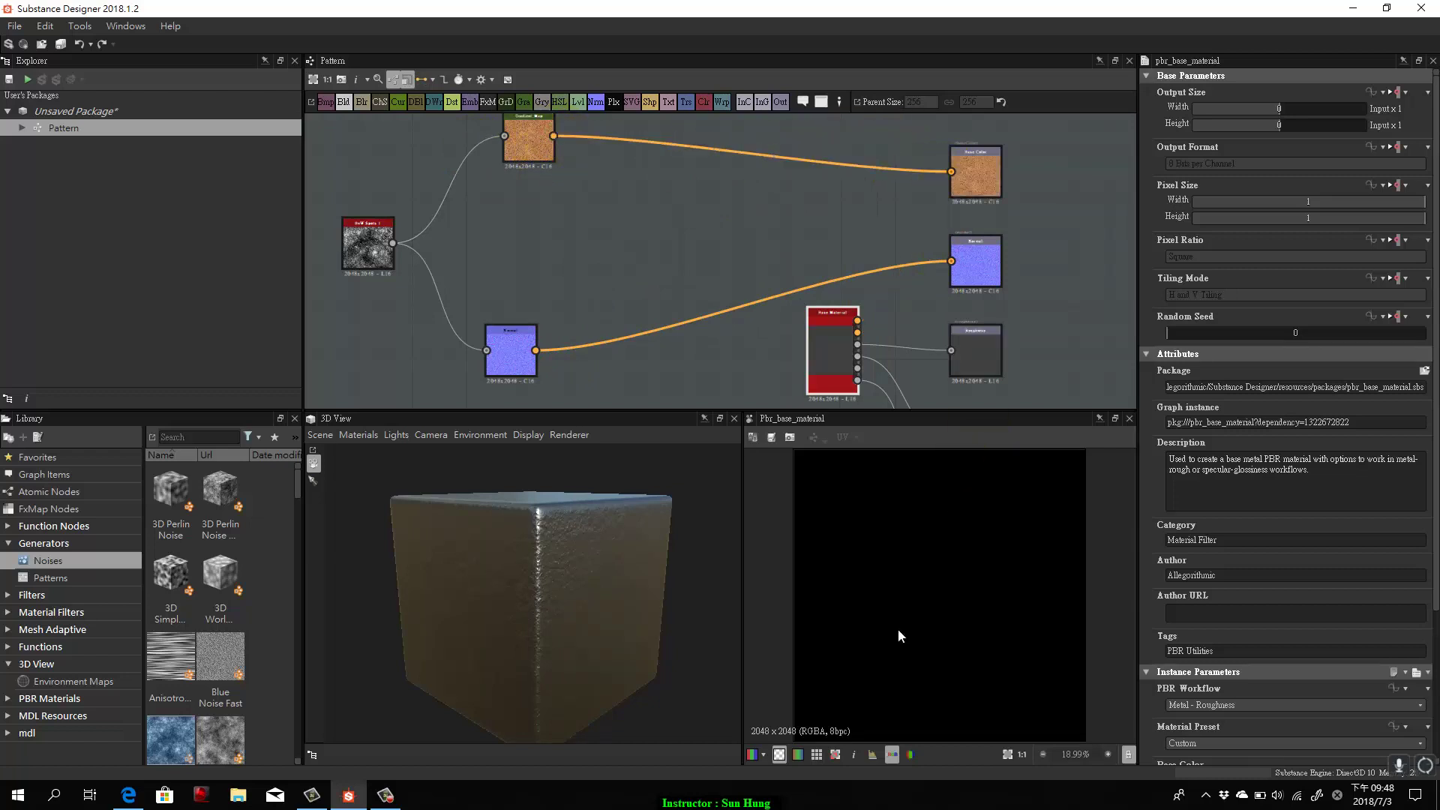
{"action": "left_click", "coordinate": [660, 624]}
Set the Base Material node's Roughness Value to 214.
{"action": "left_click_drag", "start_coordinate": [1025, 322], "coordinate": [1040, 227]}
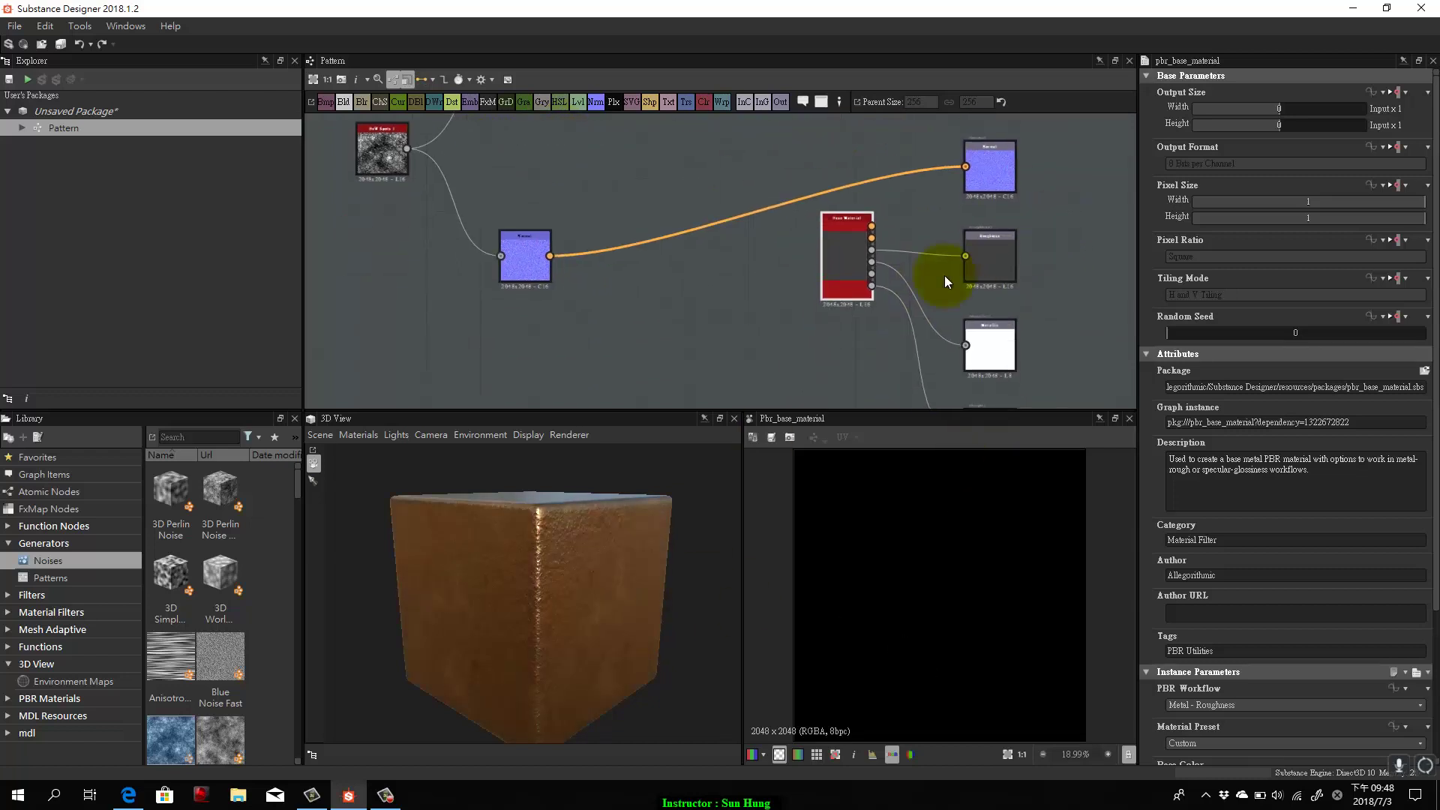
{"action": "double_click", "coordinate": [851, 255]}
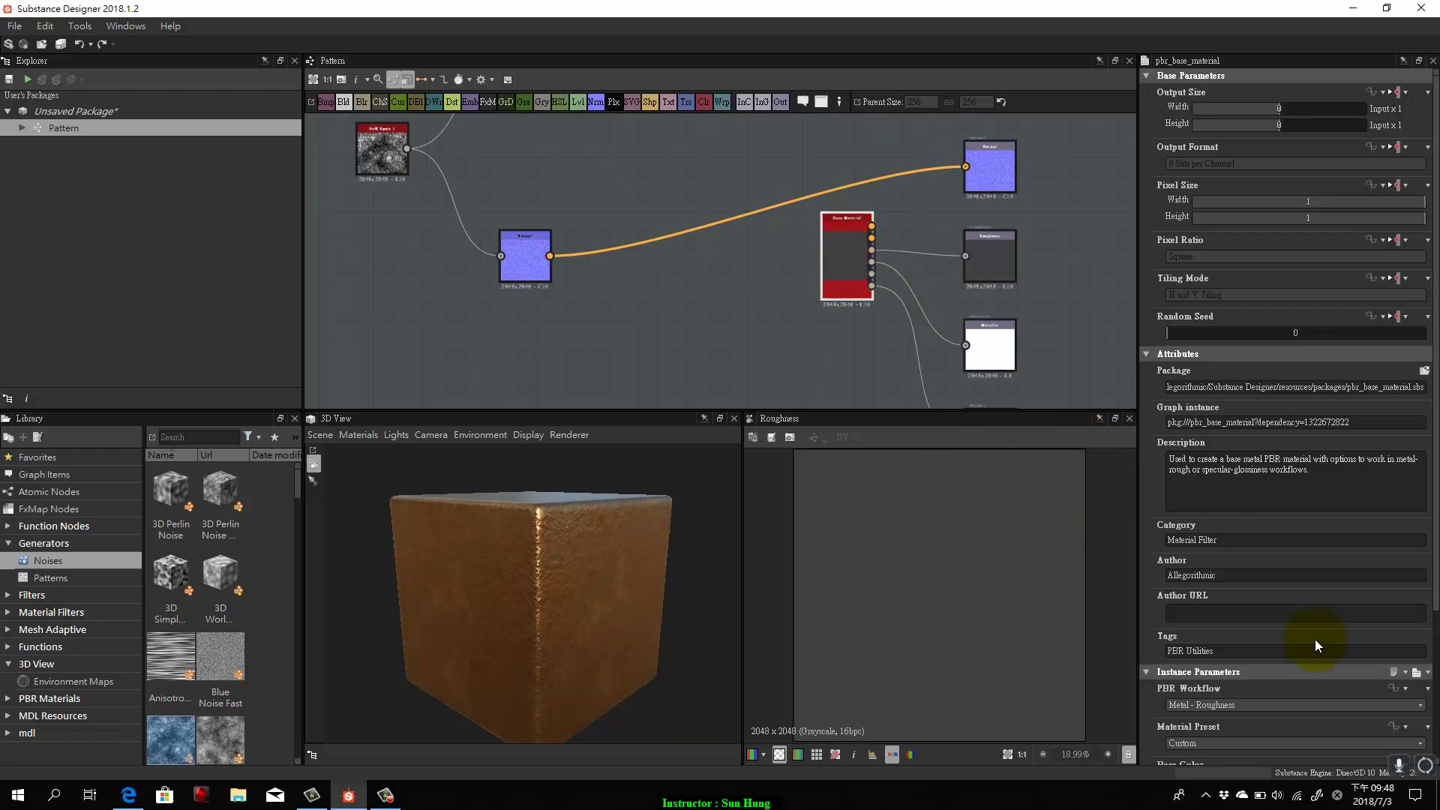
{"action": "scroll", "coordinate": [1146, 585], "scroll_direction": "down", "scroll_amount": 4}
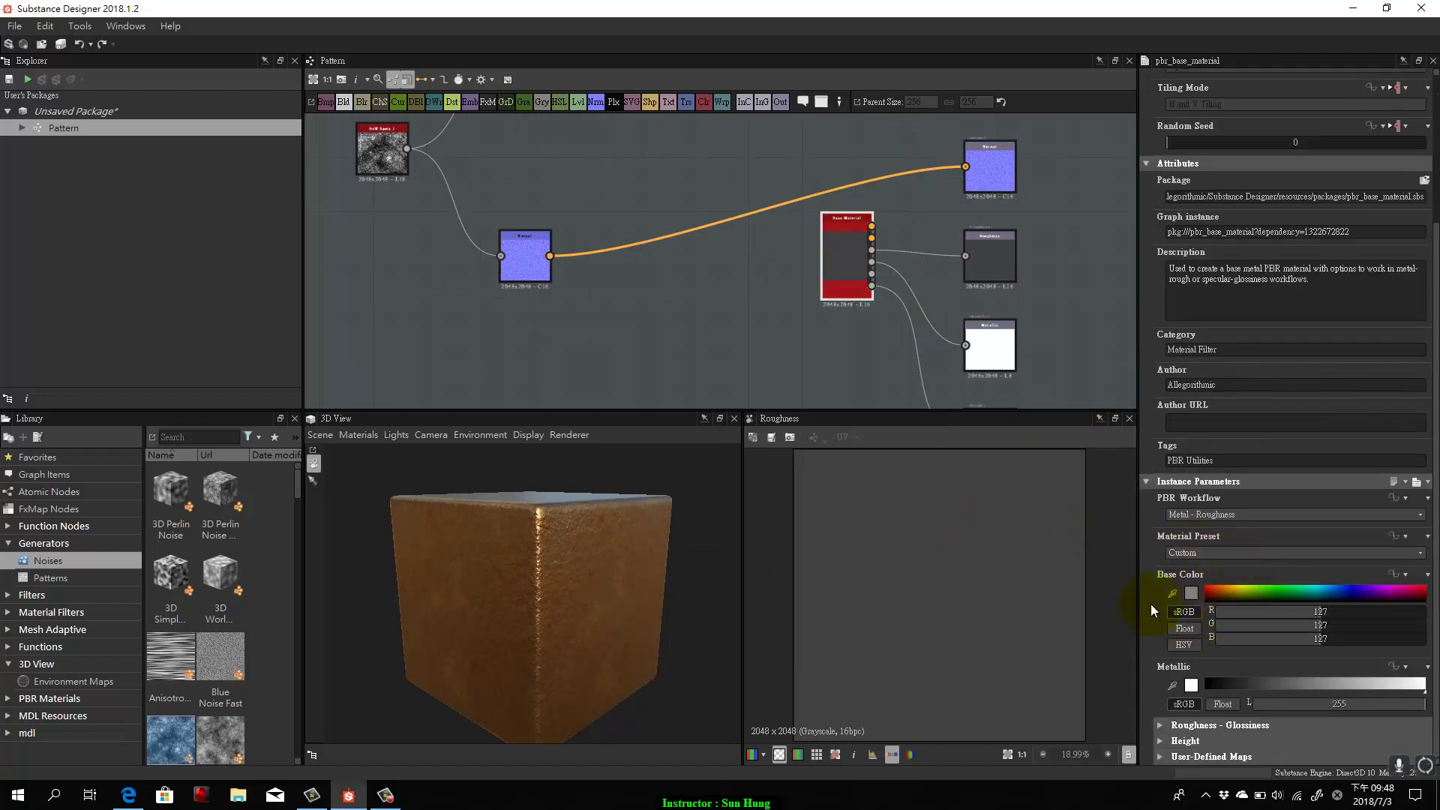
{"action": "left_click", "coordinate": [1160, 746]}
{"action": "left_click", "coordinate": [1166, 726]}
{"action": "scroll", "coordinate": [1209, 668], "scroll_direction": "down", "scroll_amount": 4}
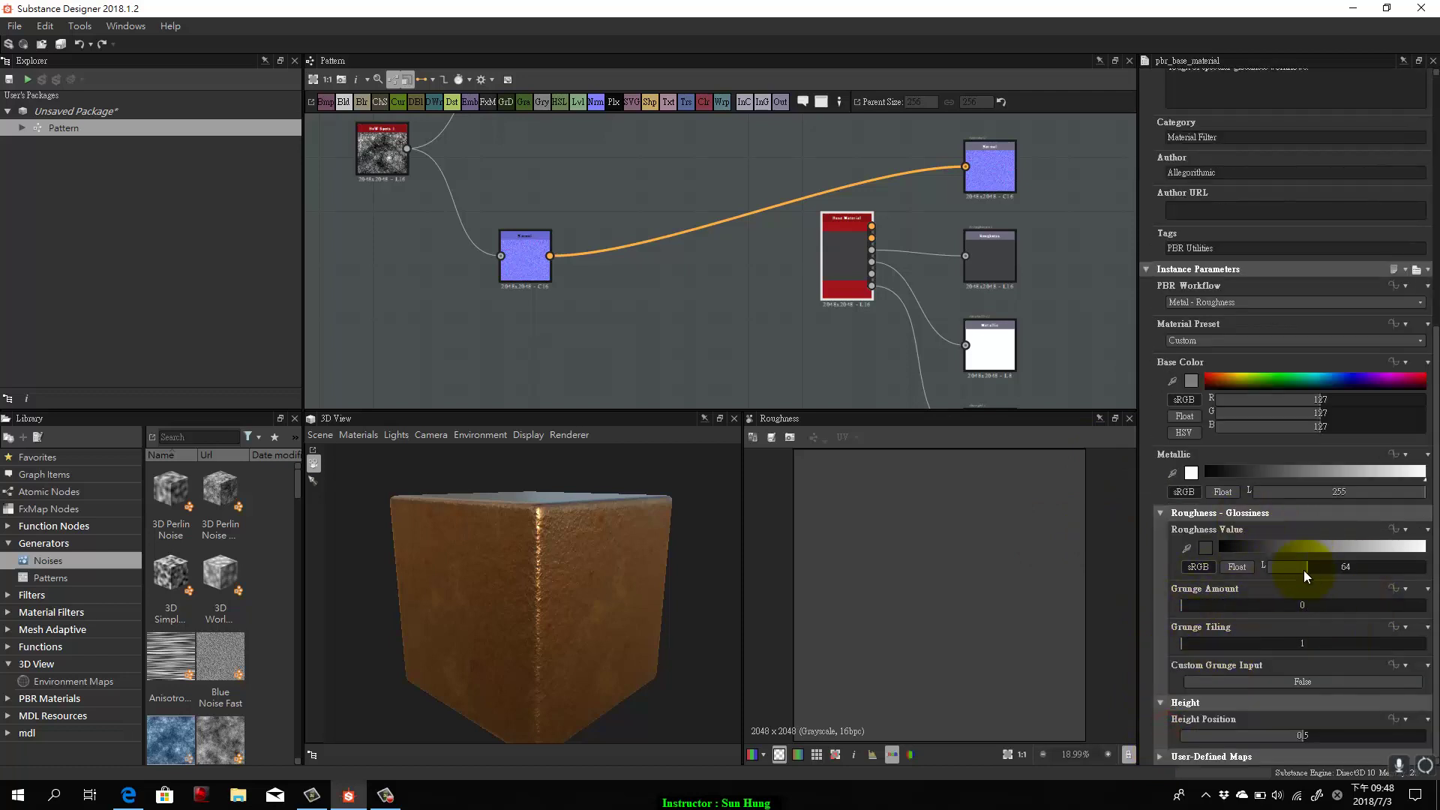
{"action": "left_click_drag", "start_coordinate": [1306, 570], "coordinate": [1404, 581]}
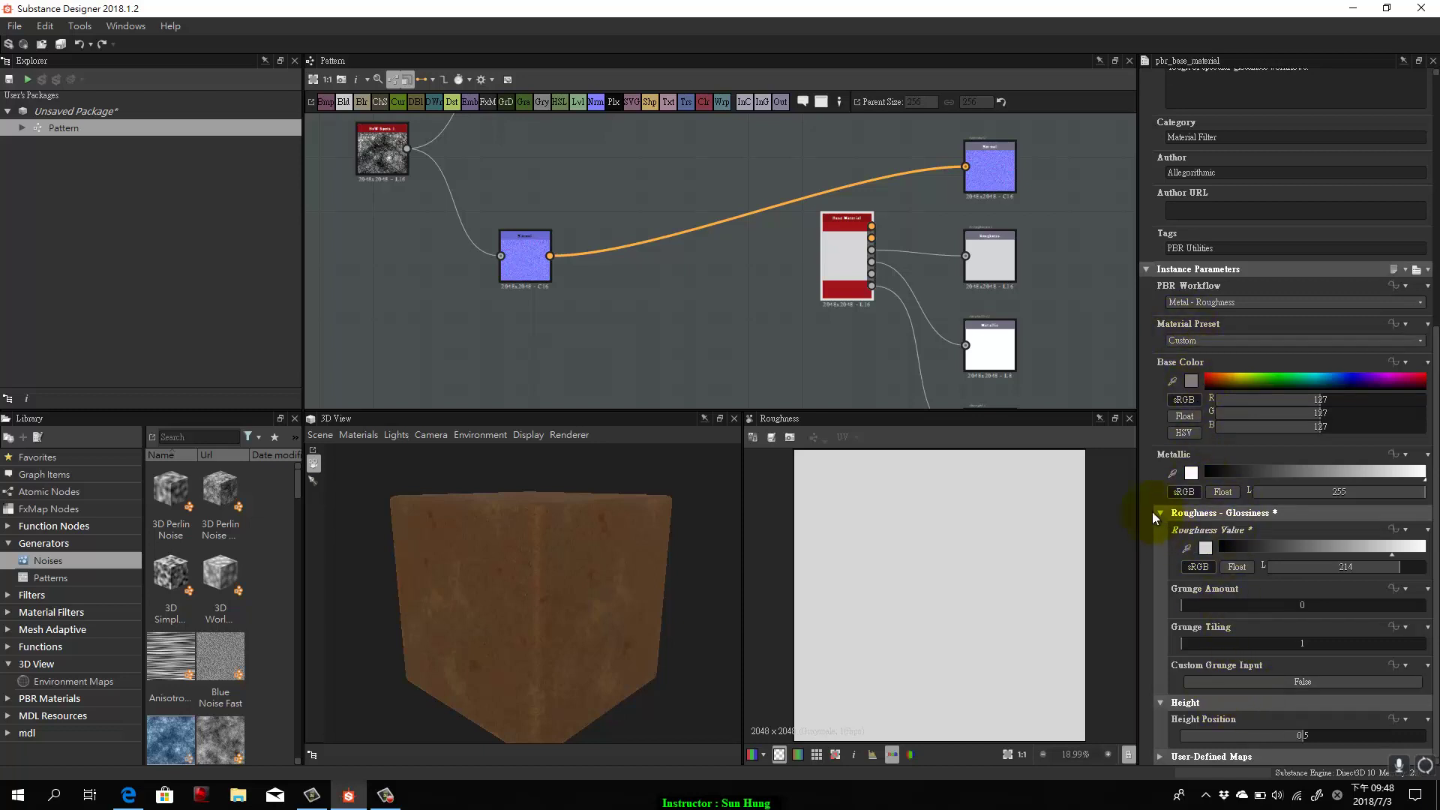
Set the Base Material node's Metallic value to 0 and turn the preview cube for a closer look.
{"action": "mouse_move", "coordinate": [1270, 499]}
{"action": "left_mouse_down"}
{"action": "mouse_move", "coordinate": [1405, 484]}
{"action": "mouse_move", "coordinate": [1293, 494]}
{"action": "left_mouse_up"}
{"action": "left_click_drag", "start_coordinate": [1259, 538], "coordinate": [1183, 545]}
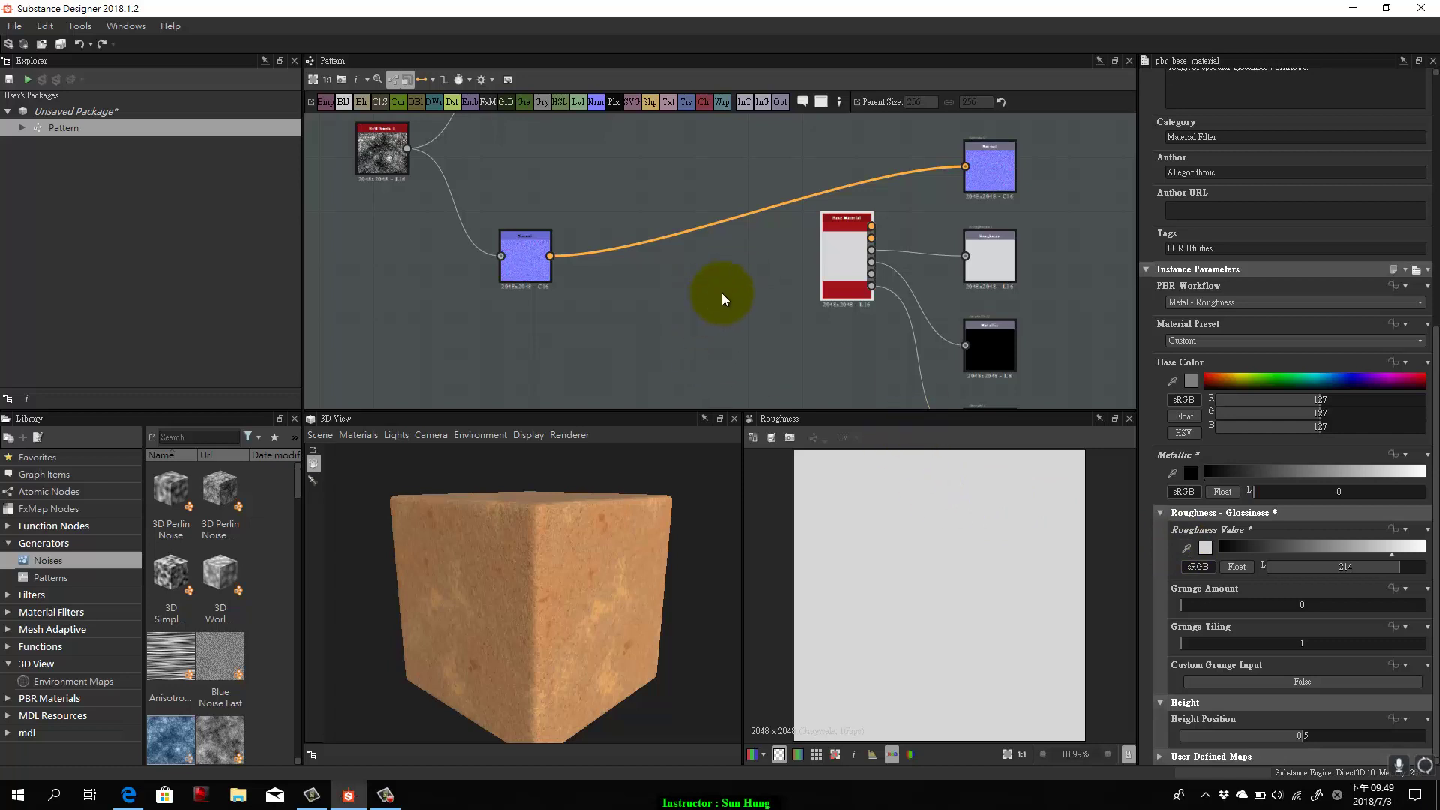
{"action": "left_click_drag", "start_coordinate": [627, 649], "coordinate": [649, 596]}
Bring up an empty graph area beside the noise chain and display the Patterns generators in the library.
{"action": "left_click_drag", "start_coordinate": [770, 255], "coordinate": [928, 184]}
{"action": "left_click_drag", "start_coordinate": [690, 315], "coordinate": [709, 413]}
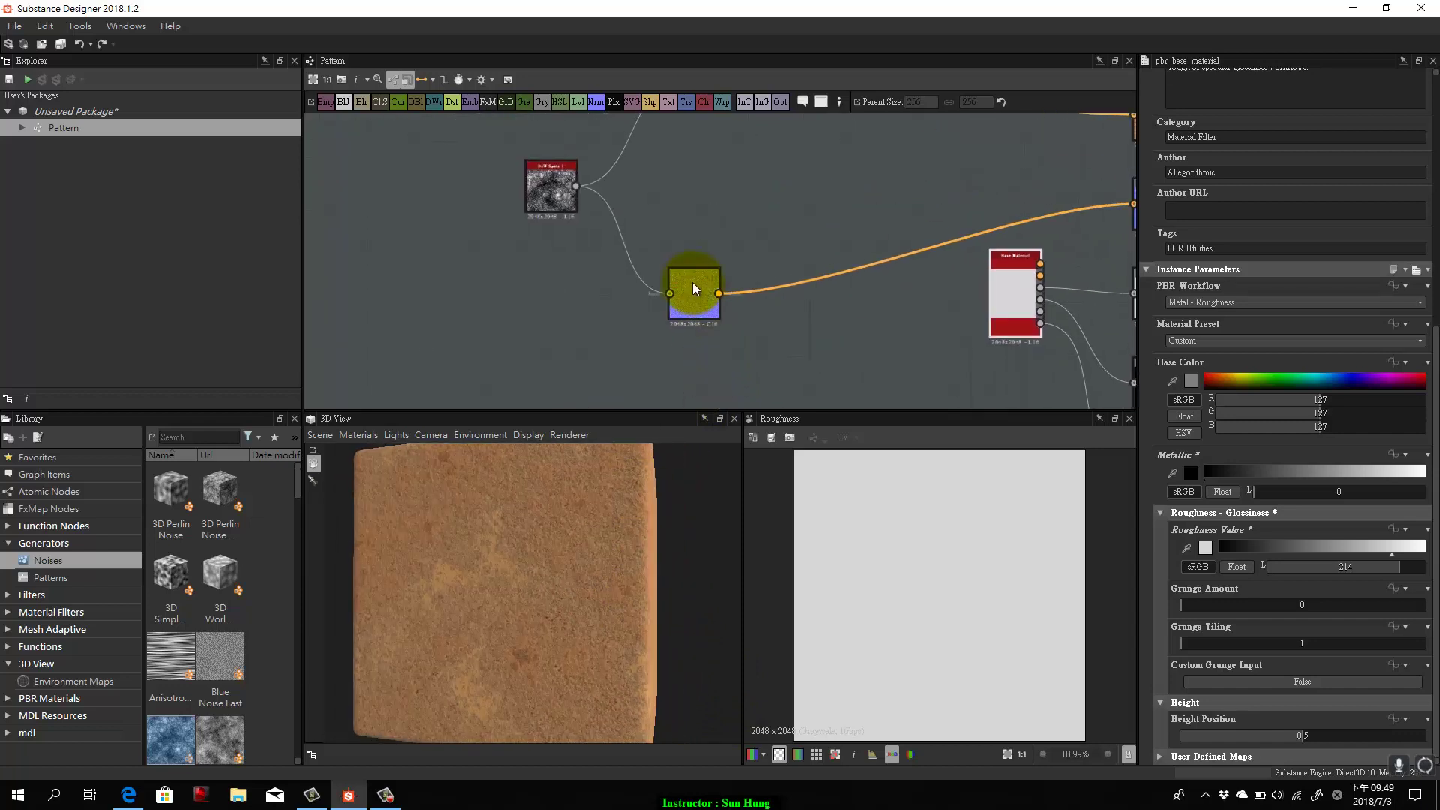
{"action": "left_click_drag", "start_coordinate": [694, 289], "coordinate": [695, 273]}
{"action": "left_click_drag", "start_coordinate": [354, 270], "coordinate": [417, 274]}
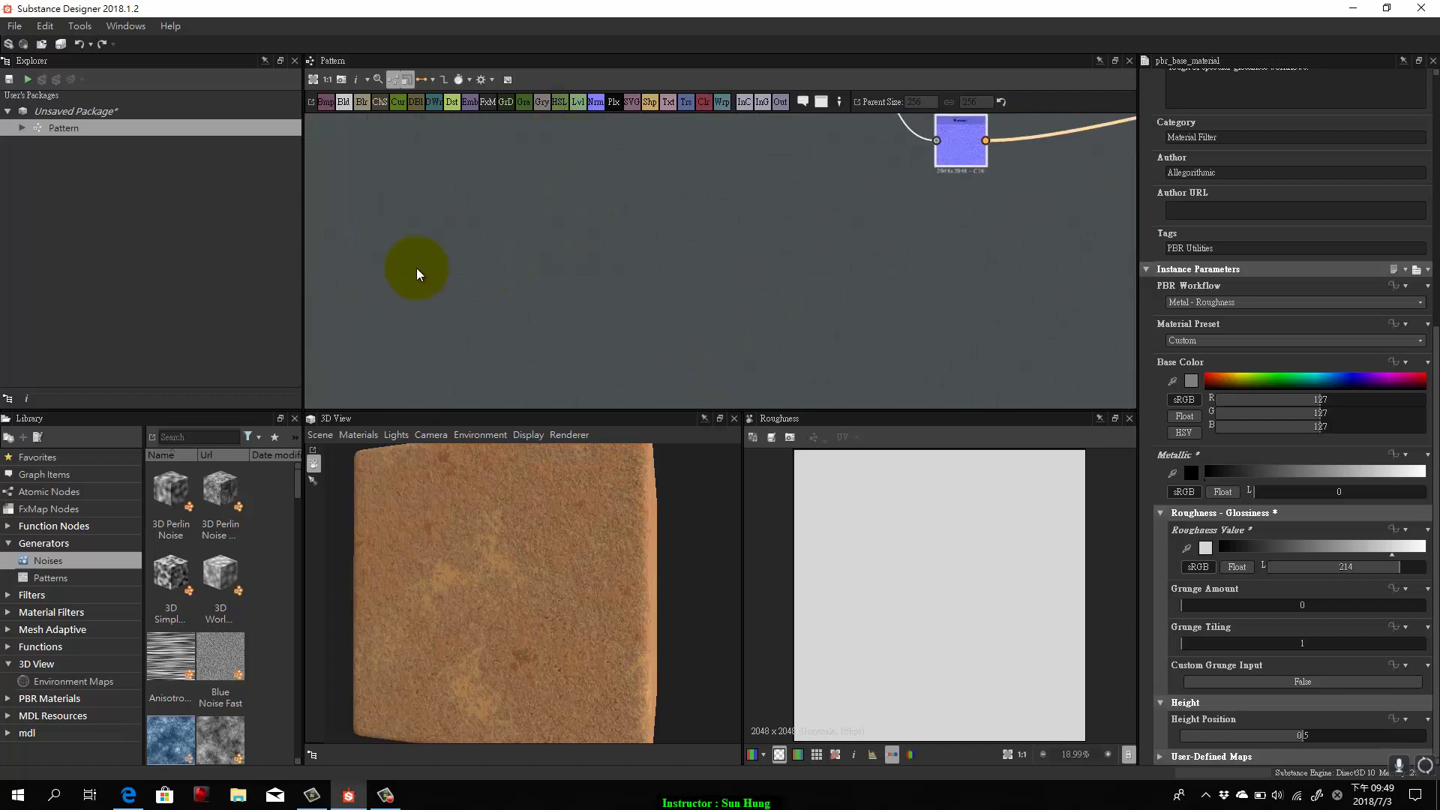
{"action": "left_click", "coordinate": [79, 576]}
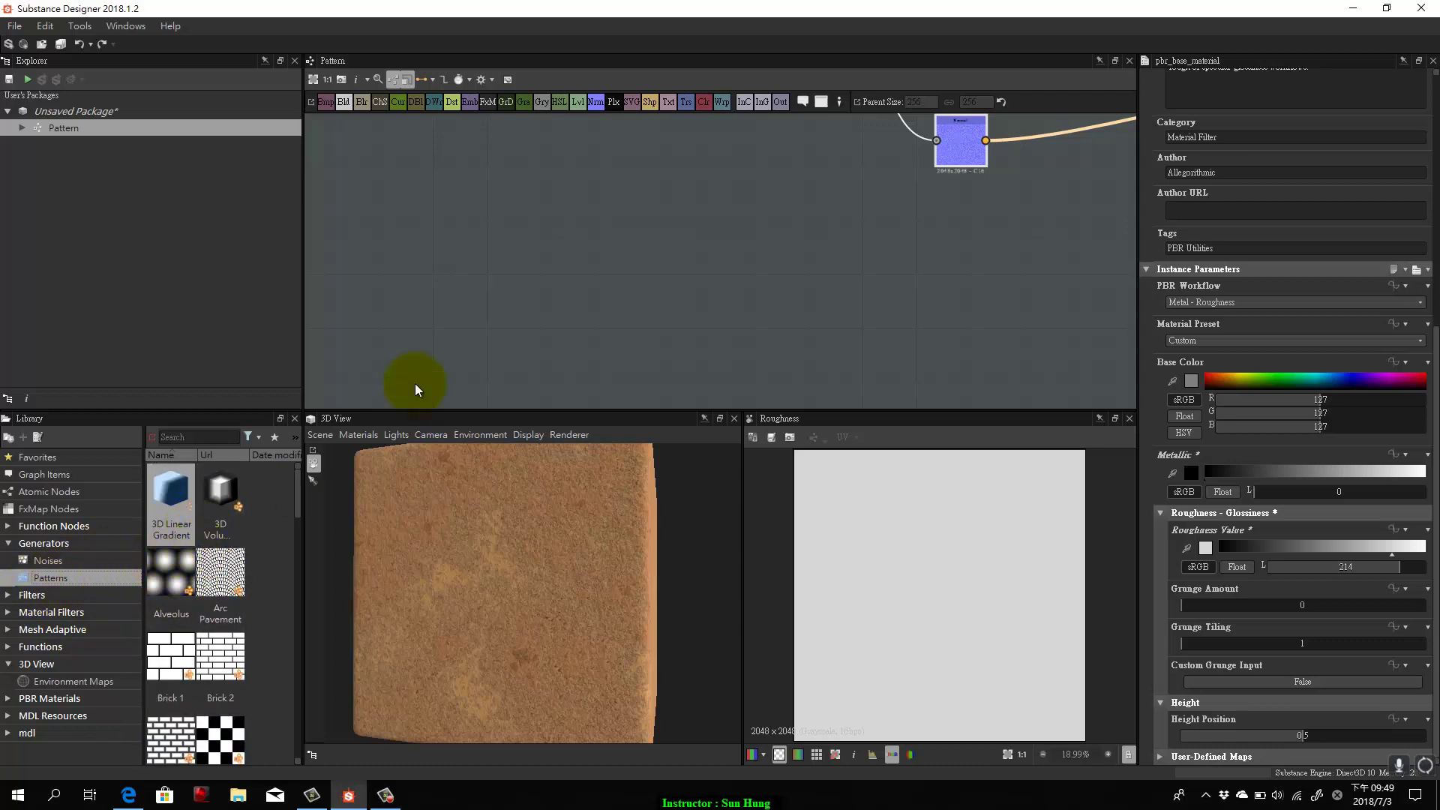
Add a Tile Sampler node in the empty graph area and move it aside.
{"action": "left_click", "coordinate": [468, 277]}
{"action": "key", "text": "space"}
{"action": "type", "text": "til"}
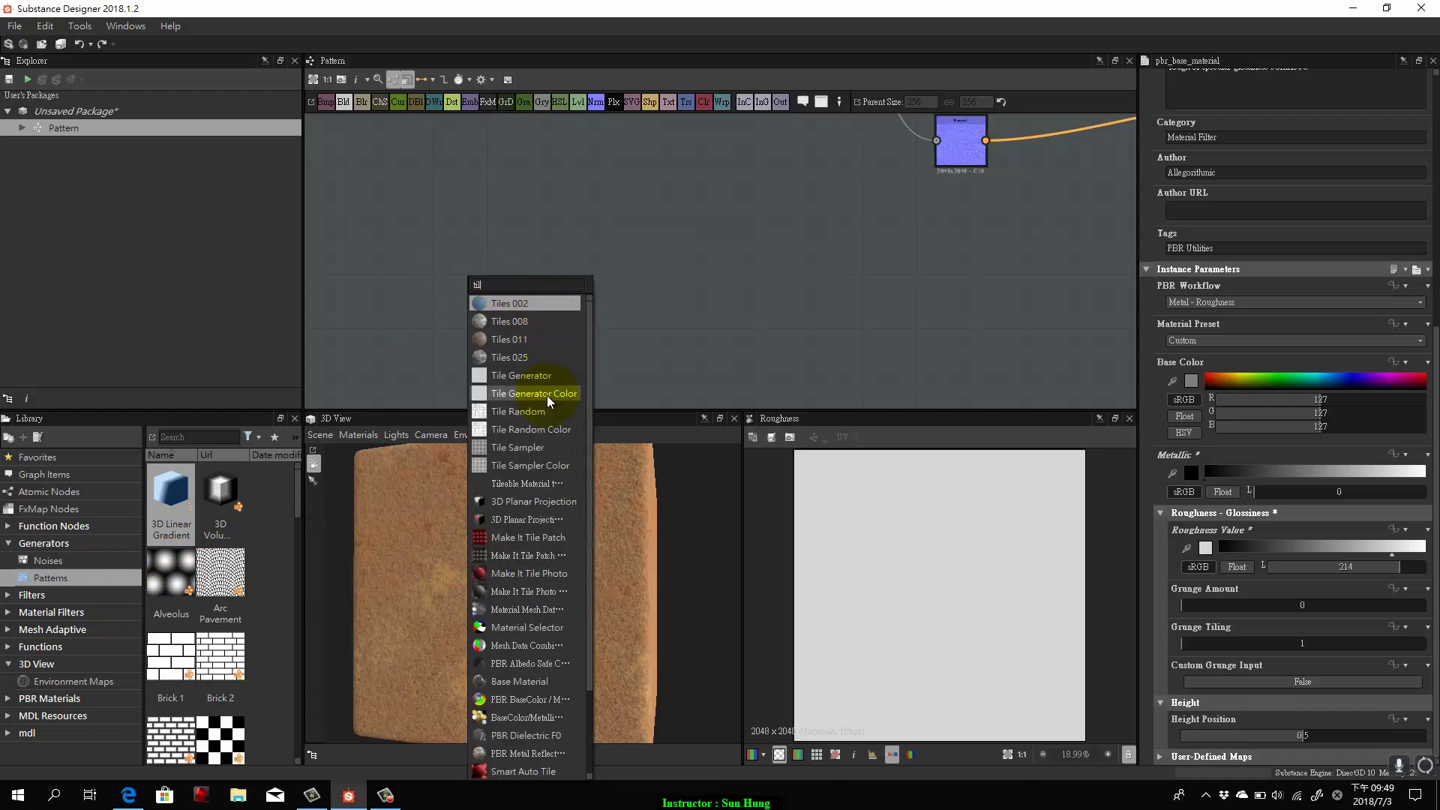
{"action": "left_click", "coordinate": [530, 448]}
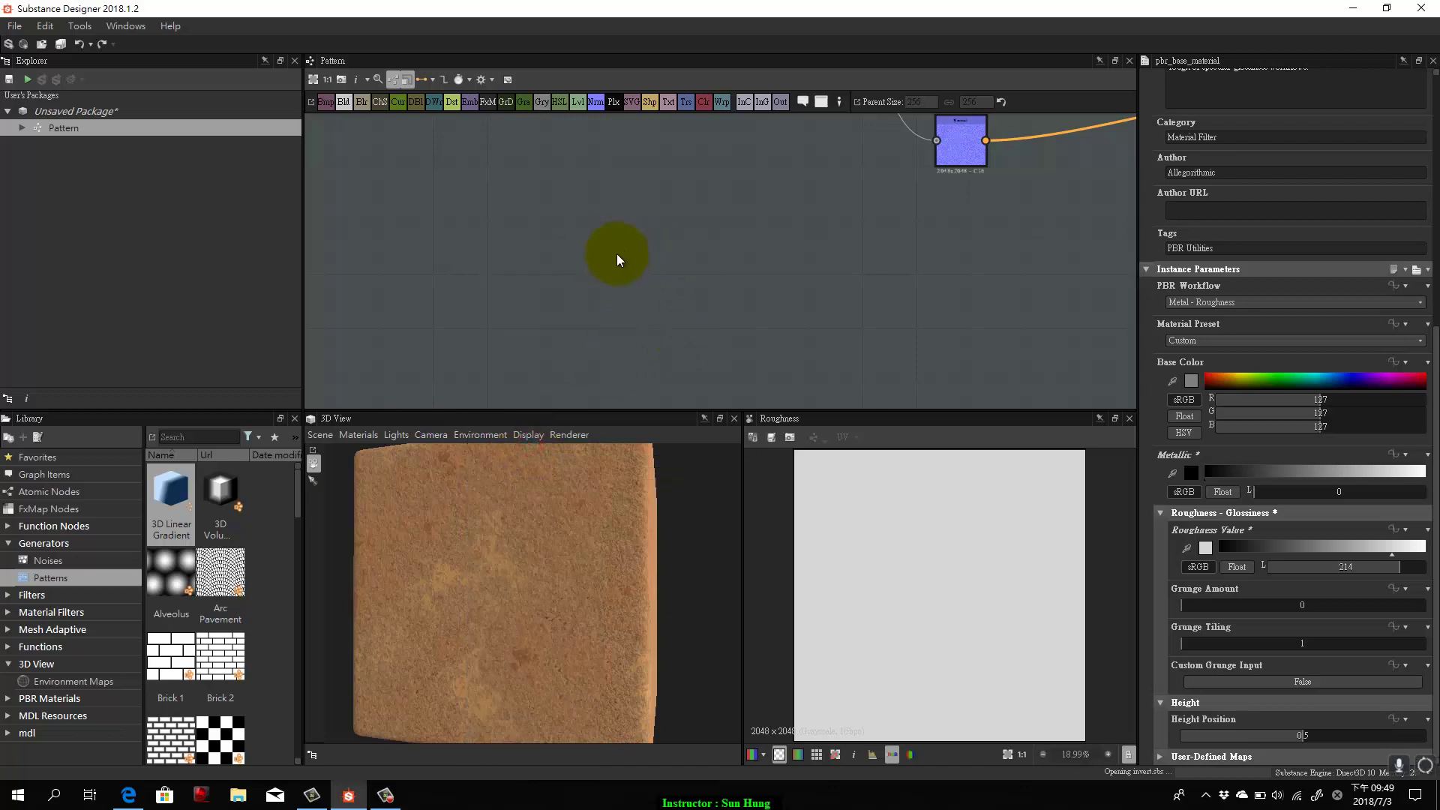
{"action": "left_click_drag", "start_coordinate": [467, 237], "coordinate": [621, 313]}
{"action": "left_click_drag", "start_coordinate": [713, 304], "coordinate": [763, 351]}
Add a Tile Generator node and place it above the Tile Sampler.
{"action": "left_click", "coordinate": [631, 205]}
{"action": "right_click", "coordinate": [632, 204]}
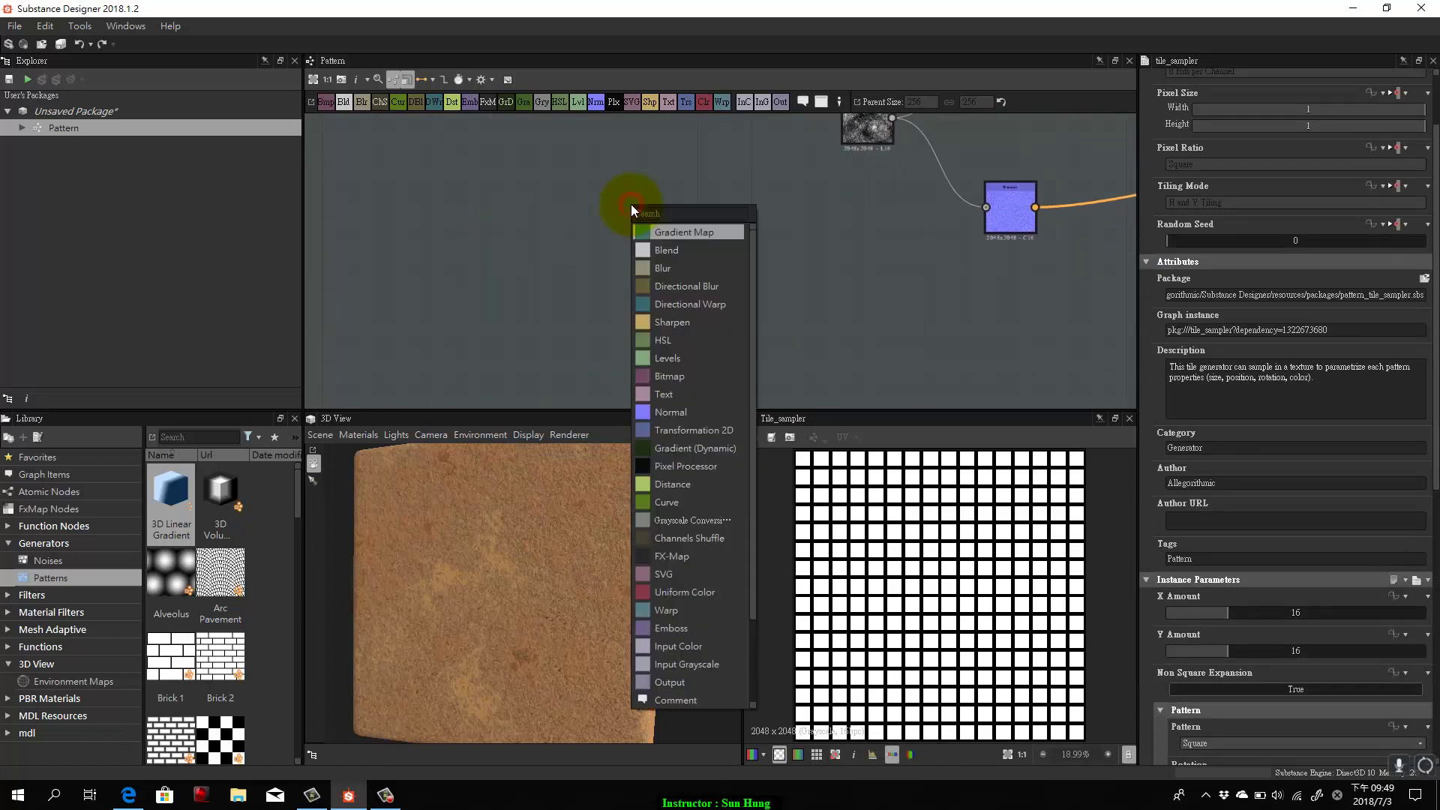
{"action": "type", "text": "t"}
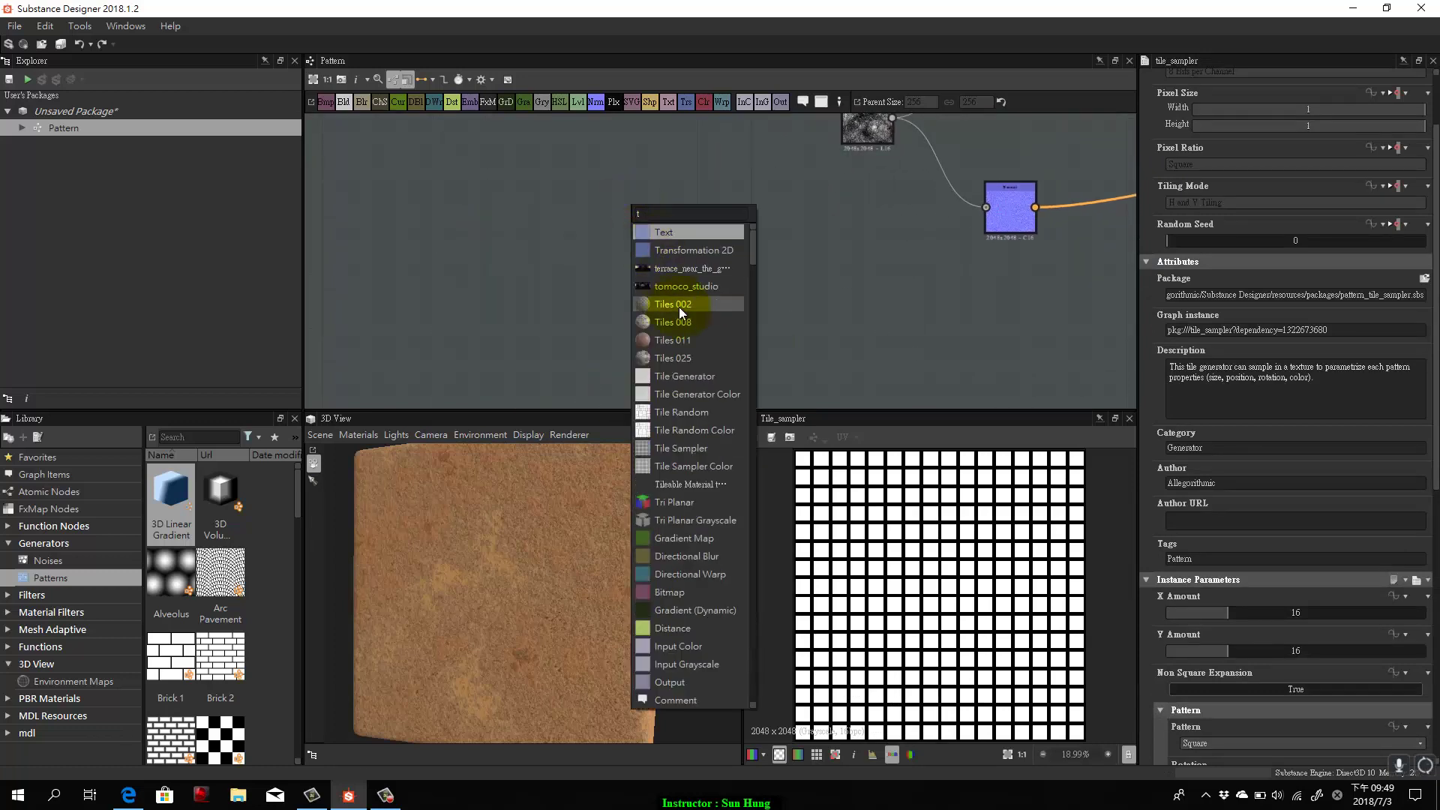
{"action": "left_click", "coordinate": [698, 379]}
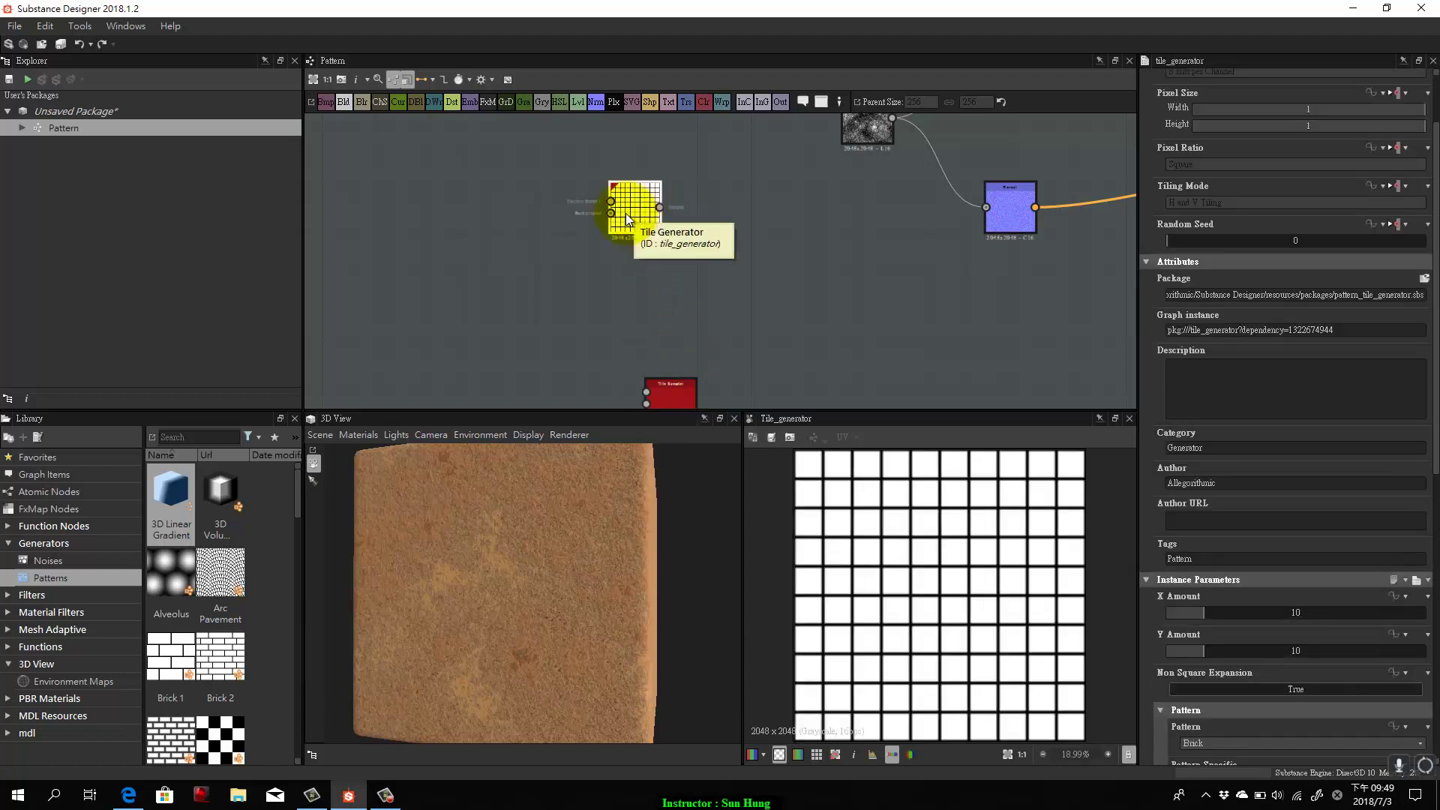
{"action": "left_click_drag", "start_coordinate": [626, 213], "coordinate": [701, 256]}
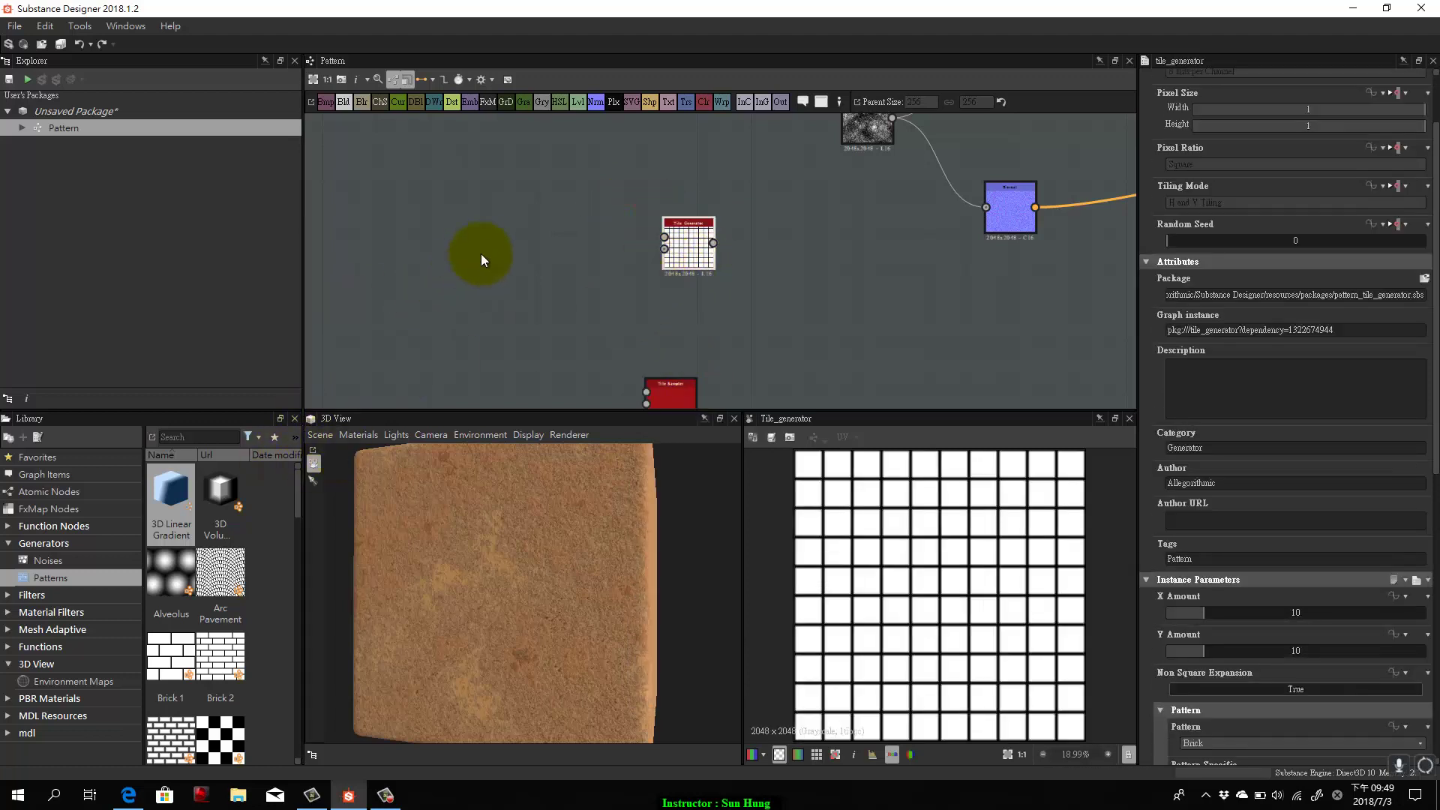
Add a Shape node beside the Tile Generator and connect its output to the Tile Generator's first input.
{"action": "left_click", "coordinate": [486, 252]}
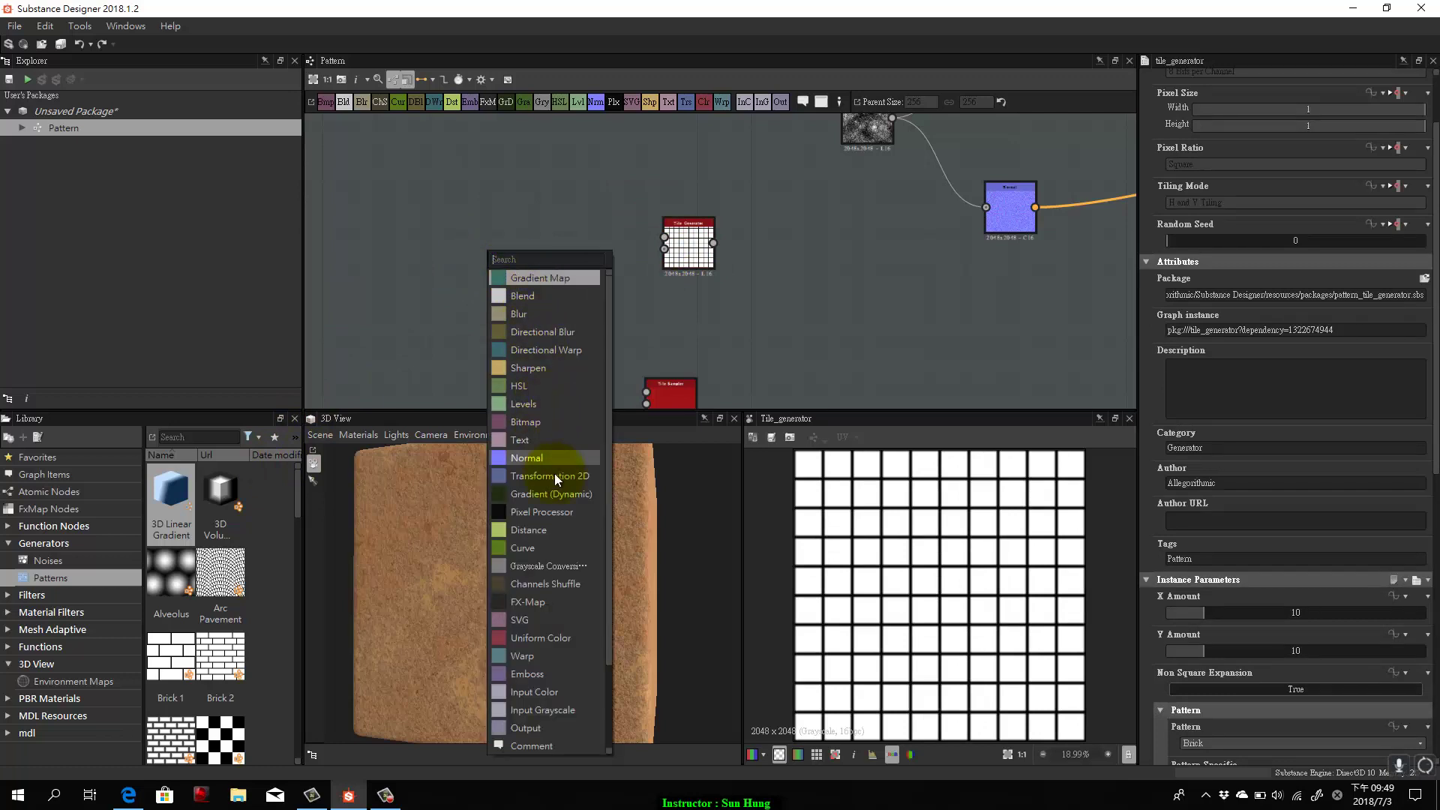
{"action": "type", "text": "sh"}
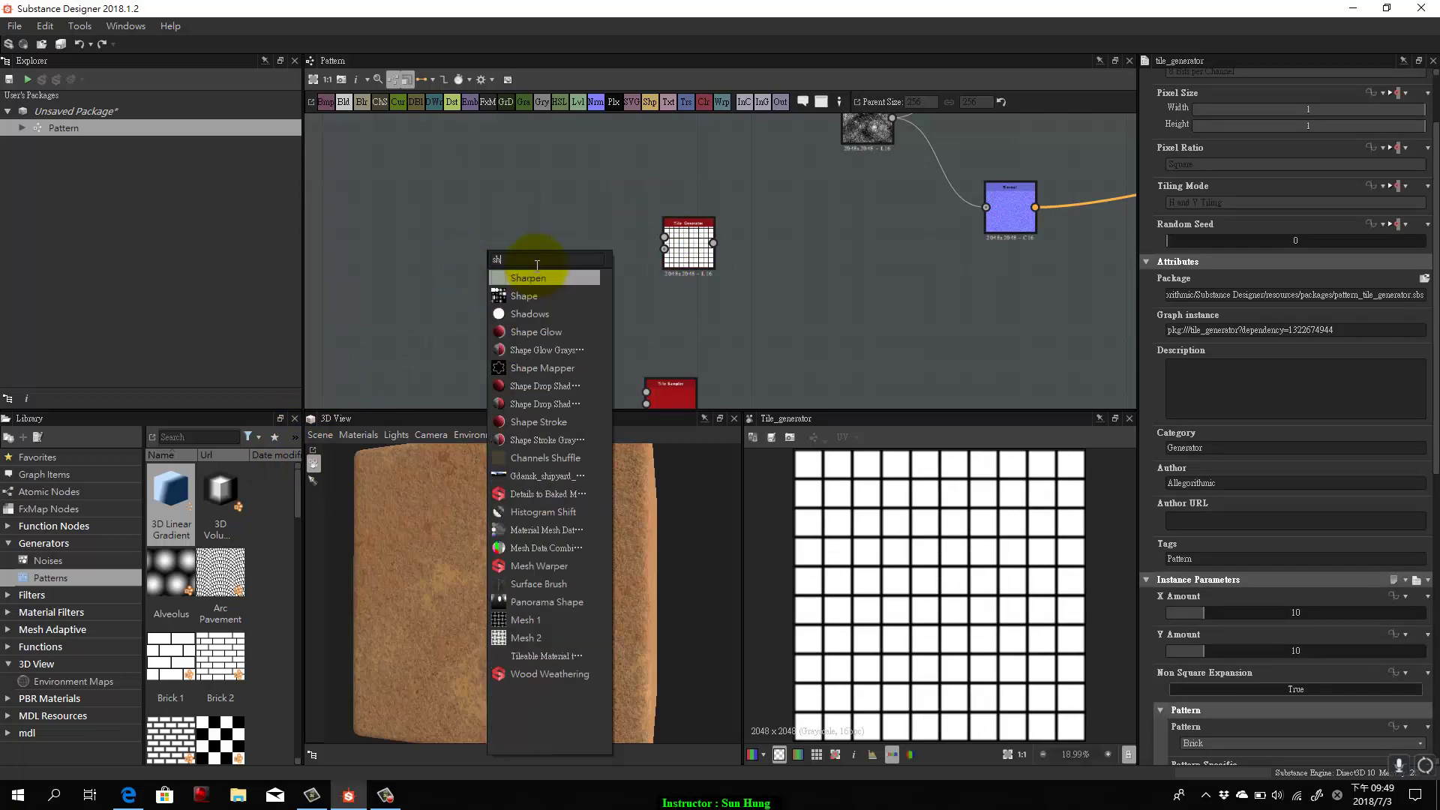
{"action": "type", "text": "ap"}
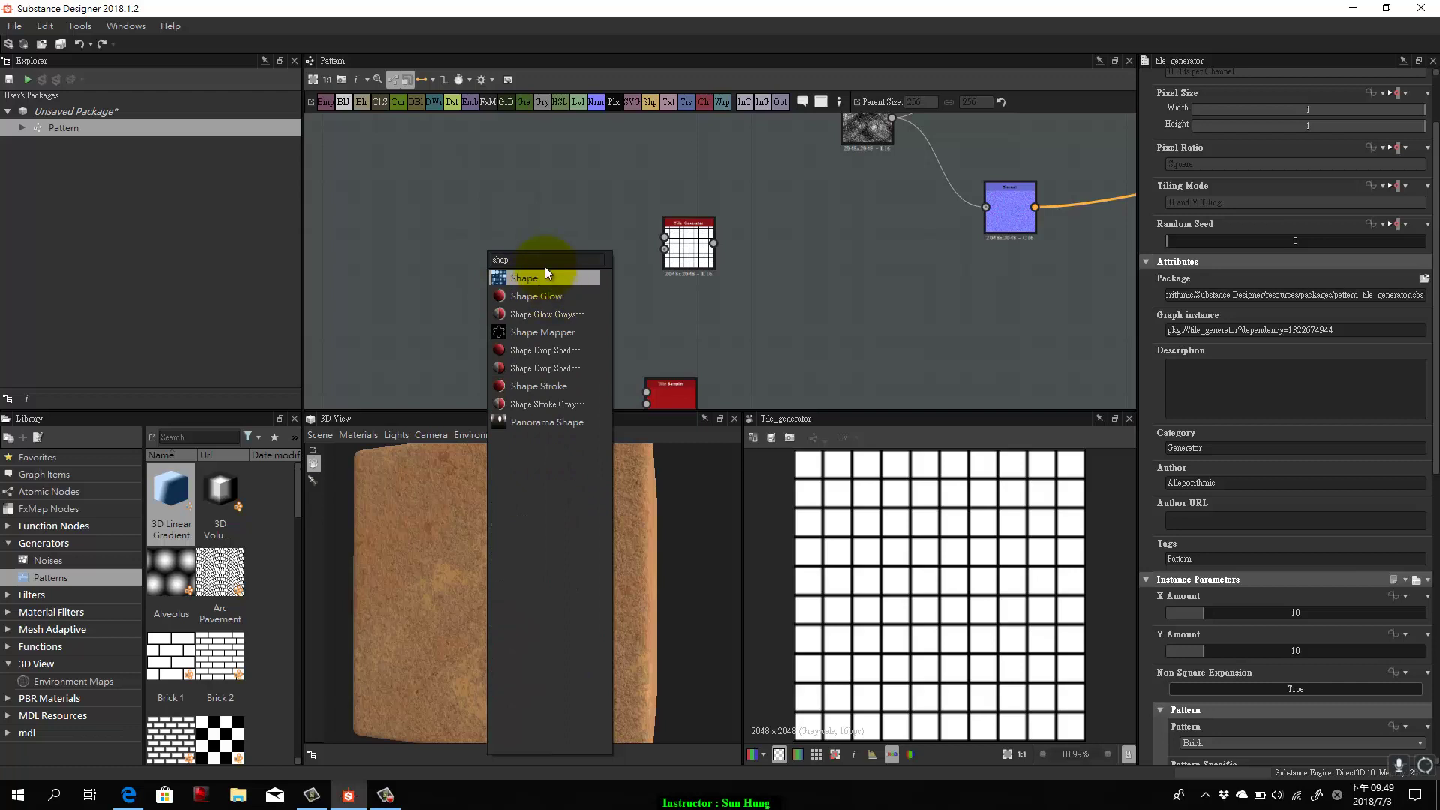
{"action": "left_click", "coordinate": [543, 278]}
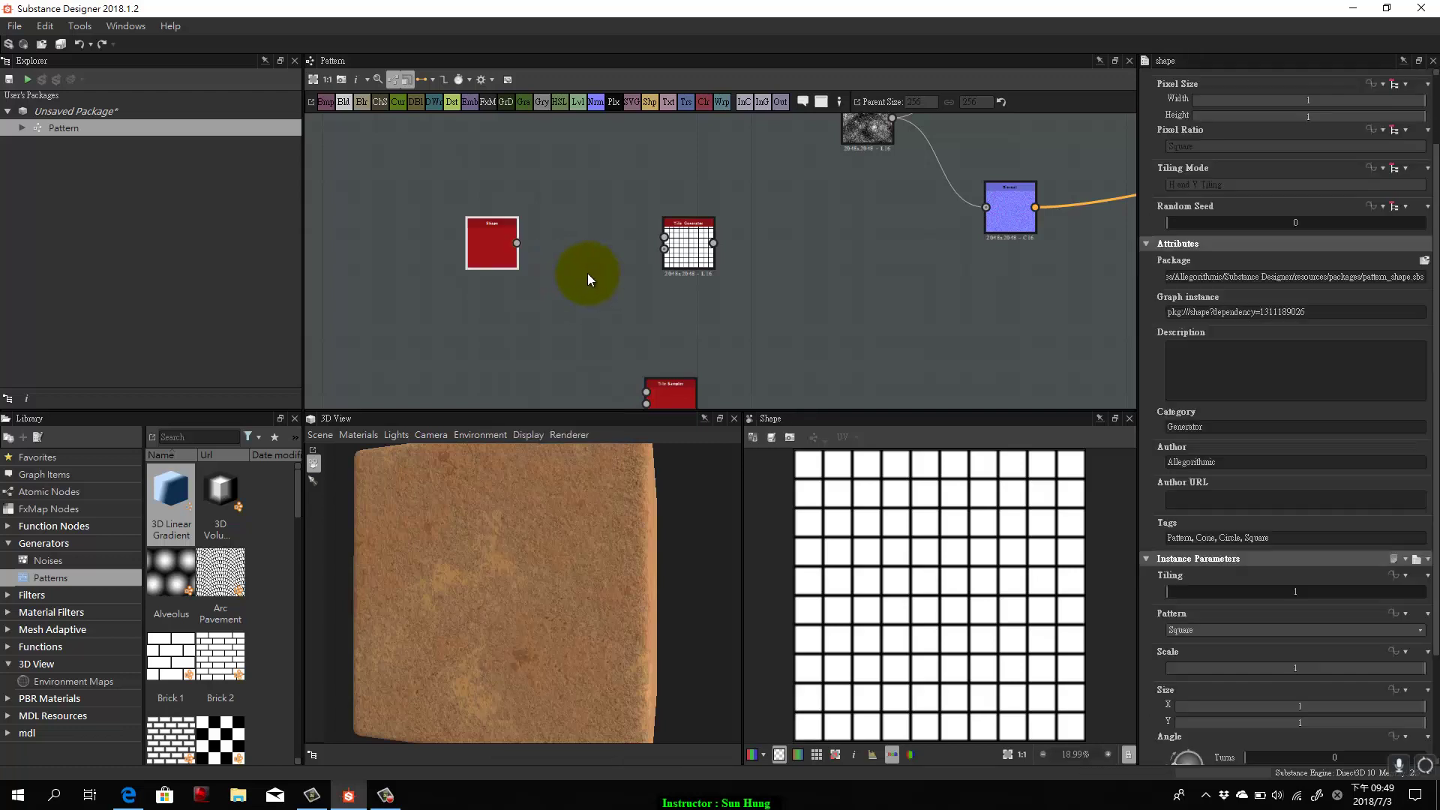
{"action": "left_click_drag", "start_coordinate": [516, 239], "coordinate": [645, 224]}
{"action": "left_click", "coordinate": [682, 248]}
{"action": "double_click", "coordinate": [648, 258]}
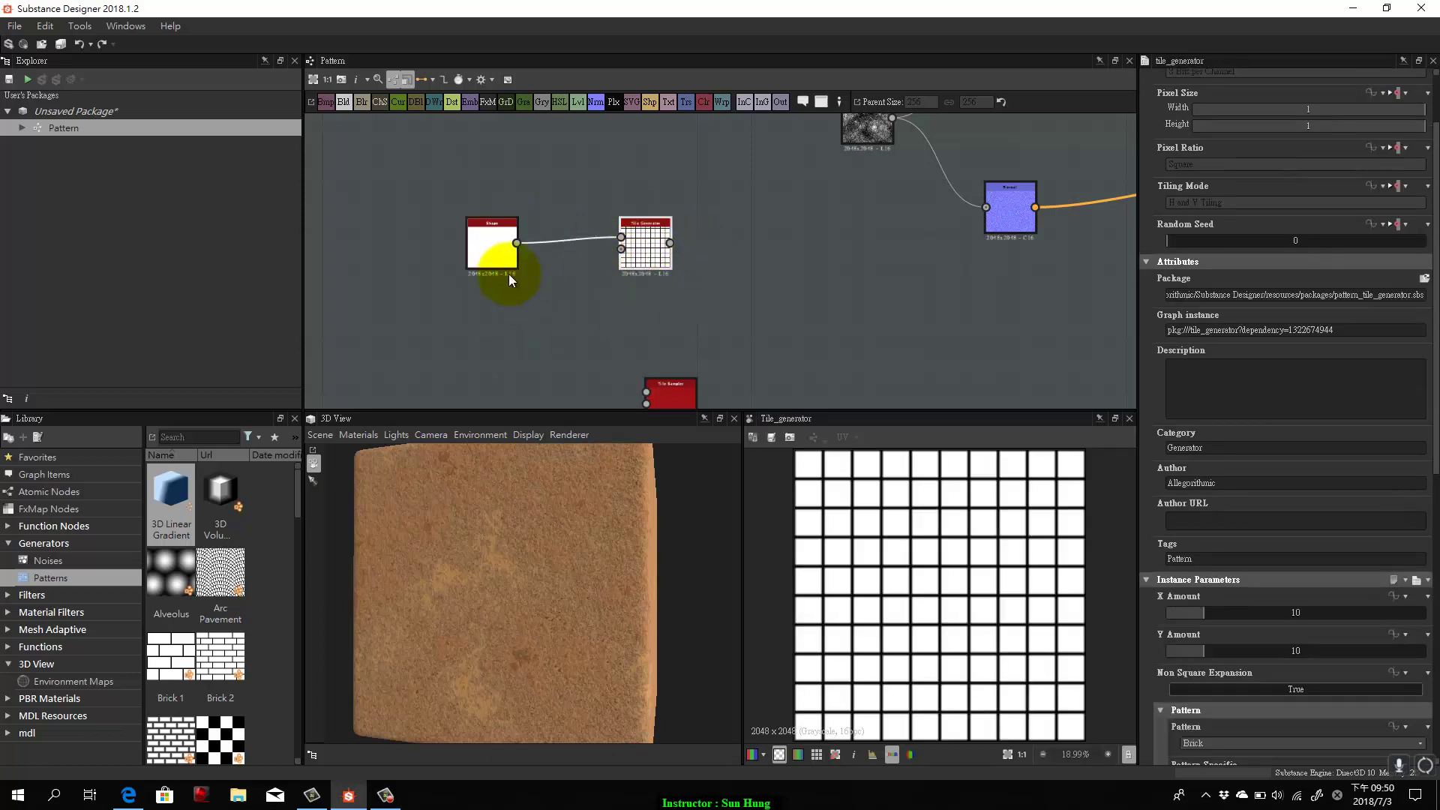
Set the Shape node's Pattern to Pyramid.
{"action": "left_click", "coordinate": [504, 242]}
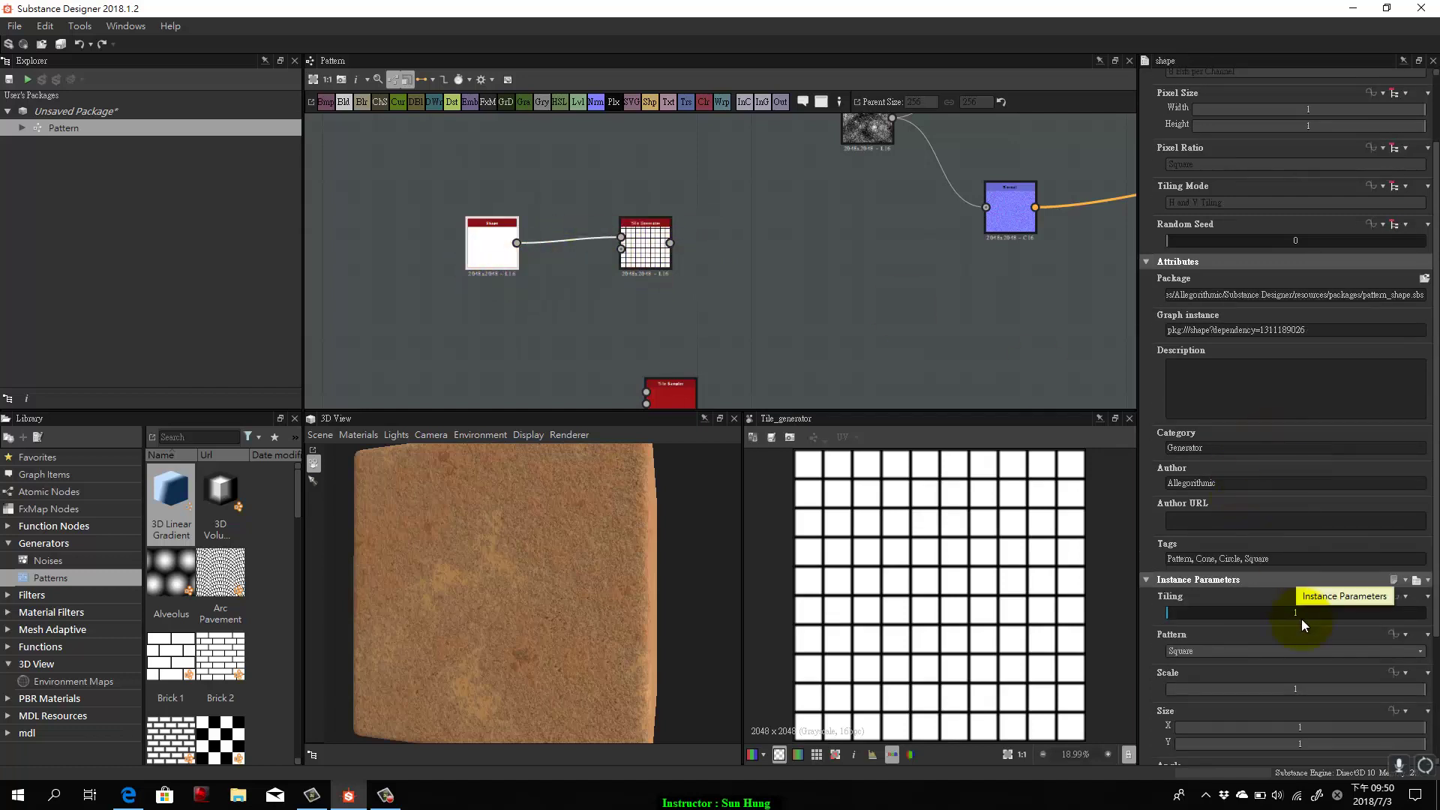
{"action": "scroll", "coordinate": [1303, 620], "scroll_direction": "down", "scroll_amount": 2}
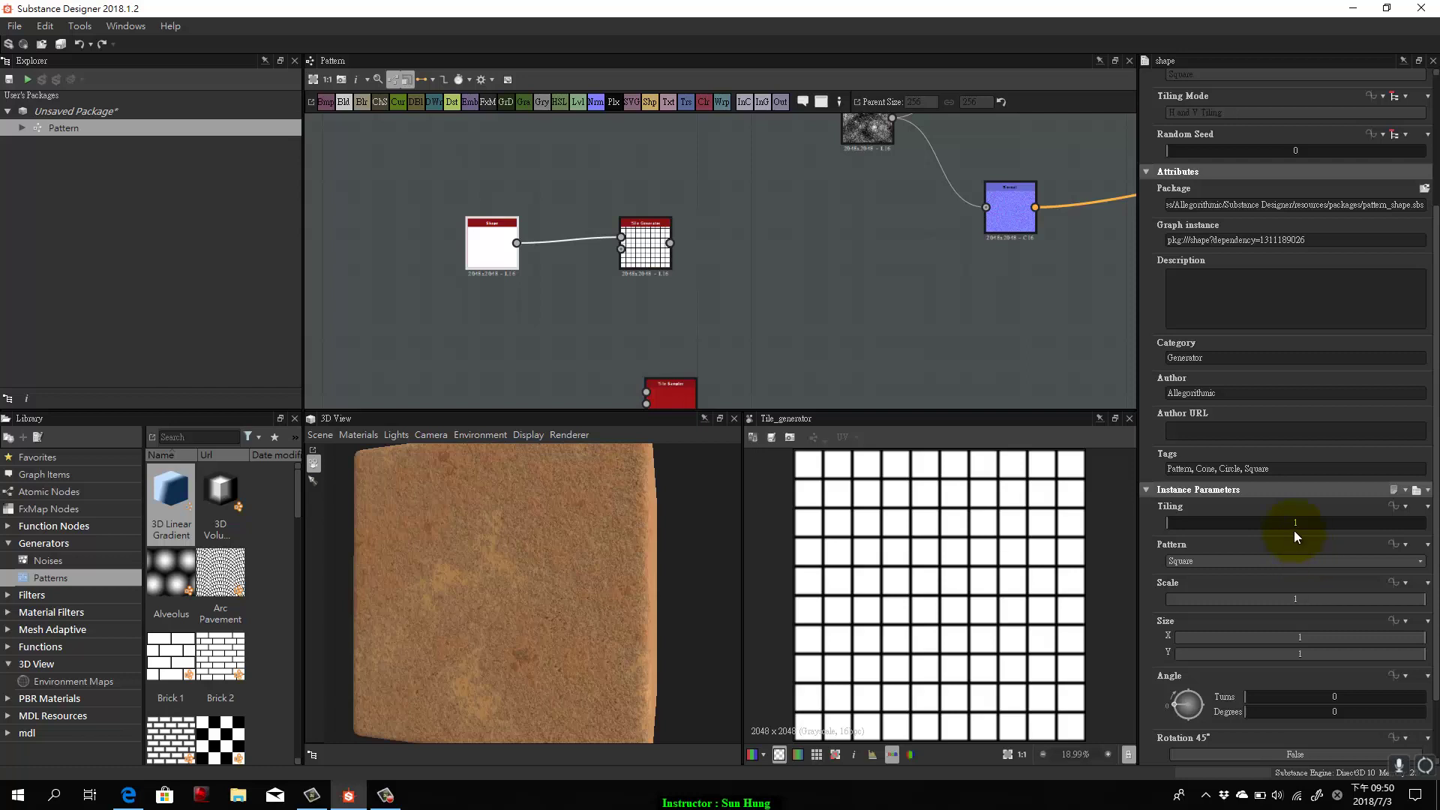
{"action": "left_click", "coordinate": [1276, 556]}
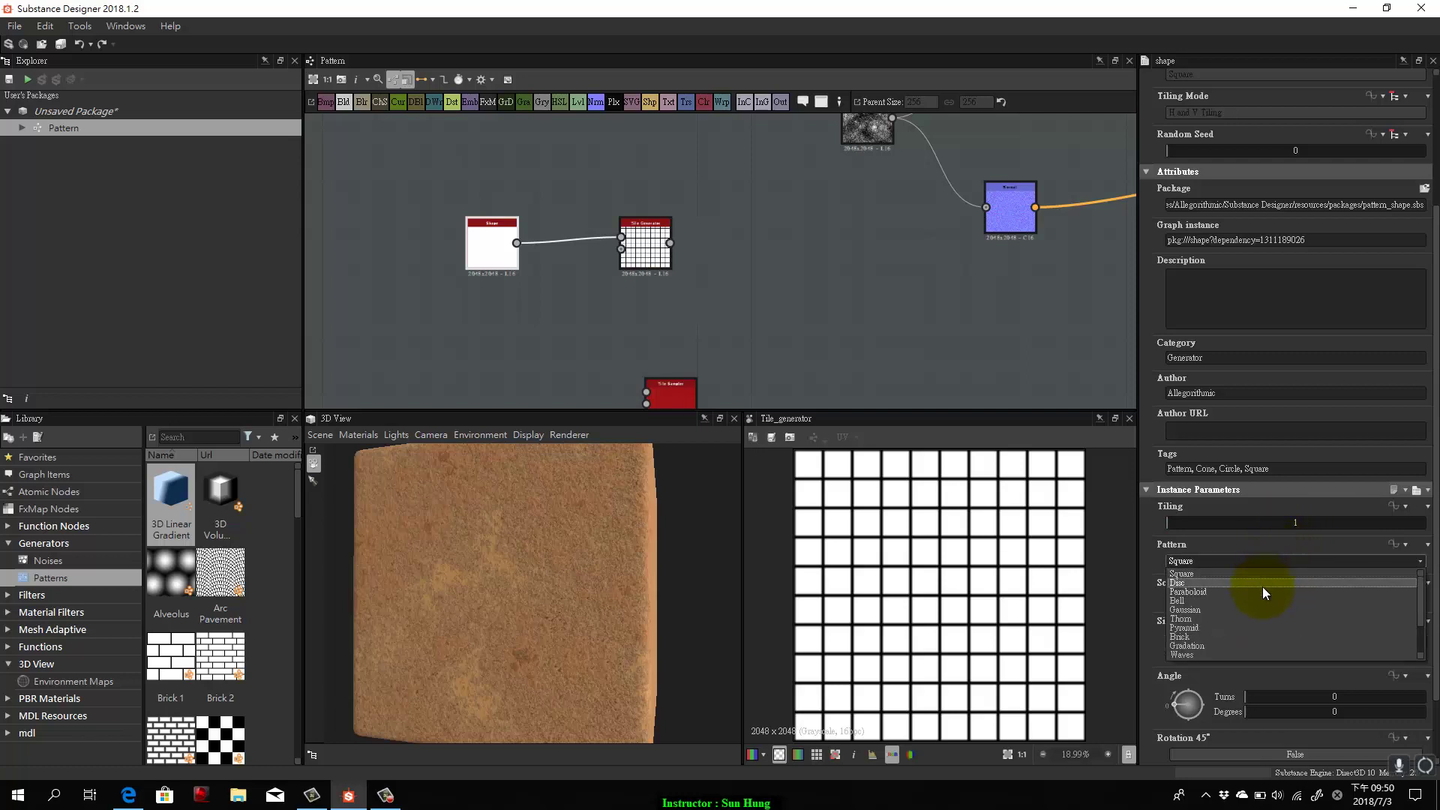
{"action": "scroll", "coordinate": [1237, 646], "scroll_direction": "down", "scroll_amount": 2}
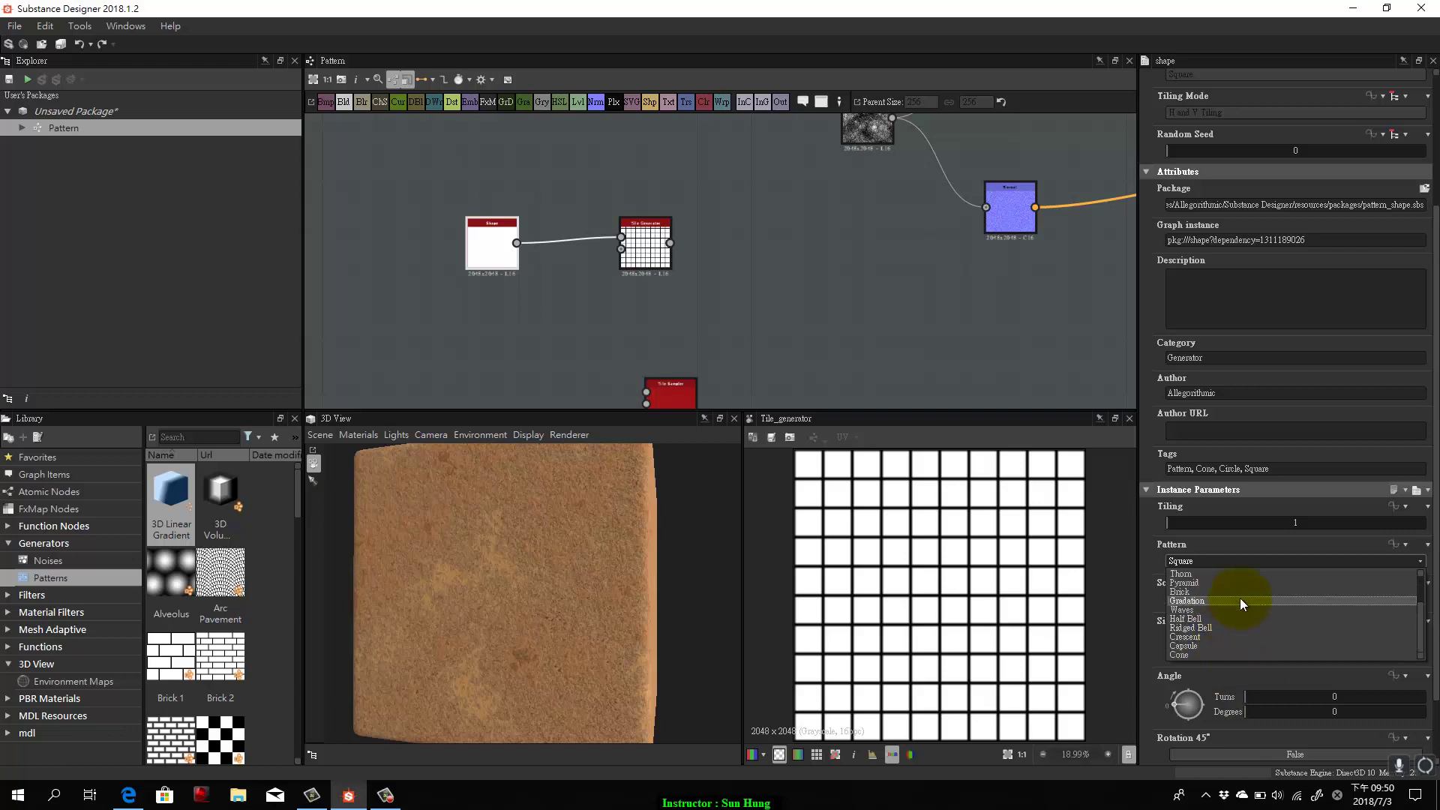
{"action": "scroll", "coordinate": [1240, 597], "scroll_direction": "up", "scroll_amount": 1}
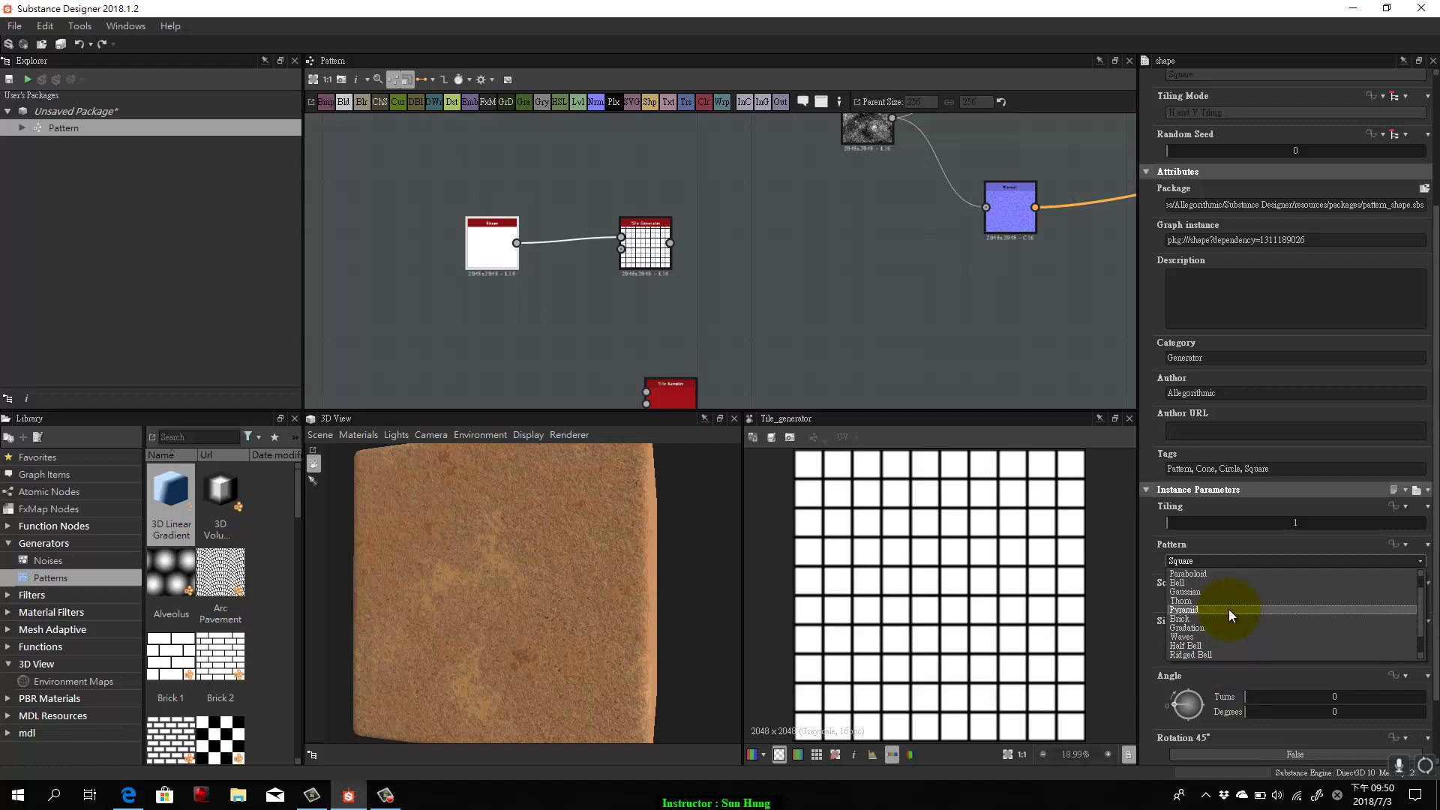
{"action": "left_click", "coordinate": [1228, 609]}
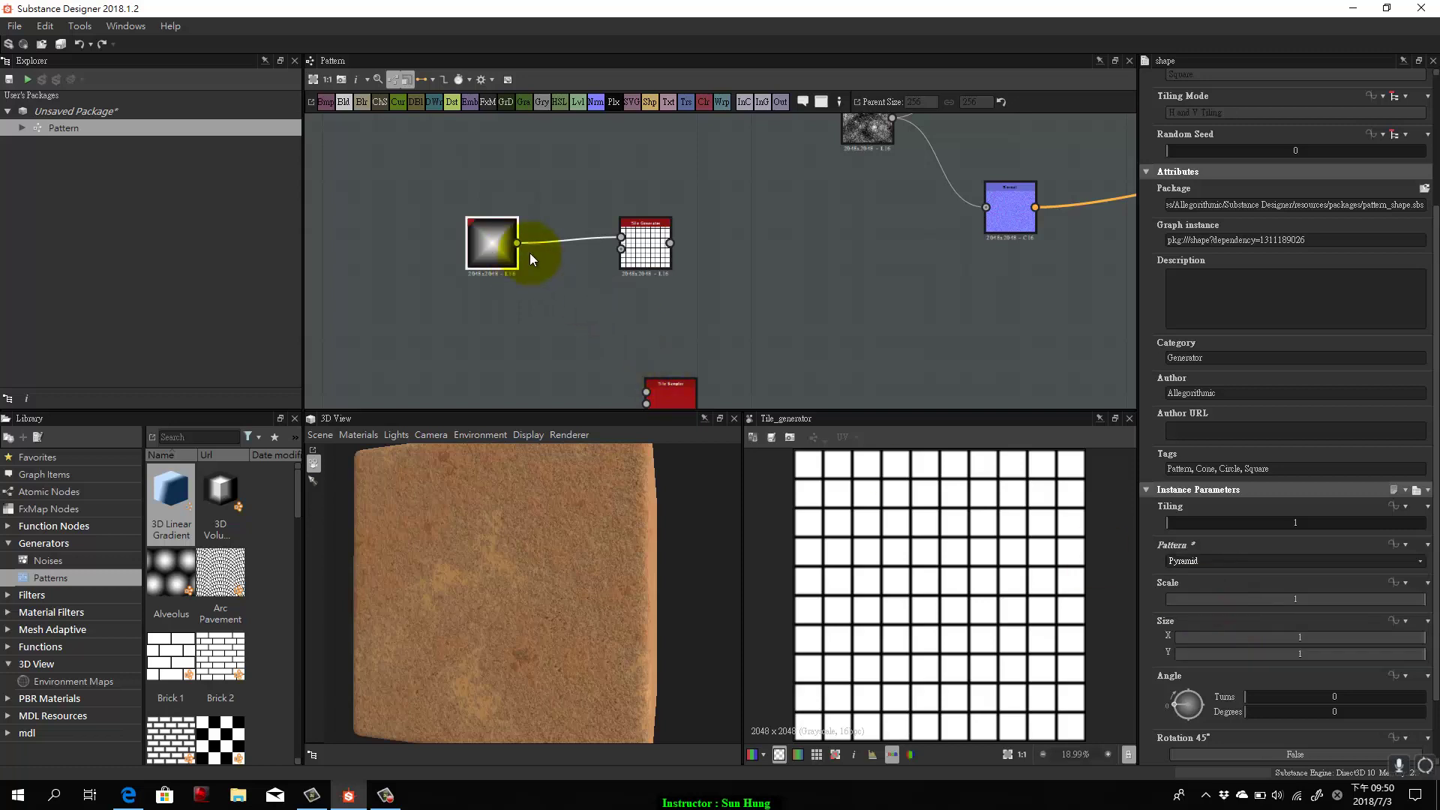
Adjust the Tile Generator's position beside the Shape node and select it to show its parameters.
{"action": "left_click_drag", "start_coordinate": [810, 283], "coordinate": [781, 290]}
{"action": "left_click_drag", "start_coordinate": [617, 262], "coordinate": [619, 282]}
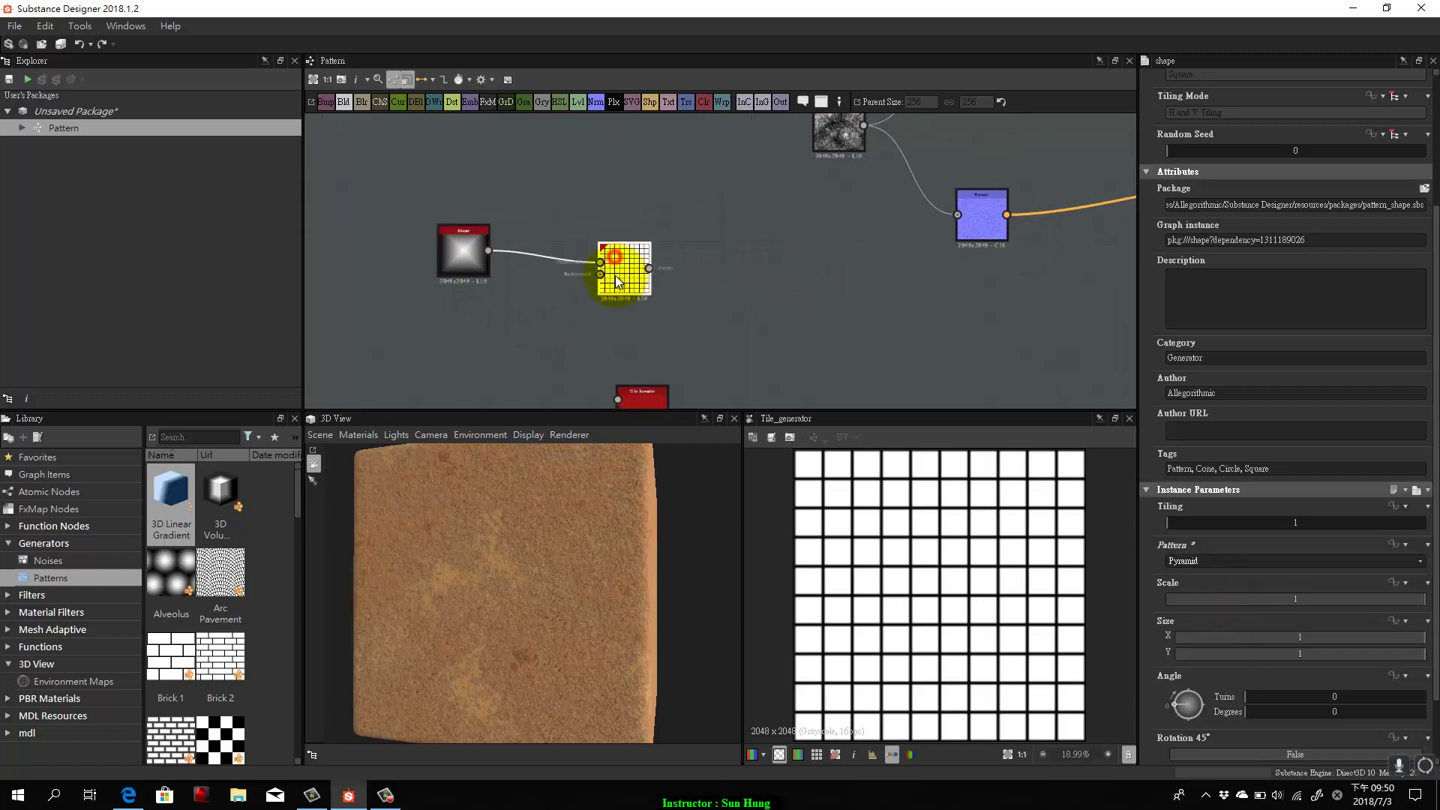
{"action": "left_click", "coordinate": [631, 276]}
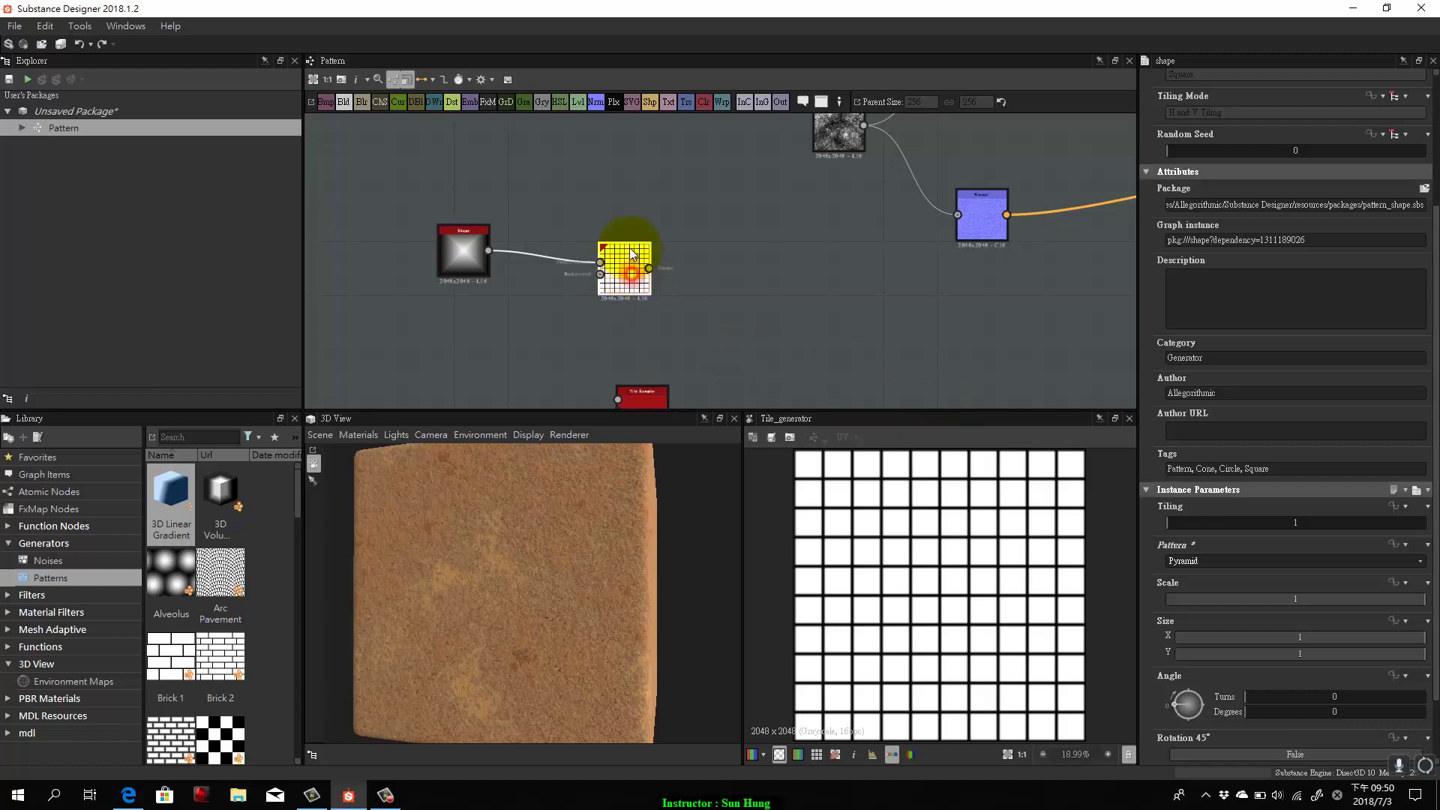
{"action": "left_click", "coordinate": [628, 248]}
{"action": "scroll", "coordinate": [636, 200], "scroll_direction": "up", "scroll_amount": 6}
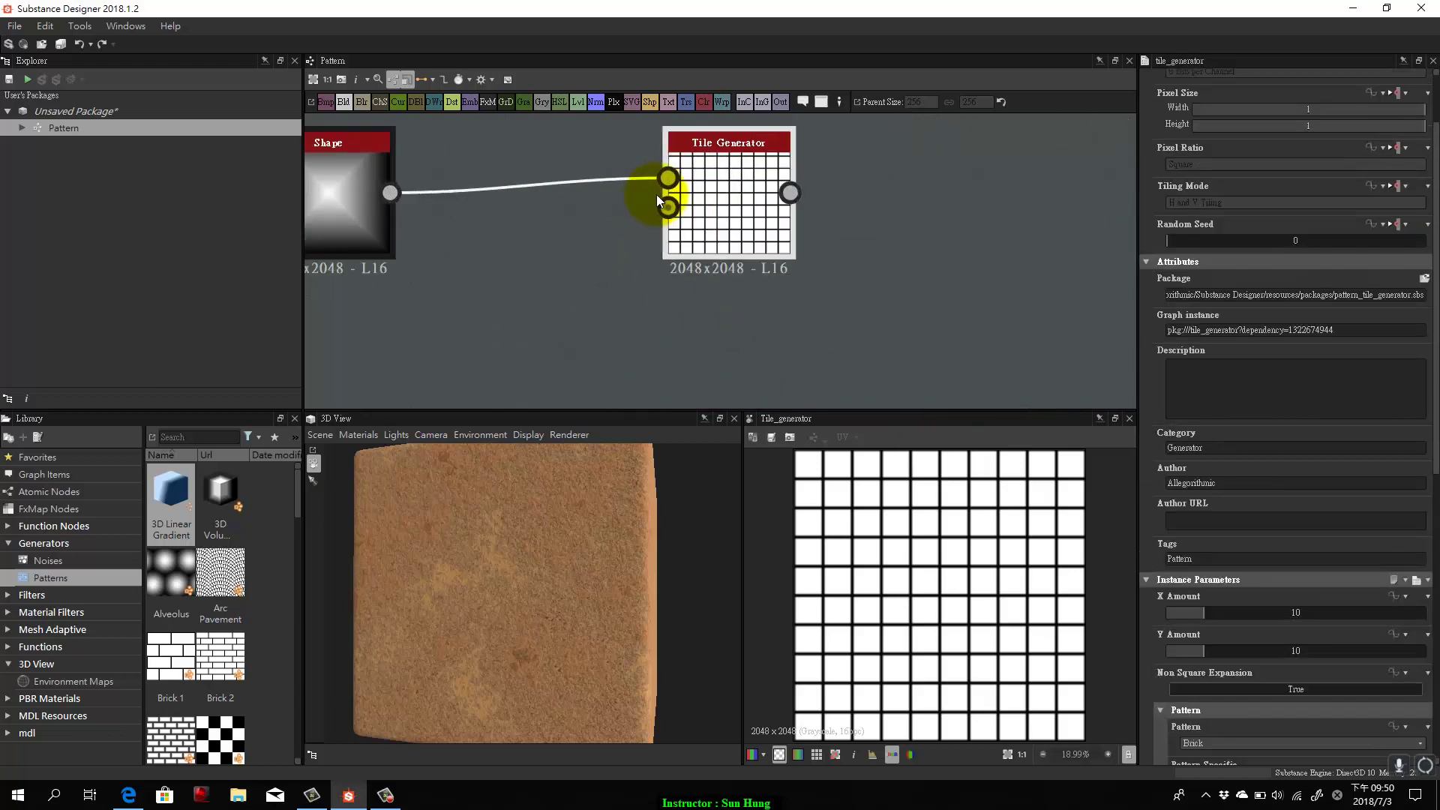
{"action": "mouse_move", "coordinate": [755, 223]}
{"action": "left_mouse_down"}
{"action": "mouse_move", "coordinate": [750, 246]}
{"action": "mouse_move", "coordinate": [736, 232]}
{"action": "left_mouse_up"}
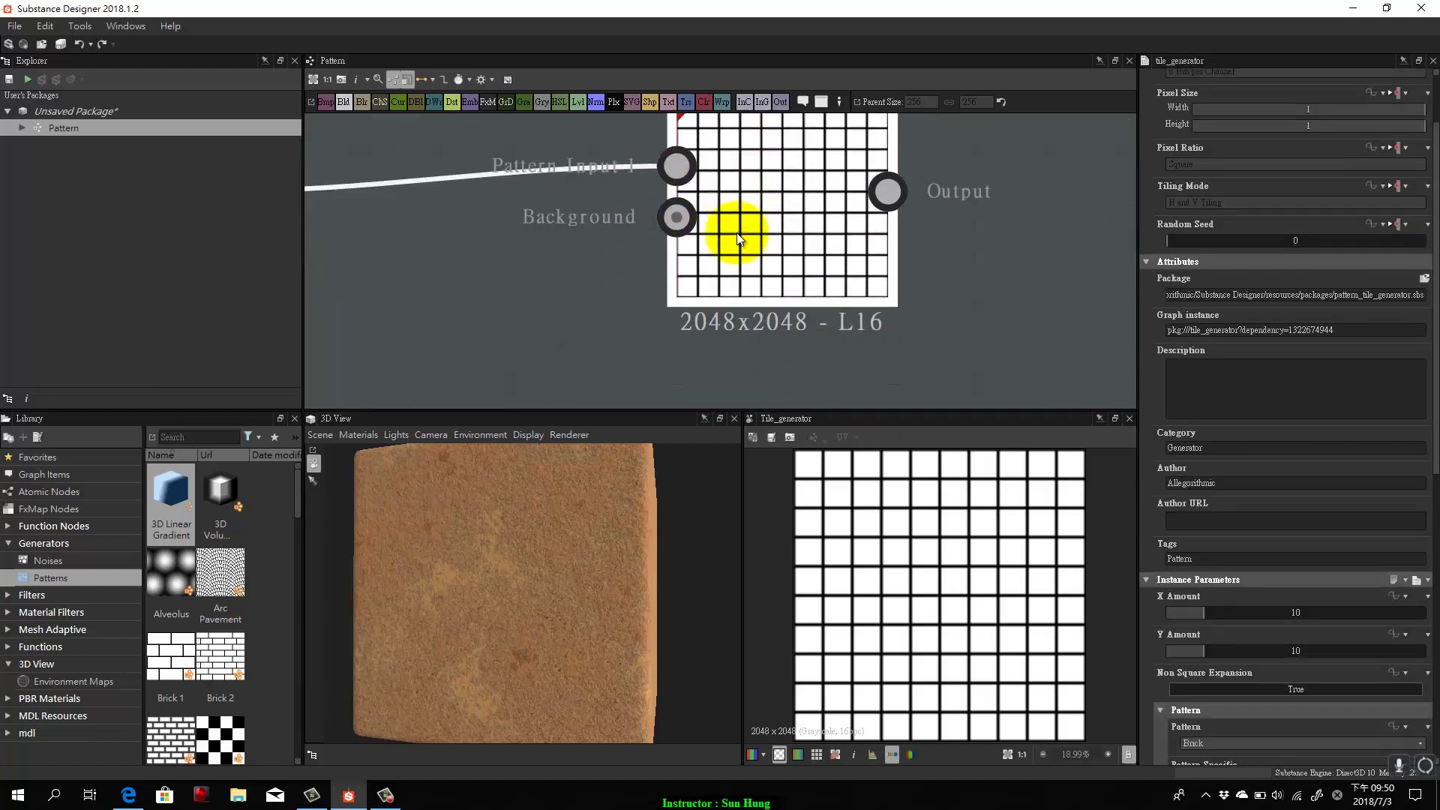
{"action": "scroll", "coordinate": [726, 241], "scroll_direction": "down", "scroll_amount": 3}
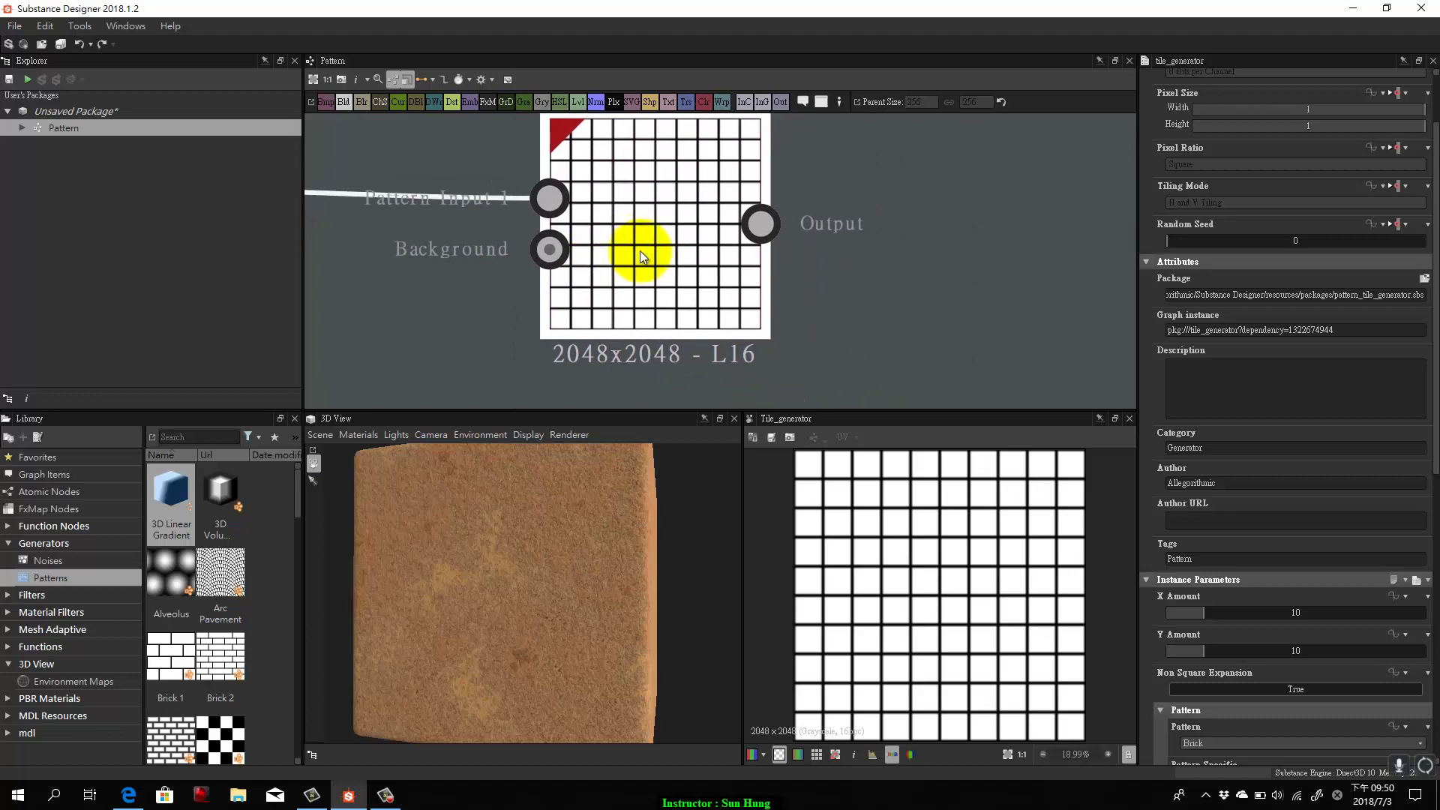
{"action": "left_click_drag", "start_coordinate": [607, 278], "coordinate": [709, 257]}
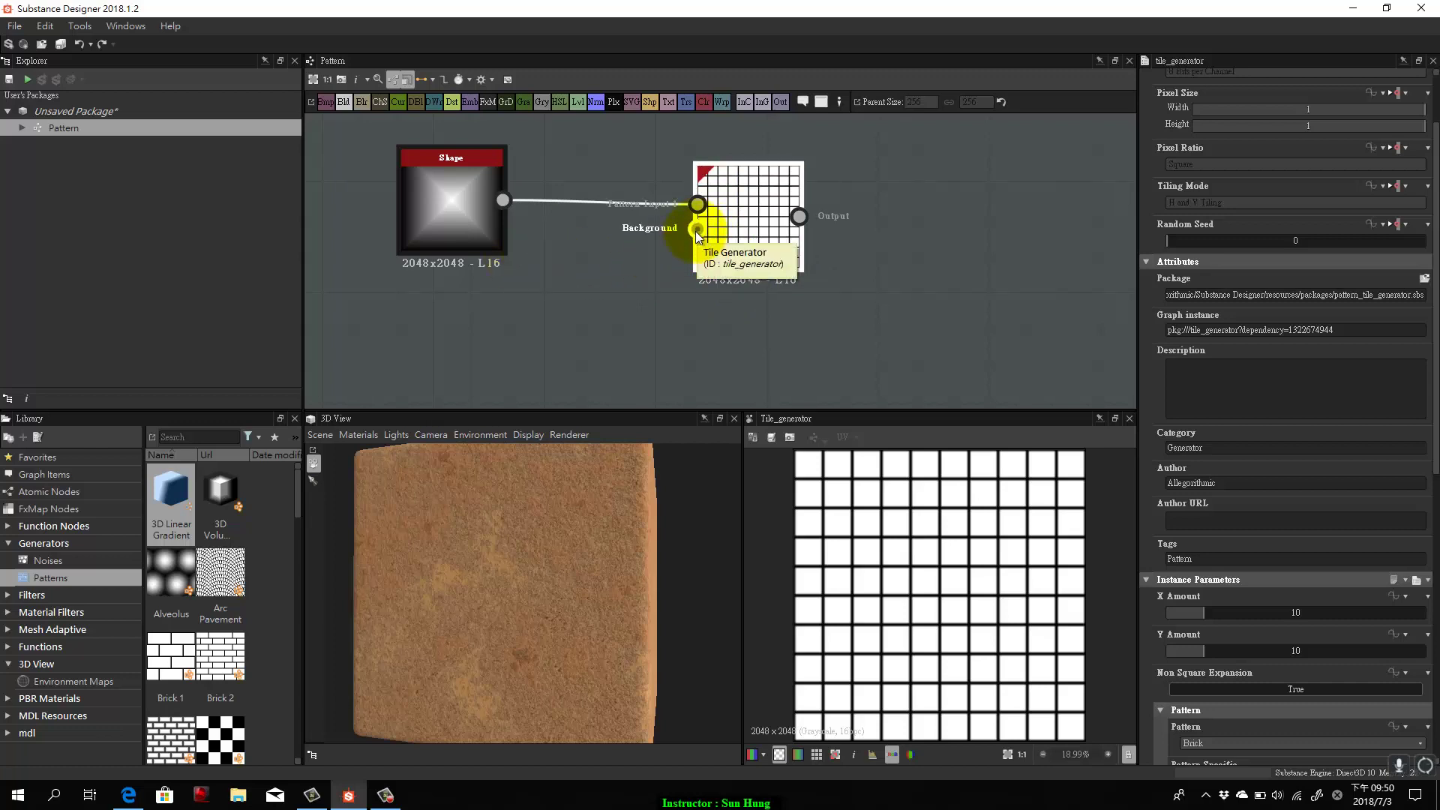
Add a Blend node beside the Tile Generator and connect the Tile Generator's output to its background input.
{"action": "left_click_drag", "start_coordinate": [859, 266], "coordinate": [773, 298]}
{"action": "scroll", "coordinate": [773, 298], "scroll_direction": "down", "scroll_amount": 2}
{"action": "left_click_drag", "start_coordinate": [879, 262], "coordinate": [619, 281]}
{"action": "scroll", "coordinate": [727, 225], "scroll_direction": "down", "scroll_amount": 2}
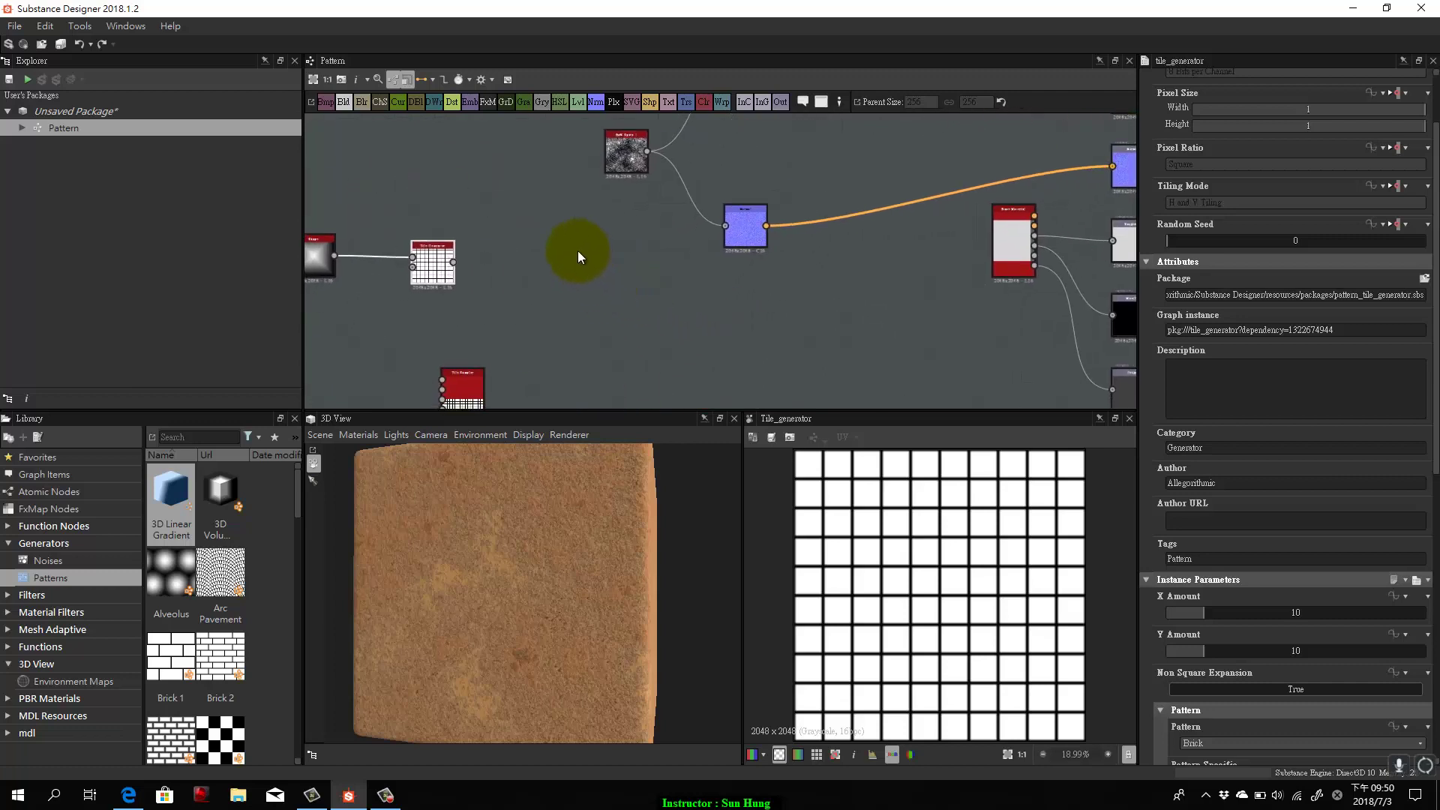
{"action": "right_click", "coordinate": [649, 292]}
{"action": "left_click", "coordinate": [601, 261]}
{"action": "key", "text": "space"}
{"action": "type", "text": "b"}
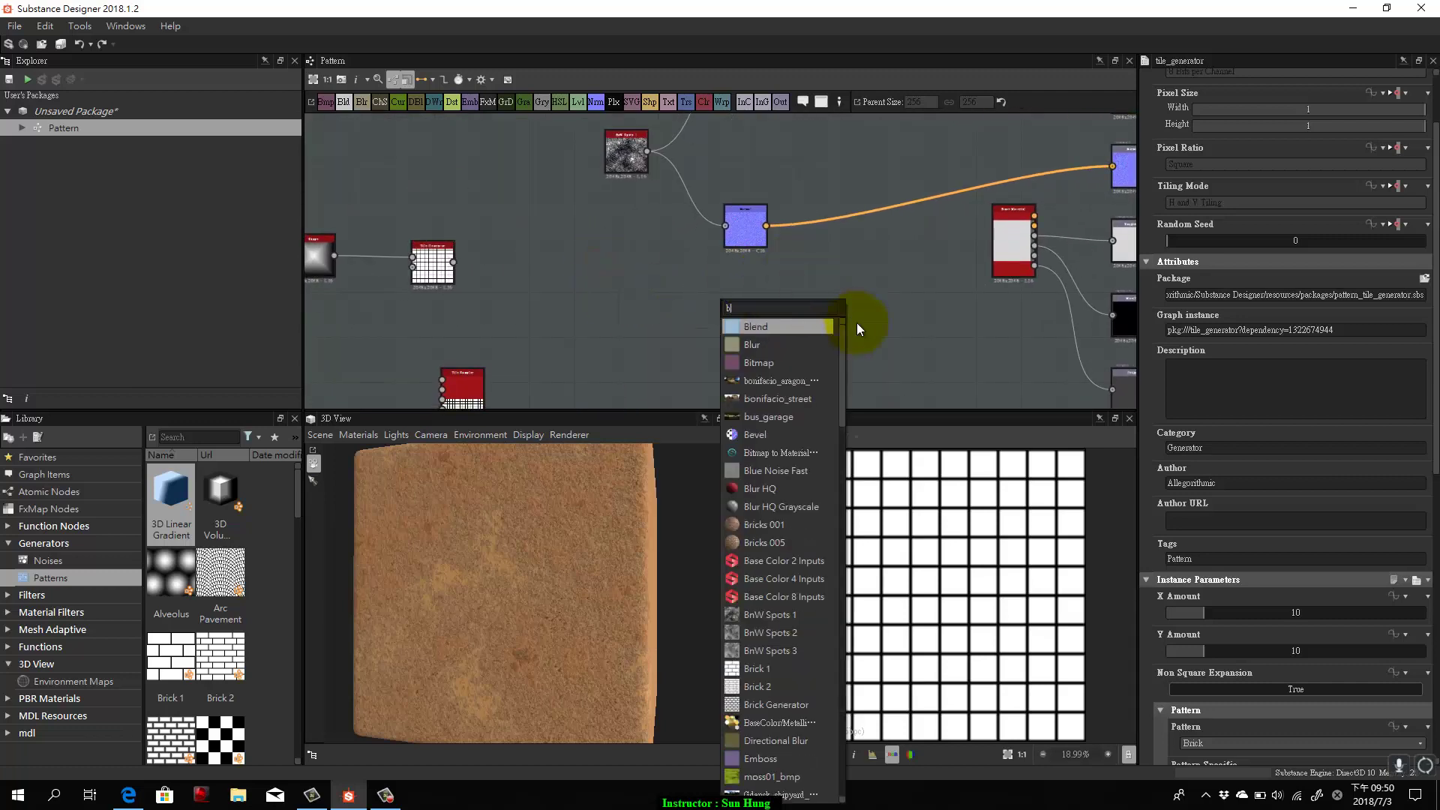
{"action": "left_click", "coordinate": [785, 322]}
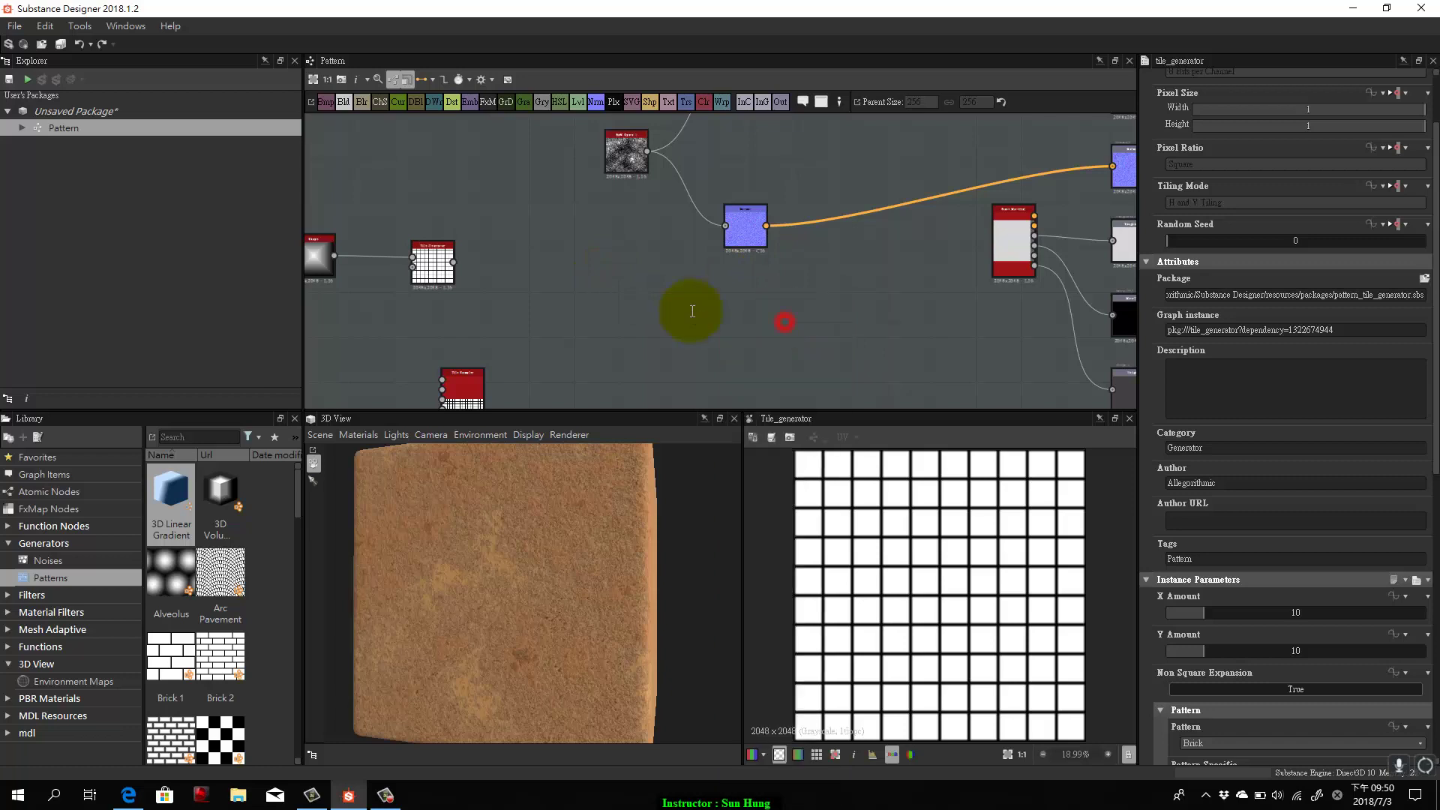
{"action": "left_click_drag", "start_coordinate": [755, 309], "coordinate": [694, 333]}
{"action": "left_click_drag", "start_coordinate": [392, 287], "coordinate": [630, 325]}
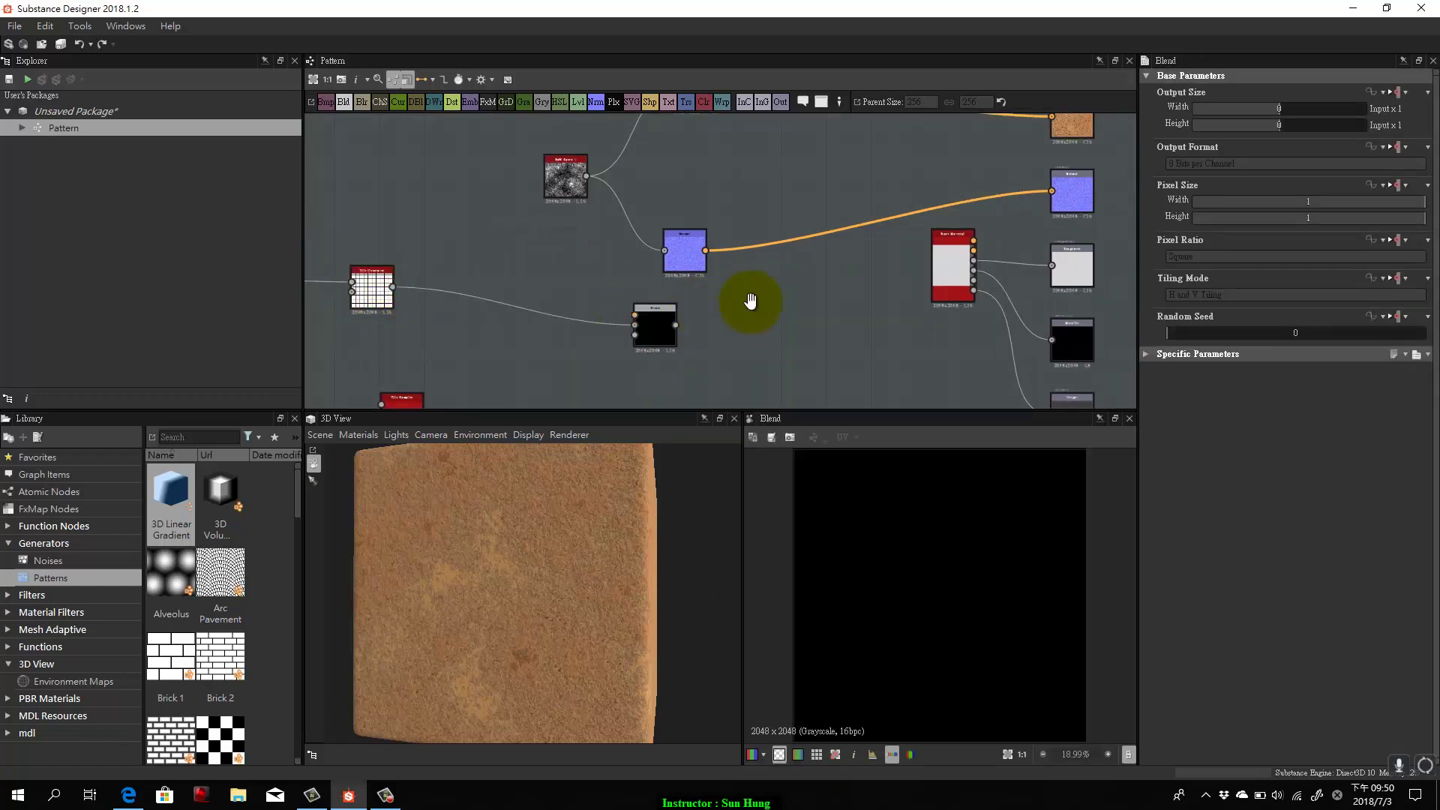
Connect the BnW Spots noise output to the Blend node's foreground input and select the Blend node.
{"action": "left_click_drag", "start_coordinate": [749, 303], "coordinate": [826, 312]}
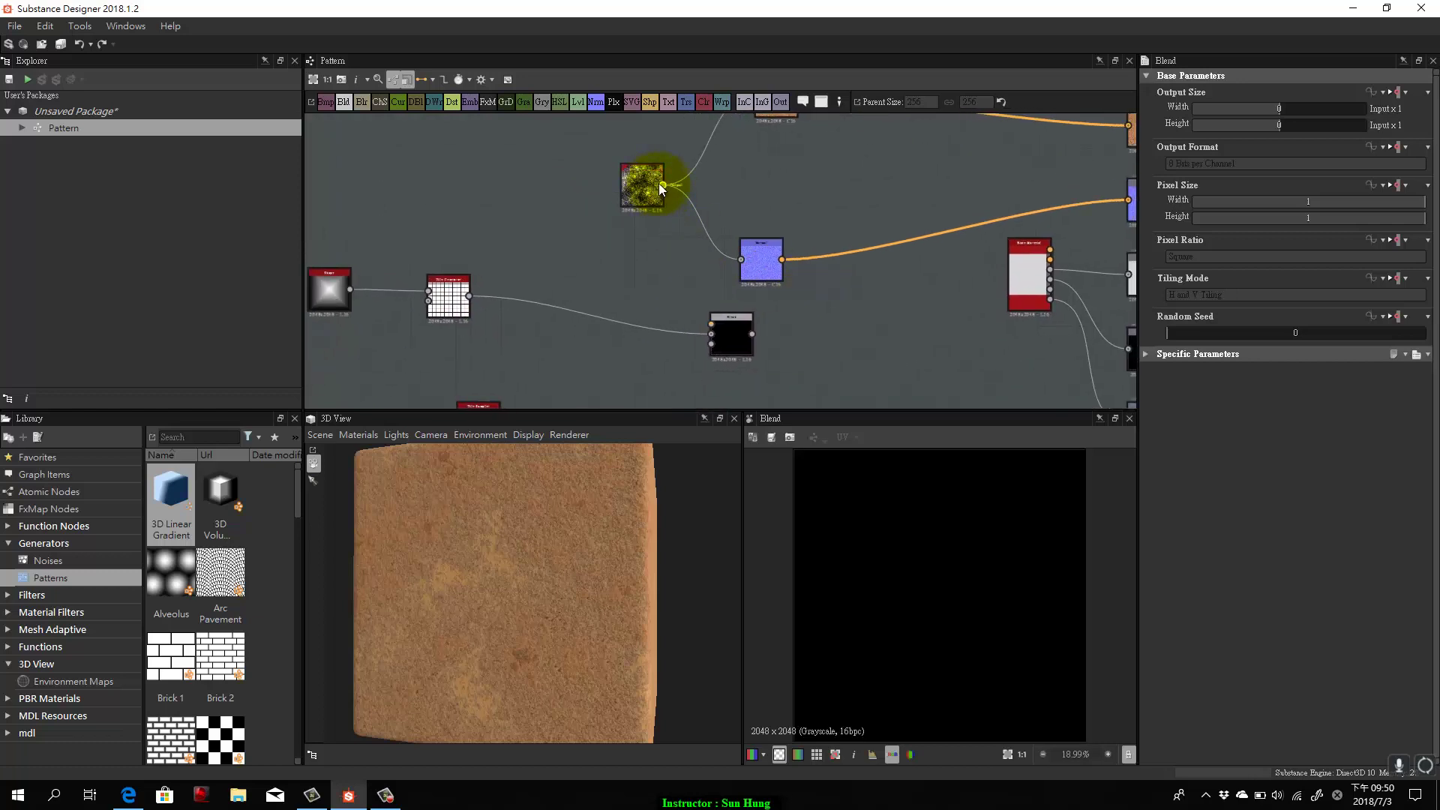
{"action": "left_click_drag", "start_coordinate": [807, 167], "coordinate": [726, 185]}
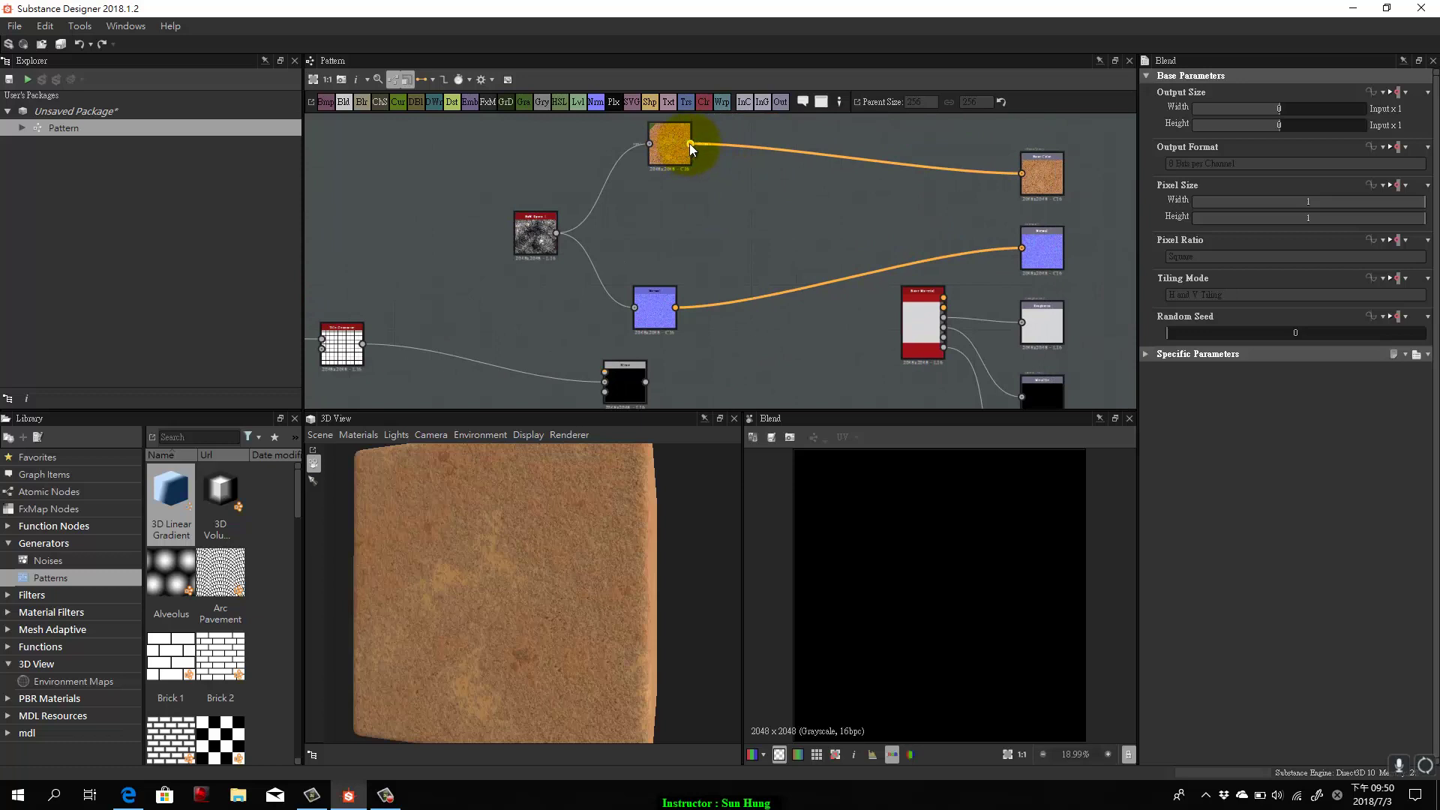
{"action": "left_click_drag", "start_coordinate": [555, 234], "coordinate": [732, 269]}
{"action": "left_click_drag", "start_coordinate": [624, 320], "coordinate": [714, 312]}
{"action": "left_click", "coordinate": [793, 289]}
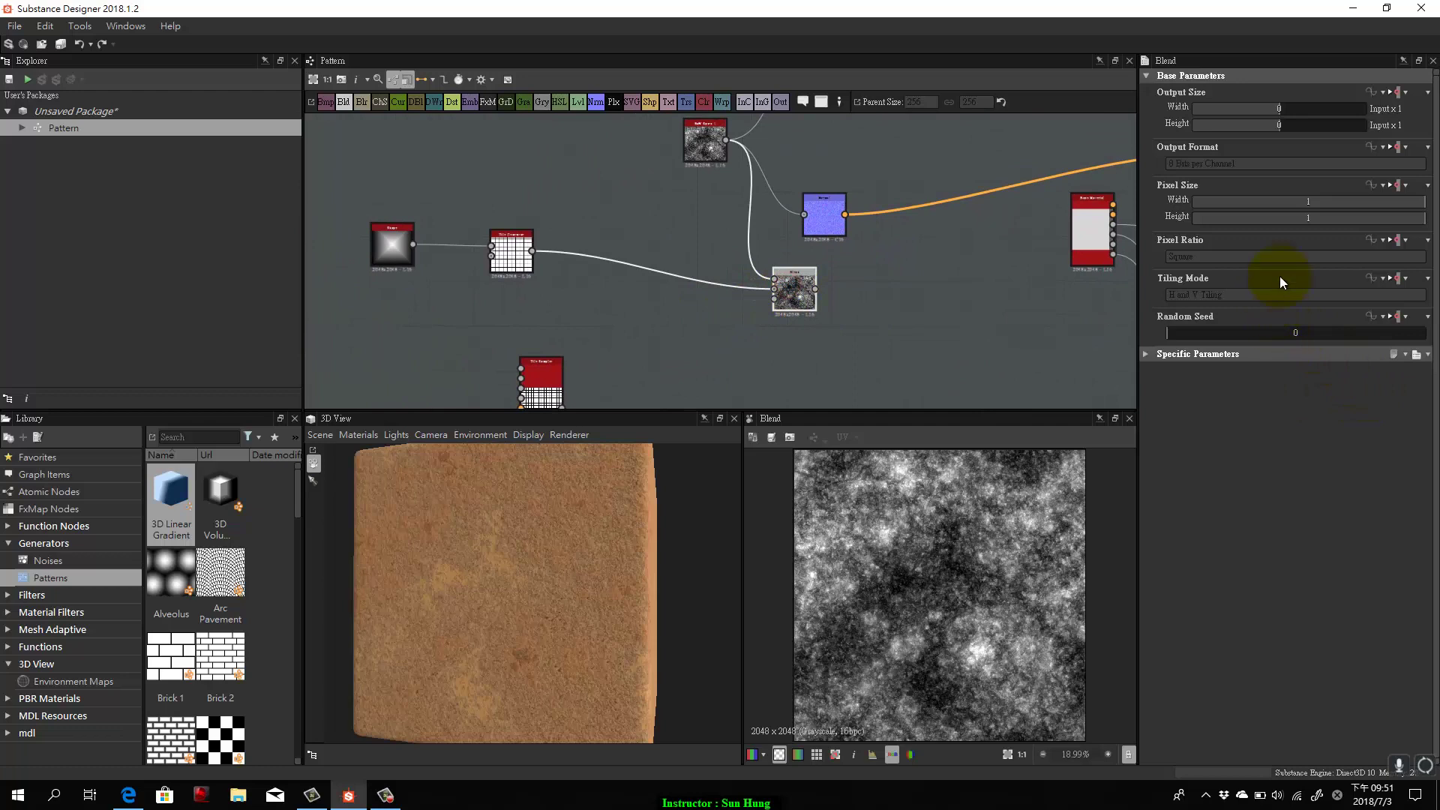
Set the Blend node's Blending Mode to Multiply and its Opacity to 0.46.
{"action": "left_click", "coordinate": [801, 296]}
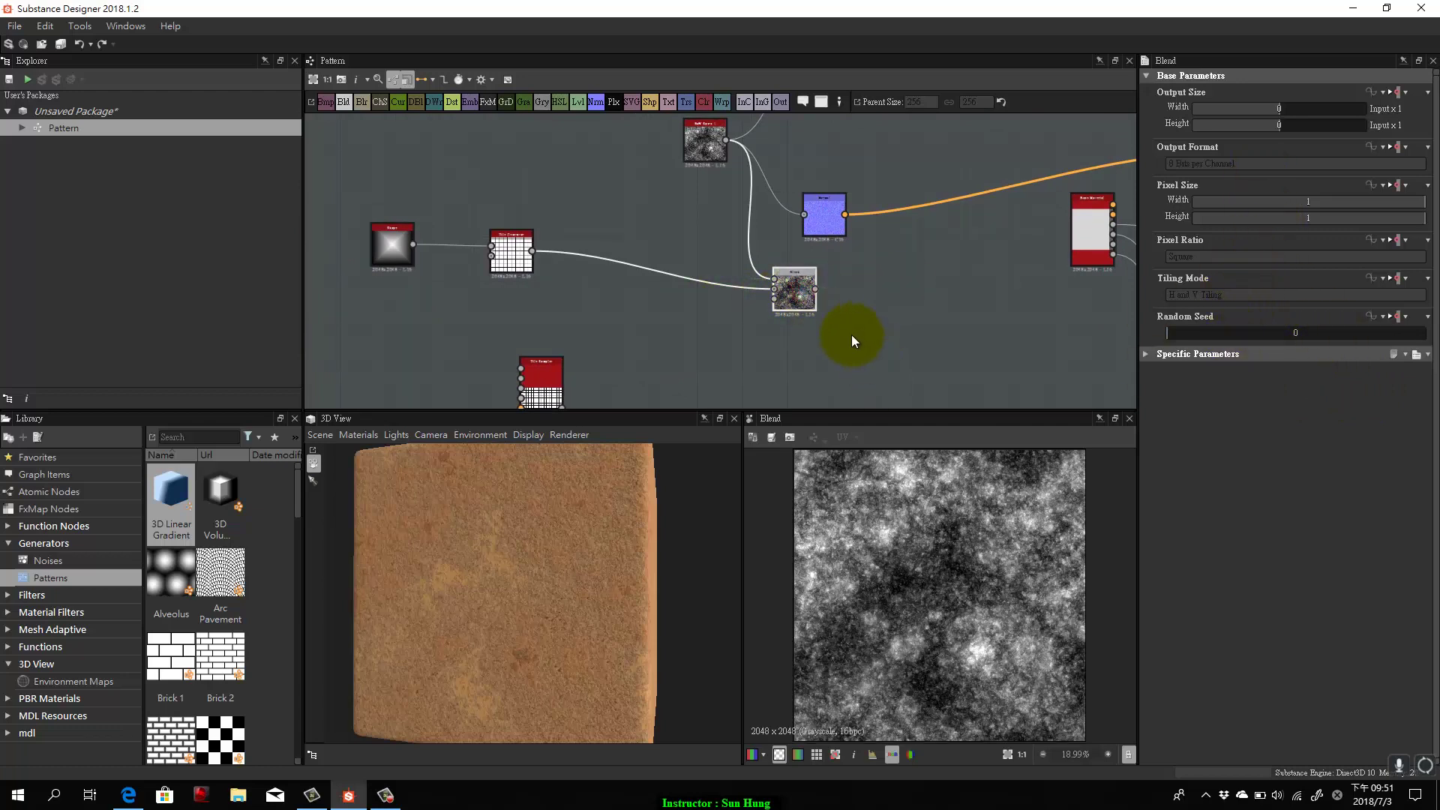
{"action": "left_click", "coordinate": [795, 288]}
{"action": "left_click", "coordinate": [1146, 353]}
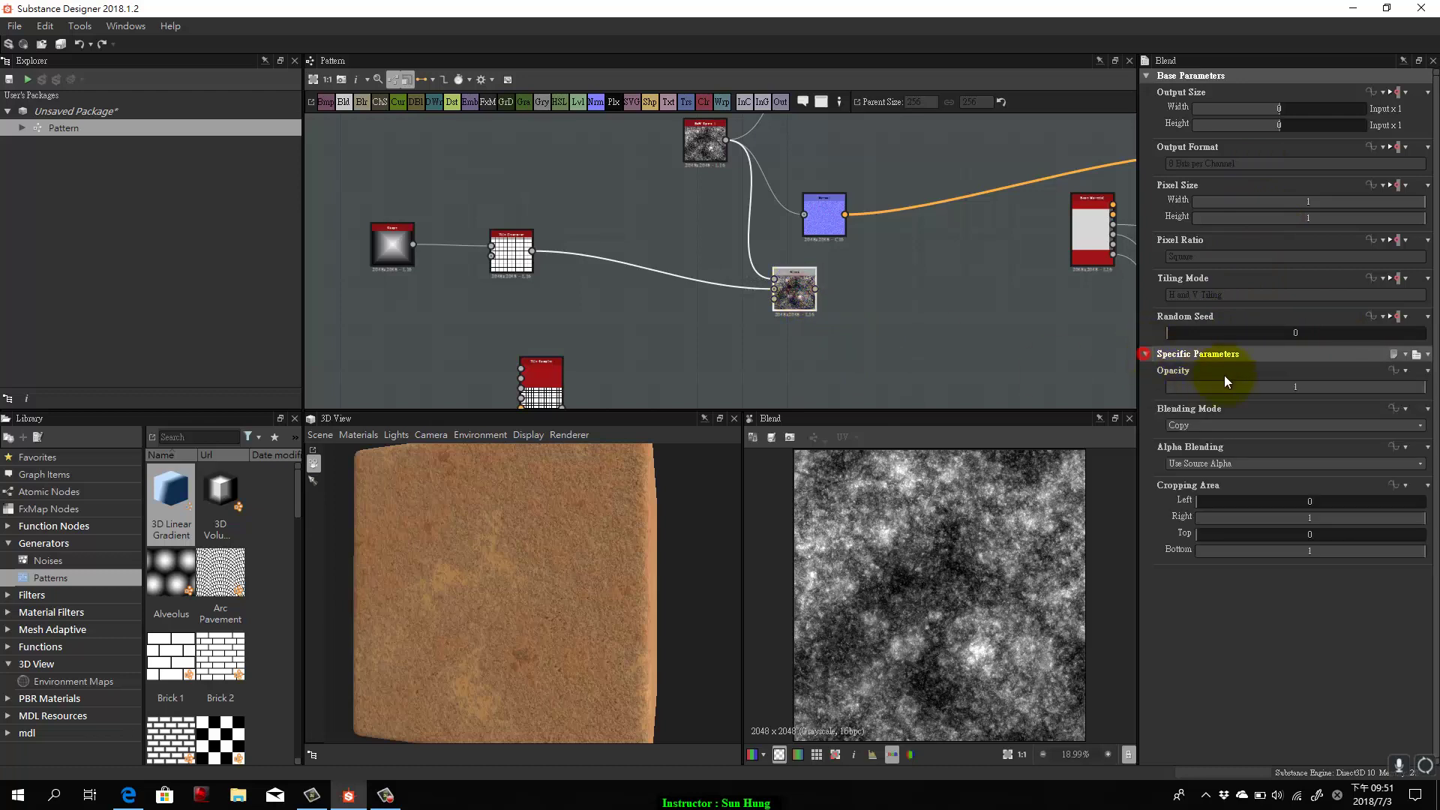
{"action": "left_click", "coordinate": [1255, 425]}
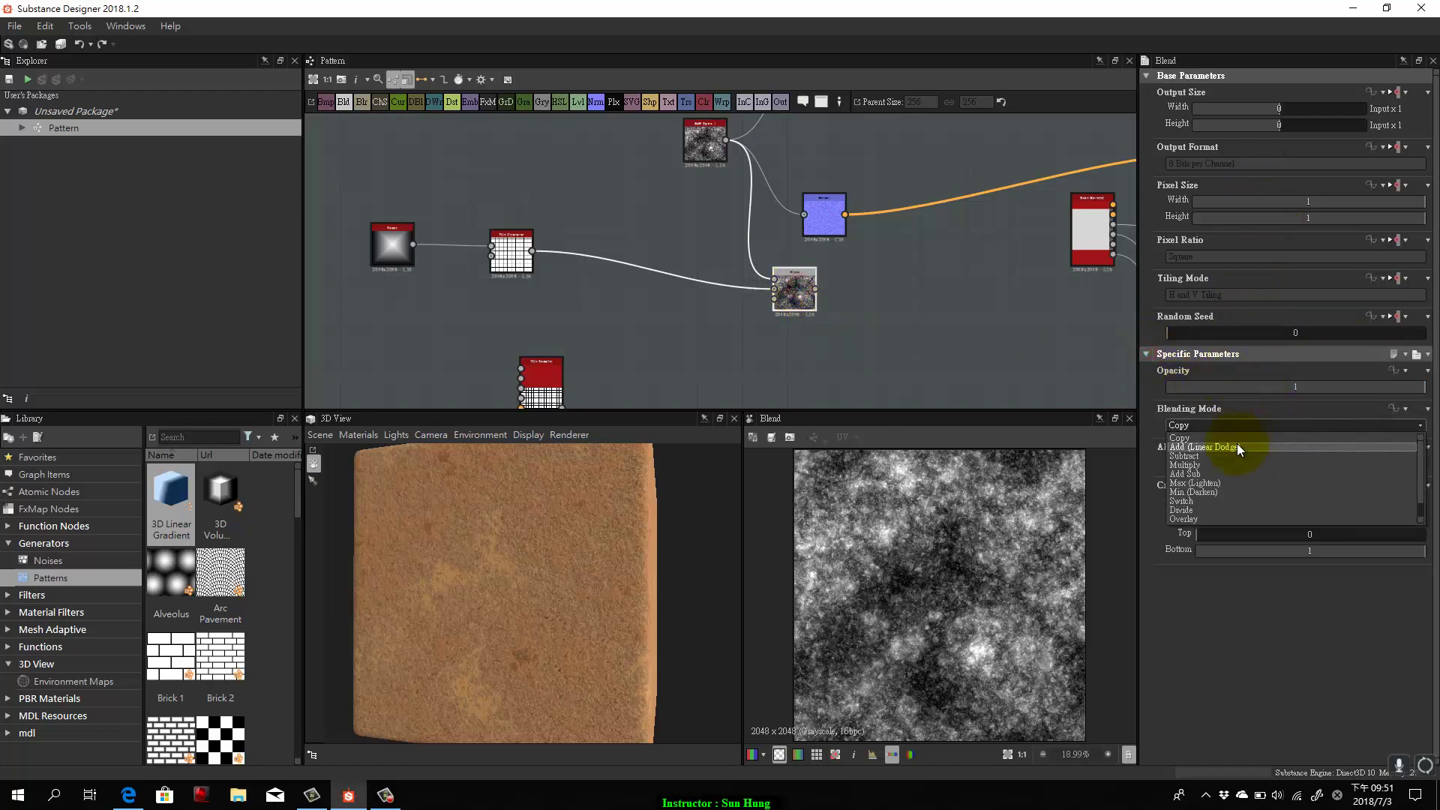
{"action": "left_click", "coordinate": [1210, 466]}
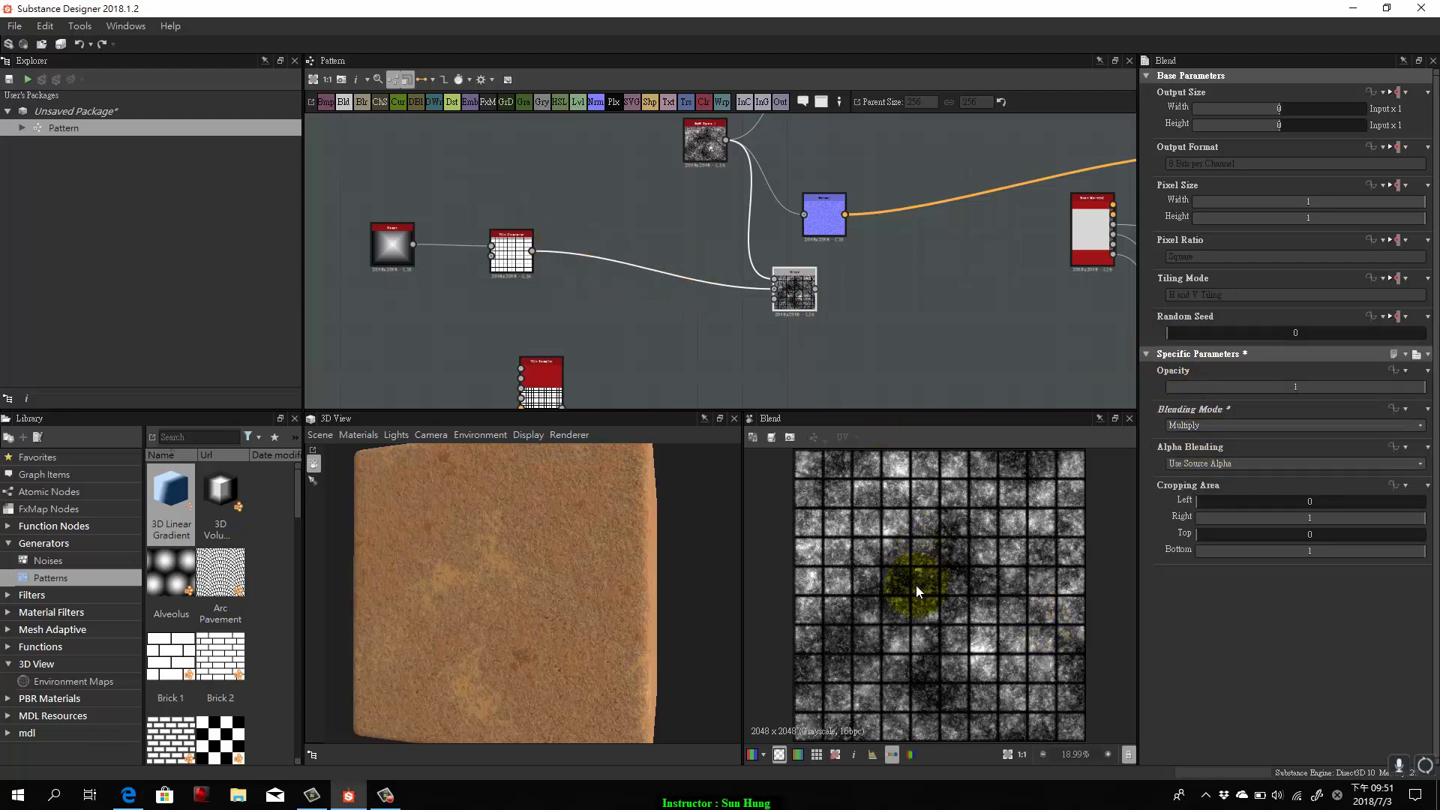
{"action": "mouse_move", "coordinate": [1295, 387]}
{"action": "left_mouse_down"}
{"action": "mouse_move", "coordinate": [1268, 381]}
{"action": "mouse_move", "coordinate": [1285, 387]}
{"action": "left_mouse_up"}
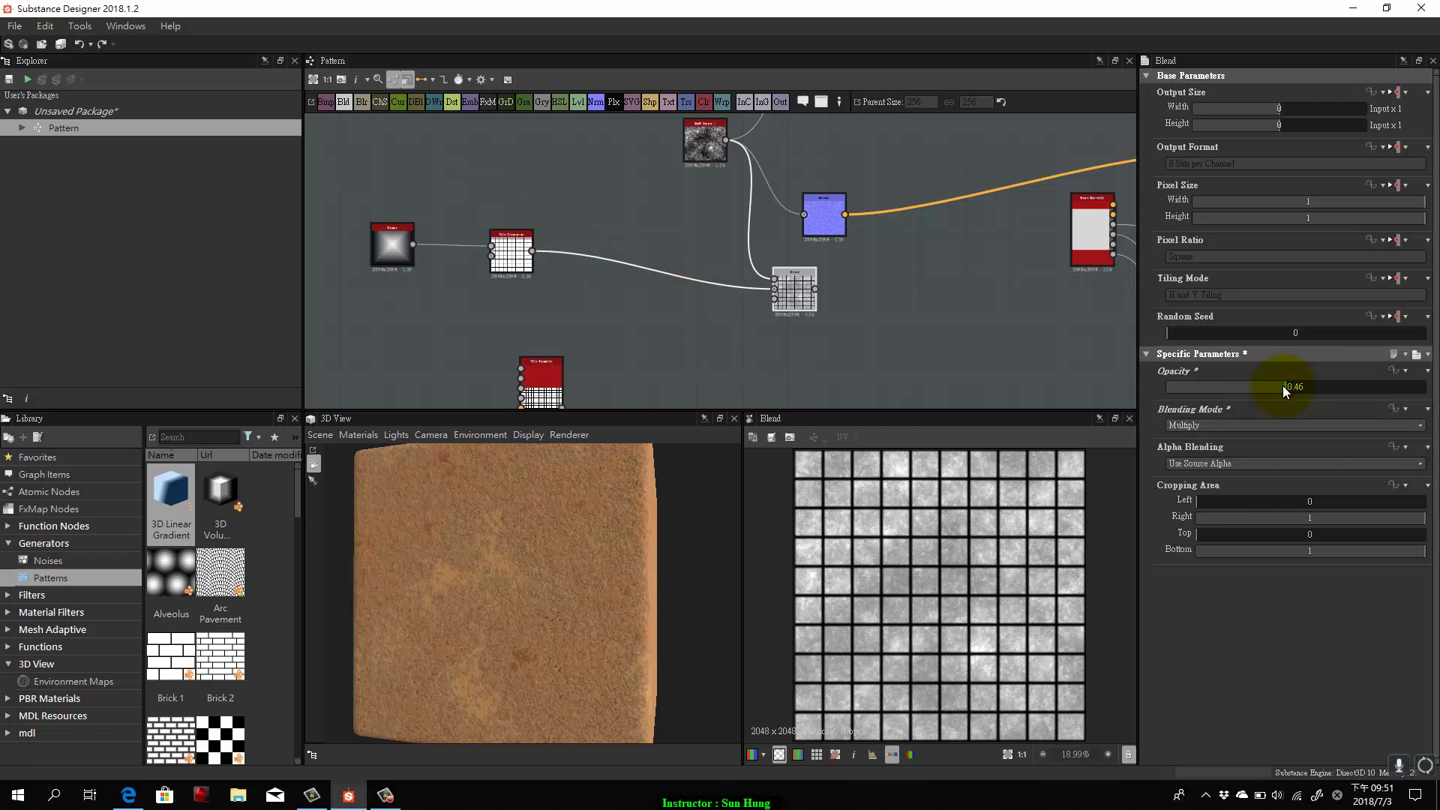
Set the Tile Generator's Pattern to Image Input so it tiles the connected pyramid Shape.
{"action": "left_click", "coordinate": [515, 255]}
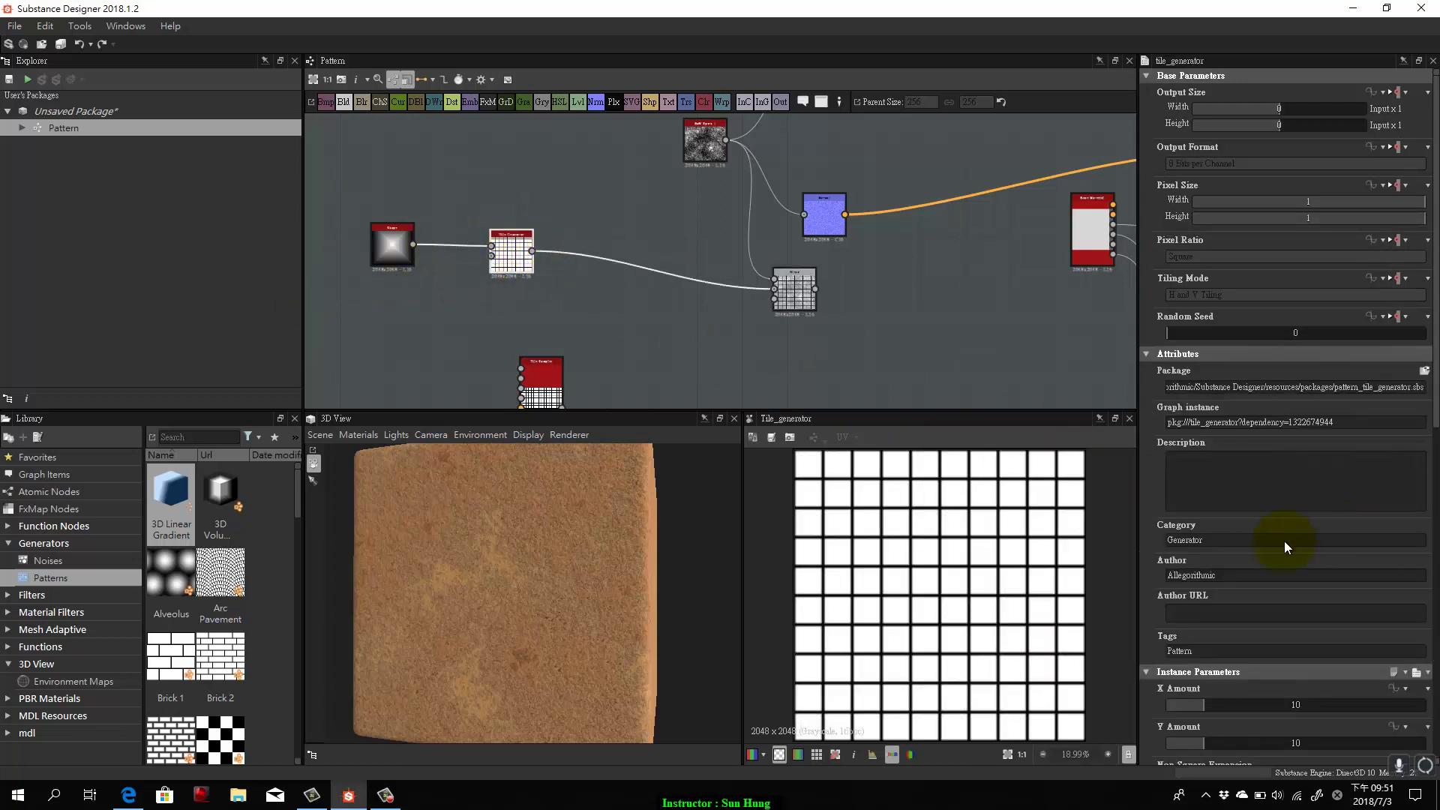
{"action": "scroll", "coordinate": [1145, 637], "scroll_direction": "down", "scroll_amount": 6}
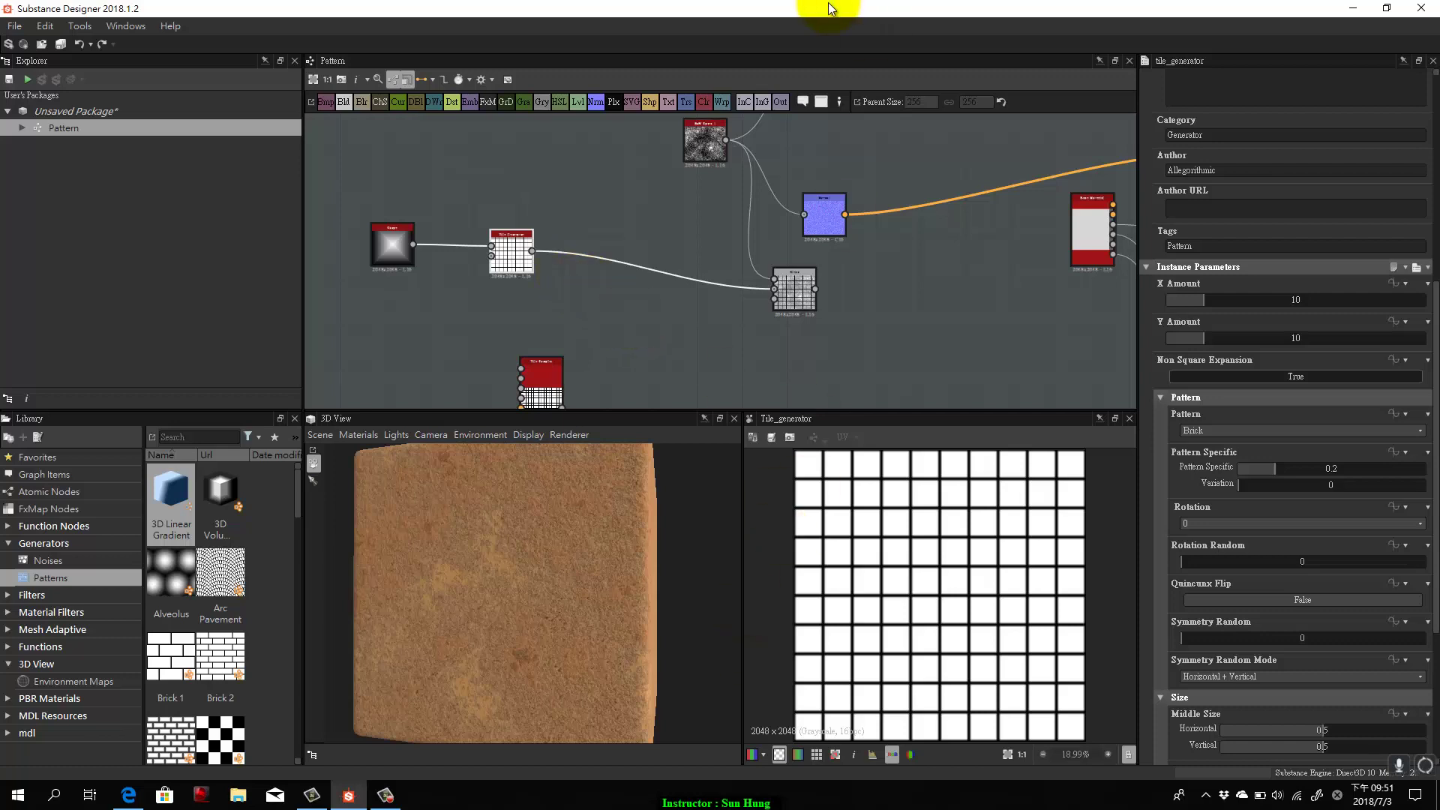
{"action": "left_click", "coordinate": [706, 232]}
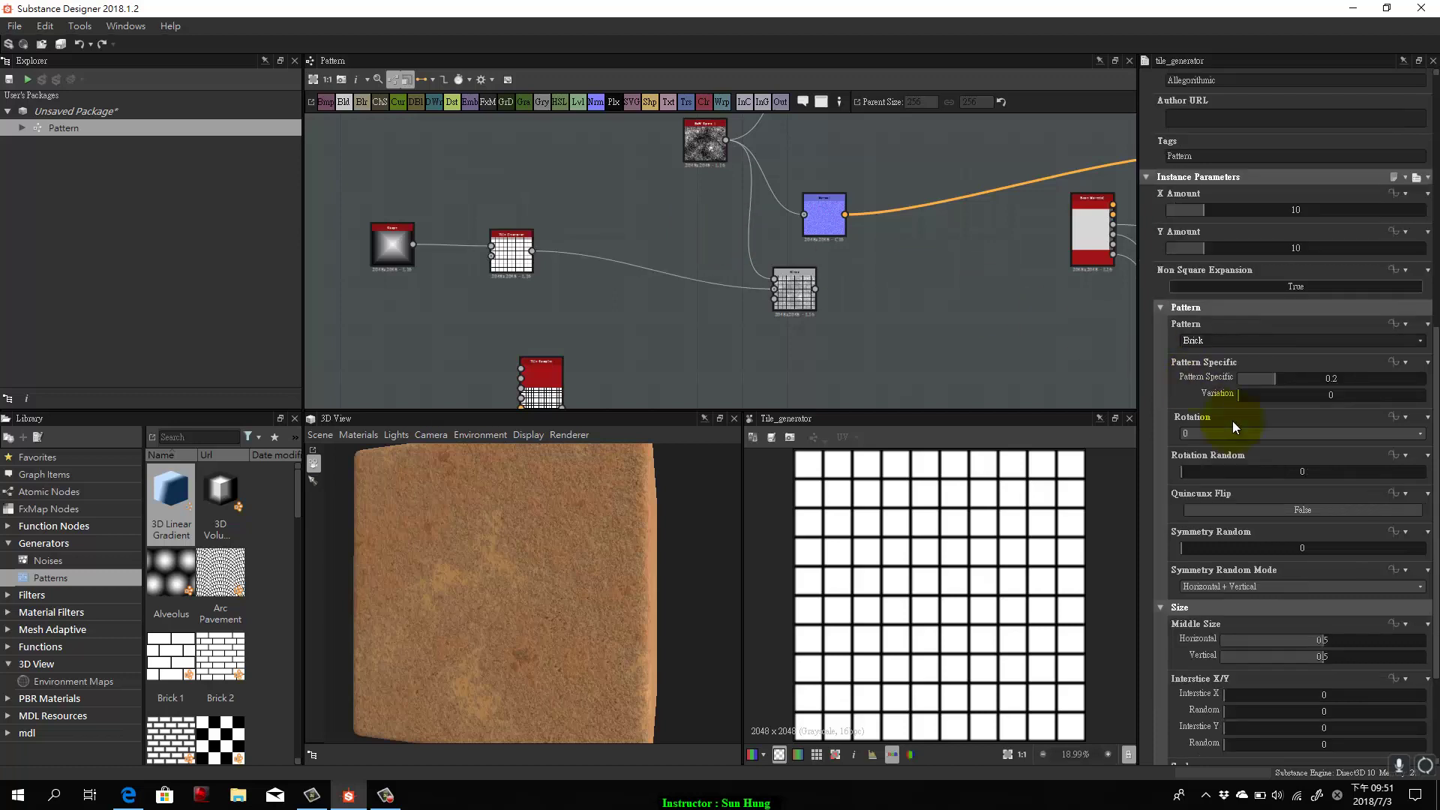
{"action": "left_click", "coordinate": [1277, 344]}
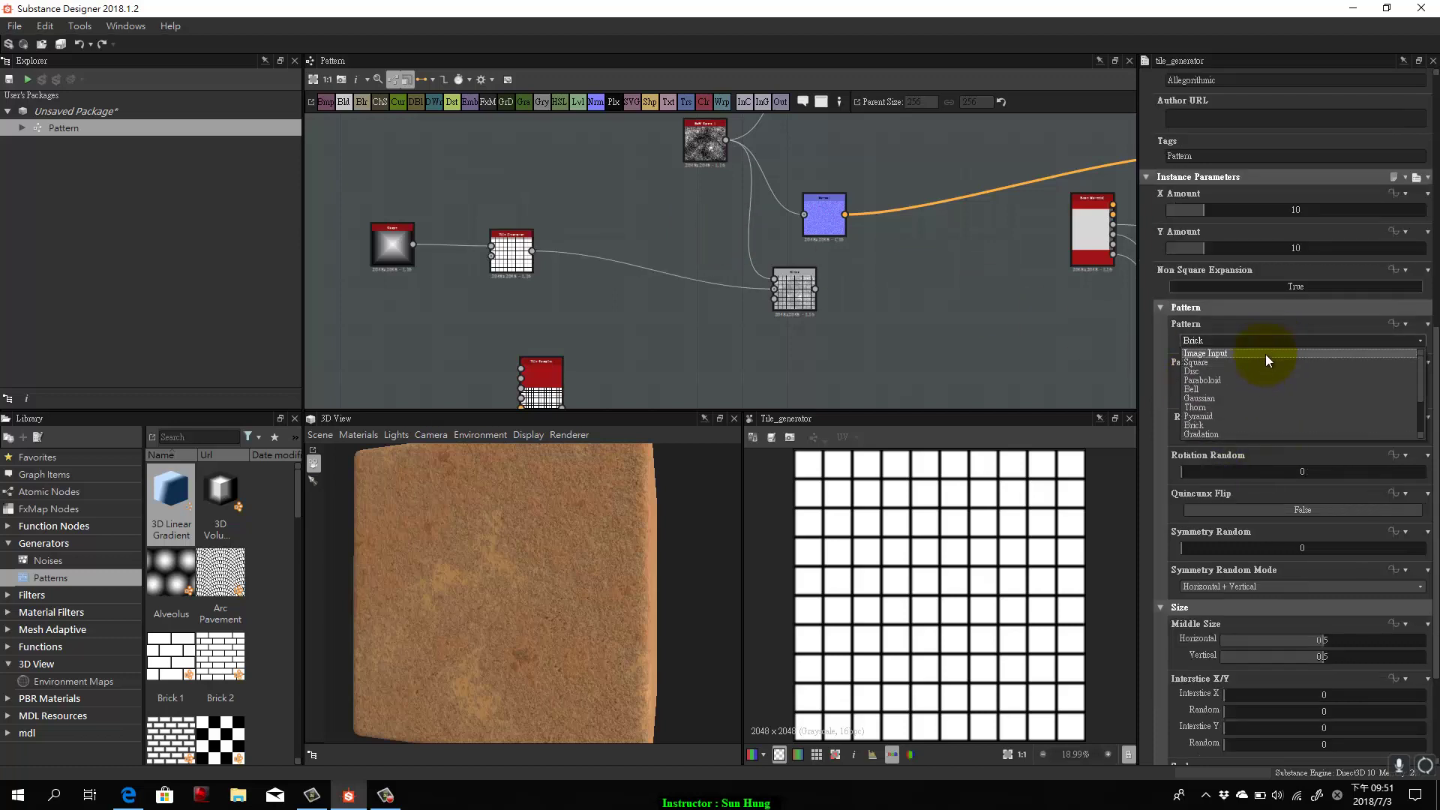
{"action": "left_click", "coordinate": [1267, 354]}
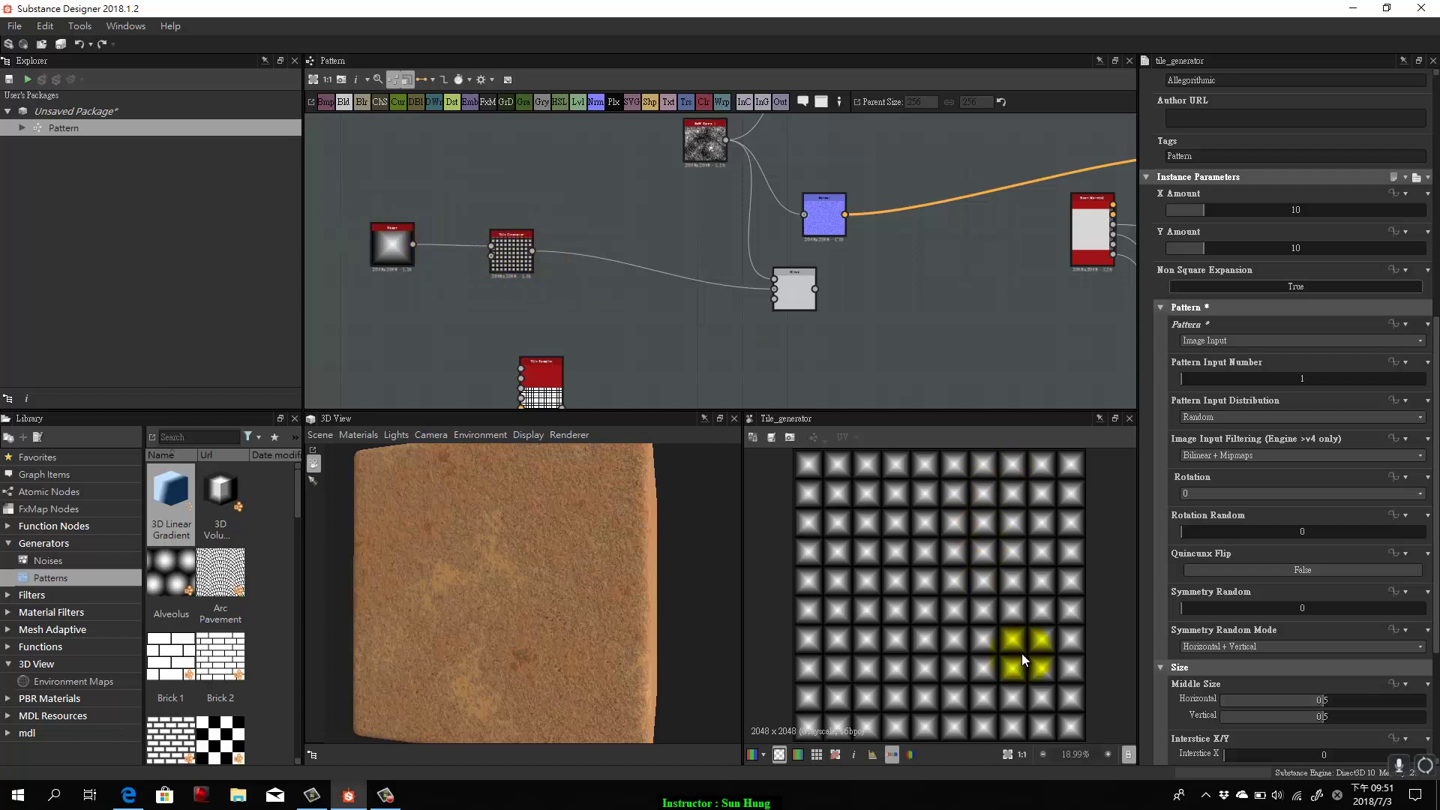
Preview the Blend node with the tiled pyramids, and delete the node.
{"action": "left_click_drag", "start_coordinate": [862, 290], "coordinate": [757, 311]}
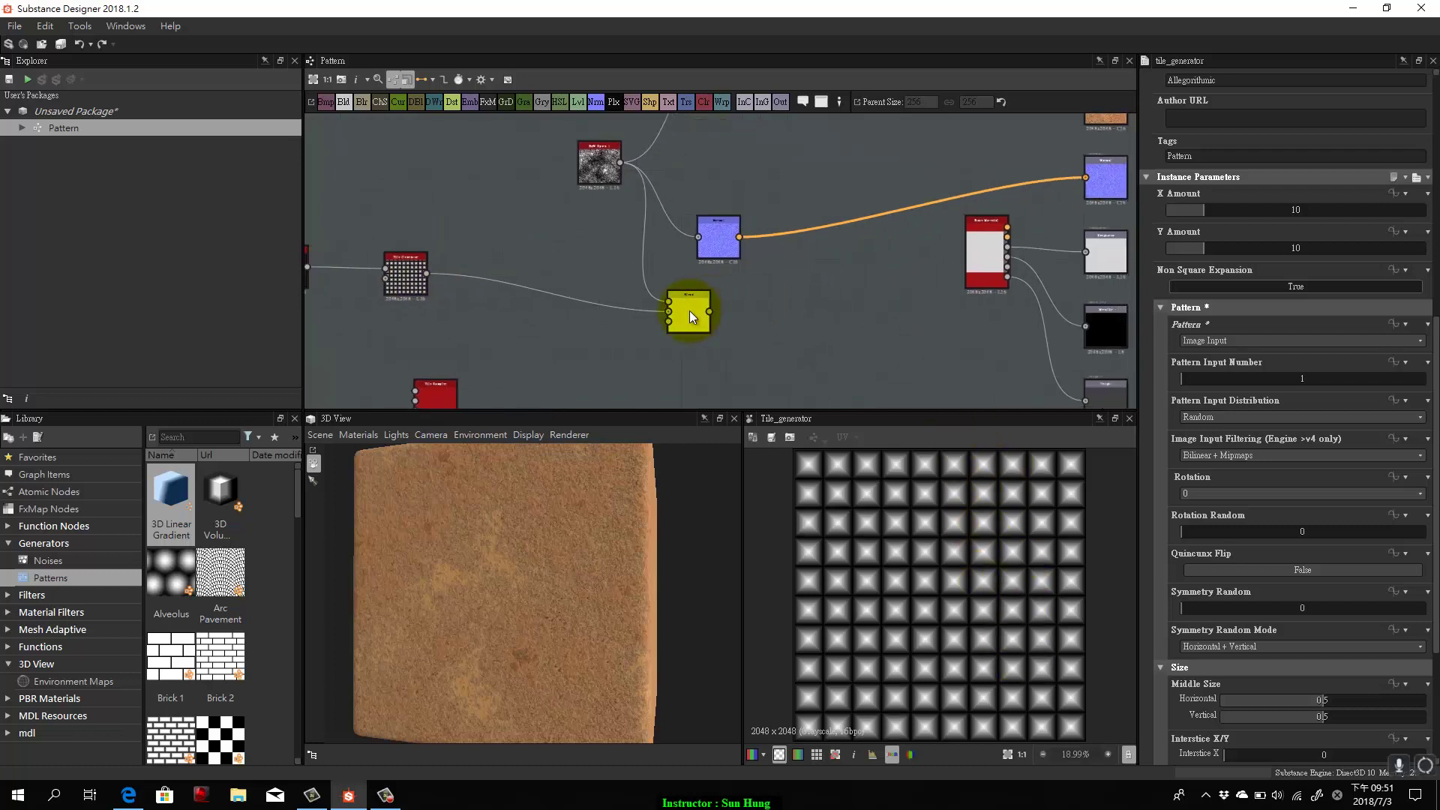
{"action": "left_click", "coordinate": [690, 310]}
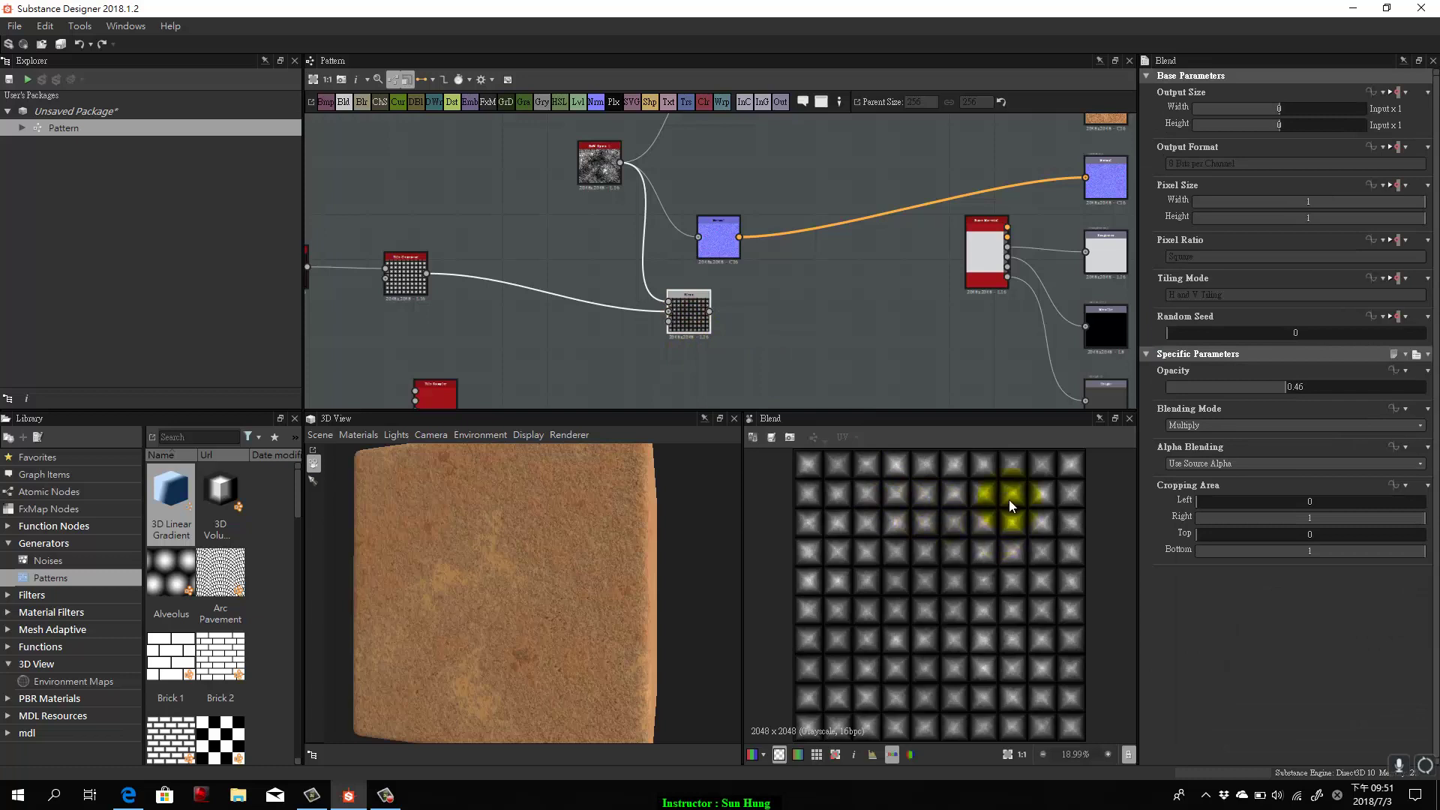
{"action": "left_click_drag", "start_coordinate": [872, 355], "coordinate": [807, 299]}
{"action": "left_click", "coordinate": [852, 470]}
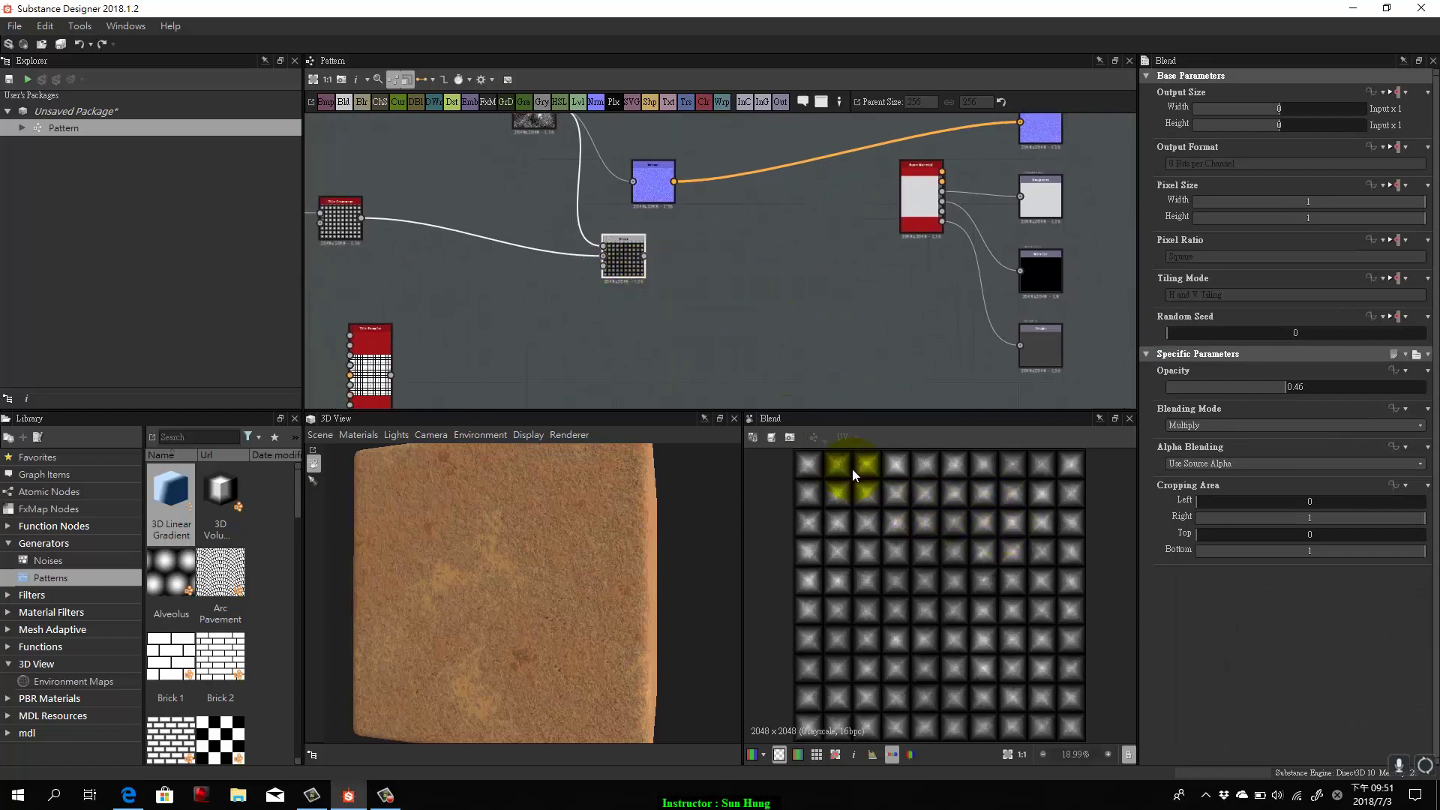
{"action": "left_click", "coordinate": [584, 223]}
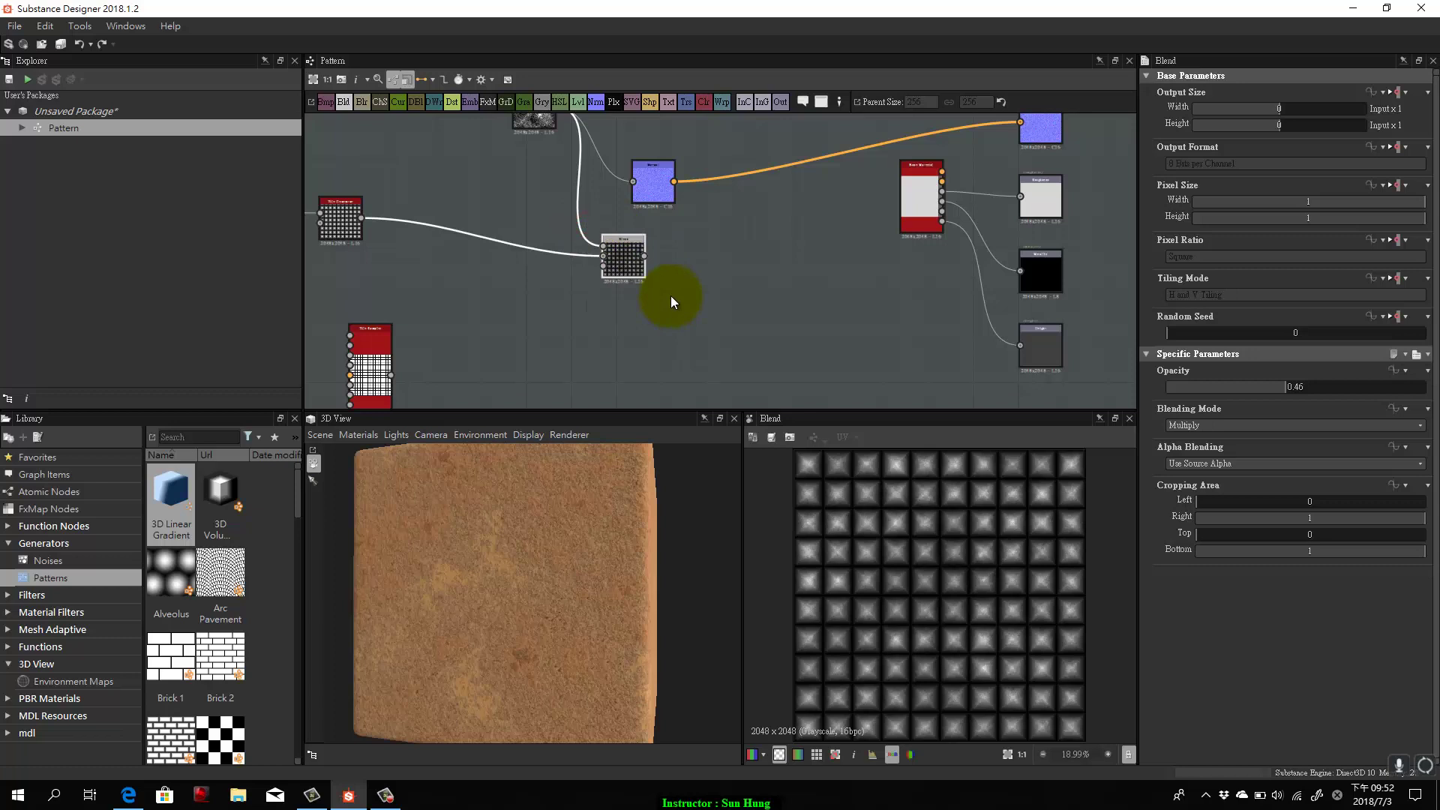
{"action": "key", "text": "Delete"}
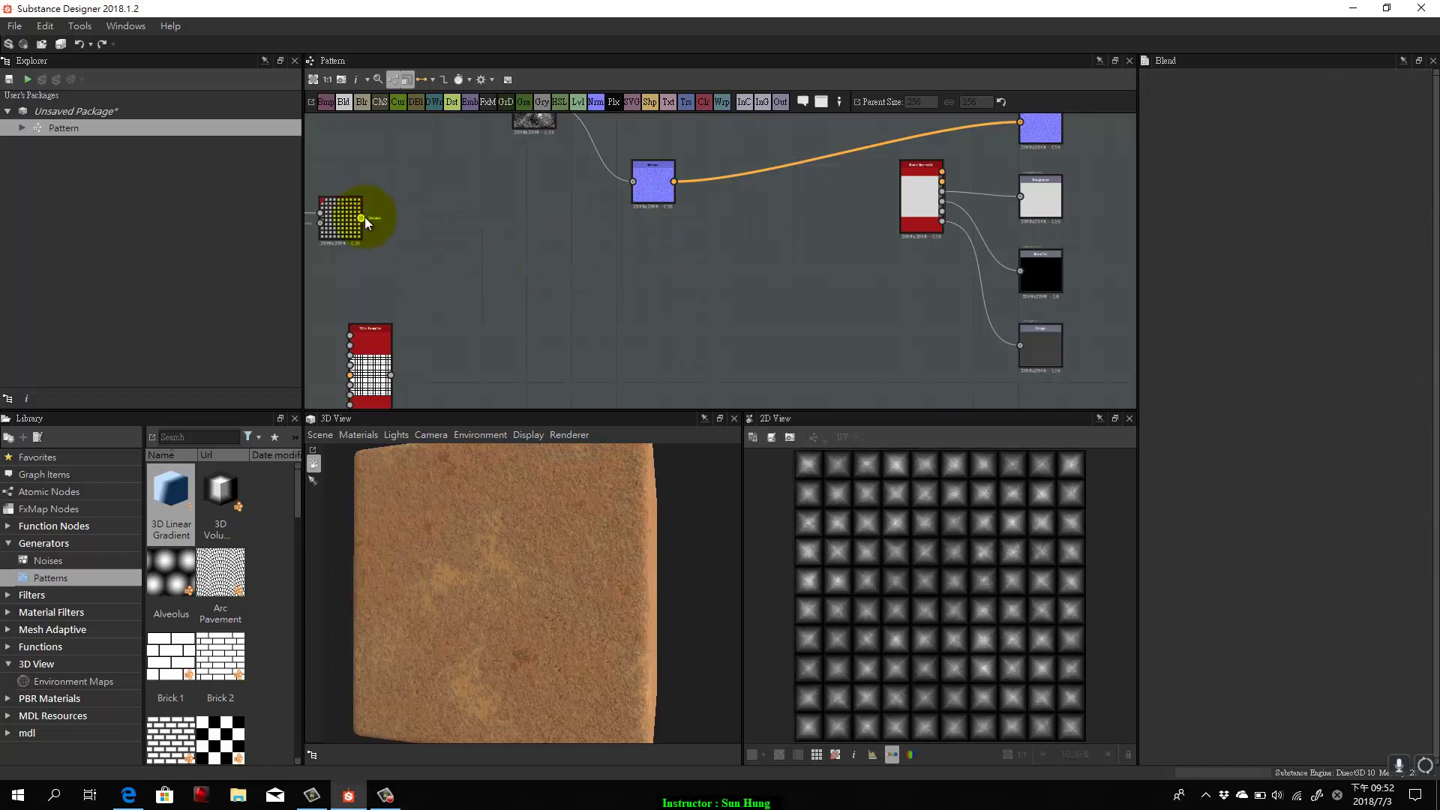
Connect the Tile Generator's output to both the Height output and the Normal node's input.
{"action": "left_click_drag", "start_coordinate": [364, 218], "coordinate": [1020, 346]}
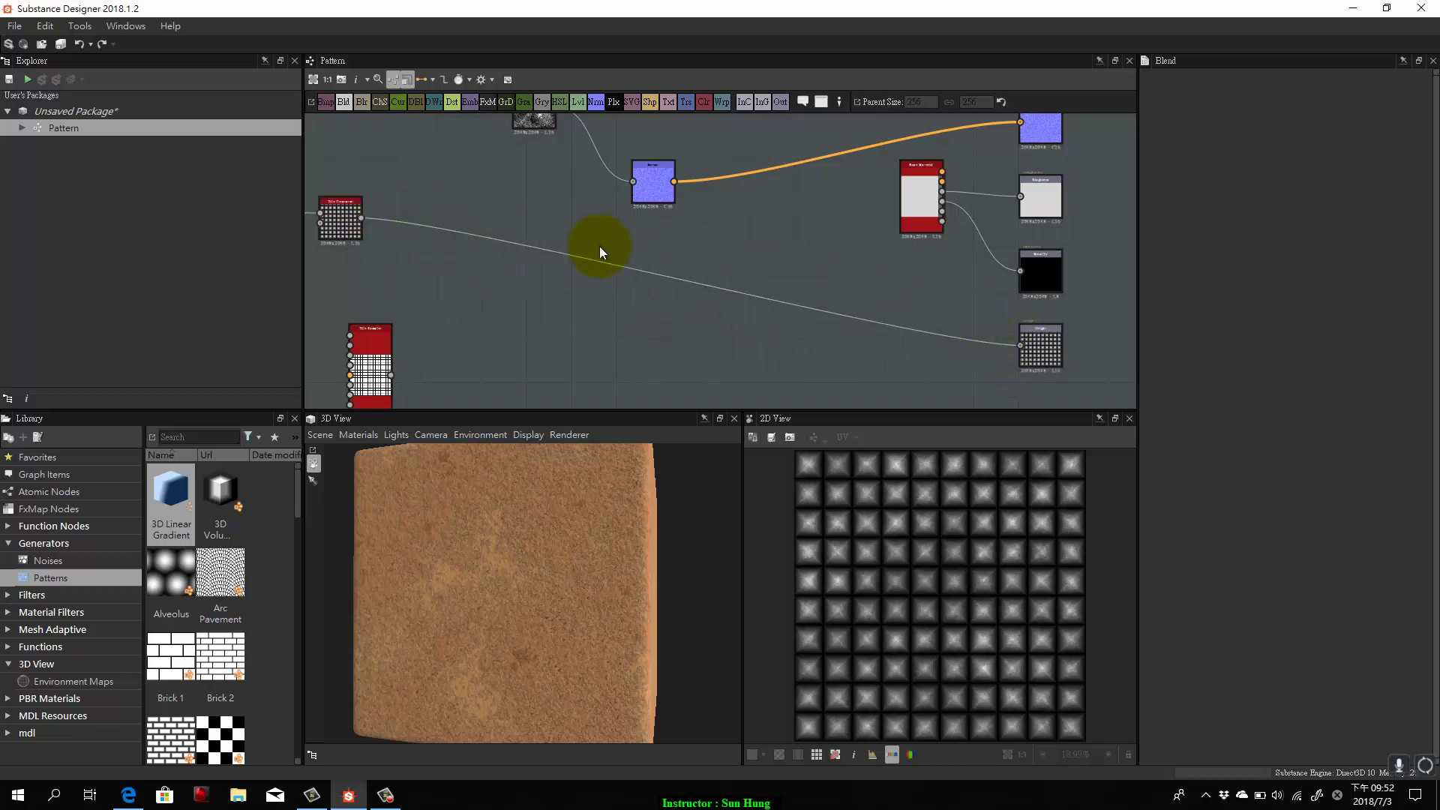
{"action": "left_click_drag", "start_coordinate": [612, 200], "coordinate": [643, 282]}
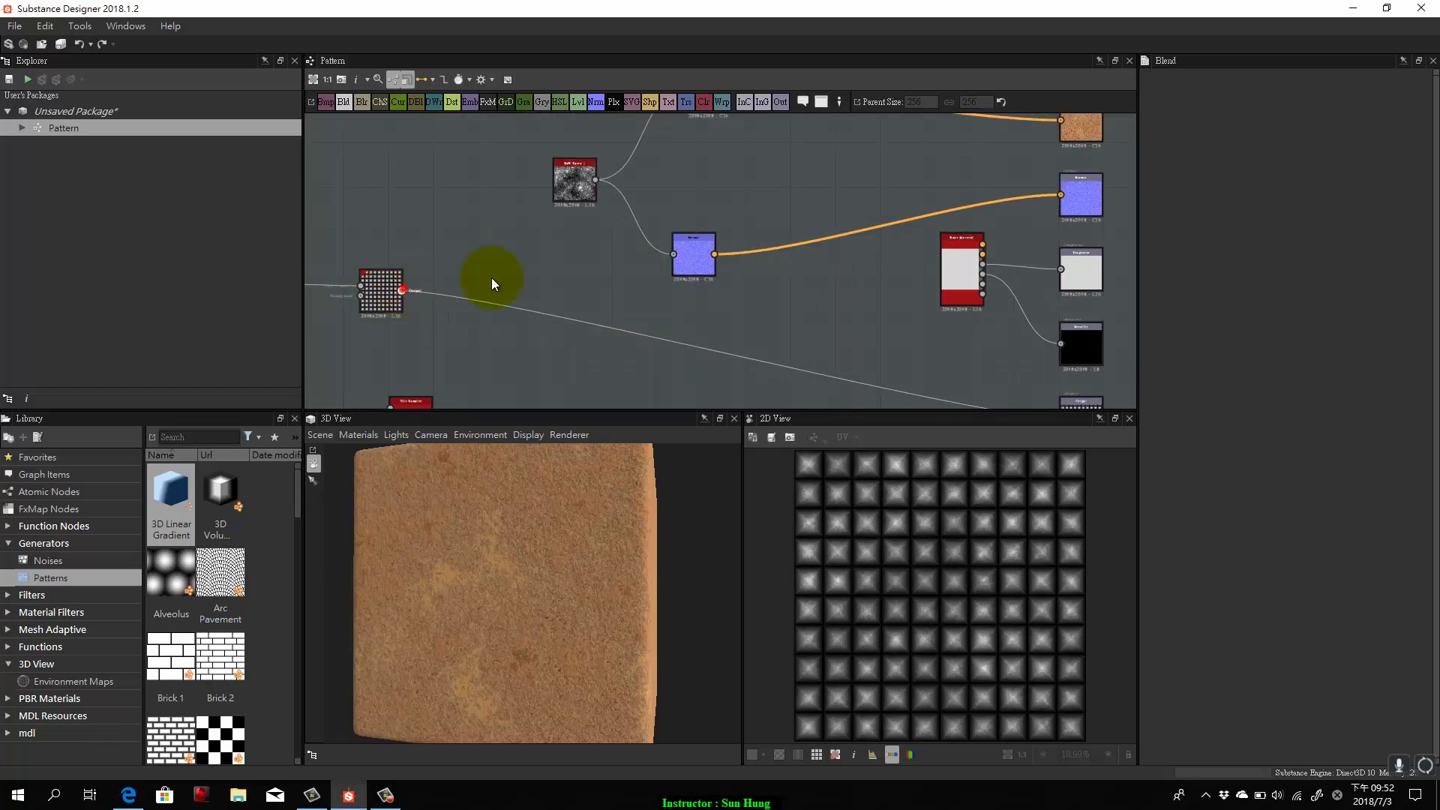
{"action": "left_click_drag", "start_coordinate": [492, 284], "coordinate": [675, 254]}
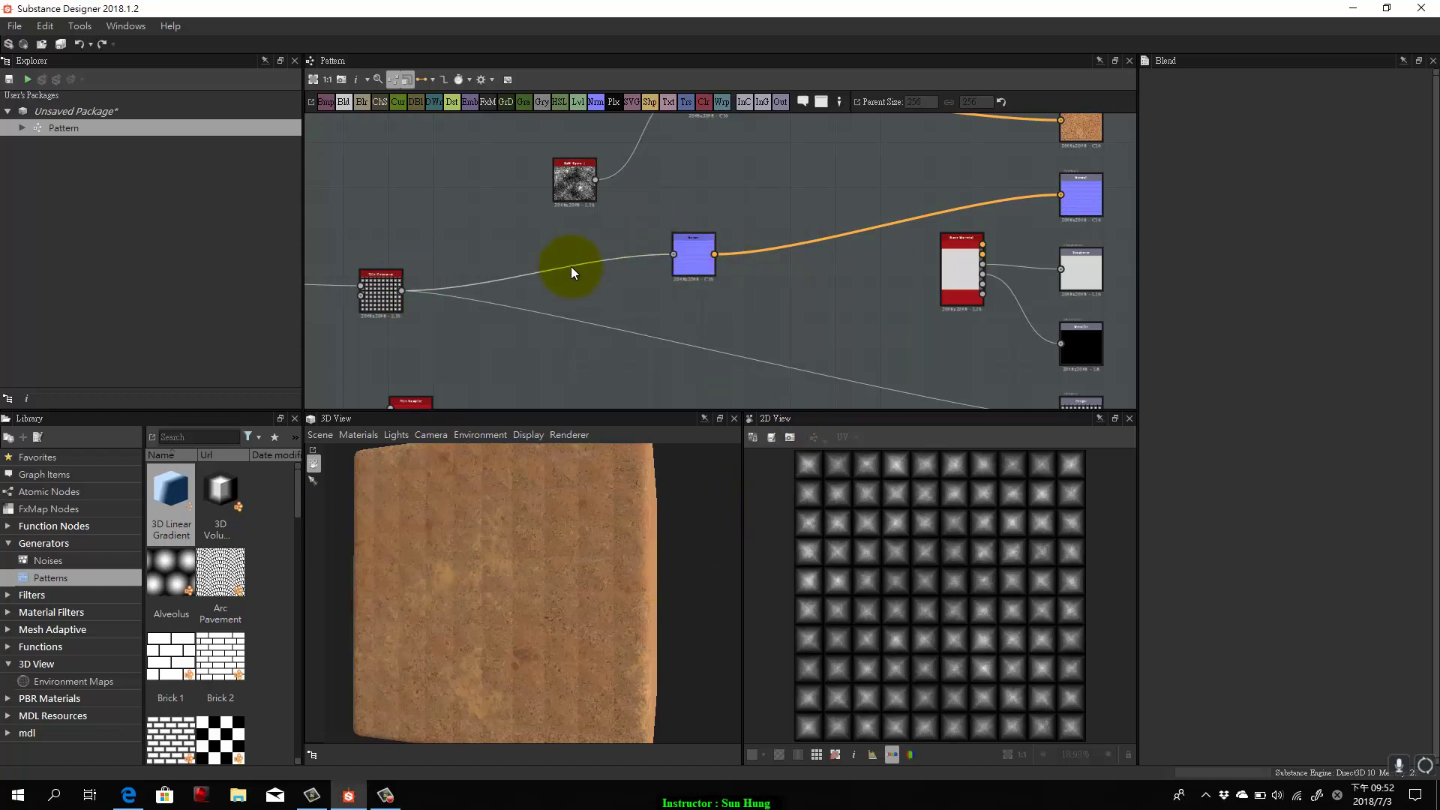
Insert a new Blend node between the Tile Generator and the Normal node.
{"action": "key", "text": "space"}
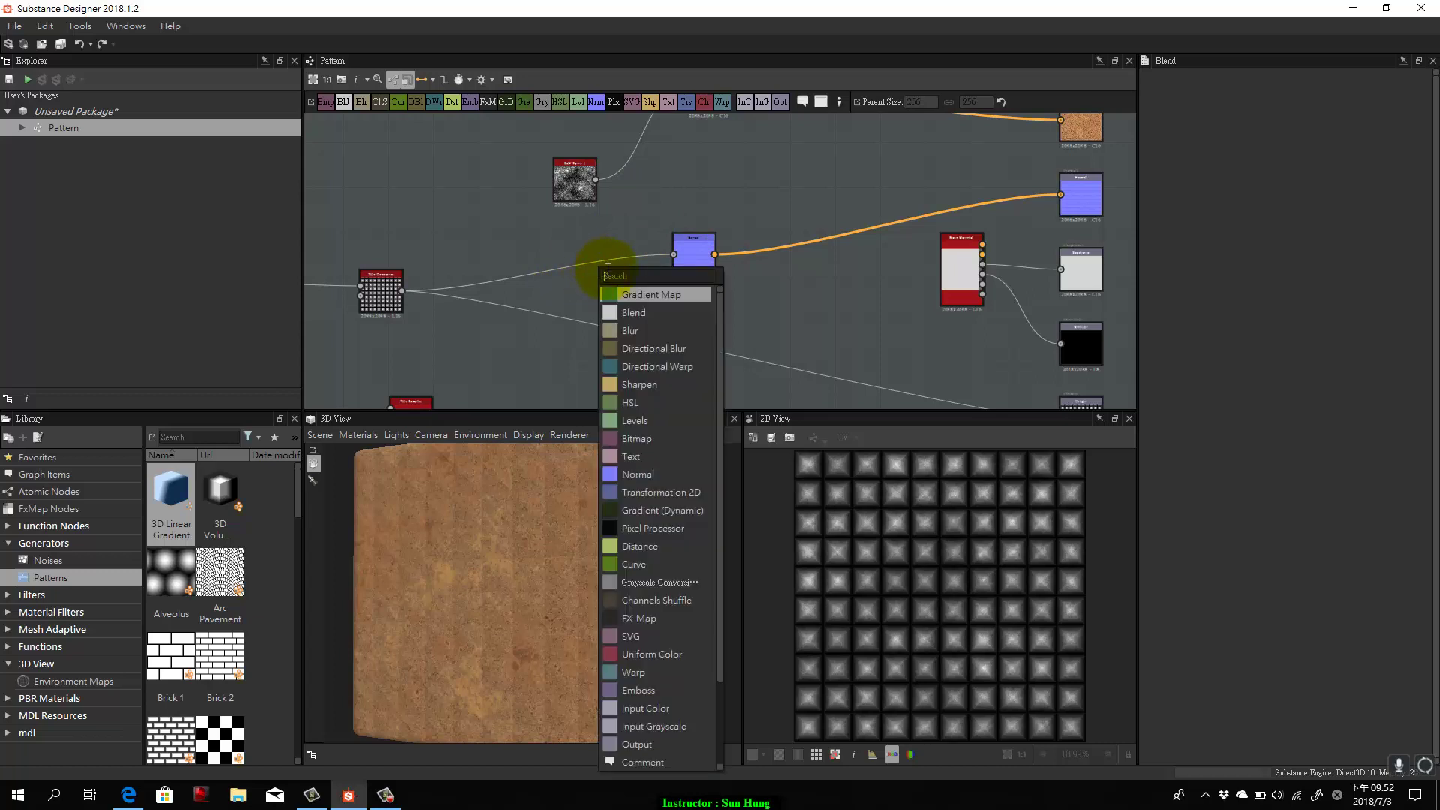
{"action": "left_click", "coordinate": [641, 308]}
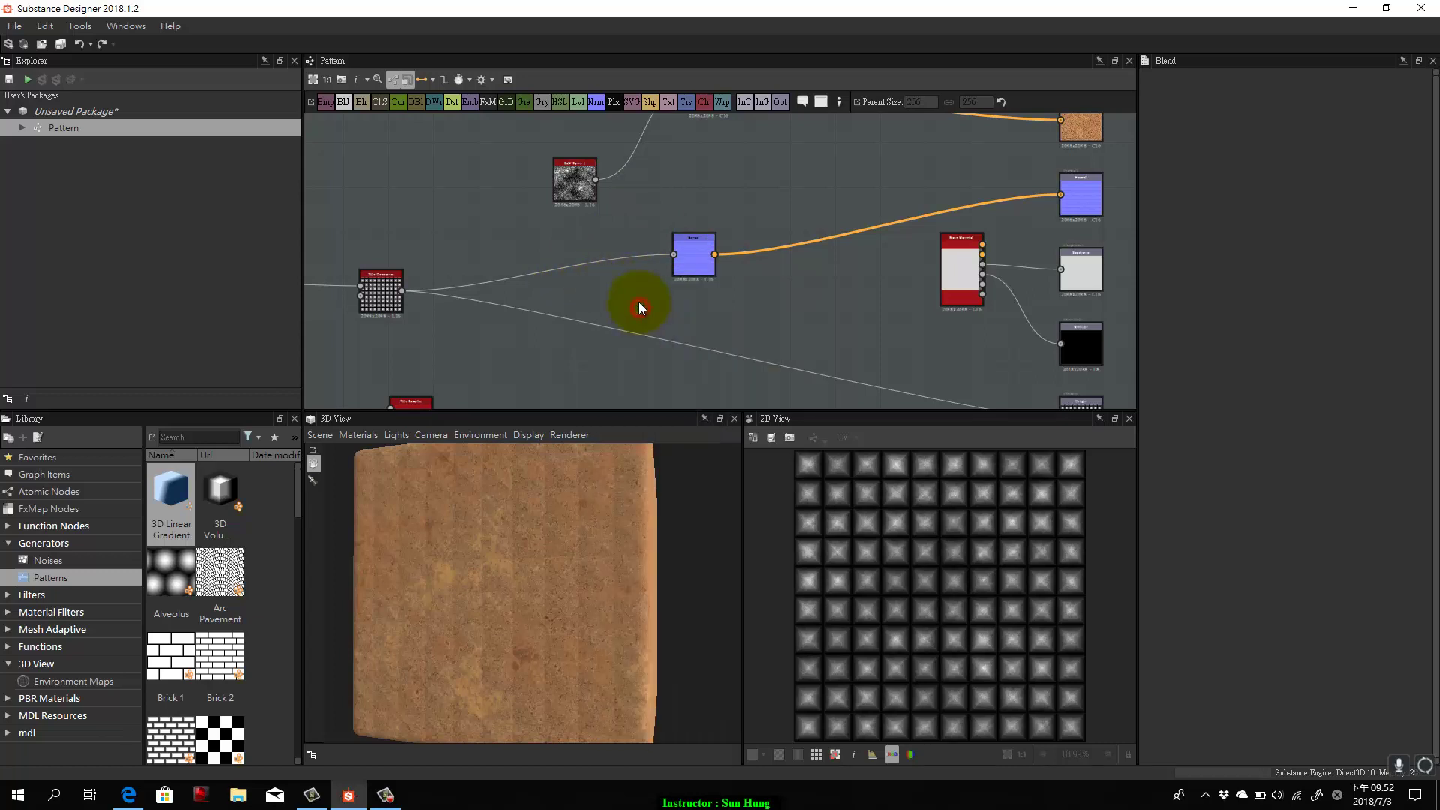
{"action": "left_click_drag", "start_coordinate": [400, 291], "coordinate": [609, 269]}
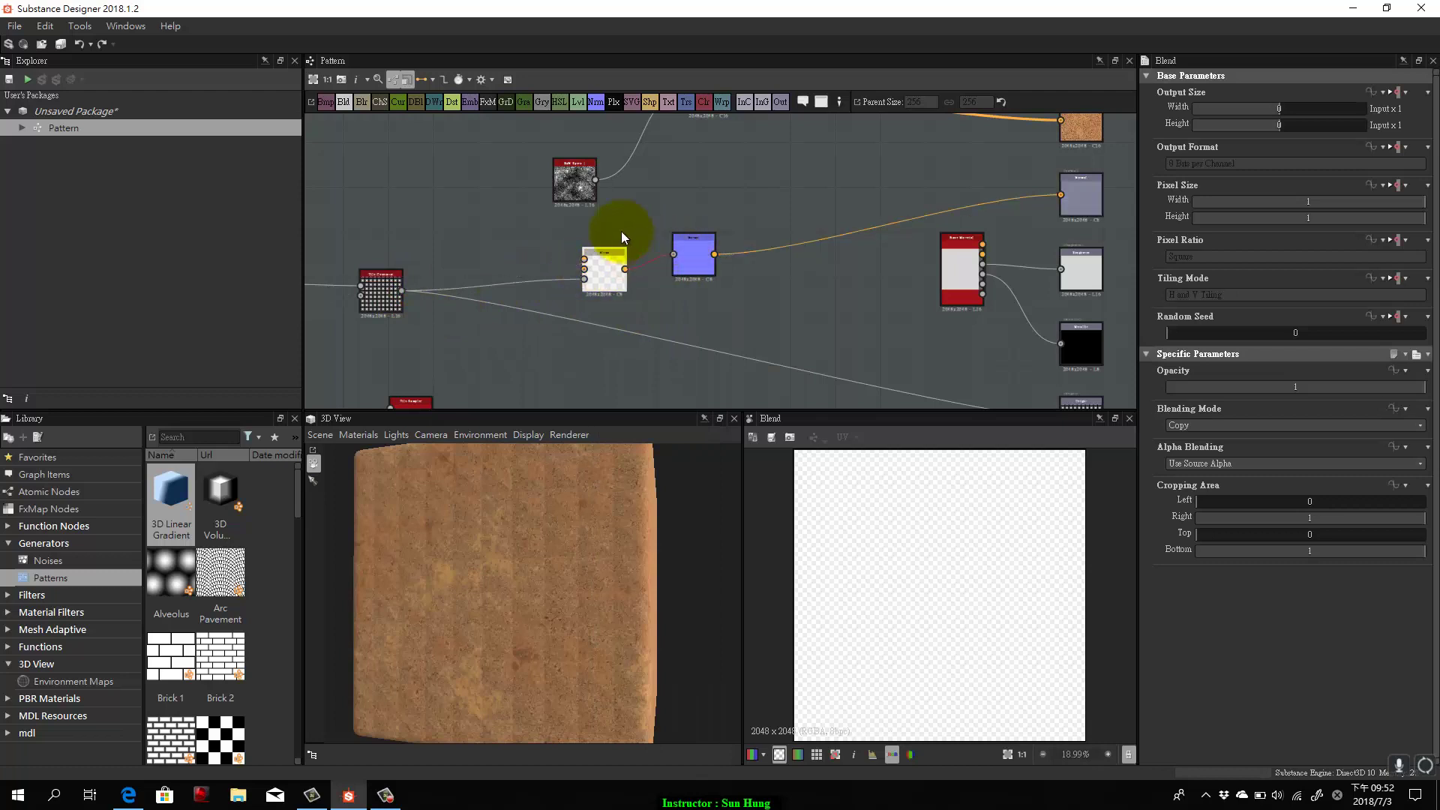
Feed the BnW Spots noise into the Blend's foreground and the Tile Generator into its background, removing the opacity link.
{"action": "left_click_drag", "start_coordinate": [595, 180], "coordinate": [570, 260]}
{"action": "left_click_drag", "start_coordinate": [404, 290], "coordinate": [582, 268]}
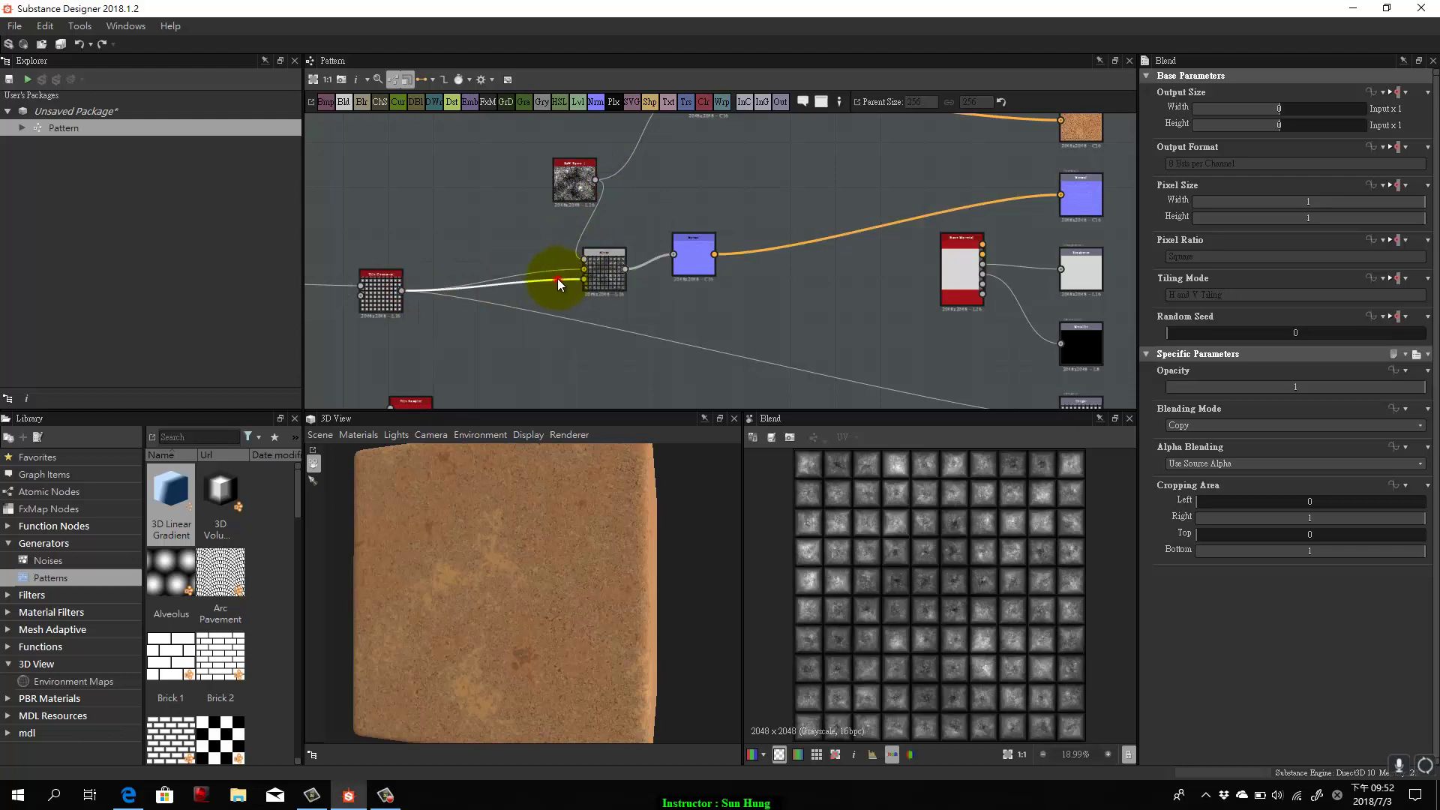
{"action": "left_click", "coordinate": [561, 280]}
{"action": "key", "text": "Delete"}
Try the Max (Lighten) and Add Sub blending modes on the Blend node that mixes the noise with the tiles.
{"action": "double_click", "coordinate": [704, 263]}
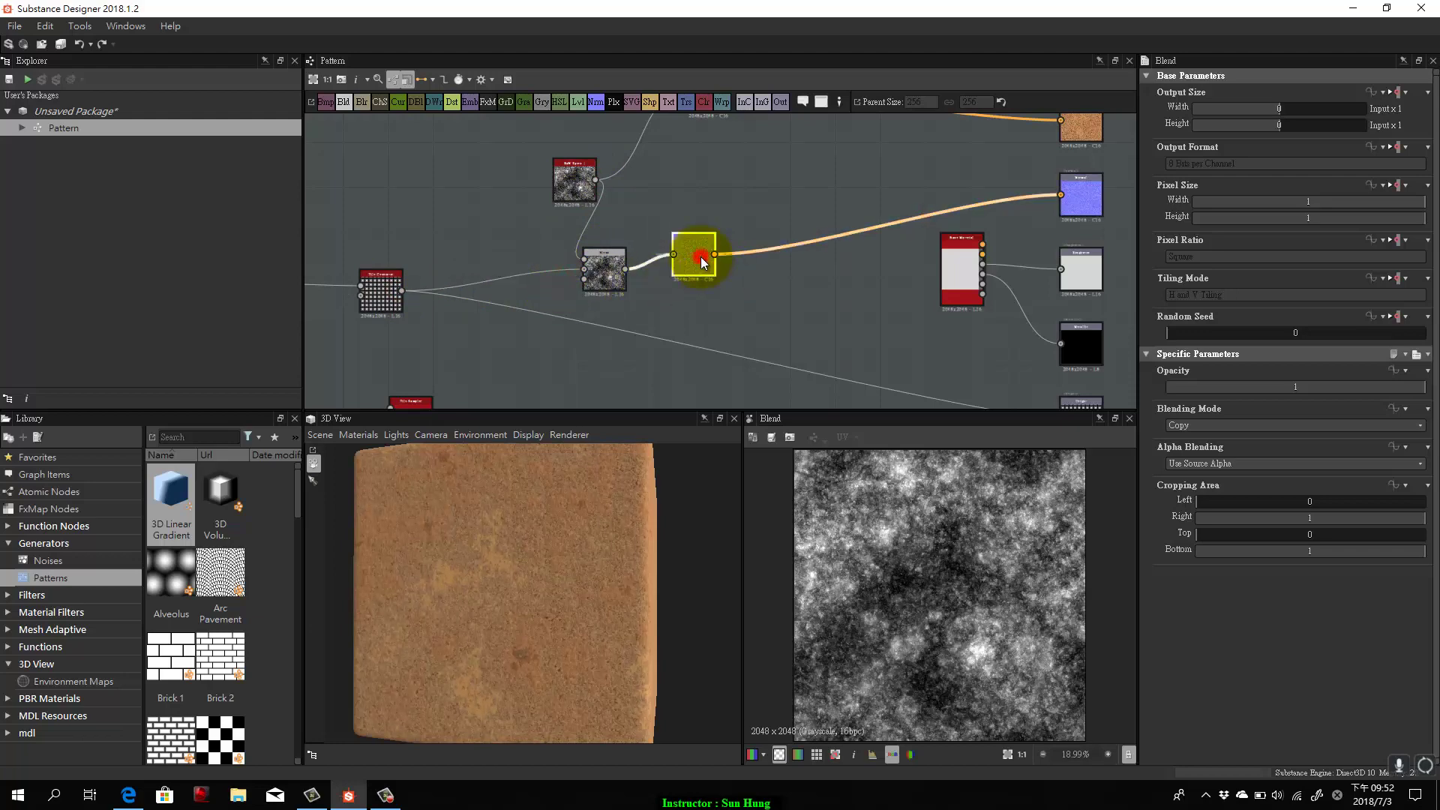
{"action": "double_click", "coordinate": [611, 274]}
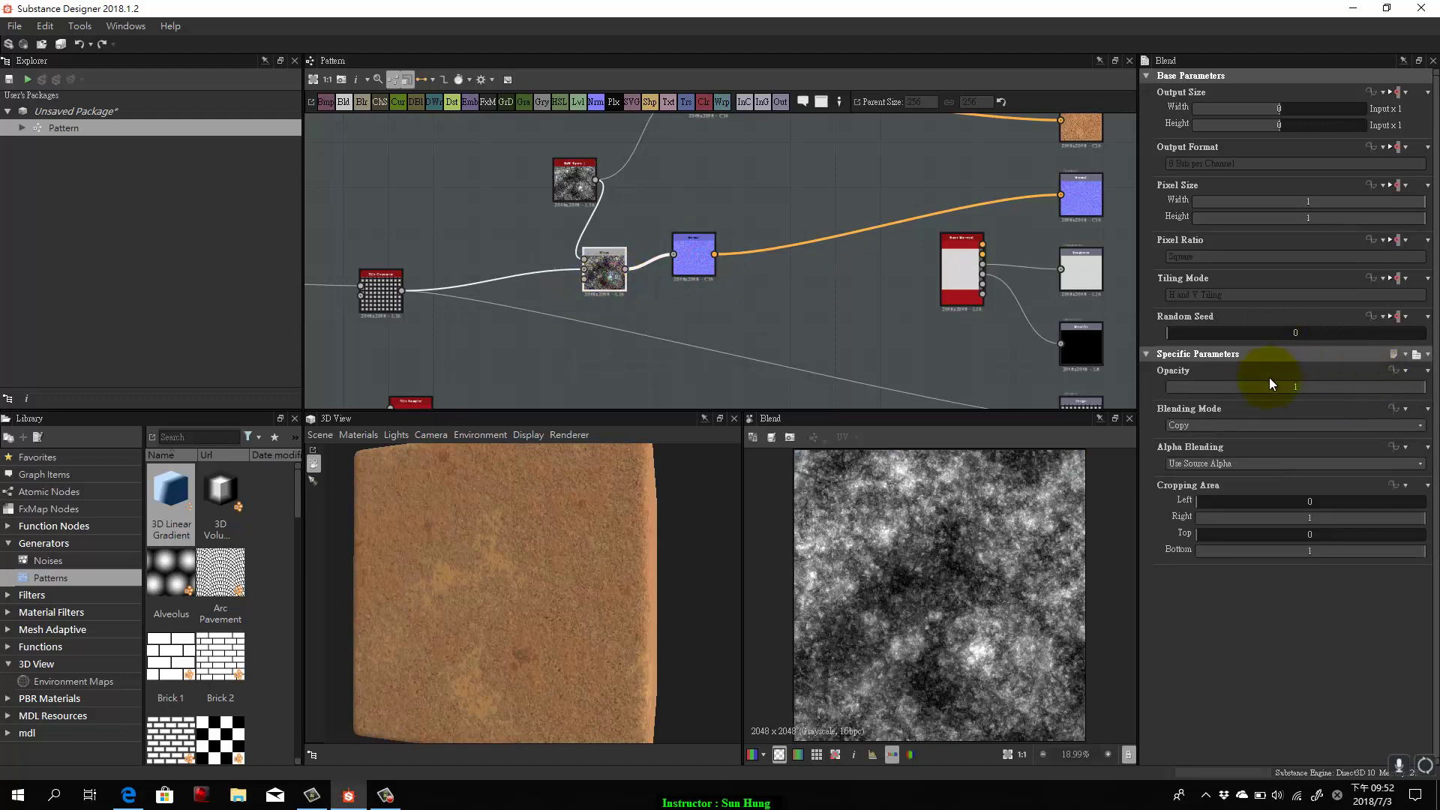
{"action": "left_click", "coordinate": [1250, 425]}
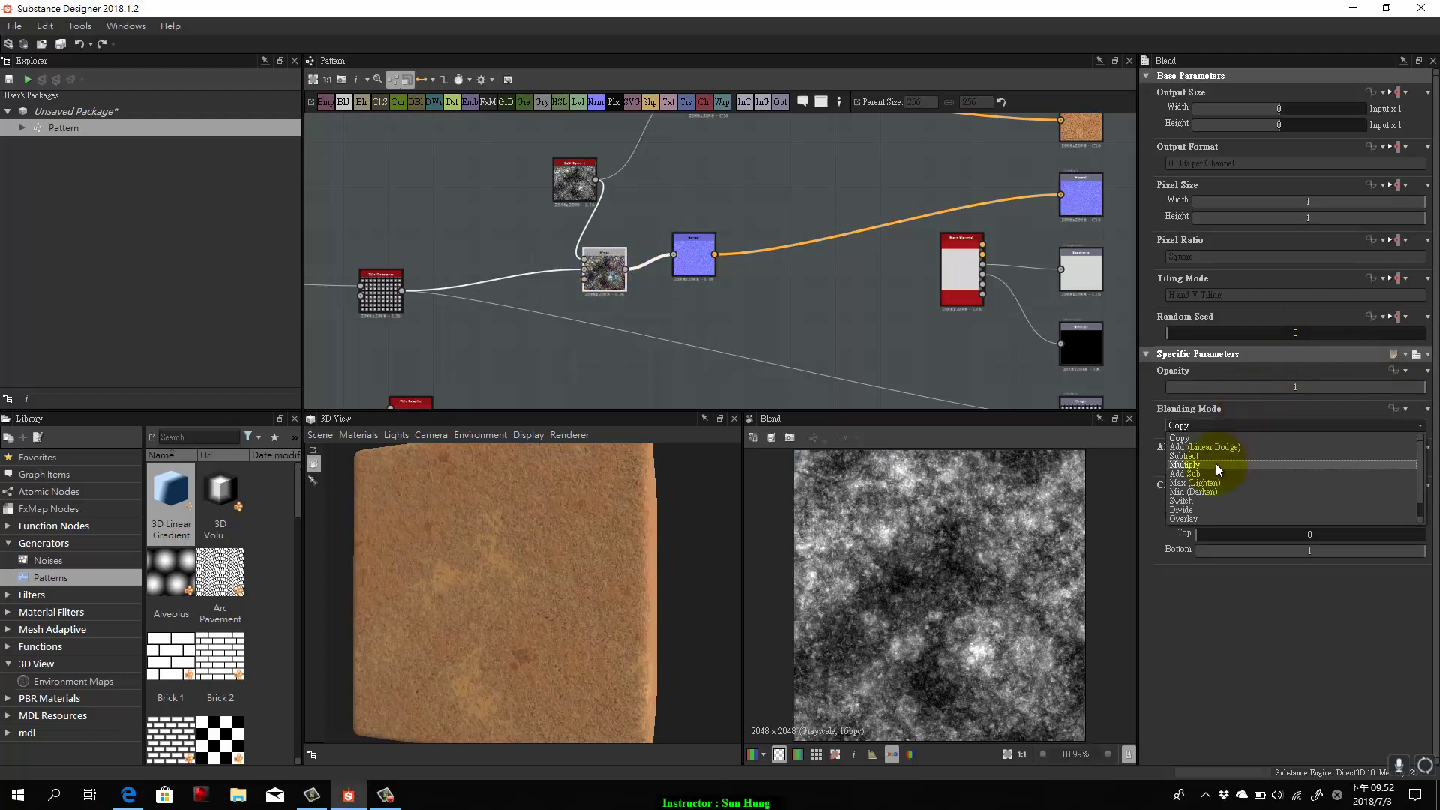
{"action": "left_click", "coordinate": [1214, 483]}
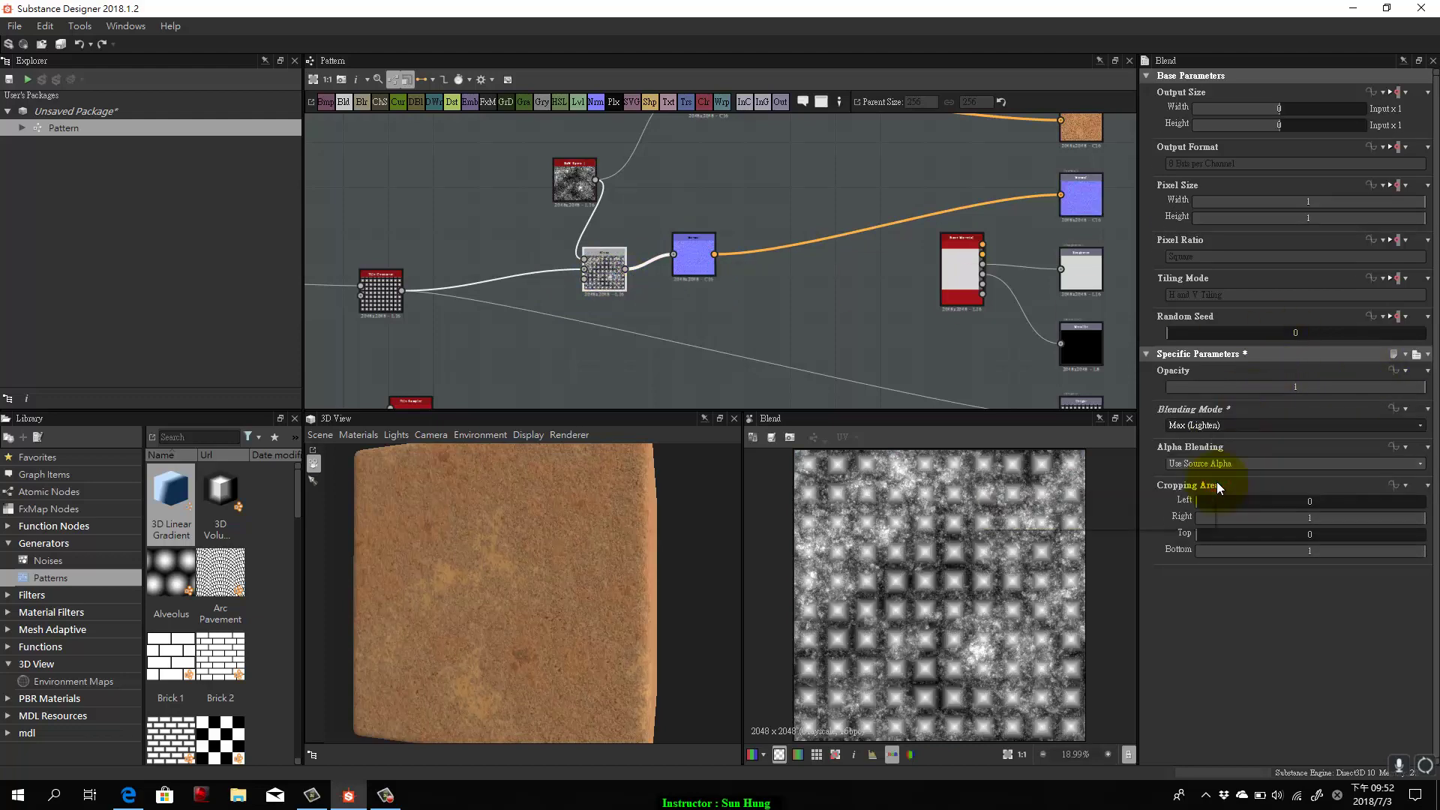
{"action": "left_click", "coordinate": [1240, 460]}
{"action": "left_click", "coordinate": [1240, 460]}
{"action": "left_click", "coordinate": [1235, 427]}
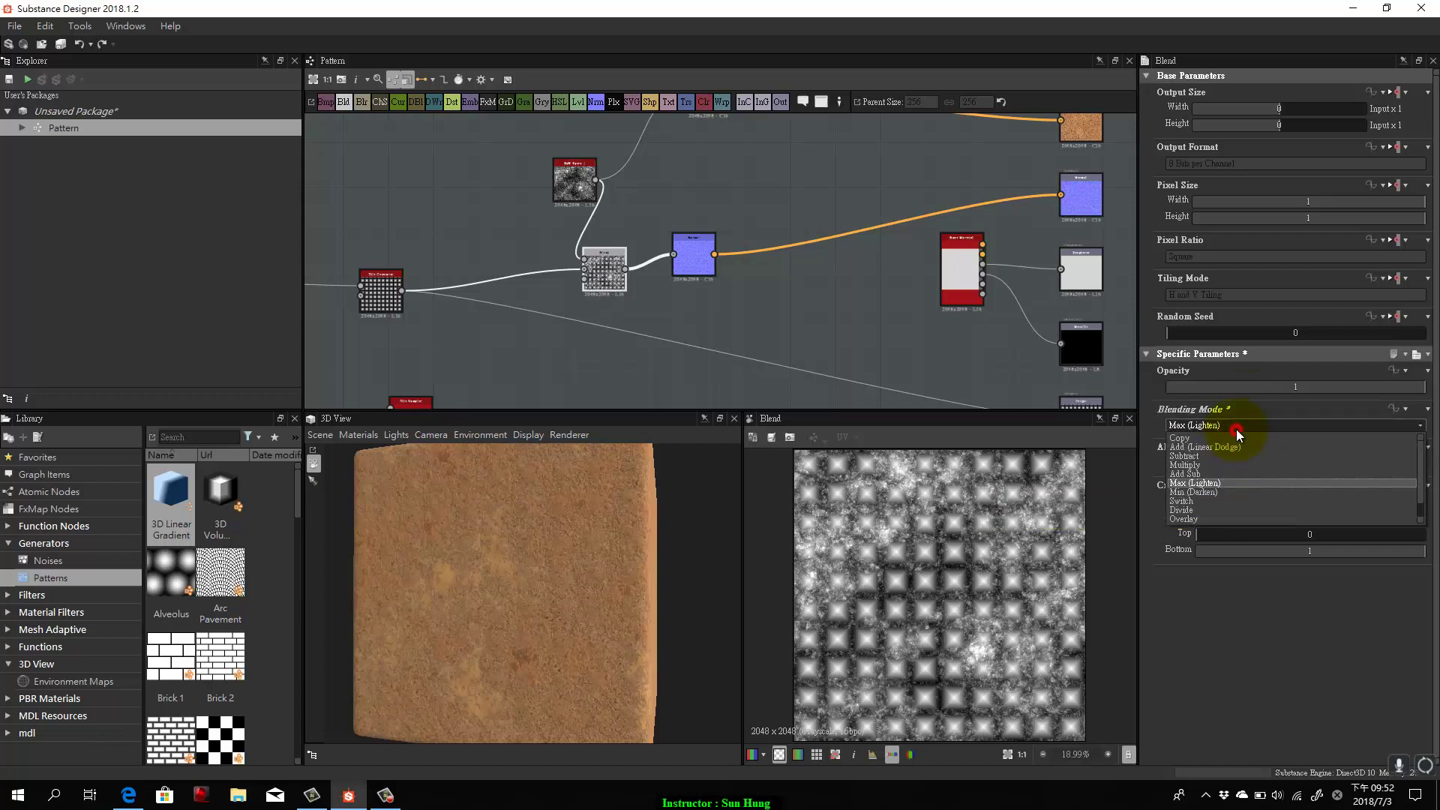
{"action": "left_click", "coordinate": [1214, 475]}
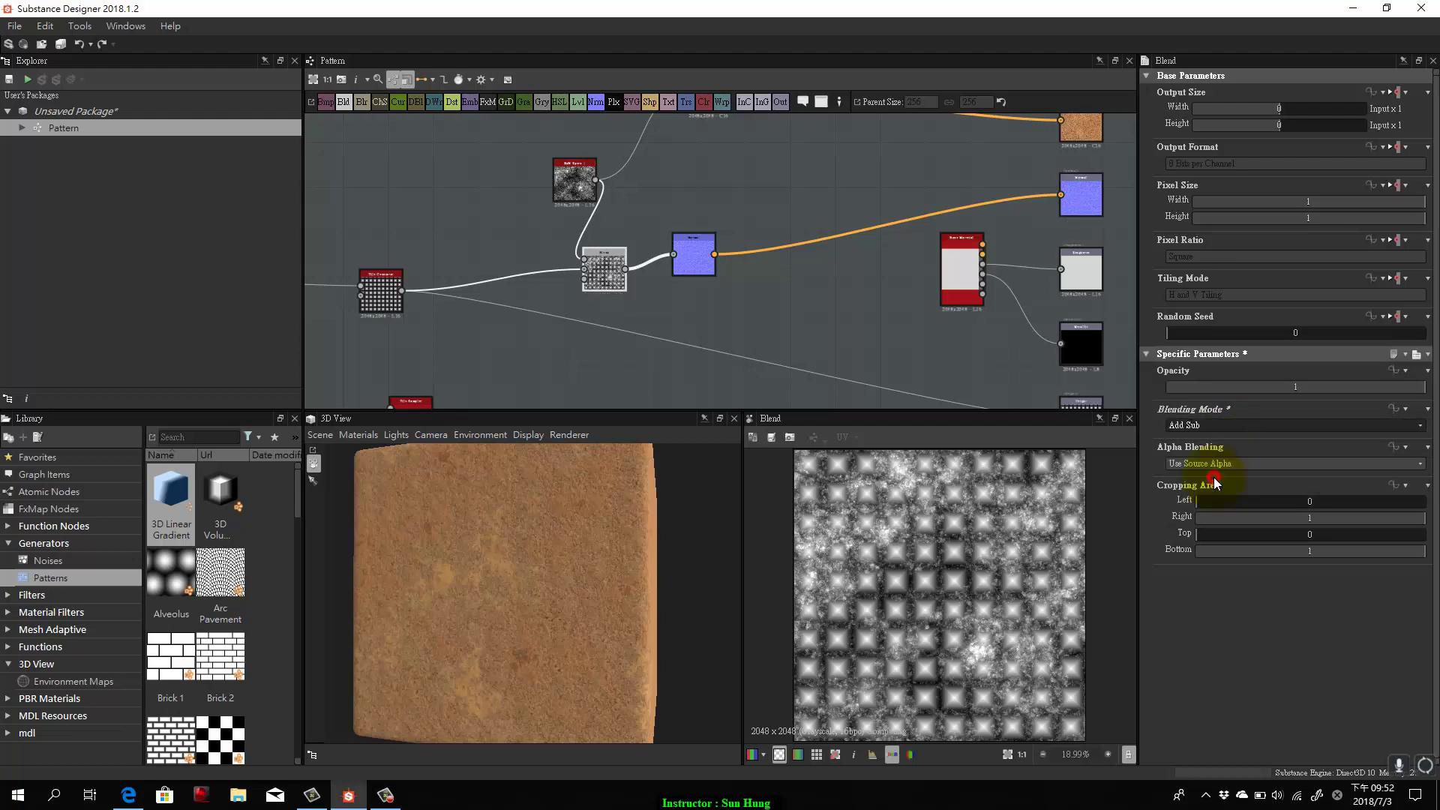
Set the Blend node's blending mode to Multiply and its opacity to 0.26.
{"action": "left_click", "coordinate": [1226, 425]}
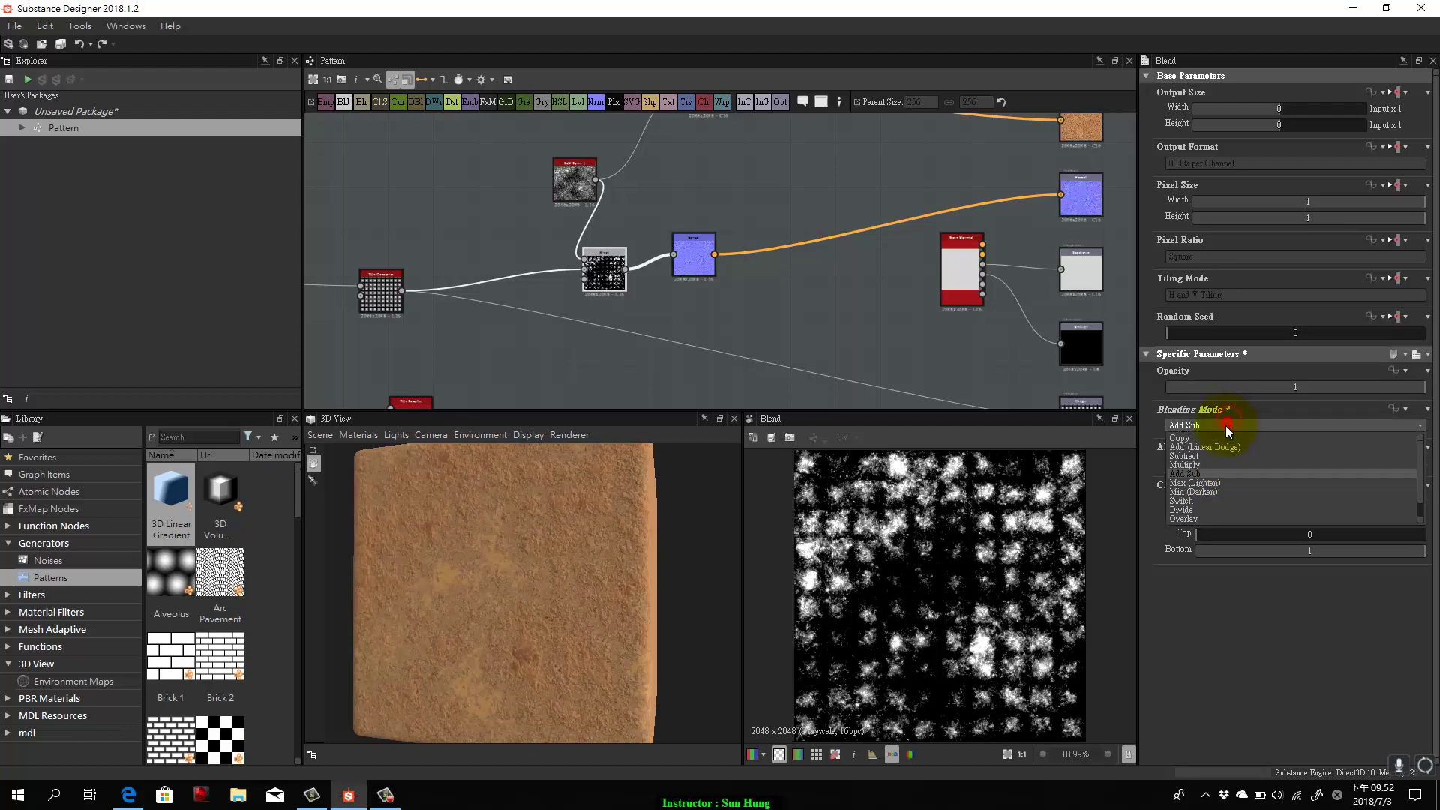
{"action": "left_click", "coordinate": [1208, 468]}
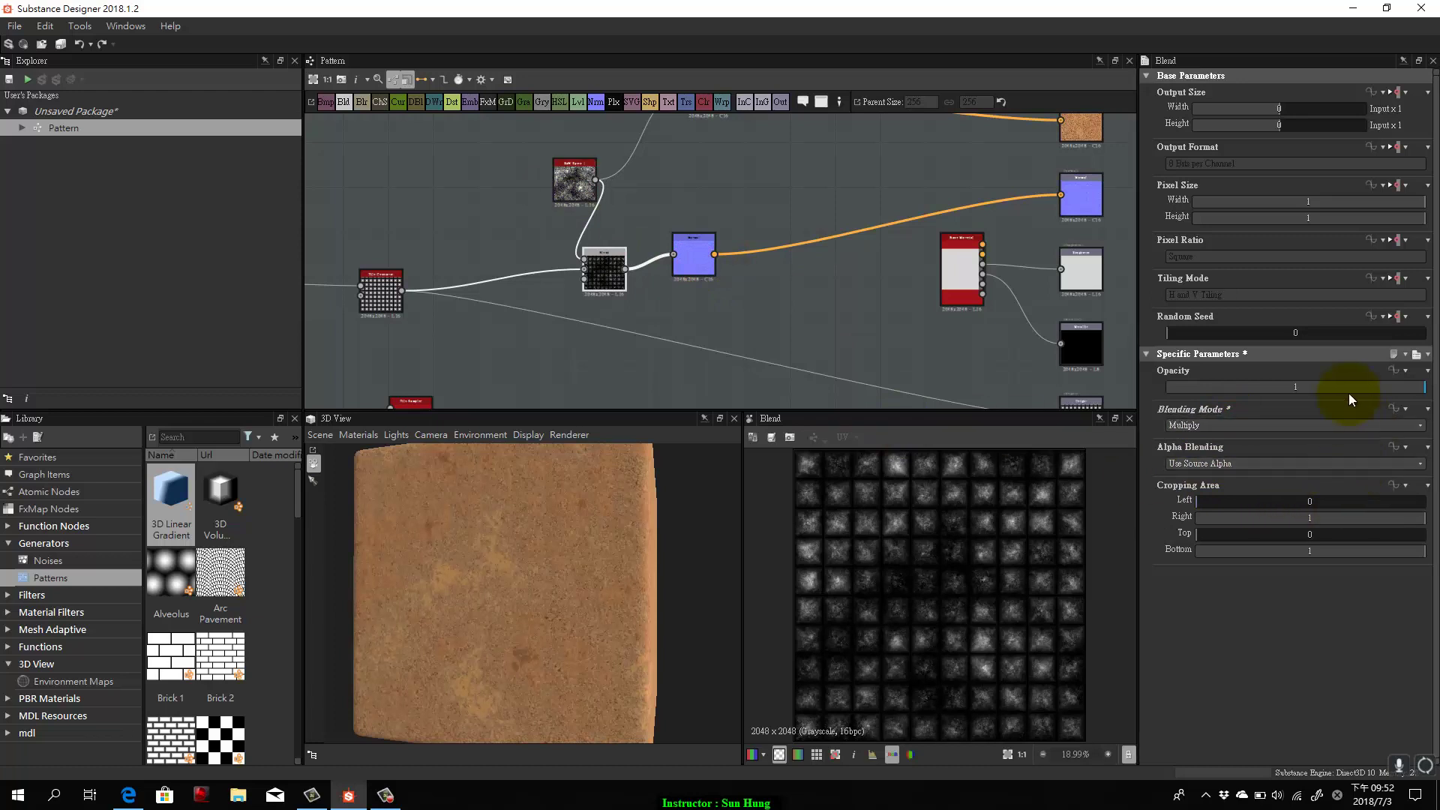
{"action": "left_click_drag", "start_coordinate": [1350, 390], "coordinate": [1235, 394]}
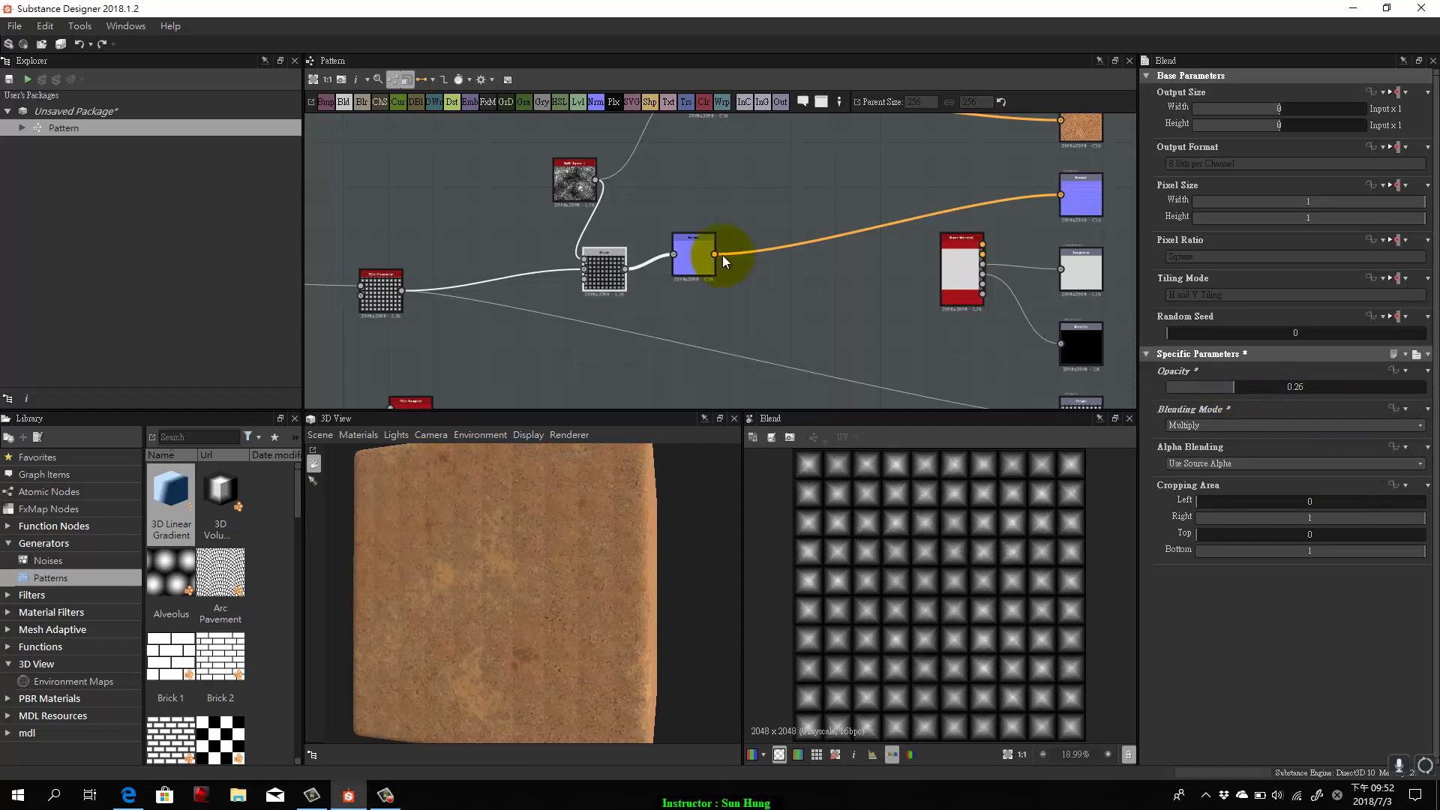
Set the Normal node's intensity to 20 and inspect the resulting relief on the cube.
{"action": "left_click", "coordinate": [700, 255]}
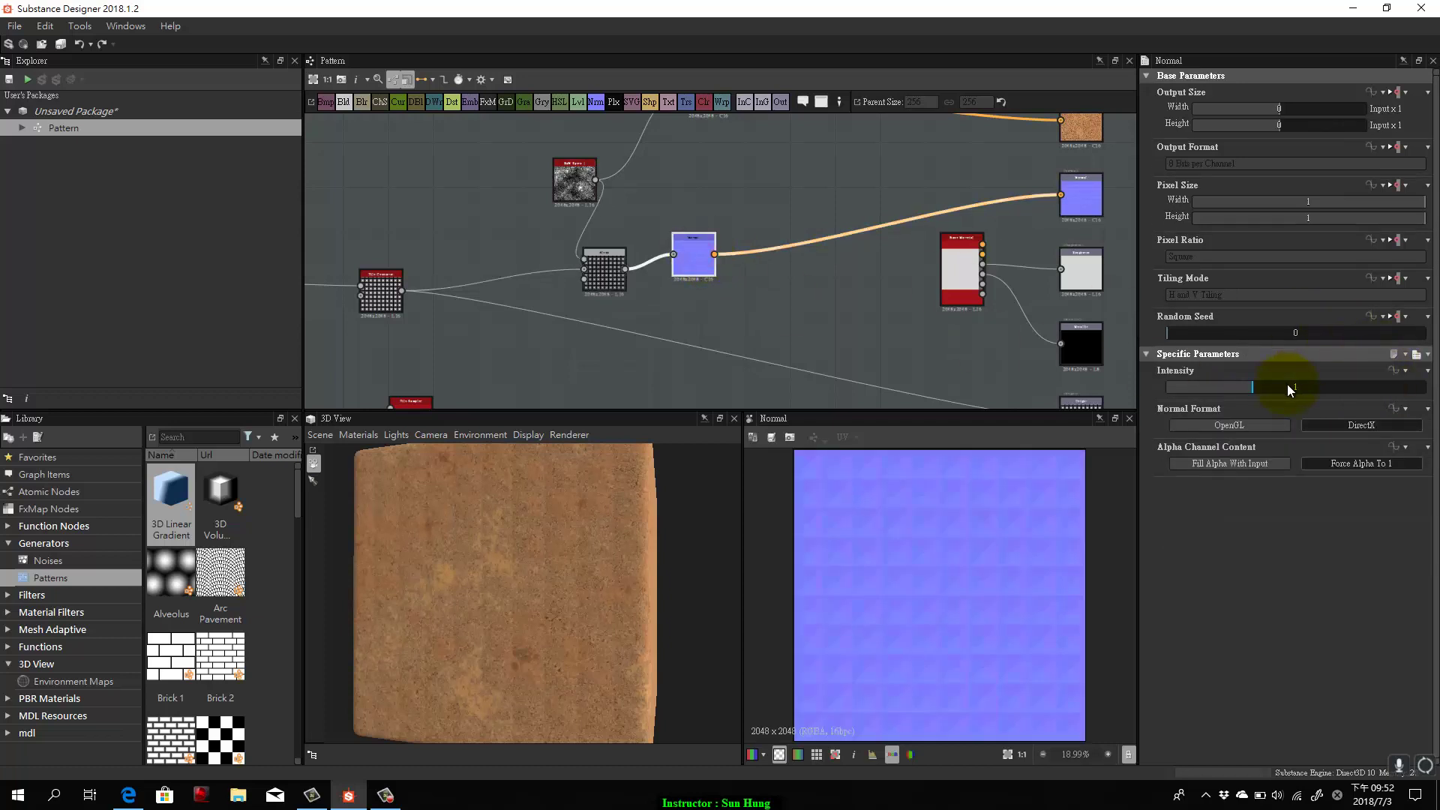
{"action": "left_click", "coordinate": [1289, 387]}
{"action": "type", "text": "20"}
{"action": "key", "text": "Return"}
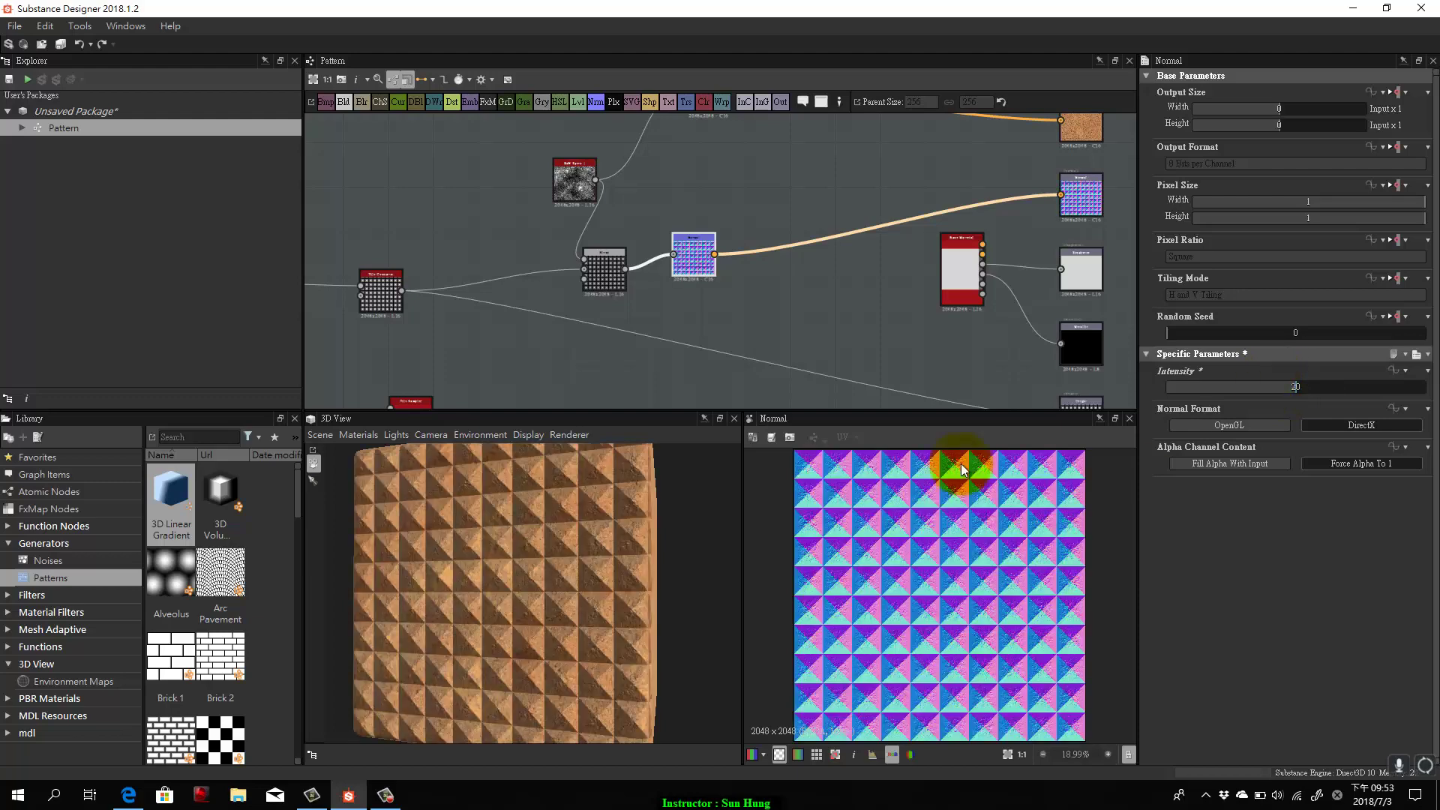
{"action": "left_click_drag", "start_coordinate": [577, 582], "coordinate": [542, 556]}
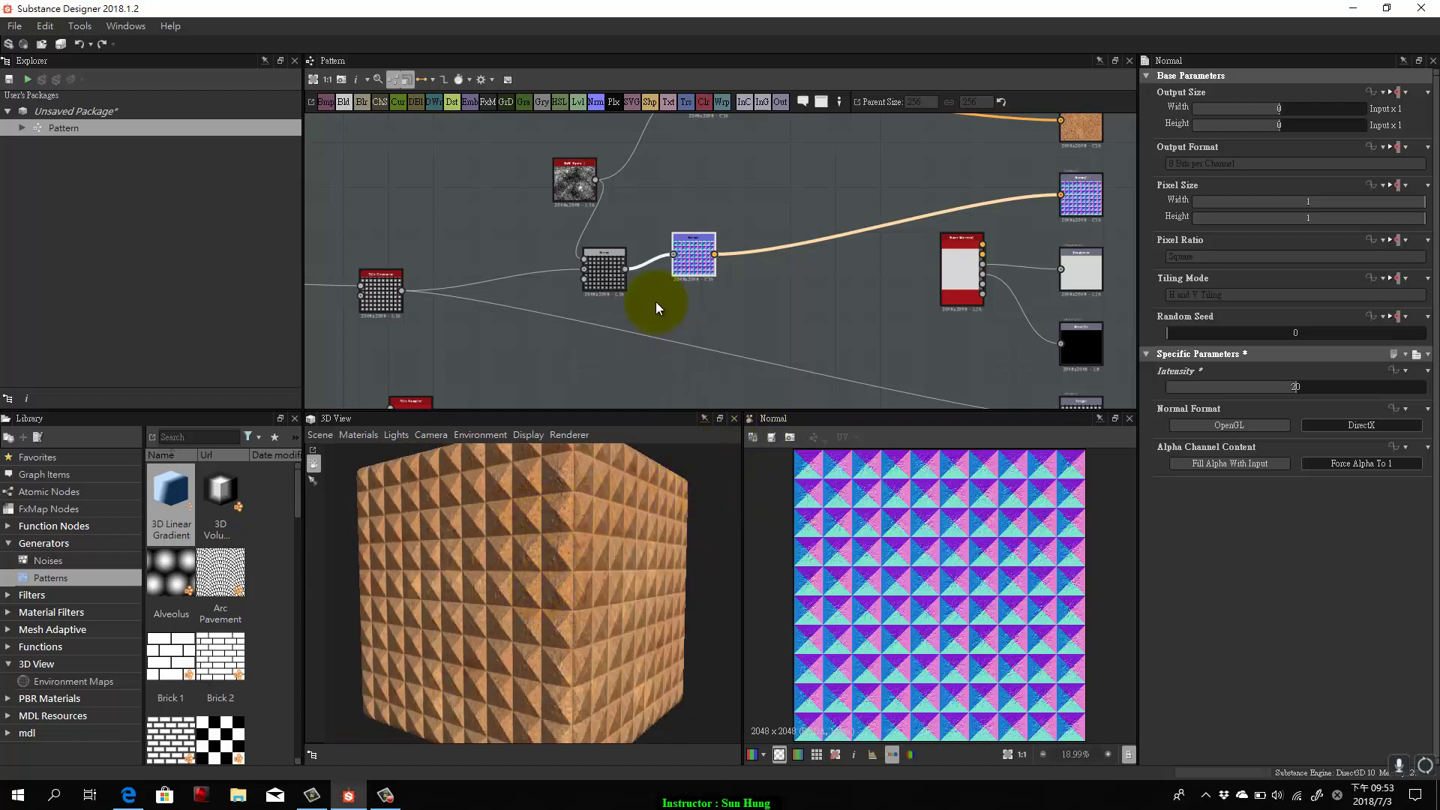
Compare the Tile Generator and Blend outputs, and set the Tile Generator's Interstice X and Interstice Y to 0.25.
{"action": "left_click", "coordinate": [605, 271]}
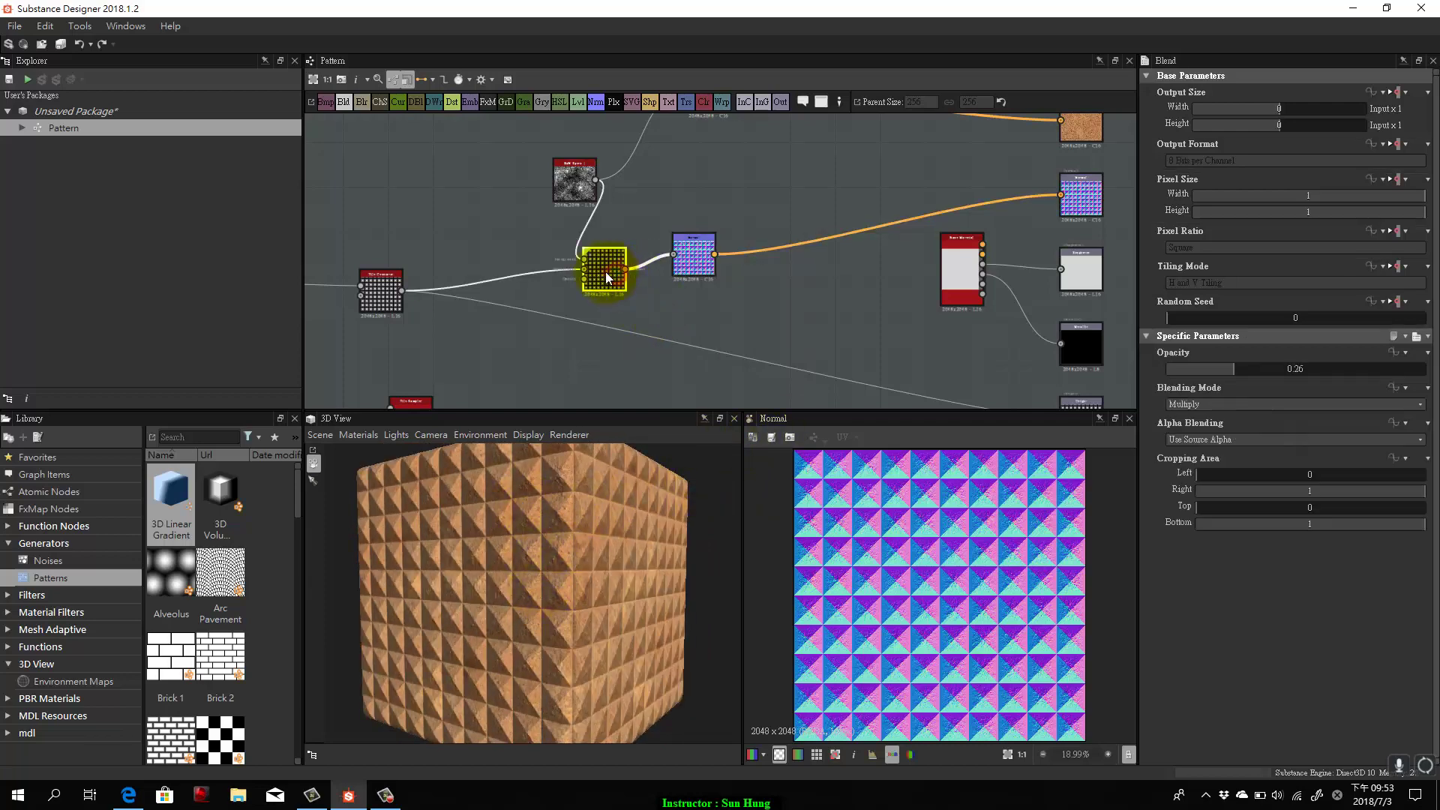
{"action": "left_click", "coordinate": [393, 288]}
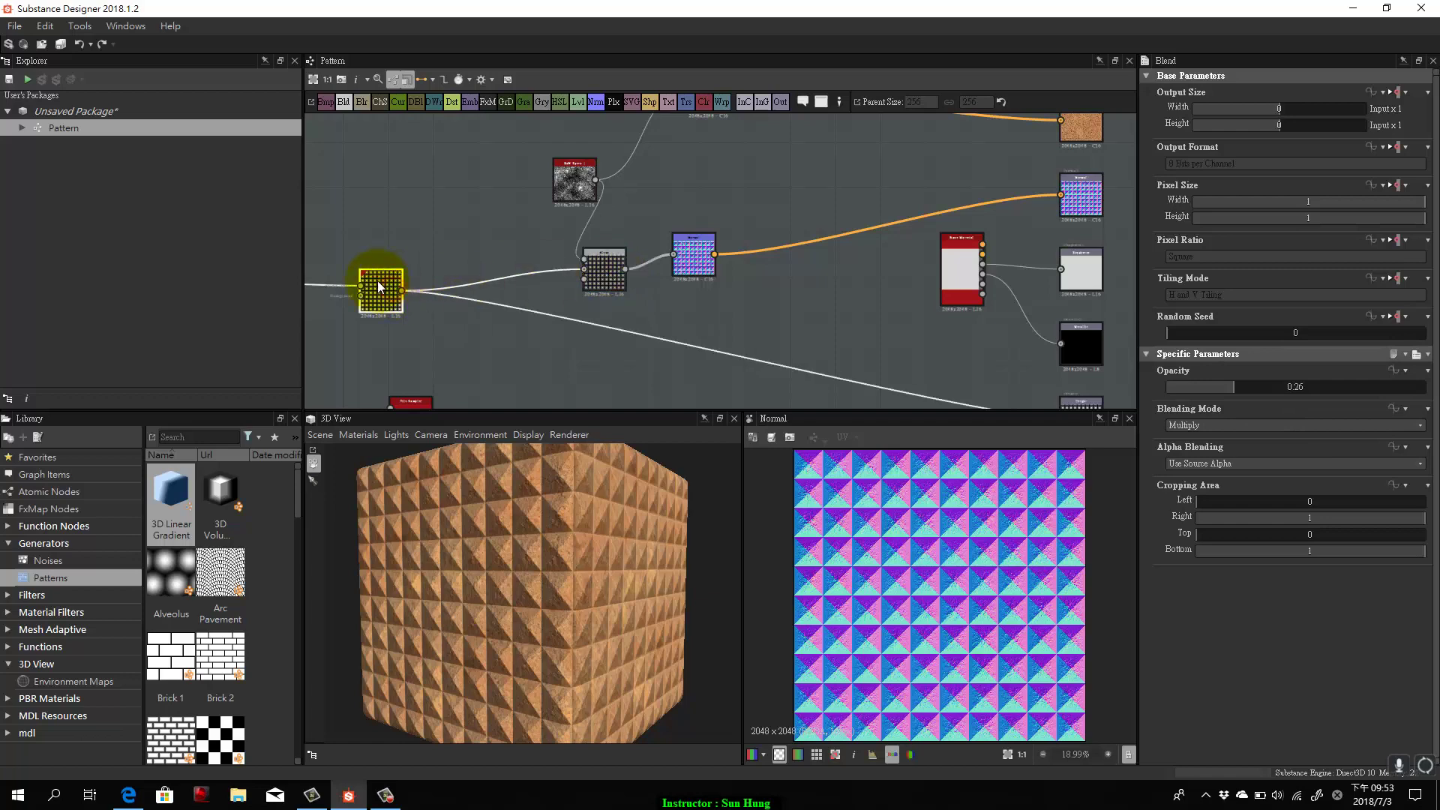
{"action": "double_click", "coordinate": [376, 281]}
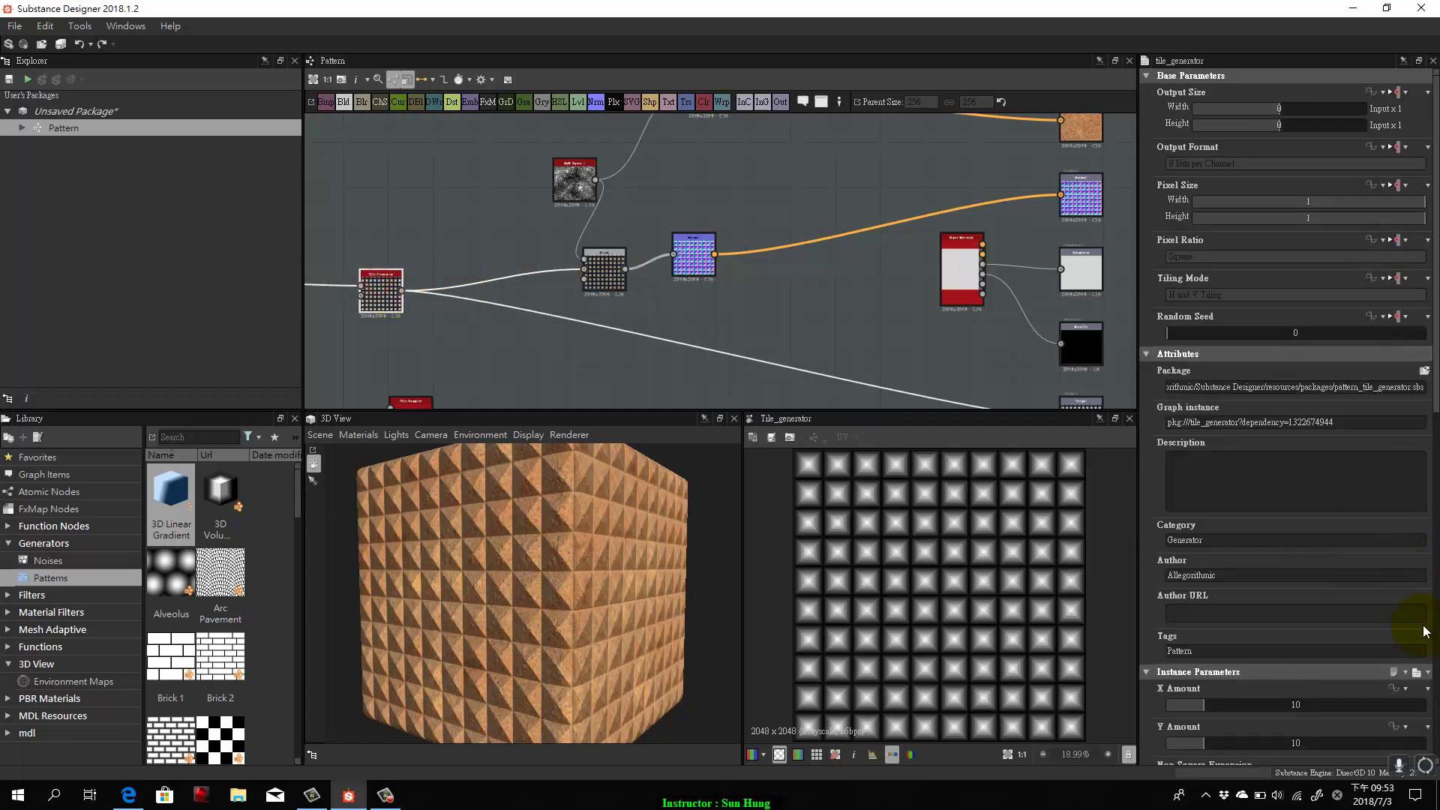
{"action": "left_click_drag", "start_coordinate": [610, 327], "coordinate": [718, 286]}
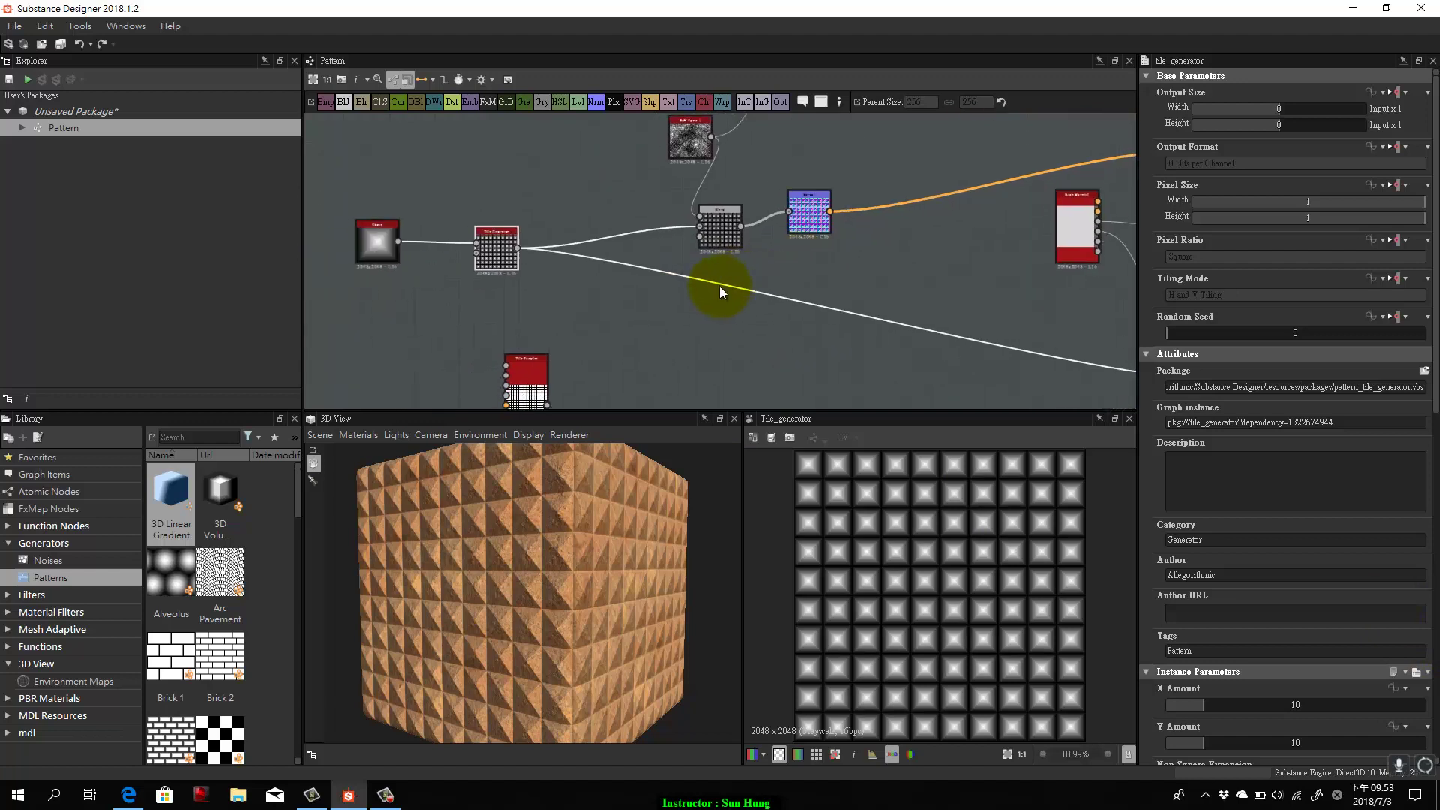
{"action": "double_click", "coordinate": [712, 230]}
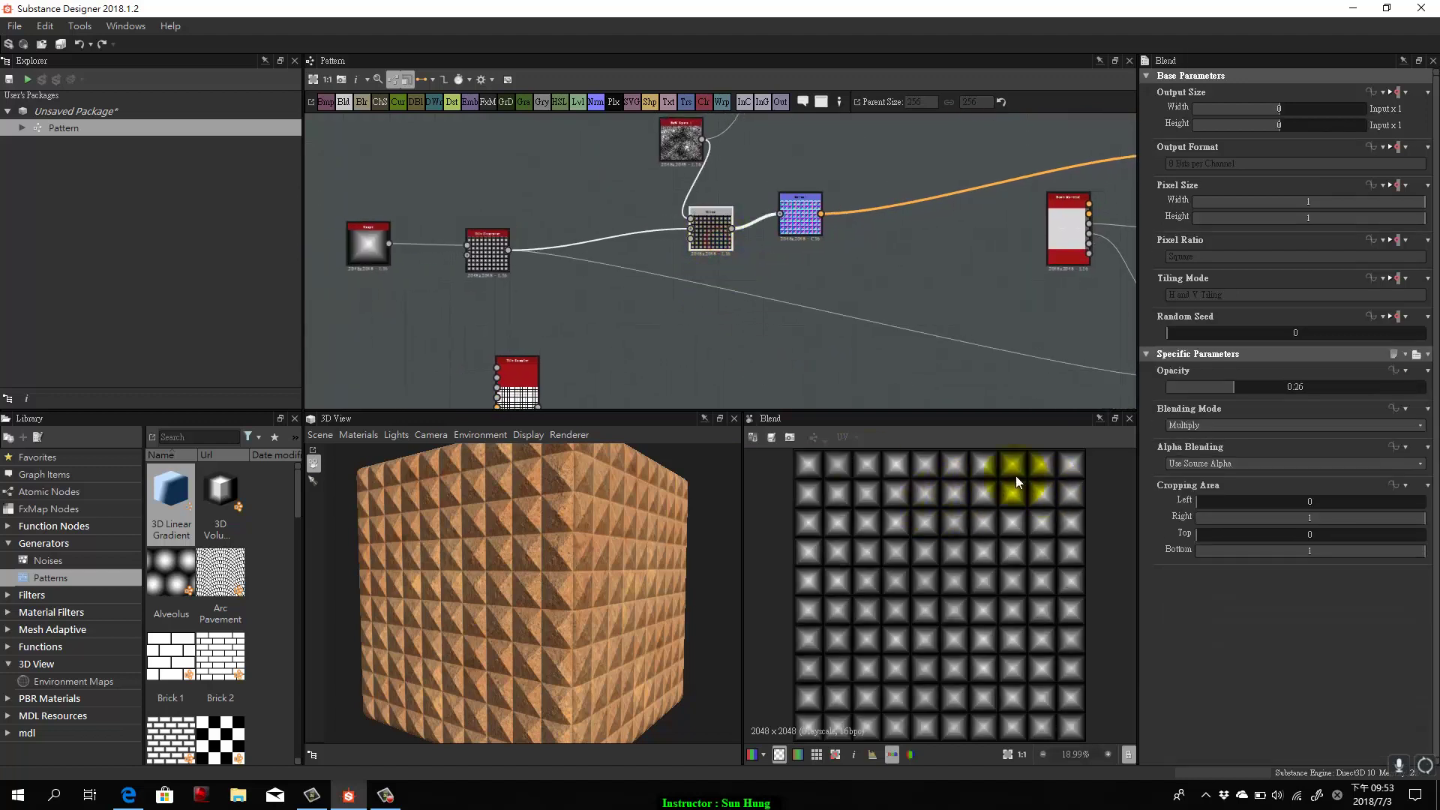
{"action": "left_click", "coordinate": [485, 255]}
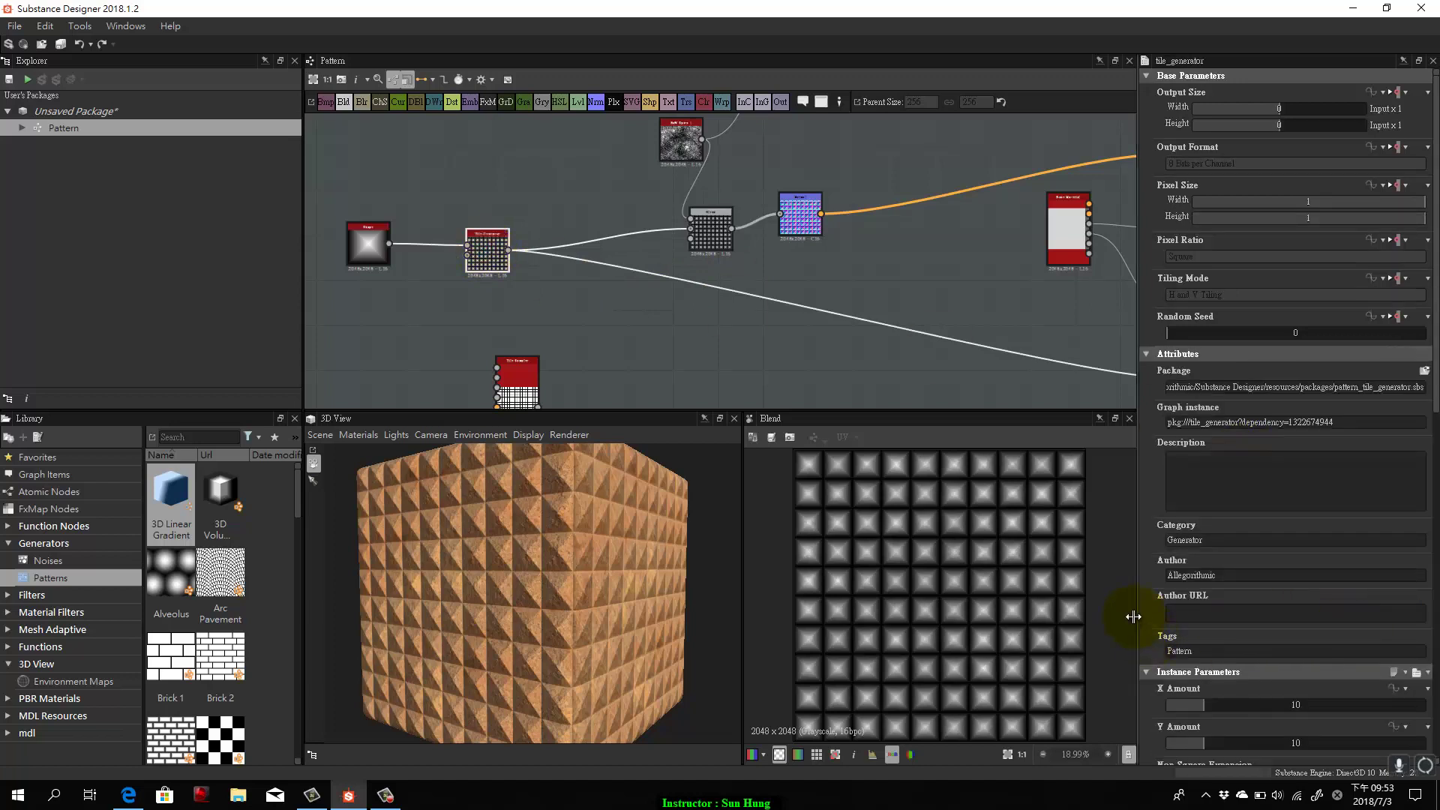
{"action": "scroll", "coordinate": [1130, 607], "scroll_direction": "down", "scroll_amount": 5}
{"action": "scroll", "coordinate": [1001, 547], "scroll_direction": "up", "scroll_amount": 4}
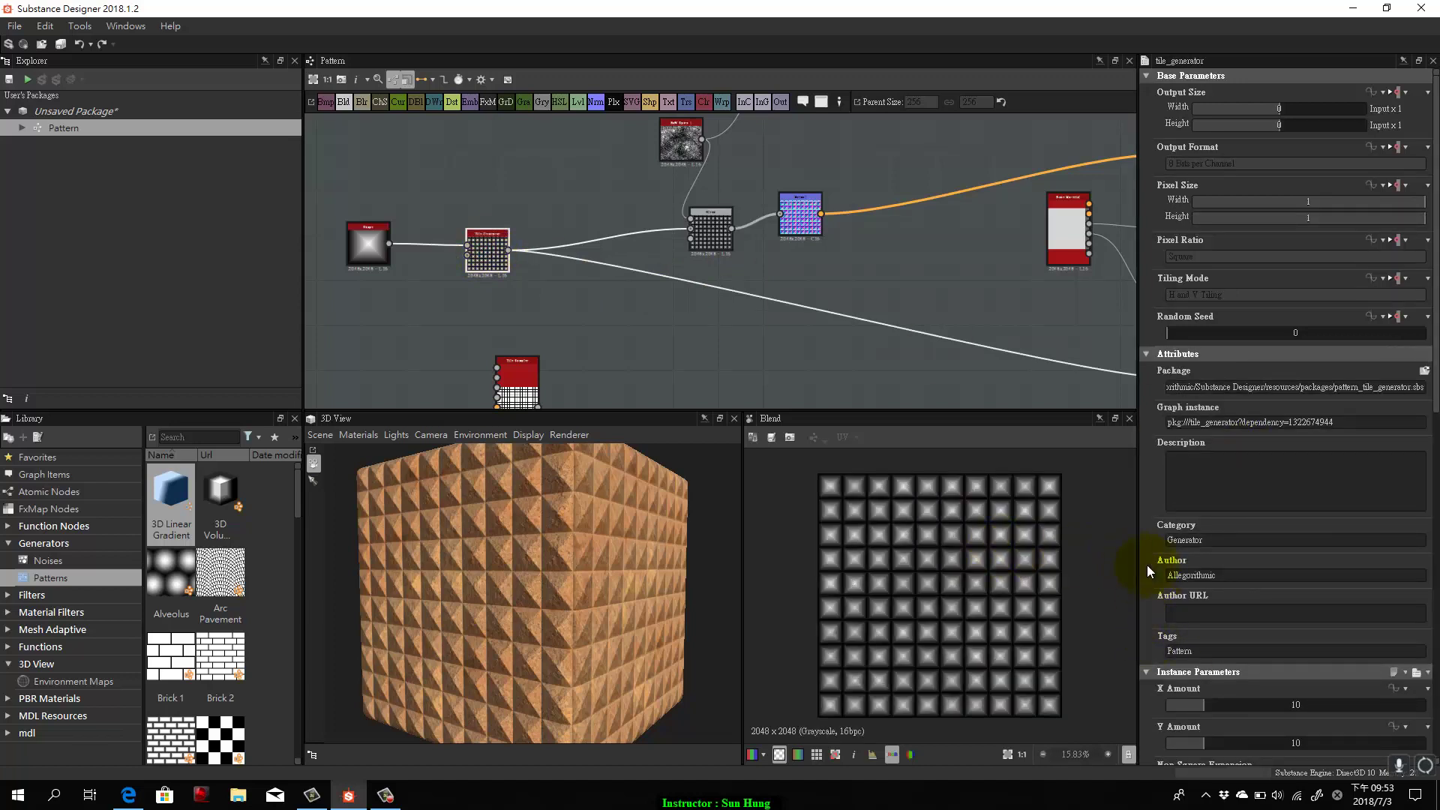
{"action": "scroll", "coordinate": [1370, 537], "scroll_direction": "down", "scroll_amount": 5}
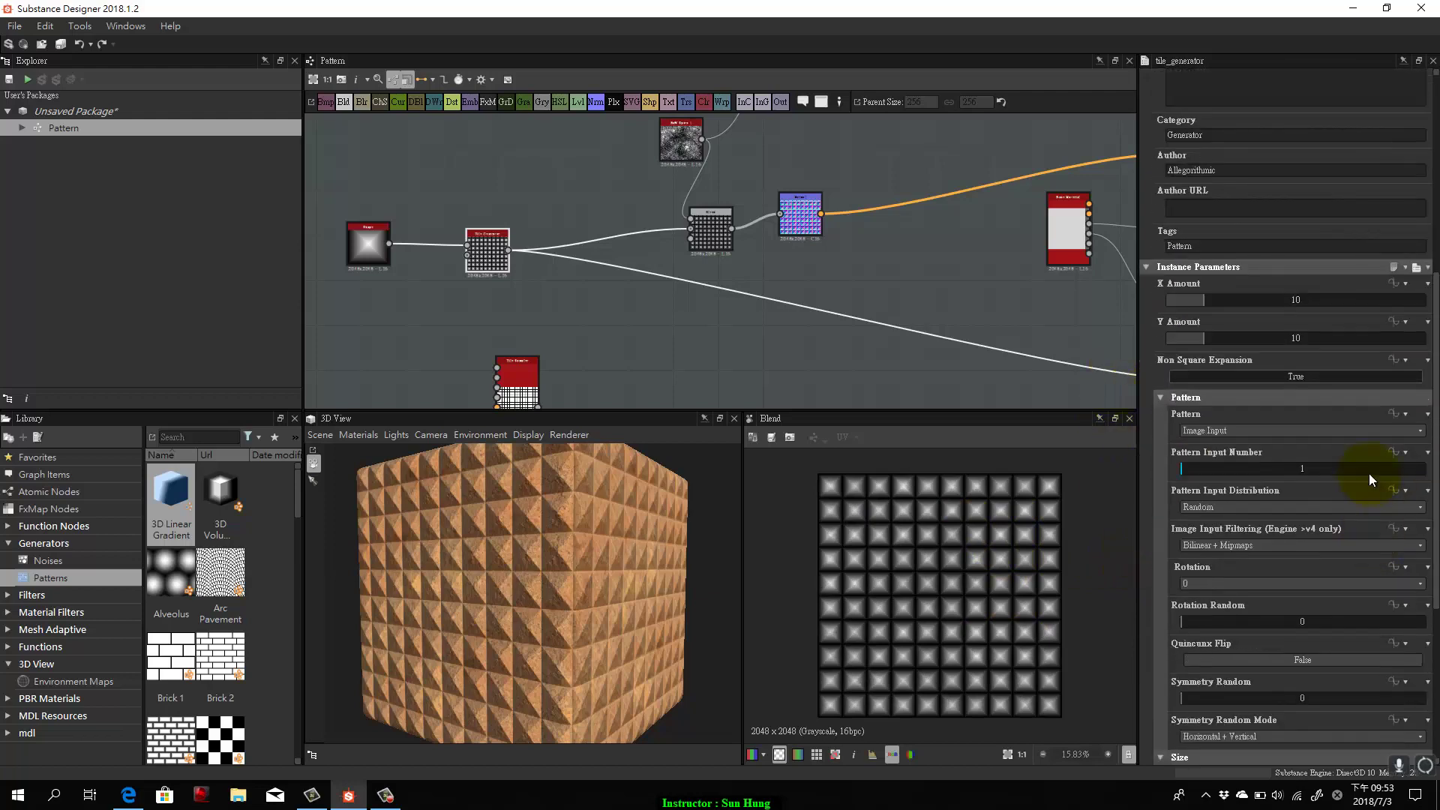
{"action": "scroll", "coordinate": [1369, 474], "scroll_direction": "down", "scroll_amount": 2}
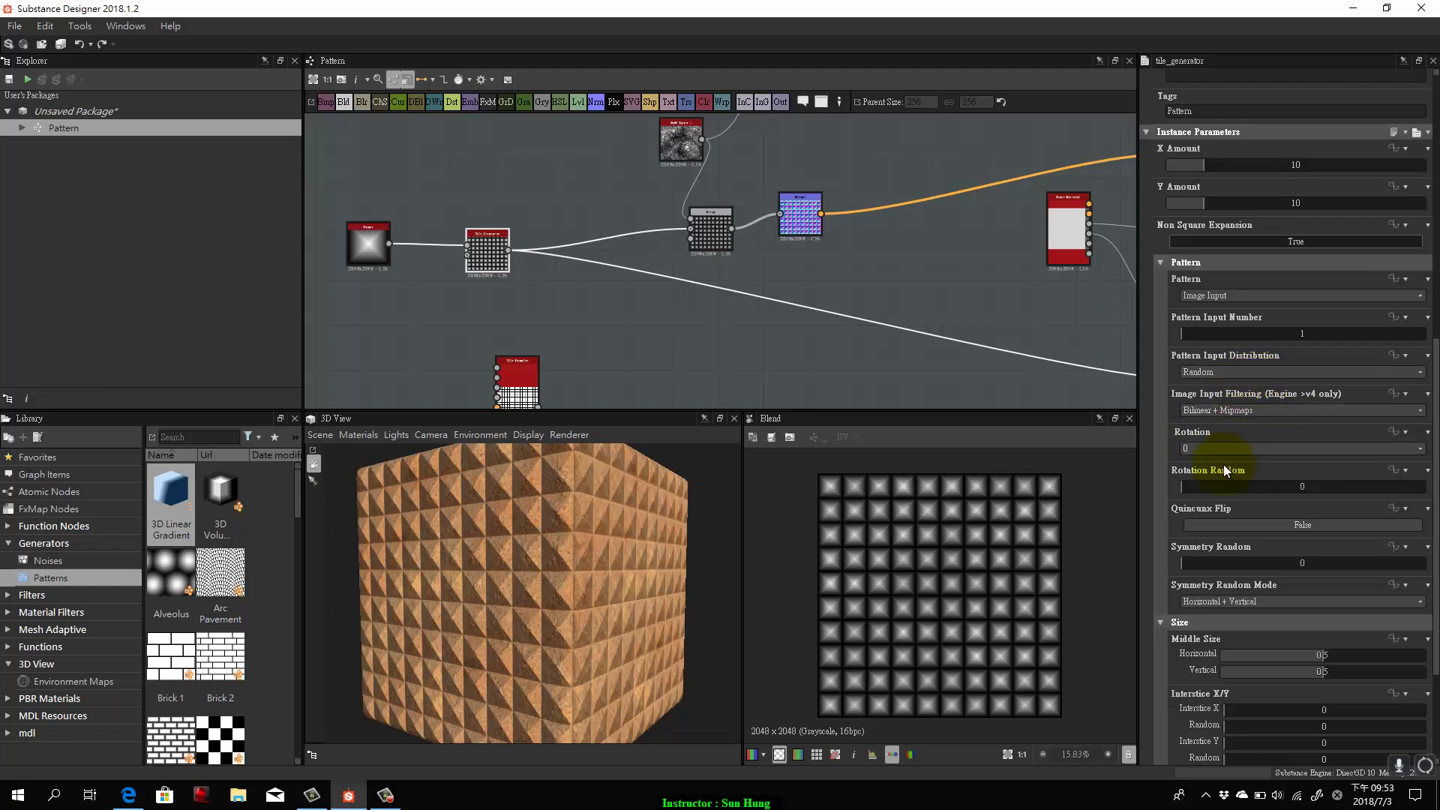
{"action": "scroll", "coordinate": [1276, 555], "scroll_direction": "down", "scroll_amount": 3}
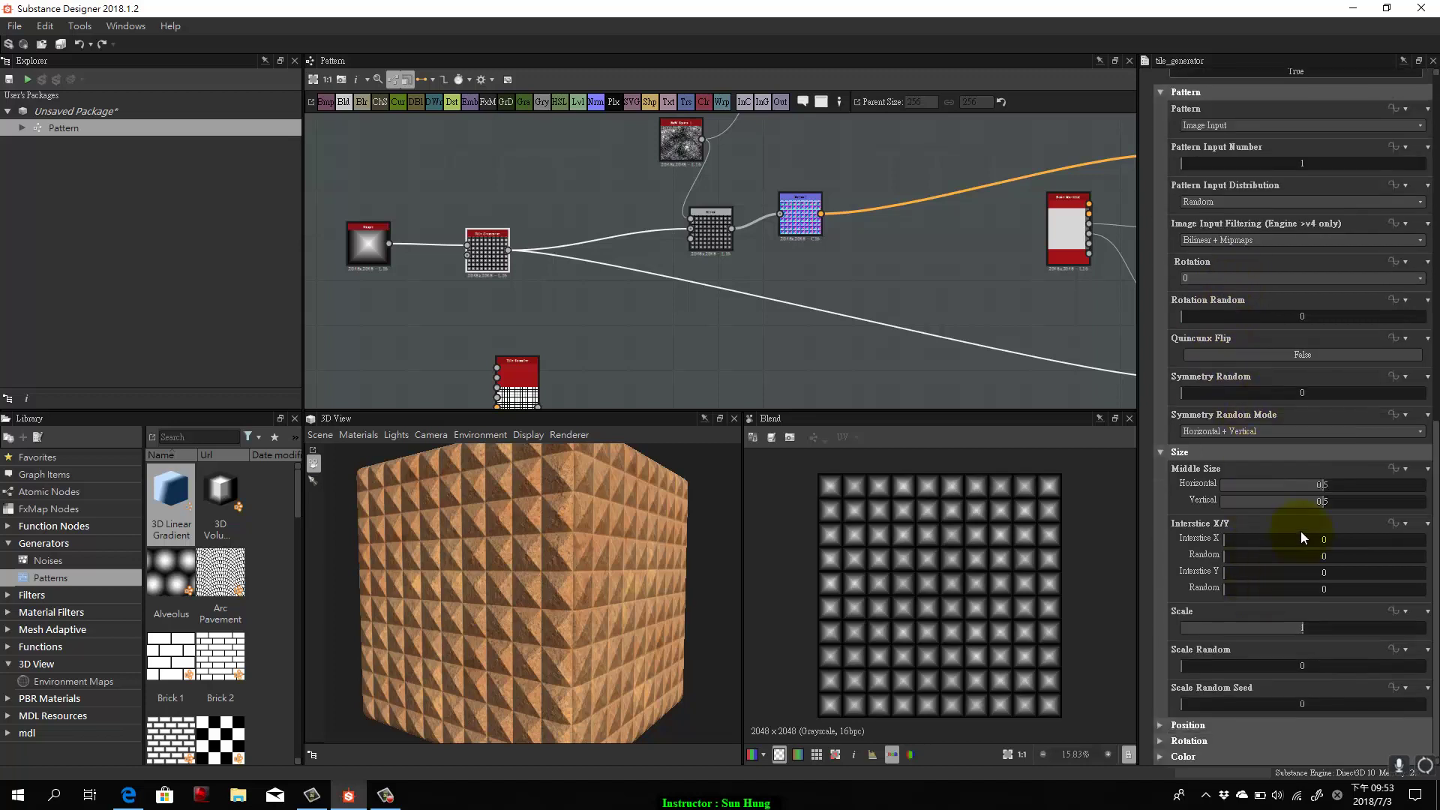
{"action": "left_click_drag", "start_coordinate": [1230, 557], "coordinate": [1274, 579]}
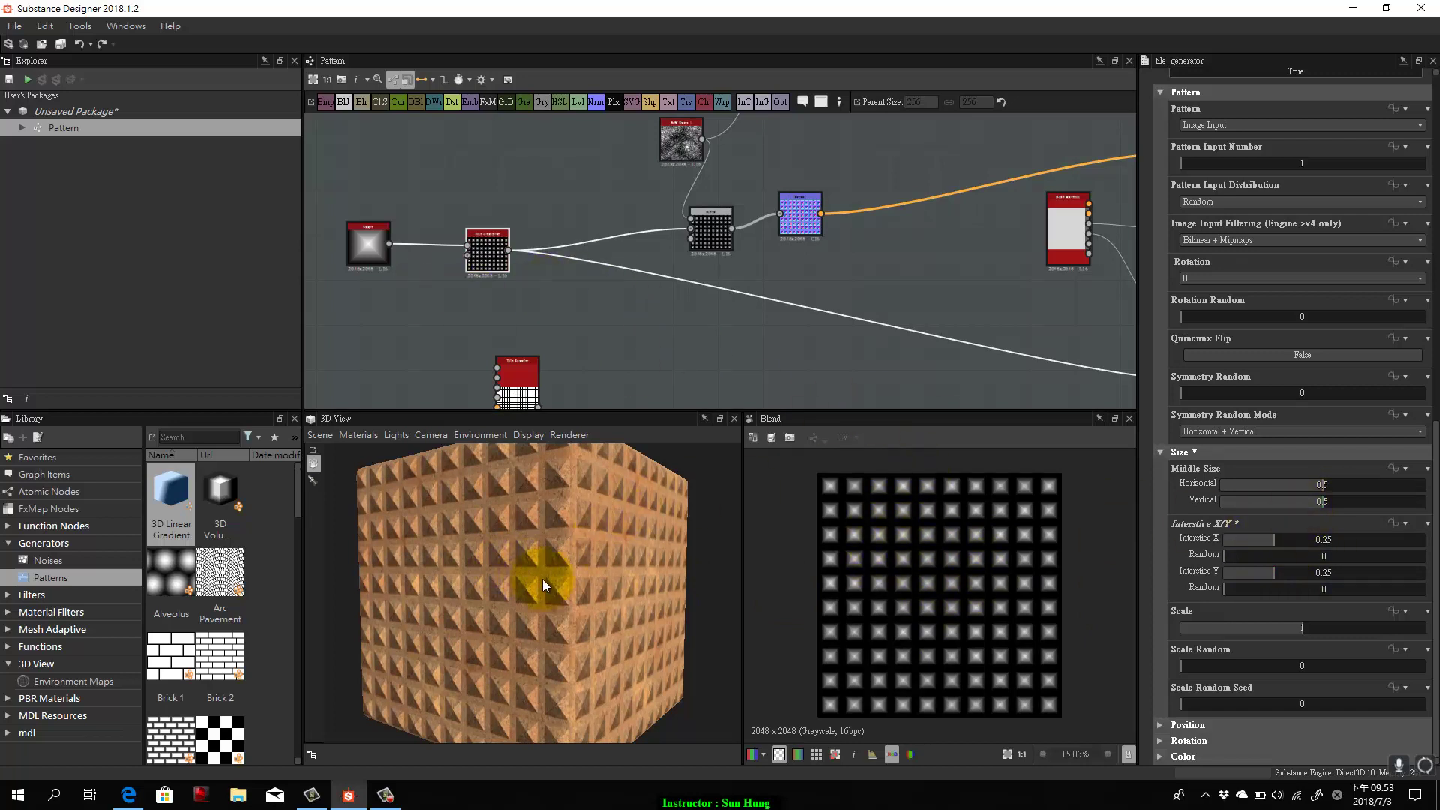
{"action": "left_click_drag", "start_coordinate": [543, 579], "coordinate": [551, 622]}
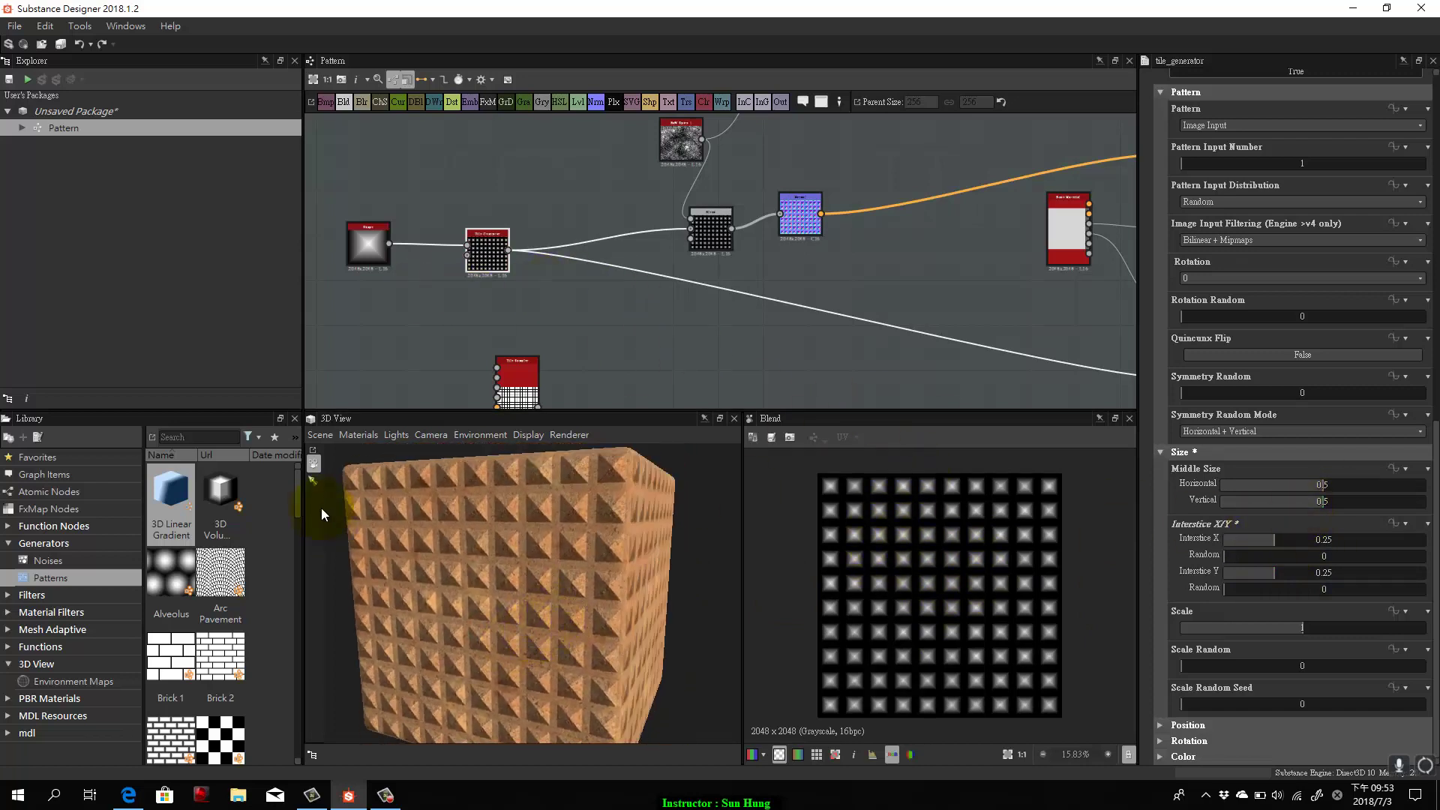
Open the settings of the 3D view's default material, set the height Scale to 1.8, and inspect the displaced cube.
{"action": "left_click", "coordinate": [357, 435]}
{"action": "mouse_move", "coordinate": [388, 459]}
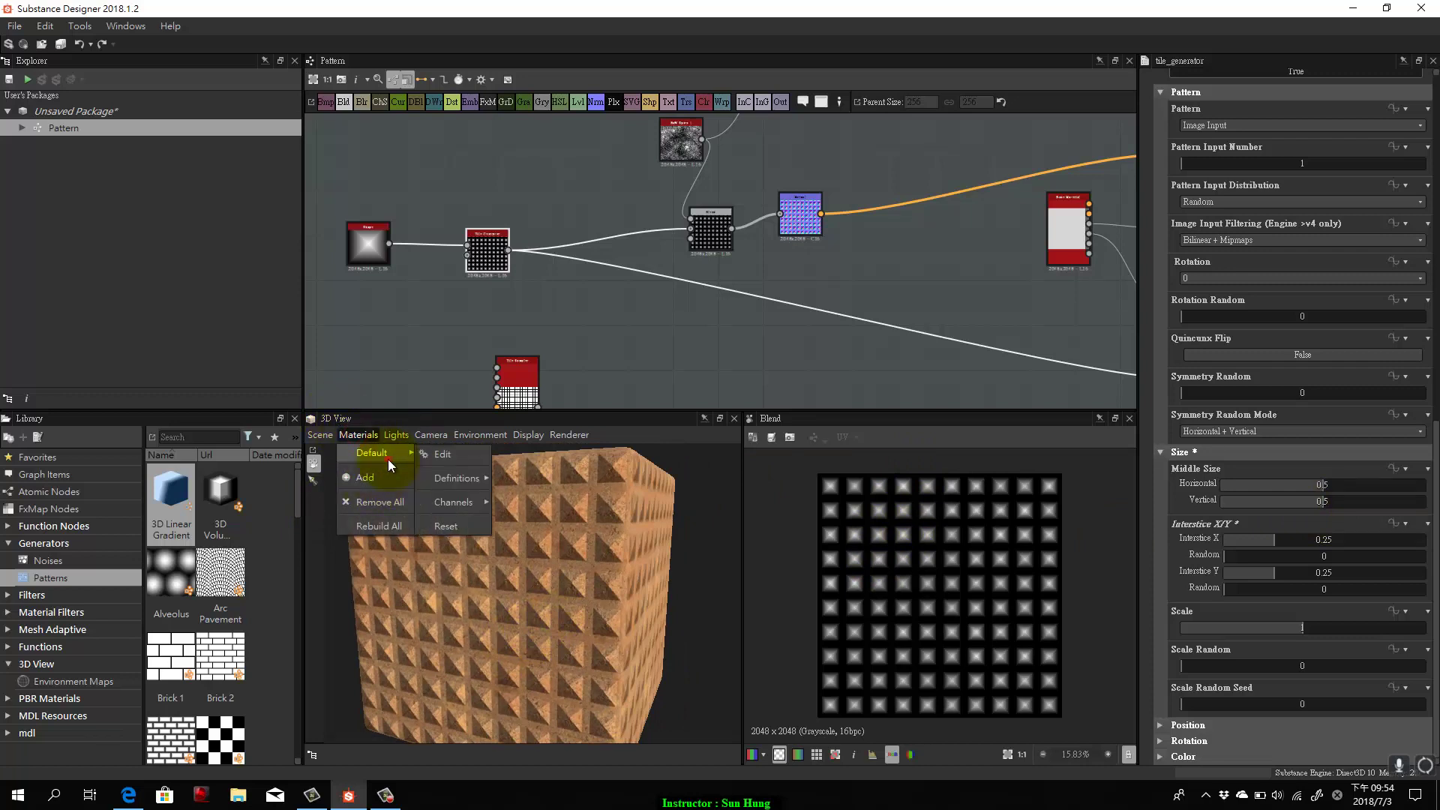
{"action": "mouse_move", "coordinate": [472, 480]}
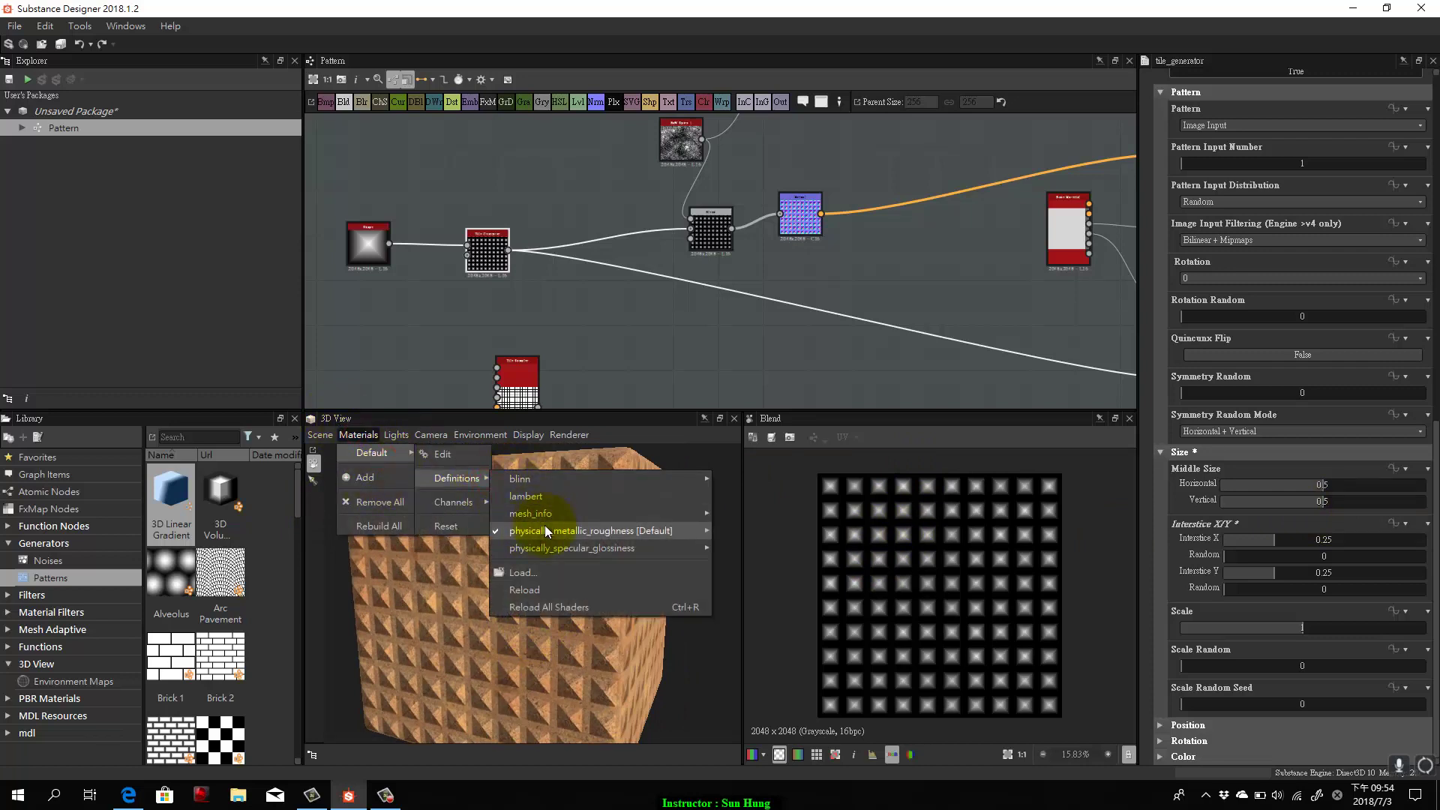
{"action": "mouse_move", "coordinate": [544, 525]}
{"action": "left_click", "coordinate": [753, 551]}
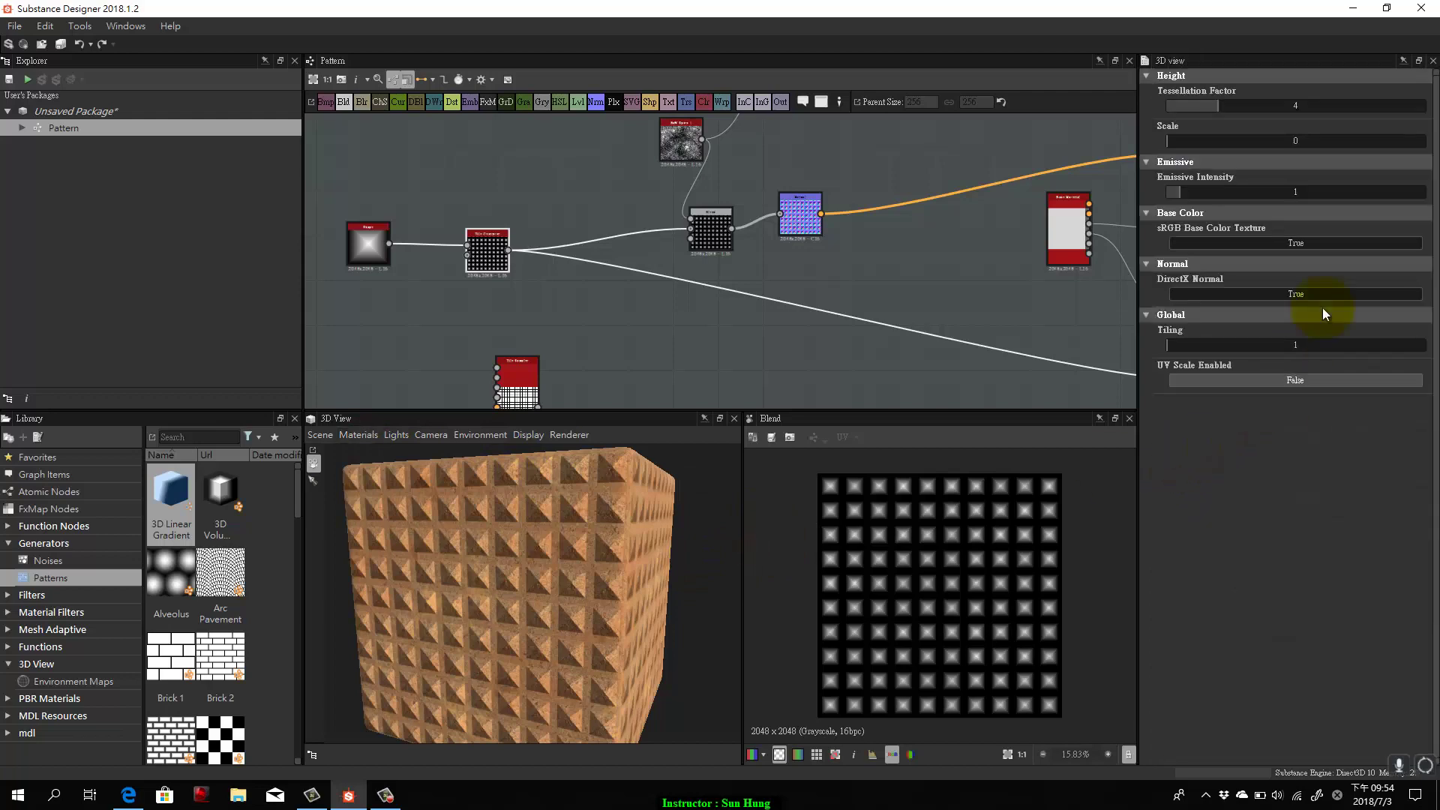
{"action": "left_click_drag", "start_coordinate": [1205, 142], "coordinate": [1213, 145]}
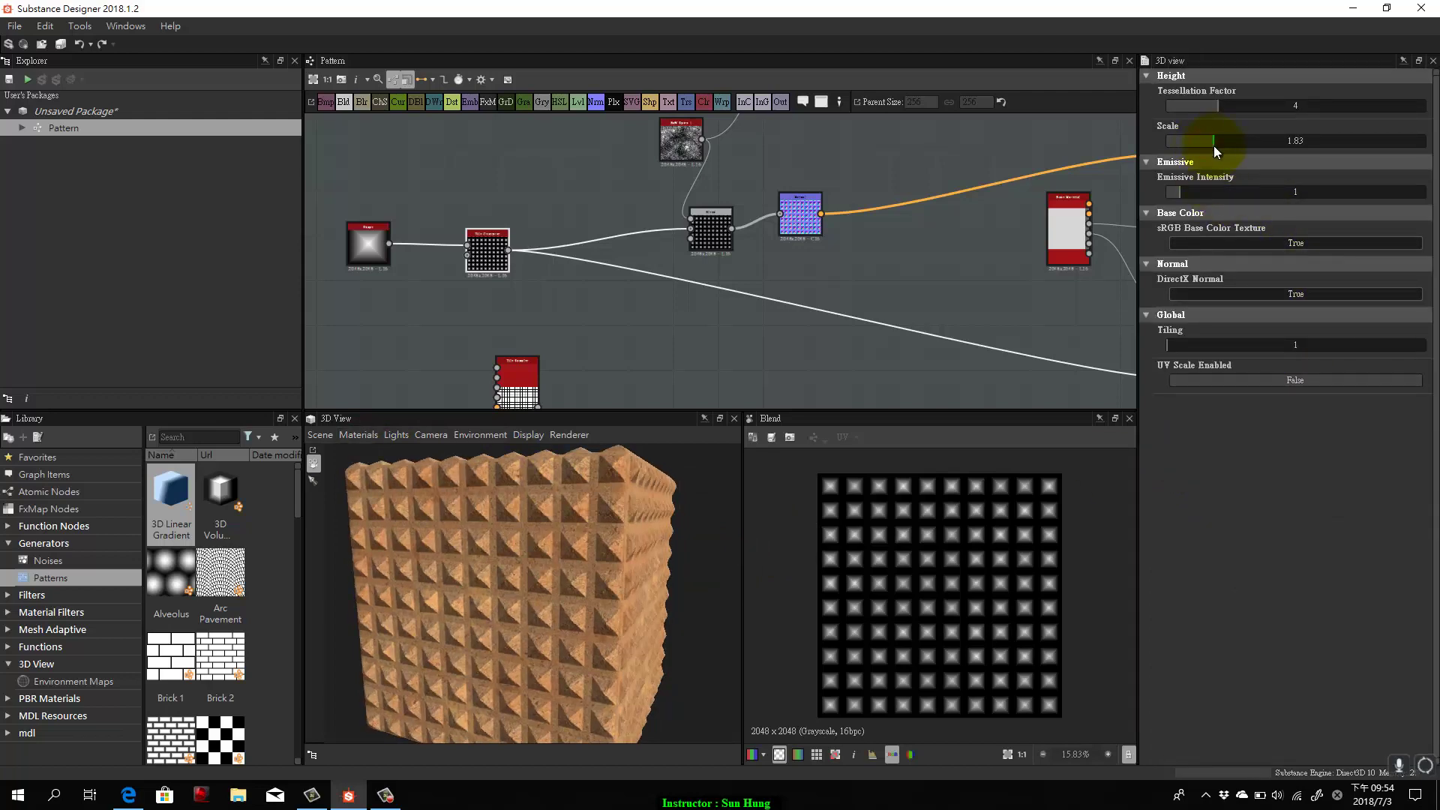
{"action": "left_click_drag", "start_coordinate": [596, 581], "coordinate": [708, 533]}
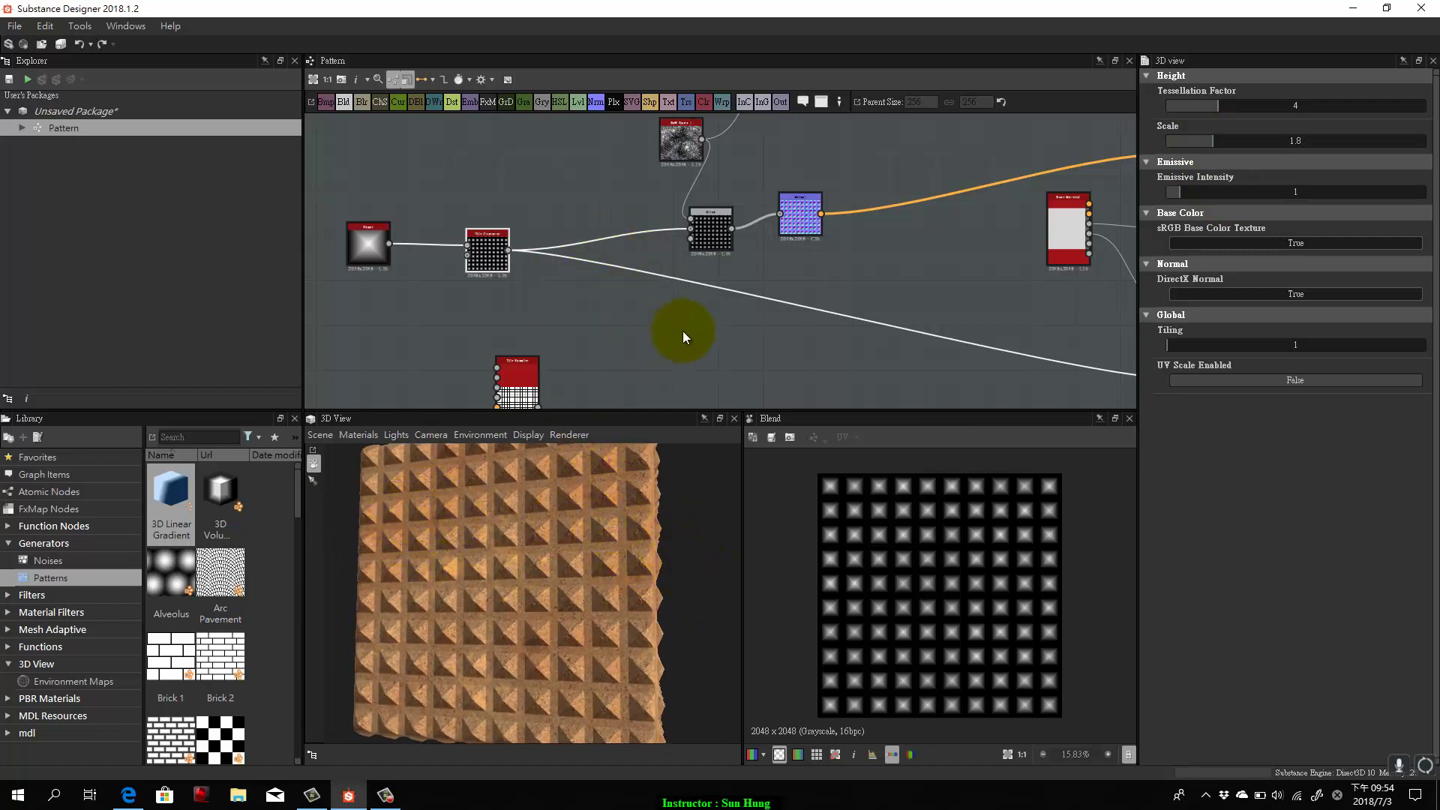
Move the noise node aside and add a Uniform Color node below the Tile Generator in Grayscale mode with an output value of 51.
{"action": "left_click_drag", "start_coordinate": [654, 282], "coordinate": [568, 218]}
{"action": "left_click_drag", "start_coordinate": [761, 180], "coordinate": [824, 89]}
{"action": "right_click", "coordinate": [706, 327]}
{"action": "left_click", "coordinate": [628, 327]}
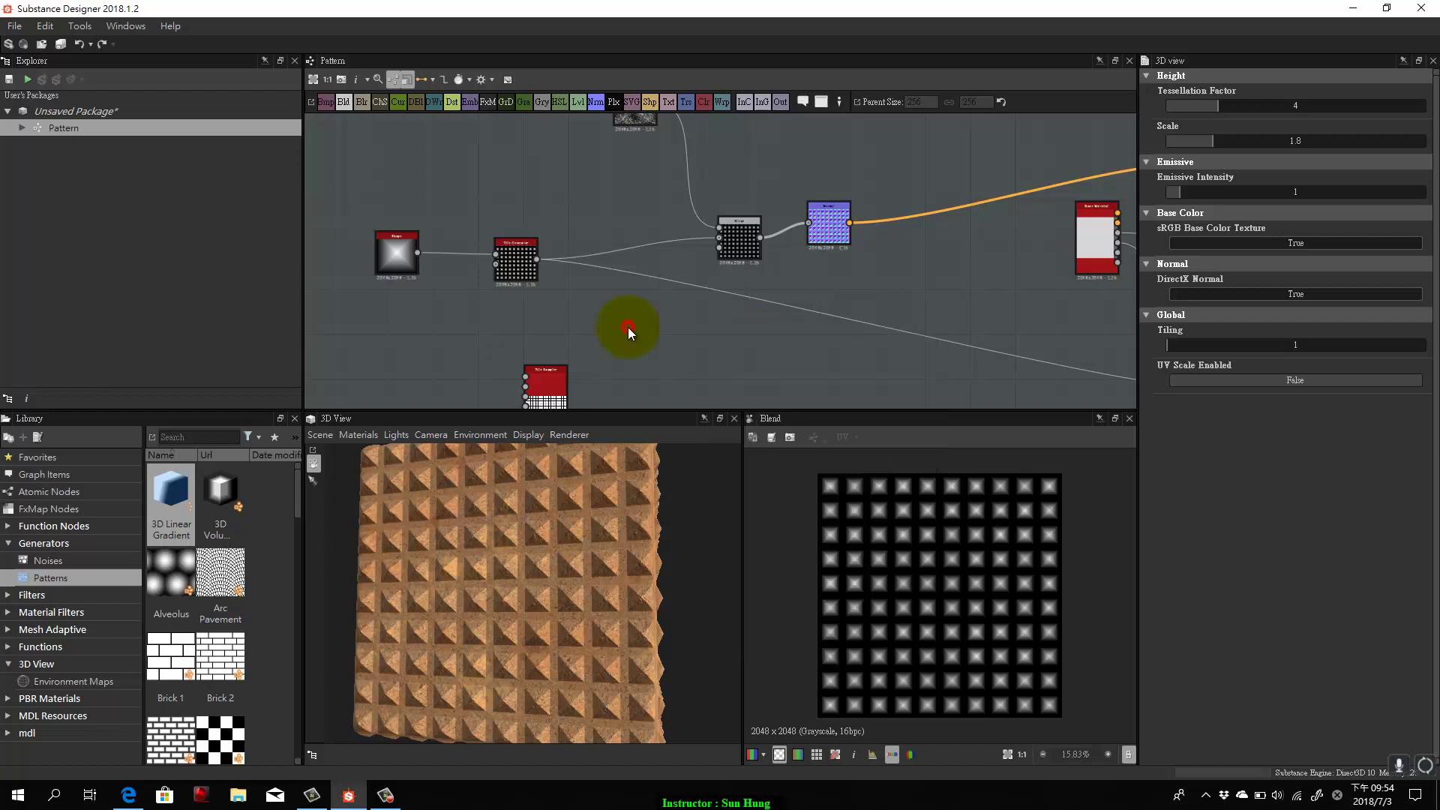
{"action": "key", "text": "space"}
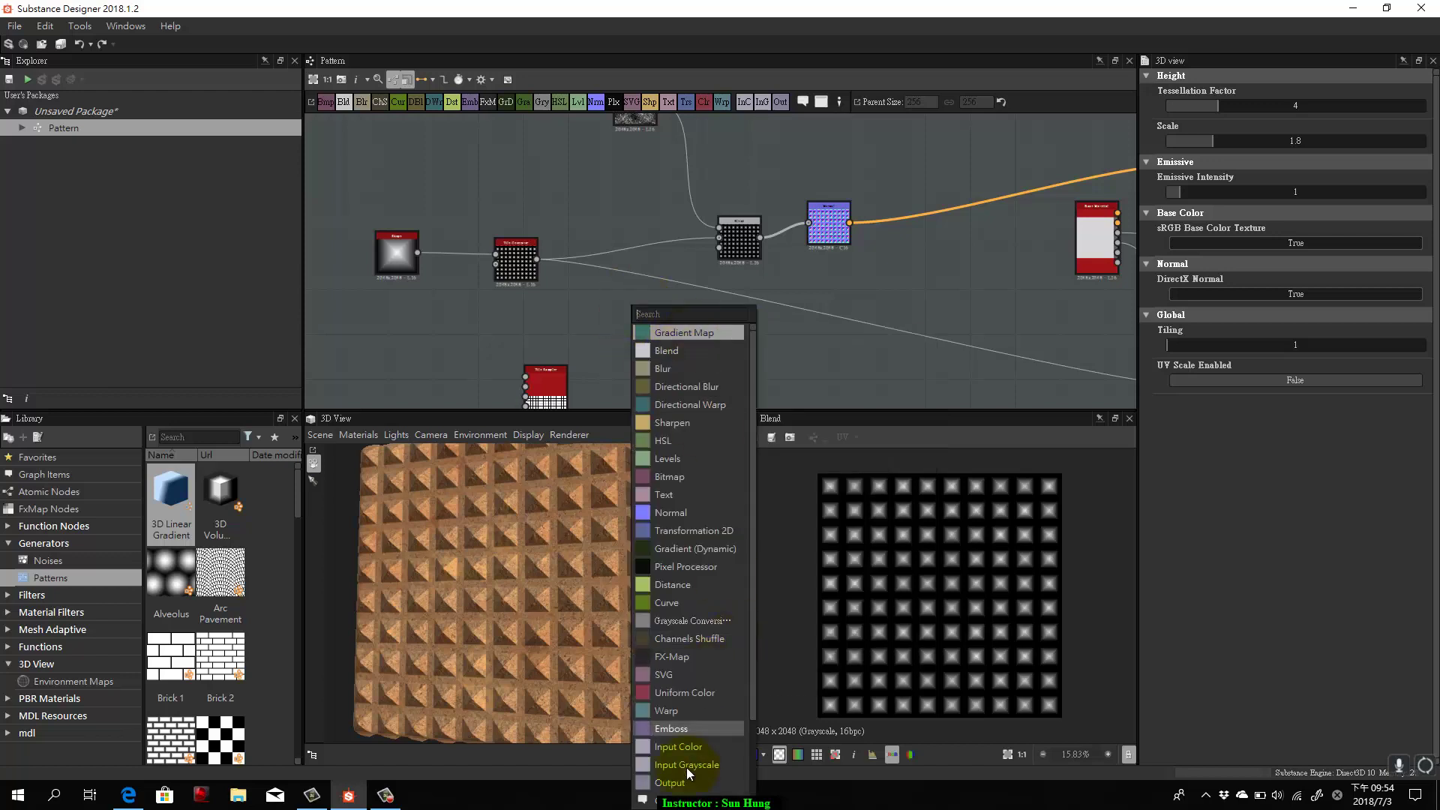
{"action": "left_click", "coordinate": [682, 694]}
{"action": "left_click_drag", "start_coordinate": [633, 325], "coordinate": [614, 336]}
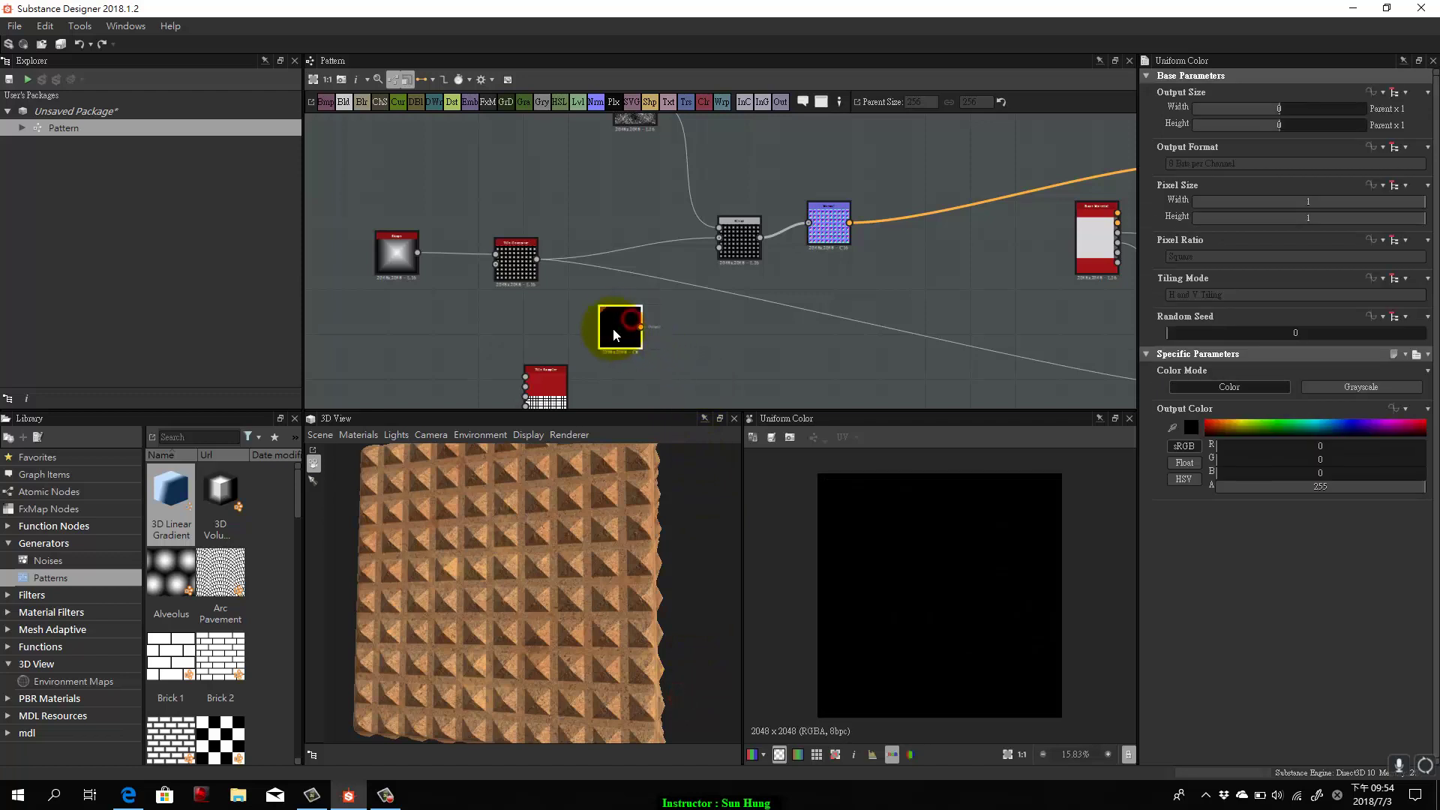
{"action": "mouse_move", "coordinate": [1249, 423]}
{"action": "left_mouse_down"}
{"action": "mouse_move", "coordinate": [1219, 426]}
{"action": "mouse_move", "coordinate": [1292, 422]}
{"action": "mouse_move", "coordinate": [1249, 426]}
{"action": "left_mouse_up"}
{"action": "left_click", "coordinate": [1371, 387]}
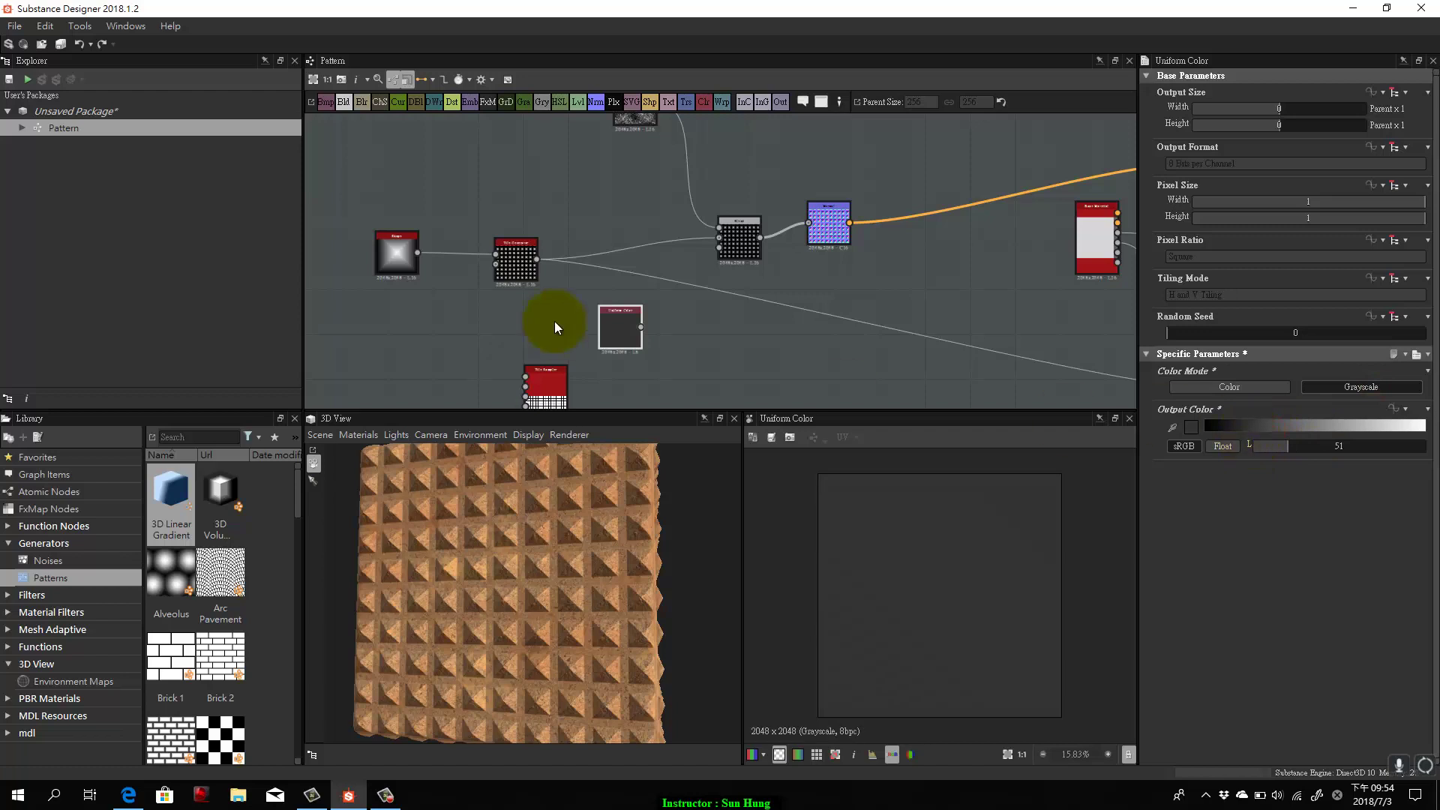
Add a new Blend node beside the Uniform Color node.
{"action": "left_click", "coordinate": [775, 346]}
{"action": "right_click", "coordinate": [725, 332]}
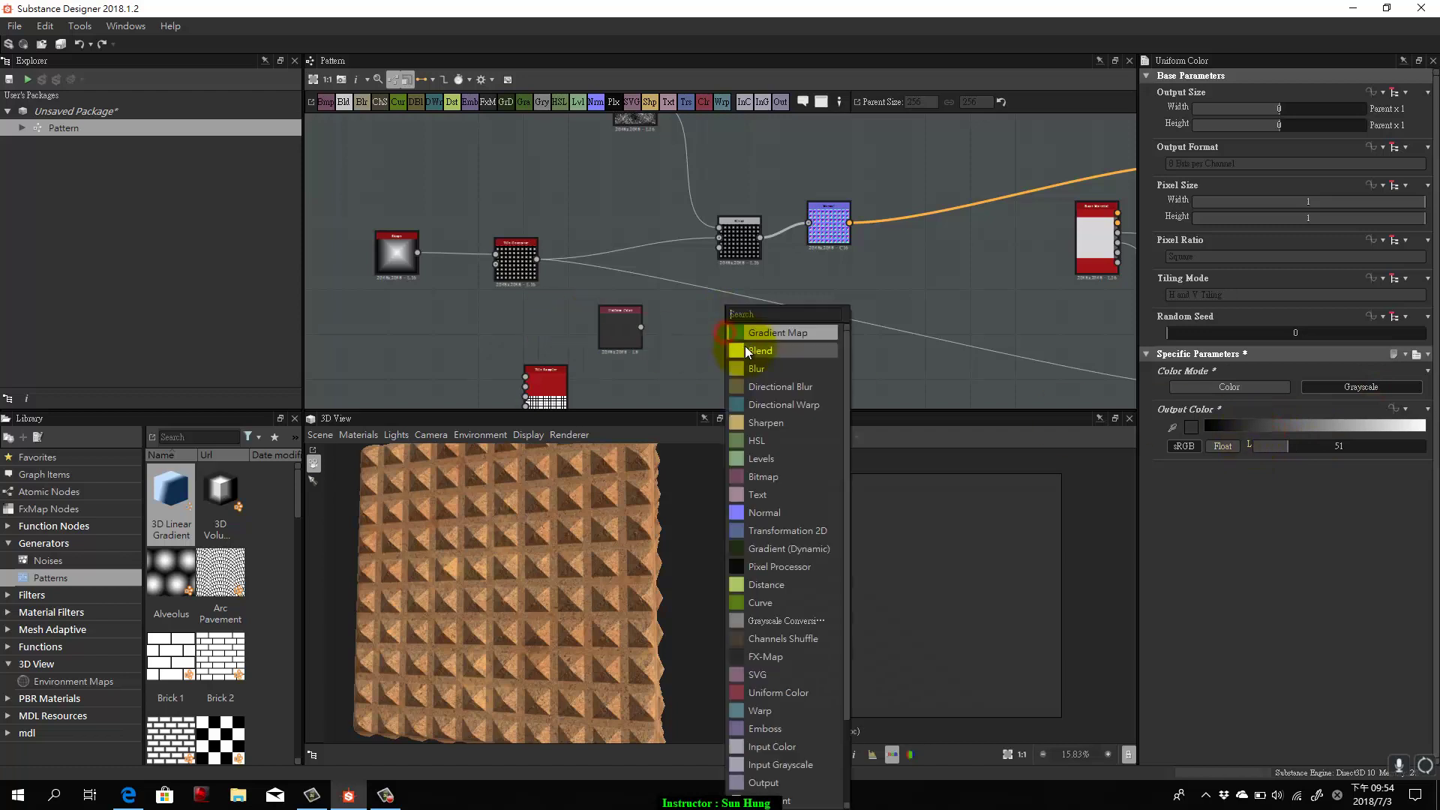
{"action": "left_click", "coordinate": [765, 354]}
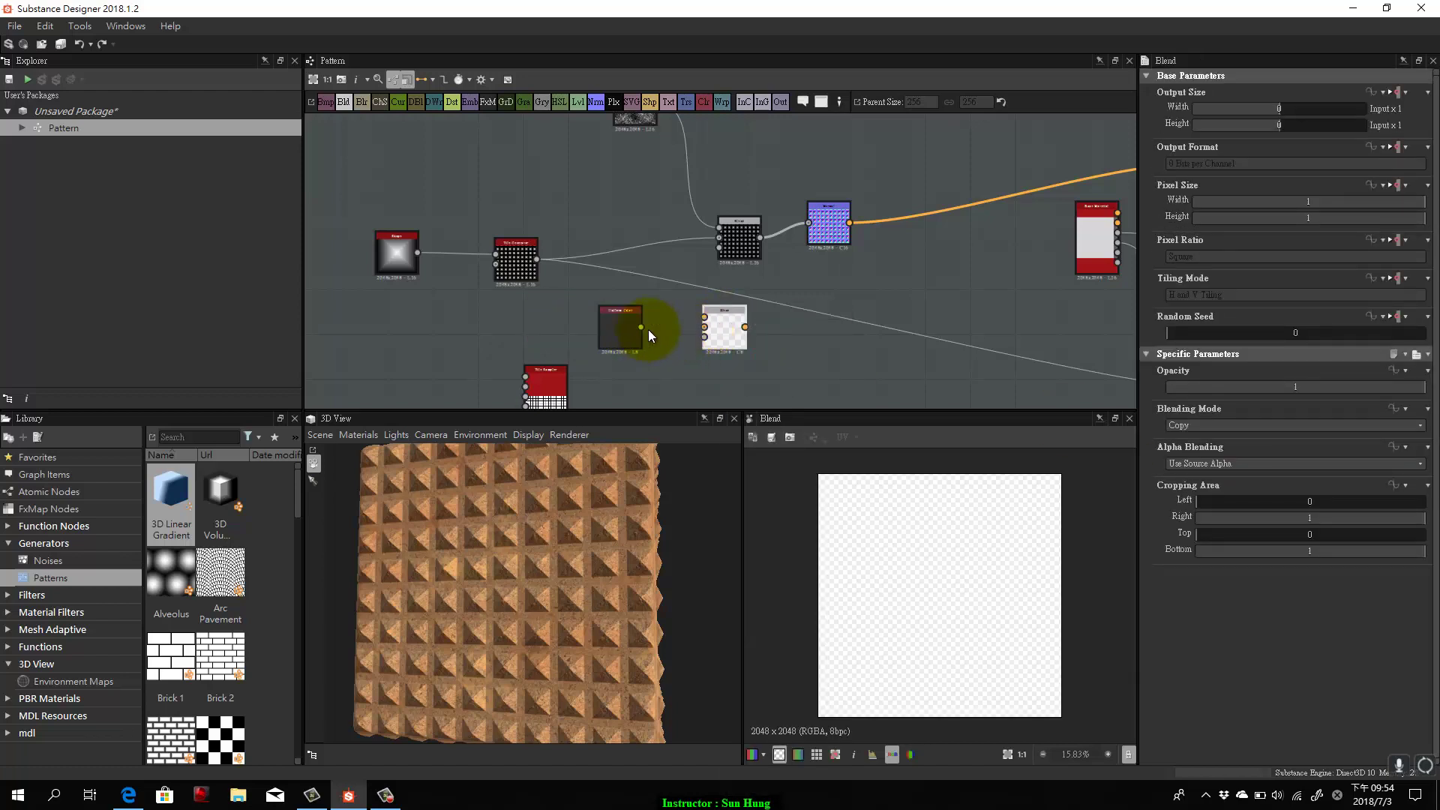
Move the Uniform Color node above the Tile Generator, then feed the Tile Generator into the new Blend's foreground and Uniform Color into its background.
{"action": "left_click", "coordinate": [631, 321]}
{"action": "left_click_drag", "start_coordinate": [610, 182], "coordinate": [611, 182]}
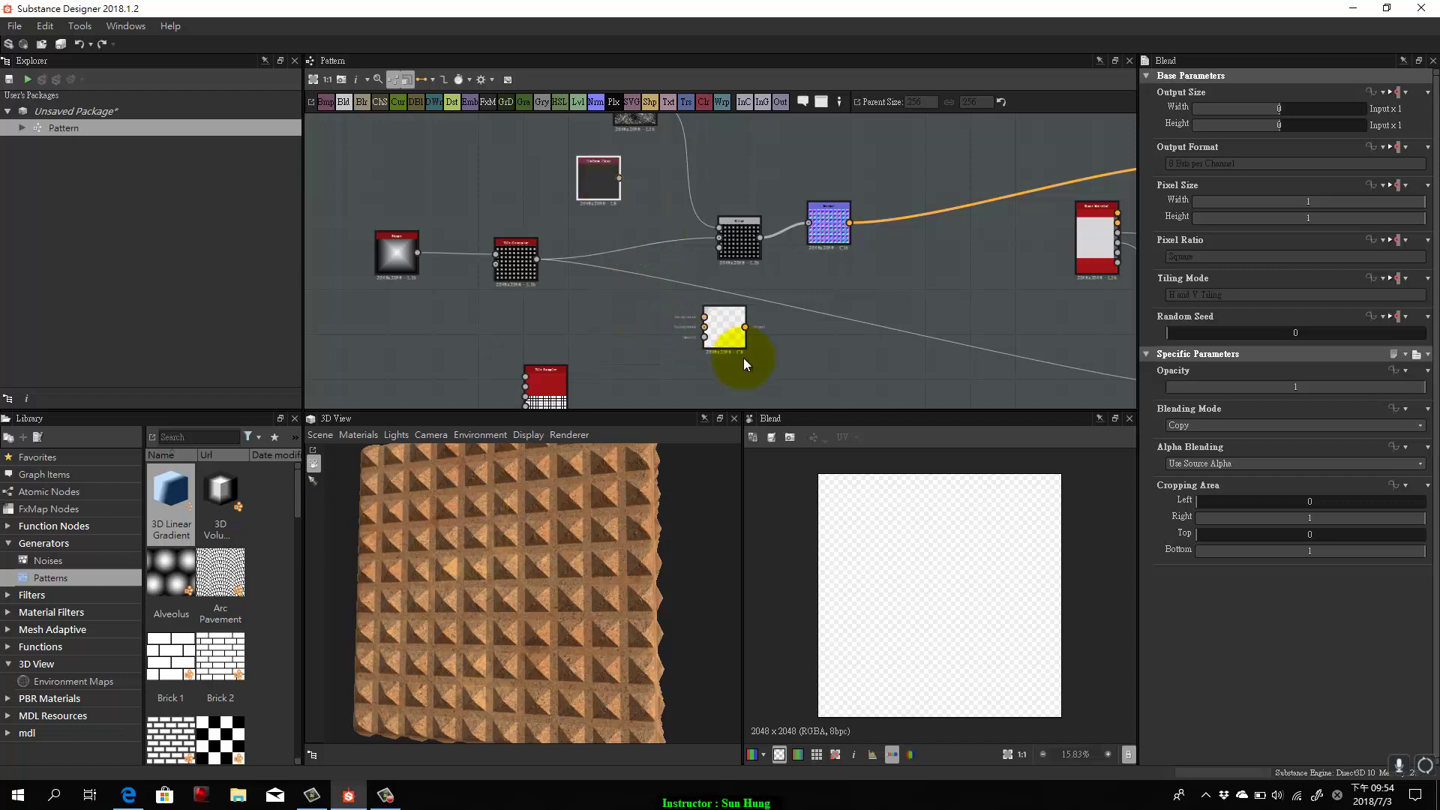
{"action": "left_click_drag", "start_coordinate": [719, 333], "coordinate": [672, 326]}
{"action": "left_click_drag", "start_coordinate": [536, 259], "coordinate": [660, 310]}
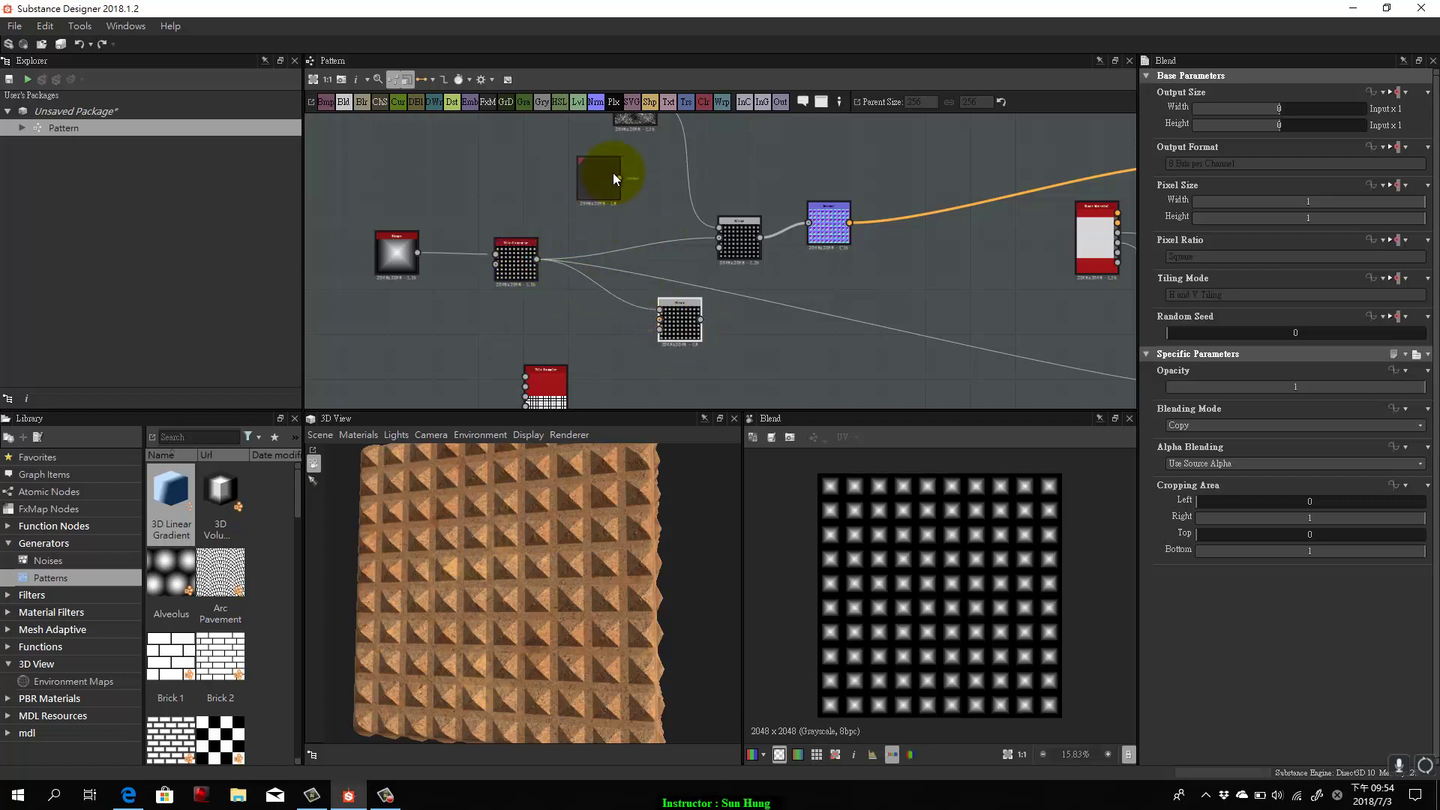
{"action": "left_click_drag", "start_coordinate": [618, 178], "coordinate": [661, 319]}
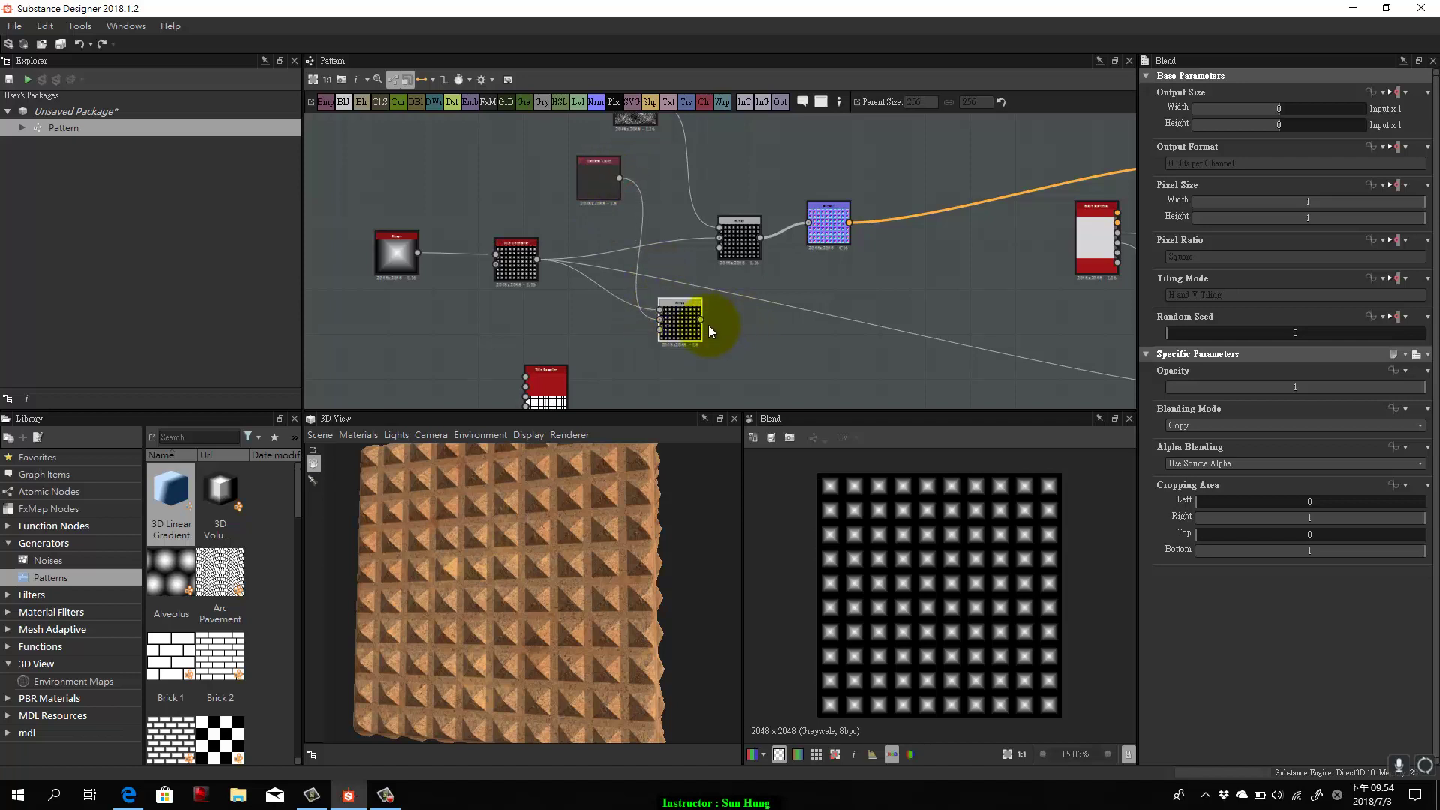
{"action": "double_click", "coordinate": [684, 320]}
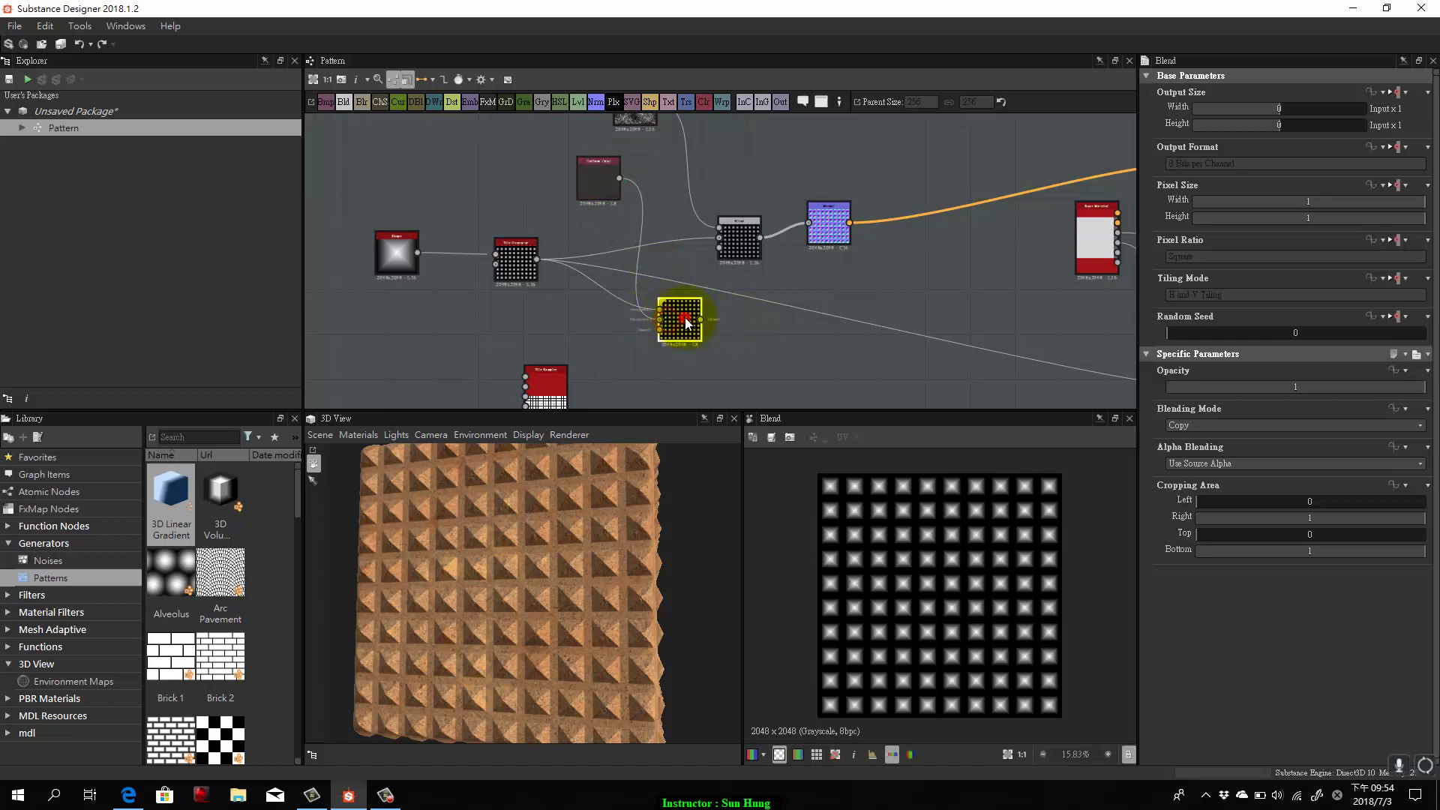
{"action": "left_click", "coordinate": [613, 287]}
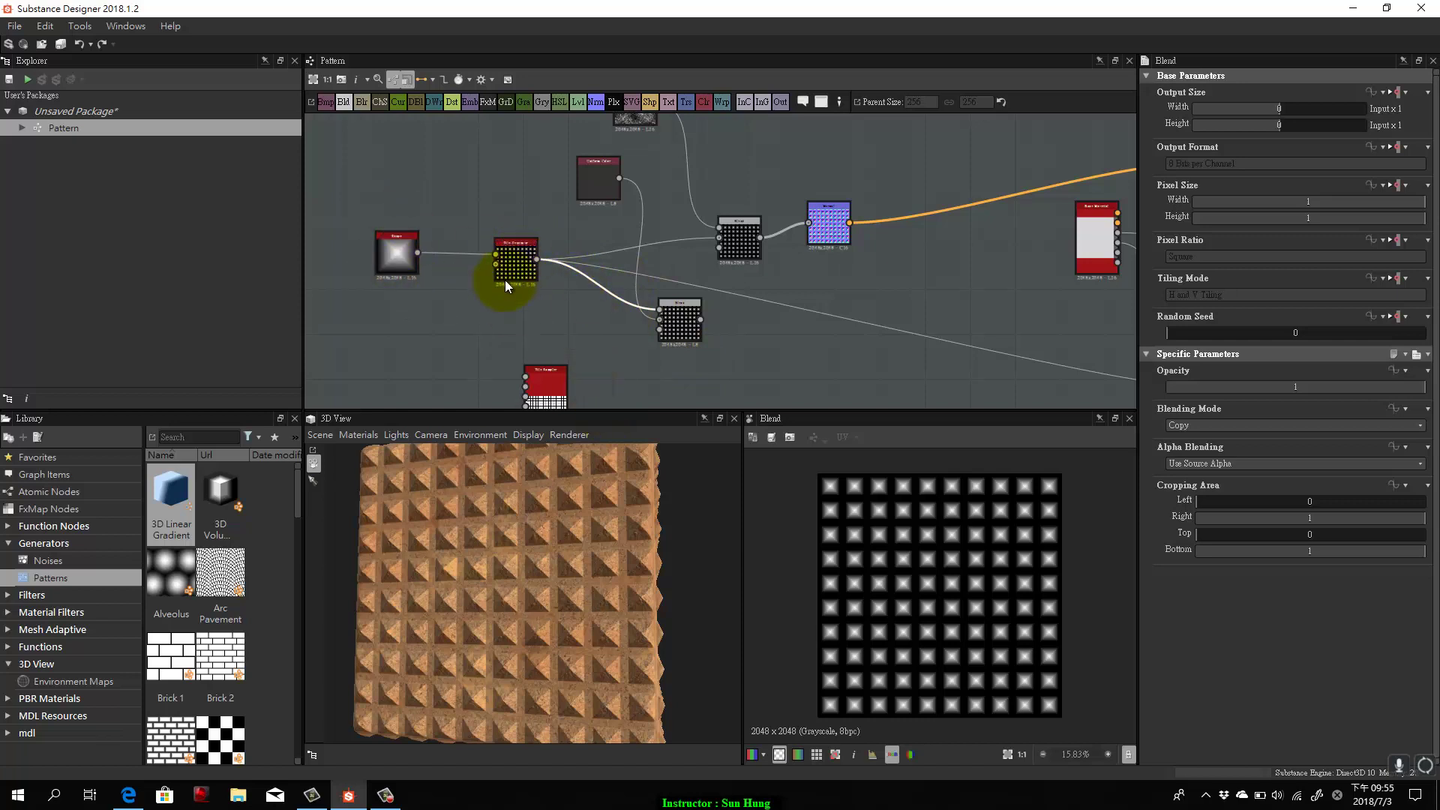
Duplicate the Tile Generator, place the copy below the original, and remove the copy's link from the Shape node.
{"action": "left_click_drag", "start_coordinate": [515, 272], "coordinate": [530, 272]}
{"action": "key", "text": "ctrl+c"}
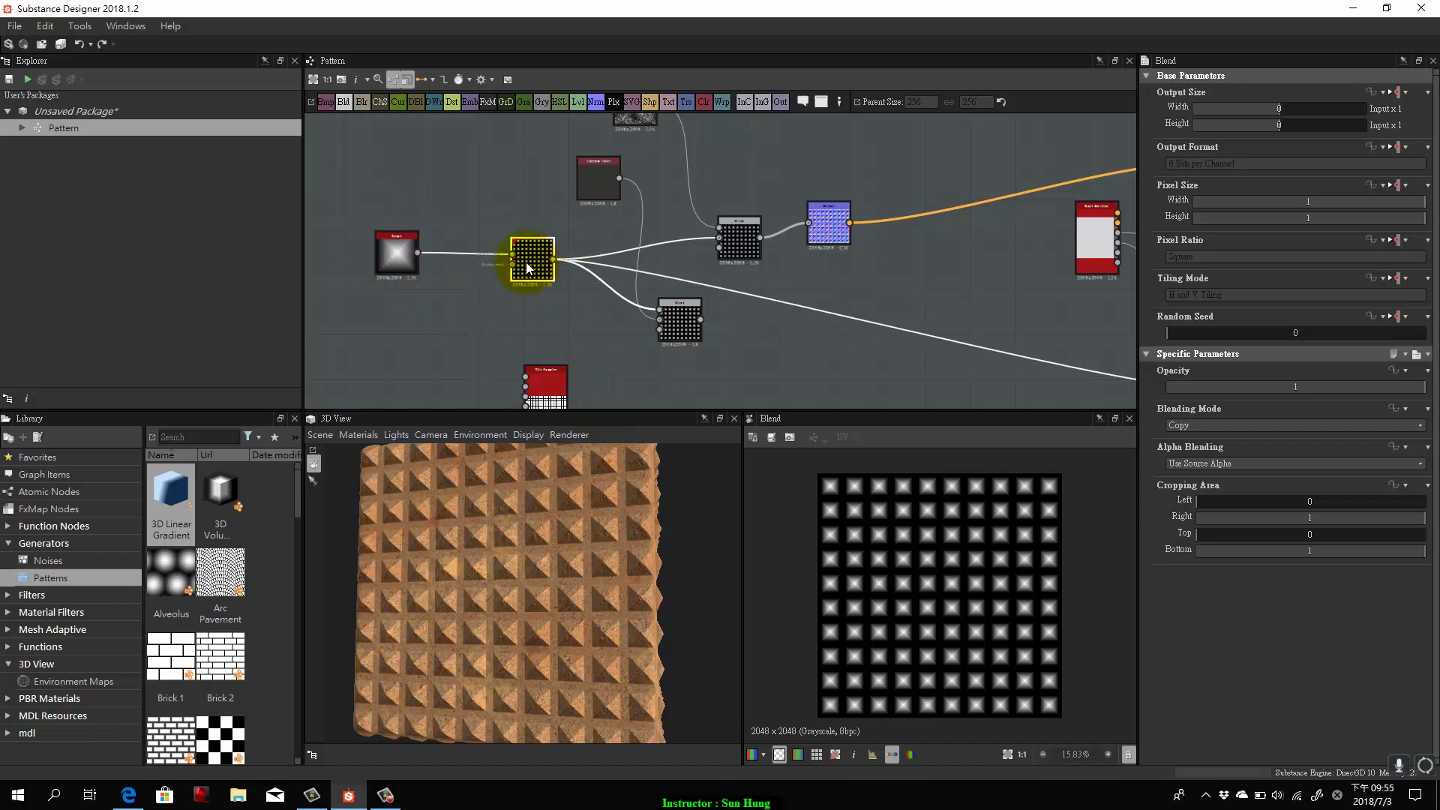
{"action": "key", "text": "ctrl+v"}
{"action": "left_click_drag", "start_coordinate": [718, 267], "coordinate": [507, 320]}
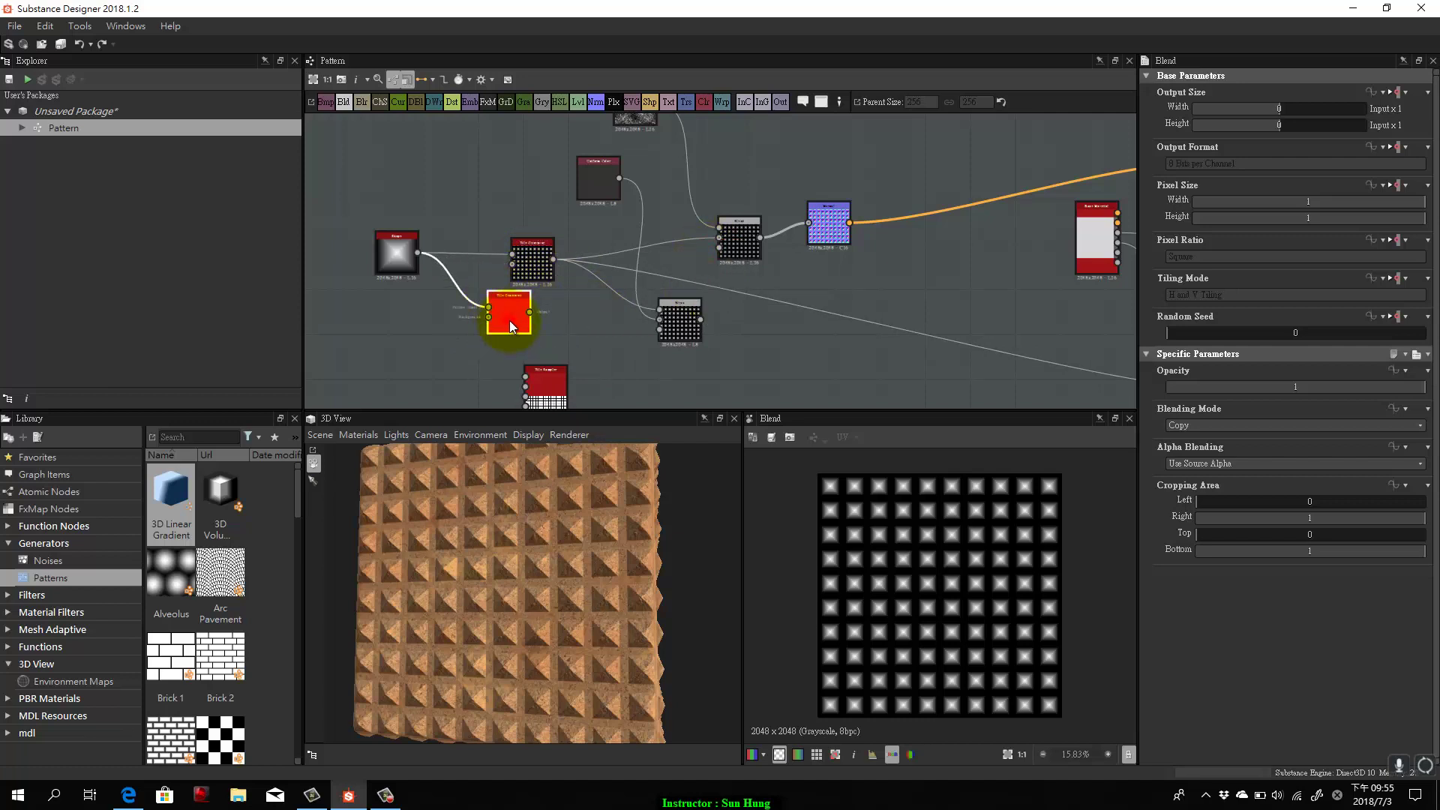
{"action": "left_click", "coordinate": [510, 321]}
{"action": "left_click_drag", "start_coordinate": [438, 303], "coordinate": [590, 339]}
{"action": "key", "text": "Delete"}
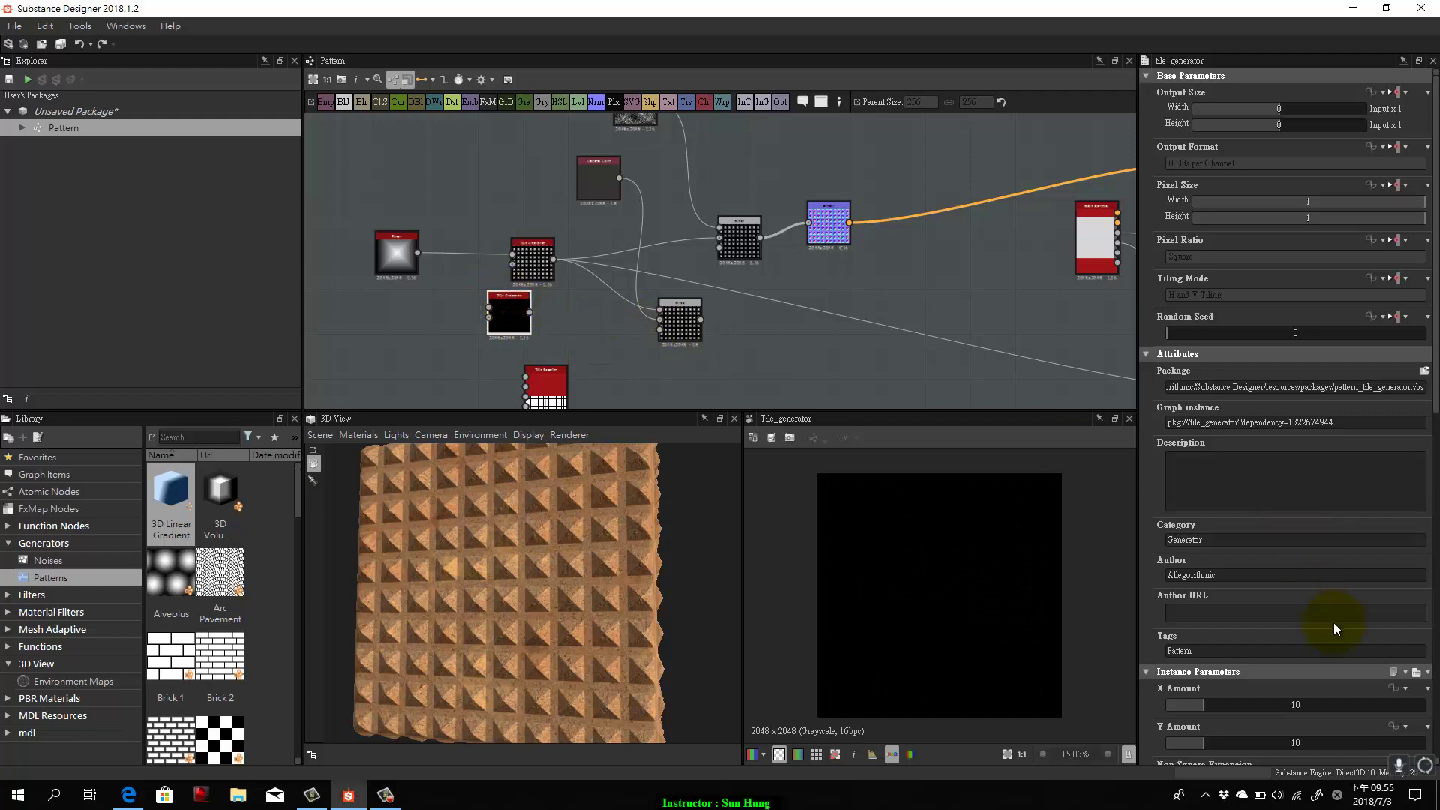
Set the duplicated Tile Generator's Pattern to Square, with Interstice X and Interstice Y at 0.25.
{"action": "scroll", "coordinate": [1394, 706], "scroll_direction": "down", "scroll_amount": 12}
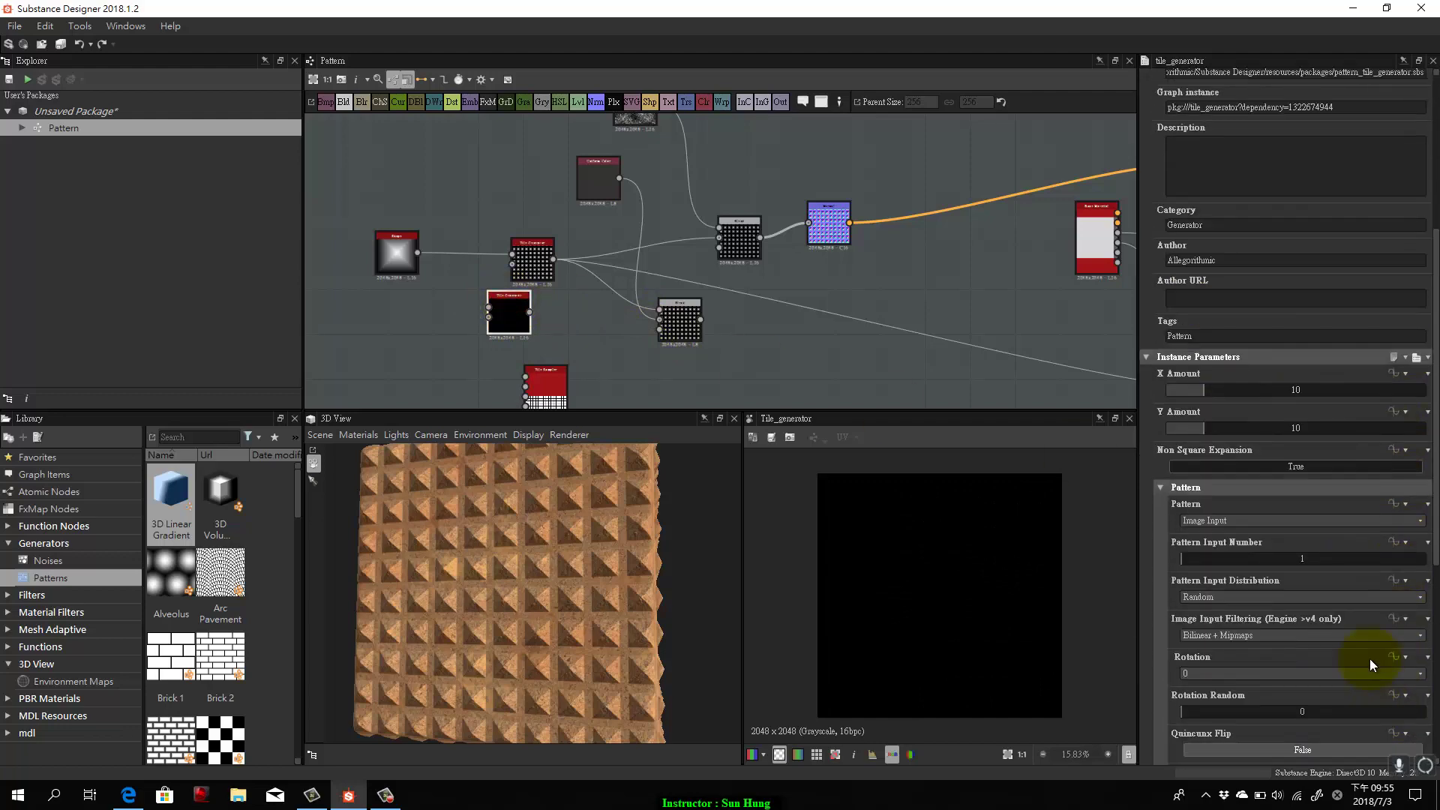
{"action": "scroll", "coordinate": [1370, 653], "scroll_direction": "down", "scroll_amount": 3}
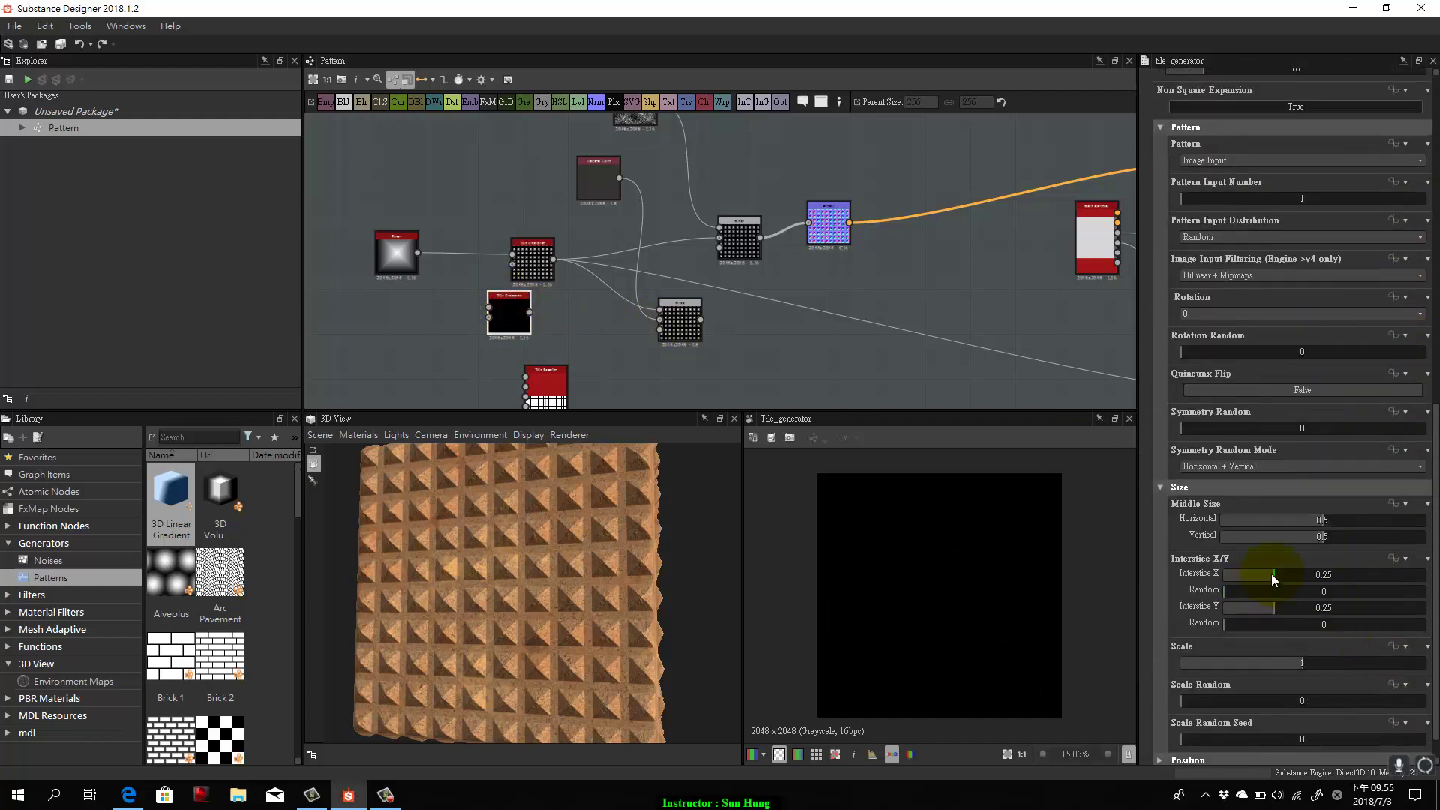
{"action": "left_click_drag", "start_coordinate": [1273, 578], "coordinate": [1212, 606]}
{"action": "left_click", "coordinate": [1272, 606]}
{"action": "scroll", "coordinate": [1259, 521], "scroll_direction": "up", "scroll_amount": 2}
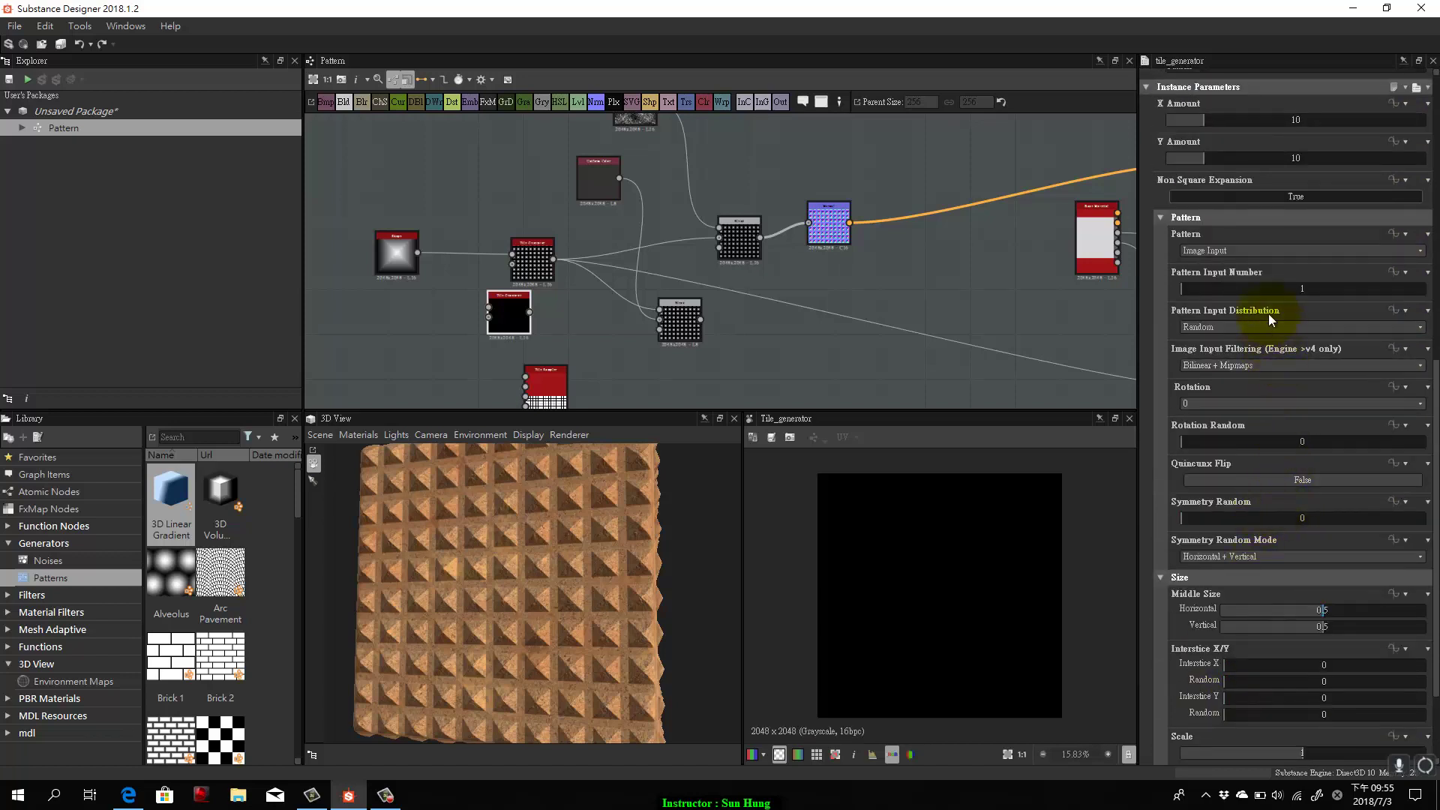
{"action": "left_click", "coordinate": [1282, 250]}
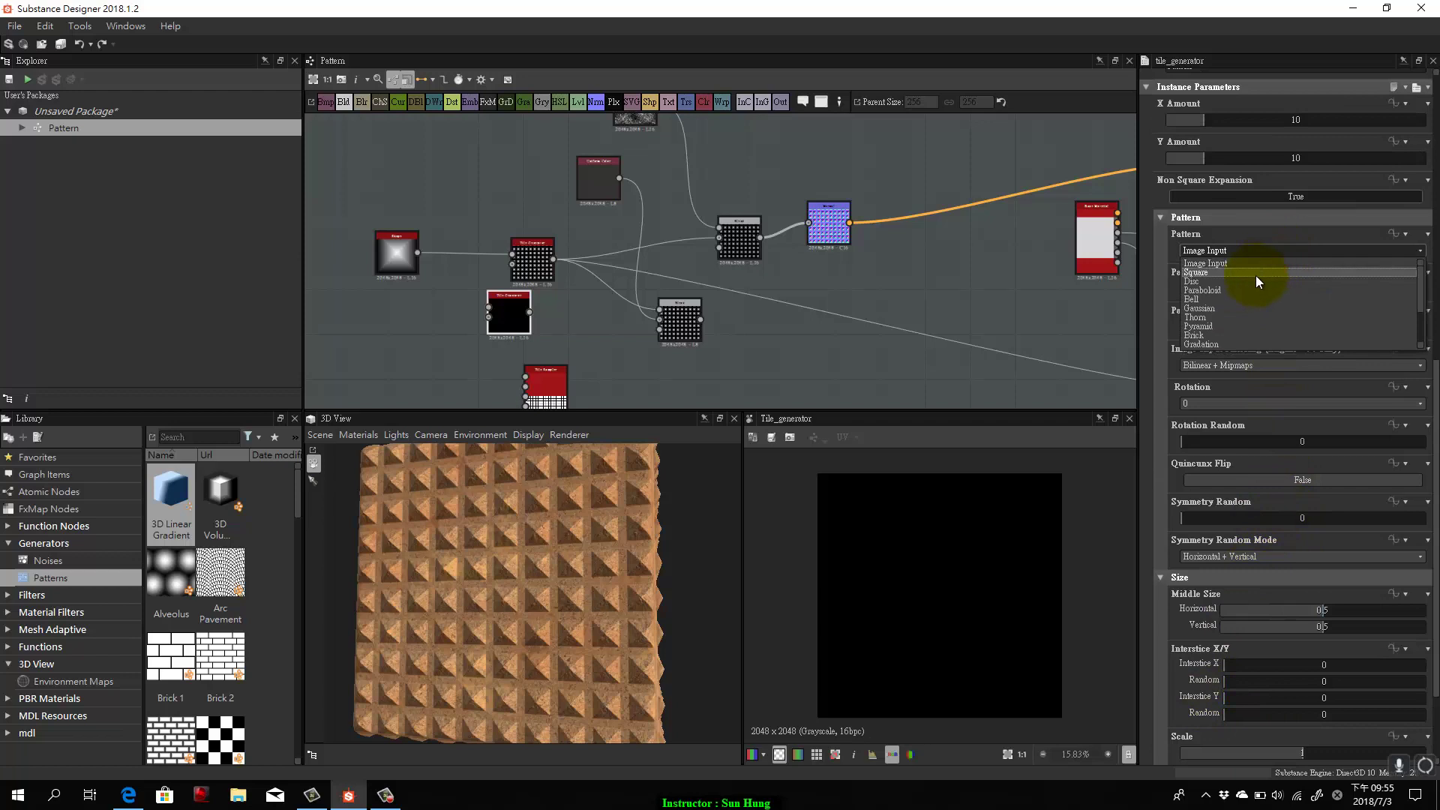
{"action": "left_click", "coordinate": [1257, 274]}
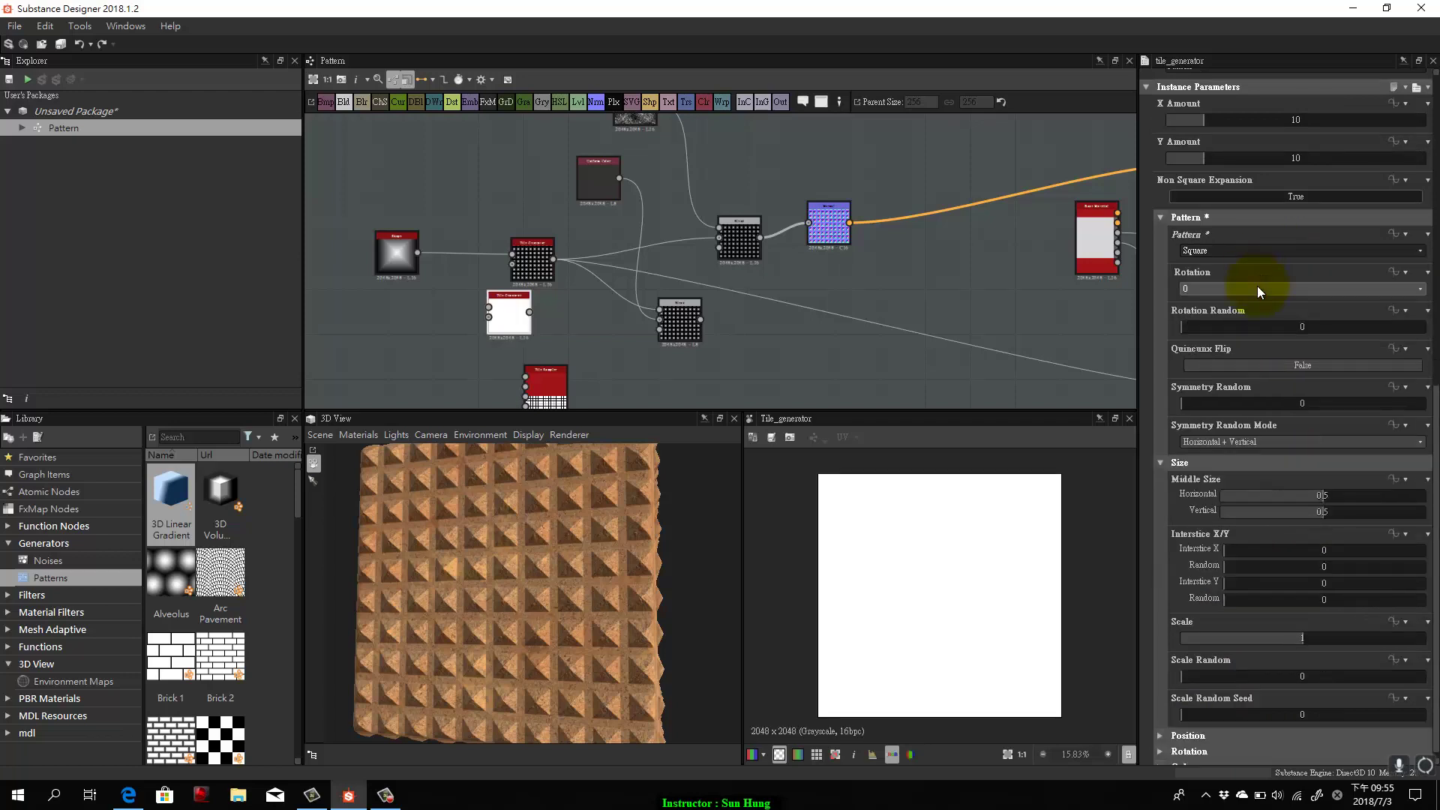
{"action": "scroll", "coordinate": [1250, 627], "scroll_direction": "down", "scroll_amount": 1}
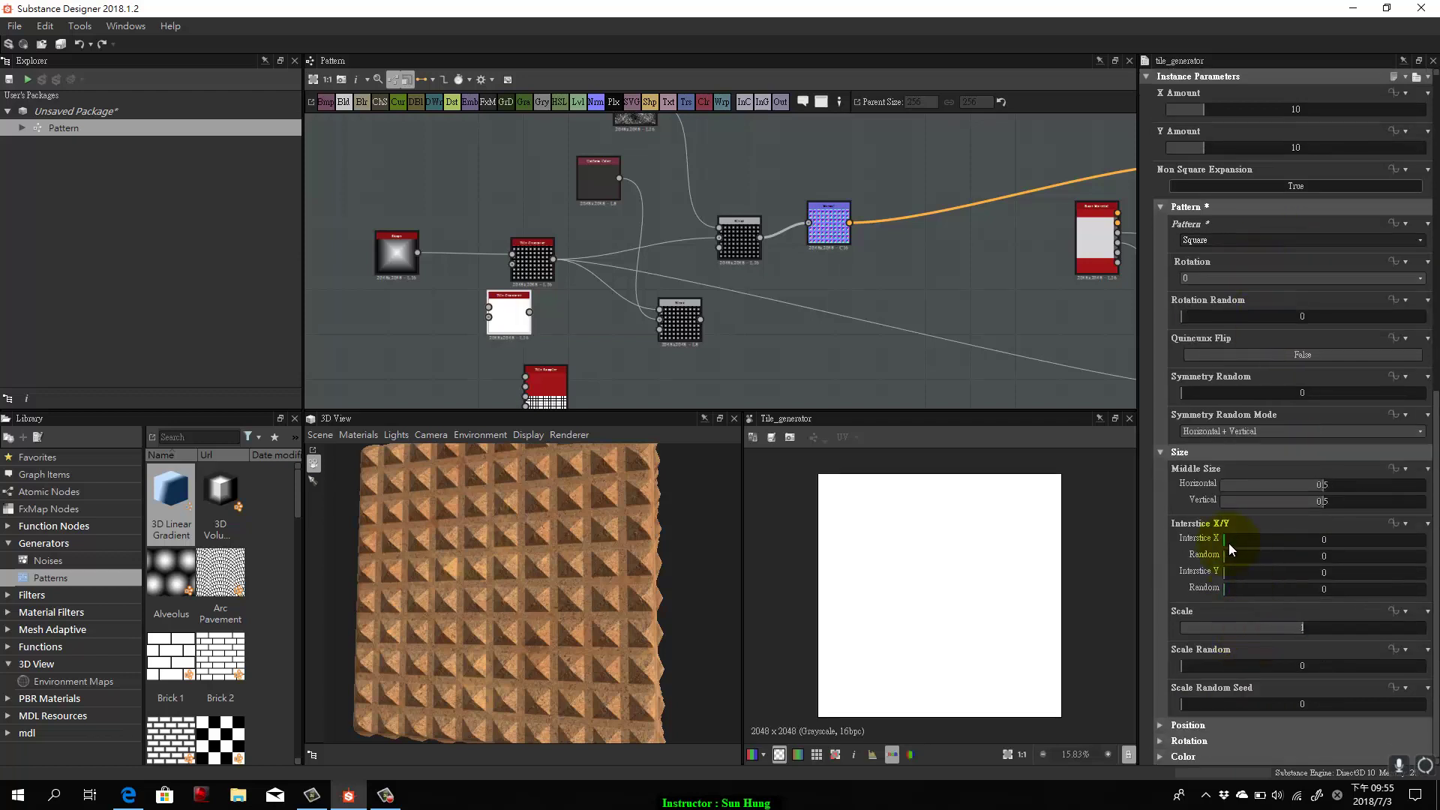
{"action": "left_click_drag", "start_coordinate": [1229, 543], "coordinate": [1275, 540]}
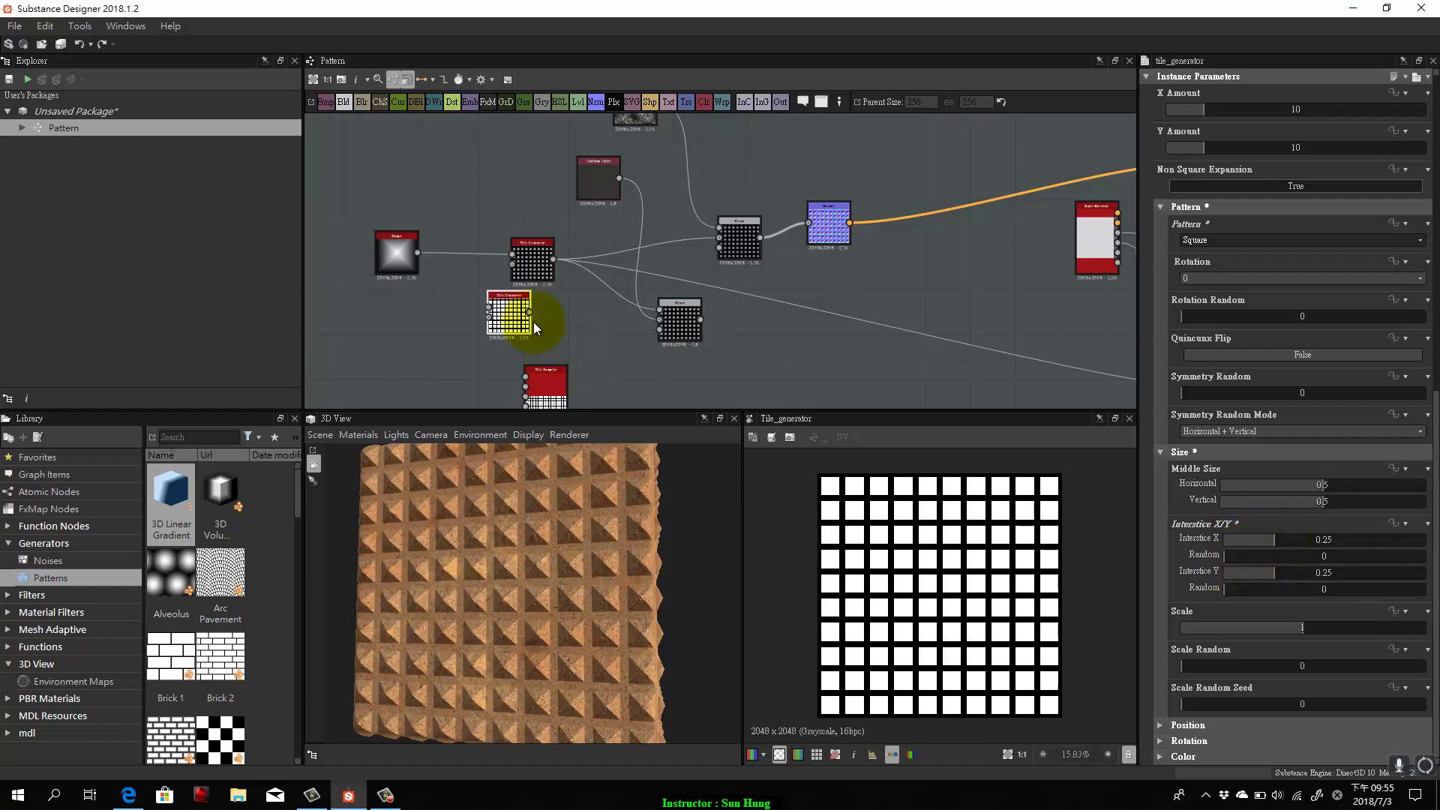
Feed the square Tile Generator into the new Blend's foreground in place of the pyramid tiles, and set its Blending Mode to Multiply.
{"action": "left_click_drag", "start_coordinate": [533, 307], "coordinate": [656, 309]}
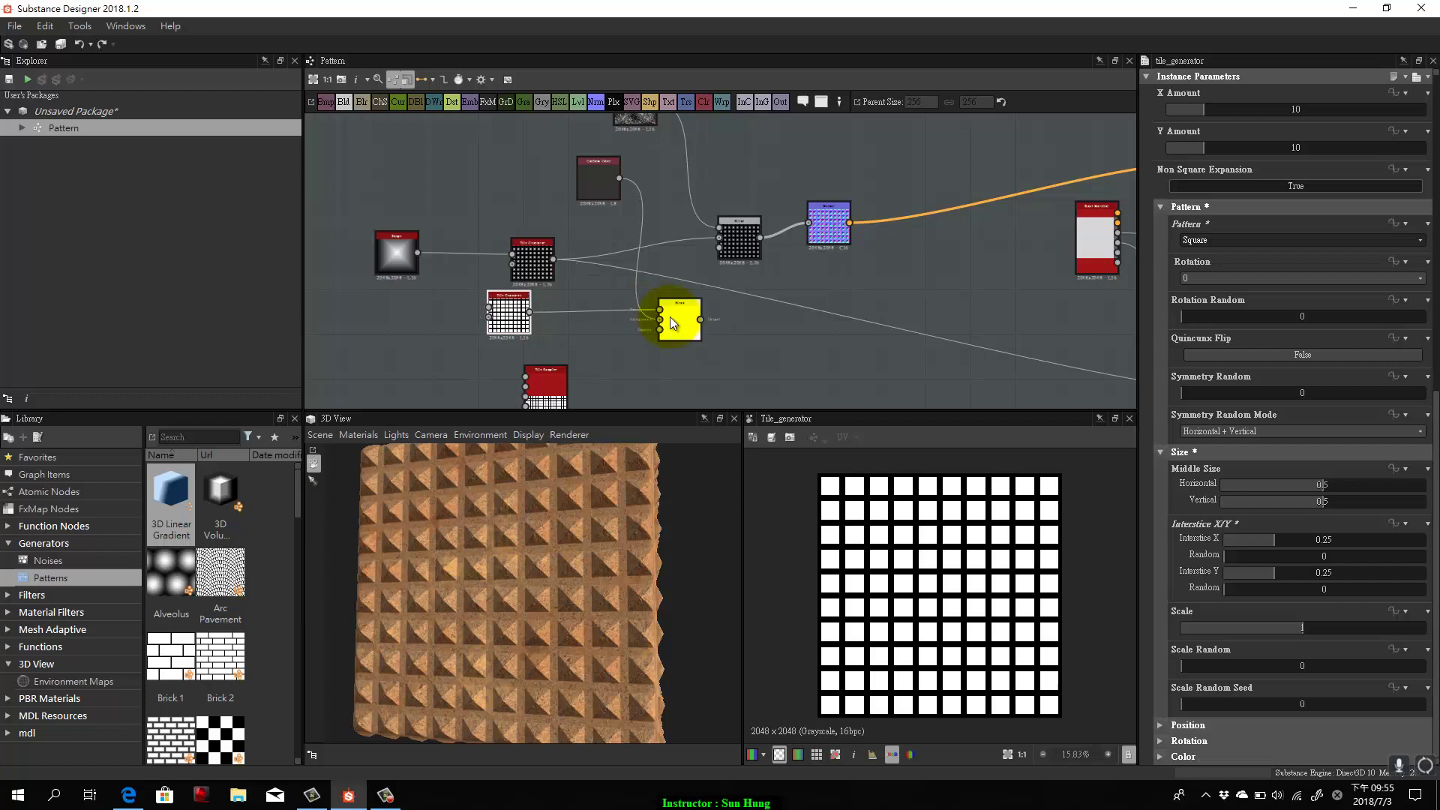
{"action": "left_click", "coordinate": [673, 319]}
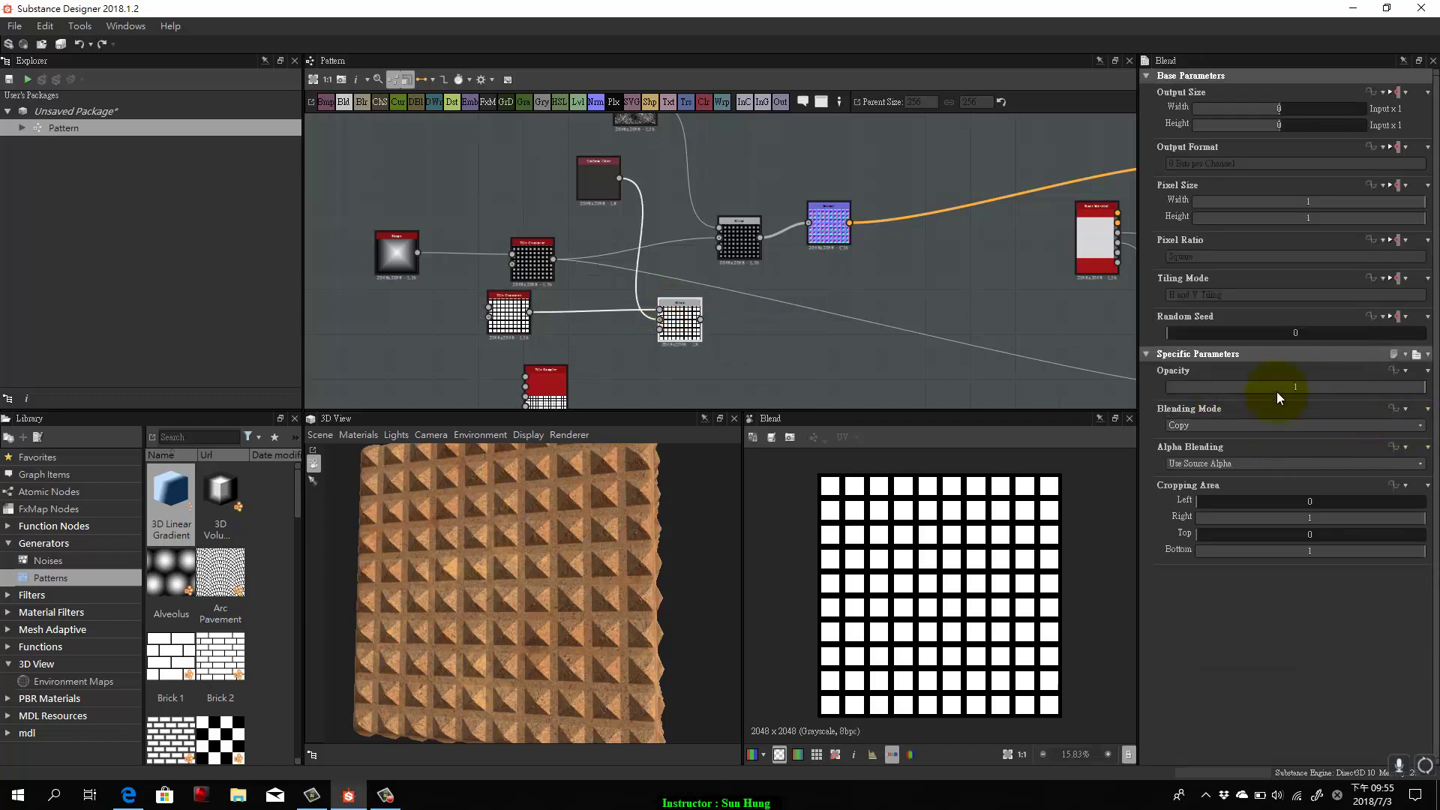
{"action": "left_click", "coordinate": [1253, 426]}
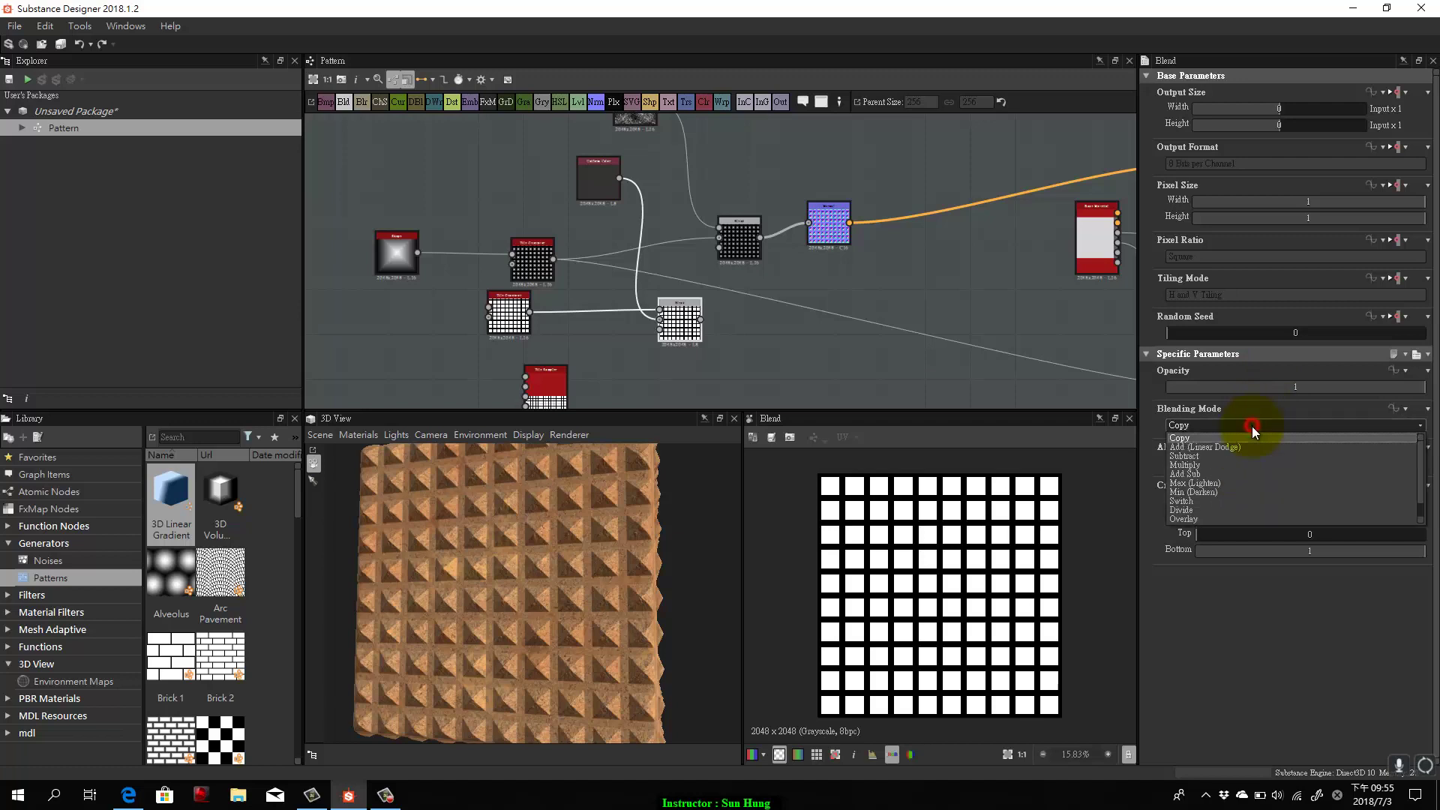
{"action": "left_click", "coordinate": [1203, 465]}
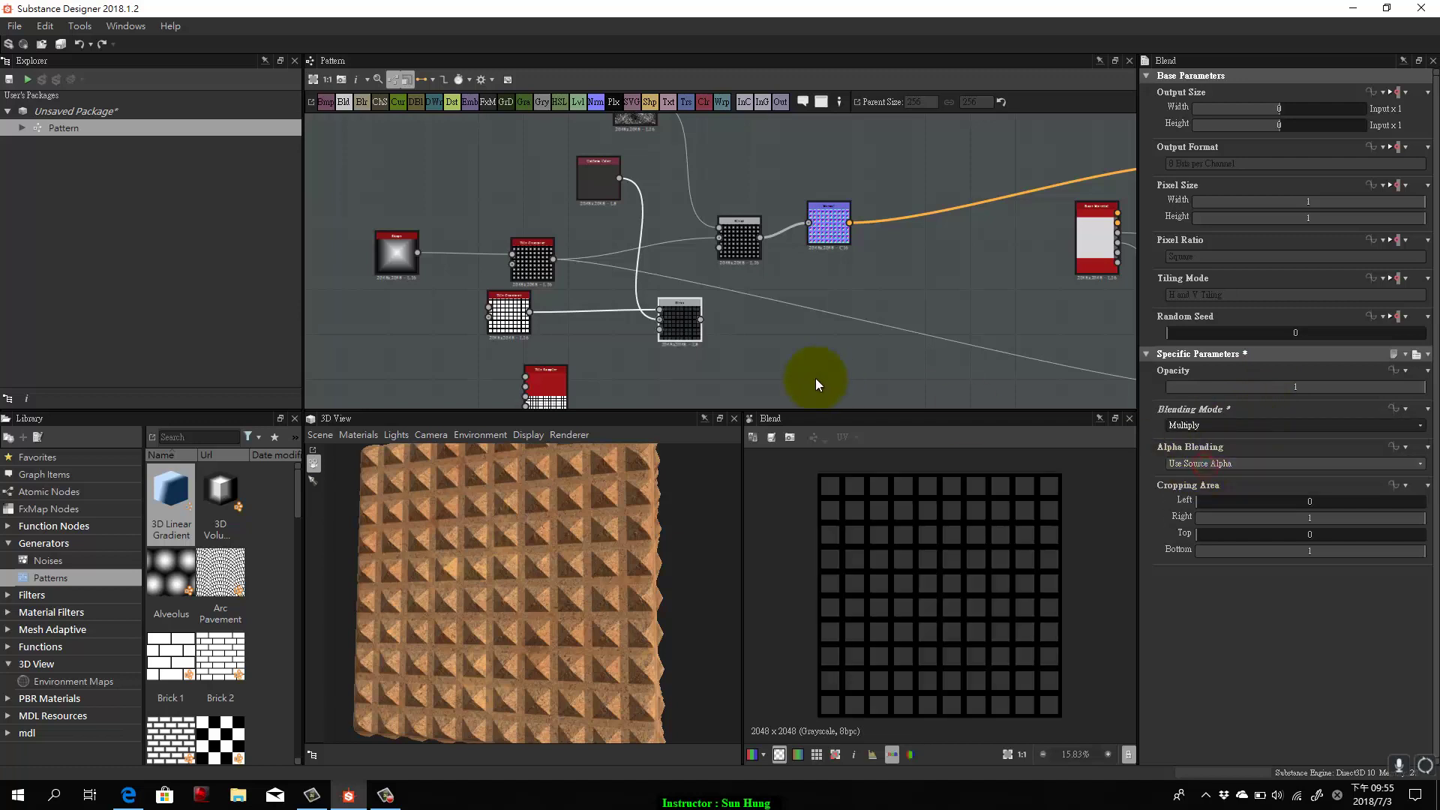
Add a Slope Blur Grayscale node fed by the Multiply Blend's output and place it to the right of that Blend.
{"action": "left_click_drag", "start_coordinate": [709, 387], "coordinate": [672, 408]}
{"action": "mouse_move", "coordinate": [769, 350]}
{"action": "left_mouse_down"}
{"action": "mouse_move", "coordinate": [727, 315]}
{"action": "mouse_move", "coordinate": [746, 242]}
{"action": "left_mouse_up"}
{"action": "left_click_drag", "start_coordinate": [660, 290], "coordinate": [530, 304]}
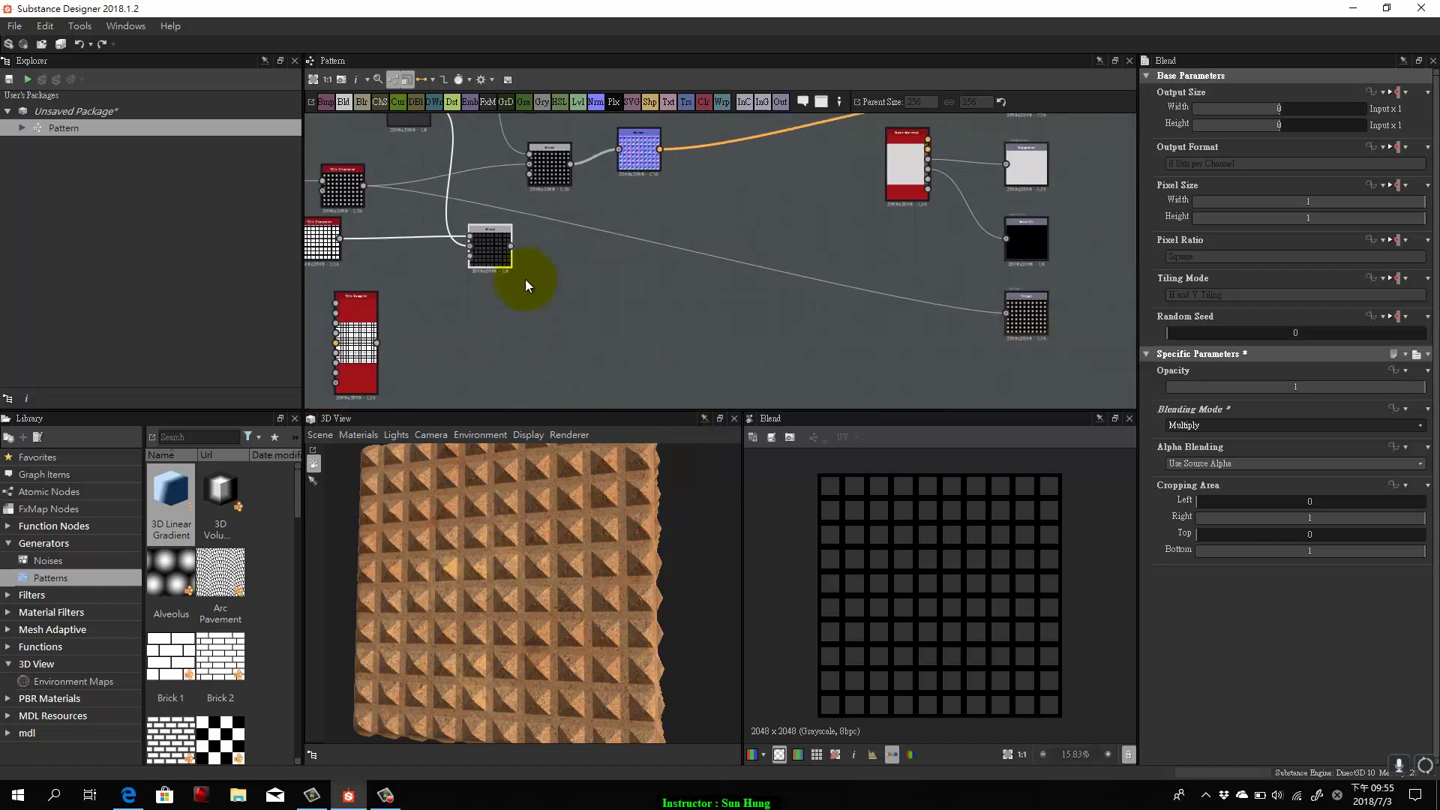
{"action": "key", "text": "space"}
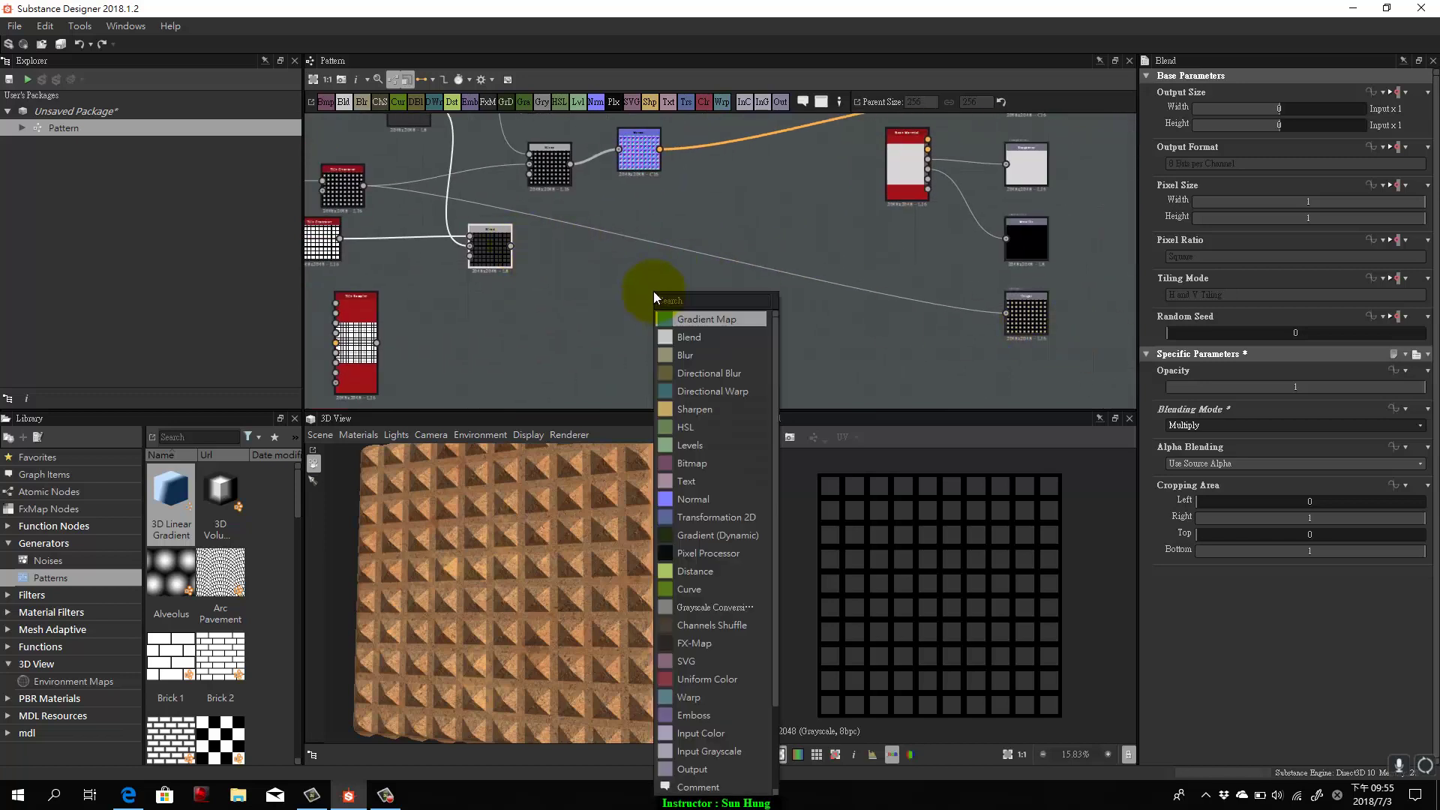
{"action": "type", "text": "slo"}
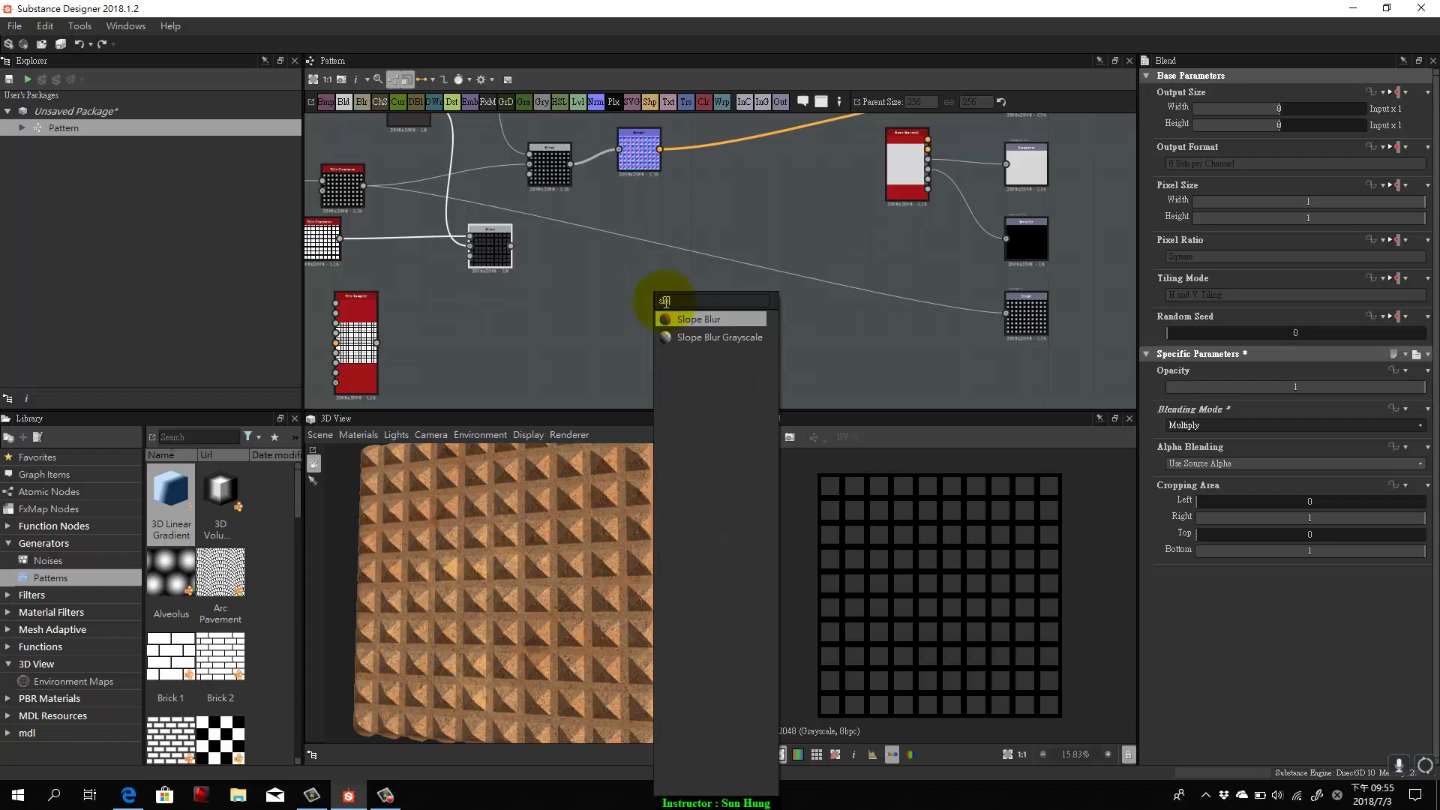
{"action": "left_click", "coordinate": [717, 337]}
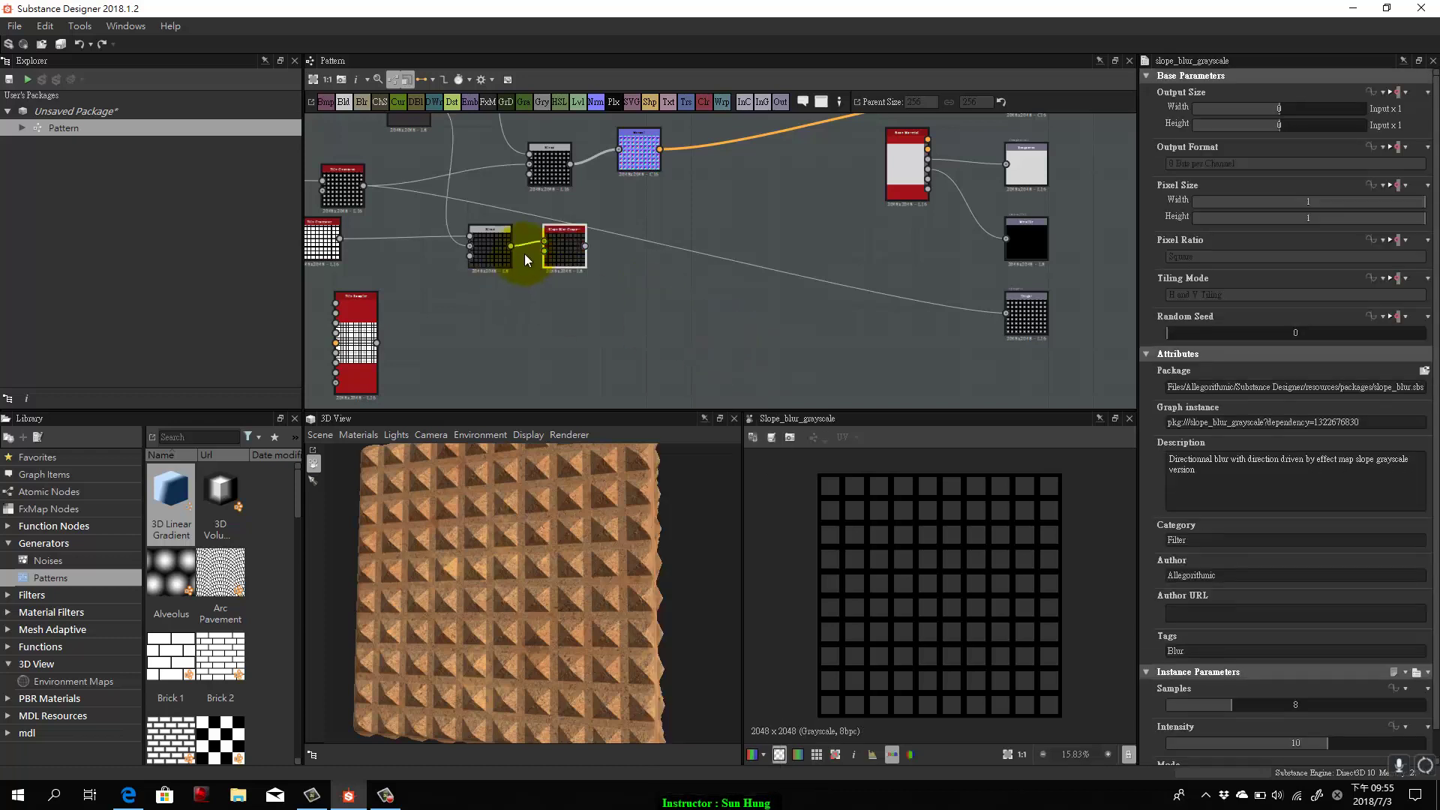
{"action": "left_click_drag", "start_coordinate": [583, 246], "coordinate": [624, 273]}
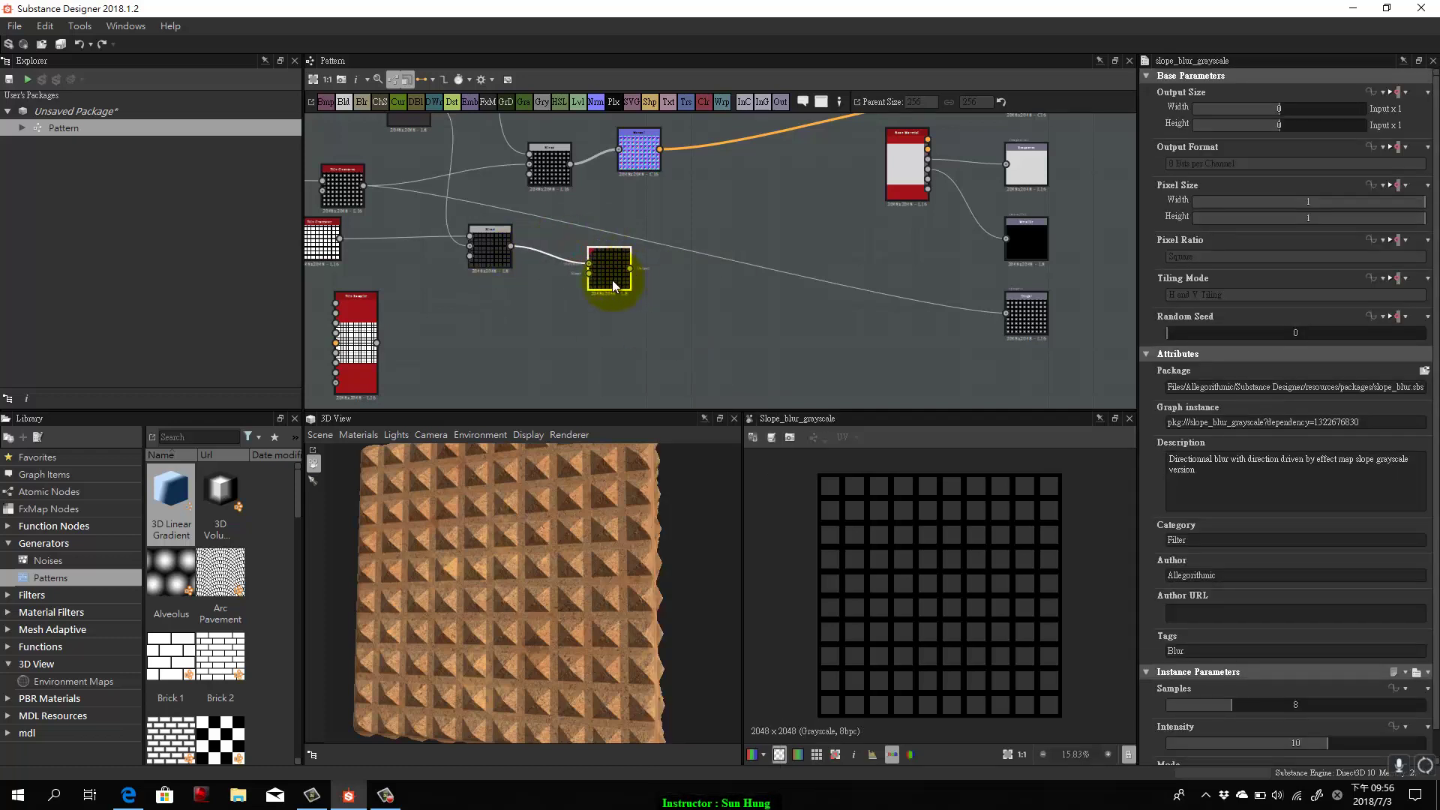
{"action": "scroll", "coordinate": [605, 269], "scroll_direction": "up", "scroll_amount": 5}
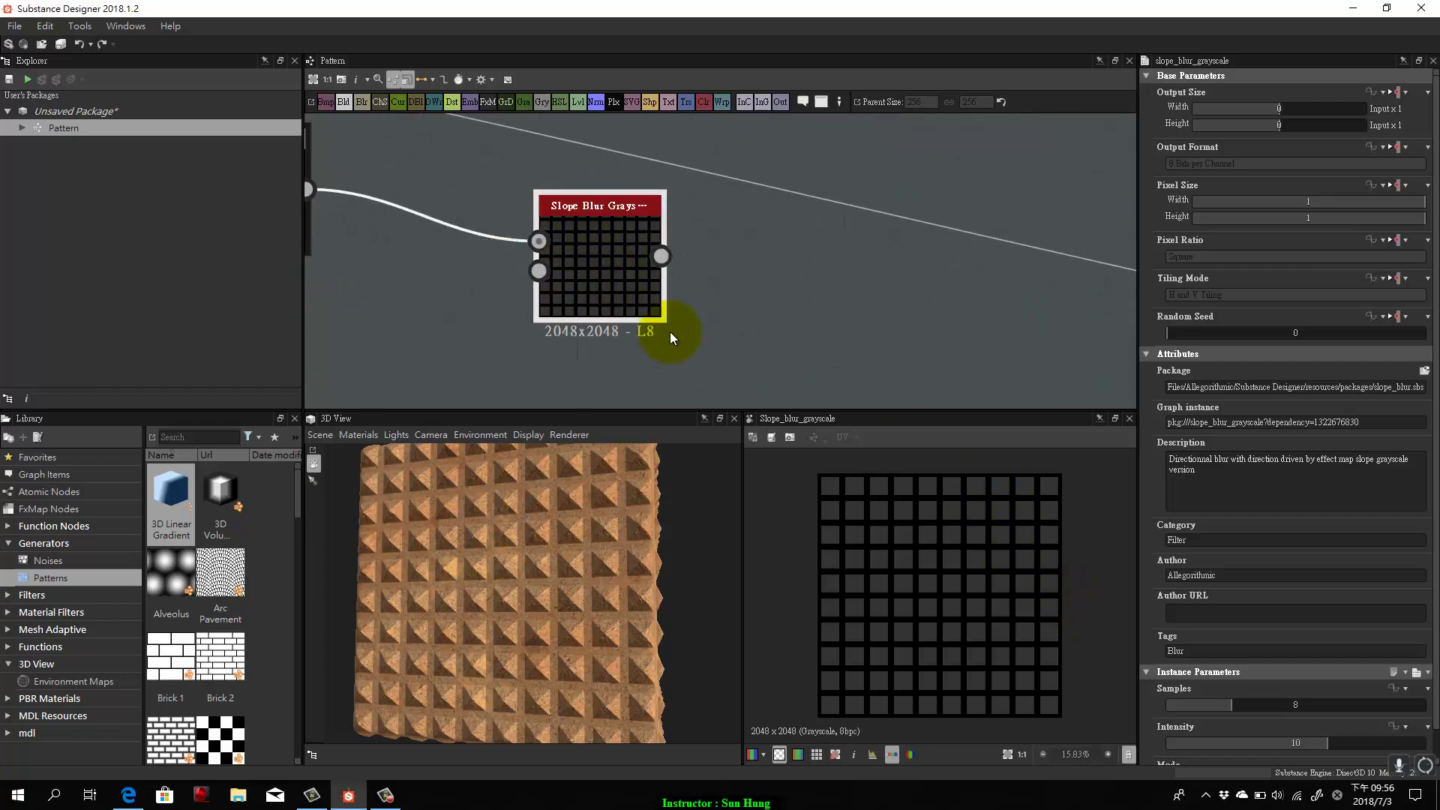
{"action": "scroll", "coordinate": [583, 258], "scroll_direction": "down", "scroll_amount": 2}
{"action": "left_click_drag", "start_coordinate": [583, 258], "coordinate": [694, 252]}
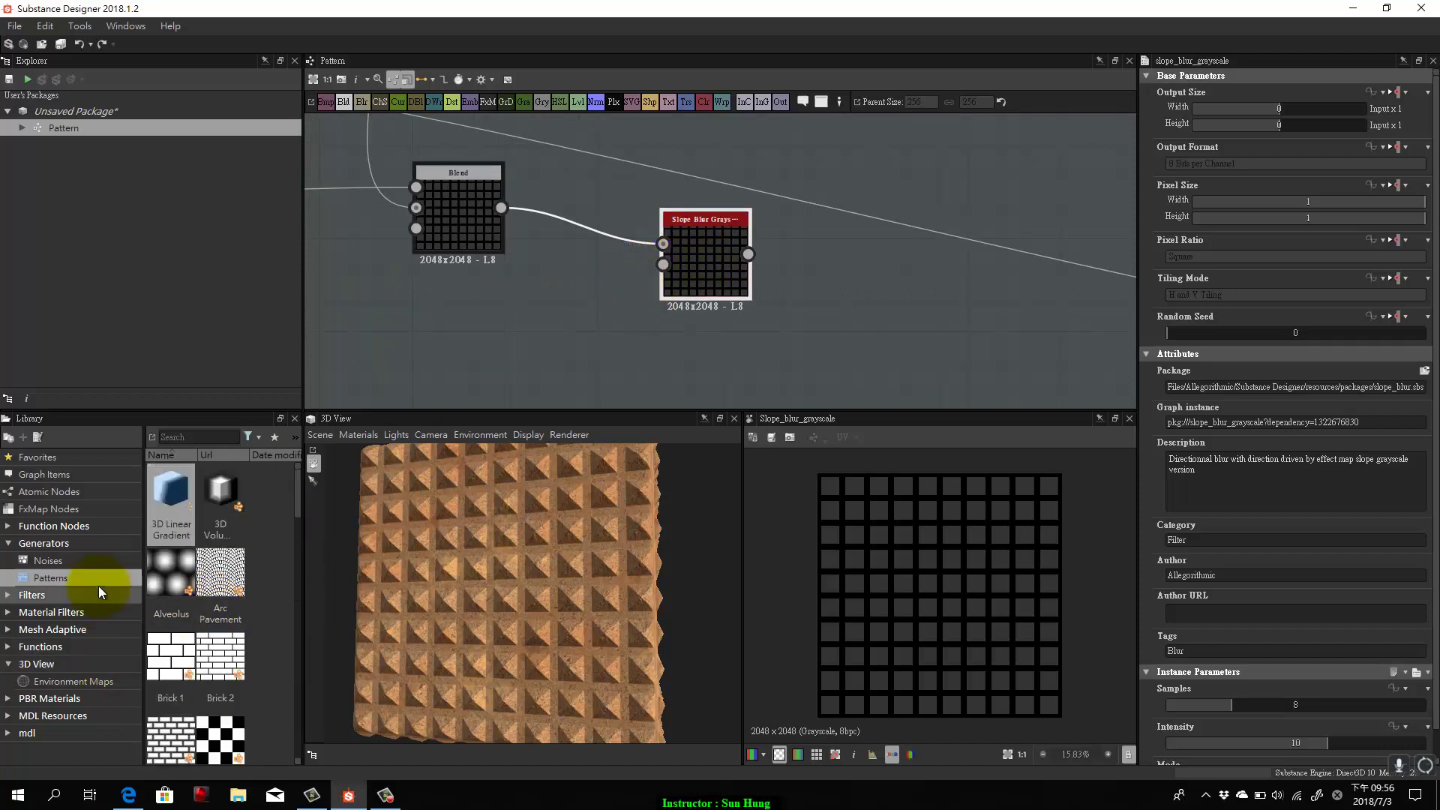
Add a Gaussian Noise node from the Noises library below the Multiply Blend and connect it to the Slope Blur Grayscale's Slope input.
{"action": "left_click", "coordinate": [60, 560]}
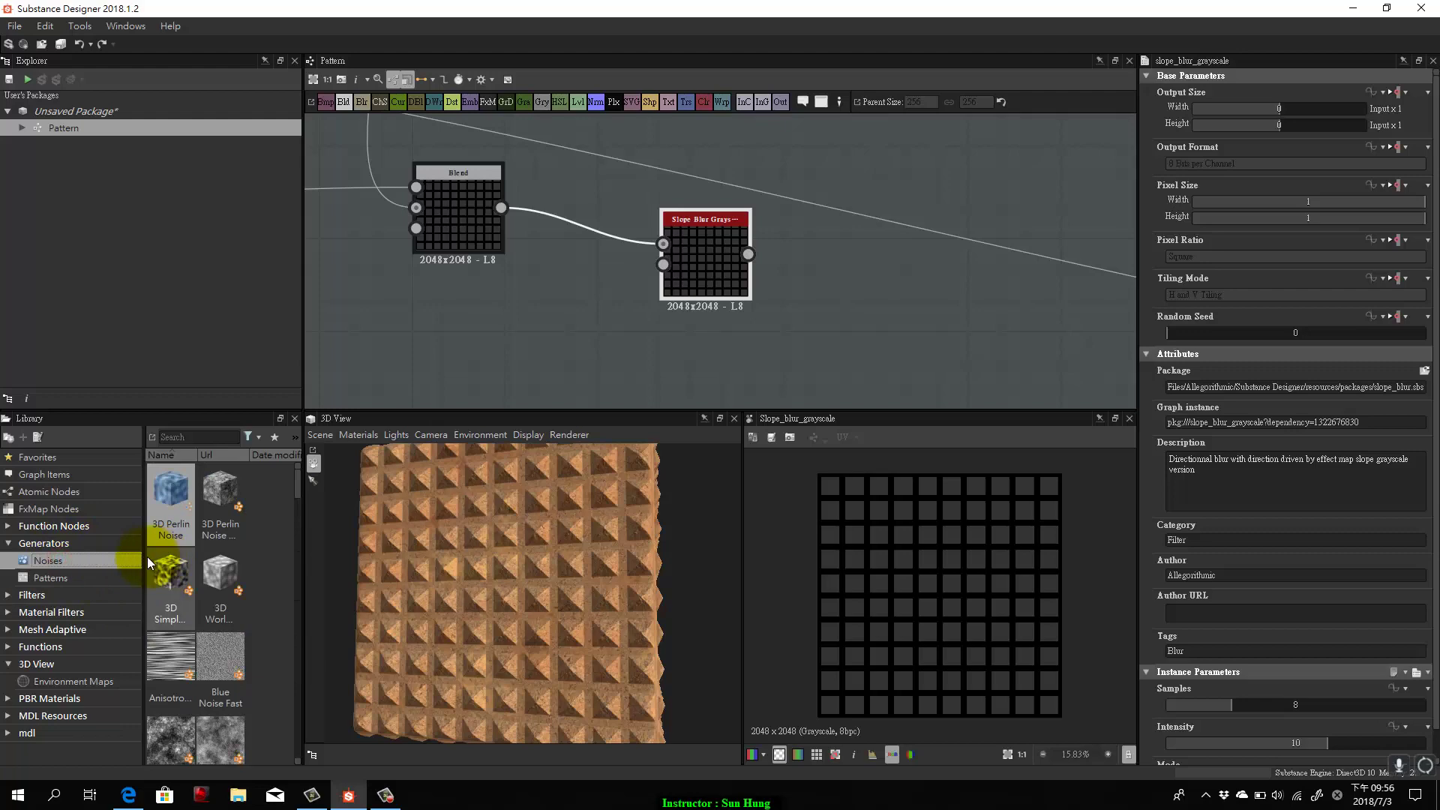
{"action": "left_click_drag", "start_coordinate": [144, 550], "coordinate": [113, 553]}
{"action": "scroll", "coordinate": [153, 578], "scroll_direction": "down", "scroll_amount": 5}
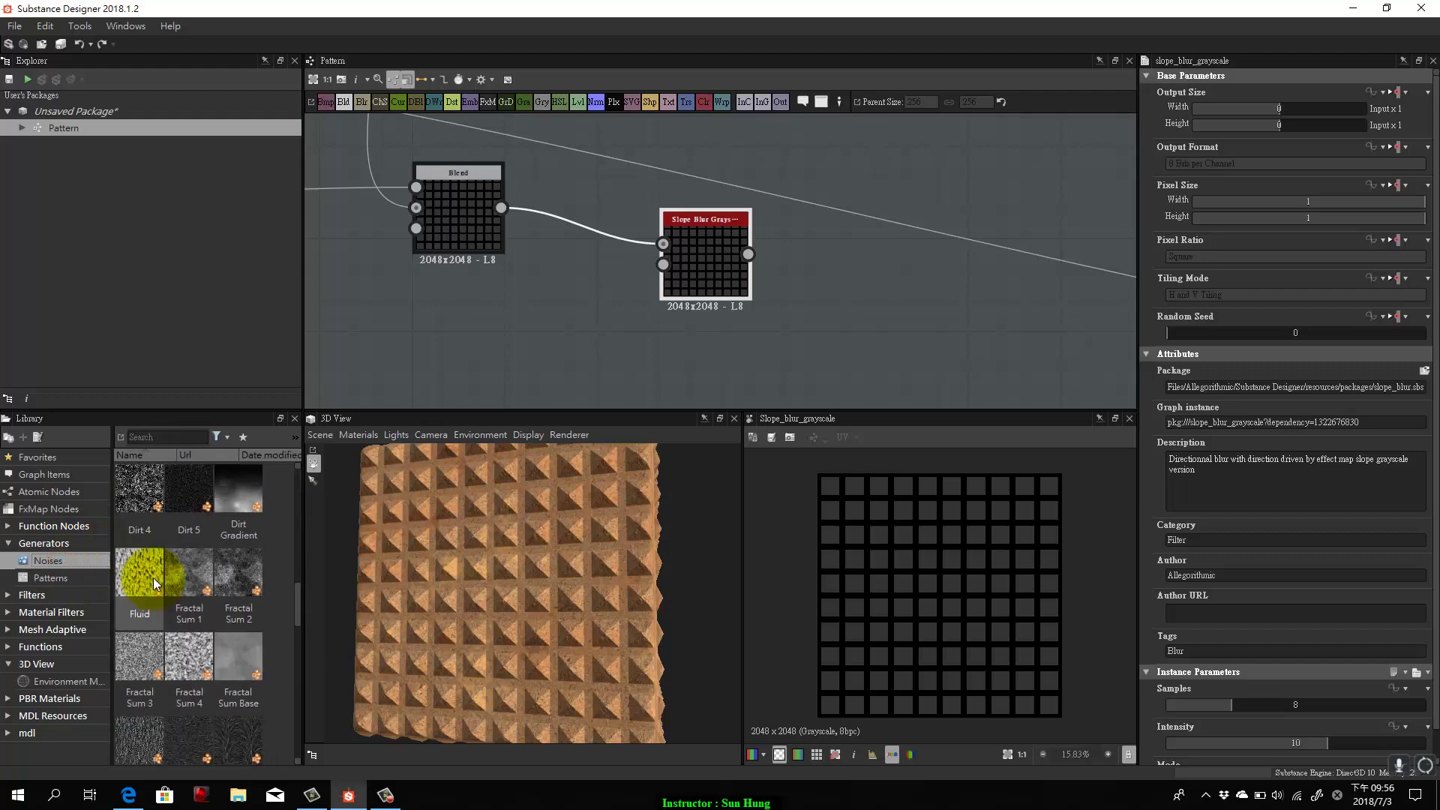
{"action": "scroll", "coordinate": [223, 570], "scroll_direction": "up", "scroll_amount": 2}
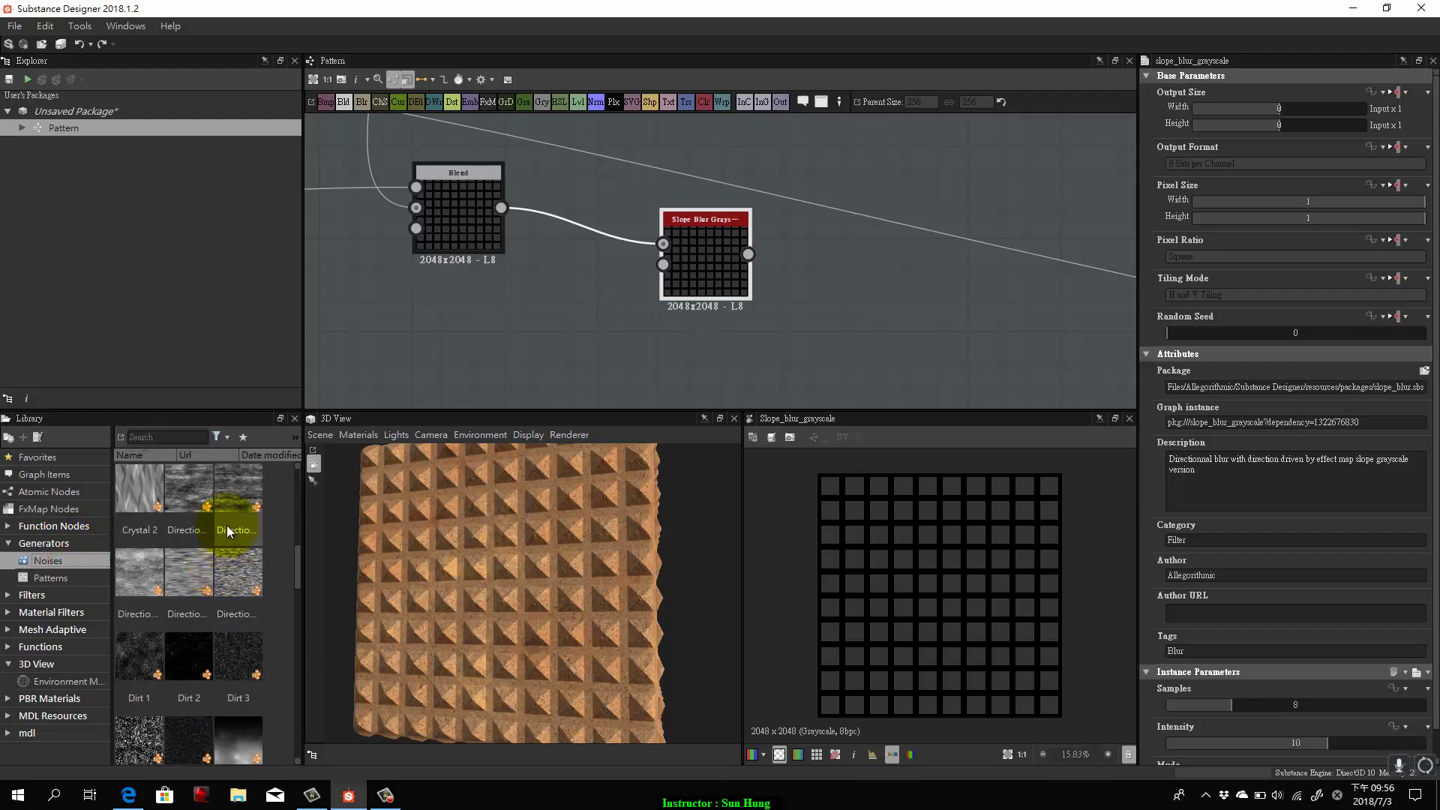
{"action": "scroll", "coordinate": [199, 563], "scroll_direction": "down", "scroll_amount": 4}
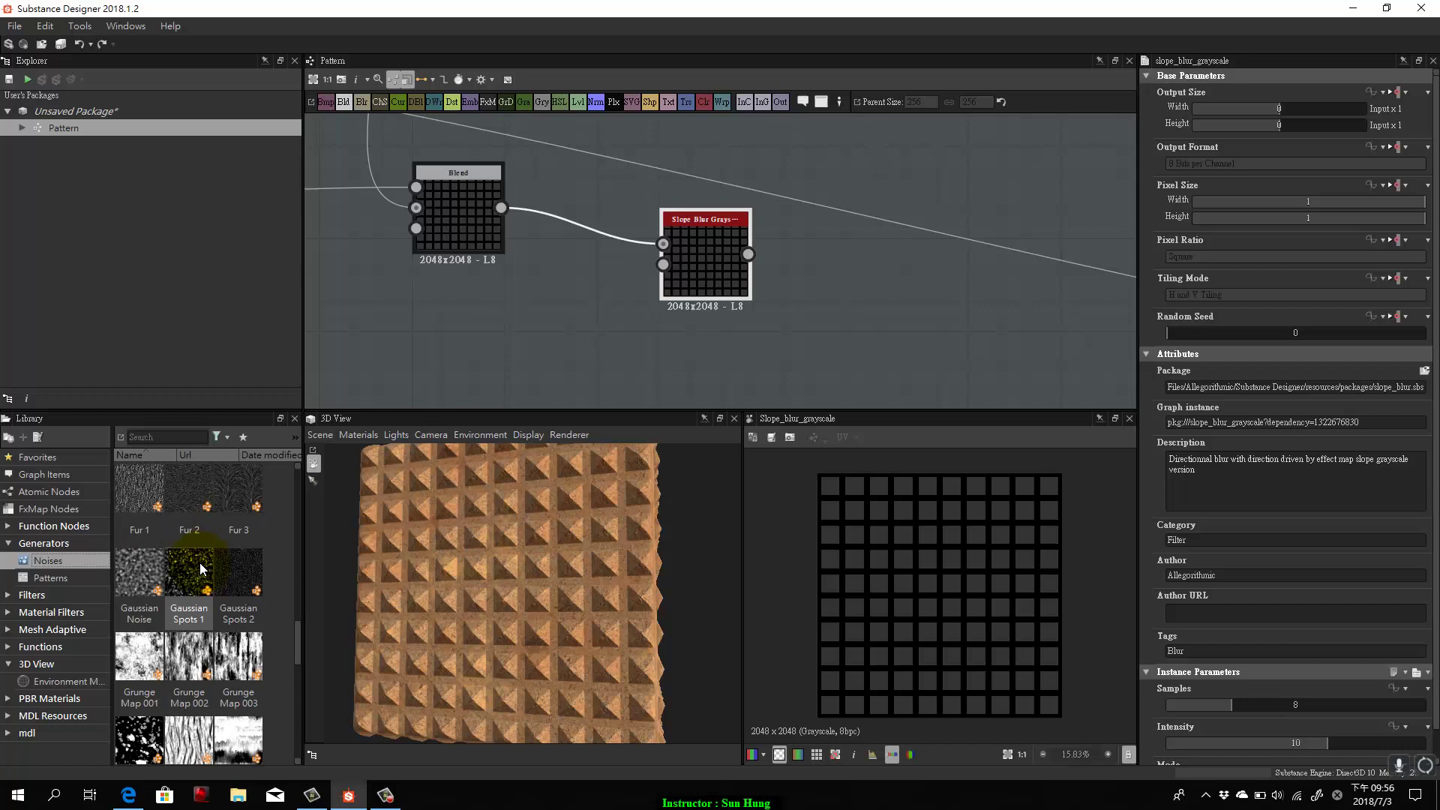
{"action": "left_click", "coordinate": [131, 572]}
{"action": "left_click_drag", "start_coordinate": [352, 487], "coordinate": [663, 264]}
{"action": "left_click_drag", "start_coordinate": [480, 313], "coordinate": [488, 344]}
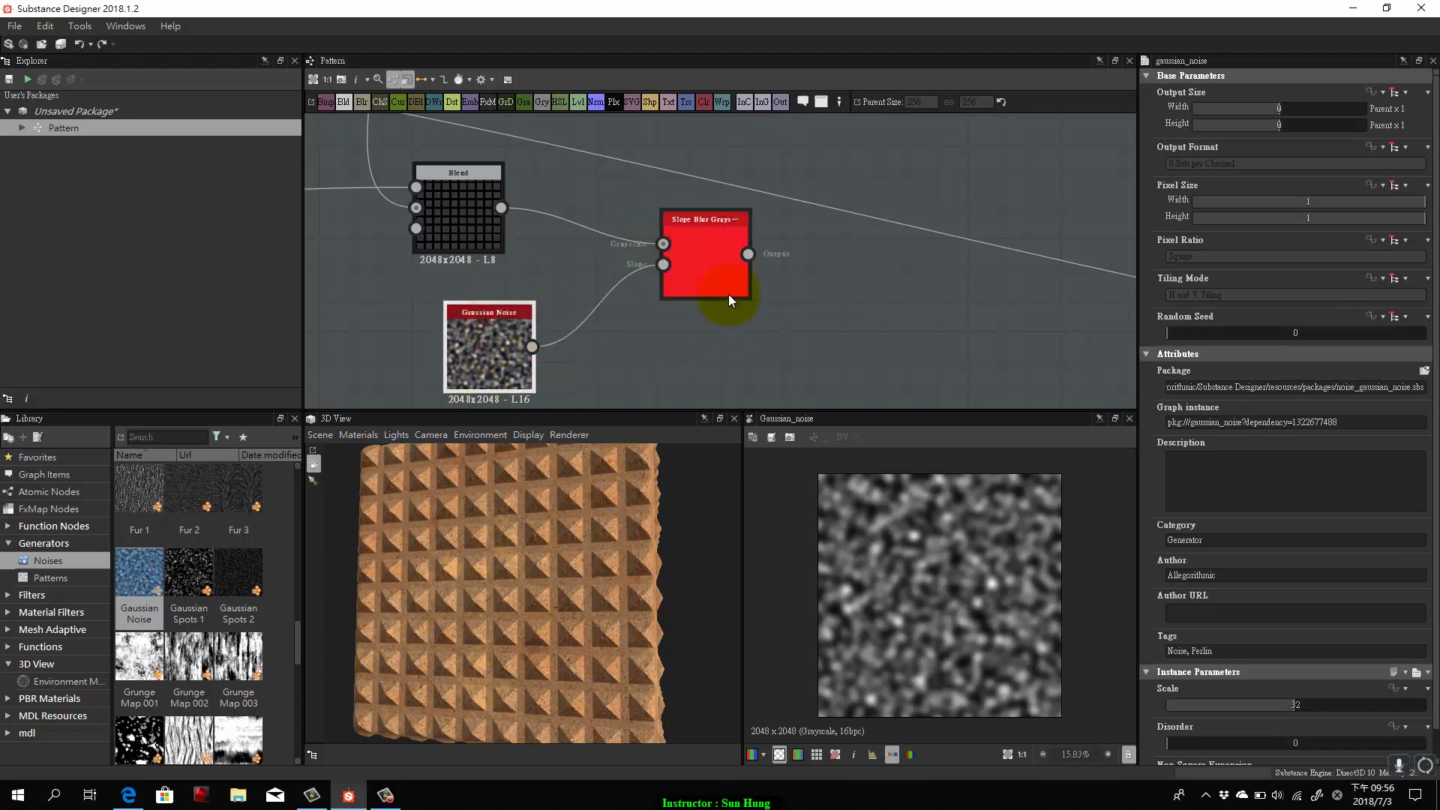
Set the Slope Blur Grayscale's Intensity to 0.28 and the Gaussian Noise's Scale to 64.
{"action": "double_click", "coordinate": [714, 273]}
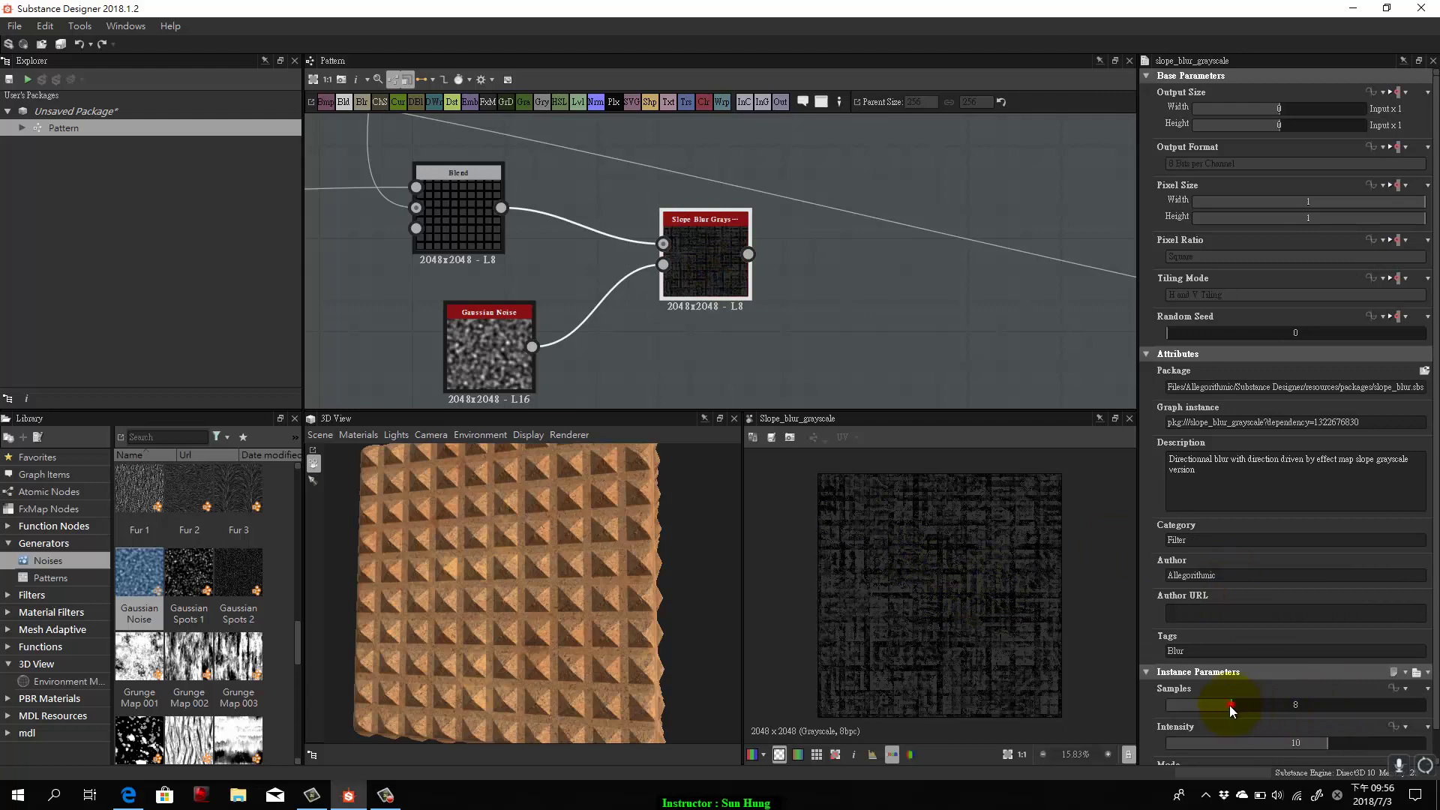
{"action": "left_click_drag", "start_coordinate": [1329, 742], "coordinate": [1172, 755]}
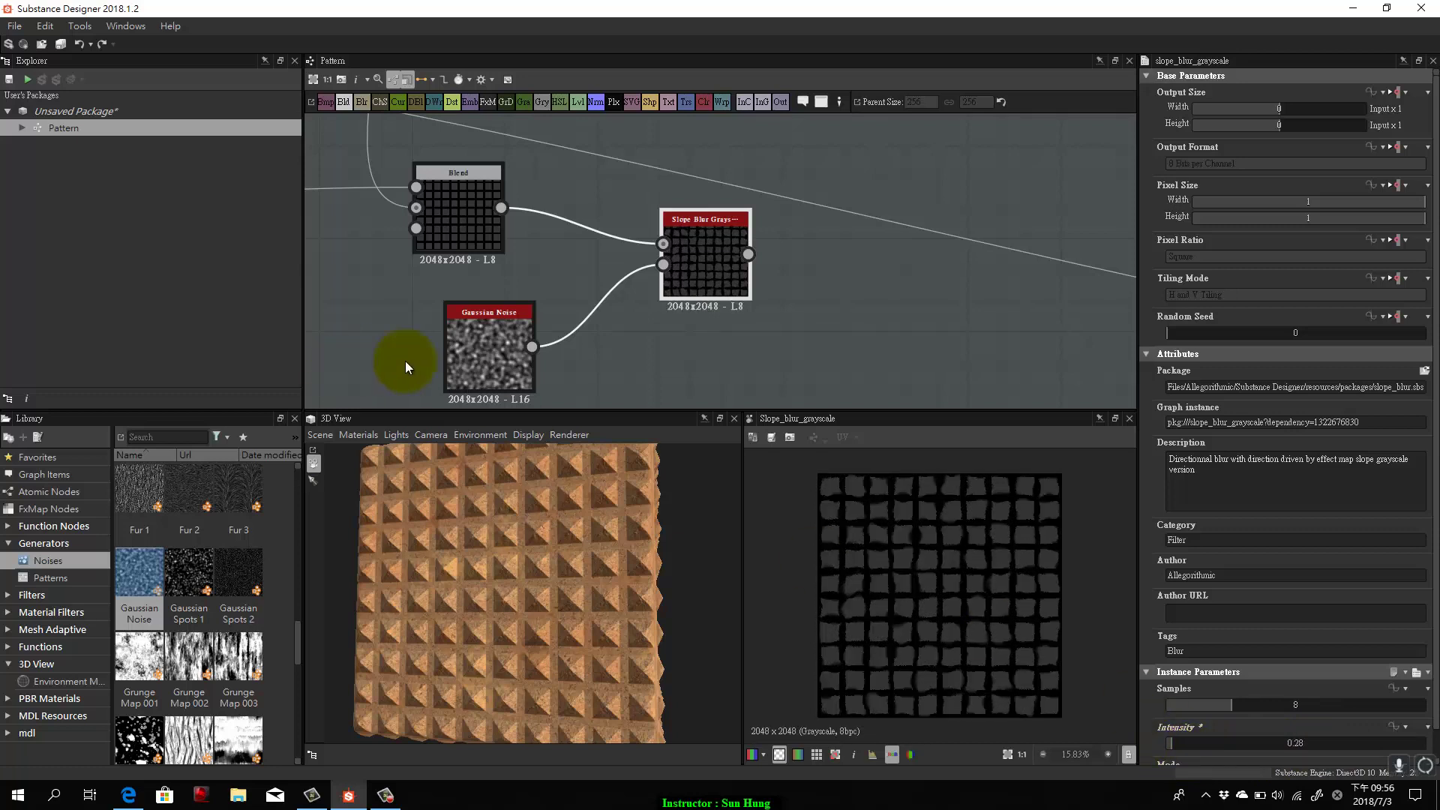
{"action": "double_click", "coordinate": [484, 345]}
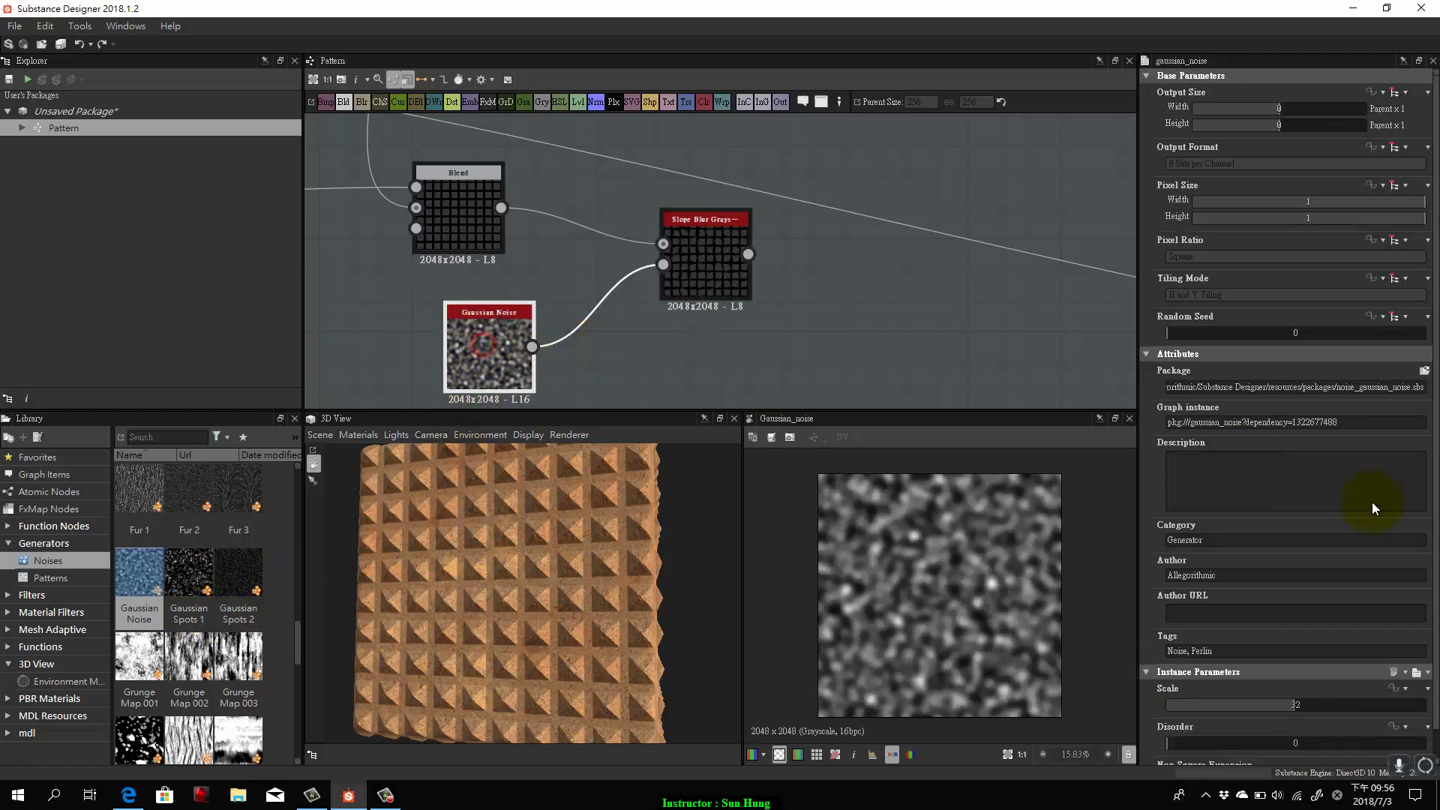
{"action": "left_click_drag", "start_coordinate": [1298, 708], "coordinate": [1429, 714]}
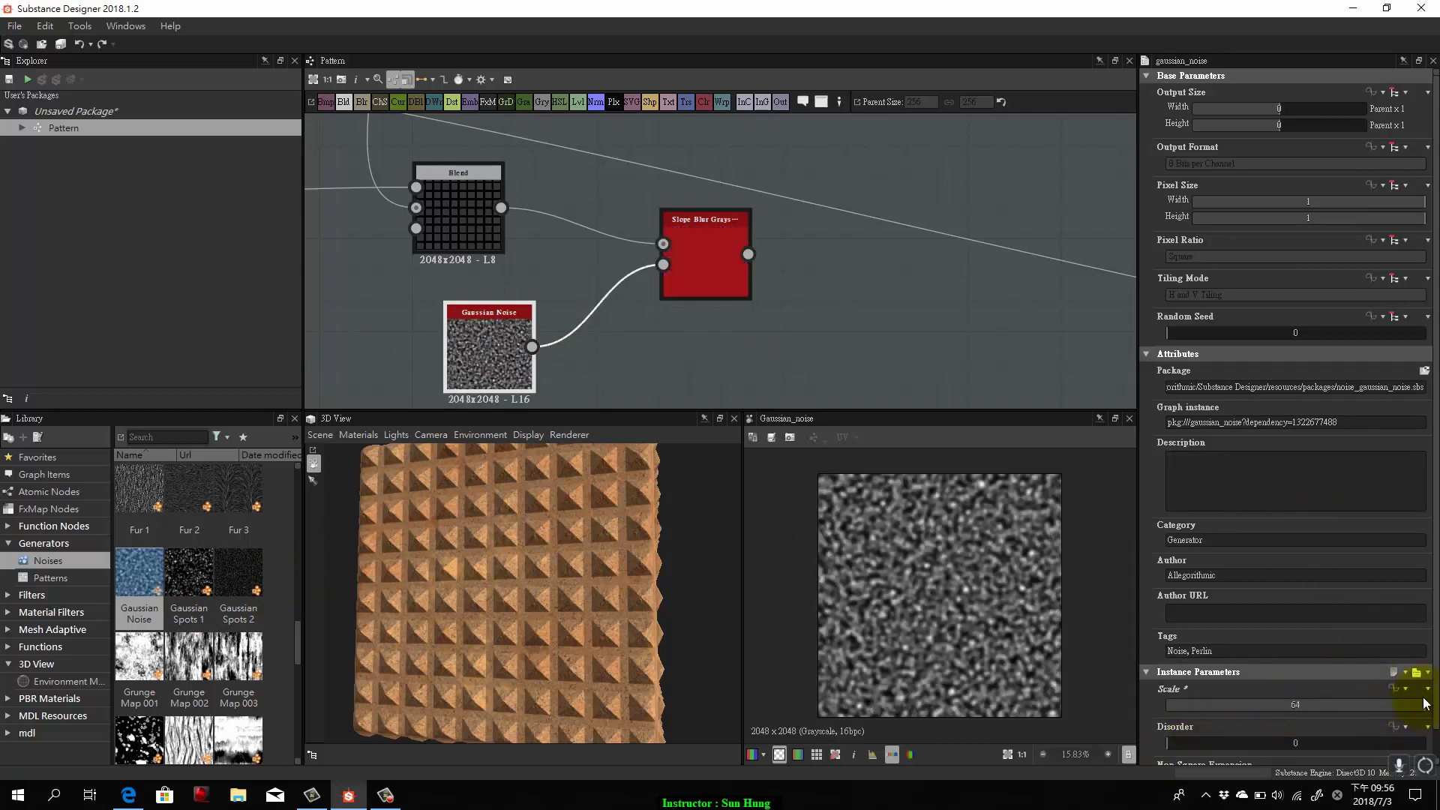
Set the Slope Blur Grayscale node's Intensity to 0.05.
{"action": "double_click", "coordinate": [728, 255]}
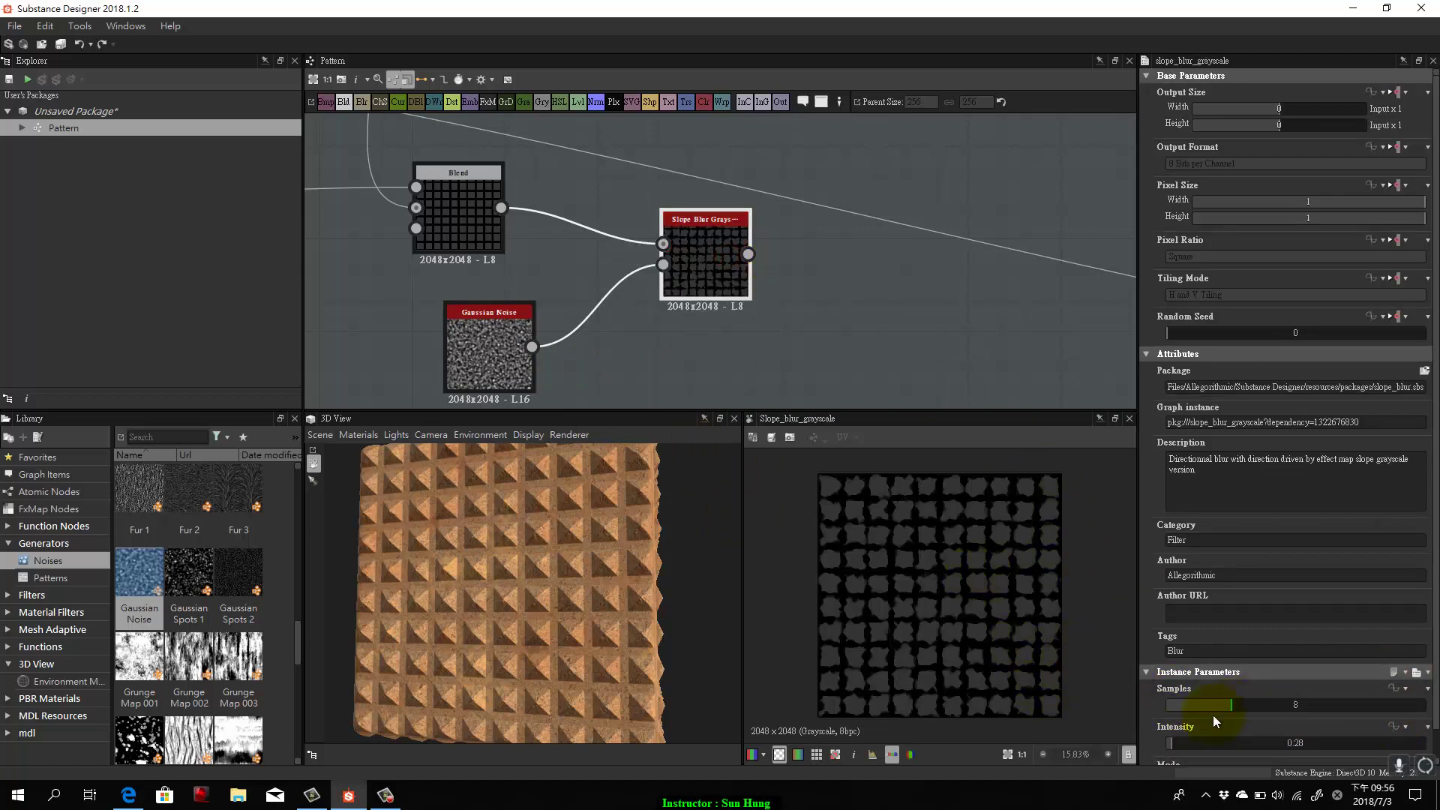
{"action": "left_click_drag", "start_coordinate": [1172, 745], "coordinate": [1168, 748]}
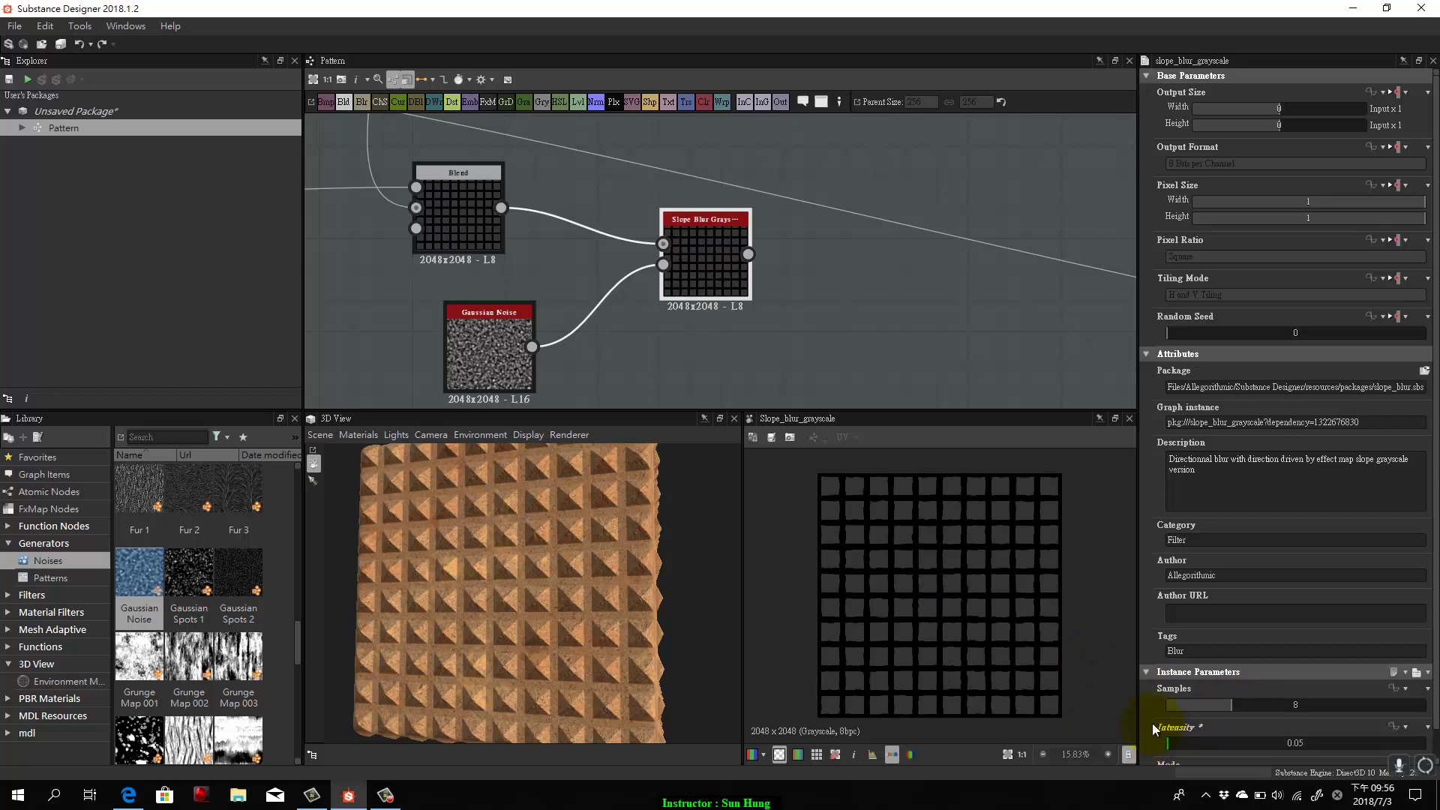
Delete the Uniform Color node feeding the Multiply Blend and add a Dirt 3 noise from the Noises library in its place.
{"action": "scroll", "coordinate": [726, 247], "scroll_direction": "down", "scroll_amount": 3}
{"action": "left_click_drag", "start_coordinate": [716, 247], "coordinate": [819, 336]}
{"action": "left_click_drag", "start_coordinate": [777, 284], "coordinate": [862, 303]}
{"action": "left_click", "coordinate": [645, 220]}
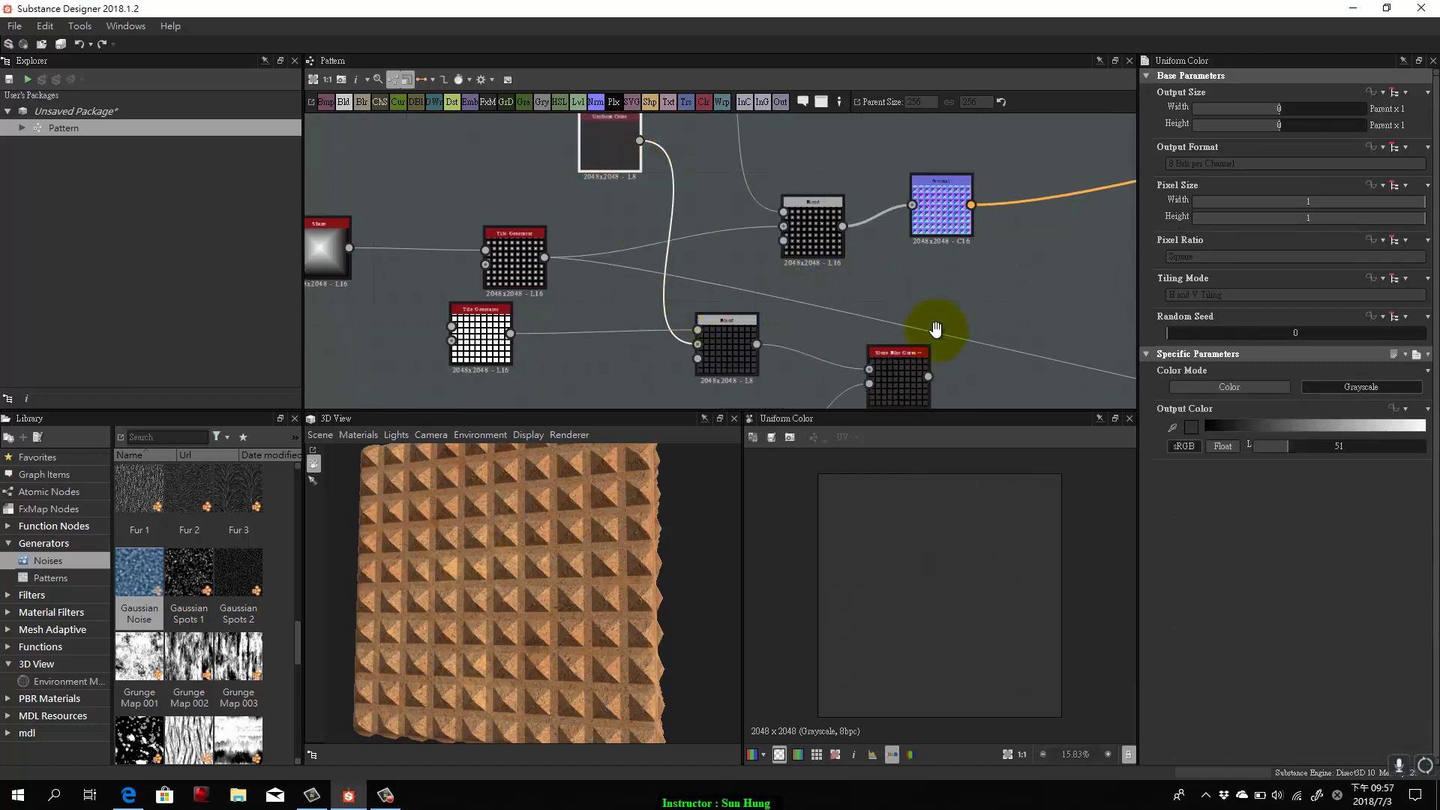
{"action": "left_click_drag", "start_coordinate": [933, 322], "coordinate": [960, 346]}
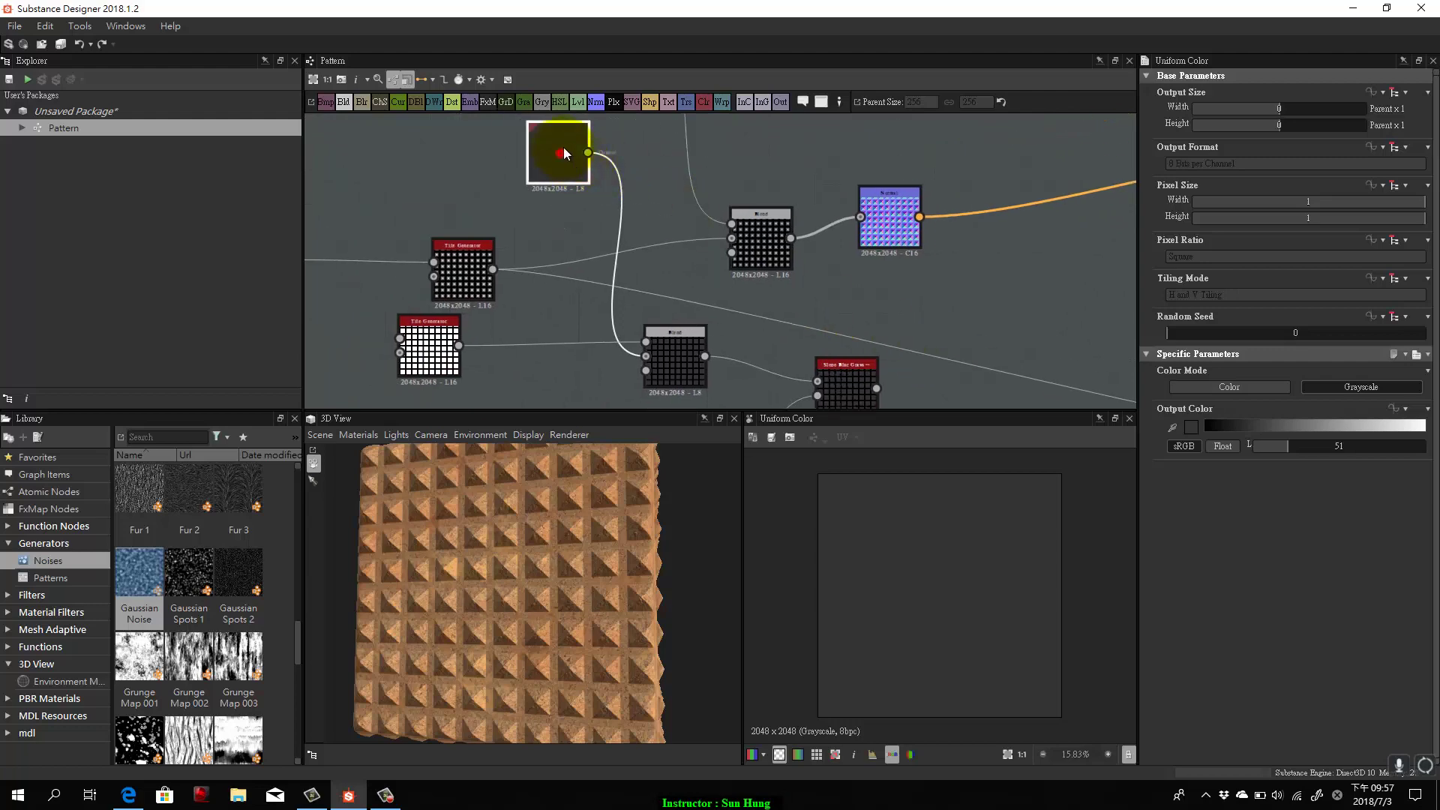
{"action": "key", "text": "Delete"}
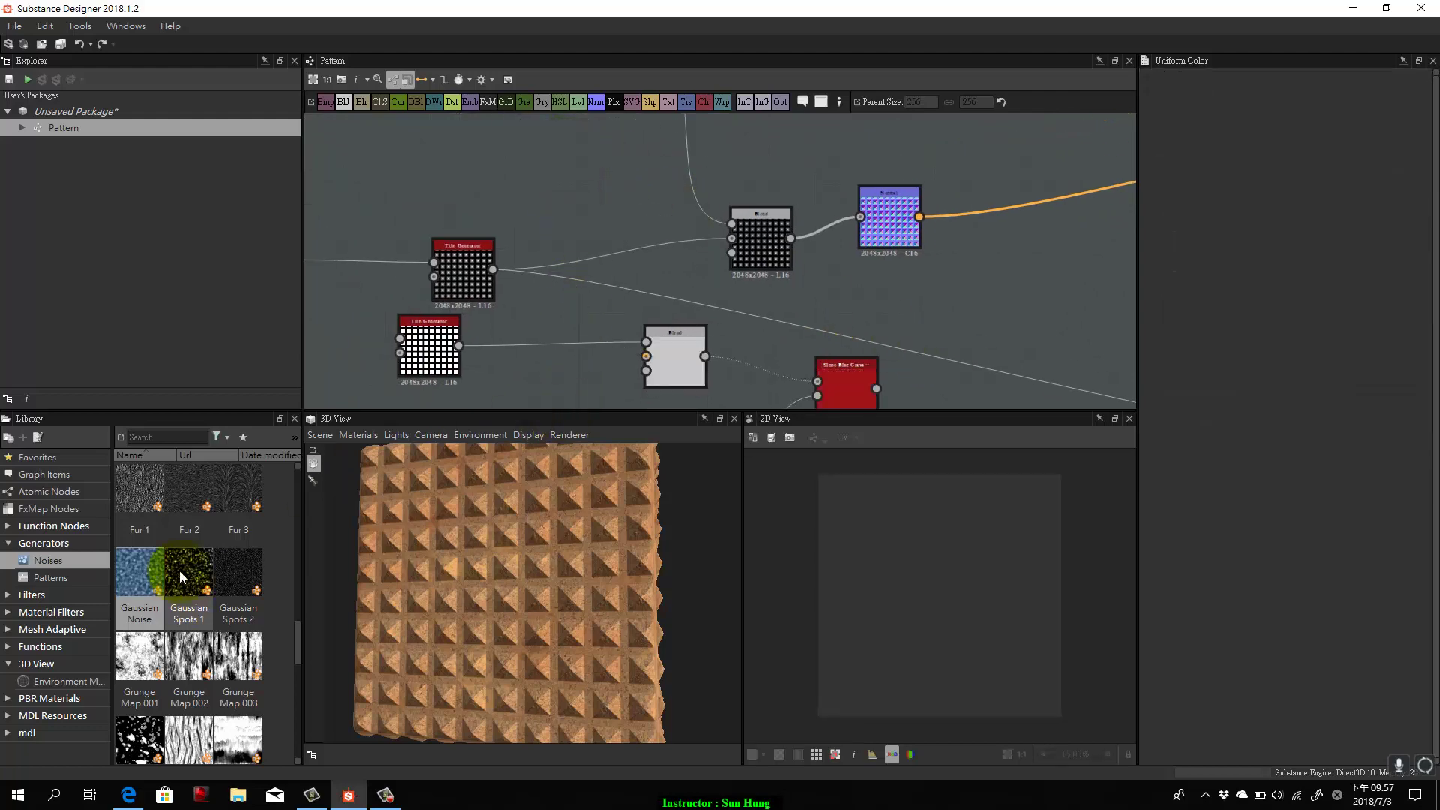
{"action": "scroll", "coordinate": [202, 540], "scroll_direction": "up", "scroll_amount": 5}
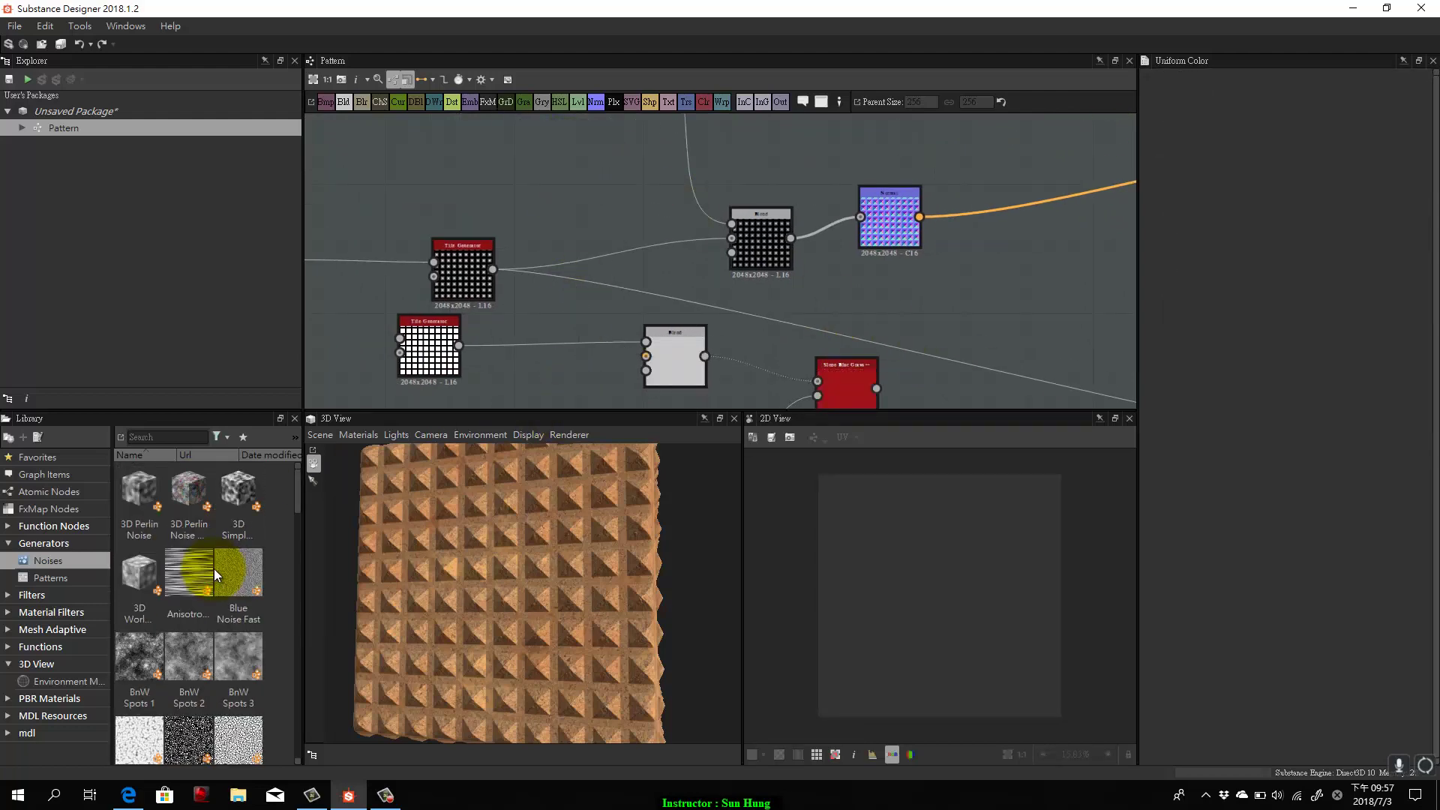
{"action": "scroll", "coordinate": [214, 568], "scroll_direction": "down", "scroll_amount": 3}
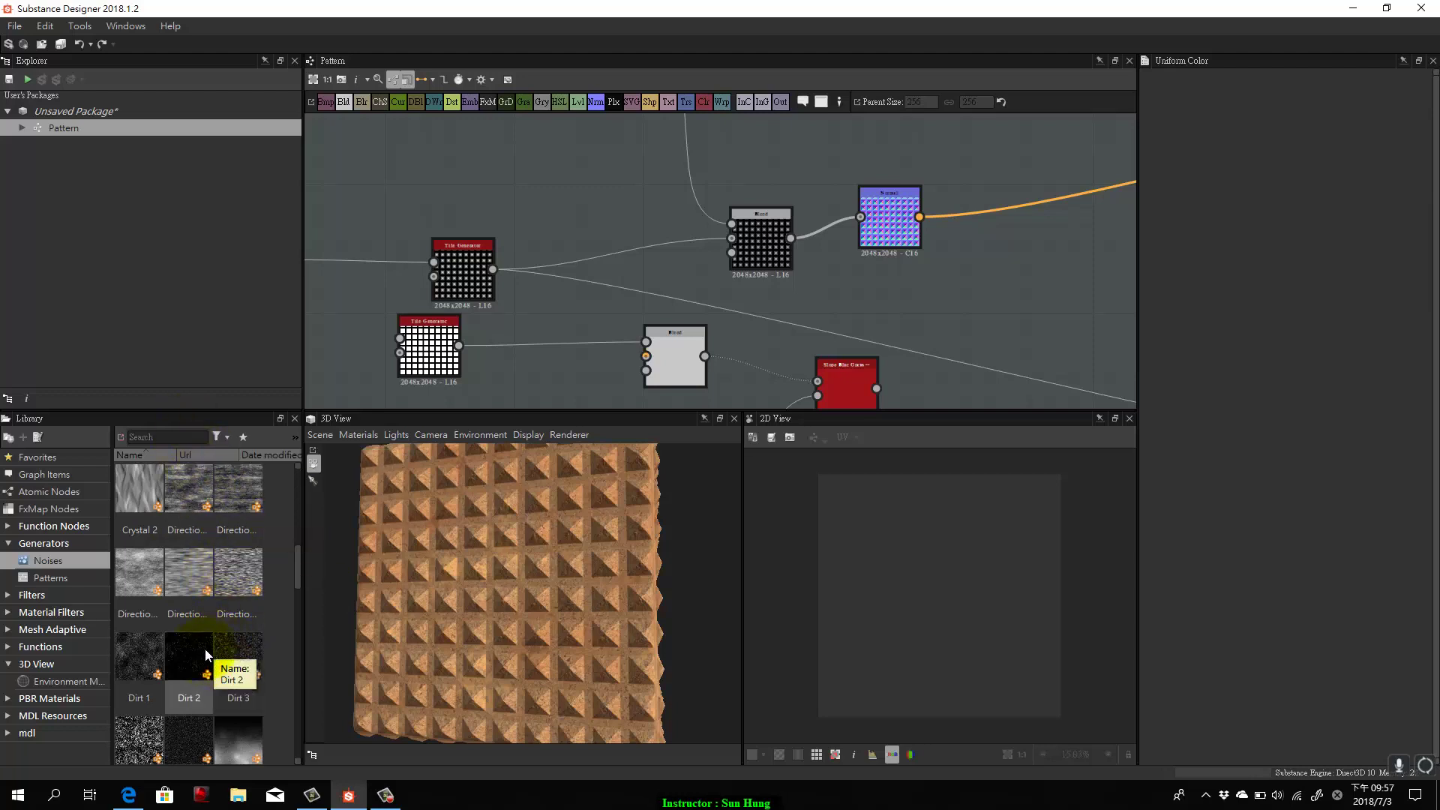
{"action": "left_click", "coordinate": [245, 642]}
{"action": "left_click_drag", "start_coordinate": [244, 640], "coordinate": [575, 132]}
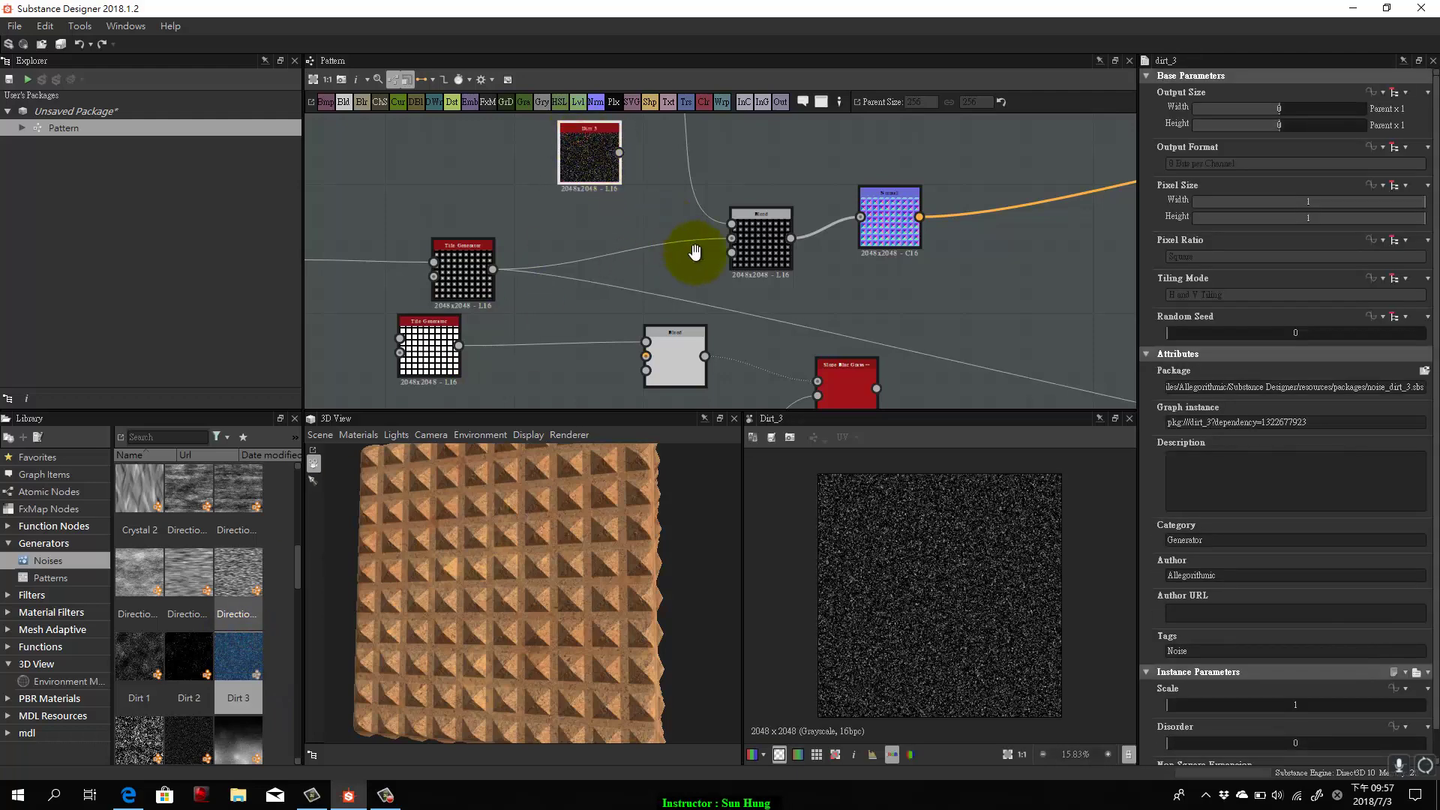
Connect the Dirt 3 noise to the Multiply Blend's background input and preview the Blend.
{"action": "left_click_drag", "start_coordinate": [694, 252], "coordinate": [739, 235]}
{"action": "left_click_drag", "start_coordinate": [691, 160], "coordinate": [718, 364]}
{"action": "left_click_drag", "start_coordinate": [818, 347], "coordinate": [615, 304]}
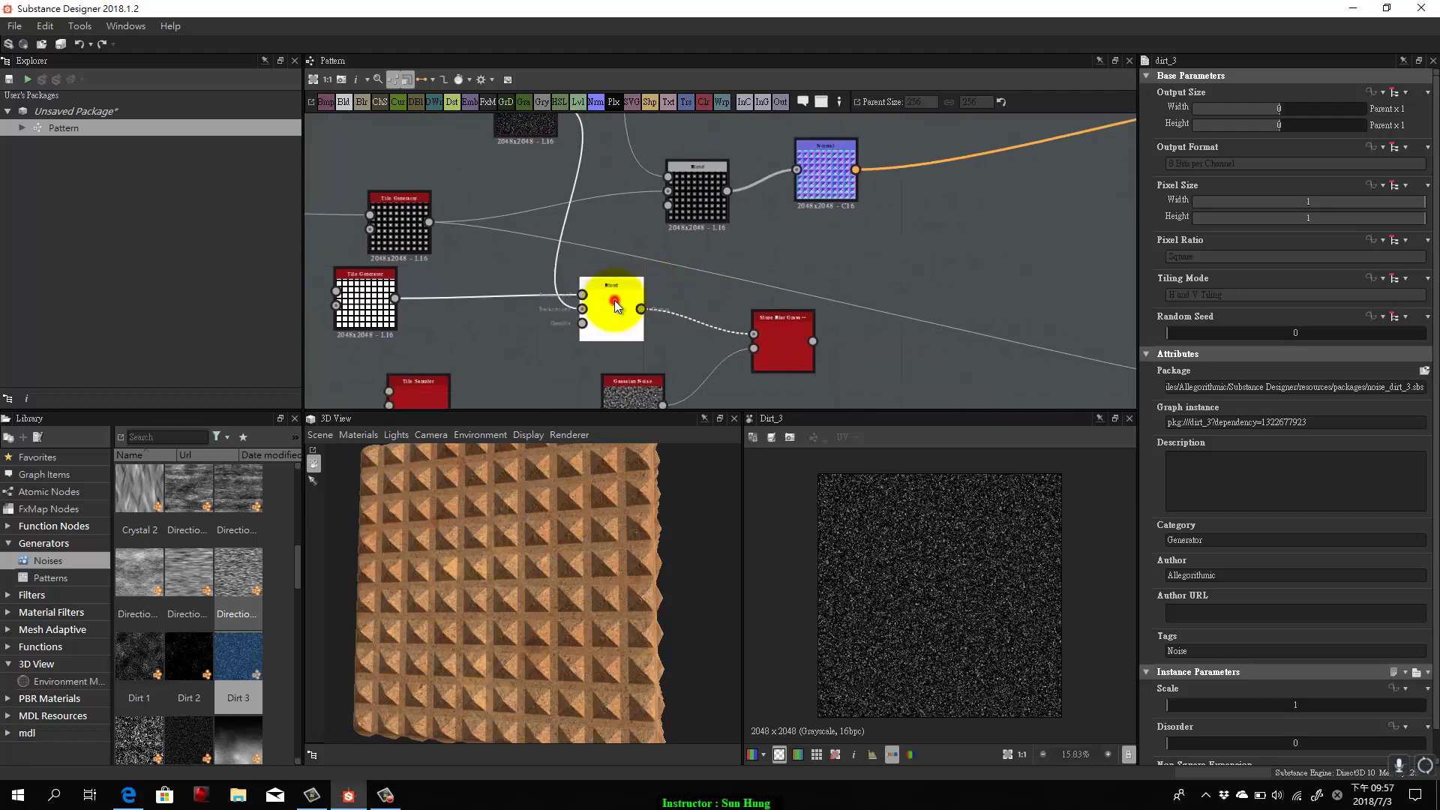
{"action": "left_click", "coordinate": [615, 303]}
Connect the Slope Blur Grayscale's output to the Height output in place of the pyramid tiles and inspect the surface in the 3D view.
{"action": "left_click_drag", "start_coordinate": [922, 386], "coordinate": [554, 303]}
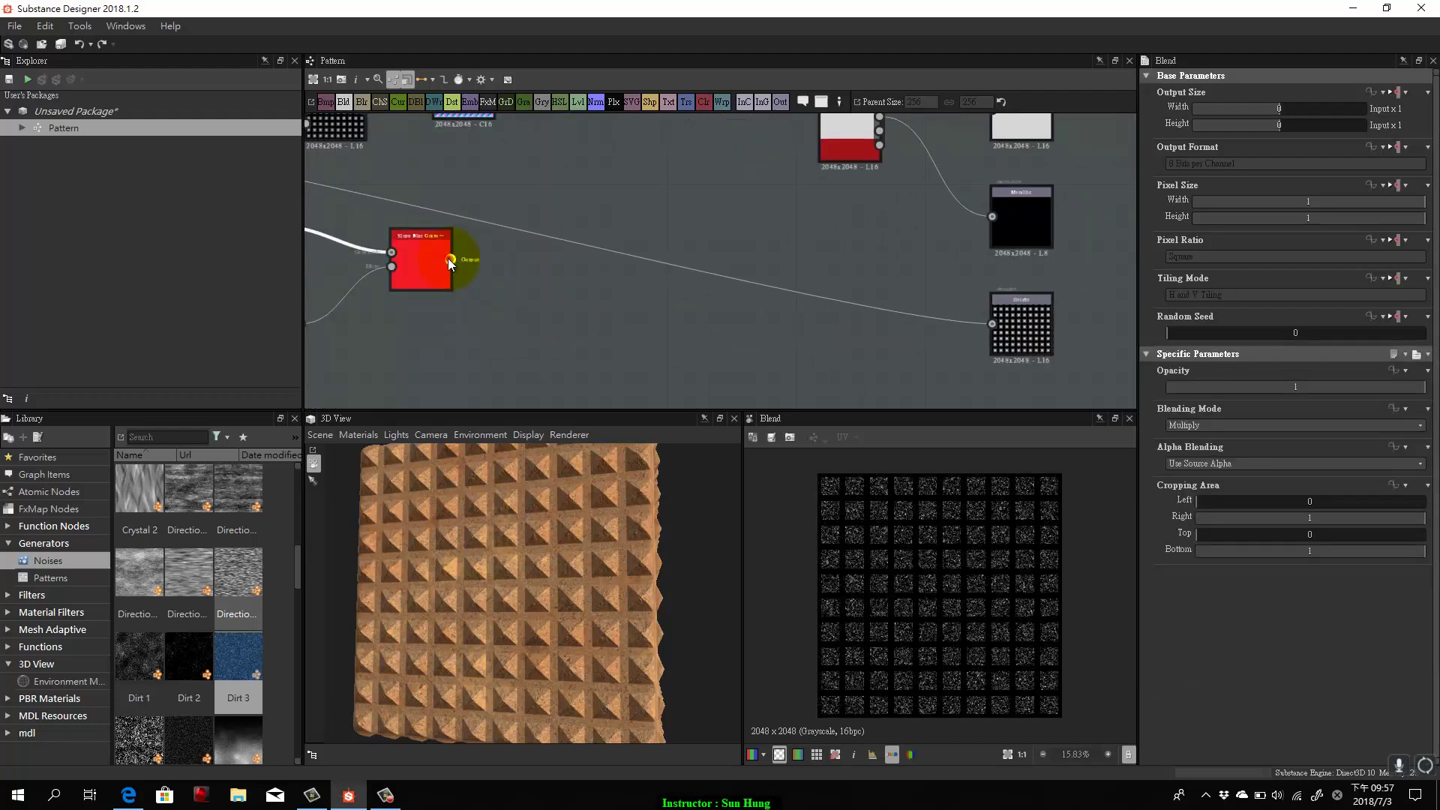
{"action": "left_click_drag", "start_coordinate": [450, 259], "coordinate": [991, 323]}
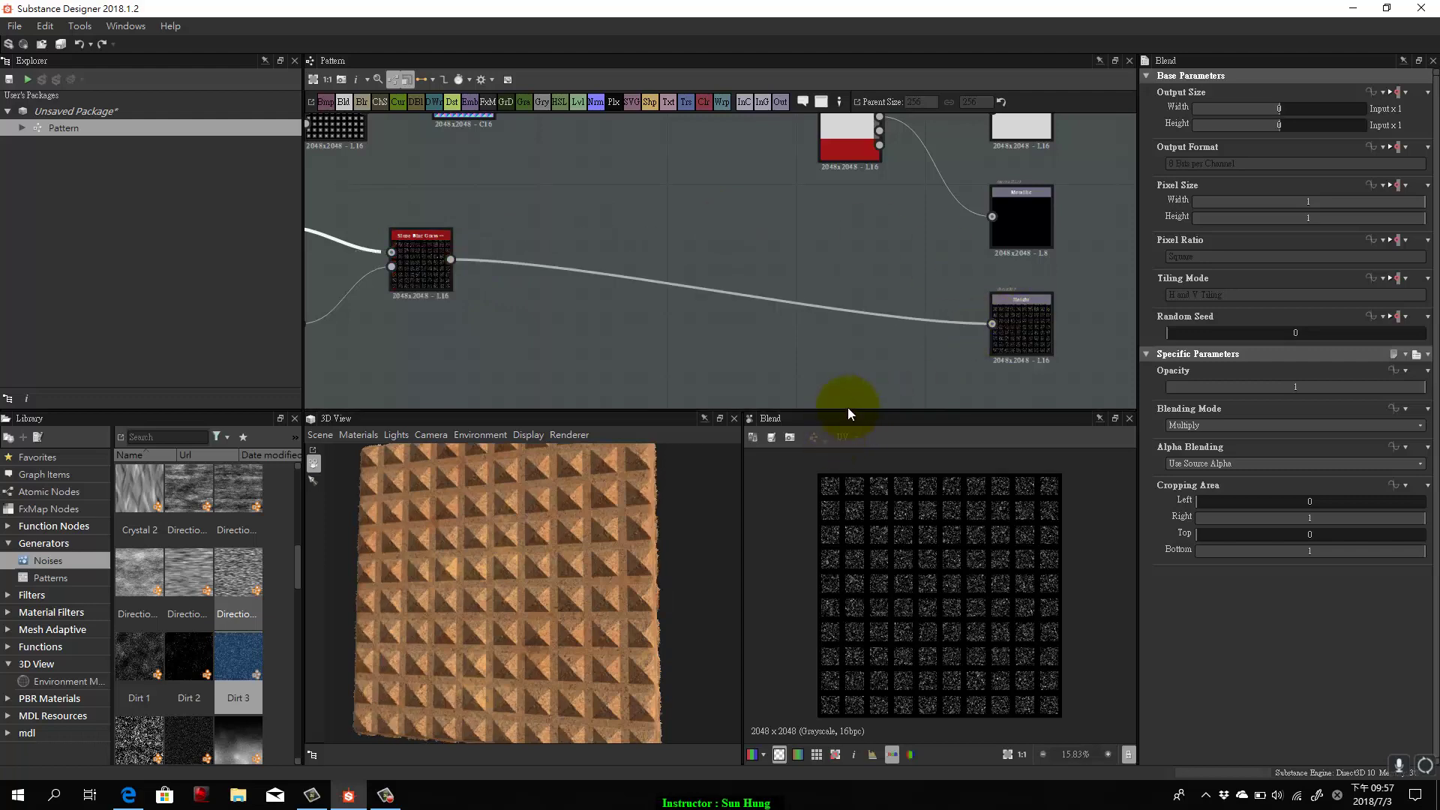
{"action": "left_click_drag", "start_coordinate": [688, 574], "coordinate": [606, 568]}
{"action": "scroll", "coordinate": [686, 560], "scroll_direction": "up", "scroll_amount": 5}
{"action": "left_click_drag", "start_coordinate": [374, 597], "coordinate": [540, 585]}
{"action": "left_click_drag", "start_coordinate": [707, 300], "coordinate": [755, 265]}
{"action": "scroll", "coordinate": [726, 292], "scroll_direction": "down", "scroll_amount": 1}
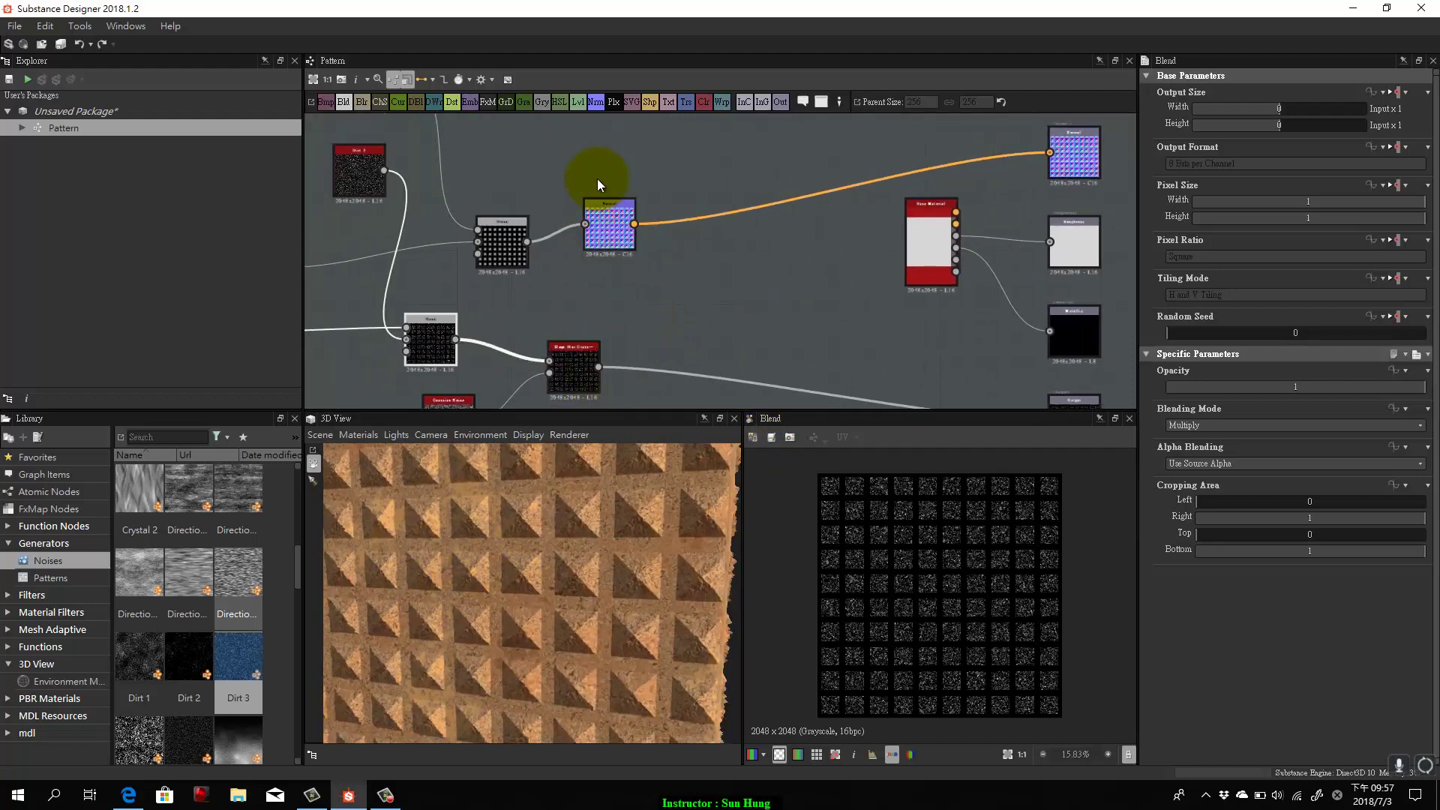
Delete both Tile Generators with their shape, Dirt 3, Blend, Normal, Slope Blur Grayscale and Gaussian Noise nodes, keeping the Tile Sampler and color nodes.
{"action": "left_click_drag", "start_coordinate": [682, 218], "coordinate": [907, 241]}
{"action": "scroll", "coordinate": [889, 282], "scroll_direction": "down", "scroll_amount": 2}
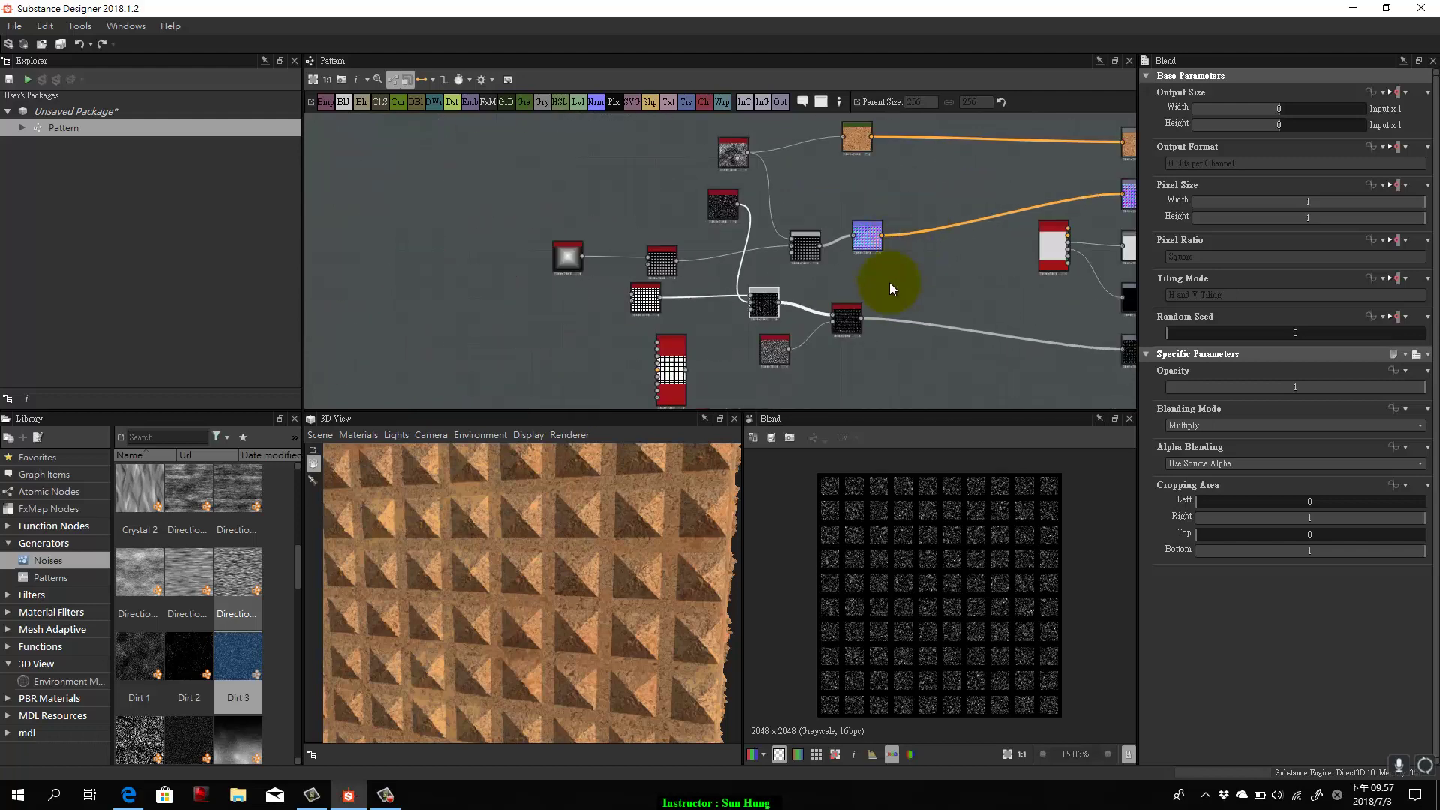
{"action": "scroll", "coordinate": [890, 288], "scroll_direction": "down", "scroll_amount": 2}
{"action": "scroll", "coordinate": [891, 288], "scroll_direction": "up", "scroll_amount": 2}
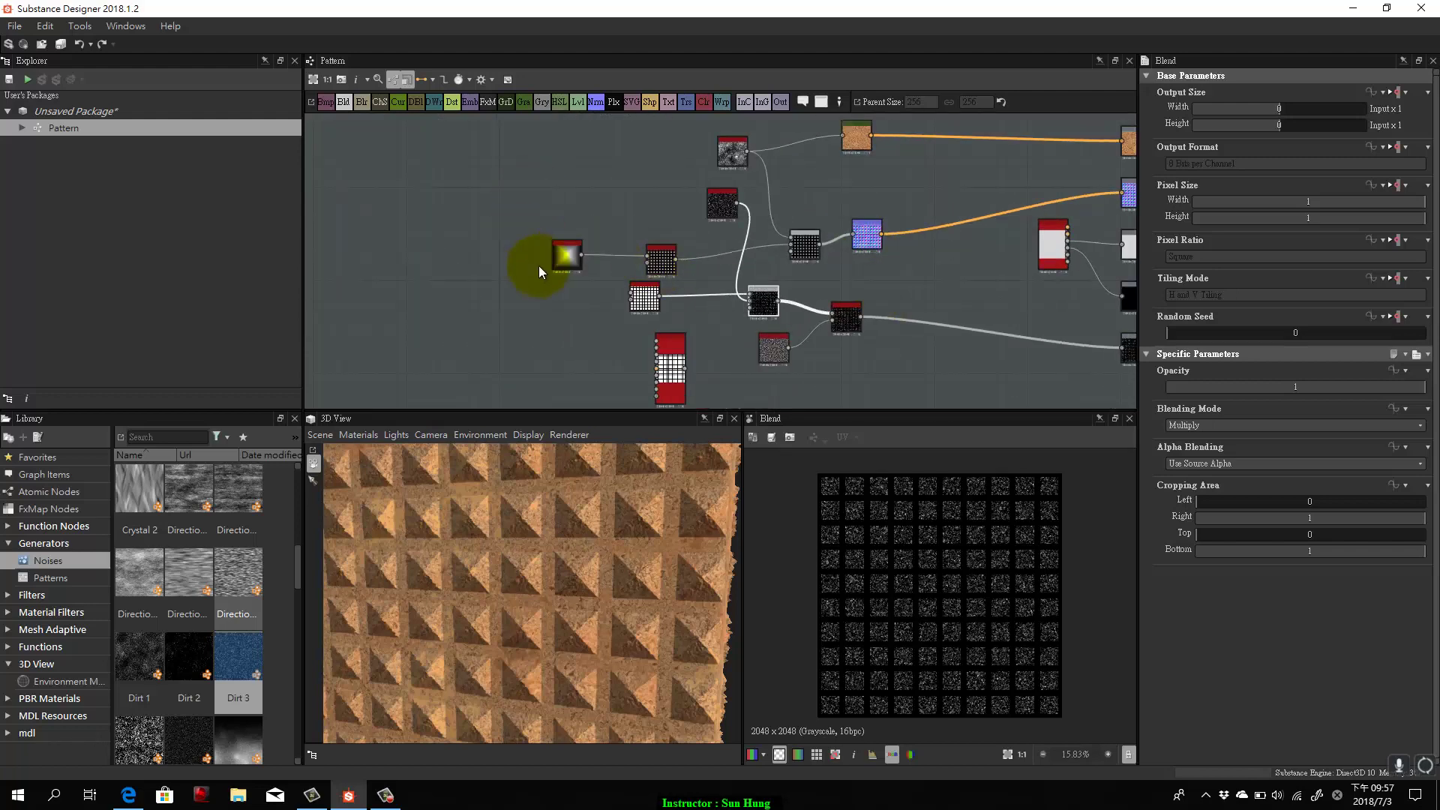
{"action": "left_click", "coordinate": [859, 316]}
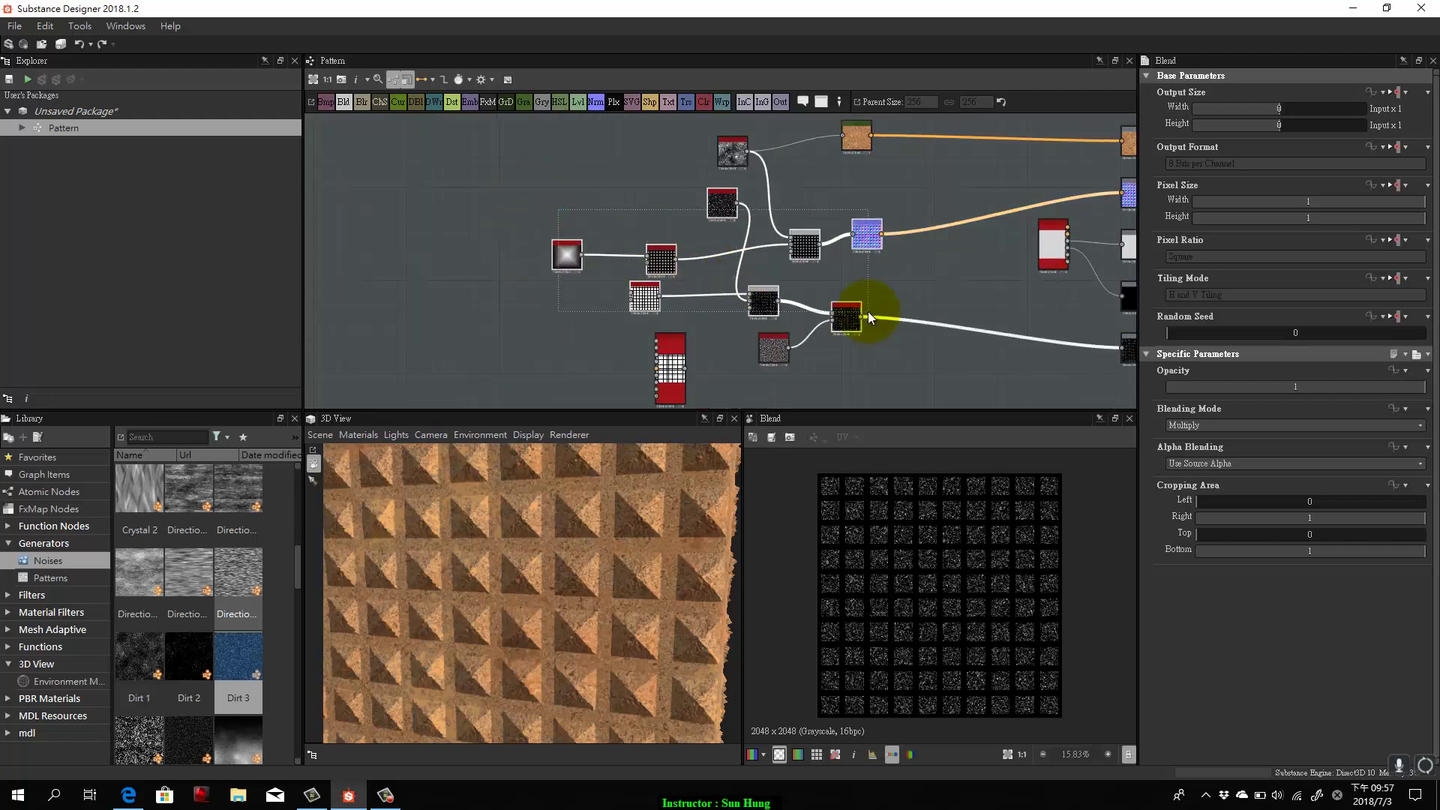
{"action": "key", "text": "Delete"}
{"action": "mouse_move", "coordinate": [748, 382]}
{"action": "left_mouse_down"}
{"action": "mouse_move", "coordinate": [816, 304]}
{"action": "mouse_move", "coordinate": [711, 280]}
{"action": "mouse_move", "coordinate": [711, 198]}
{"action": "mouse_move", "coordinate": [762, 334]}
{"action": "mouse_move", "coordinate": [758, 382]}
{"action": "left_mouse_up"}
{"action": "key", "text": "Delete"}
Move the Tile Sampler up into the free space between the Gradient Map and the Base Material node.
{"action": "scroll", "coordinate": [789, 240], "scroll_direction": "up", "scroll_amount": 1}
{"action": "scroll", "coordinate": [713, 220], "scroll_direction": "up", "scroll_amount": 2}
{"action": "scroll", "coordinate": [742, 305], "scroll_direction": "down", "scroll_amount": 1}
{"action": "left_click_drag", "start_coordinate": [766, 315], "coordinate": [815, 173]}
{"action": "left_click_drag", "start_coordinate": [588, 348], "coordinate": [749, 292]}
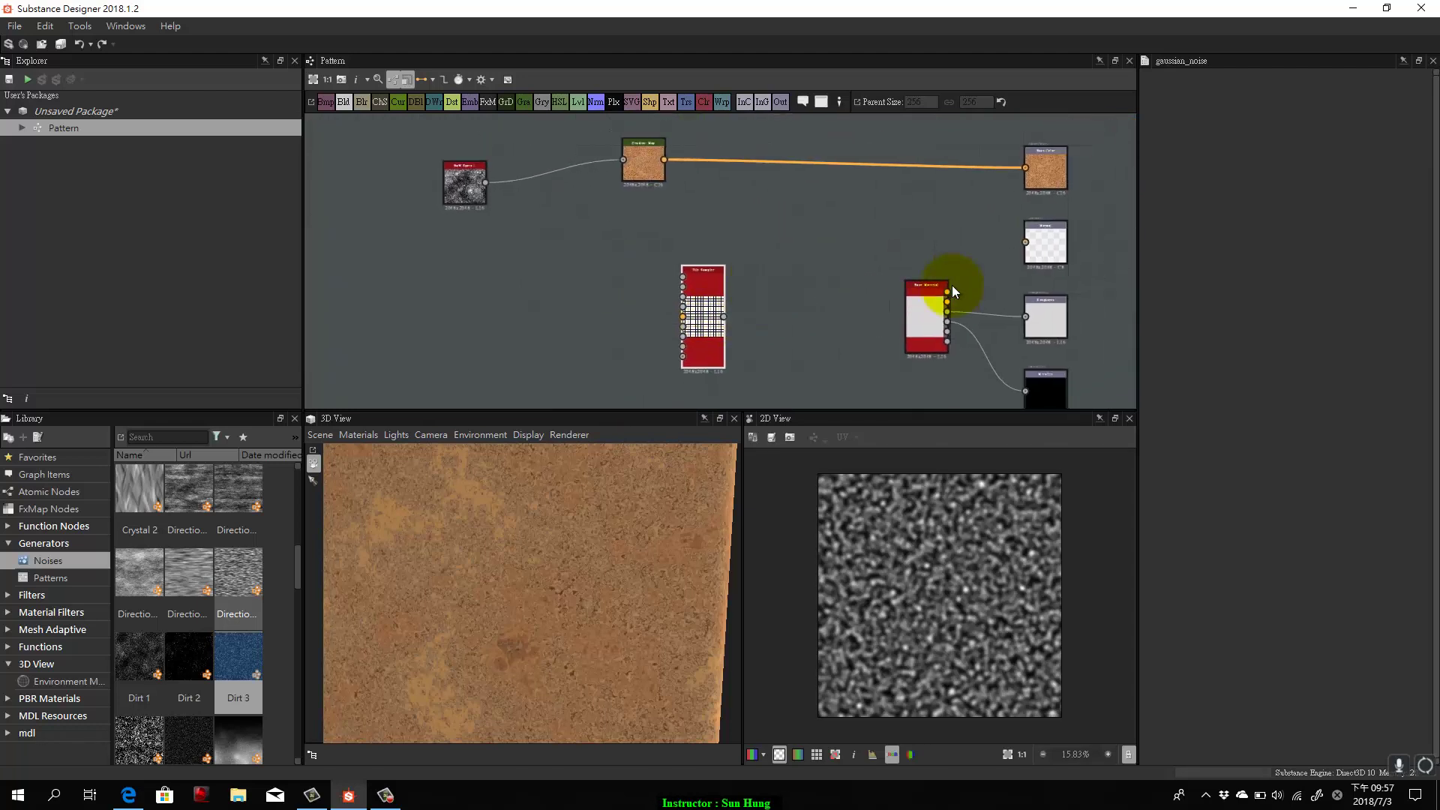
{"action": "left_click_drag", "start_coordinate": [952, 287], "coordinate": [963, 277]}
{"action": "left_click_drag", "start_coordinate": [727, 272], "coordinate": [779, 273]}
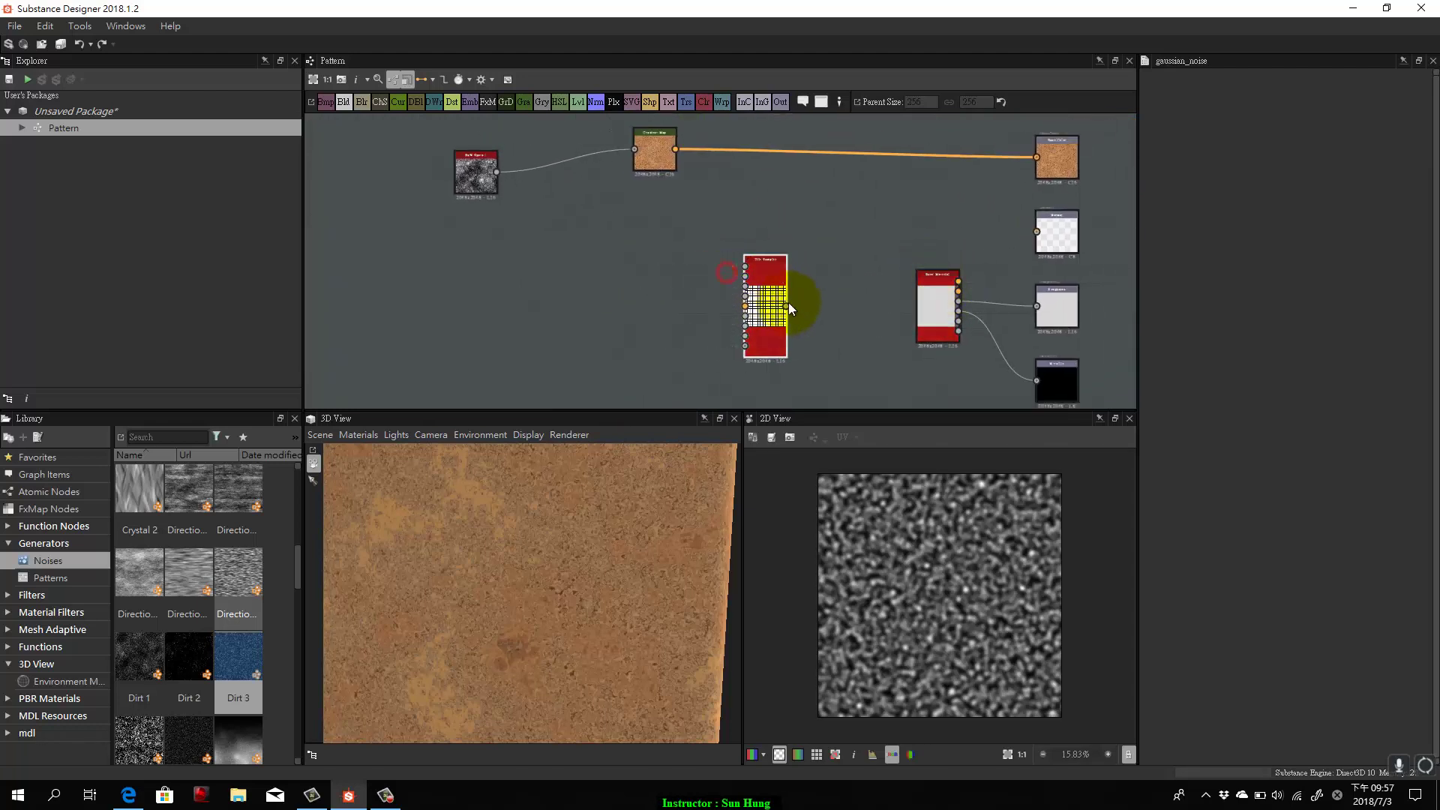
Set the Tile Sampler's Pattern to Pattern Input and its Pattern Input Number to 2.
{"action": "left_click", "coordinate": [772, 268]}
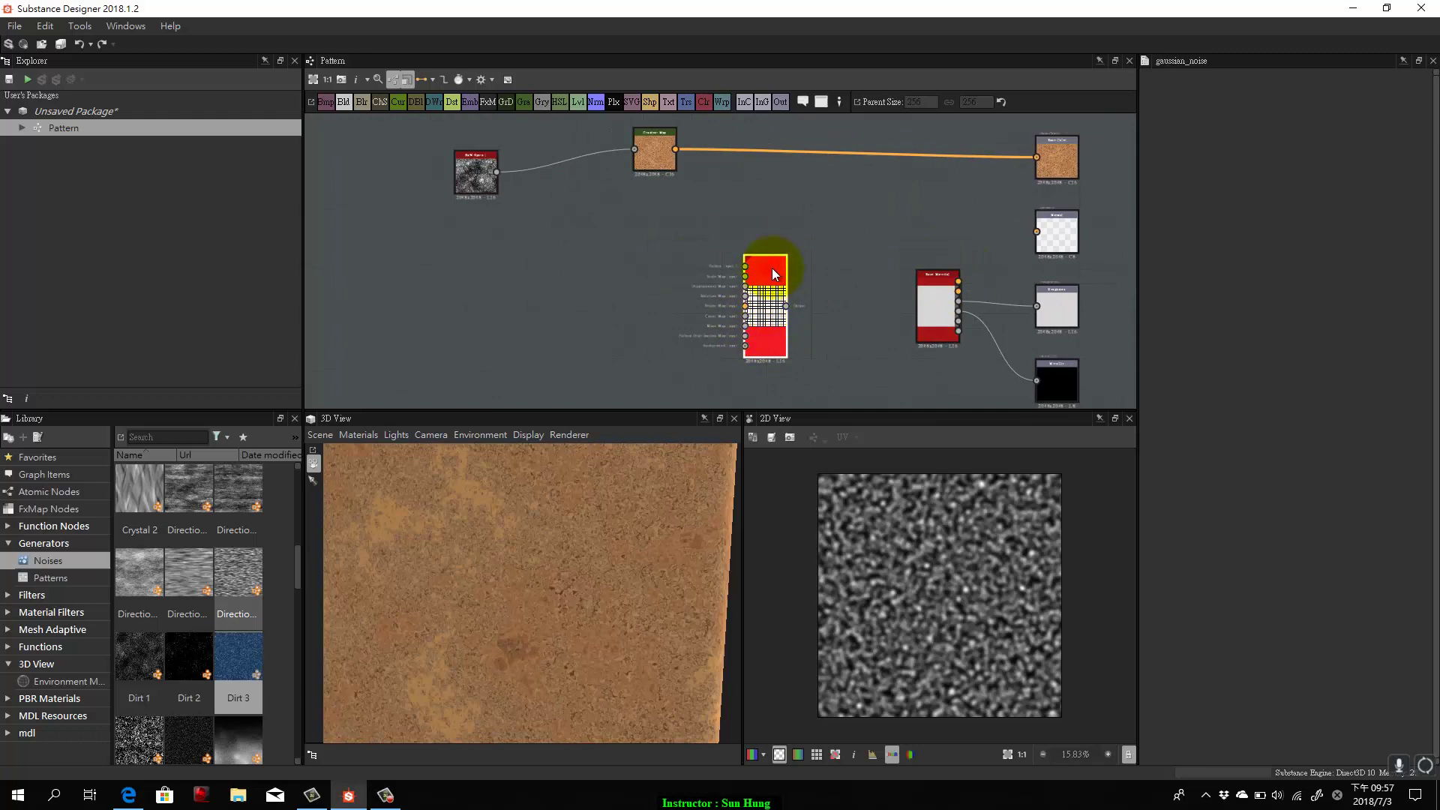
{"action": "double_click", "coordinate": [772, 269]}
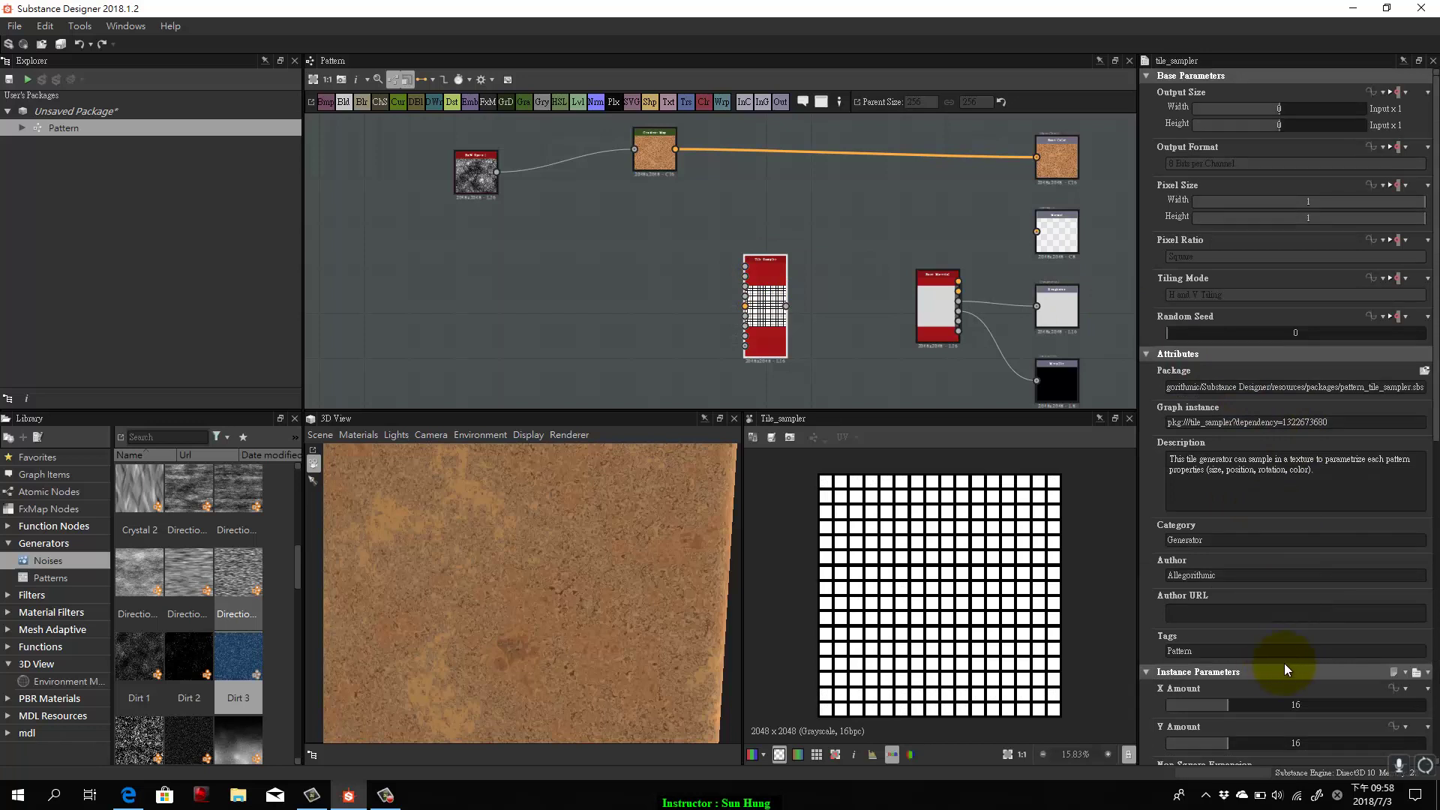
{"action": "scroll", "coordinate": [1281, 546], "scroll_direction": "down", "scroll_amount": 5}
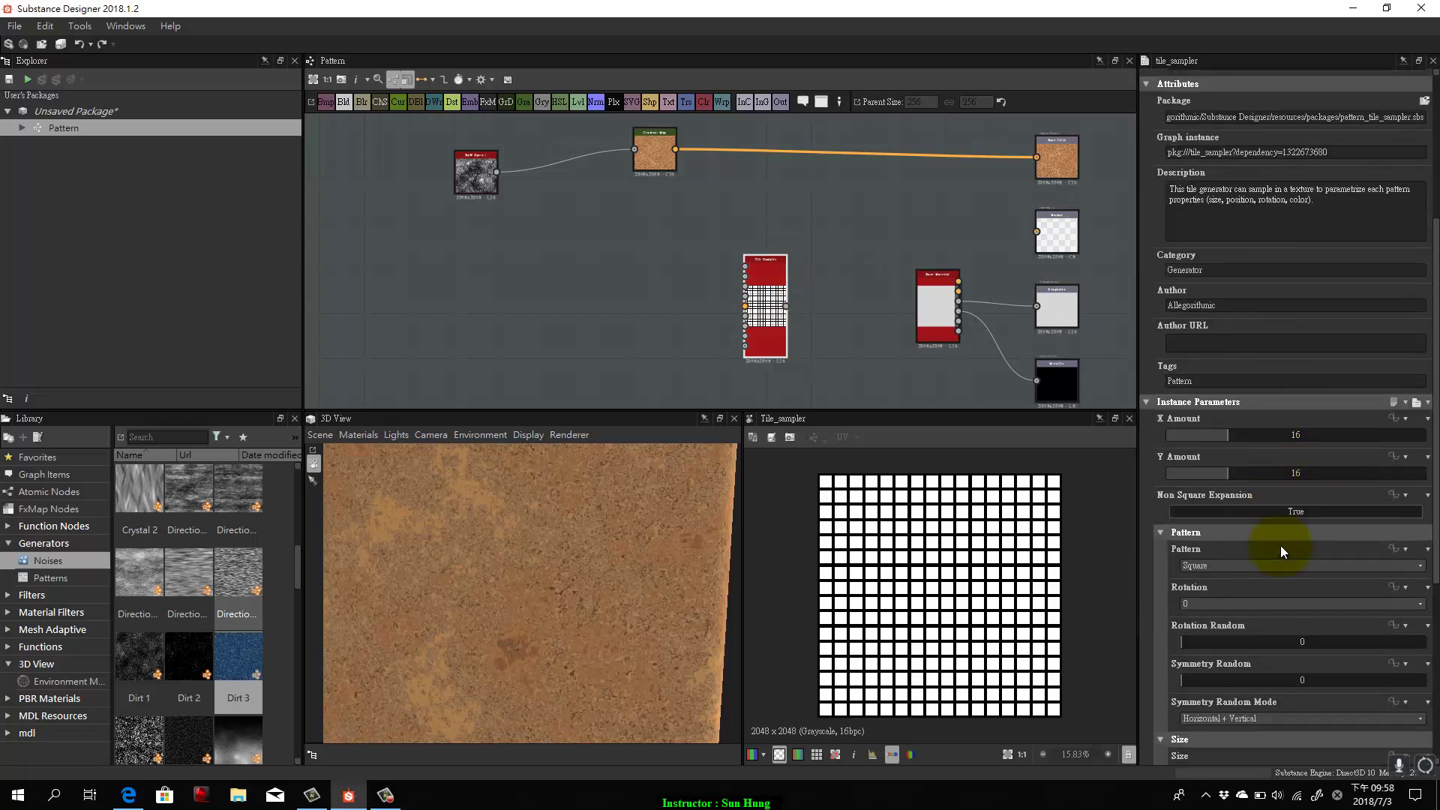
{"action": "left_click", "coordinate": [1277, 566]}
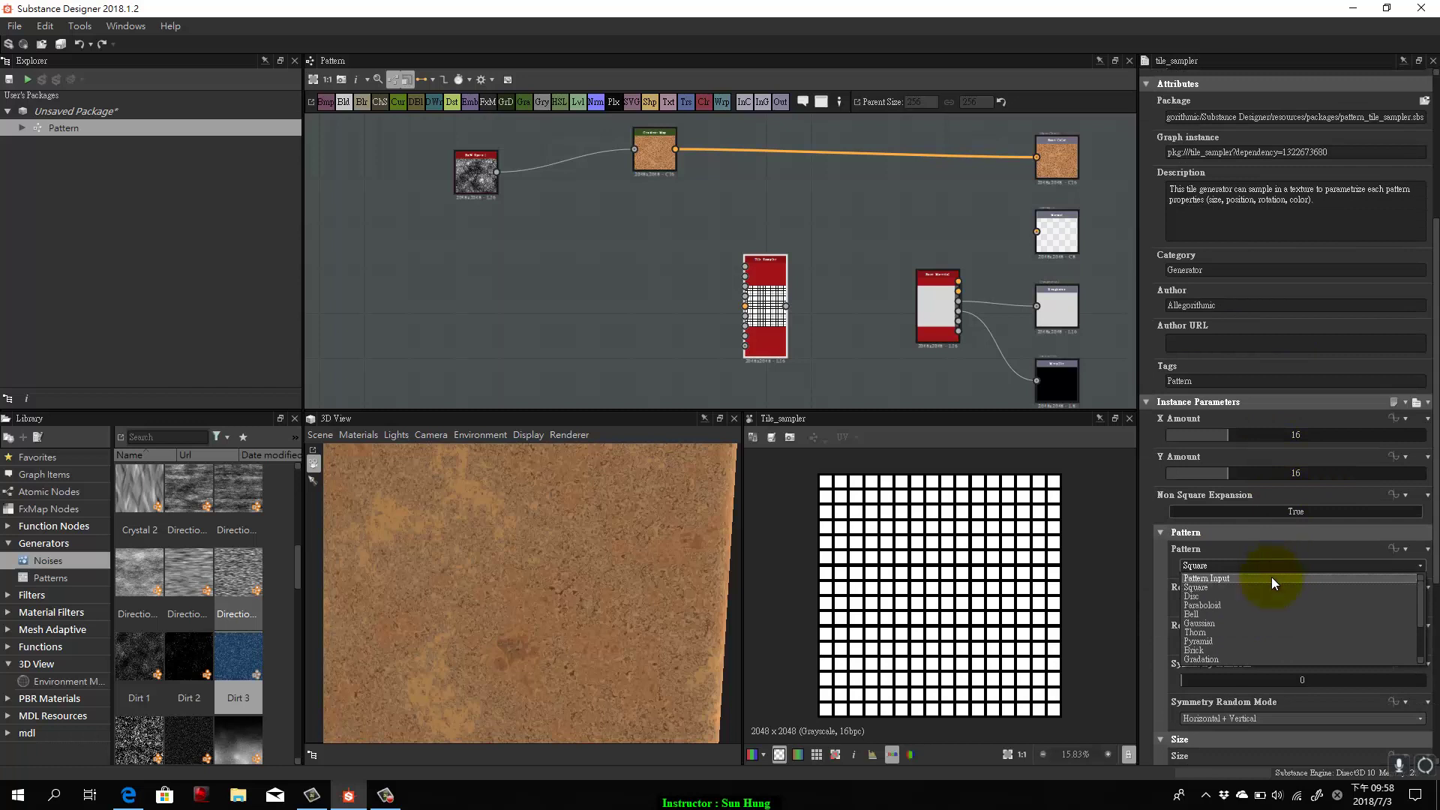
{"action": "left_click", "coordinate": [1273, 582]}
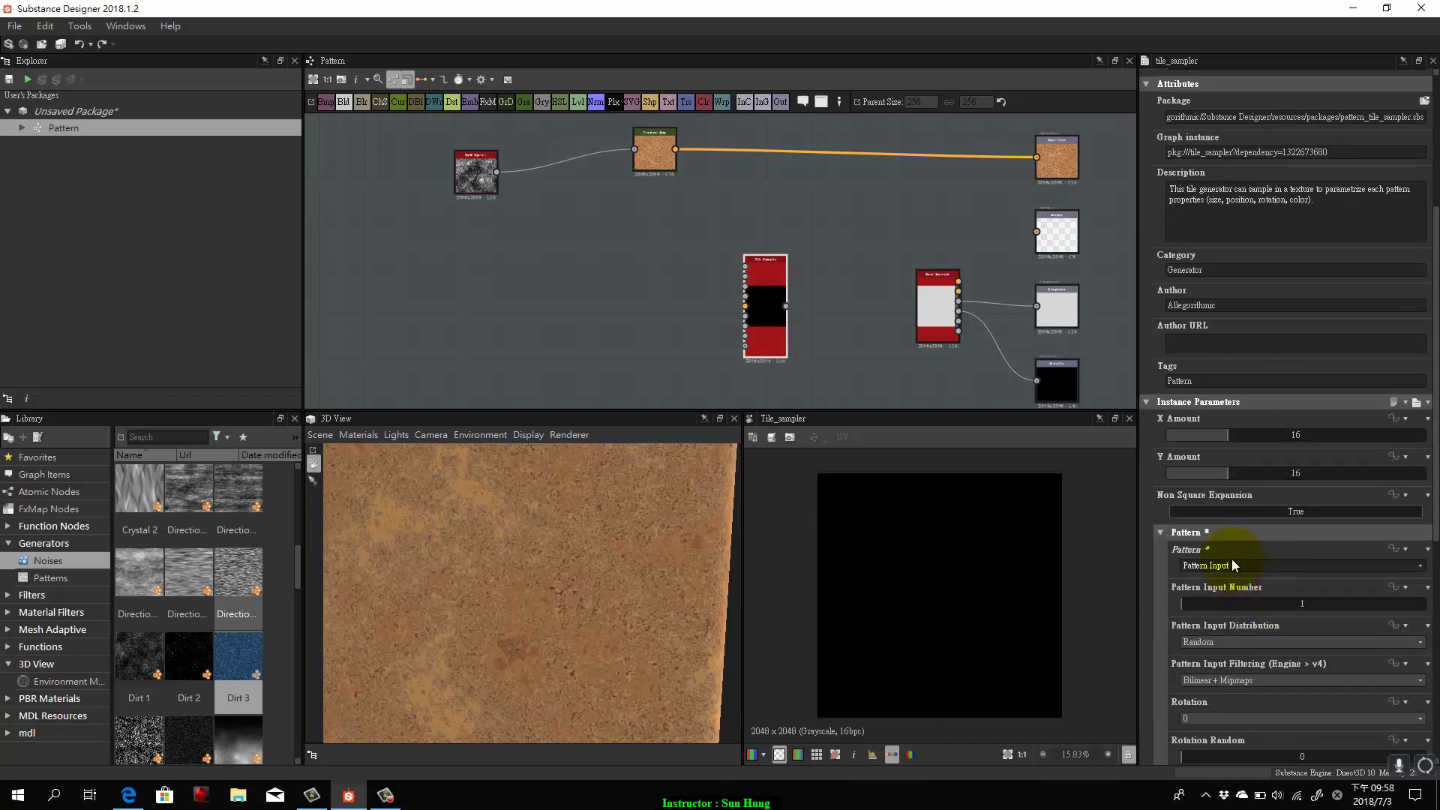
{"action": "left_click", "coordinate": [1275, 604]}
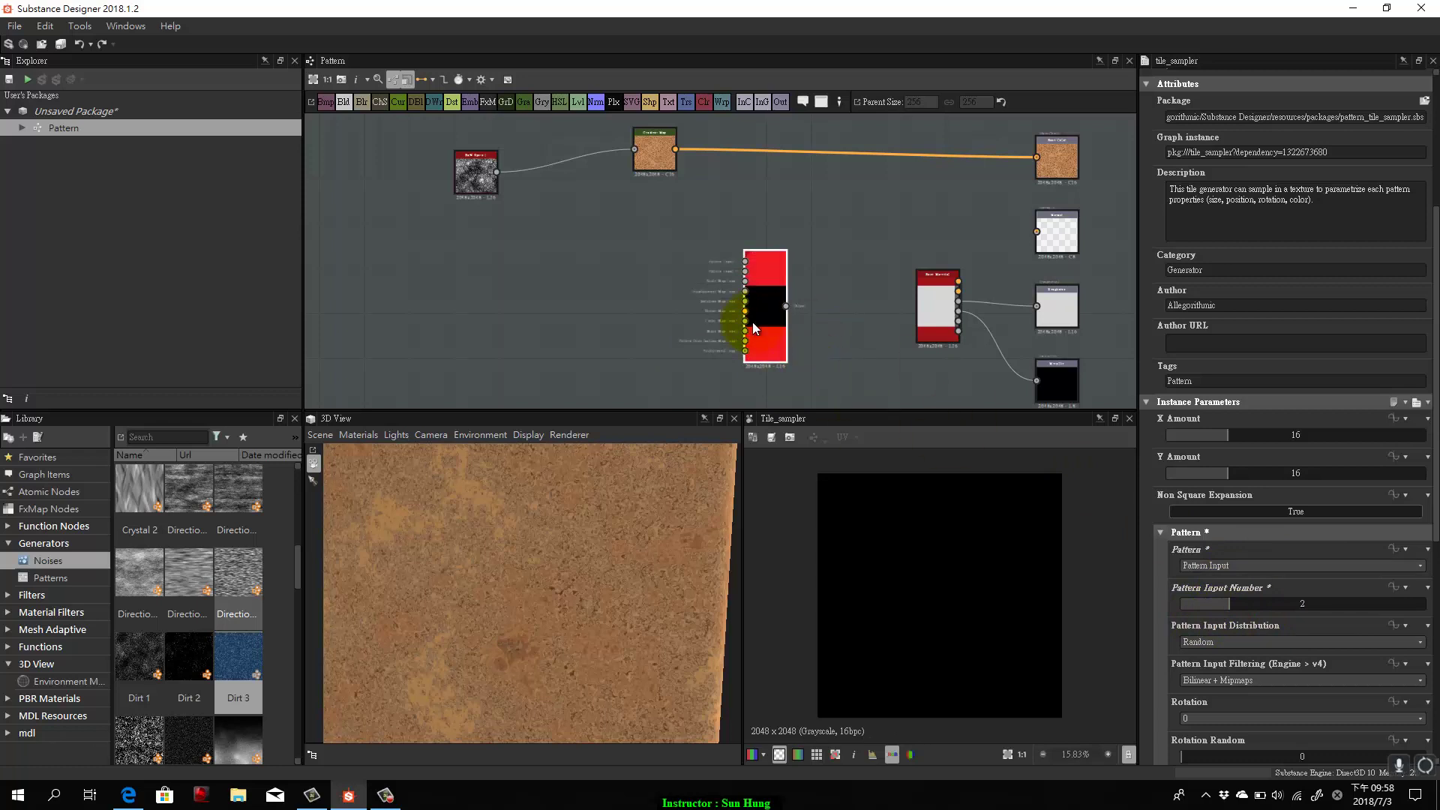
Add a Cube 3D node and a Shape node to the left of the Tile Sampler.
{"action": "left_click_drag", "start_coordinate": [513, 274], "coordinate": [622, 269]}
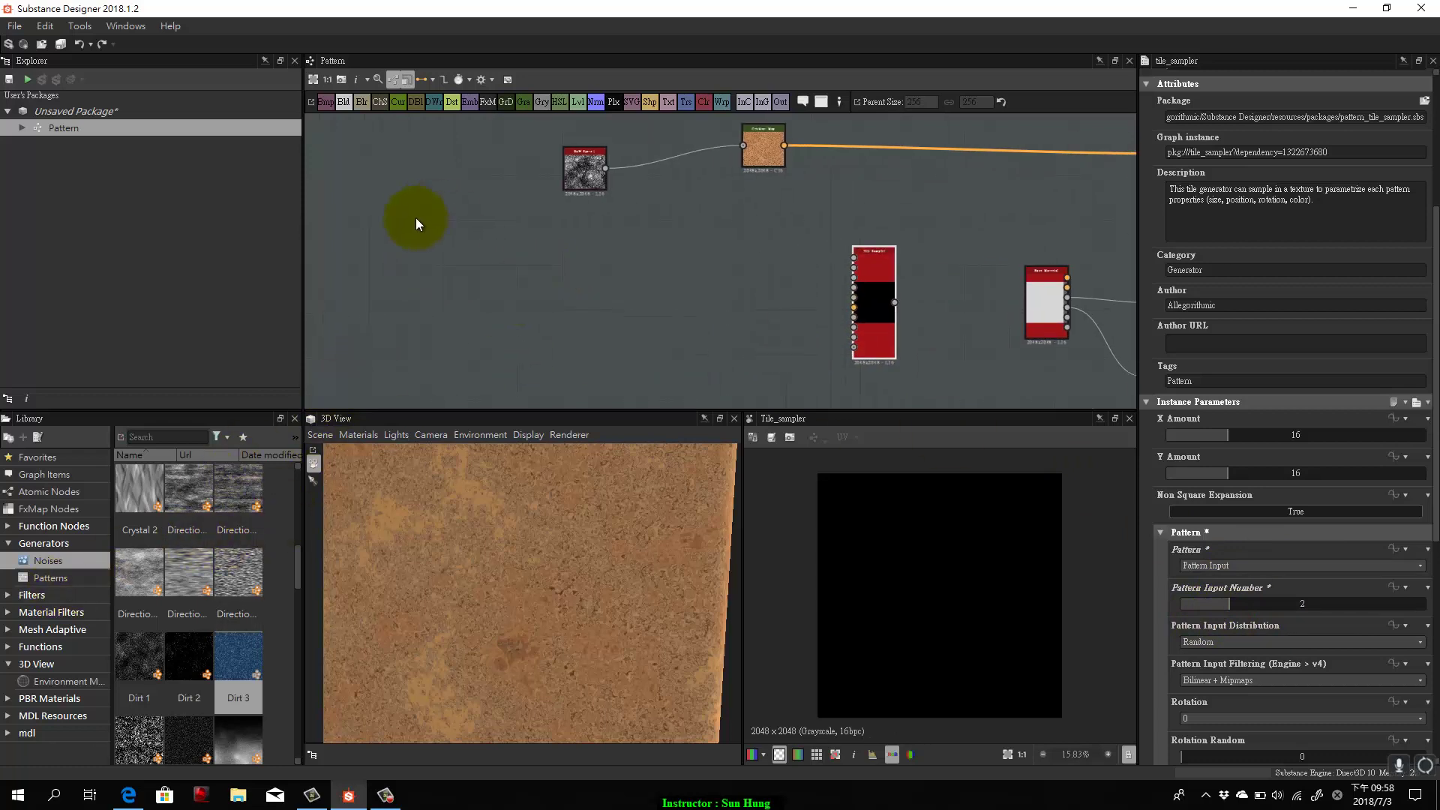
{"action": "key", "text": "space"}
{"action": "type", "text": "cu"}
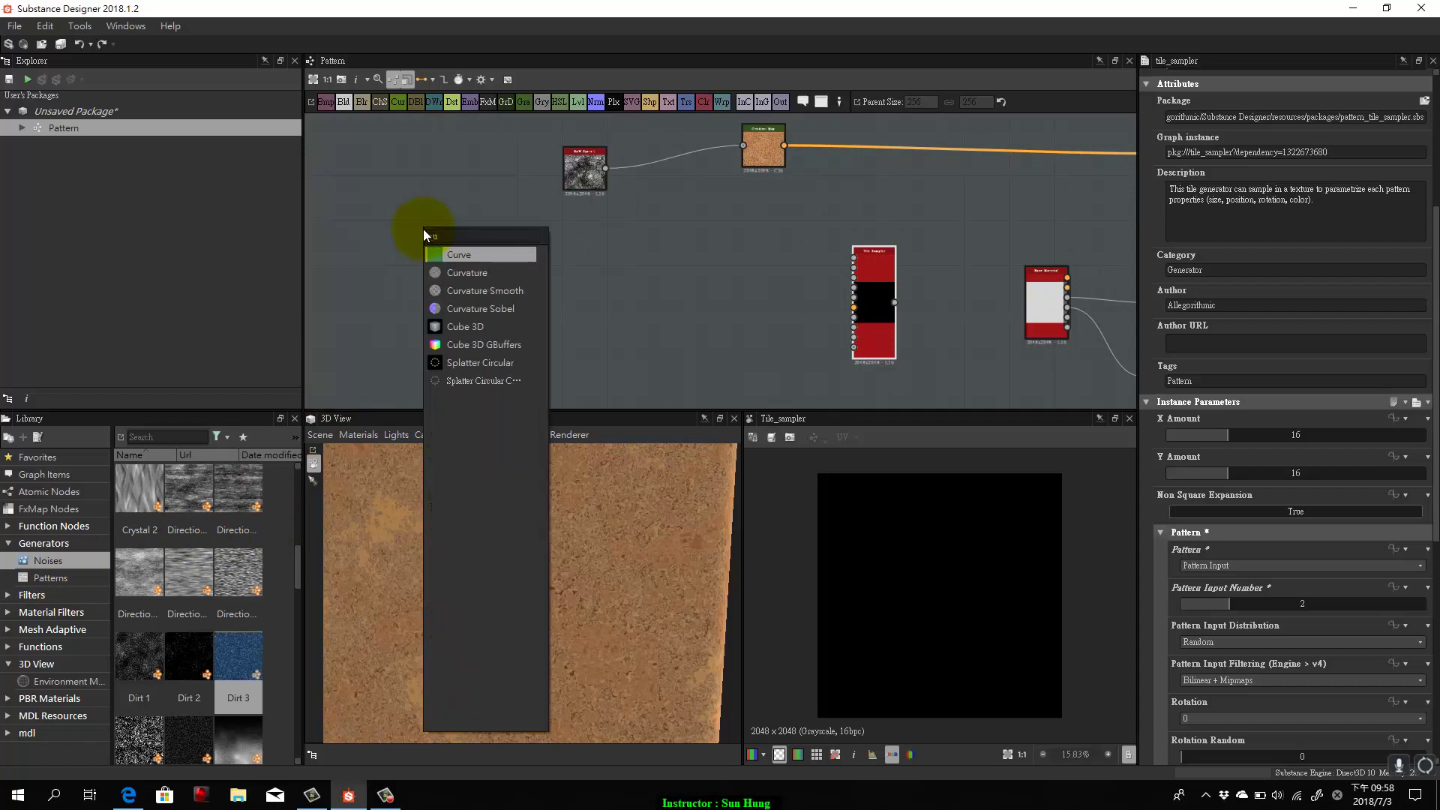
{"action": "type", "text": "b"}
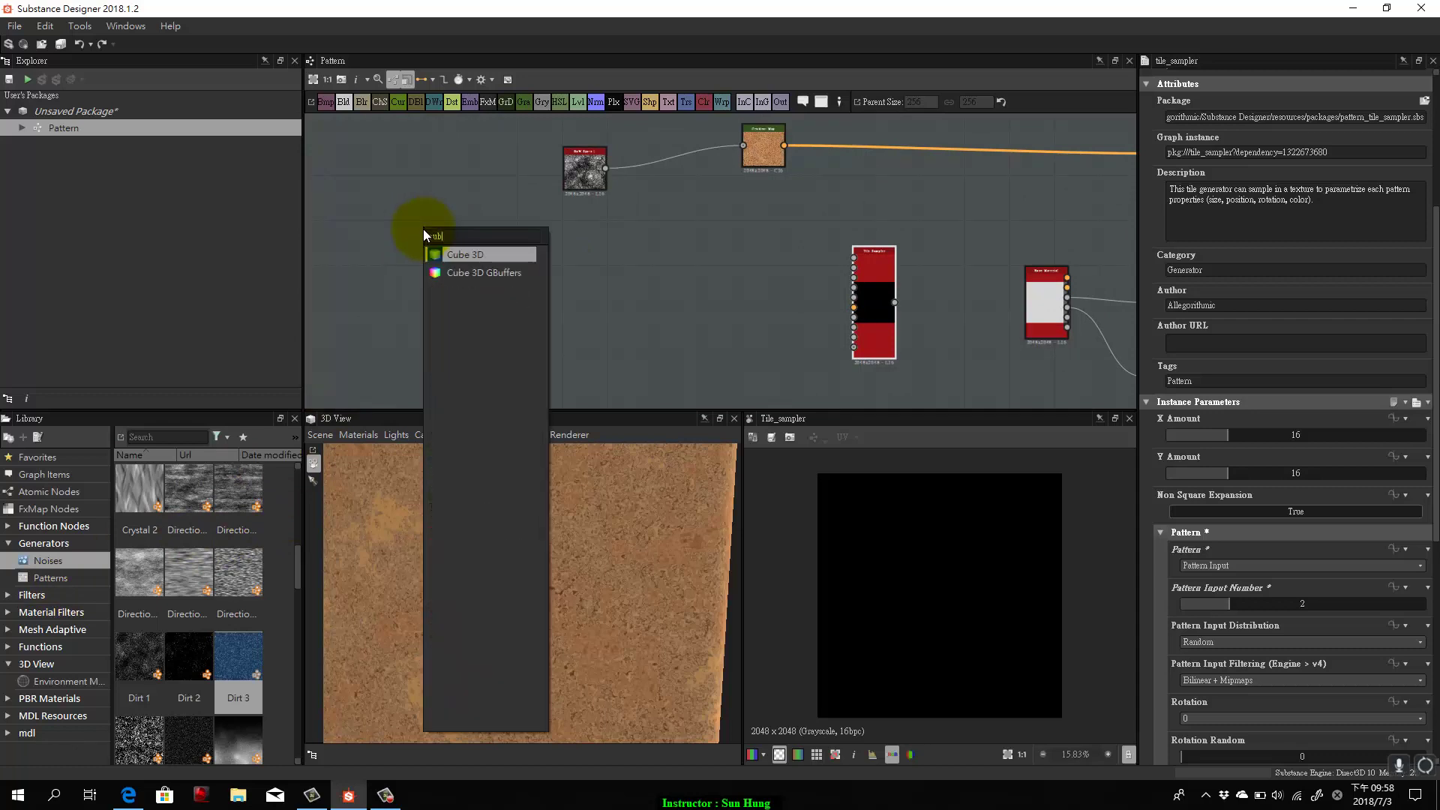
{"action": "left_click", "coordinate": [465, 255]}
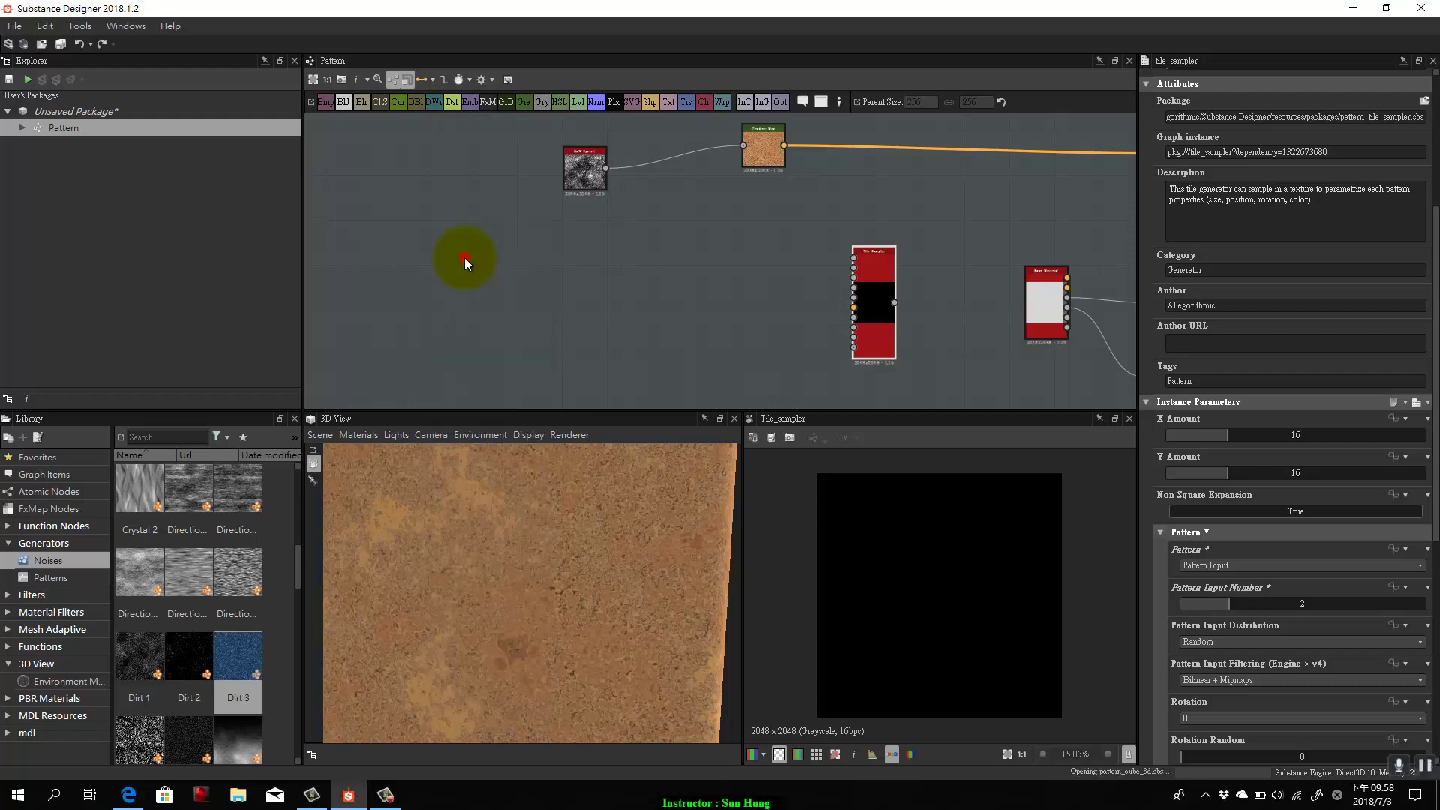
{"action": "key", "text": "space"}
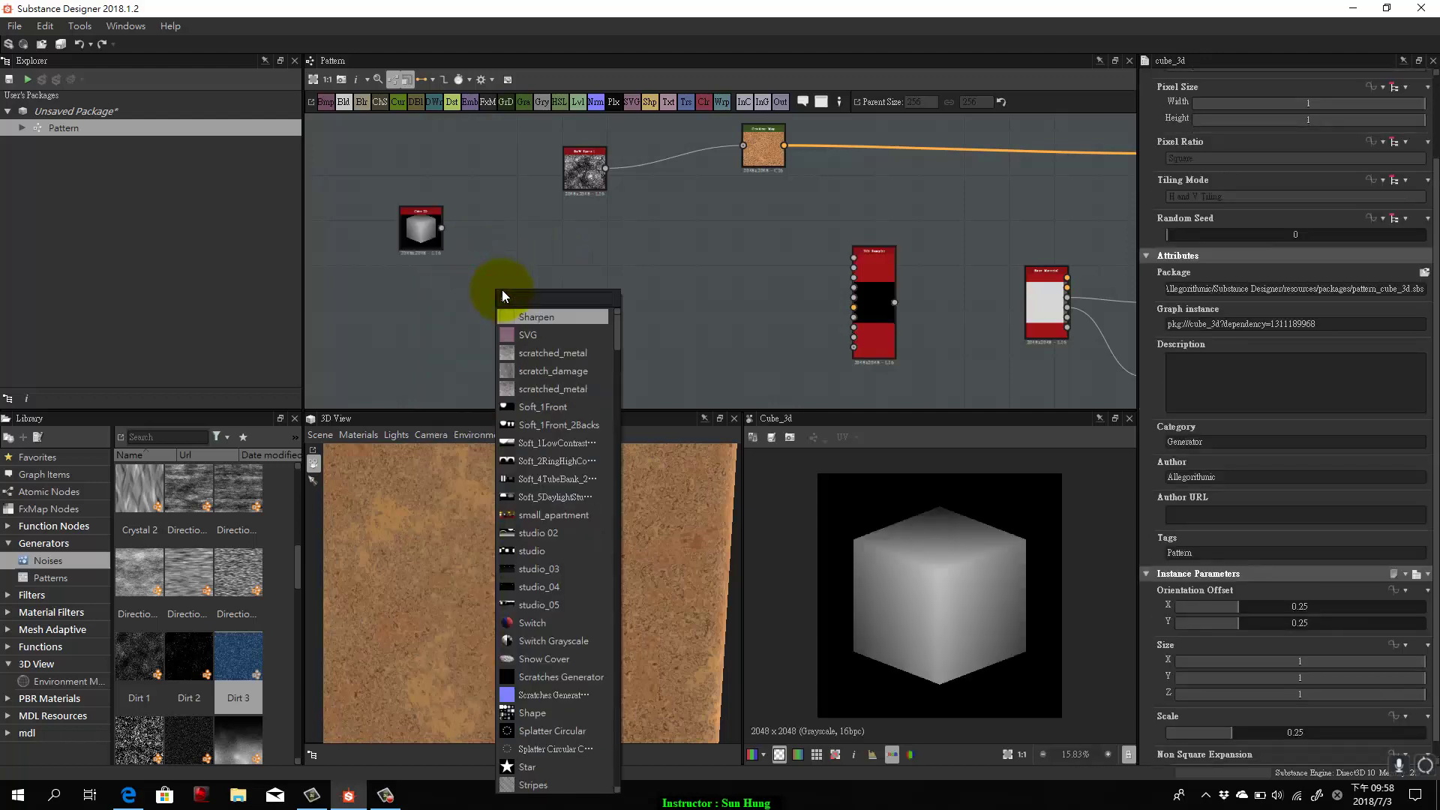
{"action": "type", "text": "sh"}
{"action": "left_click", "coordinate": [544, 334]}
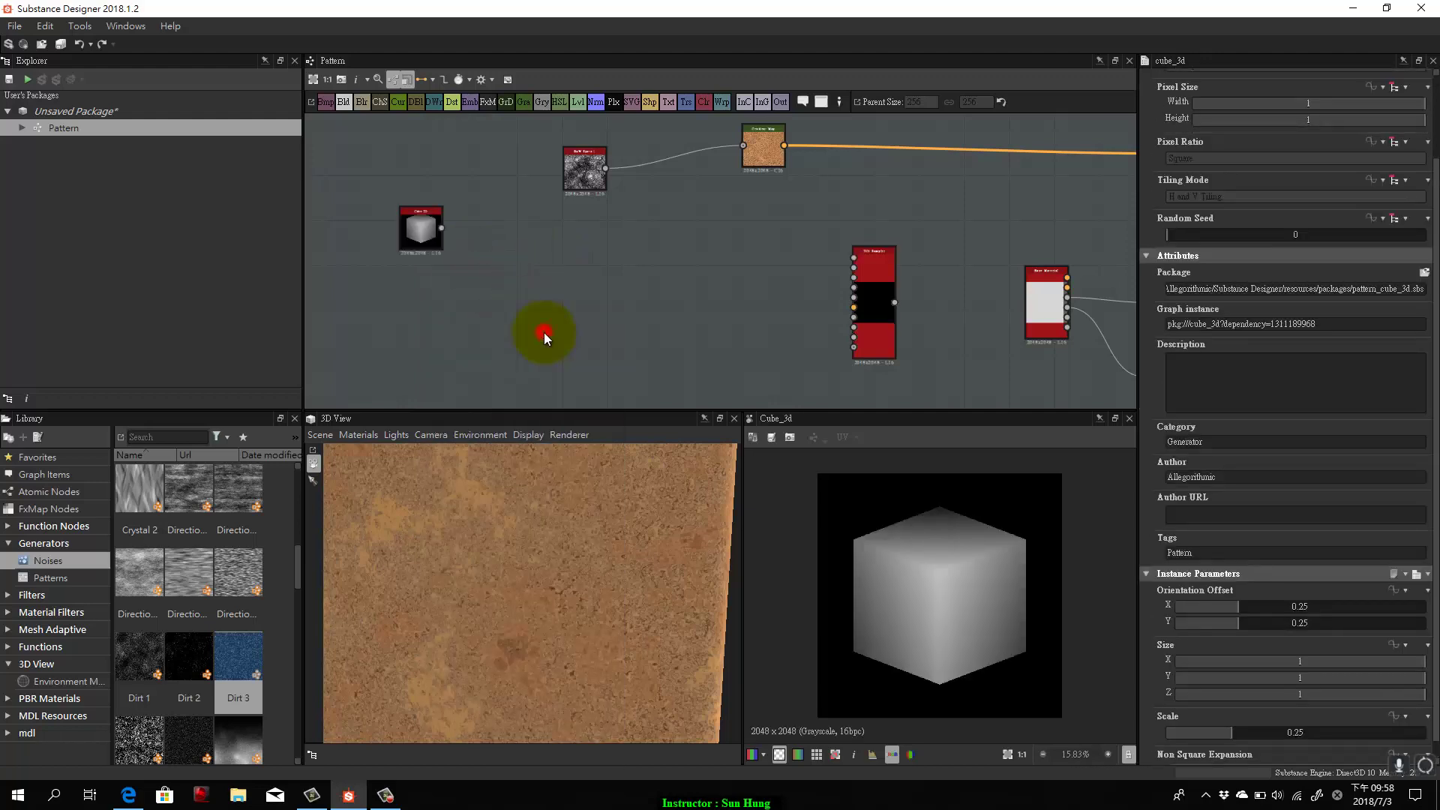
Add a Blend node beside the Cube 3D and Shape nodes, feeding the Shape into its foreground and the Cube 3D into its background.
{"action": "key", "text": "space"}
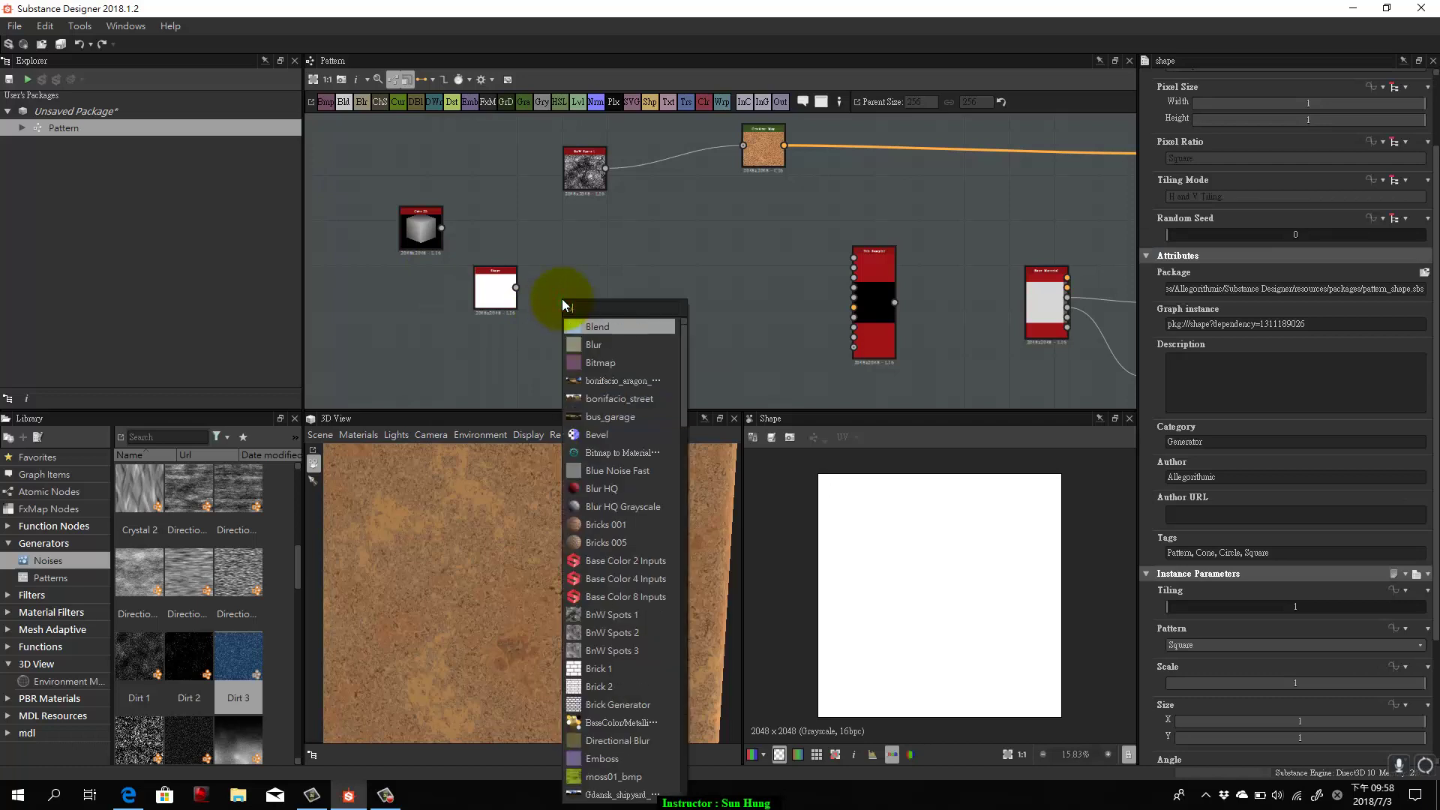
{"action": "type", "text": "b"}
{"action": "left_click", "coordinate": [593, 327]}
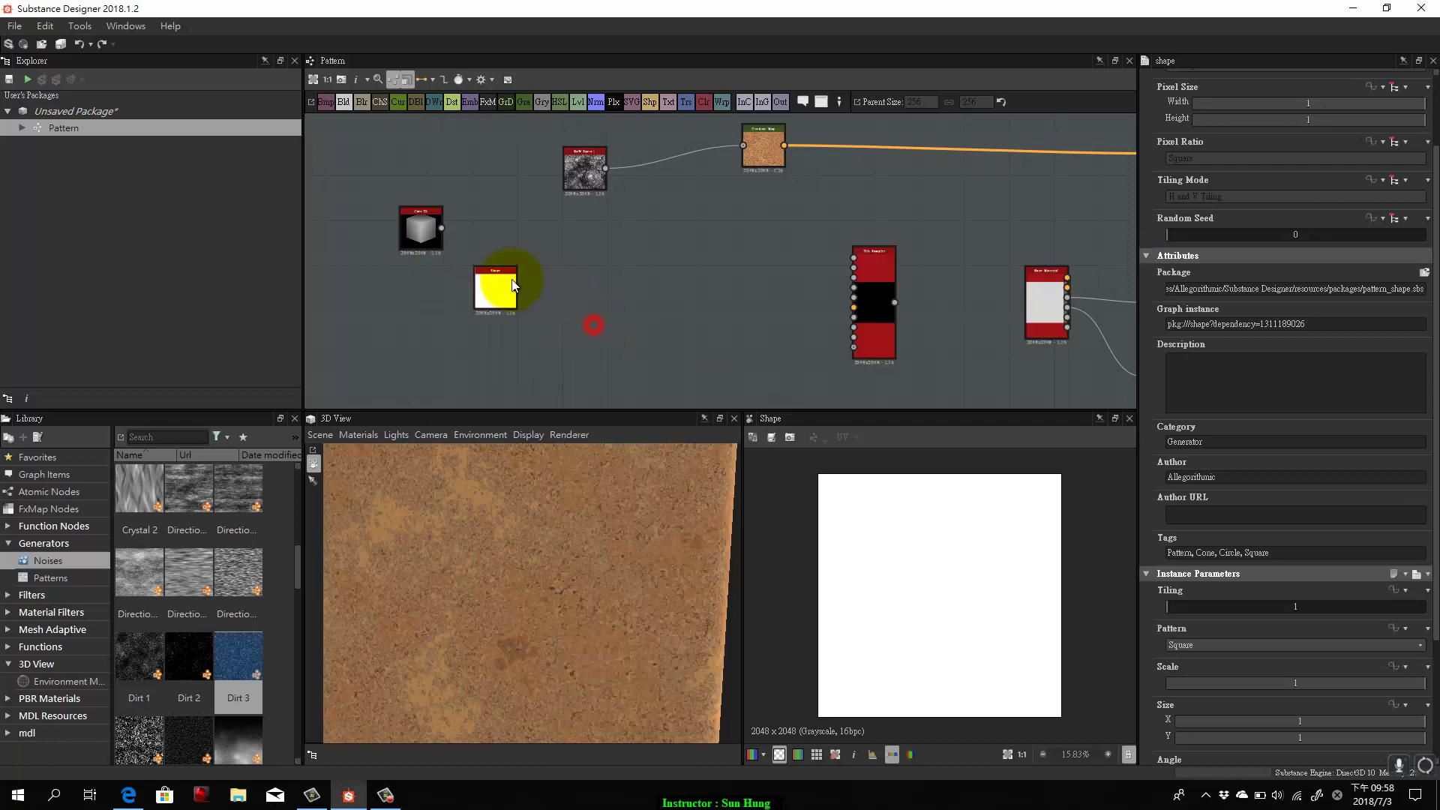
{"action": "left_click_drag", "start_coordinate": [486, 289], "coordinate": [411, 290]}
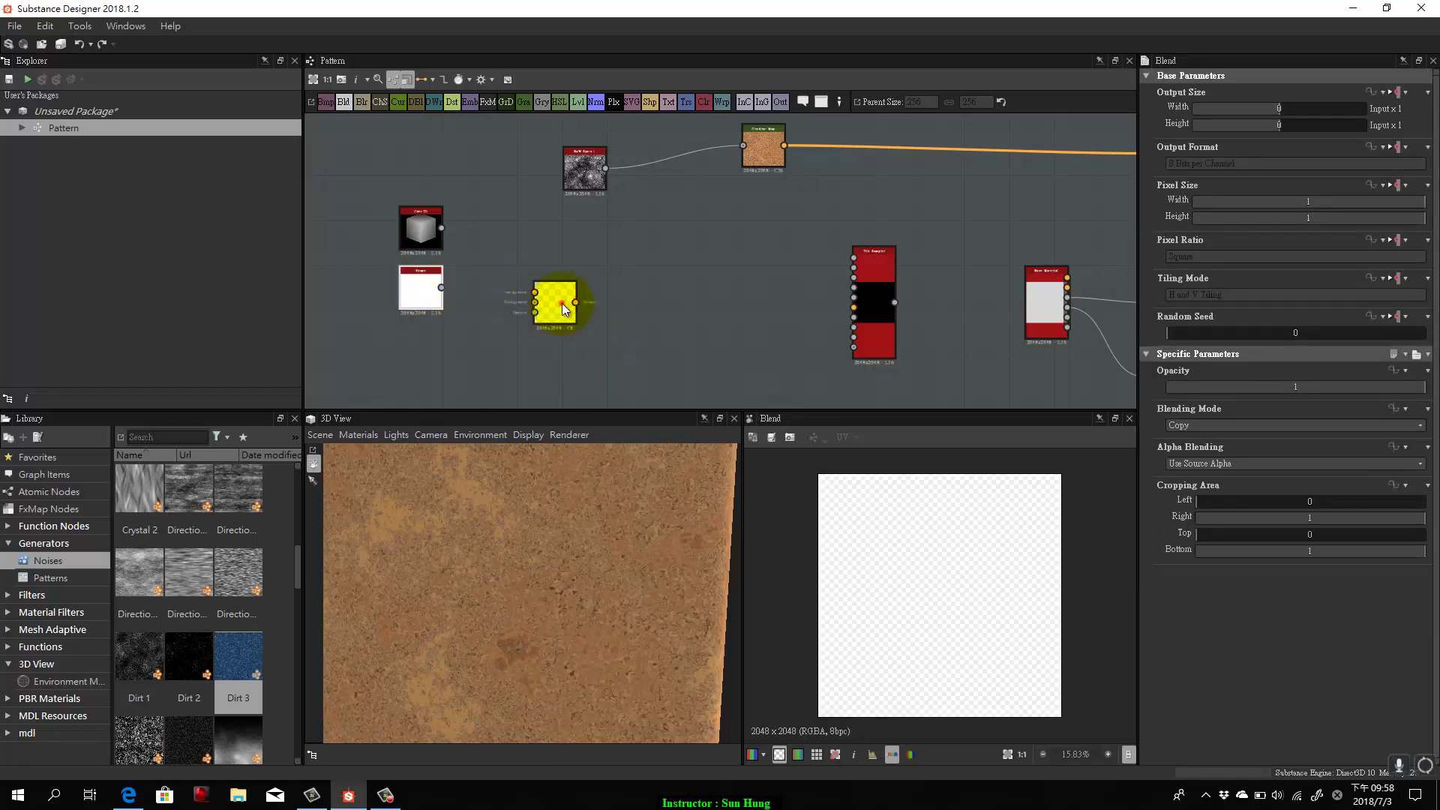
{"action": "left_click_drag", "start_coordinate": [561, 303], "coordinate": [521, 257]}
{"action": "left_click_drag", "start_coordinate": [443, 227], "coordinate": [496, 252]}
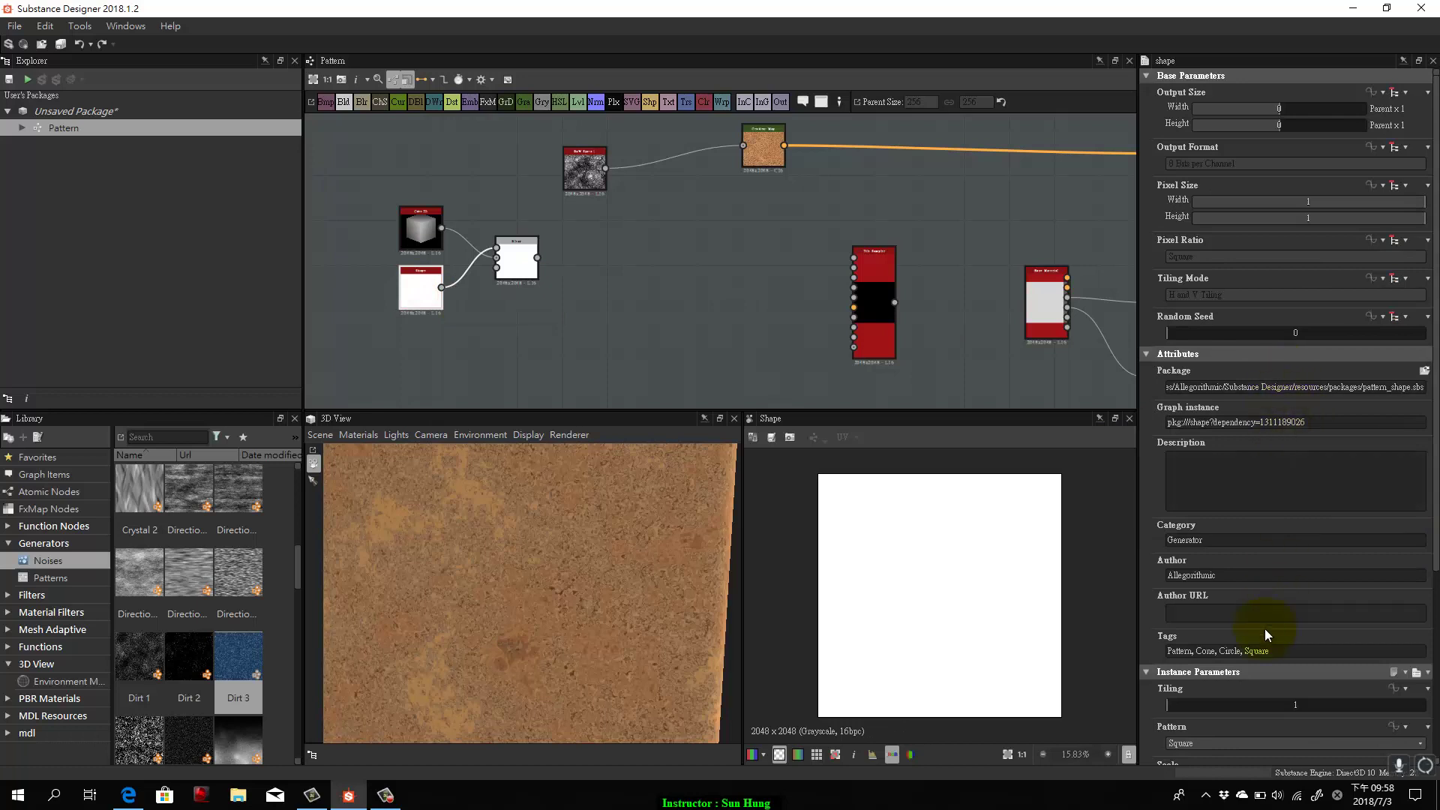
Set the Shape node's Pattern to Bell.
{"action": "scroll", "coordinate": [1265, 623], "scroll_direction": "down", "scroll_amount": 4}
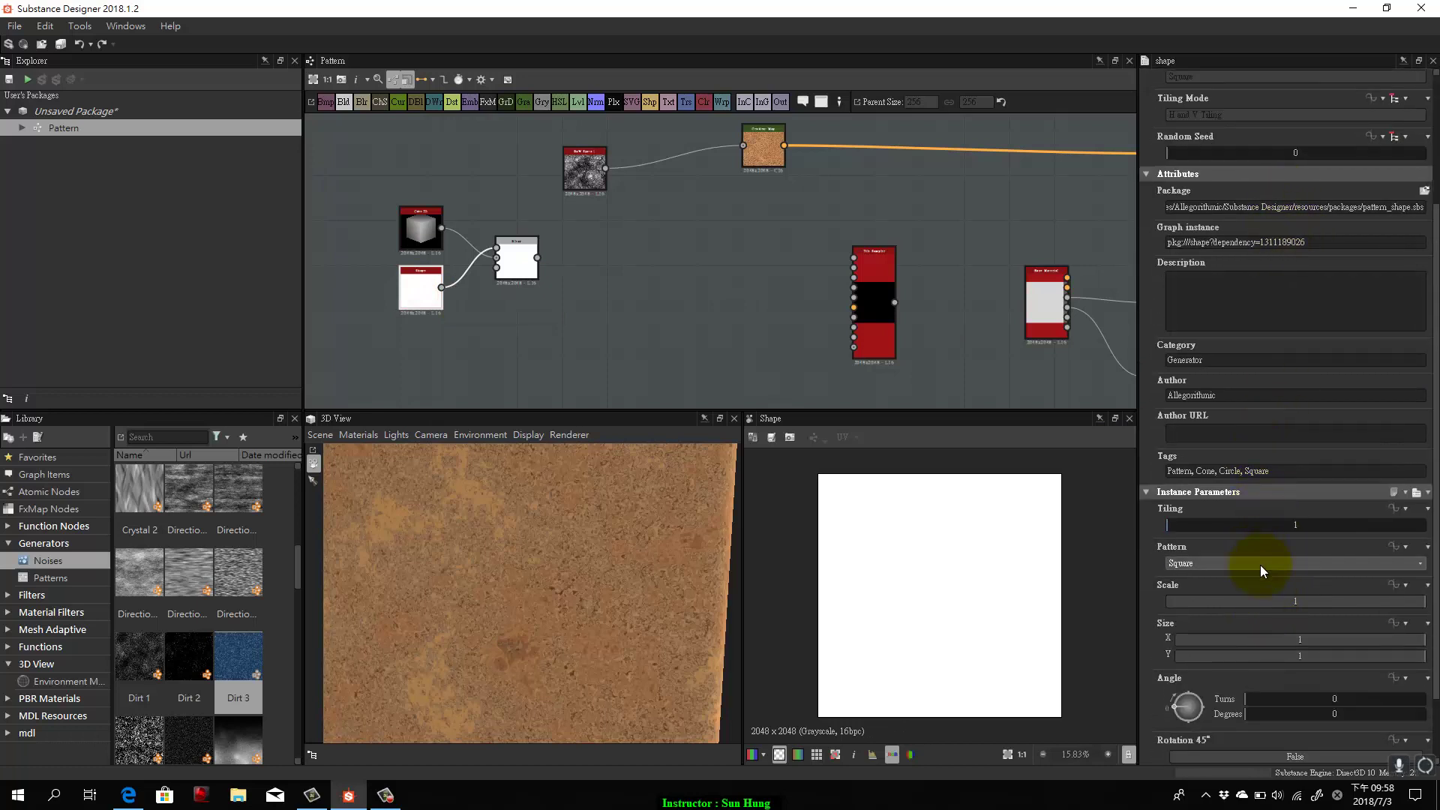
{"action": "left_click", "coordinate": [1260, 567]}
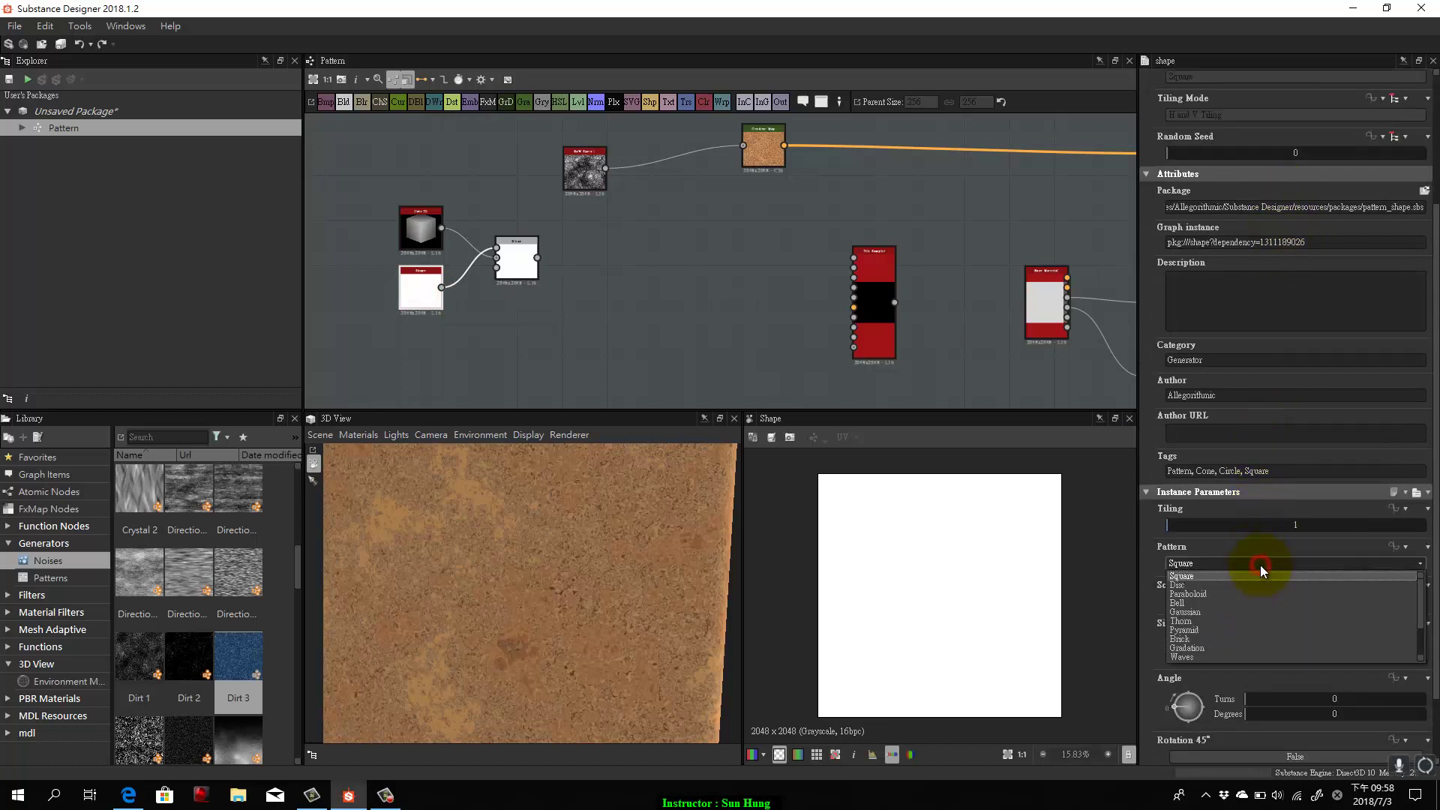
{"action": "left_click", "coordinate": [1236, 604]}
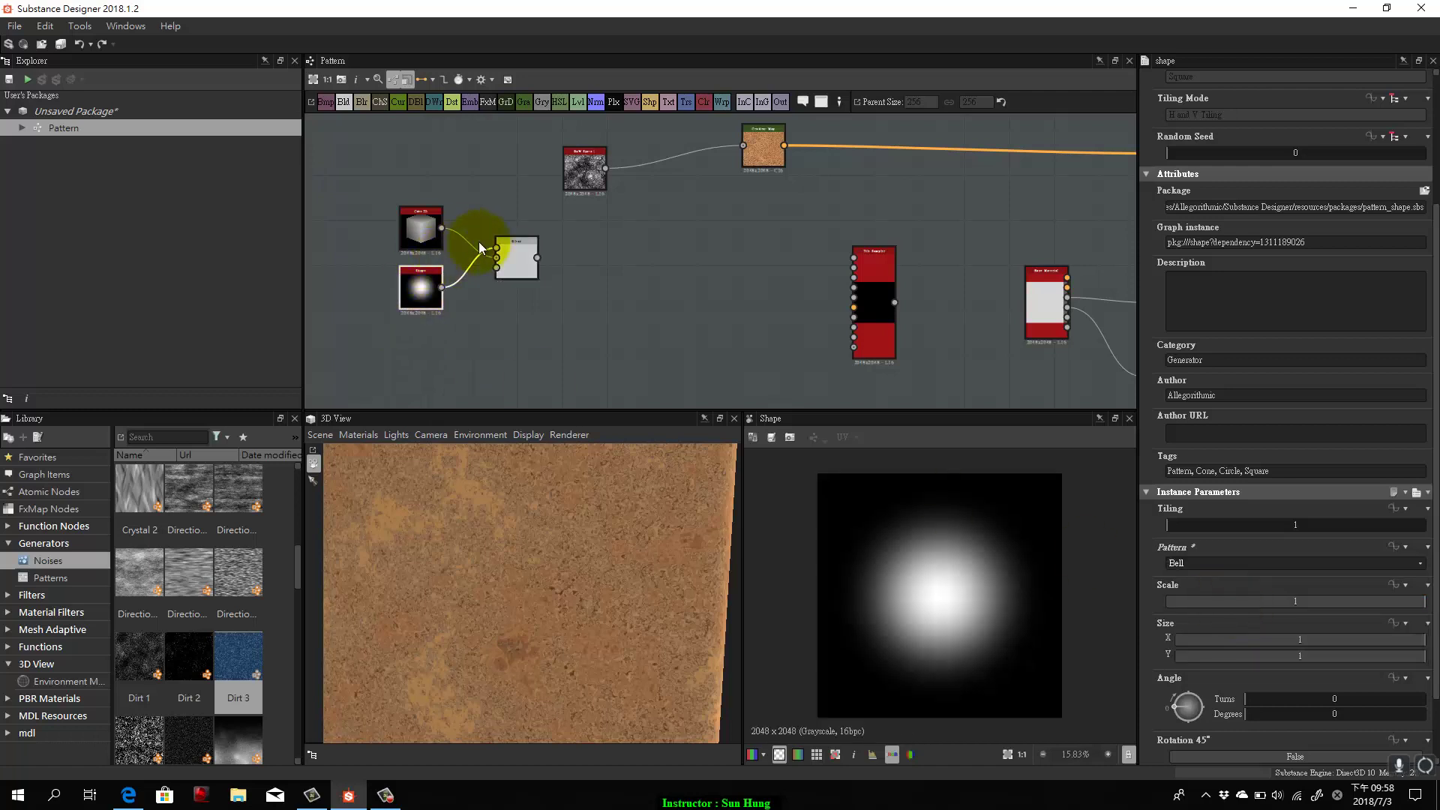
Try Max (Lighten) as the Blend node's Blending Mode, and settle on Multiply.
{"action": "left_click", "coordinate": [507, 260]}
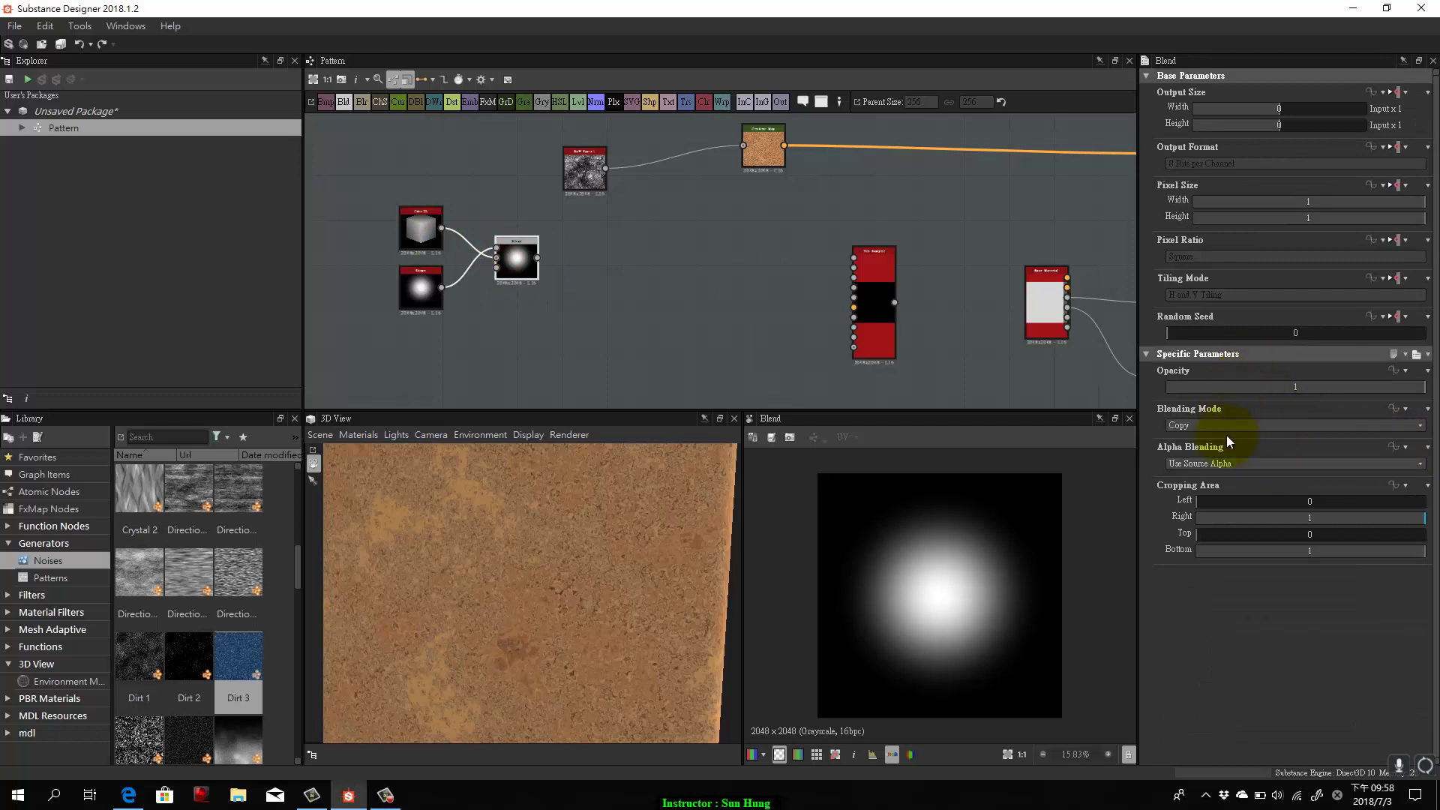
{"action": "left_click", "coordinate": [1226, 424]}
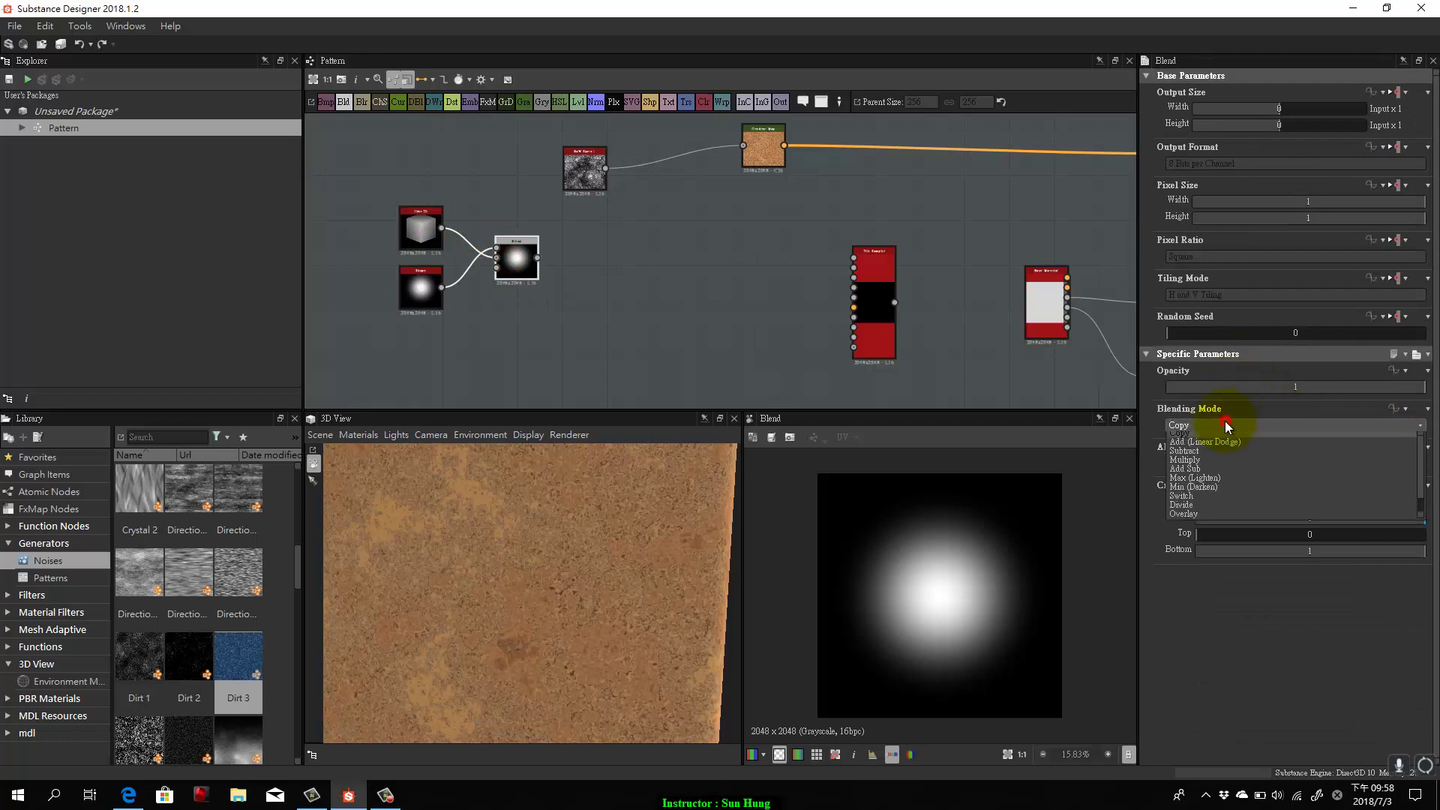
{"action": "left_click", "coordinate": [1208, 481]}
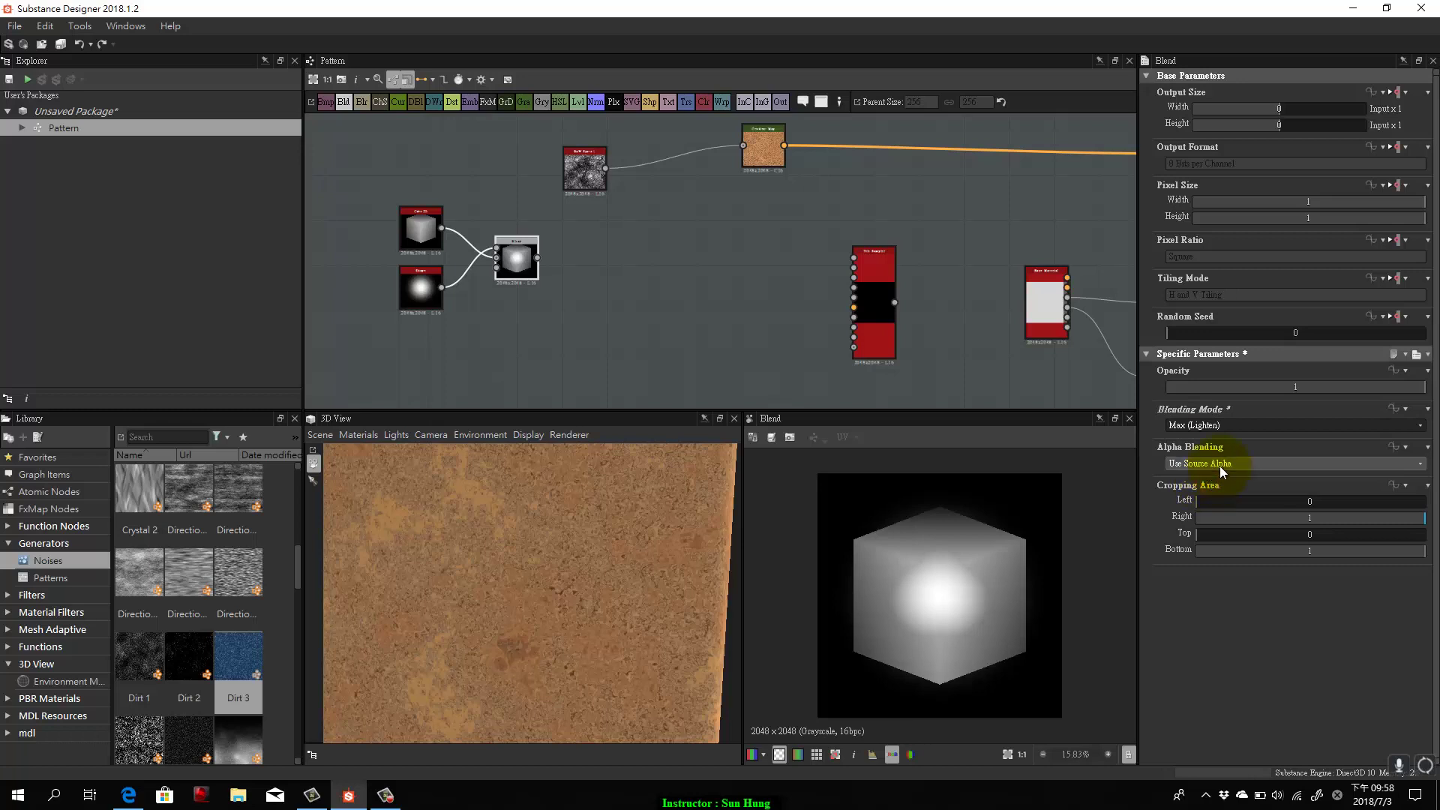
{"action": "left_click", "coordinate": [1215, 423]}
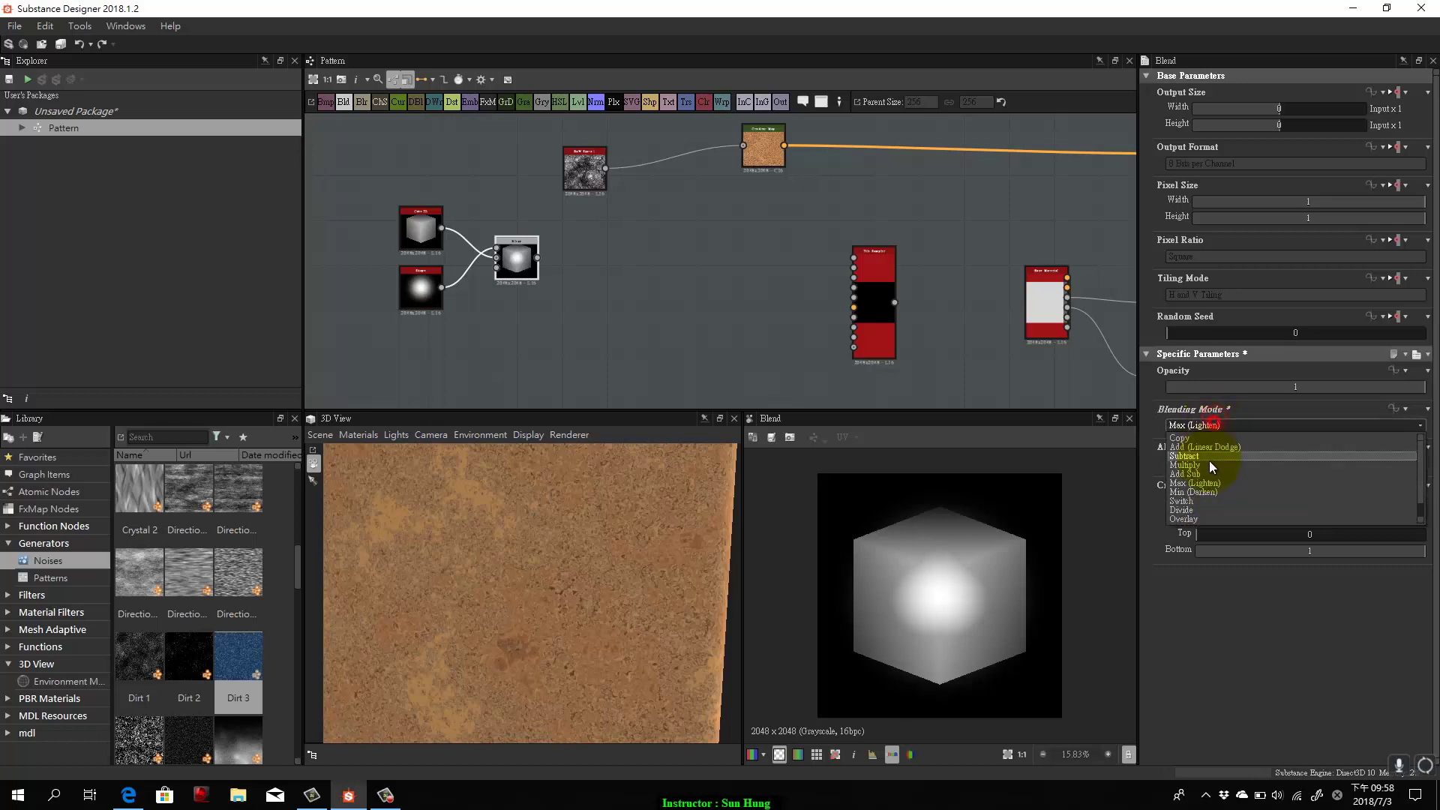
{"action": "left_click", "coordinate": [1218, 465]}
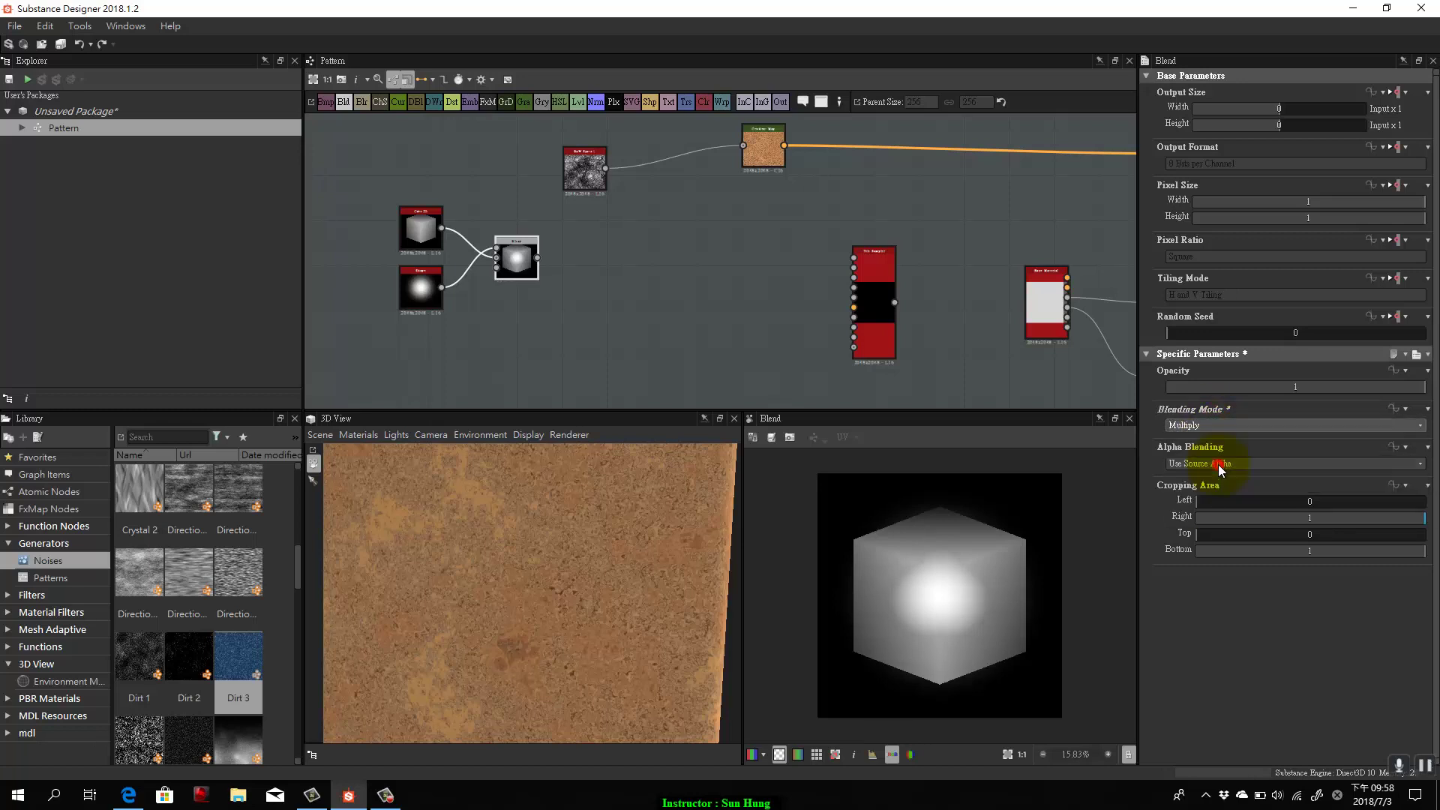
{"action": "left_click", "coordinate": [948, 612]}
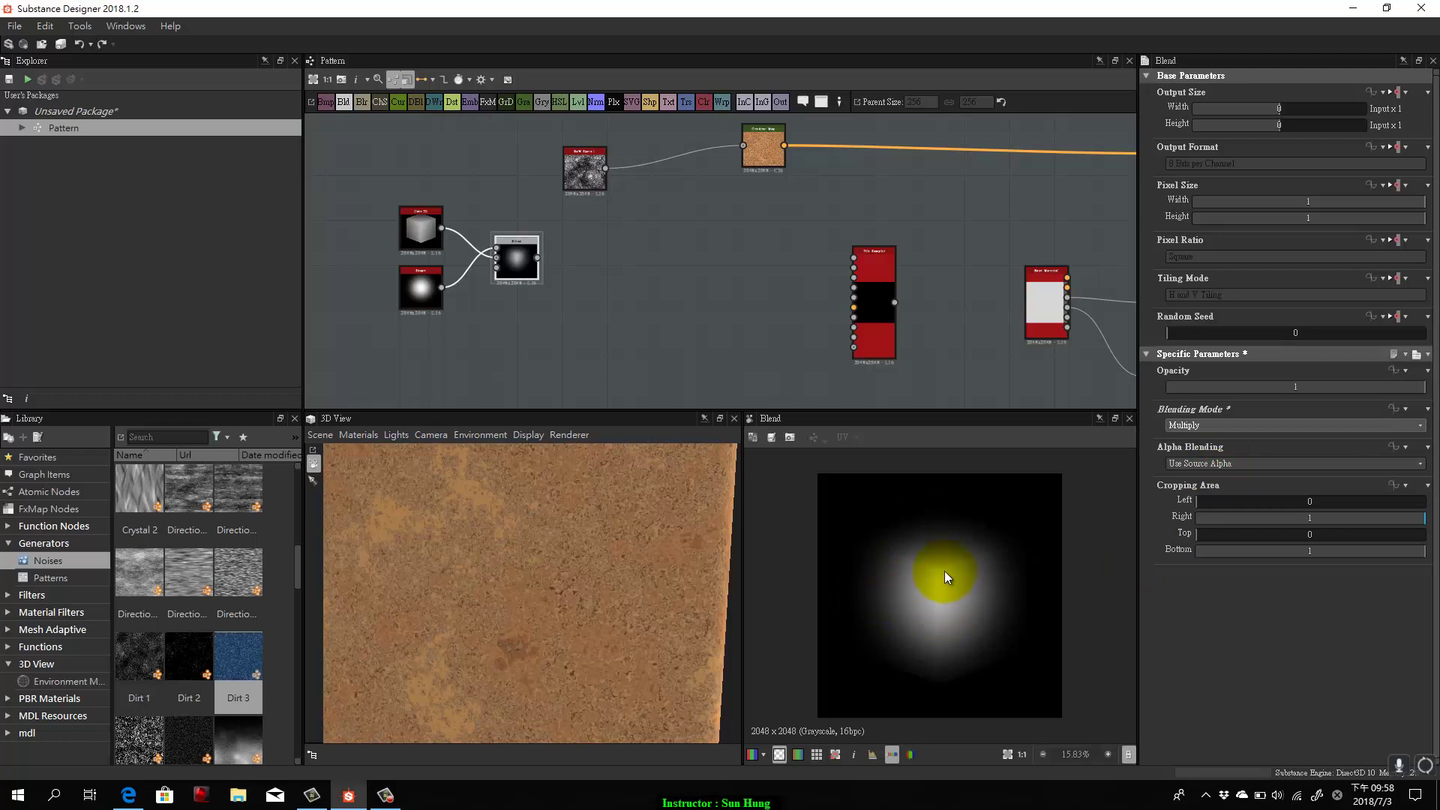
Set the Cube 3D node's Orientation Offset to about X 0.142, Y 0.4567 and its Scale to 0.42, previewing the Blend result.
{"action": "left_click", "coordinate": [418, 234]}
{"action": "left_click", "coordinate": [445, 294]}
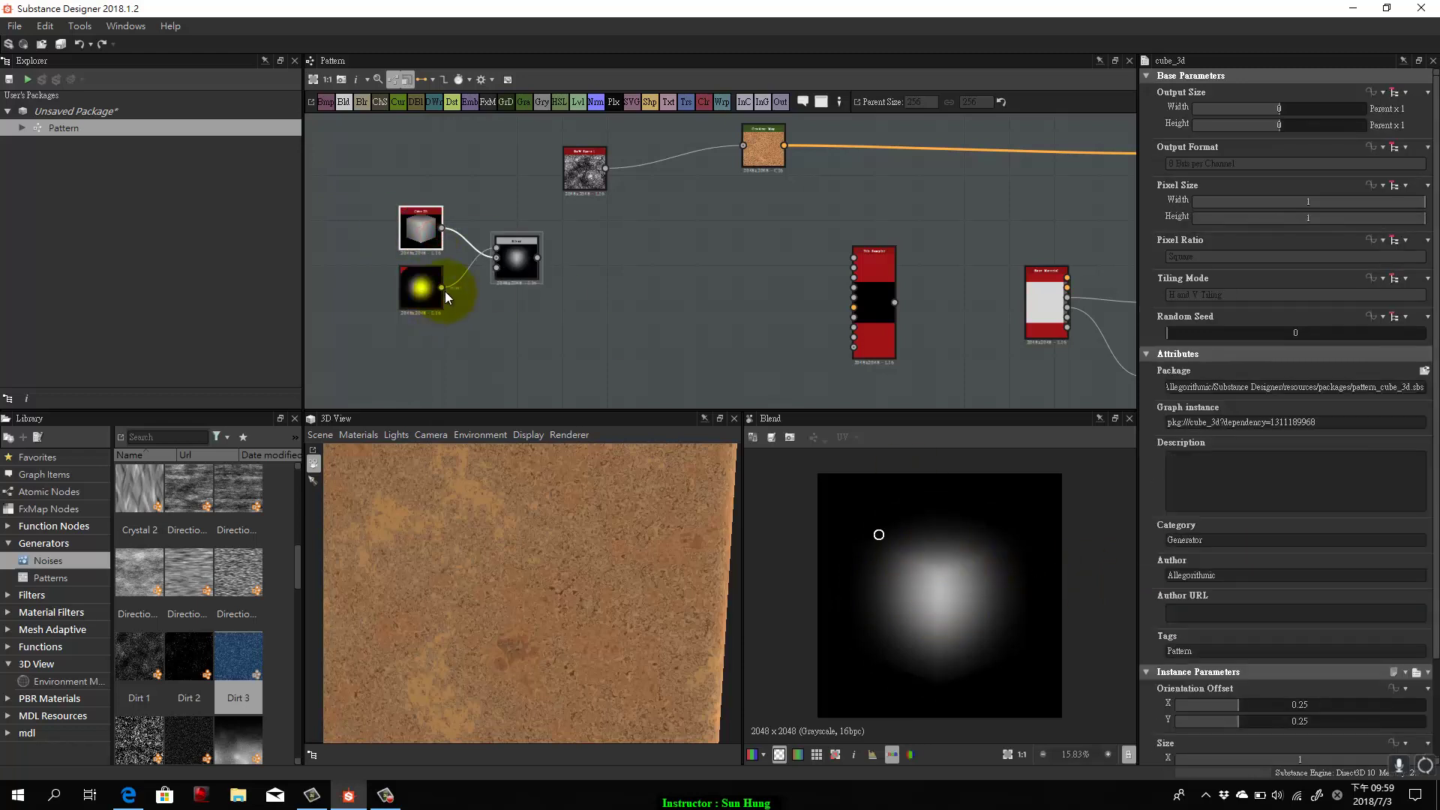
{"action": "double_click", "coordinate": [420, 229]}
{"action": "left_click", "coordinate": [886, 537]}
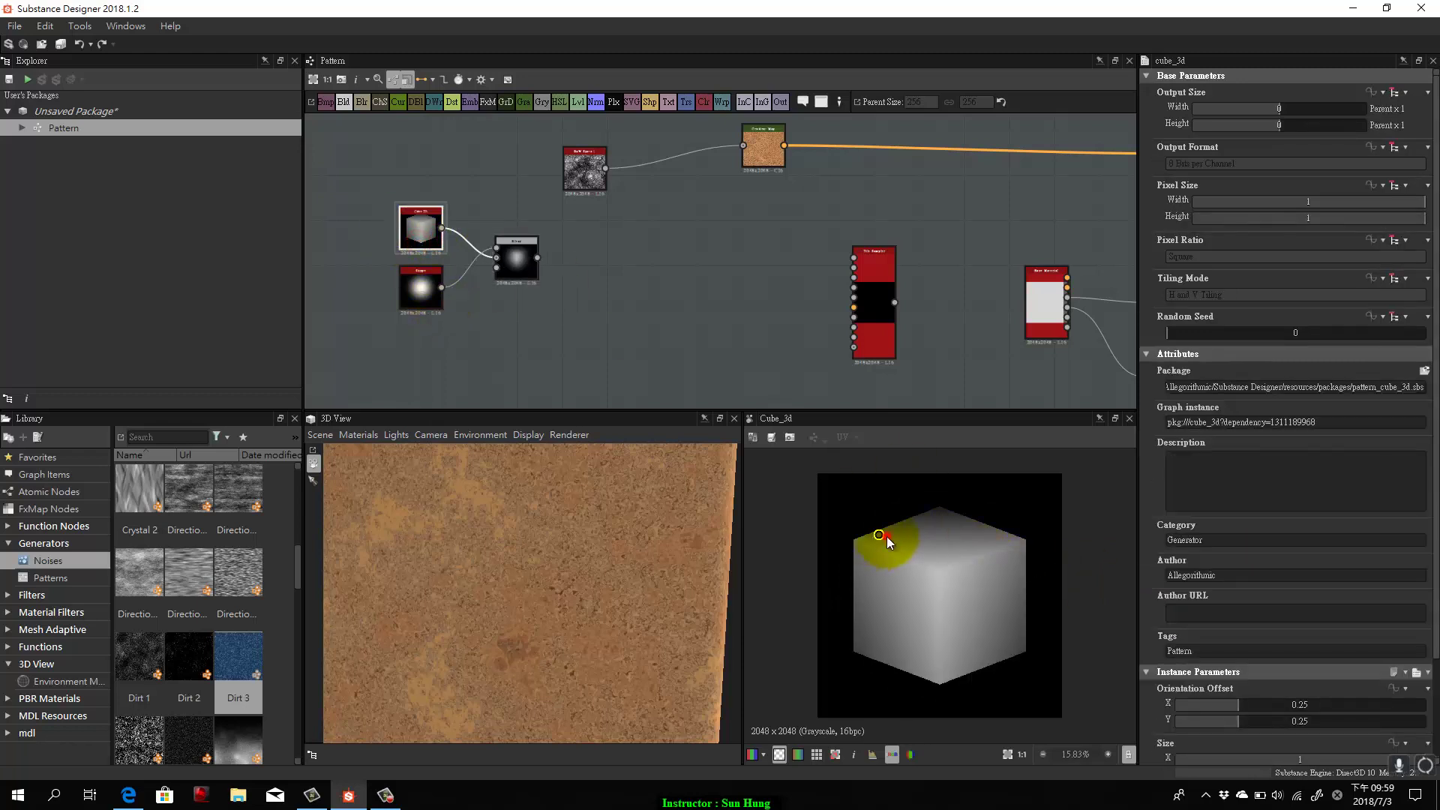
{"action": "double_click", "coordinate": [517, 258]}
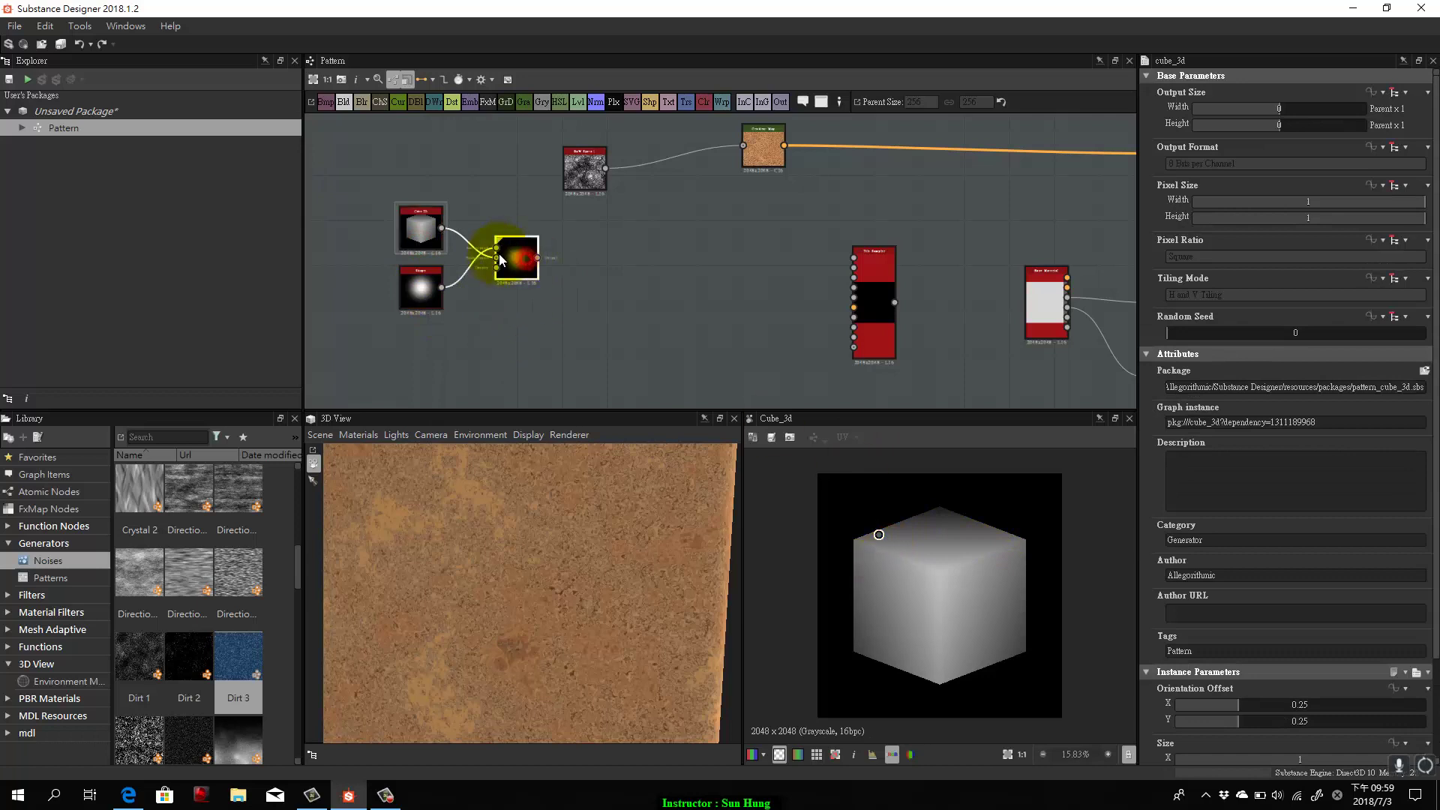
{"action": "left_click", "coordinate": [425, 232]}
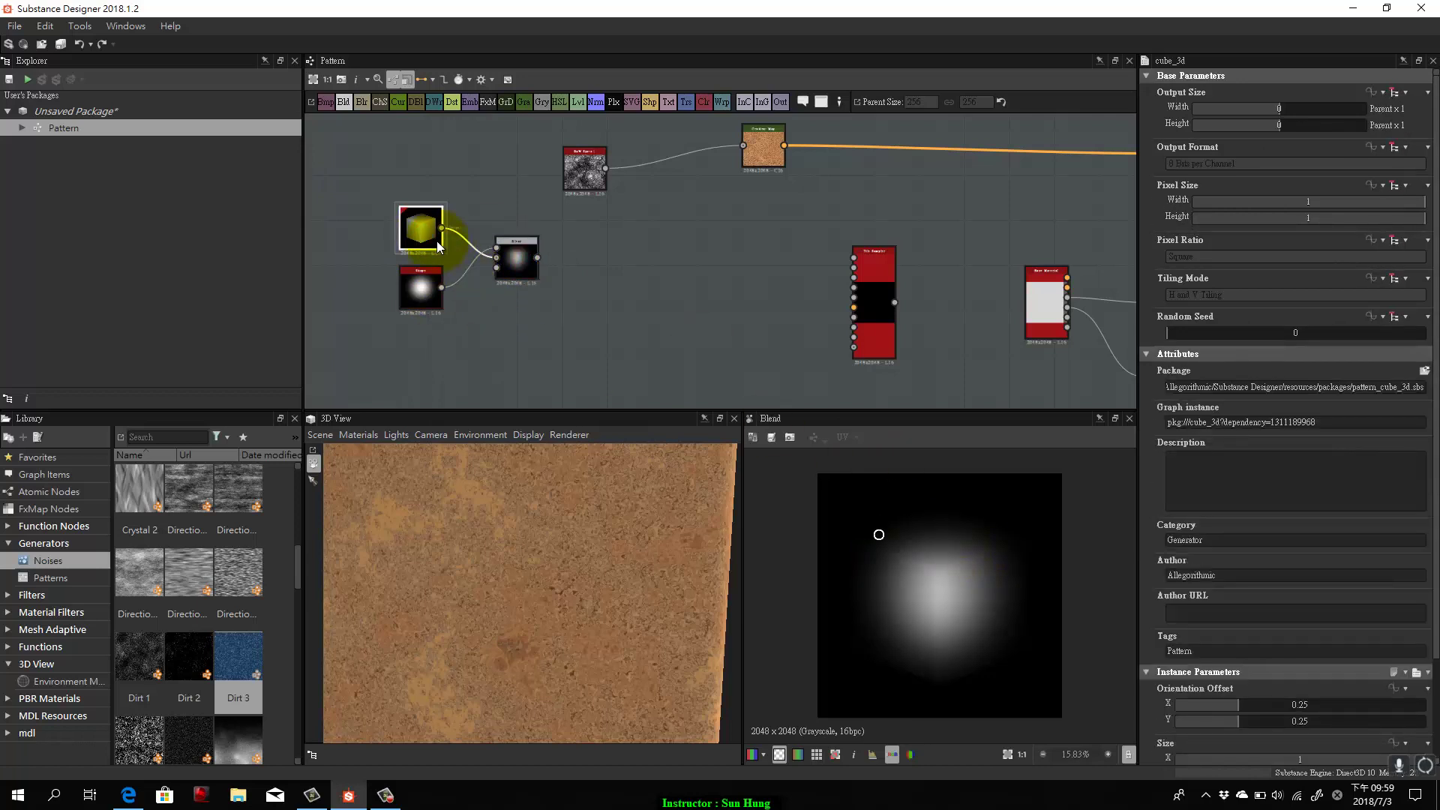
{"action": "left_click_drag", "start_coordinate": [876, 529], "coordinate": [853, 585]}
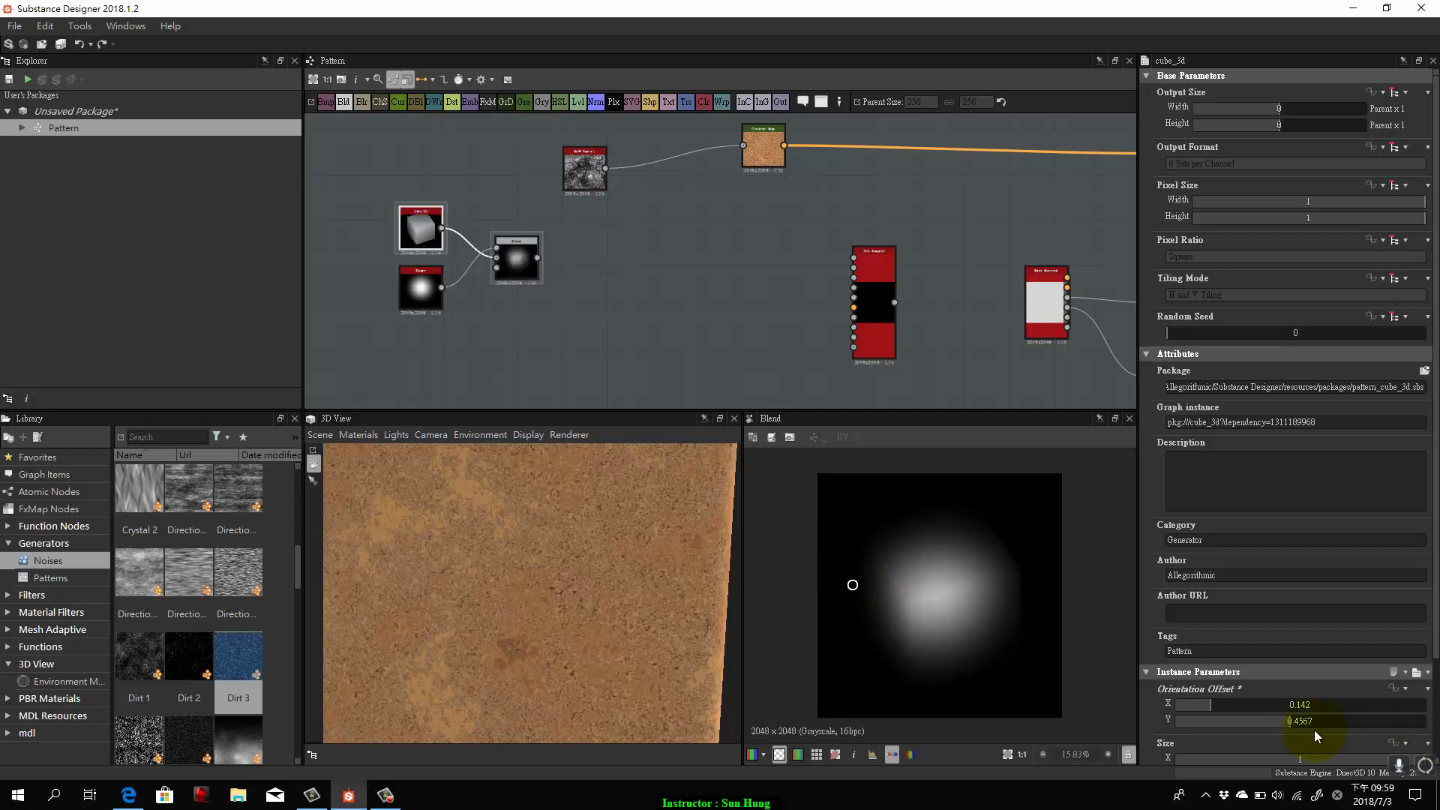
{"action": "scroll", "coordinate": [1370, 700], "scroll_direction": "down", "scroll_amount": 3}
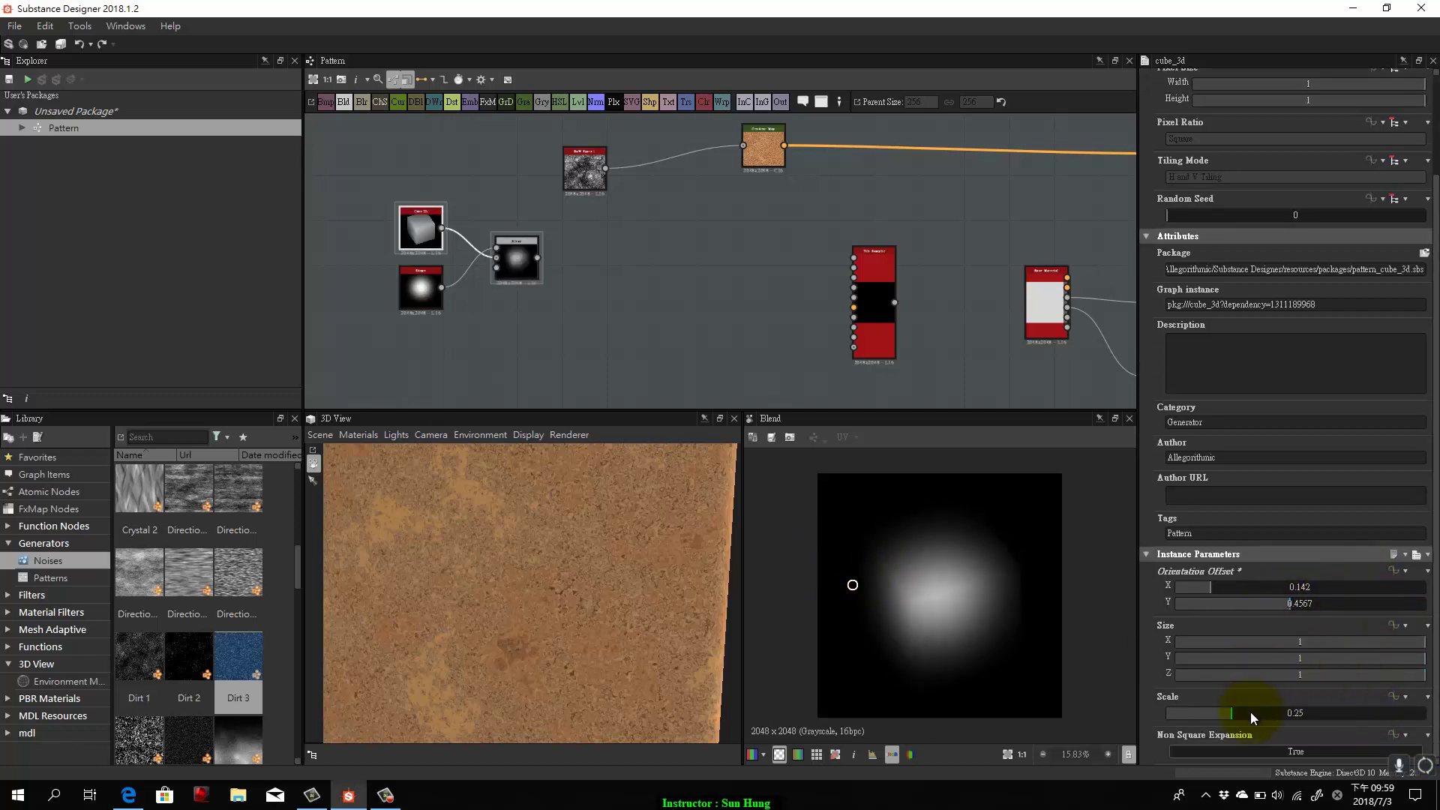
{"action": "left_click_drag", "start_coordinate": [1251, 713], "coordinate": [1274, 722]}
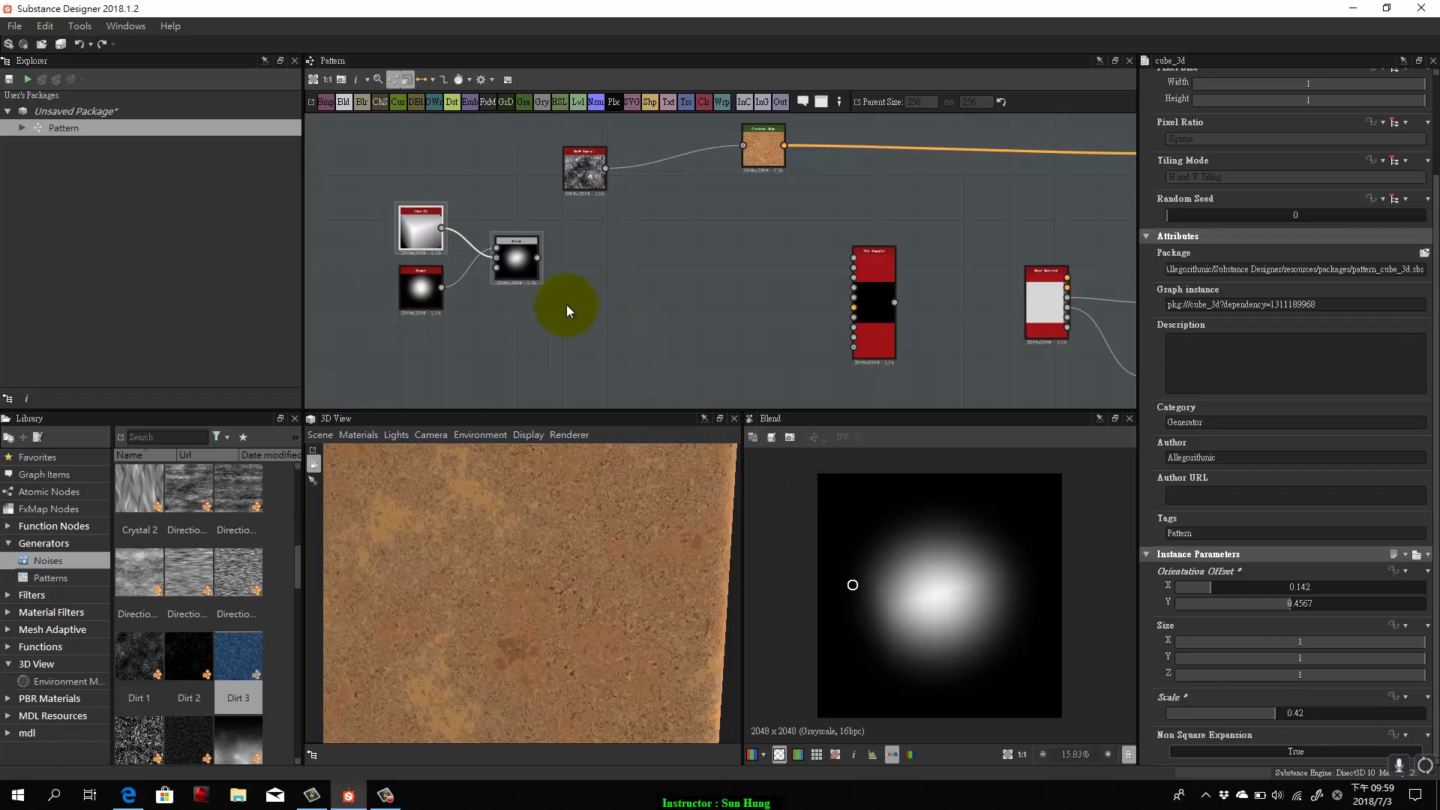
Set the Shape node's Size to X 0.98 and Y 0.74, and preview the Blend result.
{"action": "left_click", "coordinate": [423, 300]}
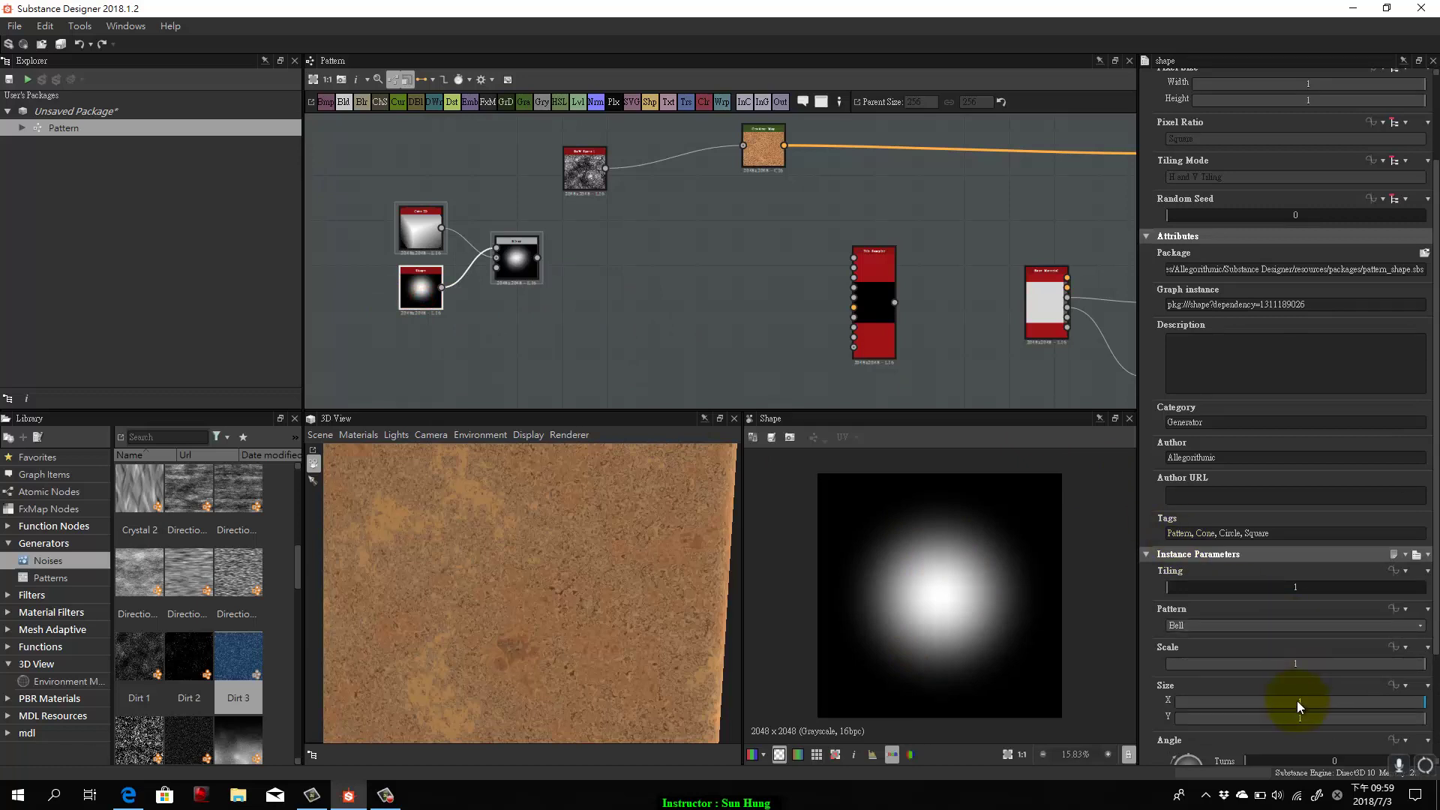
{"action": "mouse_move", "coordinate": [1300, 705]}
{"action": "left_mouse_down"}
{"action": "mouse_move", "coordinate": [1335, 704]}
{"action": "mouse_move", "coordinate": [1227, 714]}
{"action": "mouse_move", "coordinate": [1420, 704]}
{"action": "left_mouse_up"}
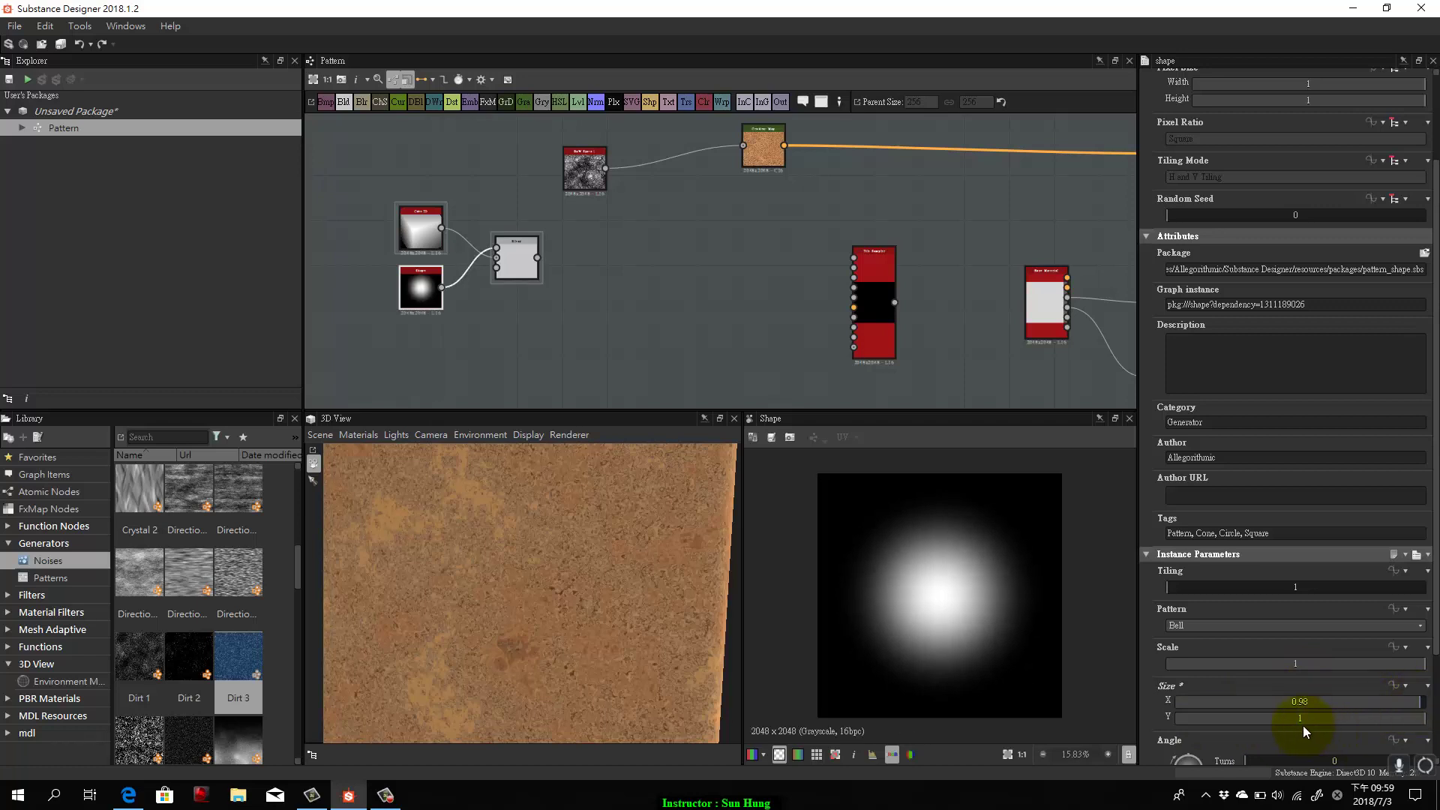
{"action": "mouse_move", "coordinate": [1299, 722]}
{"action": "left_mouse_down"}
{"action": "mouse_move", "coordinate": [1285, 728]}
{"action": "mouse_move", "coordinate": [1360, 724]}
{"action": "left_mouse_up"}
{"action": "left_click", "coordinate": [520, 267]}
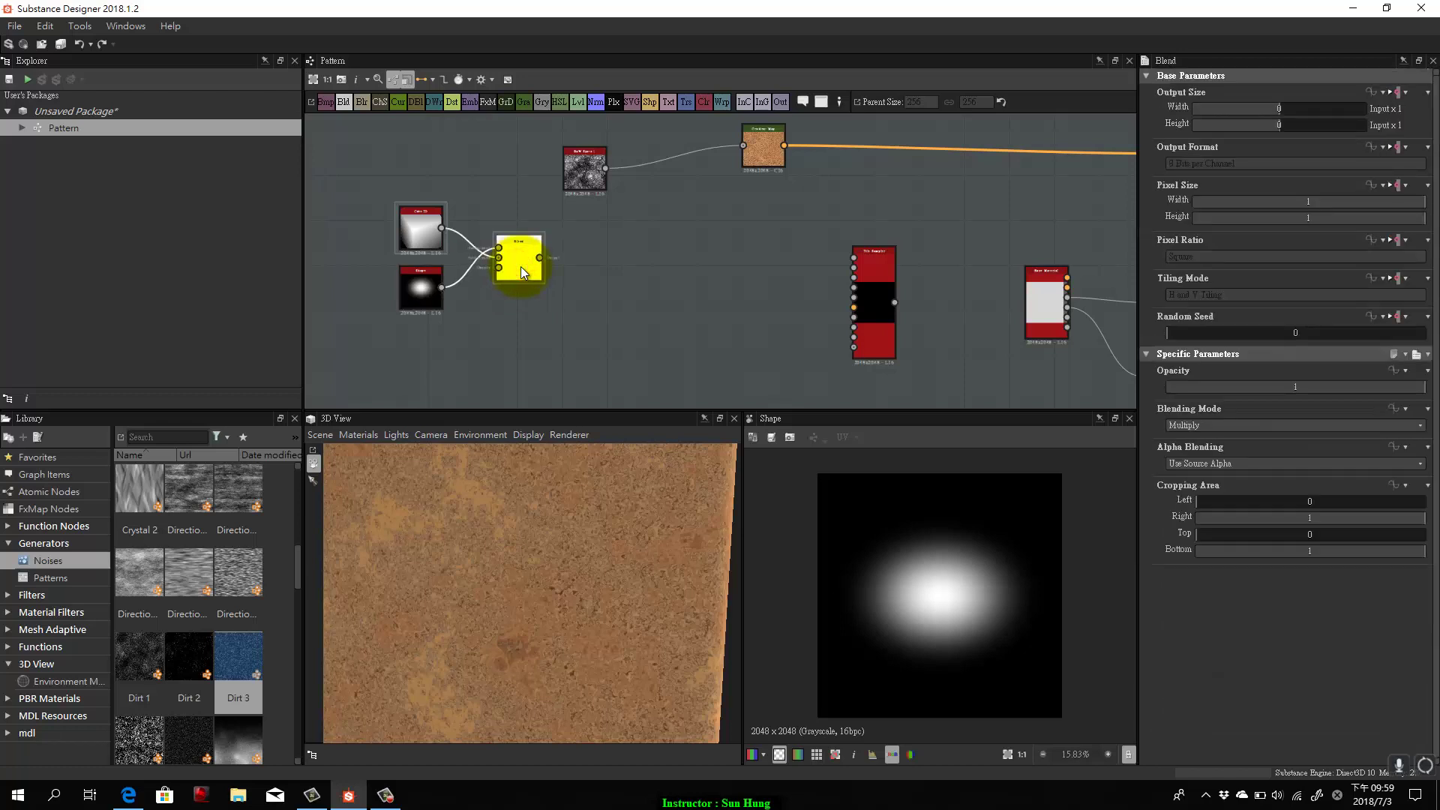
{"action": "double_click", "coordinate": [521, 267]}
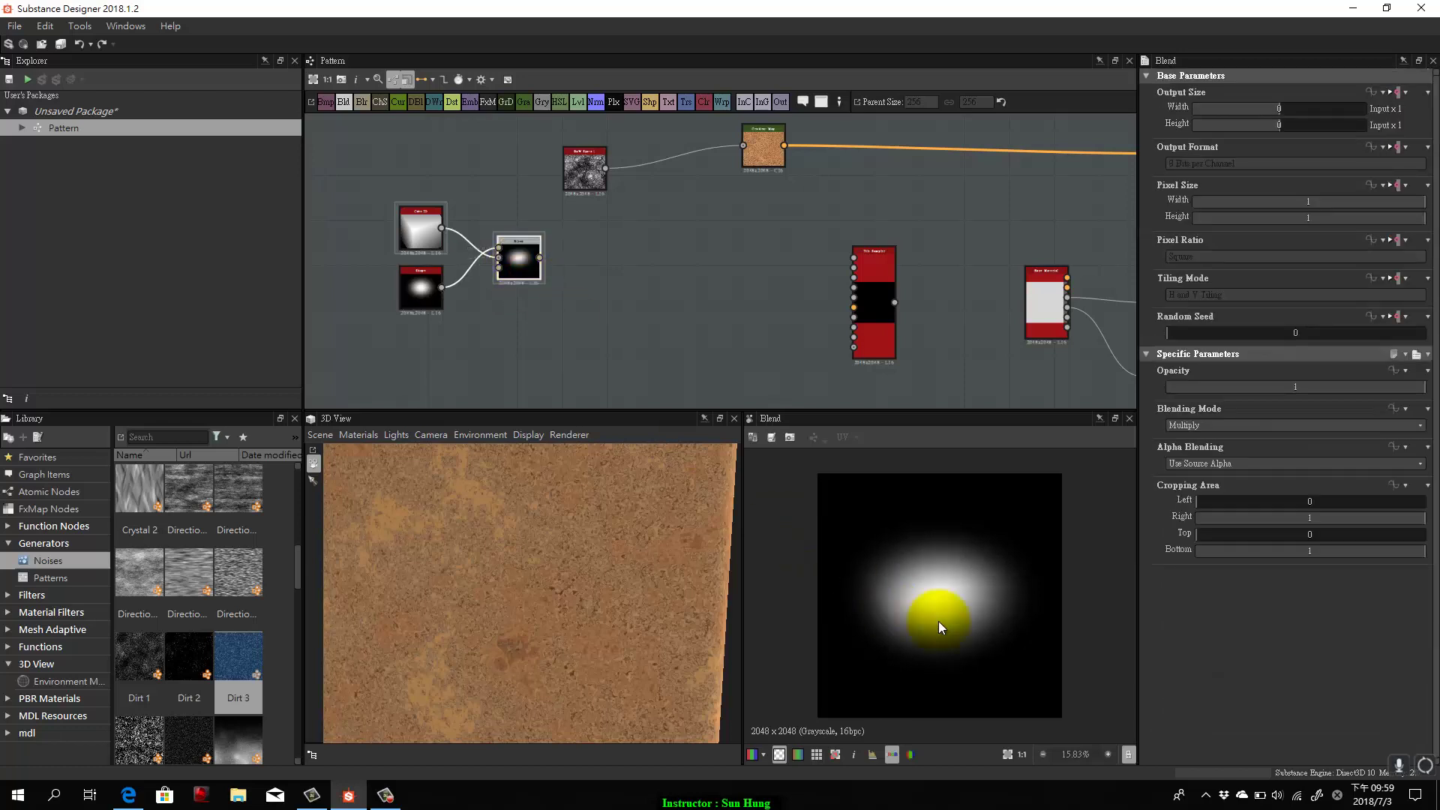
Move the Cube 3D, Shape and Blend nodes together further away from the Tile Sampler.
{"action": "left_click_drag", "start_coordinate": [652, 332], "coordinate": [664, 300]}
{"action": "left_click_drag", "start_coordinate": [376, 183], "coordinate": [539, 313]}
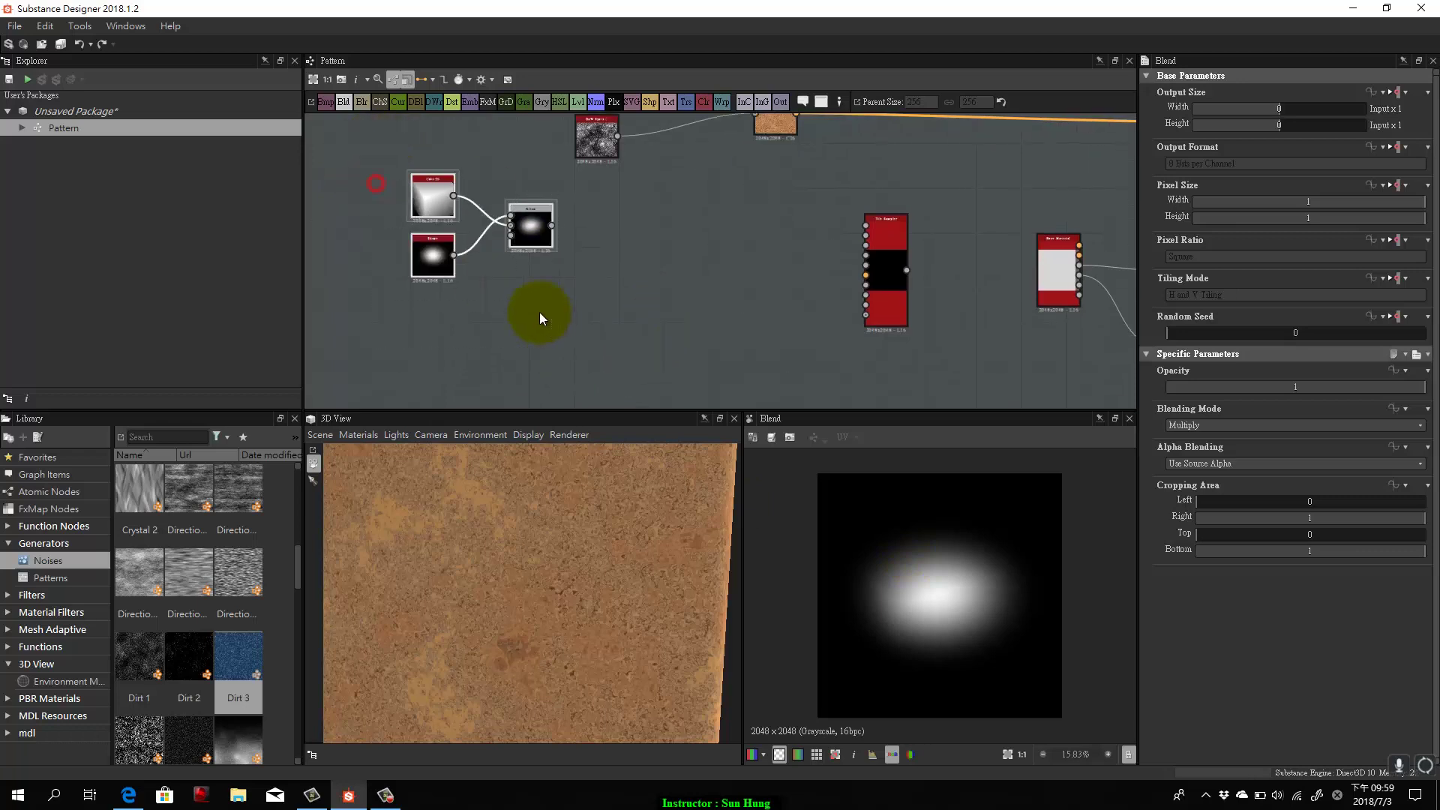
{"action": "left_click_drag", "start_coordinate": [523, 239], "coordinate": [521, 198]}
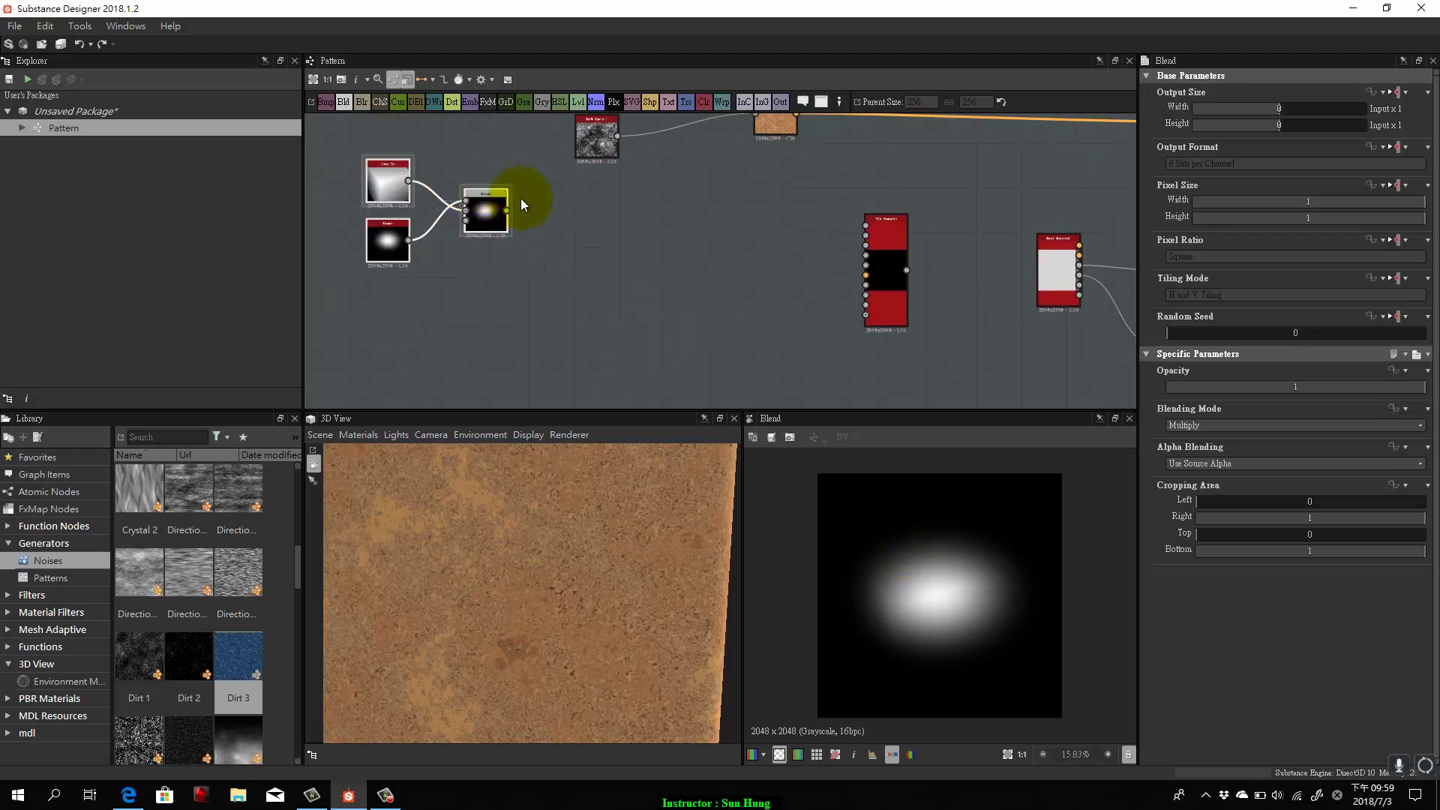
Add a Warp node after the Blend node and feed the Blend output into both Warp inputs.
{"action": "left_click", "coordinate": [646, 249]}
{"action": "key", "text": "space"}
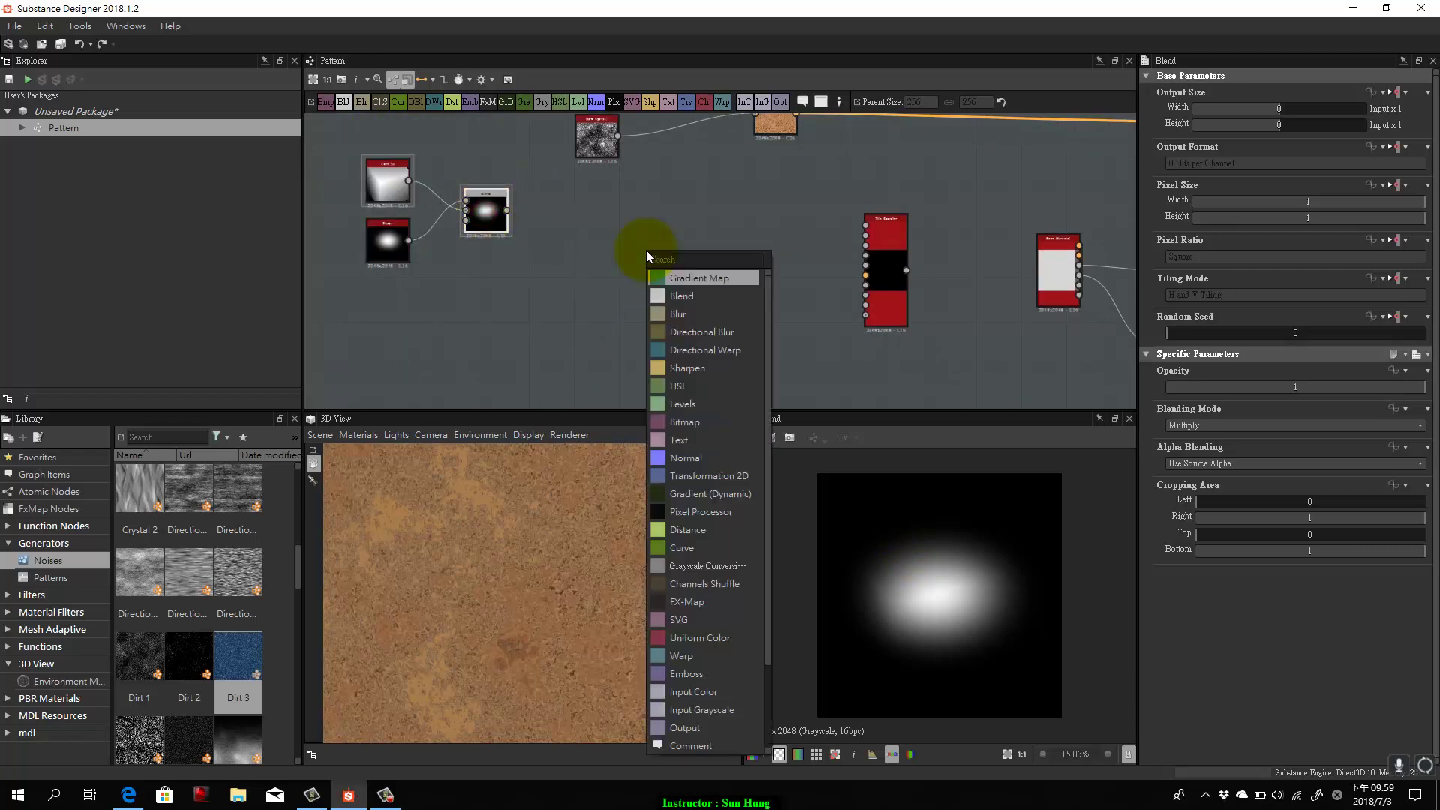
{"action": "type", "text": "wa"}
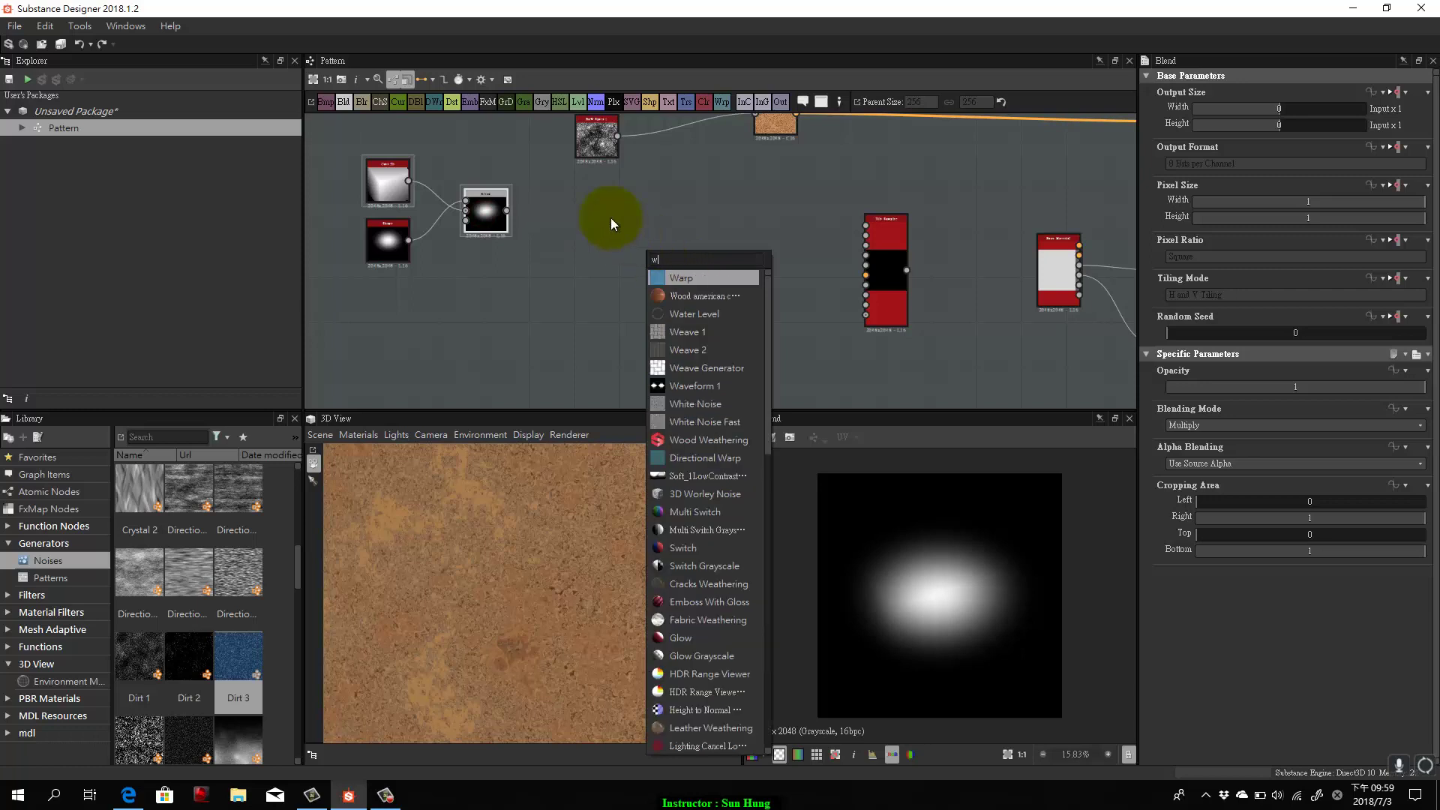
{"action": "left_click", "coordinate": [687, 278]}
{"action": "left_click_drag", "start_coordinate": [687, 276], "coordinate": [587, 242]}
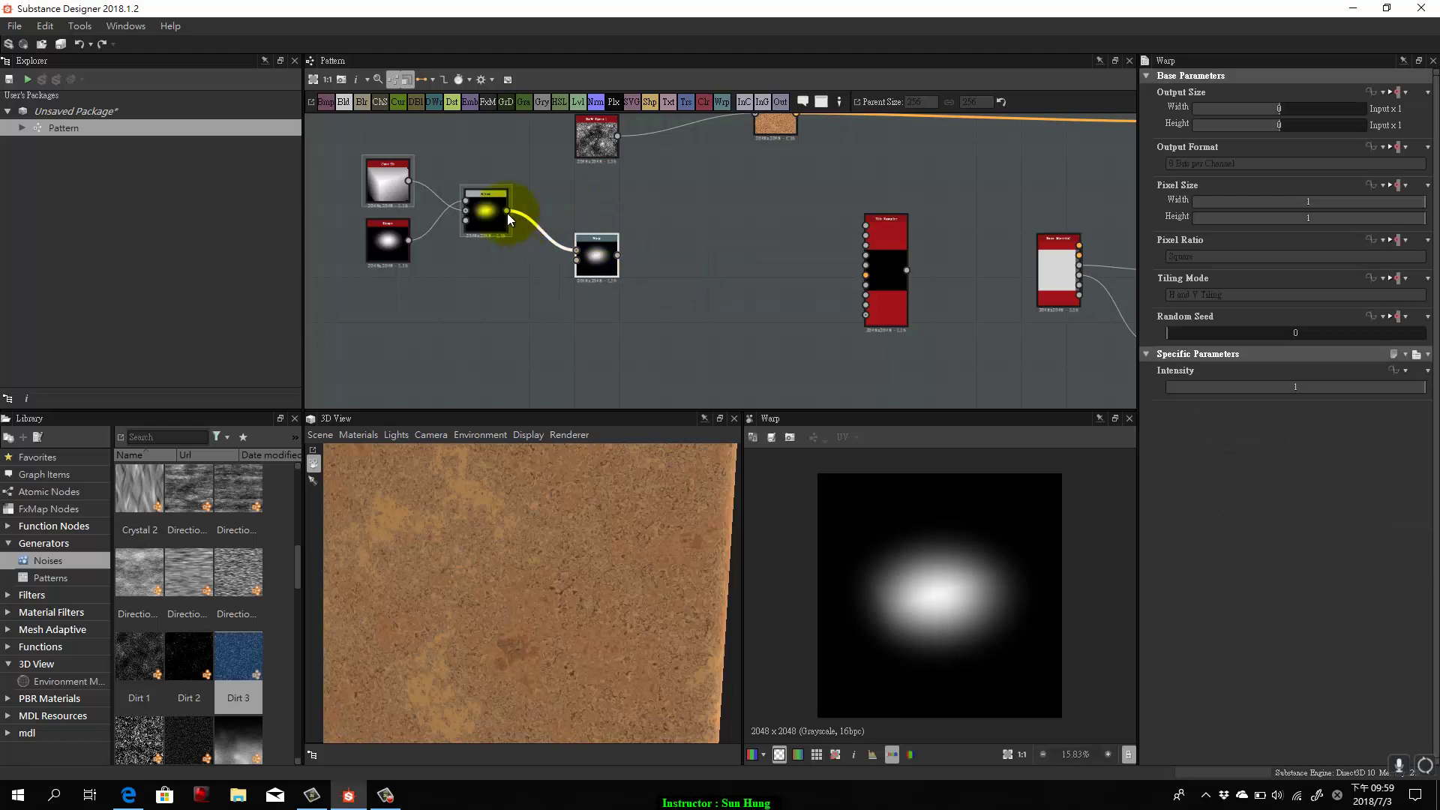
{"action": "mouse_move", "coordinate": [508, 213]}
{"action": "left_mouse_down"}
{"action": "mouse_move", "coordinate": [546, 261]}
{"action": "mouse_move", "coordinate": [576, 259]}
{"action": "left_mouse_up"}
Test the Warp node's Intensity, leave it at 1, and line the Warp up beside the Blend node.
{"action": "left_click", "coordinate": [913, 547]}
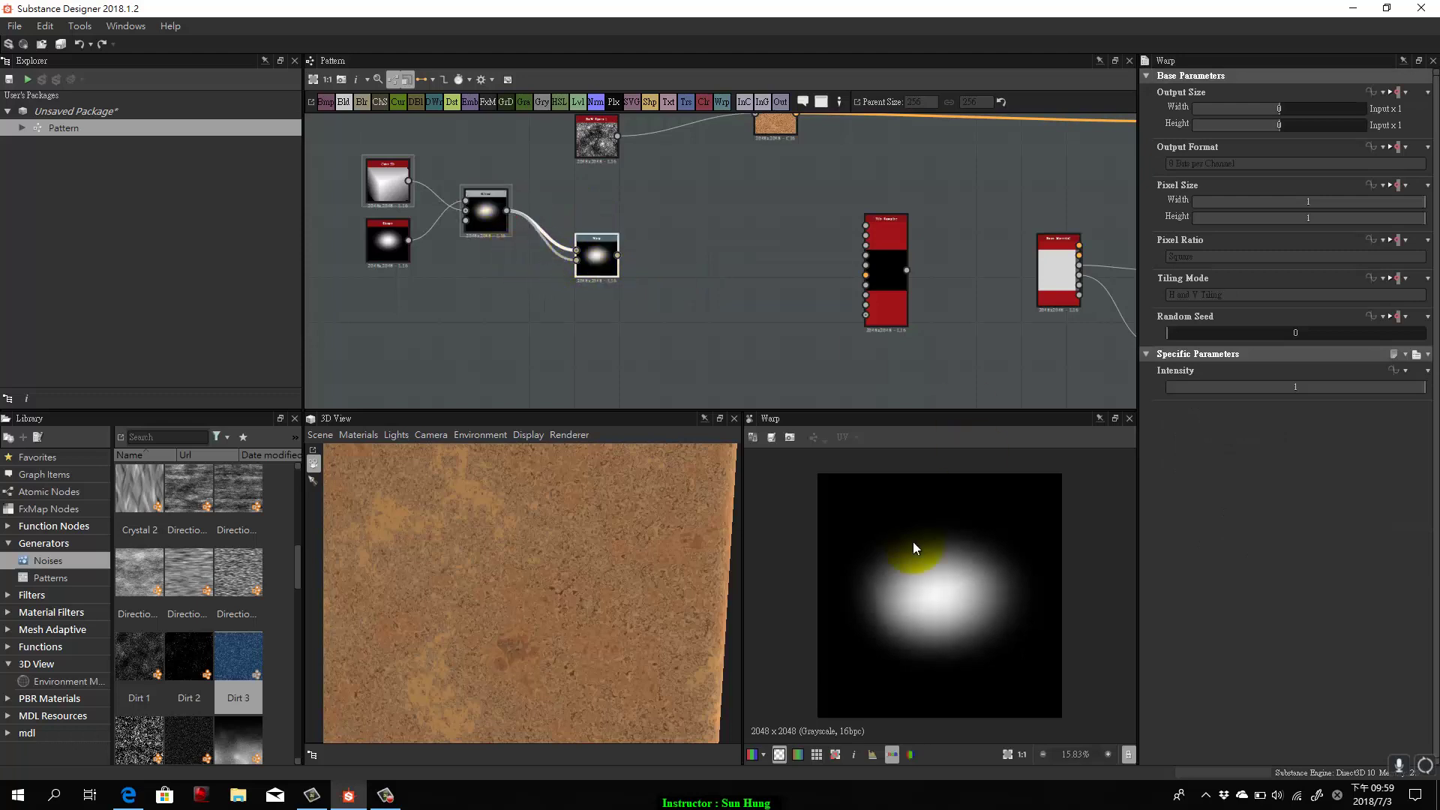
{"action": "left_click", "coordinate": [892, 567]}
{"action": "left_click", "coordinate": [1012, 540]}
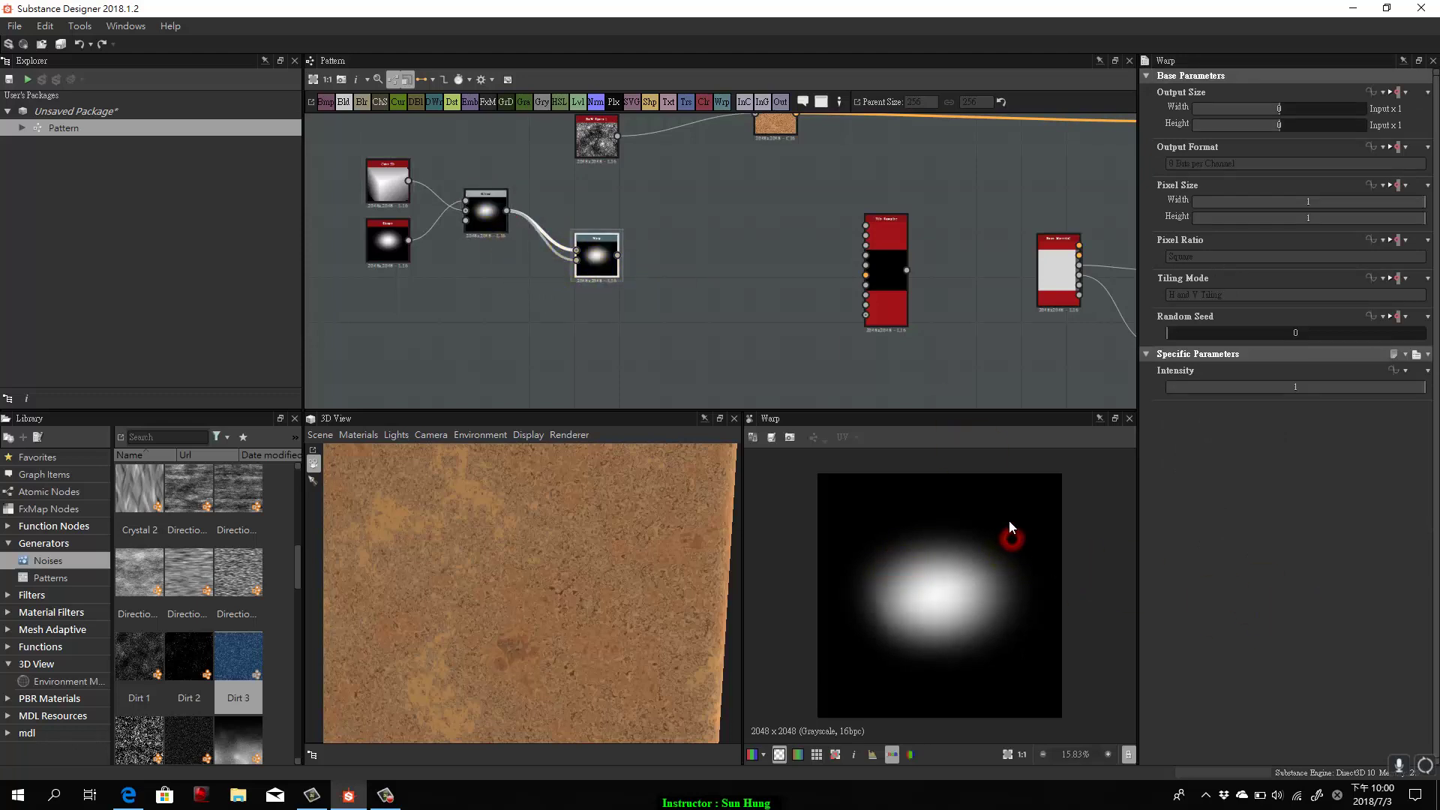
{"action": "left_click", "coordinate": [612, 238]}
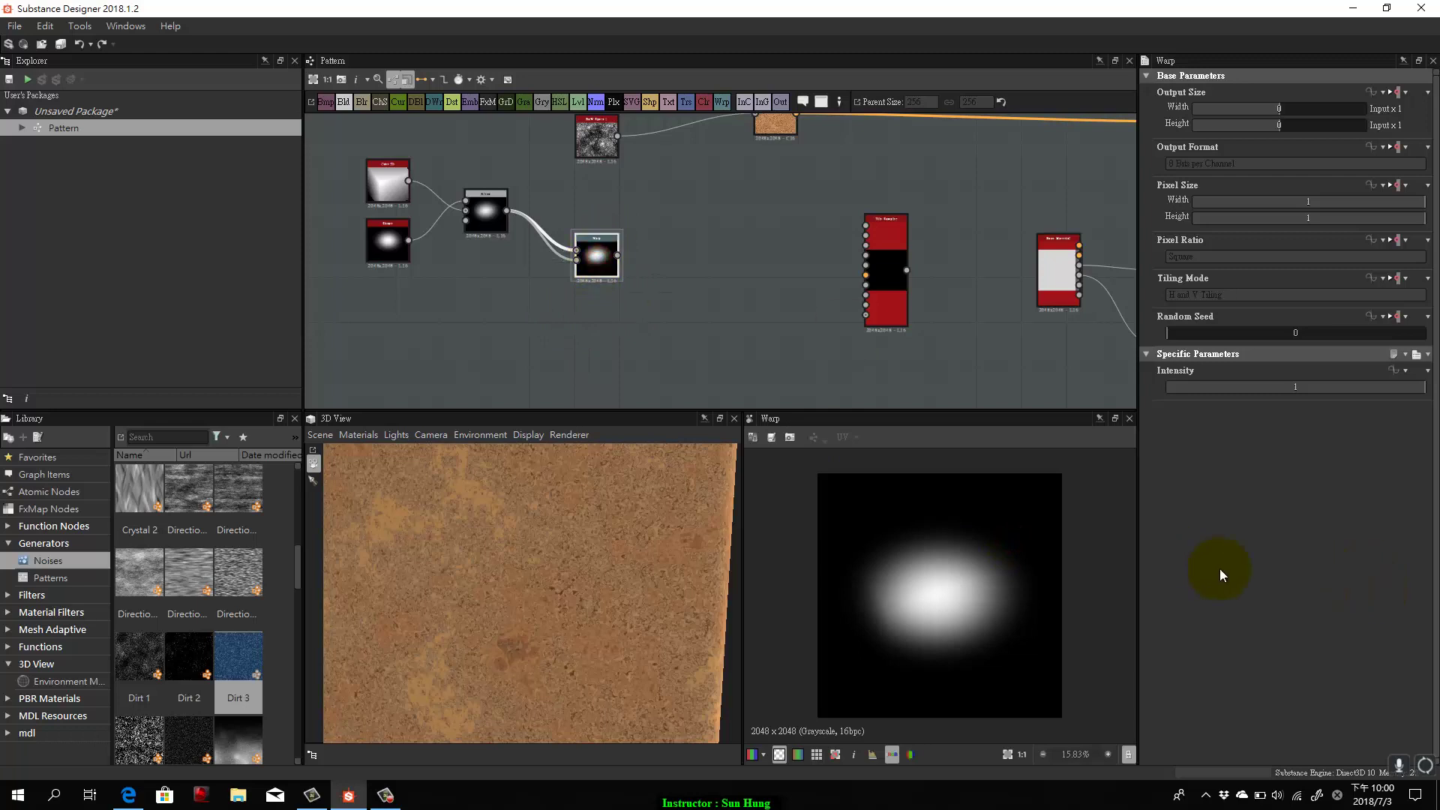
{"action": "left_click", "coordinate": [588, 273]}
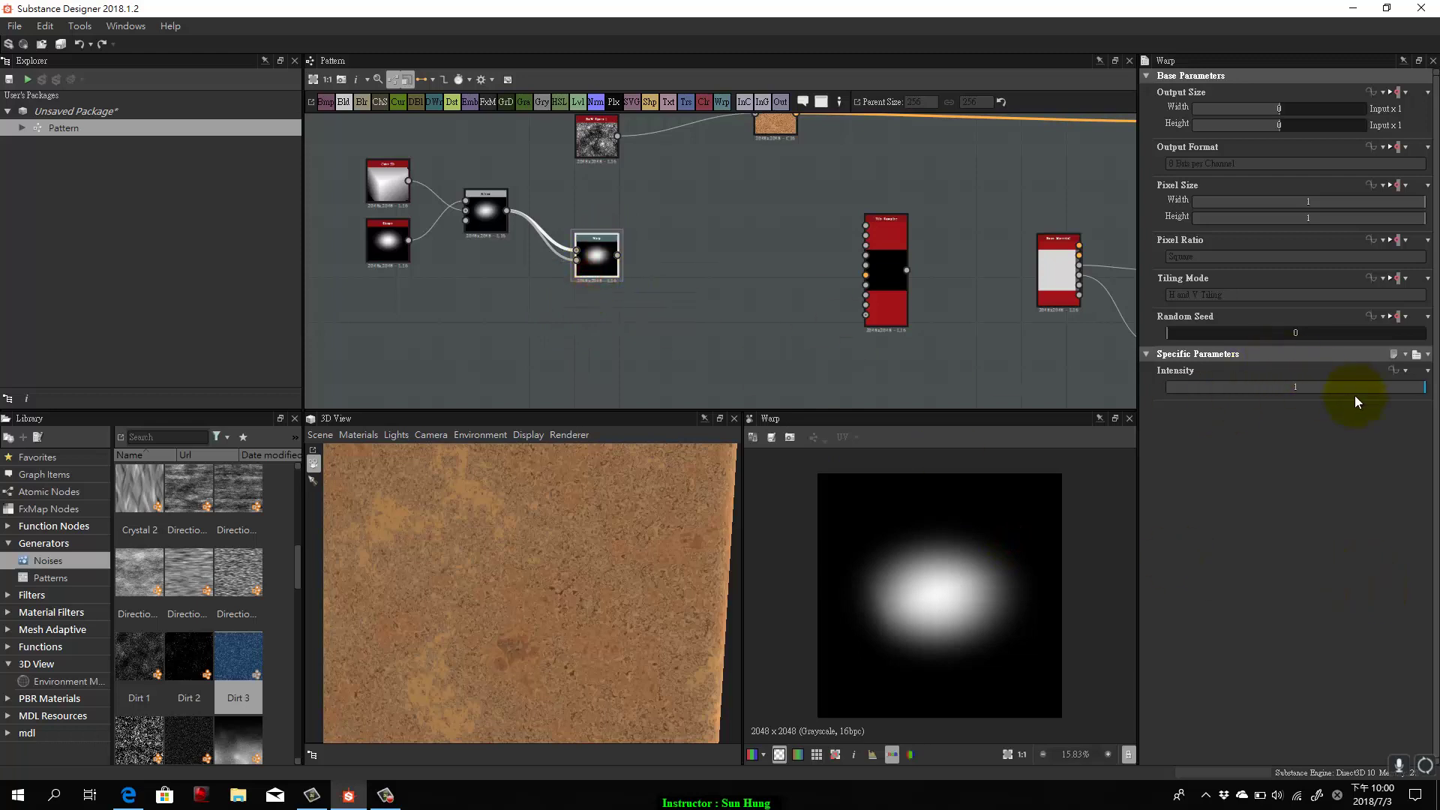
{"action": "left_click_drag", "start_coordinate": [1305, 397], "coordinate": [1422, 437]}
{"action": "left_click_drag", "start_coordinate": [601, 266], "coordinate": [594, 222]}
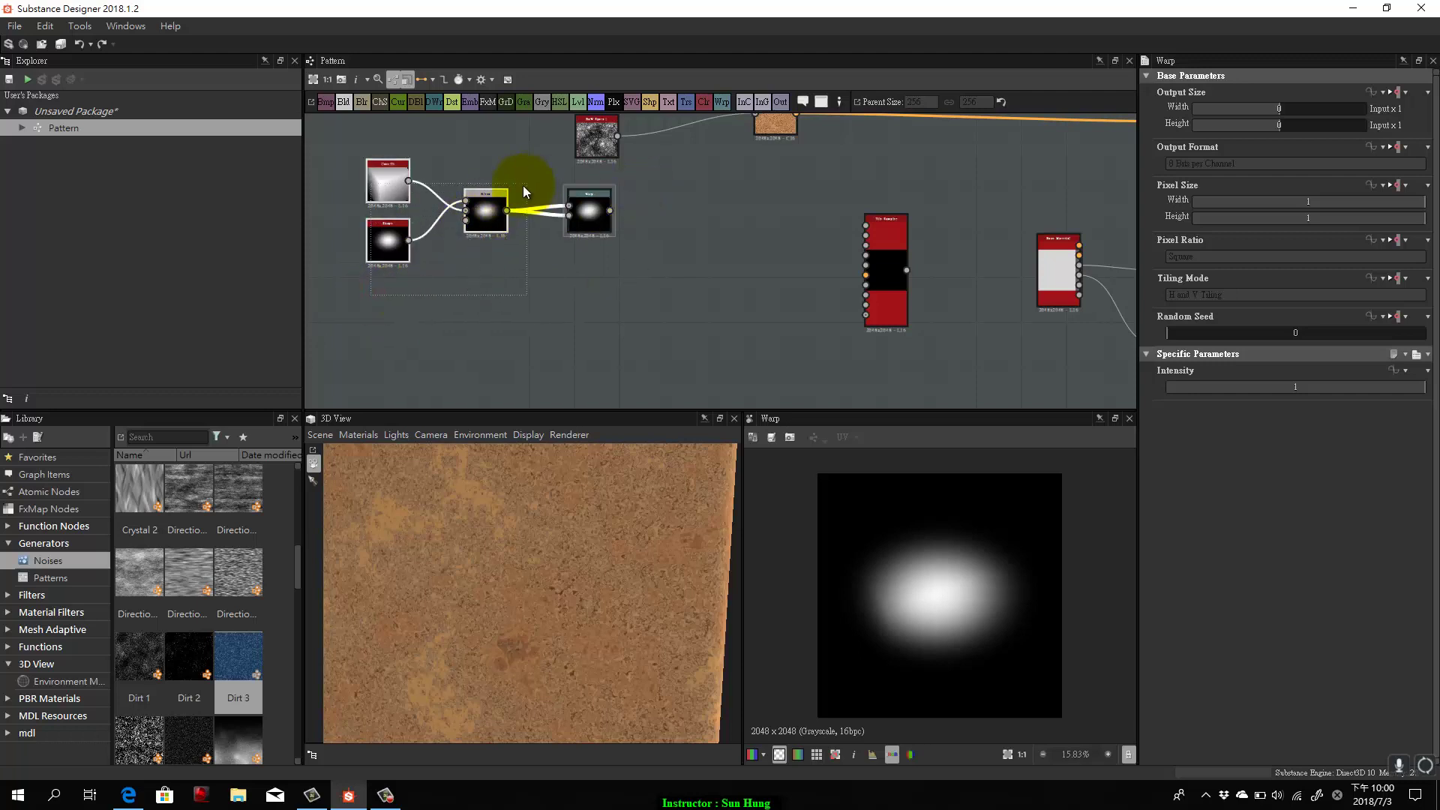
Duplicate the Cube 3D, Shape and Blend nodes and align the copies below the originals.
{"action": "key", "text": "ctrl+c"}
{"action": "key", "text": "ctrl+v"}
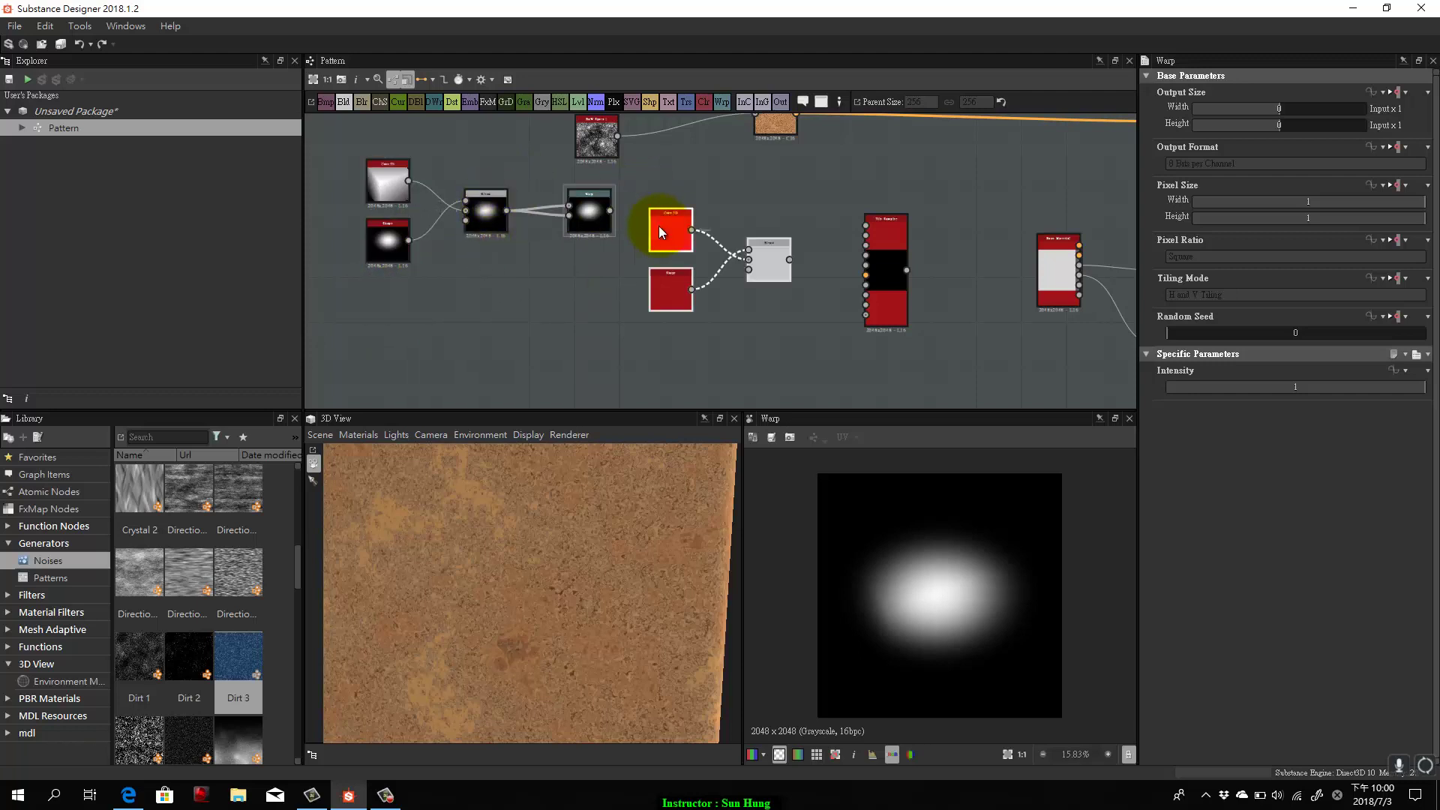
{"action": "left_click_drag", "start_coordinate": [659, 226], "coordinate": [393, 309]}
{"action": "left_click", "coordinate": [596, 248]}
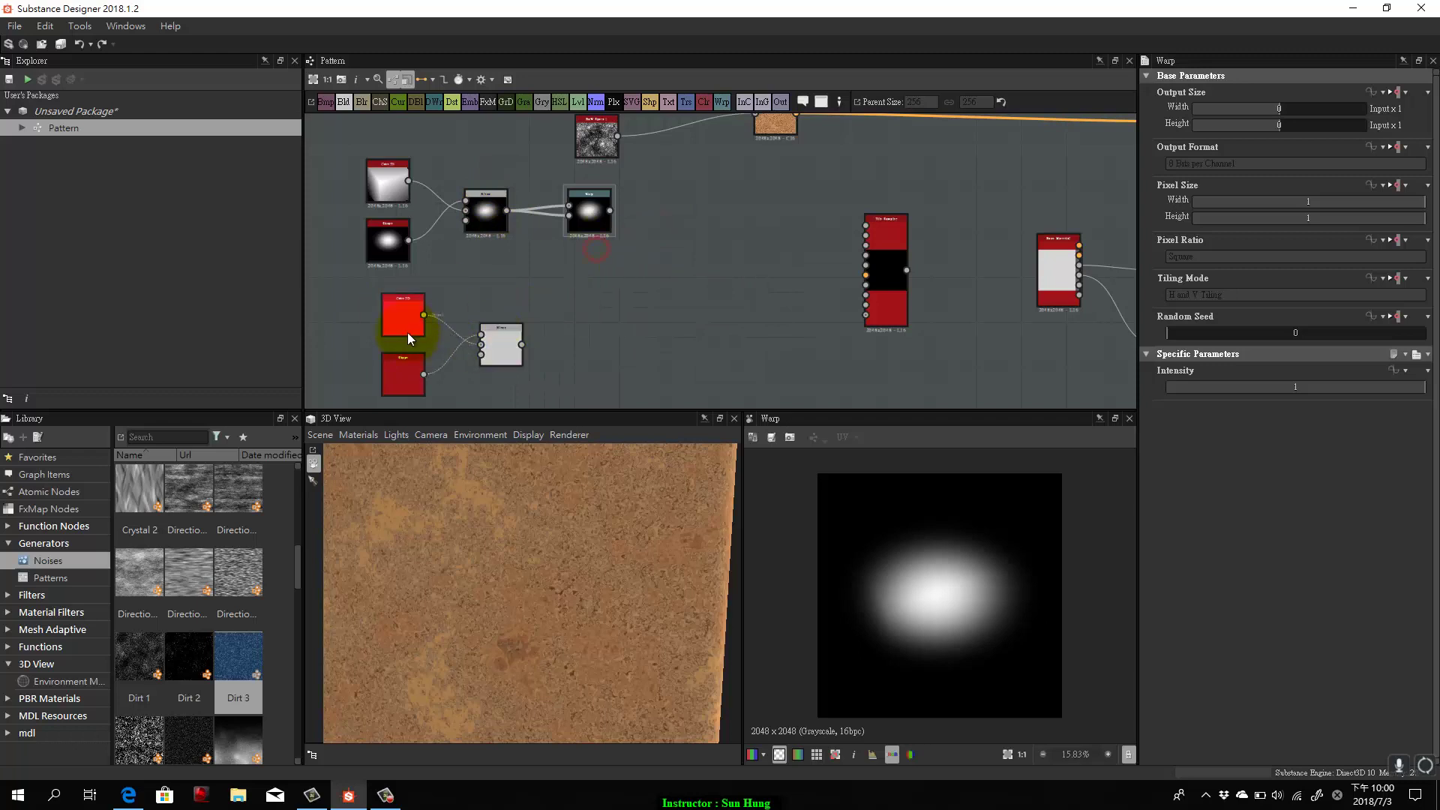
{"action": "left_click_drag", "start_coordinate": [749, 277], "coordinate": [856, 234]}
{"action": "left_click_drag", "start_coordinate": [498, 282], "coordinate": [483, 282]}
{"action": "left_click_drag", "start_coordinate": [509, 339], "coordinate": [489, 338]}
{"action": "left_click_drag", "start_coordinate": [618, 317], "coordinate": [600, 318]}
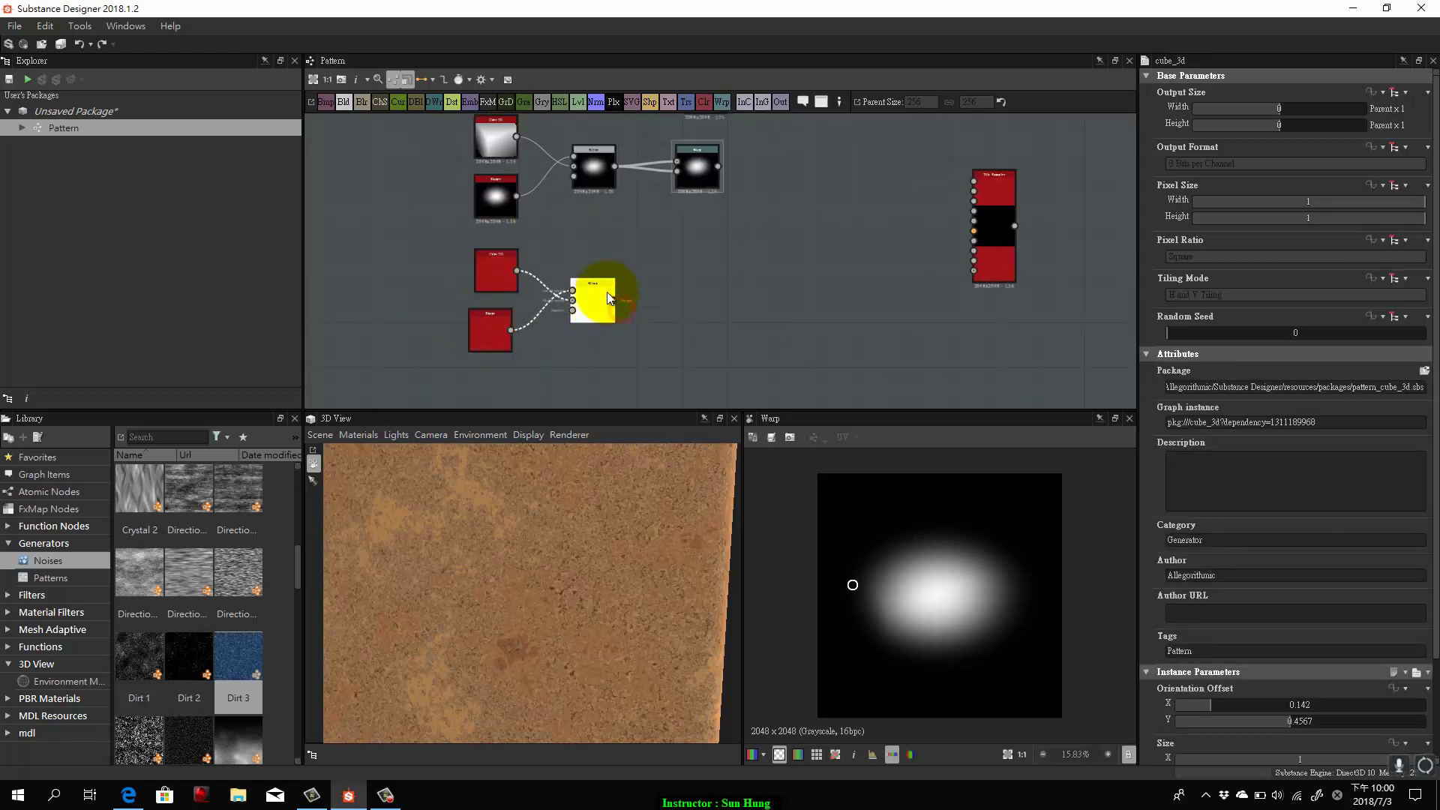
{"action": "left_click_drag", "start_coordinate": [478, 327], "coordinate": [483, 327]}
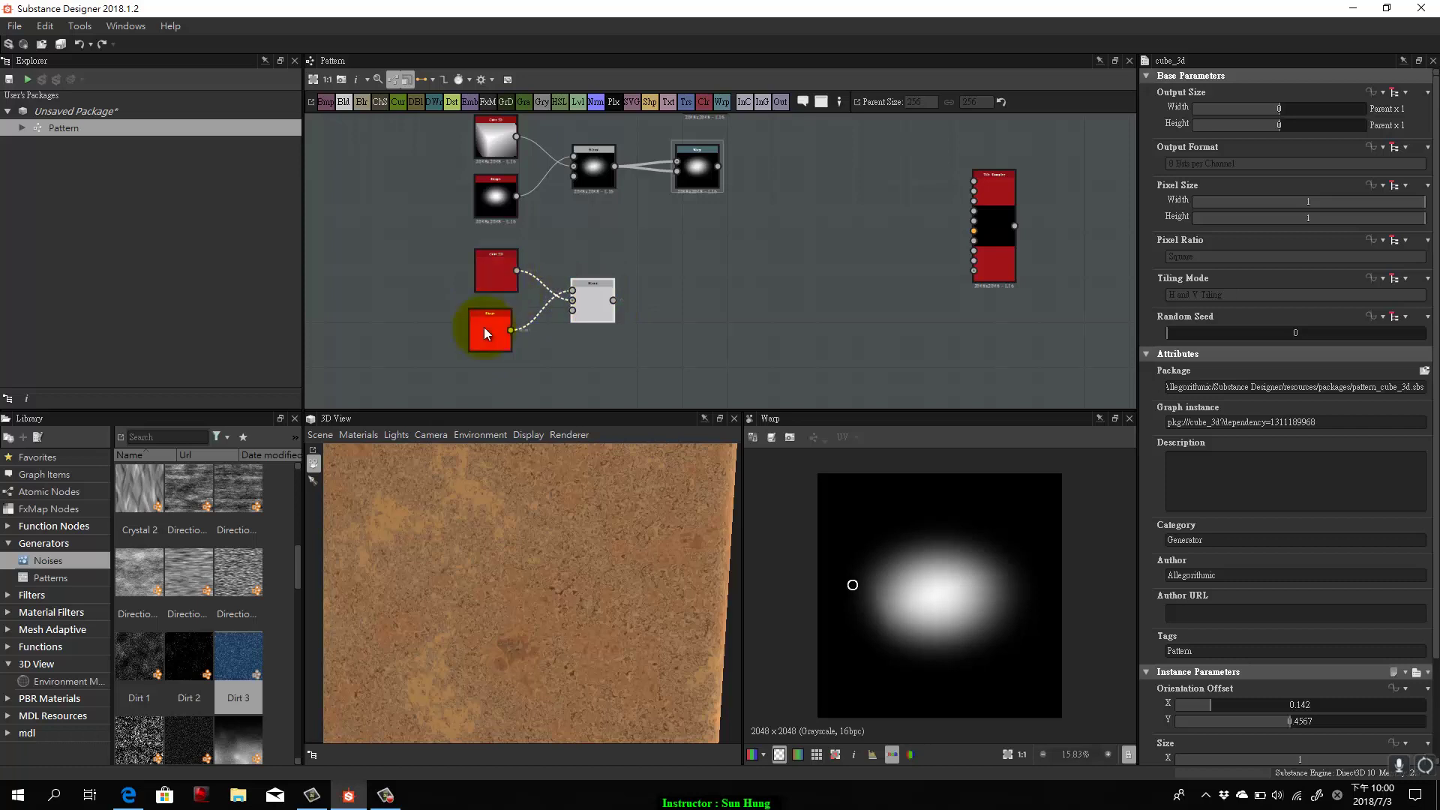
Set the duplicated Shape node's Size Y to 1.
{"action": "left_click", "coordinate": [591, 302]}
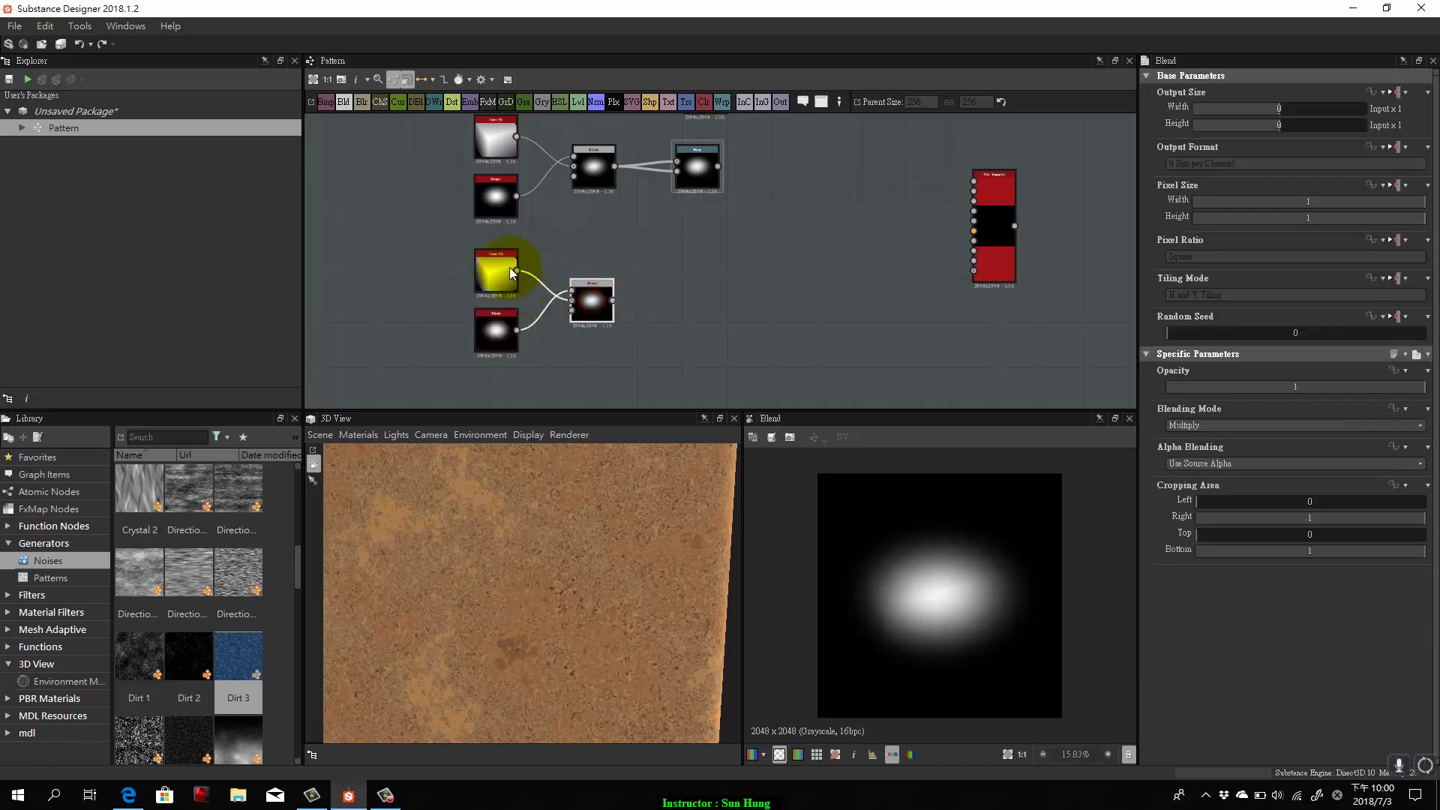
{"action": "left_click", "coordinate": [501, 332]}
{"action": "left_click", "coordinate": [585, 312]}
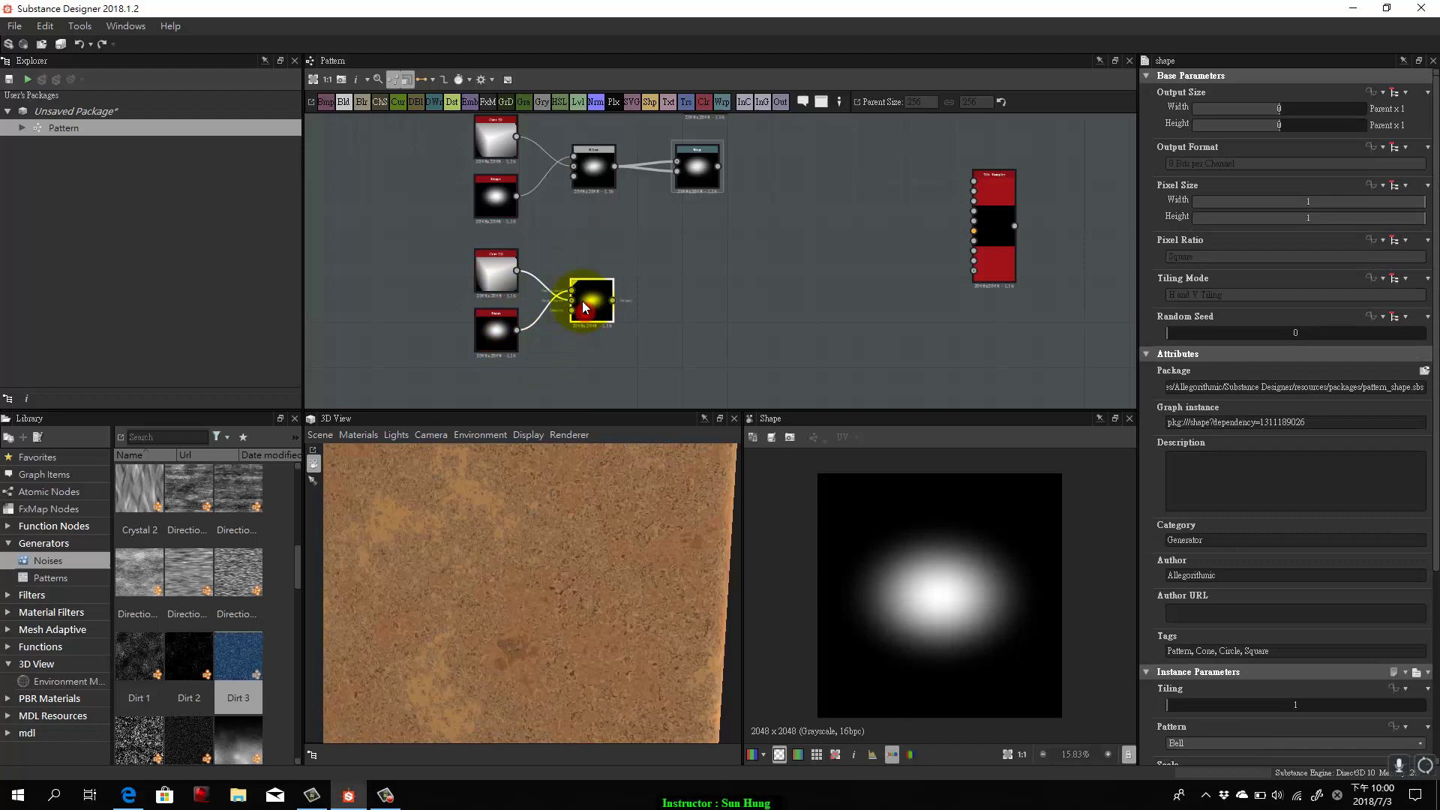
{"action": "left_click", "coordinate": [489, 335]}
{"action": "scroll", "coordinate": [1343, 655], "scroll_direction": "down", "scroll_amount": 3}
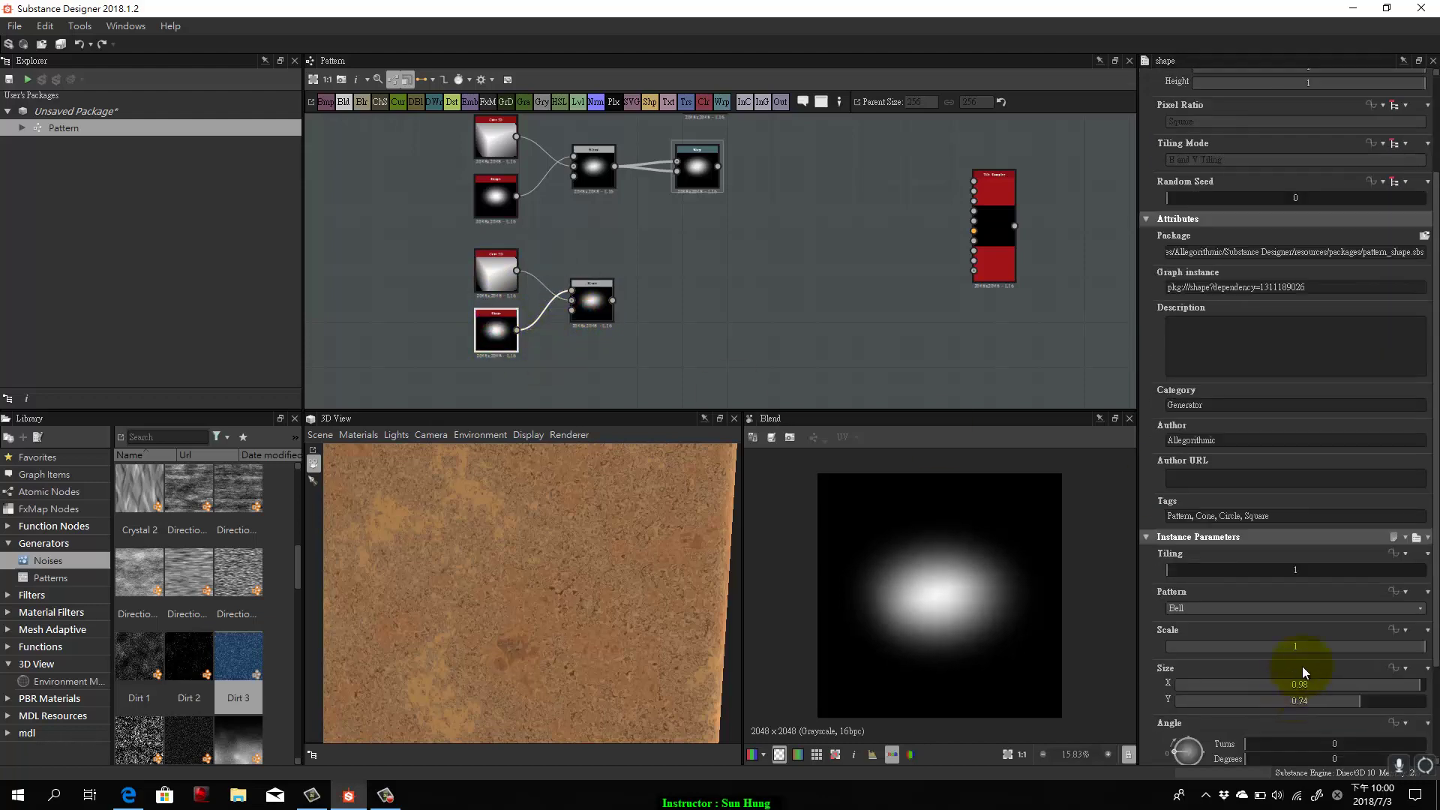
{"action": "scroll", "coordinate": [1367, 705], "scroll_direction": "down", "scroll_amount": 3}
{"action": "left_click_drag", "start_coordinate": [1368, 574], "coordinate": [1427, 576]}
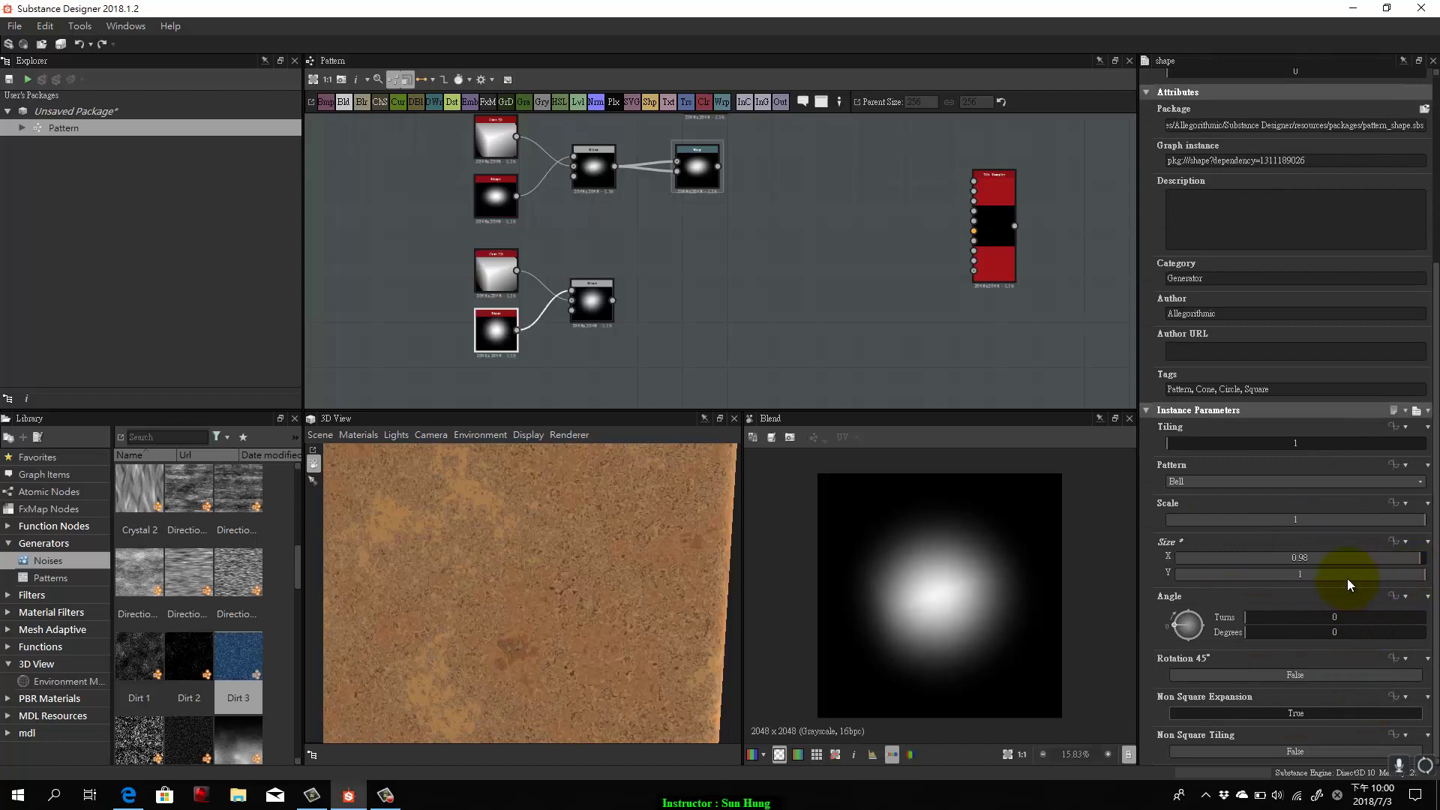
Set the duplicated Cube 3D node's Orientation Offset to about X 0.2901 and Y 0.2315.
{"action": "left_click", "coordinate": [497, 272]}
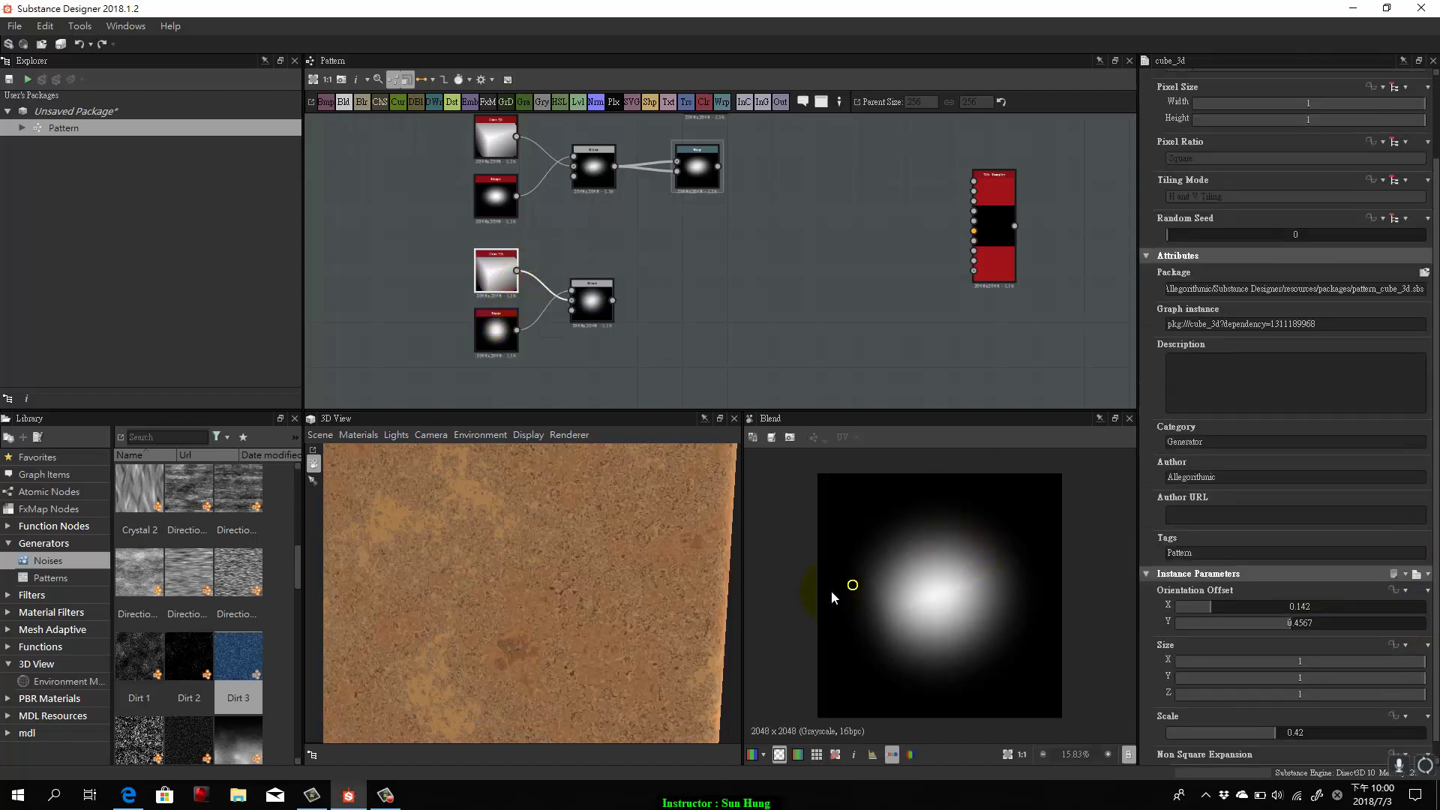
{"action": "left_click_drag", "start_coordinate": [877, 580], "coordinate": [889, 530]}
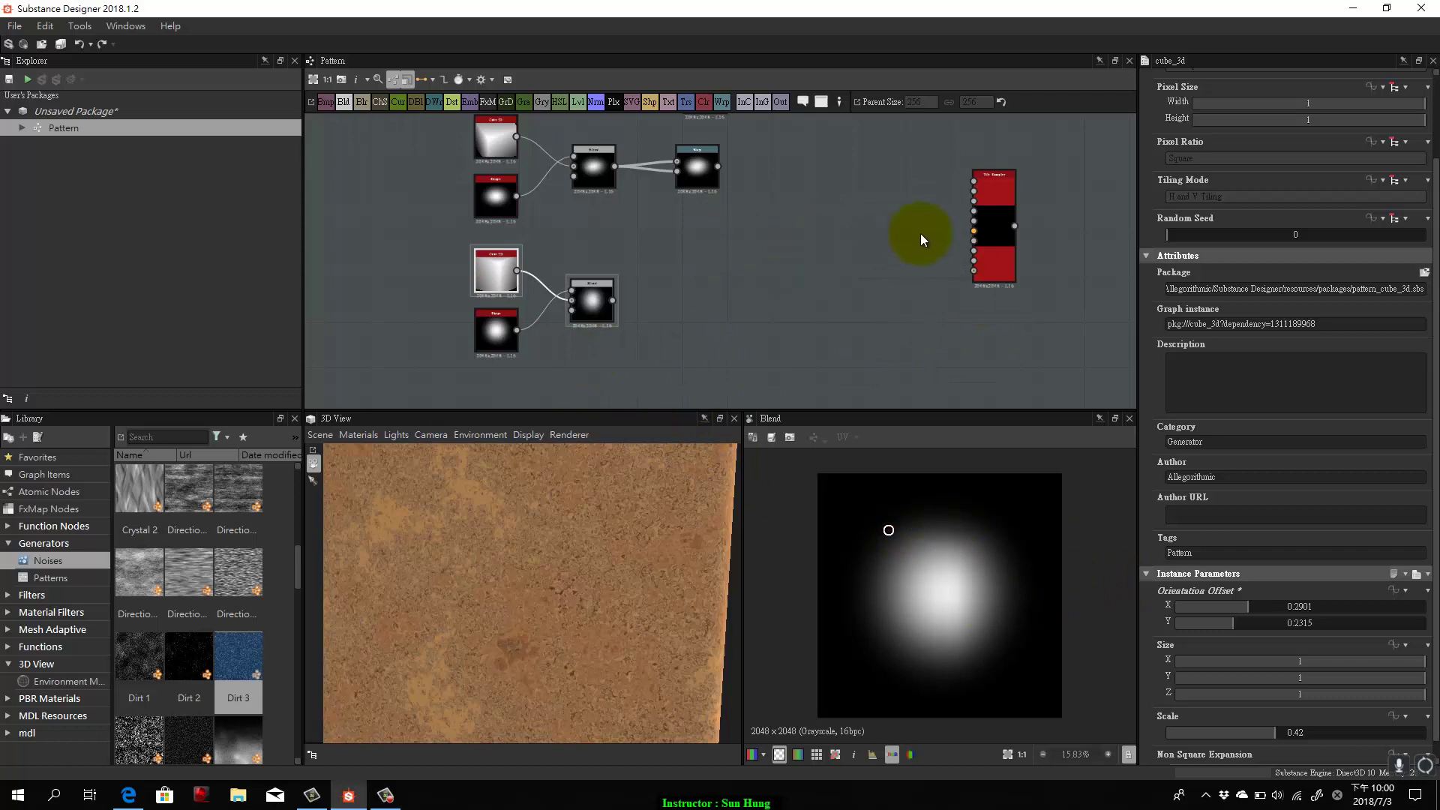
Connect the Warp and the duplicated Blend to the Tile Sampler's first two pattern inputs, and preview the Tile Sampler.
{"action": "left_click_drag", "start_coordinate": [920, 233], "coordinate": [863, 217]}
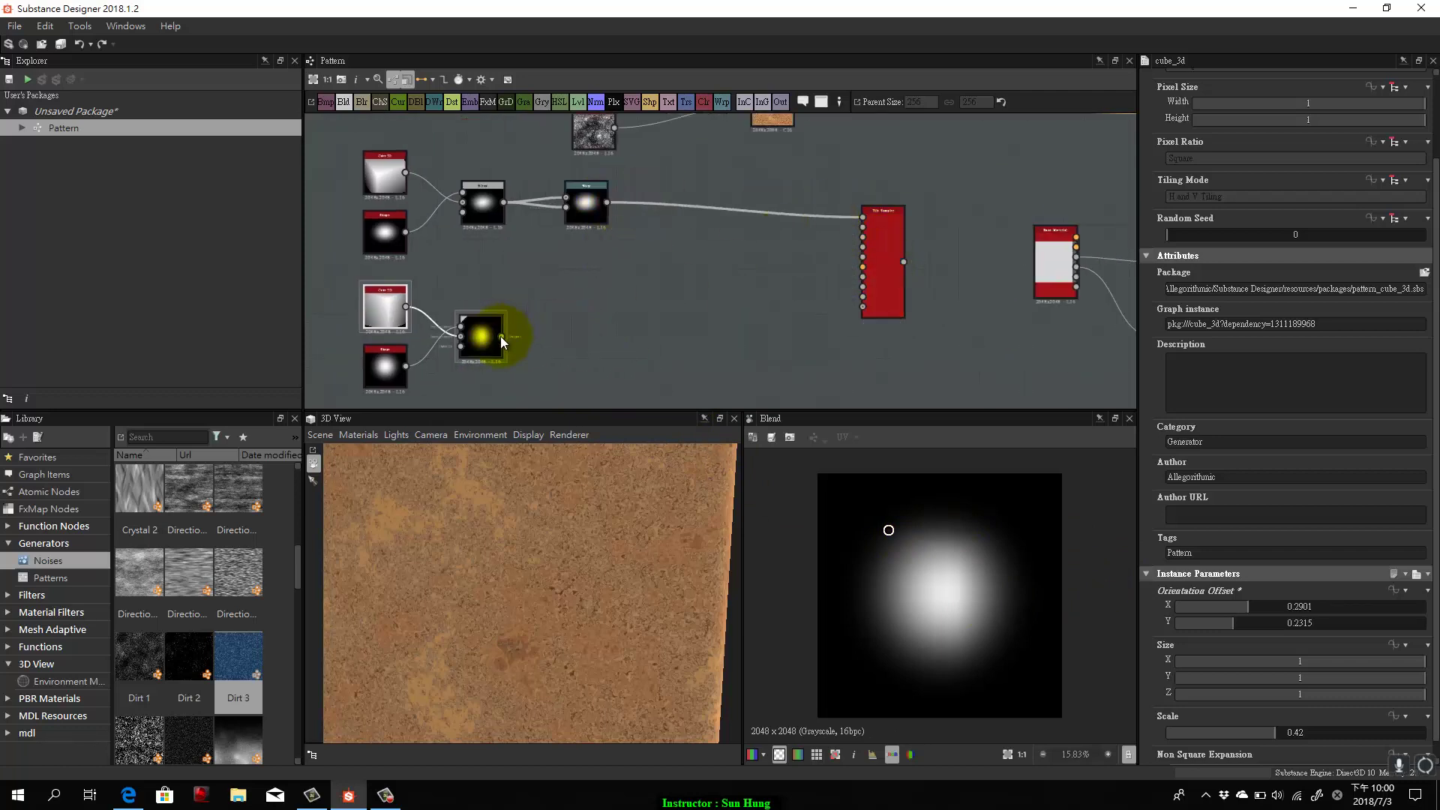
{"action": "left_click_drag", "start_coordinate": [501, 336], "coordinate": [879, 223]}
{"action": "left_click", "coordinate": [897, 249]}
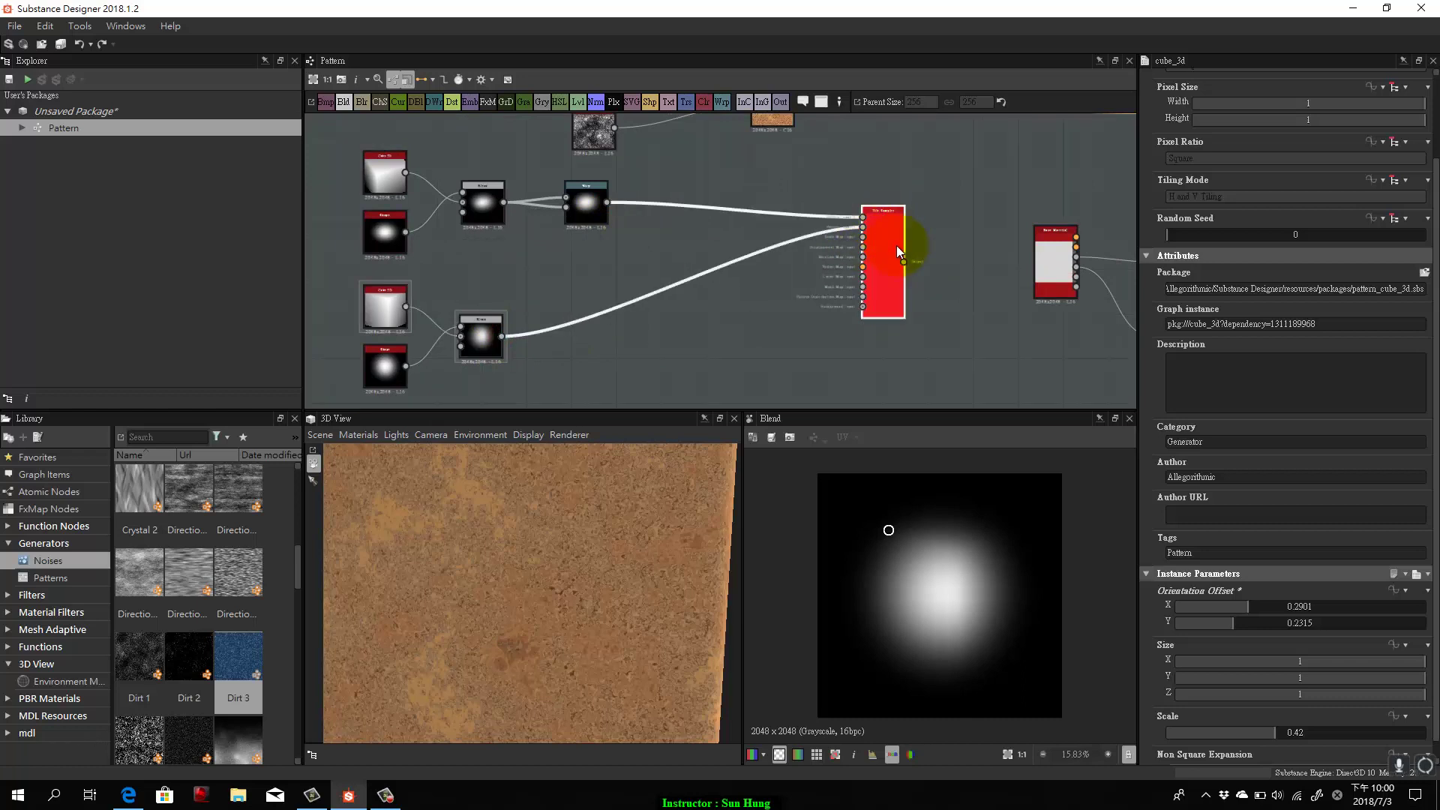
{"action": "double_click", "coordinate": [888, 249]}
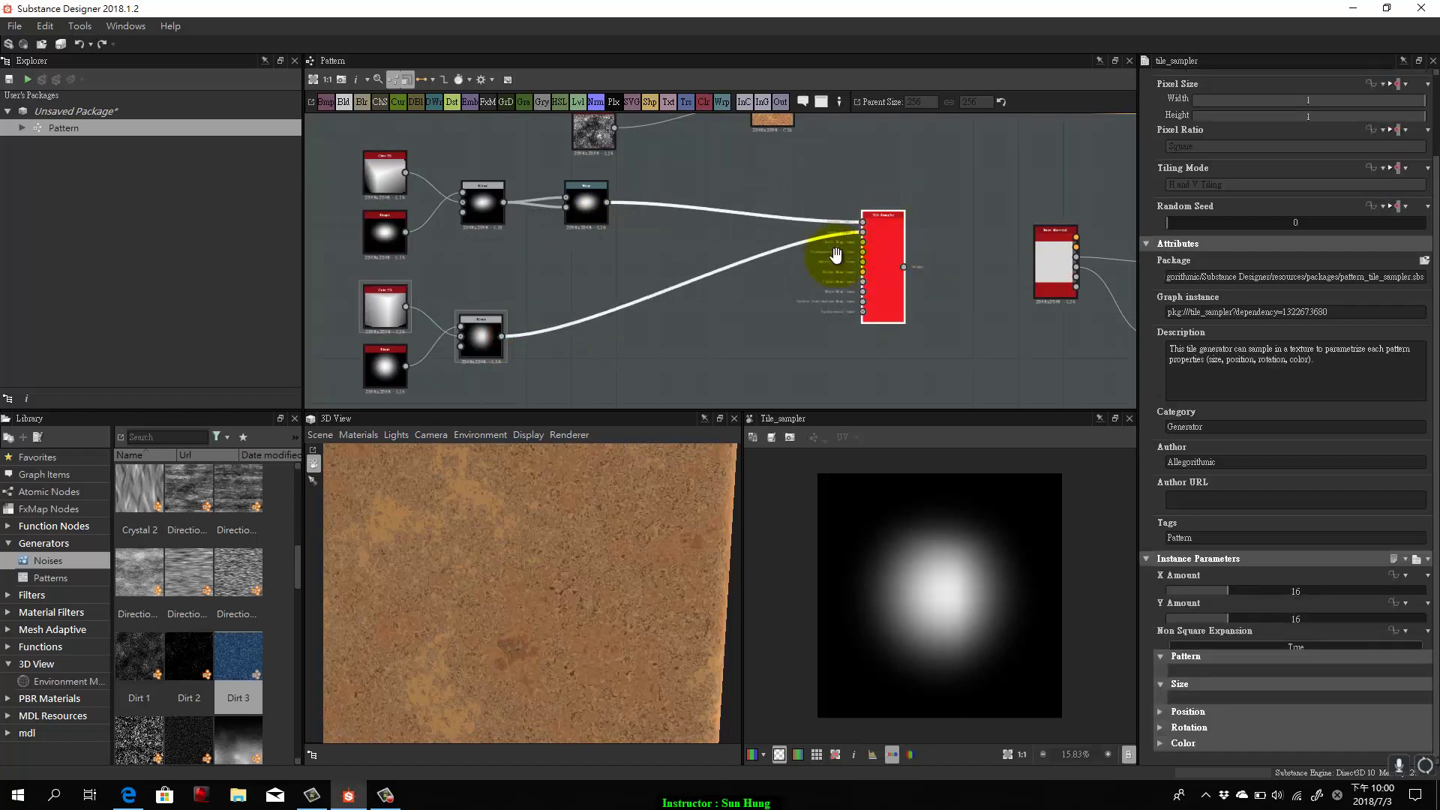
{"action": "left_click_drag", "start_coordinate": [888, 249], "coordinate": [845, 257]}
{"action": "scroll", "coordinate": [843, 282], "scroll_direction": "up", "scroll_amount": 3}
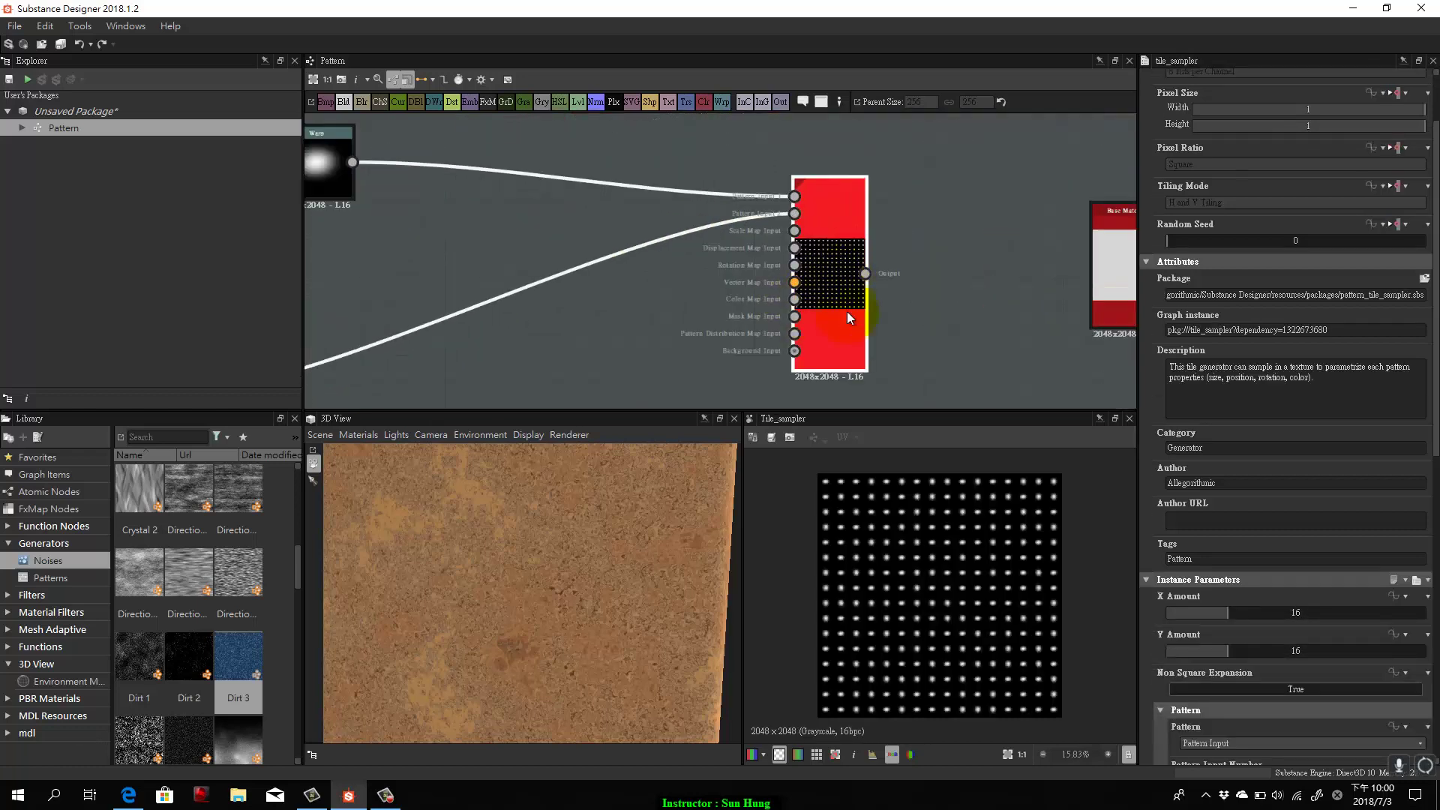
{"action": "left_click_drag", "start_coordinate": [974, 331], "coordinate": [920, 300]}
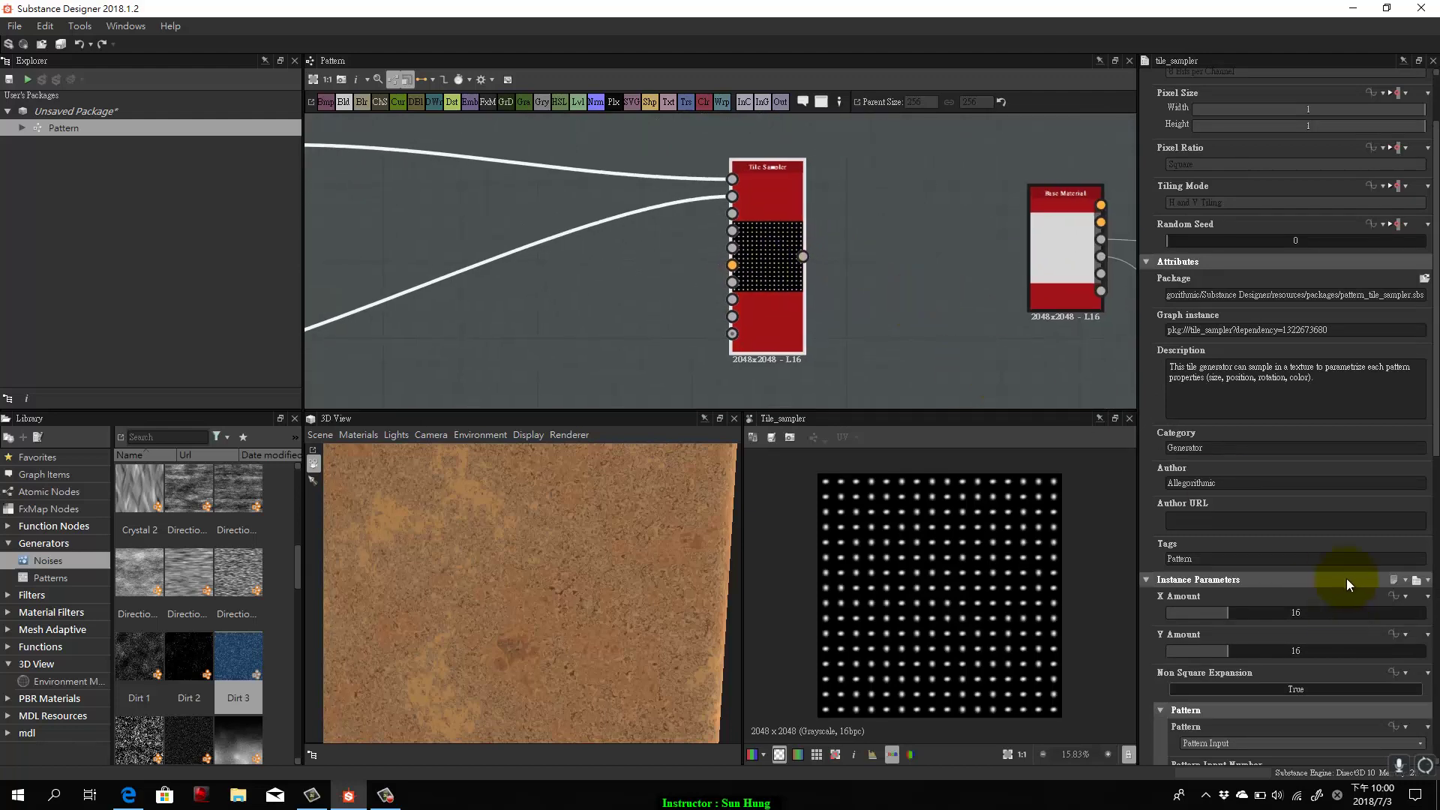
Set the Tile Sampler's X Amount to 19 and Y Amount to 20.
{"action": "scroll", "coordinate": [1393, 602], "scroll_direction": "down", "scroll_amount": 5}
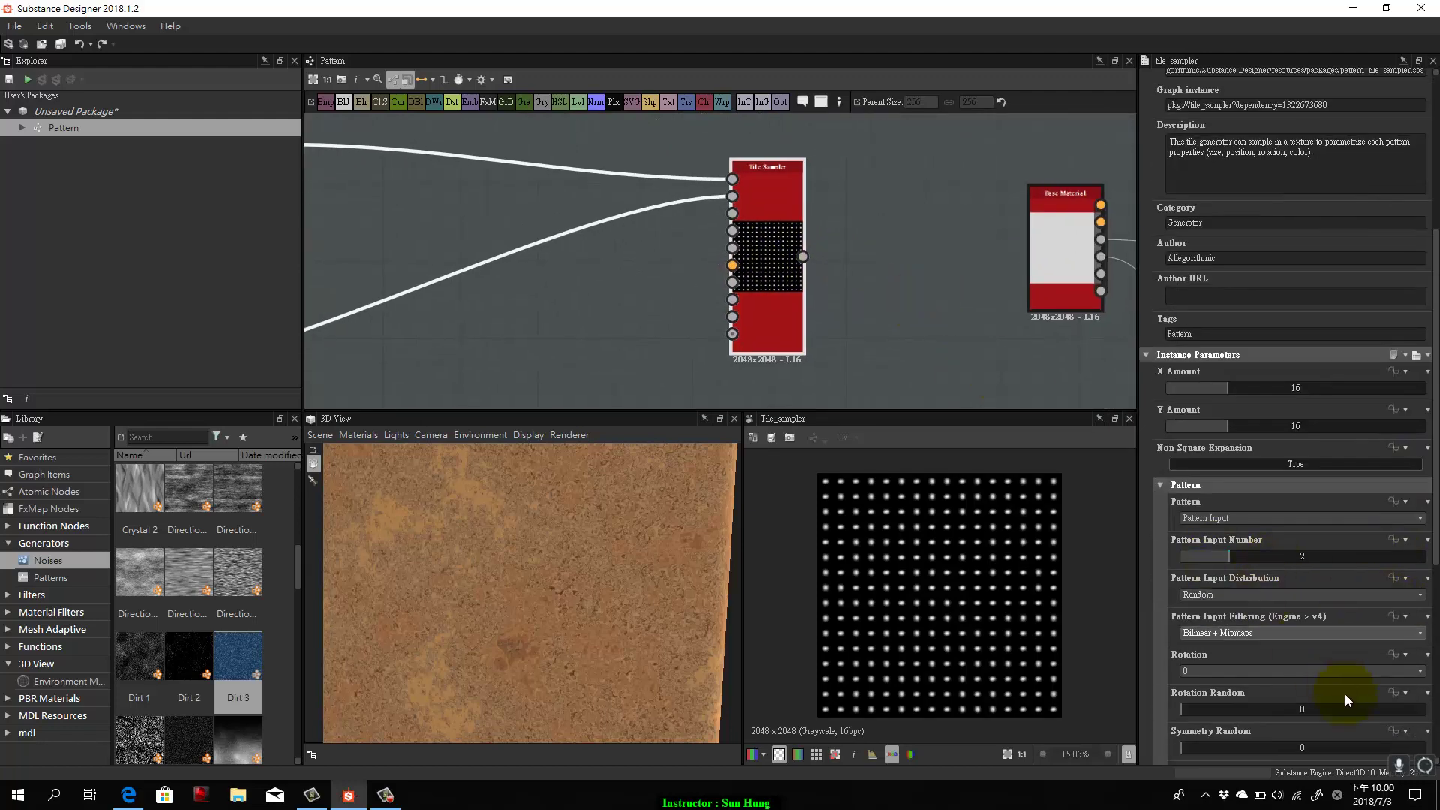
{"action": "scroll", "coordinate": [1339, 645], "scroll_direction": "down", "scroll_amount": 1}
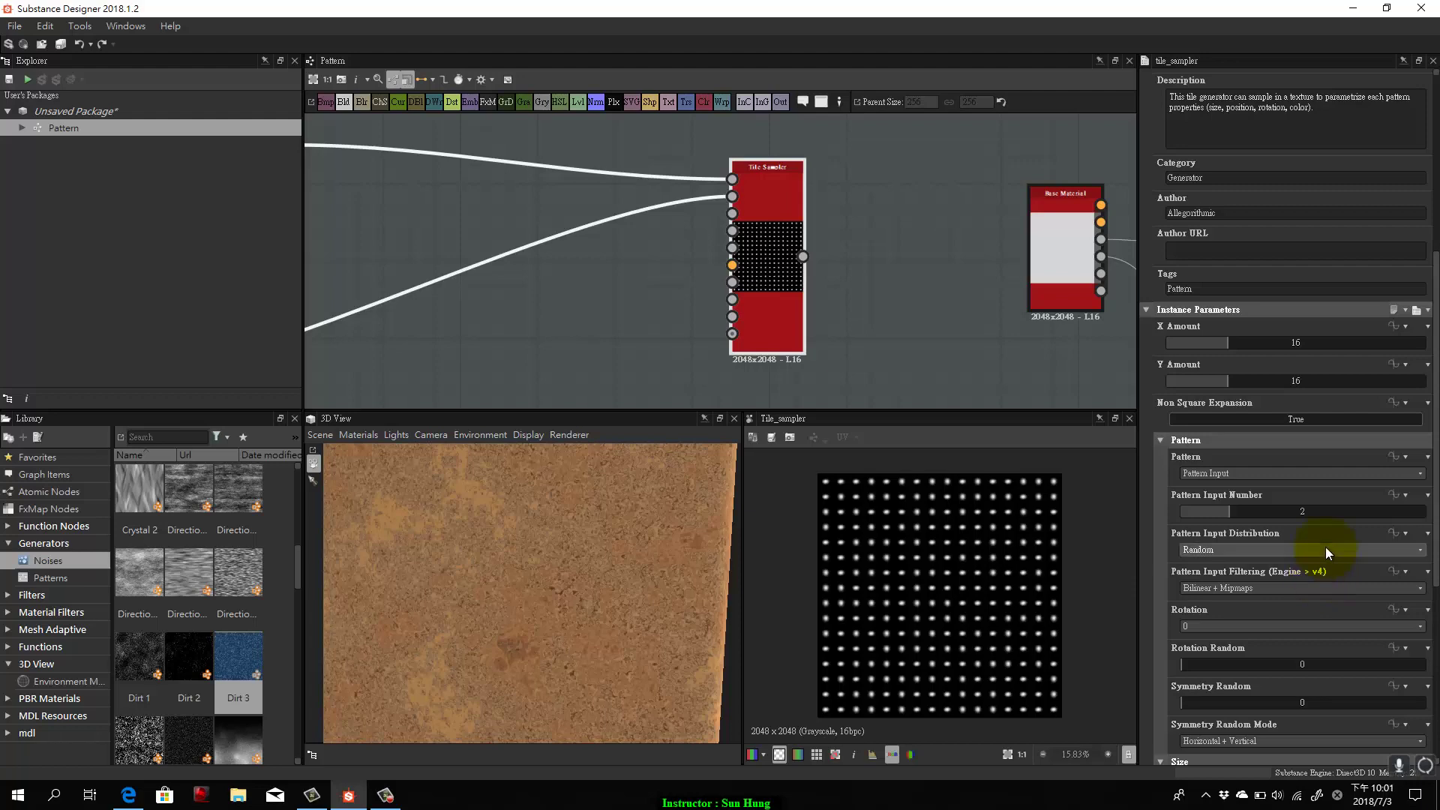
{"action": "scroll", "coordinate": [1294, 471], "scroll_direction": "down", "scroll_amount": 4}
{"action": "scroll", "coordinate": [1288, 405], "scroll_direction": "up", "scroll_amount": 3}
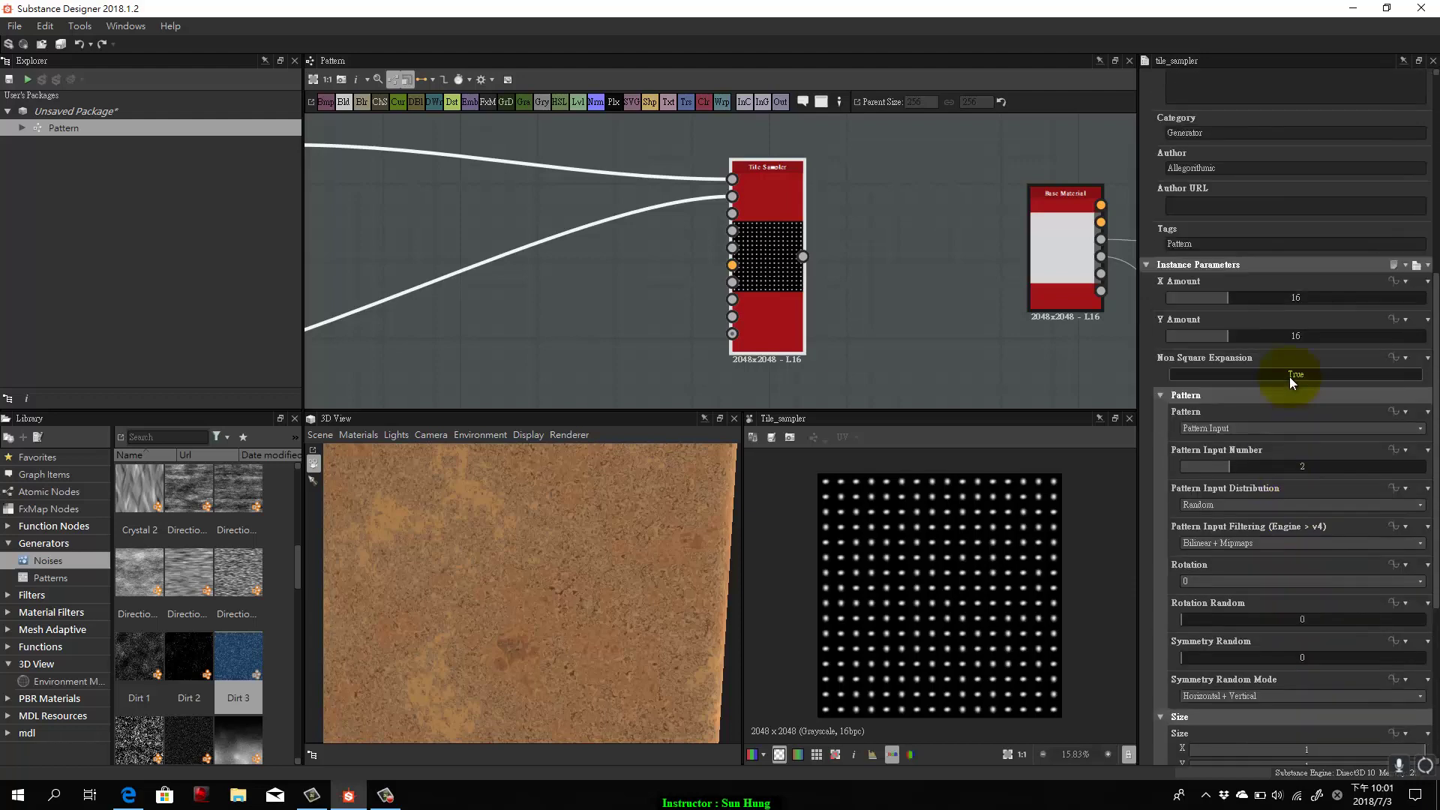
{"action": "mouse_move", "coordinate": [1217, 297]}
{"action": "left_mouse_down"}
{"action": "mouse_move", "coordinate": [1205, 340]}
{"action": "mouse_move", "coordinate": [1245, 337]}
{"action": "mouse_move", "coordinate": [1241, 296]}
{"action": "left_mouse_up"}
Set the Tile Sampler's pattern Rotation Random to about 0.96.
{"action": "scroll", "coordinate": [1385, 556], "scroll_direction": "down", "scroll_amount": 3}
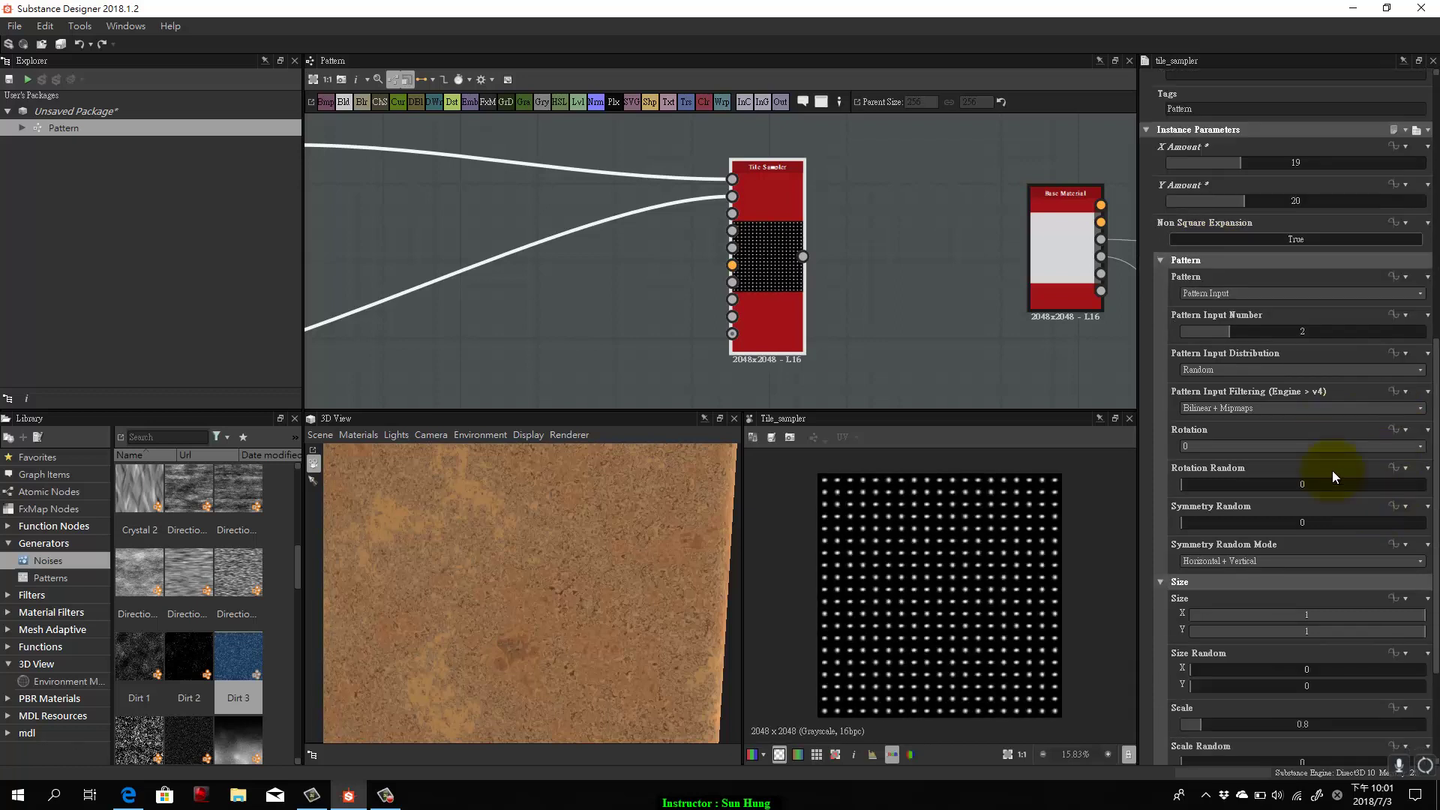
{"action": "scroll", "coordinate": [1332, 470], "scroll_direction": "down", "scroll_amount": 2}
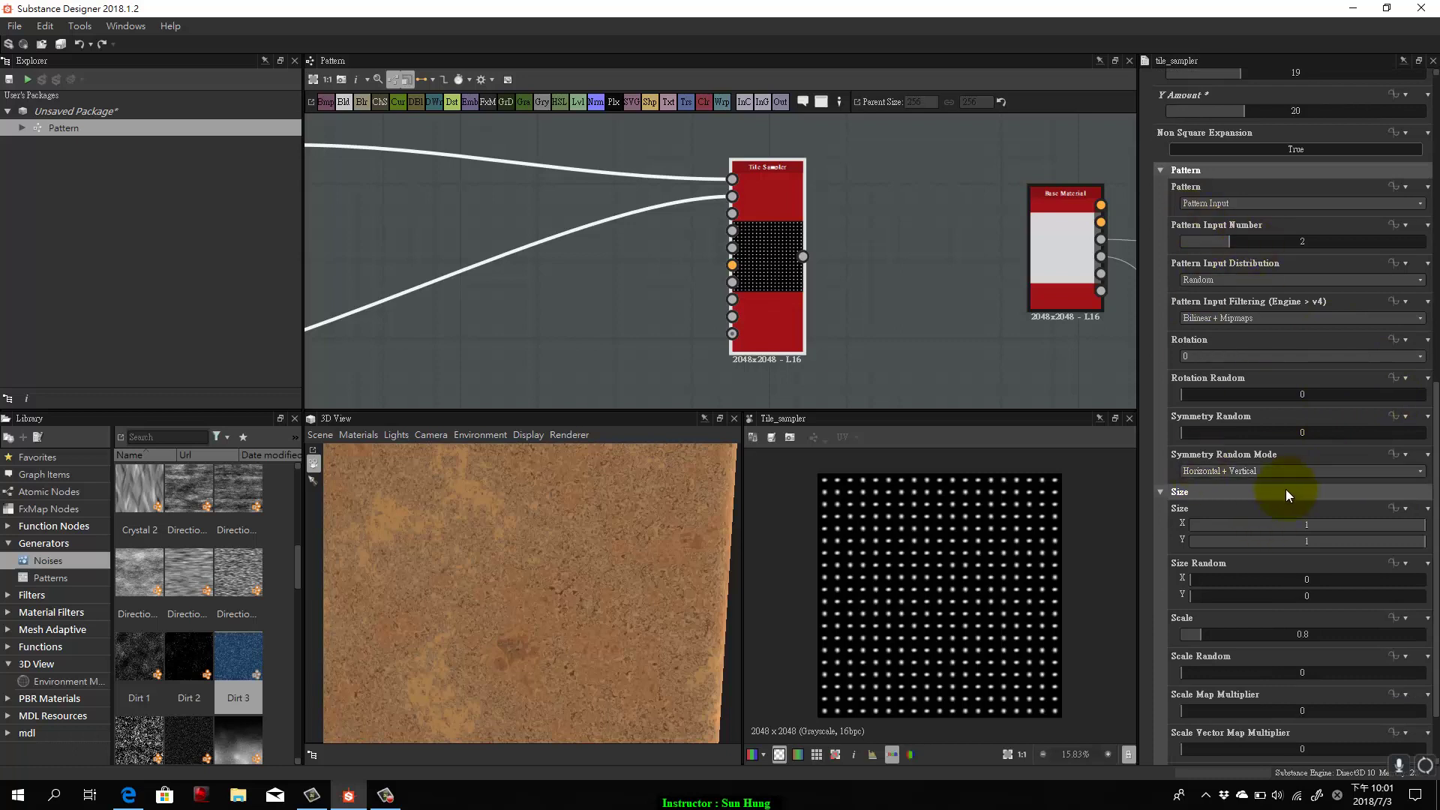
{"action": "scroll", "coordinate": [1286, 489], "scroll_direction": "down", "scroll_amount": 2}
{"action": "left_click", "coordinate": [1206, 303]}
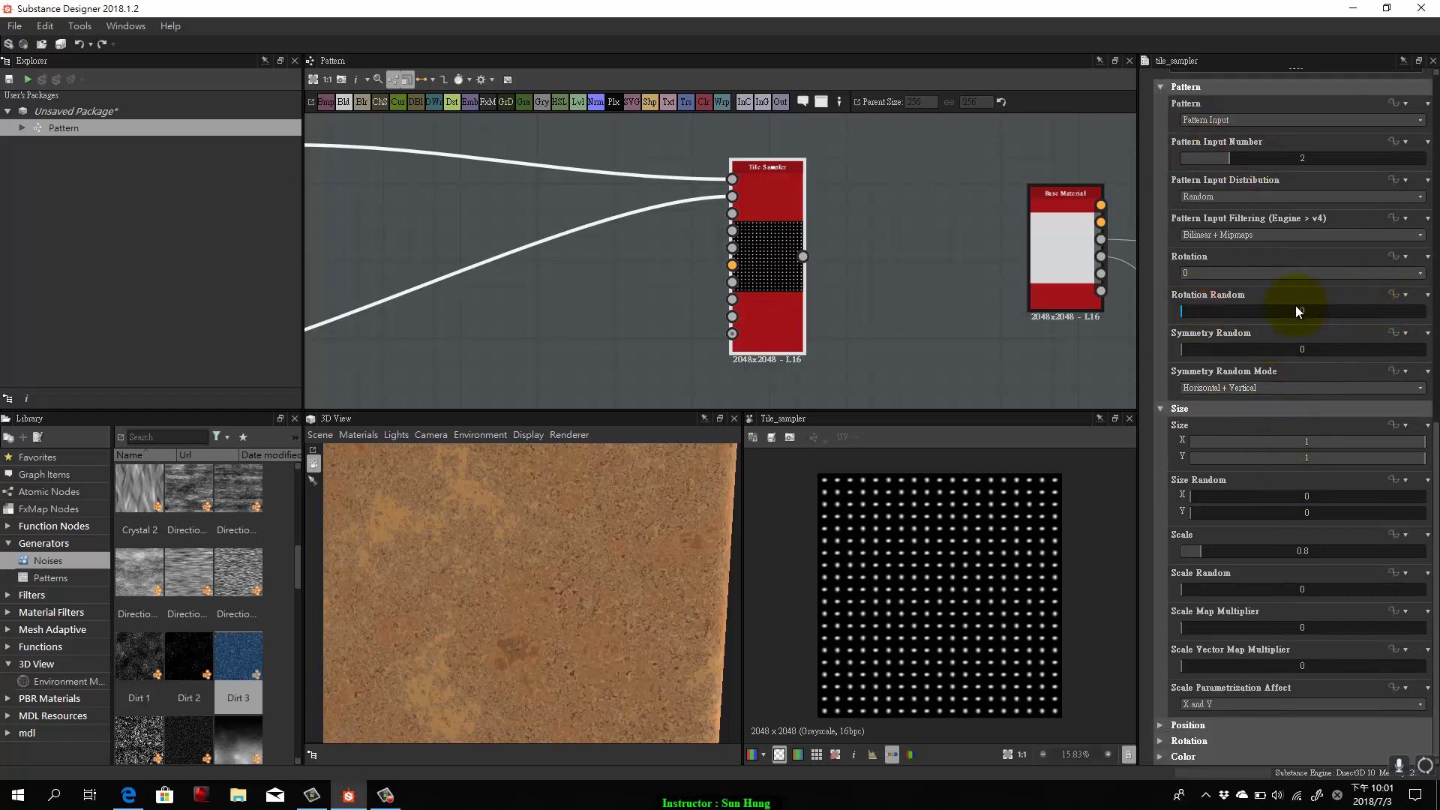
{"action": "left_click_drag", "start_coordinate": [1295, 308], "coordinate": [1415, 310]}
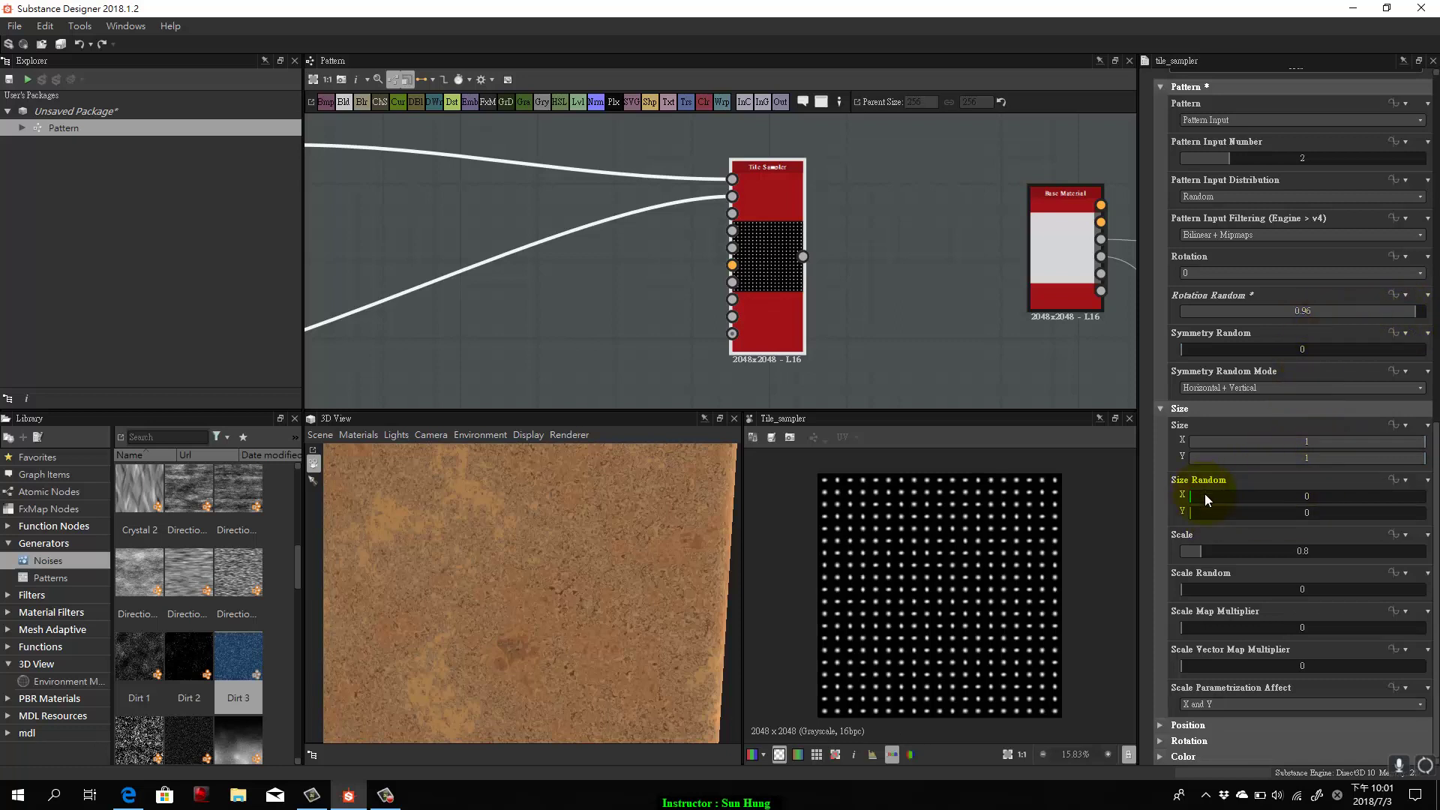
Try the Tile Sampler's Size Random at about X 0.83 and Y 0.91 with Scale at about 4.92.
{"action": "left_click_drag", "start_coordinate": [1204, 495], "coordinate": [1409, 514]}
{"action": "left_click", "coordinate": [1401, 496]}
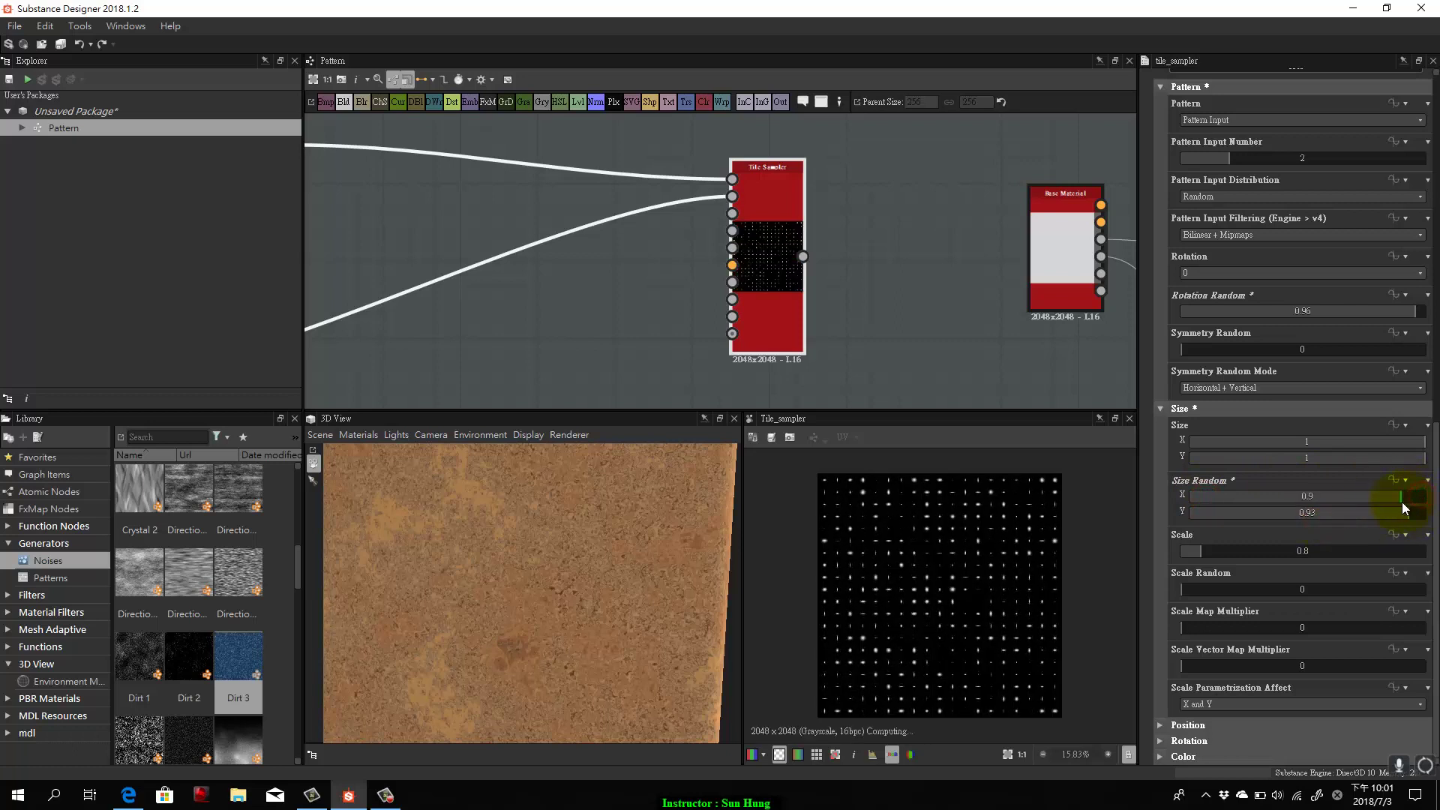
{"action": "left_click", "coordinate": [1408, 497]}
{"action": "left_click_drag", "start_coordinate": [1409, 500], "coordinate": [1249, 513]}
{"action": "left_click_drag", "start_coordinate": [1401, 496], "coordinate": [1301, 556]}
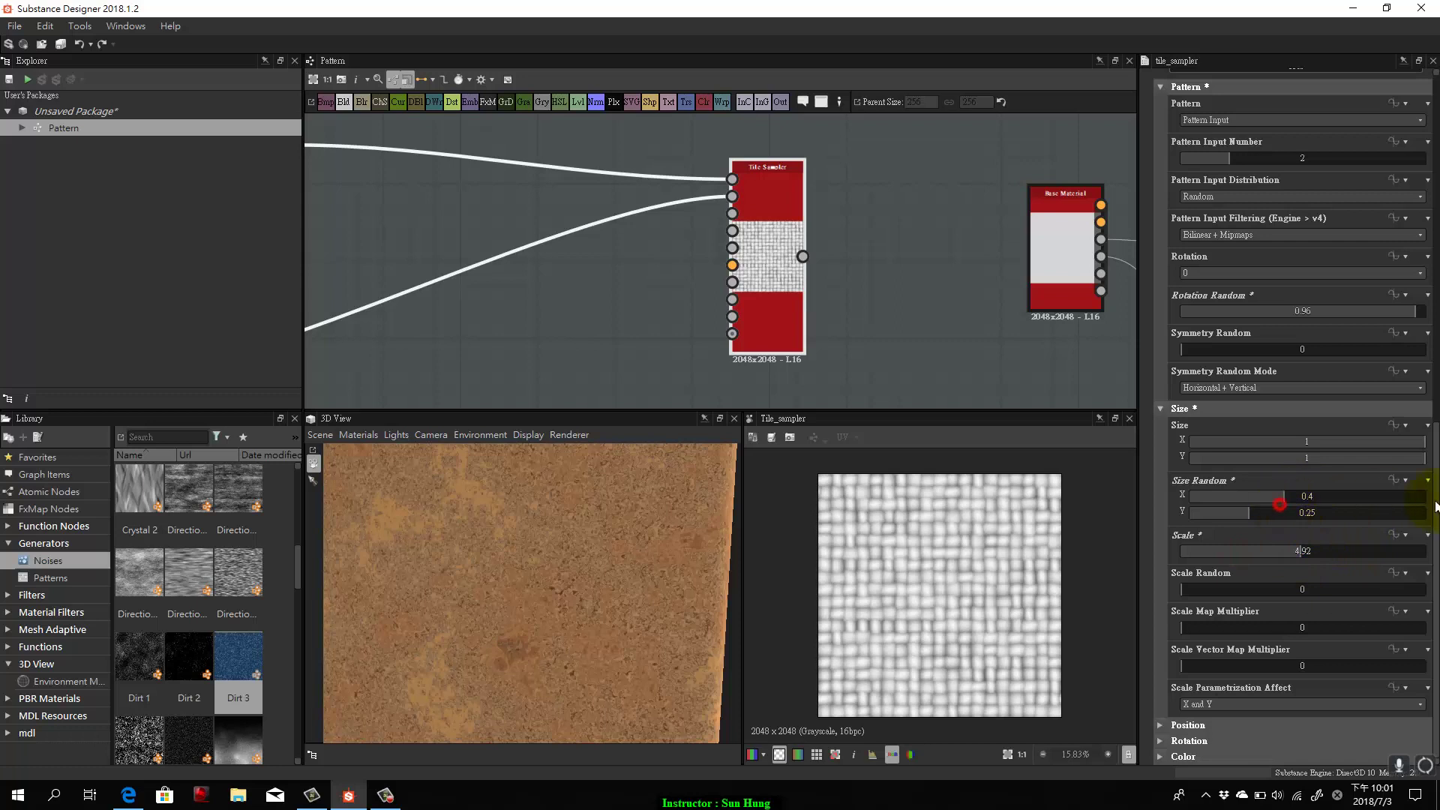
{"action": "left_click", "coordinate": [1384, 496]}
{"action": "left_click", "coordinate": [1318, 512]}
{"action": "left_click", "coordinate": [1402, 512]}
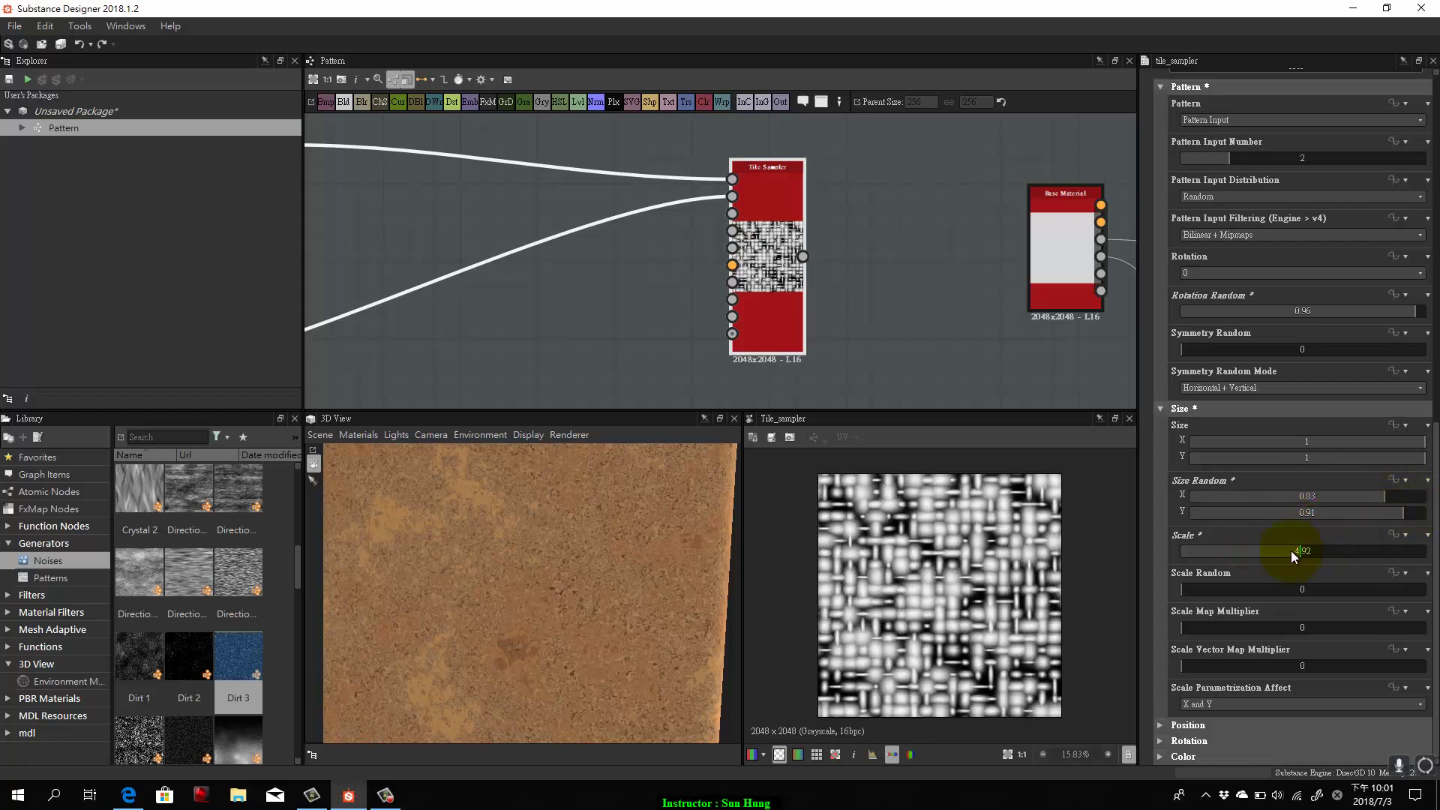
Set the Tile Sampler's Scale to about 4.09, Scale Random to 1, and Position Random to about 4.86.
{"action": "left_click_drag", "start_coordinate": [1290, 551], "coordinate": [1426, 585]}
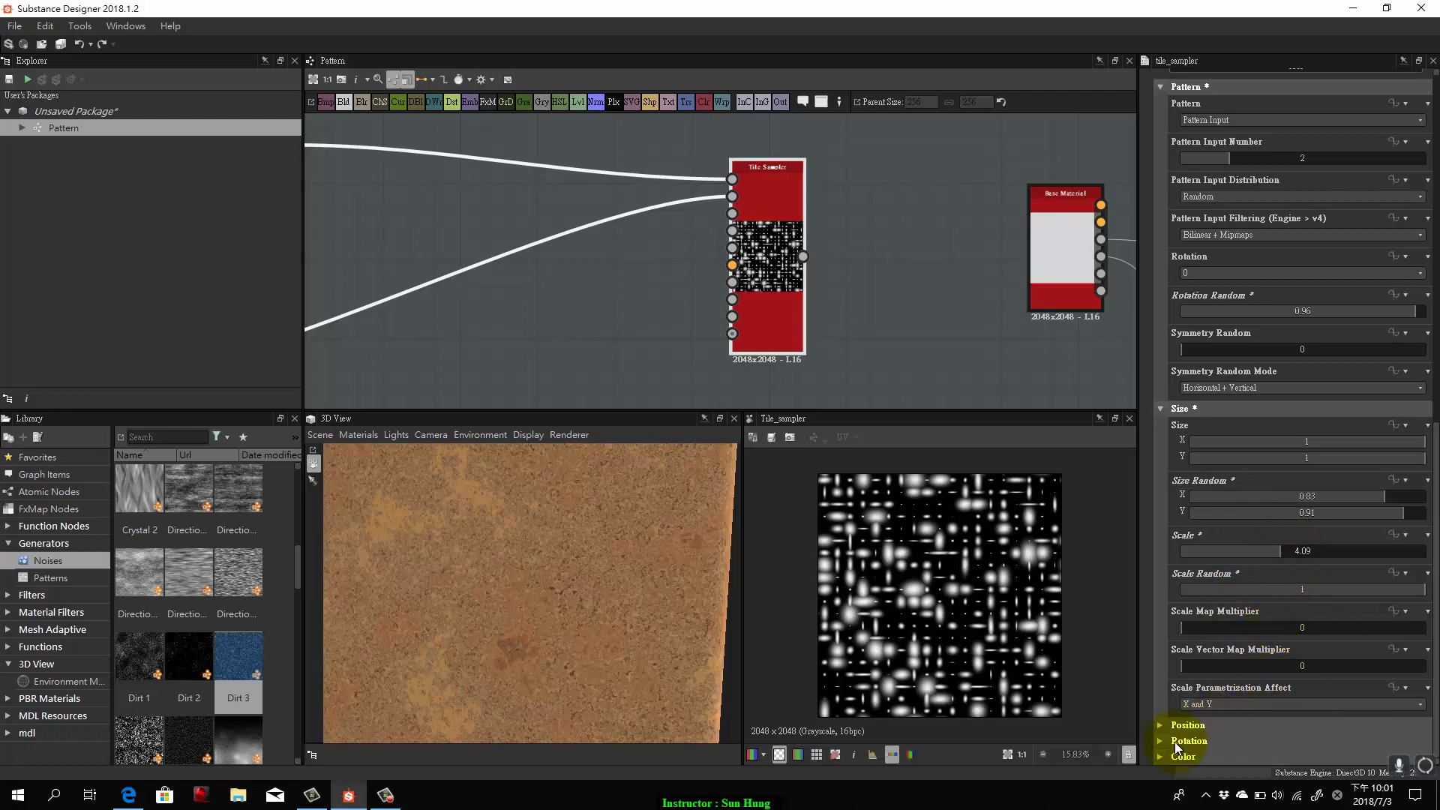
{"action": "left_click", "coordinate": [1162, 726]}
{"action": "scroll", "coordinate": [1406, 570], "scroll_direction": "down", "scroll_amount": 6}
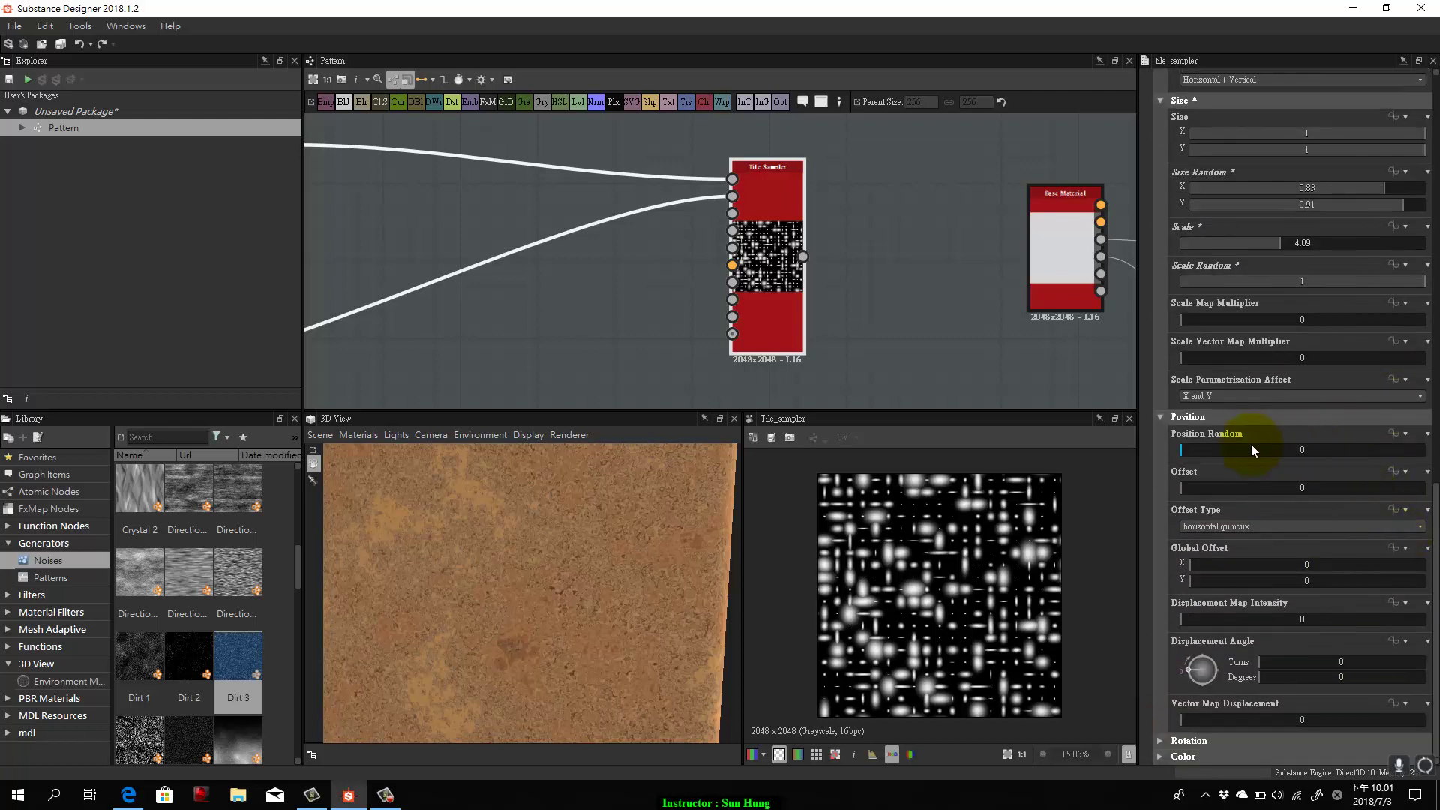
{"action": "left_click_drag", "start_coordinate": [1248, 447], "coordinate": [1302, 450]}
Set the Tile Sampler's Size Random to about X 0.12 and Y 0.07, and its position Offset to about 0.21.
{"action": "scroll", "coordinate": [1350, 398], "scroll_direction": "up", "scroll_amount": 4}
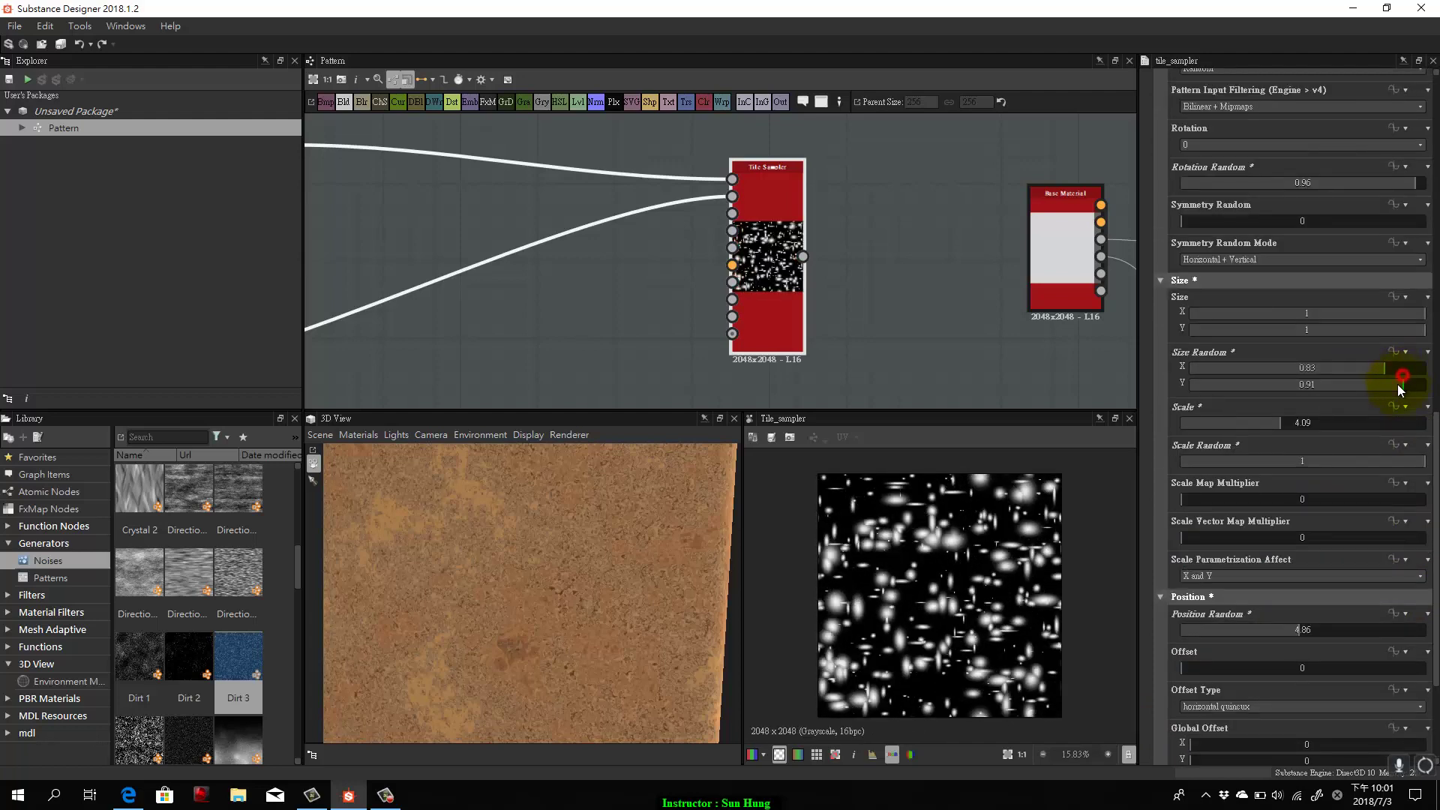
{"action": "left_click_drag", "start_coordinate": [1397, 384], "coordinate": [1226, 389]}
{"action": "left_click_drag", "start_coordinate": [1389, 371], "coordinate": [1208, 389]}
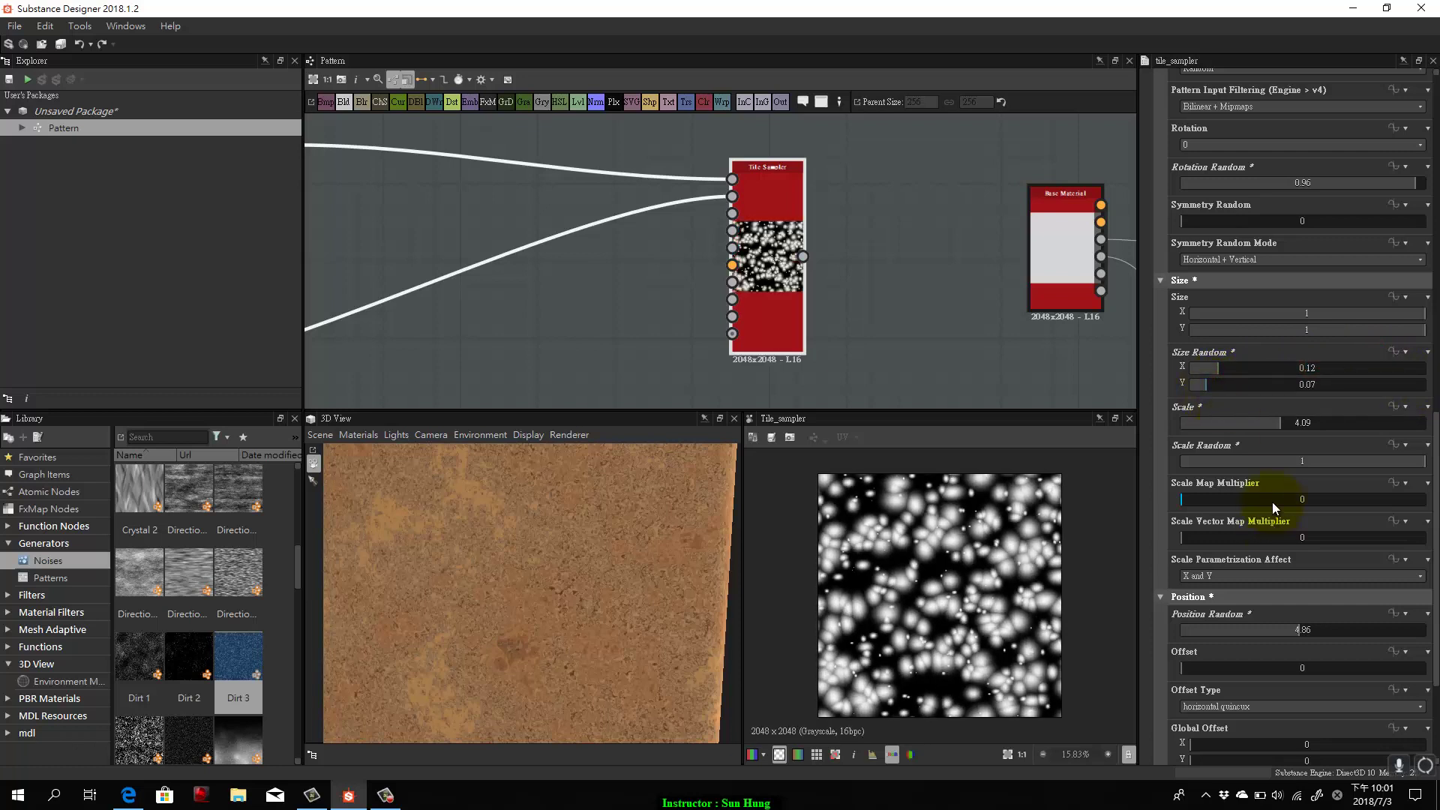
{"action": "scroll", "coordinate": [1272, 502], "scroll_direction": "down", "scroll_amount": 4}
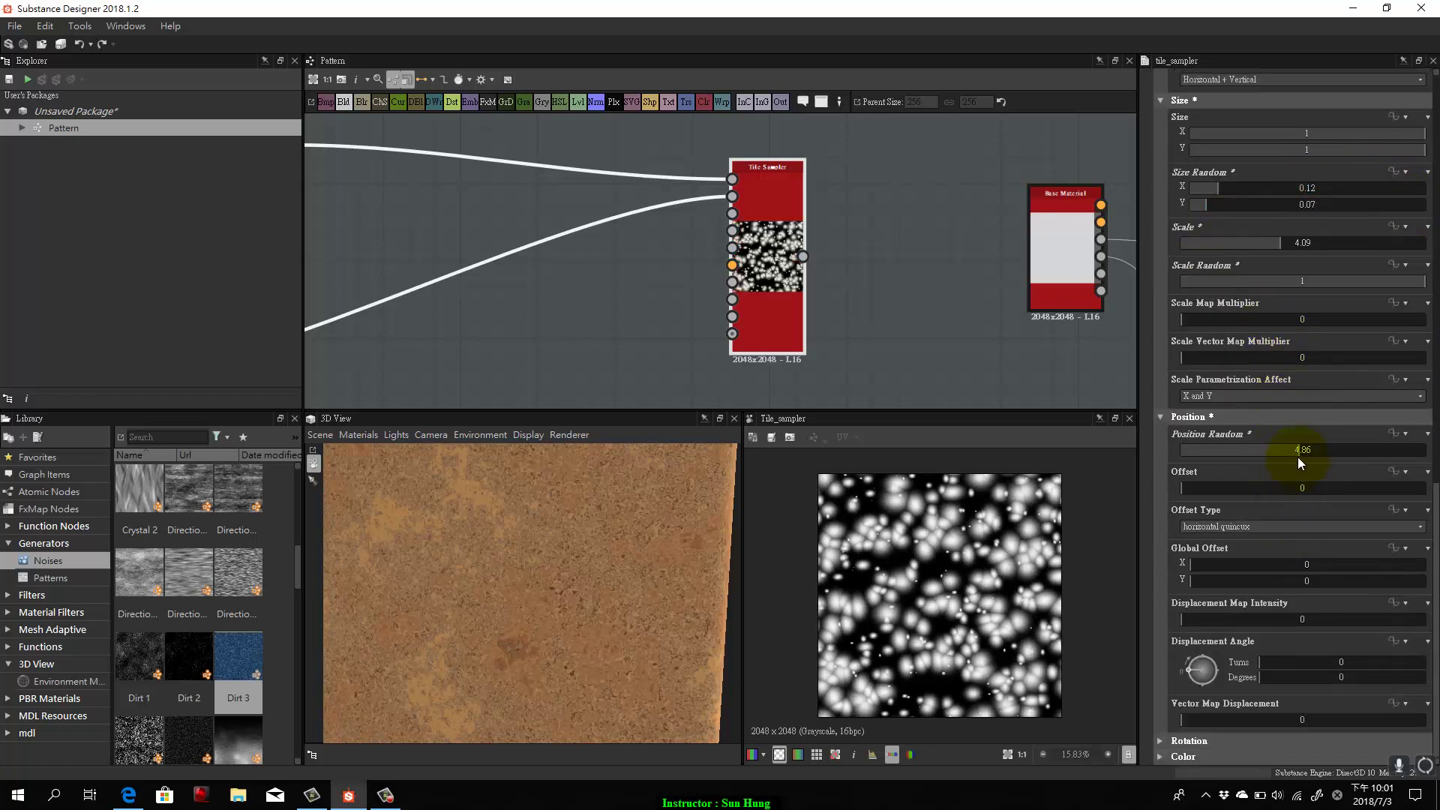
{"action": "left_click", "coordinate": [1230, 489]}
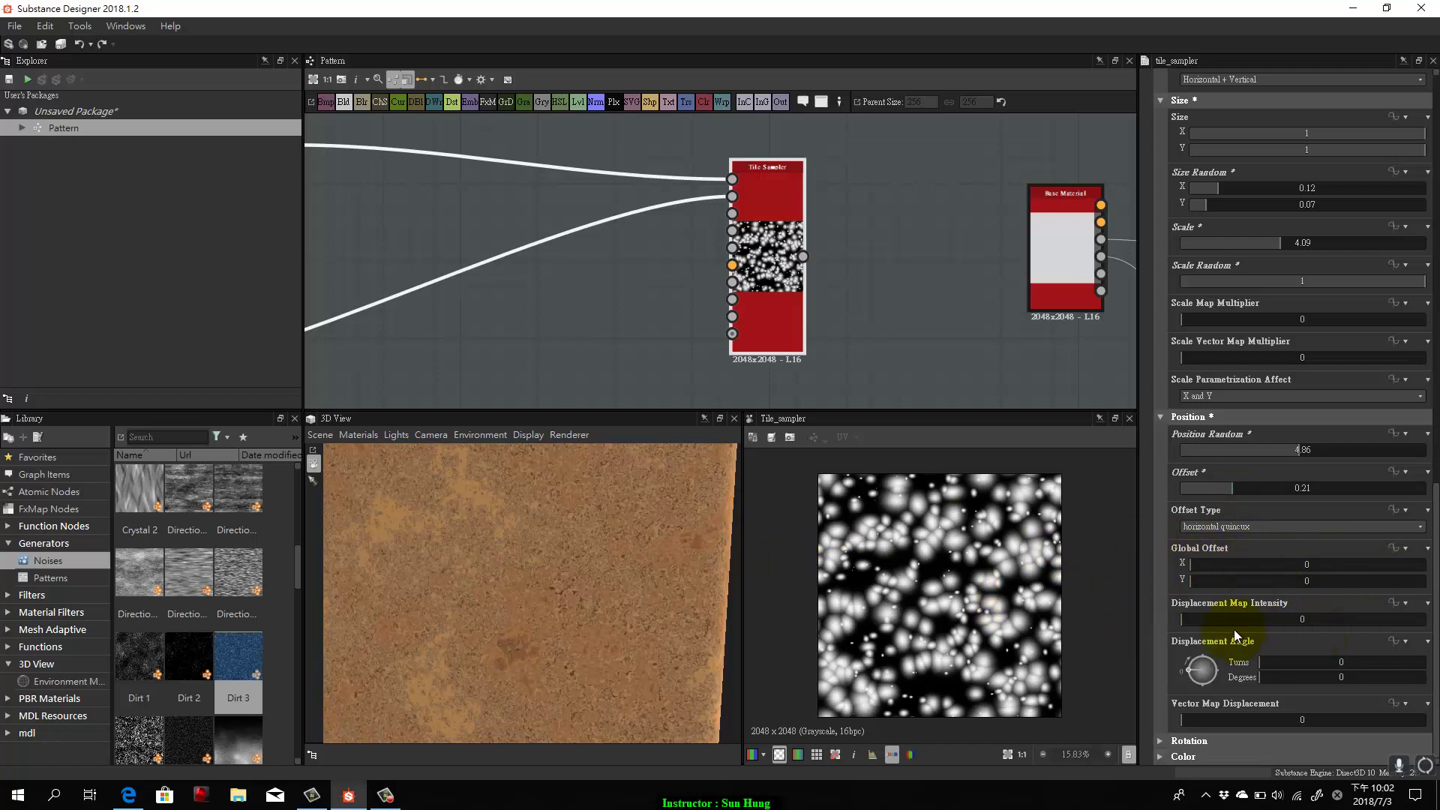
Set the Tile Sampler's Color Random to 1 and Mask Random to about 0.56.
{"action": "left_click", "coordinate": [1159, 741]}
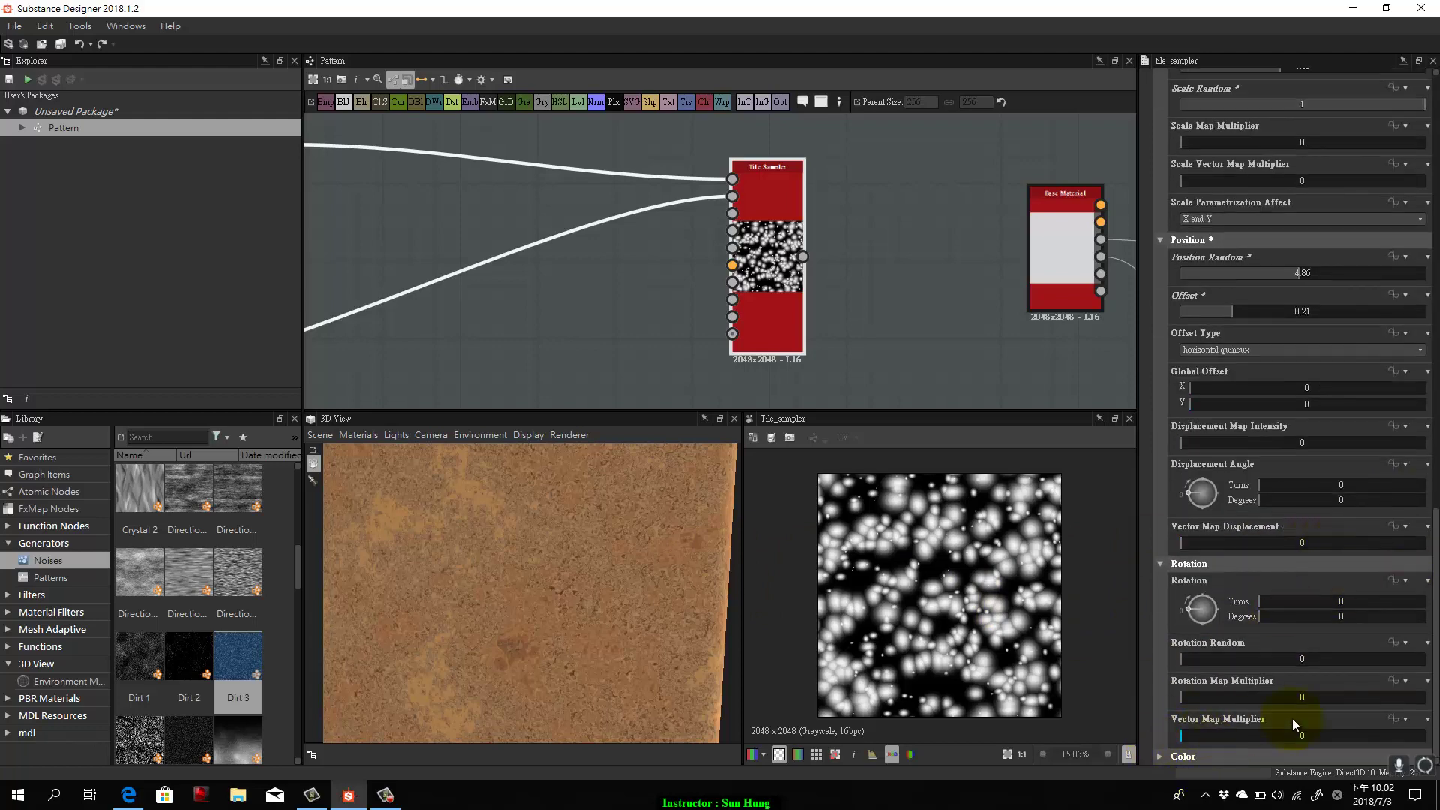
{"action": "left_click", "coordinate": [1161, 757]}
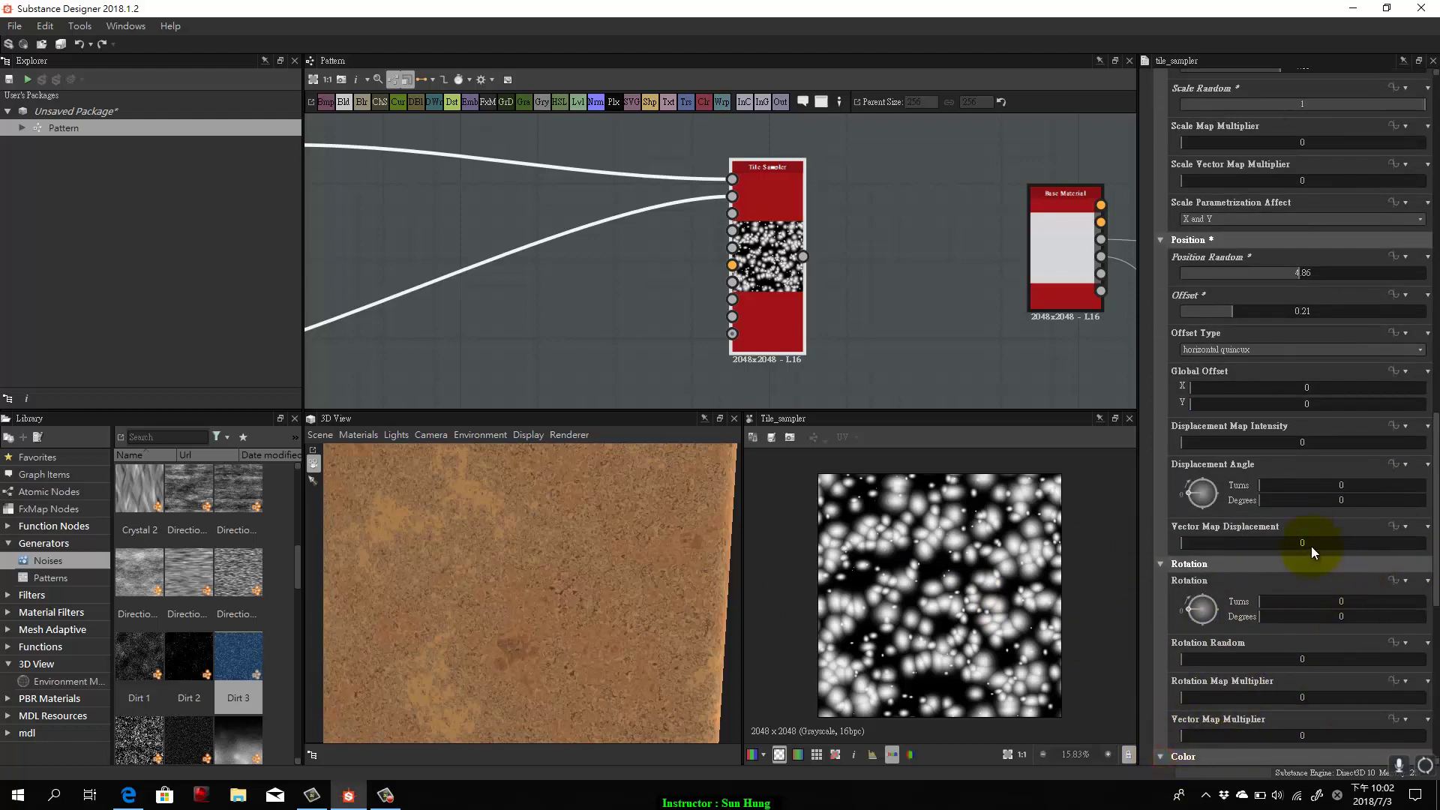
{"action": "scroll", "coordinate": [1312, 548], "scroll_direction": "down", "scroll_amount": 9}
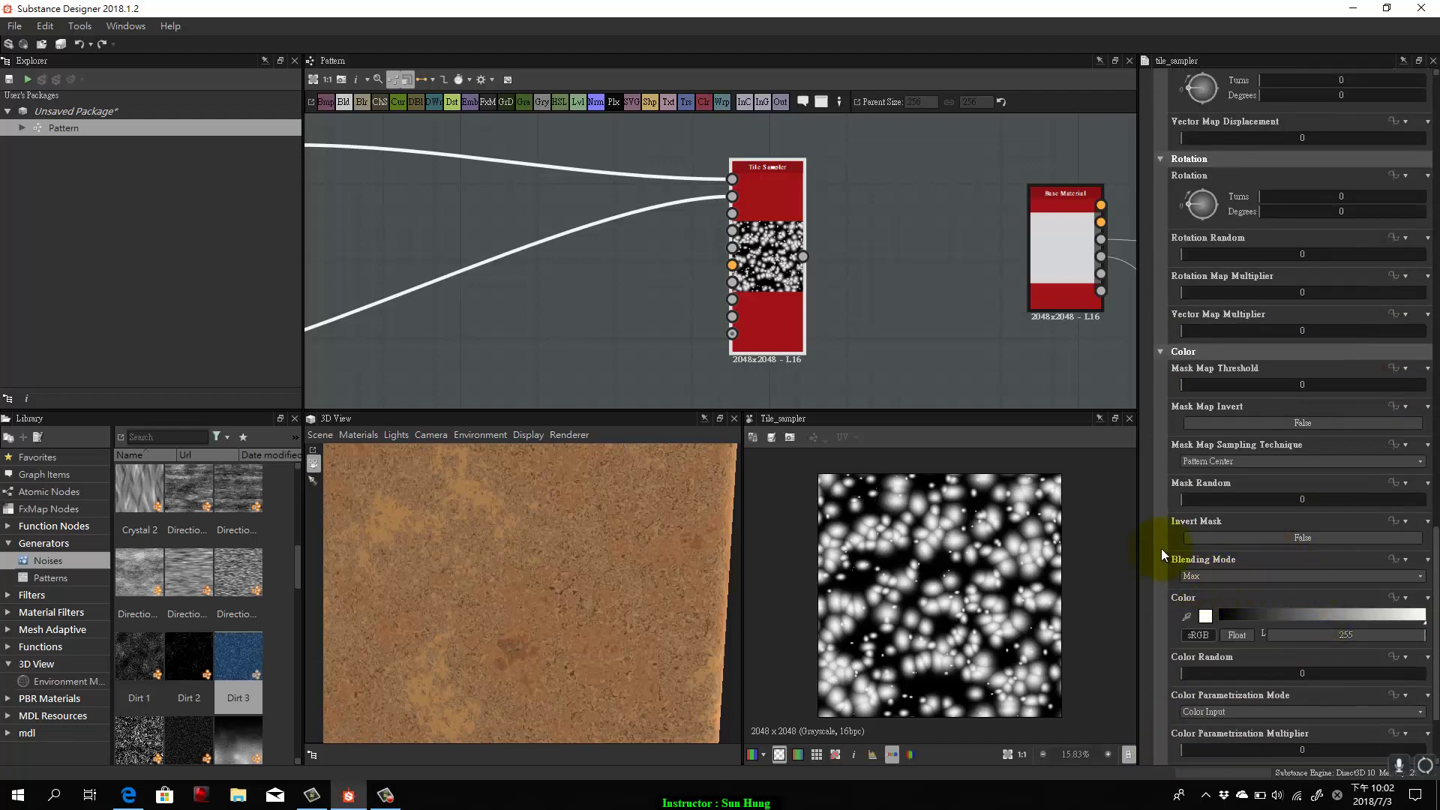
{"action": "scroll", "coordinate": [1282, 593], "scroll_direction": "down", "scroll_amount": 2}
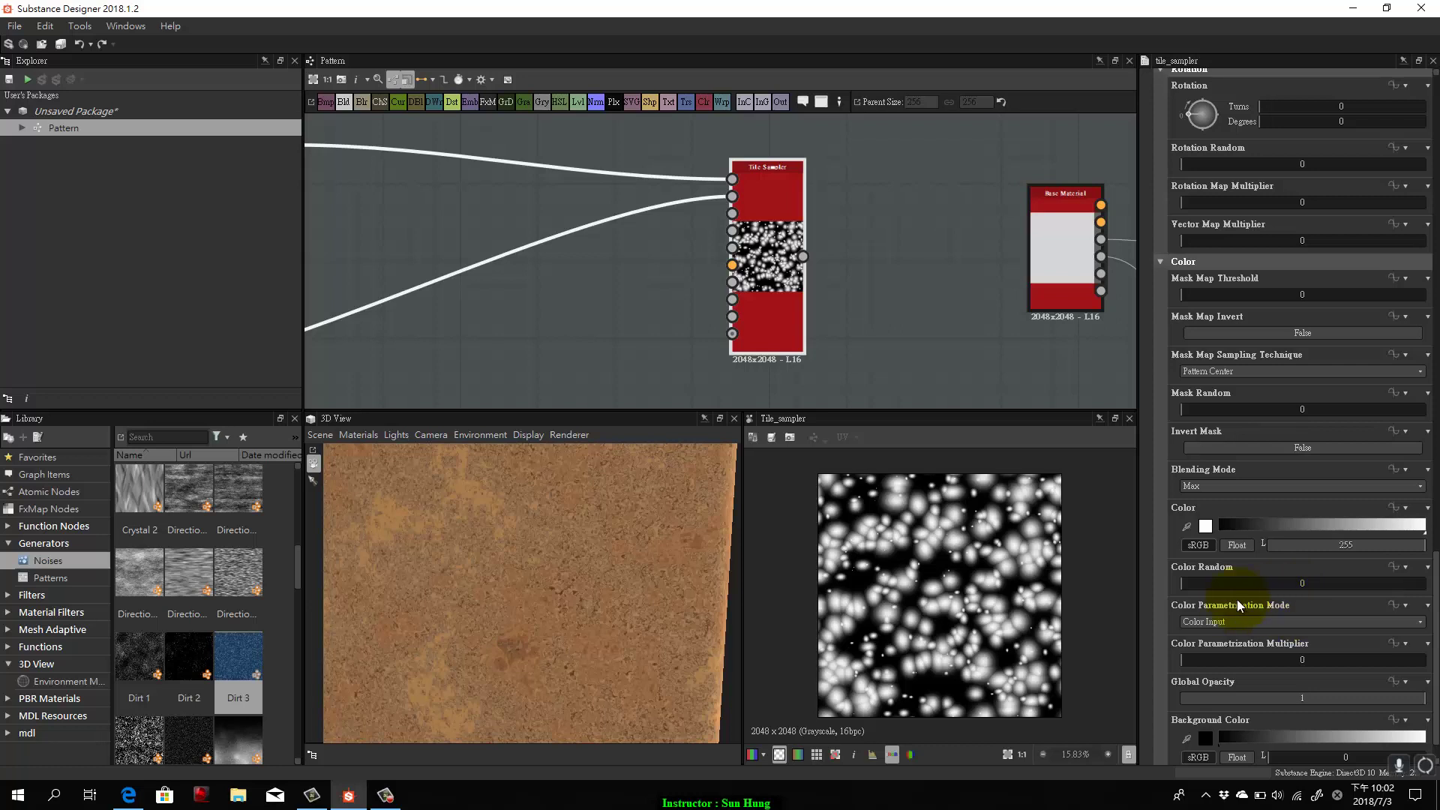
{"action": "scroll", "coordinate": [1293, 652], "scroll_direction": "down", "scroll_amount": 1}
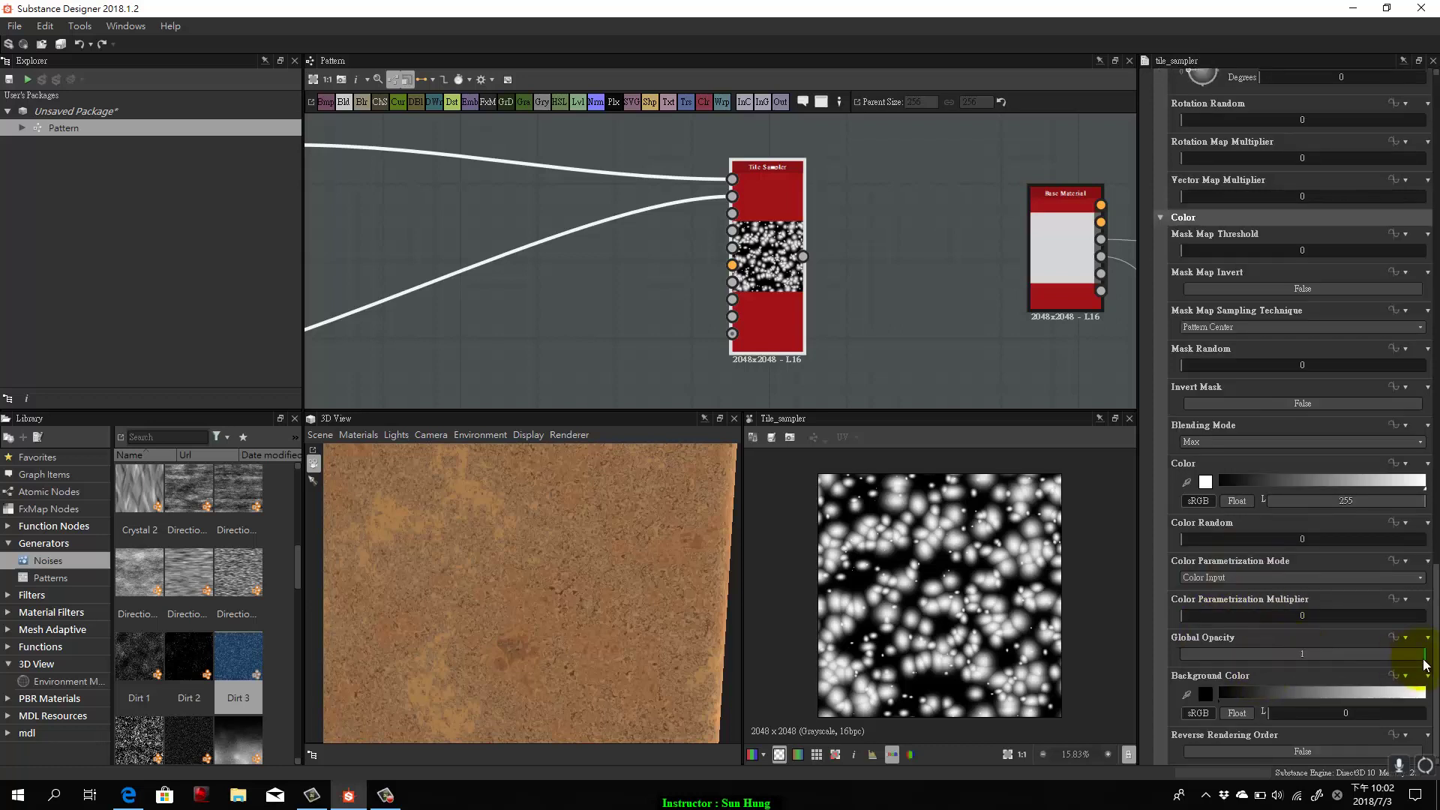
{"action": "mouse_move", "coordinate": [1426, 665]}
{"action": "left_mouse_down"}
{"action": "mouse_move", "coordinate": [1270, 660]}
{"action": "mouse_move", "coordinate": [1426, 652]}
{"action": "left_mouse_up"}
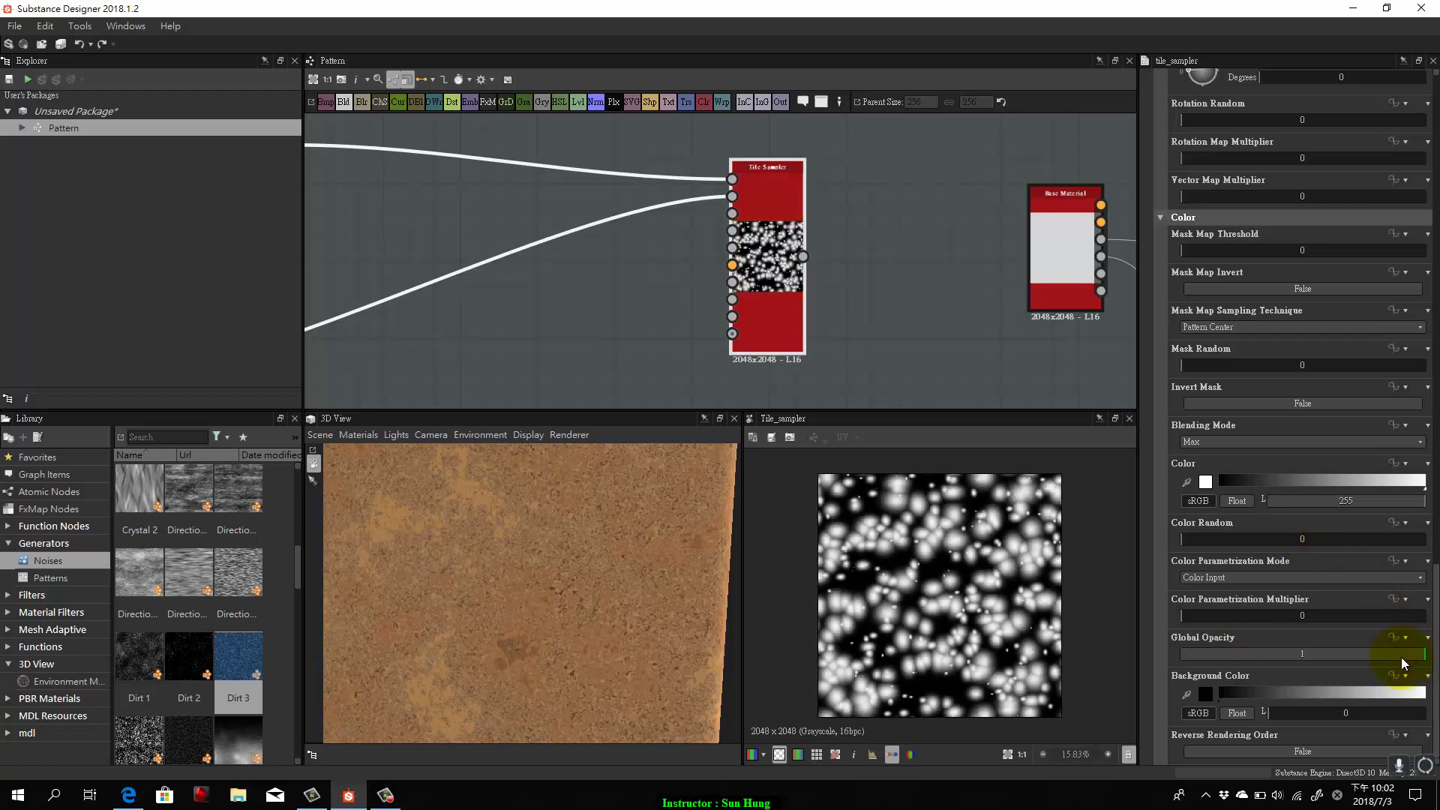
{"action": "mouse_move", "coordinate": [1417, 657]}
{"action": "left_mouse_down"}
{"action": "mouse_move", "coordinate": [1330, 672]}
{"action": "mouse_move", "coordinate": [1415, 665]}
{"action": "left_mouse_up"}
{"action": "mouse_move", "coordinate": [1409, 537]}
{"action": "left_mouse_down"}
{"action": "mouse_move", "coordinate": [1321, 547]}
{"action": "mouse_move", "coordinate": [1427, 542]}
{"action": "mouse_move", "coordinate": [1160, 557]}
{"action": "mouse_move", "coordinate": [1435, 547]}
{"action": "left_mouse_up"}
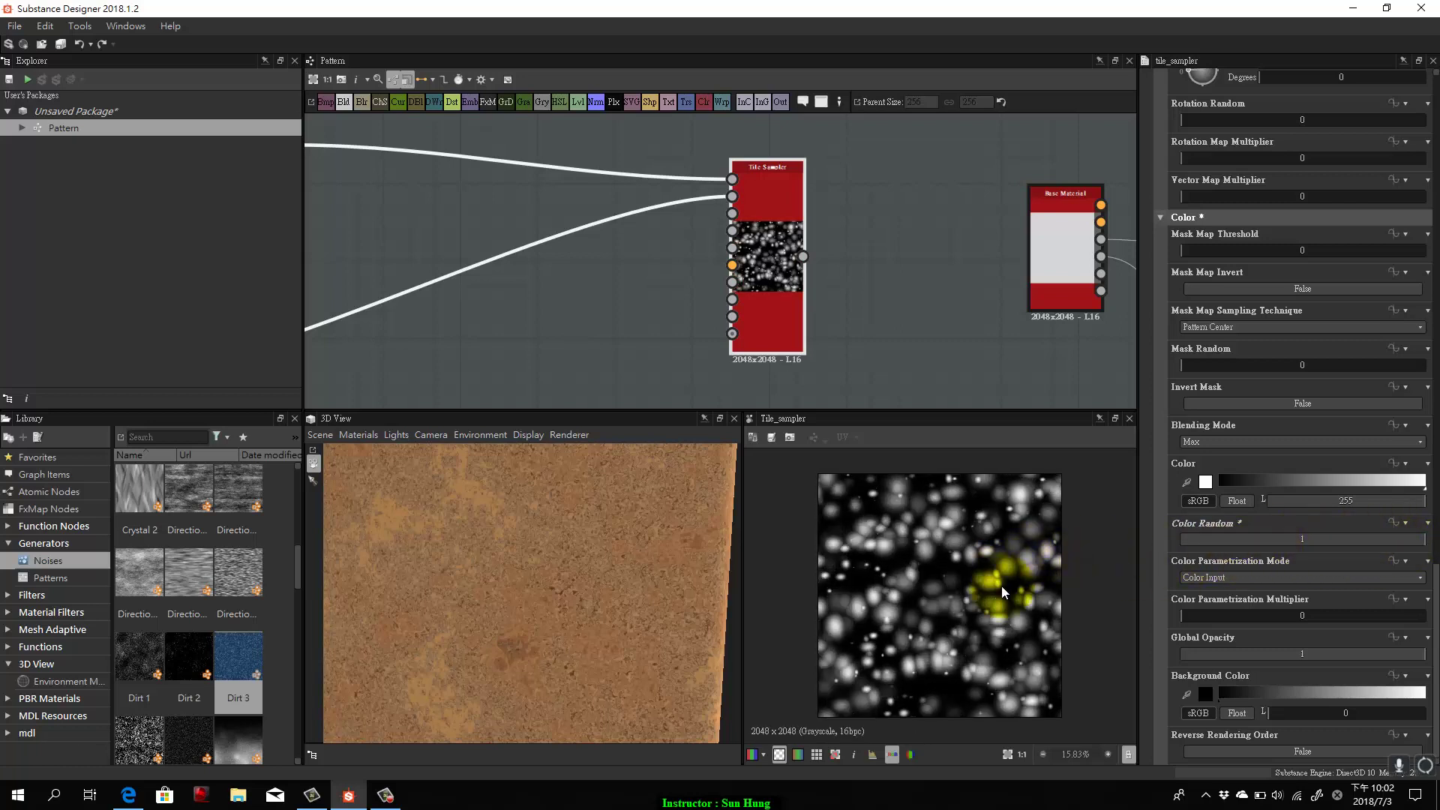
{"action": "left_click", "coordinate": [1231, 367]}
{"action": "left_click_drag", "start_coordinate": [1248, 371], "coordinate": [1309, 398]}
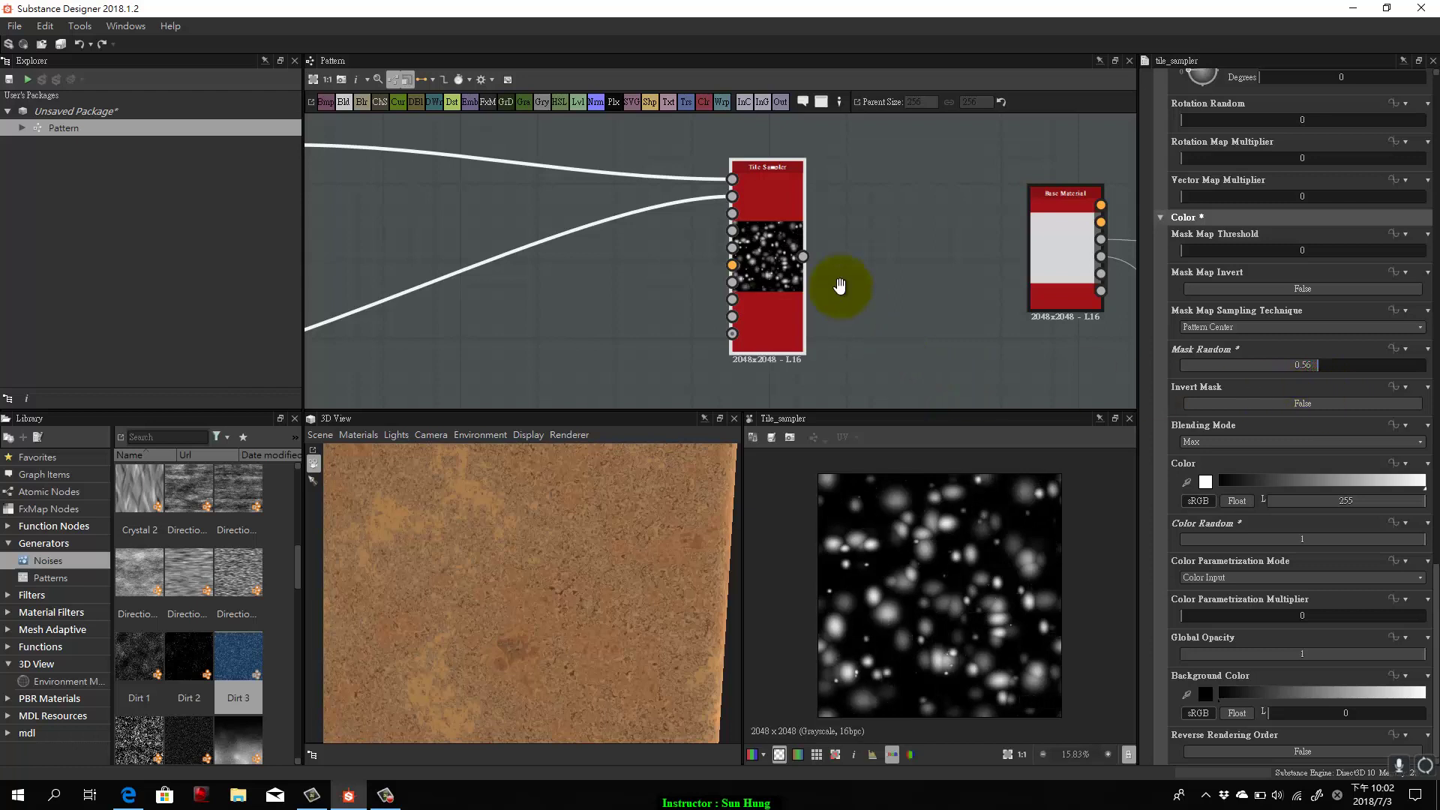
Move the Tile Sampler and the pattern nodes feeding it farther away from the Base Material node.
{"action": "scroll", "coordinate": [840, 331], "scroll_direction": "down", "scroll_amount": 2}
{"action": "scroll", "coordinate": [840, 332], "scroll_direction": "down", "scroll_amount": 2}
{"action": "left_click_drag", "start_coordinate": [845, 337], "coordinate": [863, 228]}
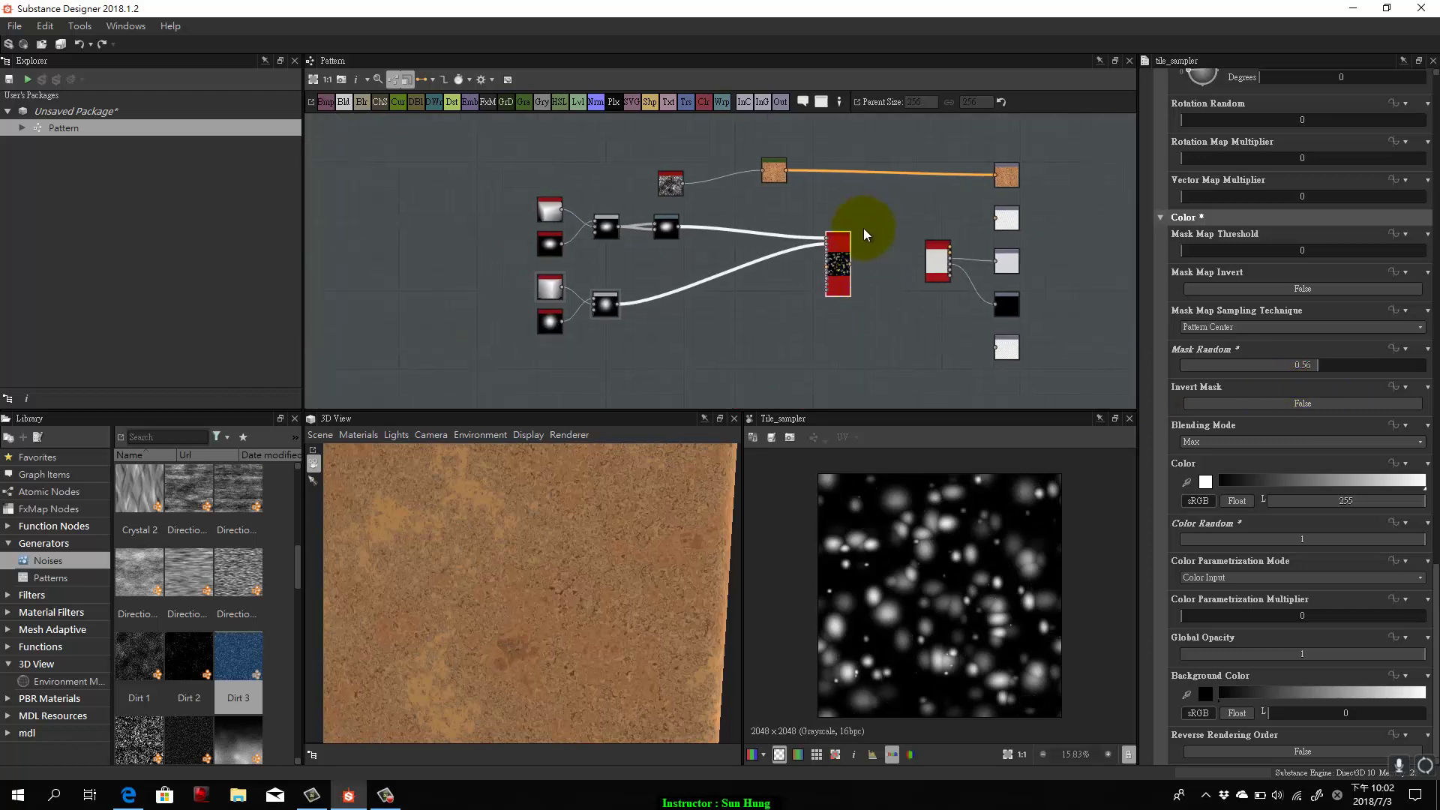
{"action": "left_click_drag", "start_coordinate": [509, 199], "coordinate": [866, 378]}
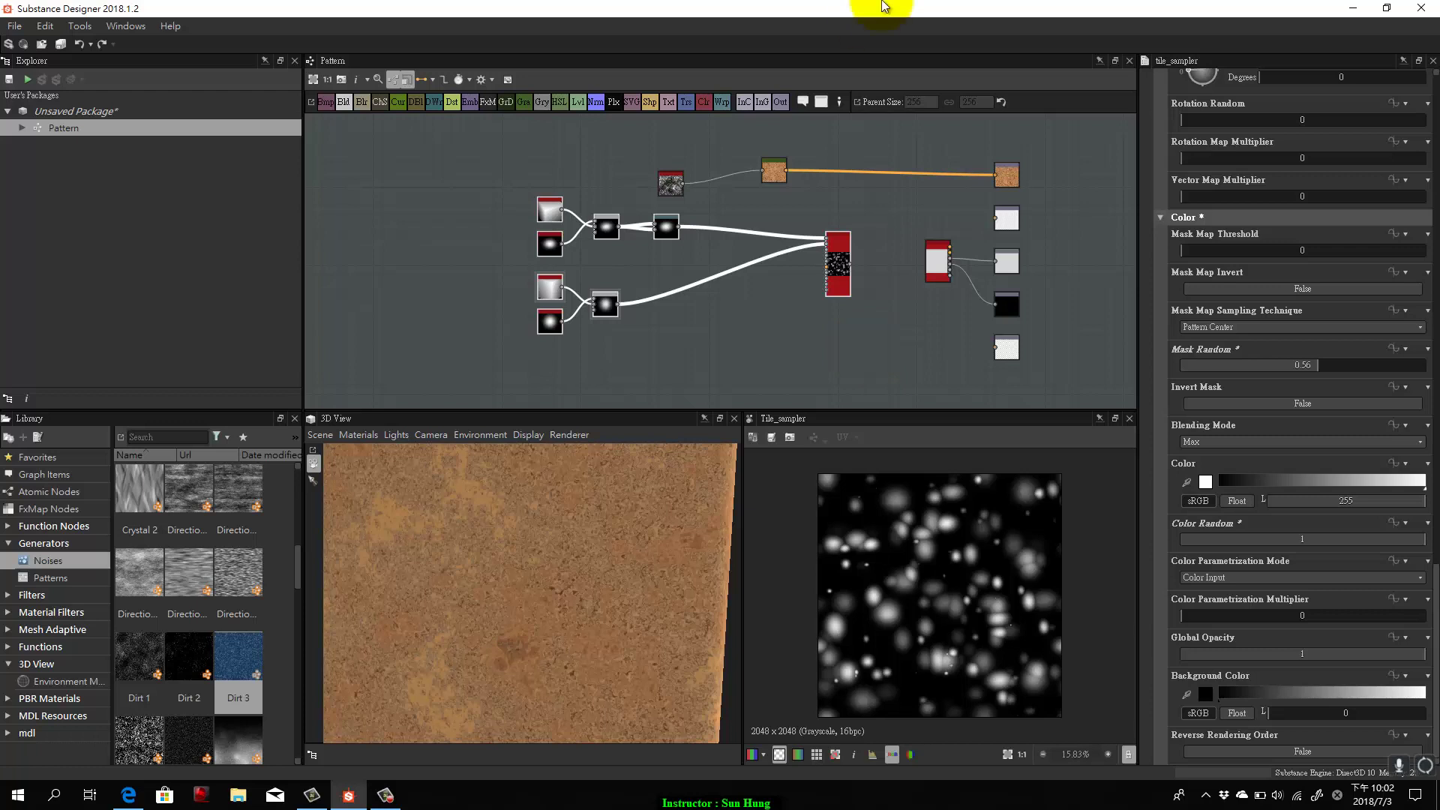
{"action": "left_click_drag", "start_coordinate": [837, 266], "coordinate": [800, 266]}
{"action": "left_click_drag", "start_coordinate": [763, 273], "coordinate": [729, 263]}
{"action": "left_click", "coordinate": [844, 268]}
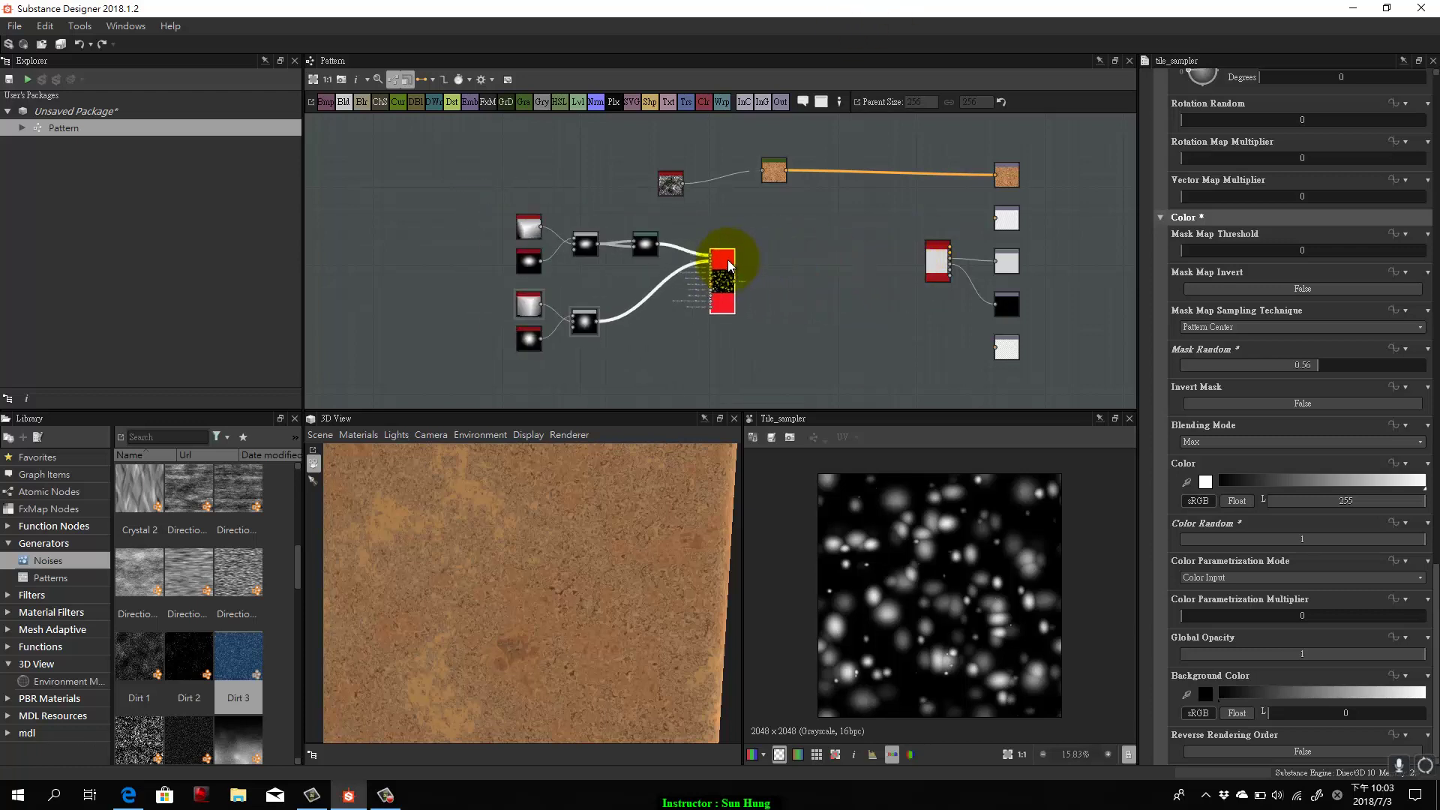
{"action": "left_click_drag", "start_coordinate": [822, 334], "coordinate": [727, 279]}
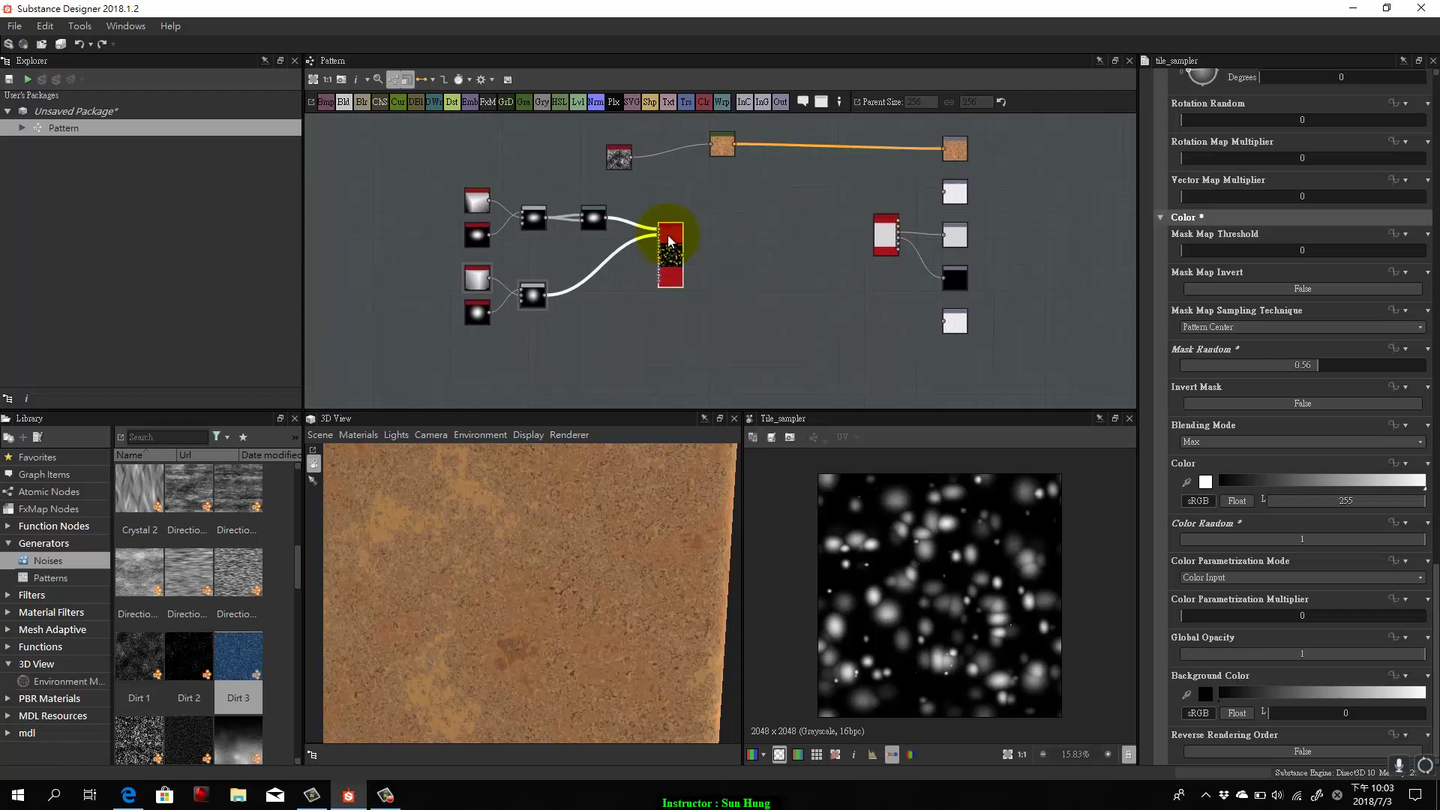
Add a frame around the pattern nodes and the Tile Sampler, and move it farther from the output nodes.
{"action": "left_click_drag", "start_coordinate": [432, 197], "coordinate": [690, 327]}
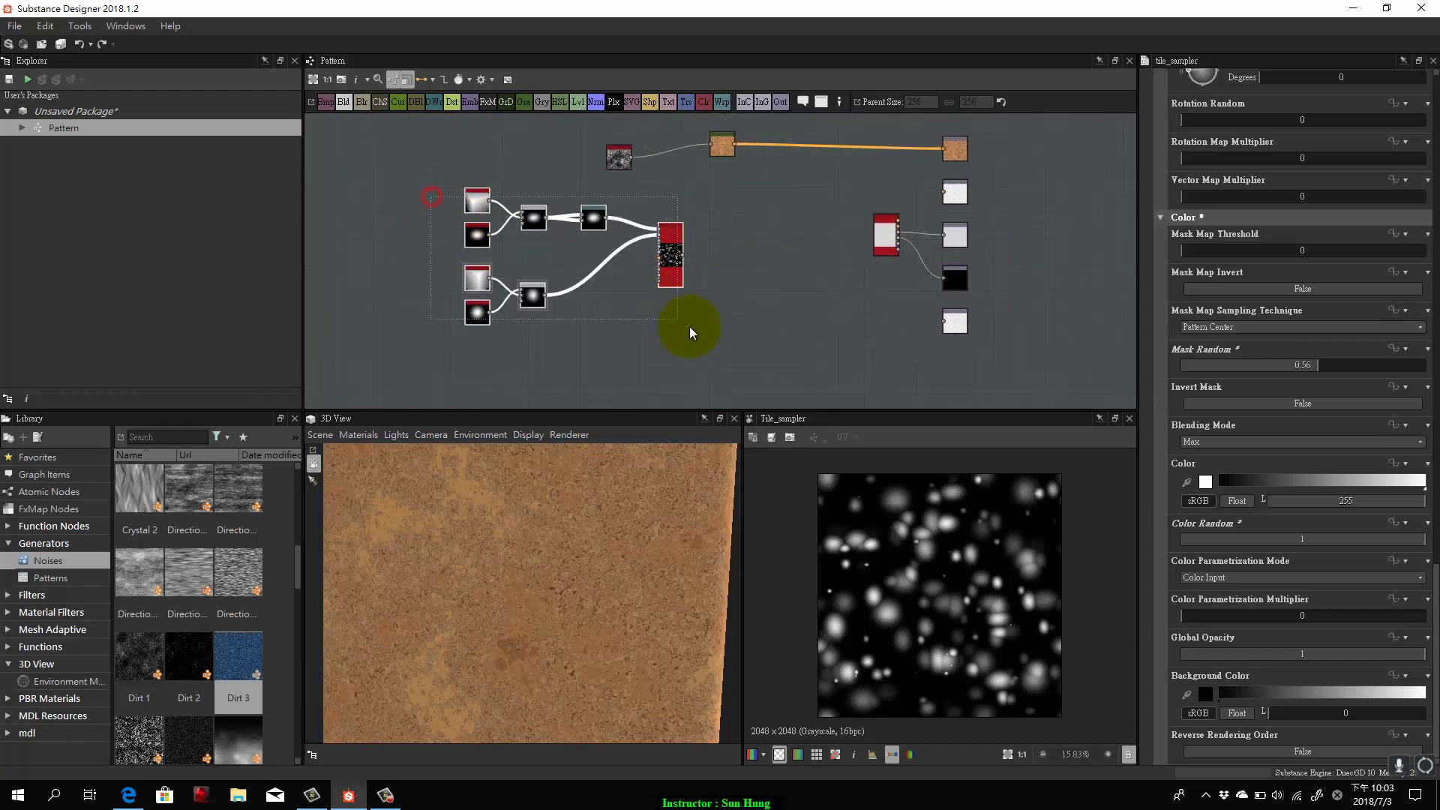
{"action": "right_click", "coordinate": [672, 235]}
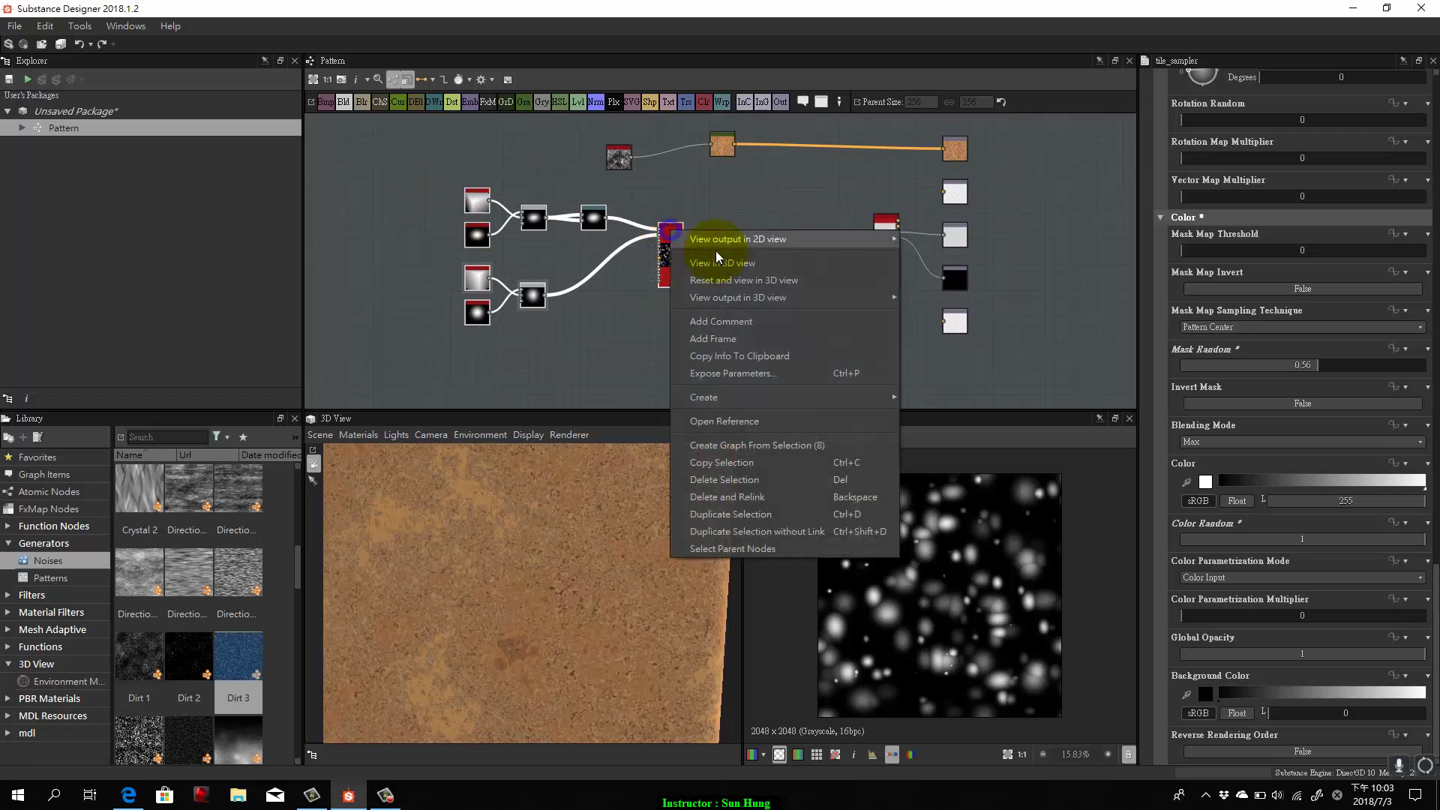
{"action": "left_click", "coordinate": [726, 340]}
{"action": "left_click", "coordinate": [545, 198]}
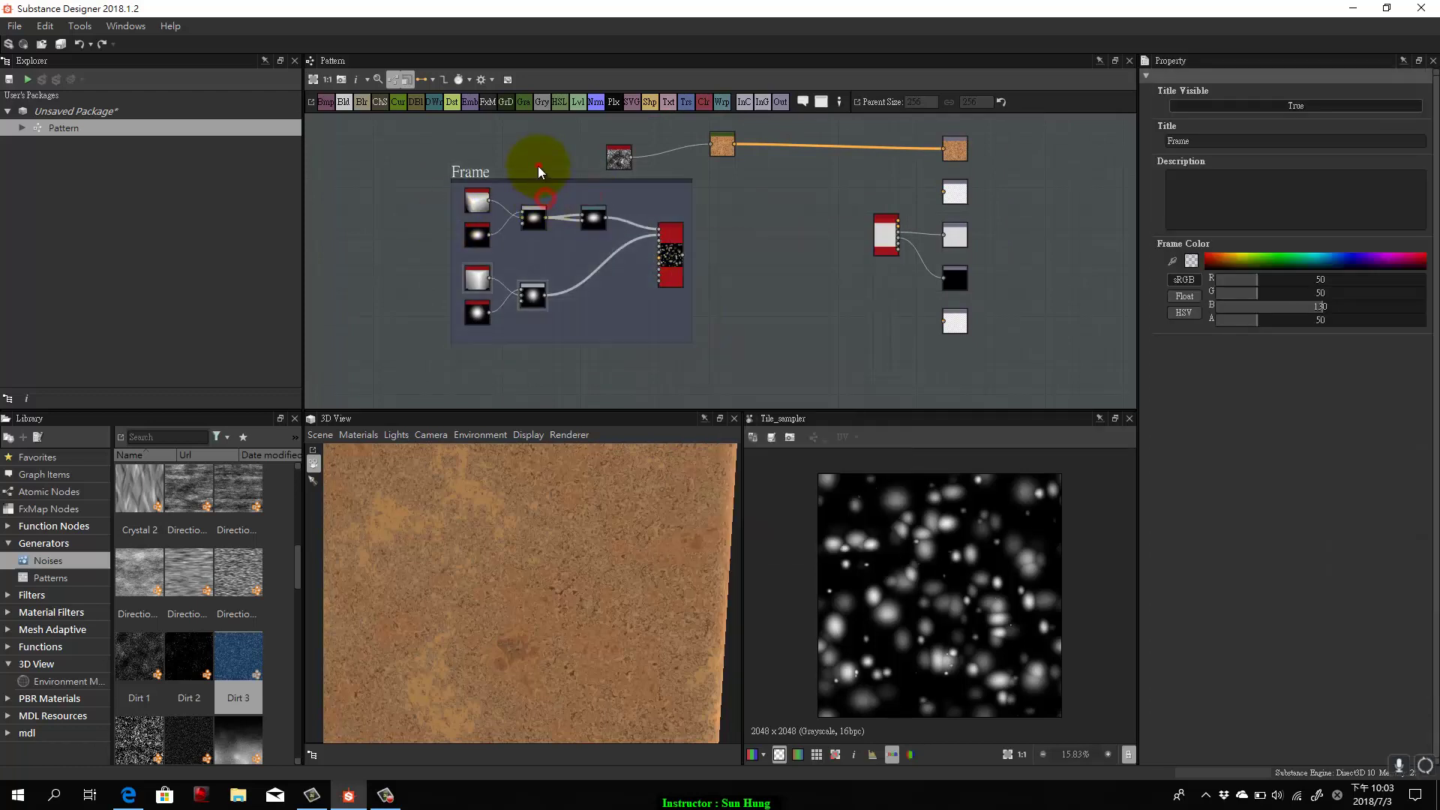
{"action": "left_click_drag", "start_coordinate": [473, 177], "coordinate": [324, 218]}
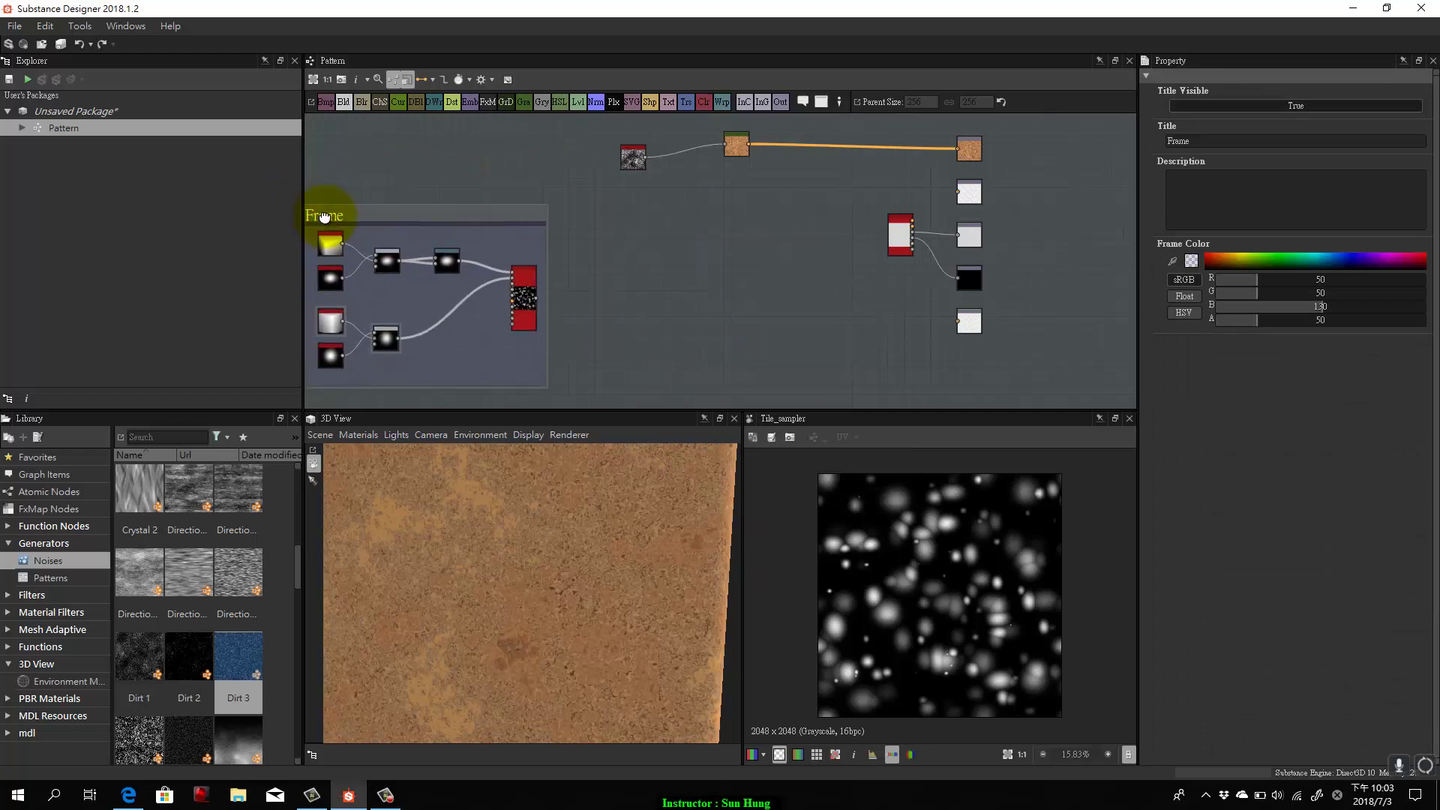
Look through the library's pattern generators, from the tile generators back to the brick patterns.
{"action": "scroll", "coordinate": [705, 324], "scroll_direction": "up", "scroll_amount": 5}
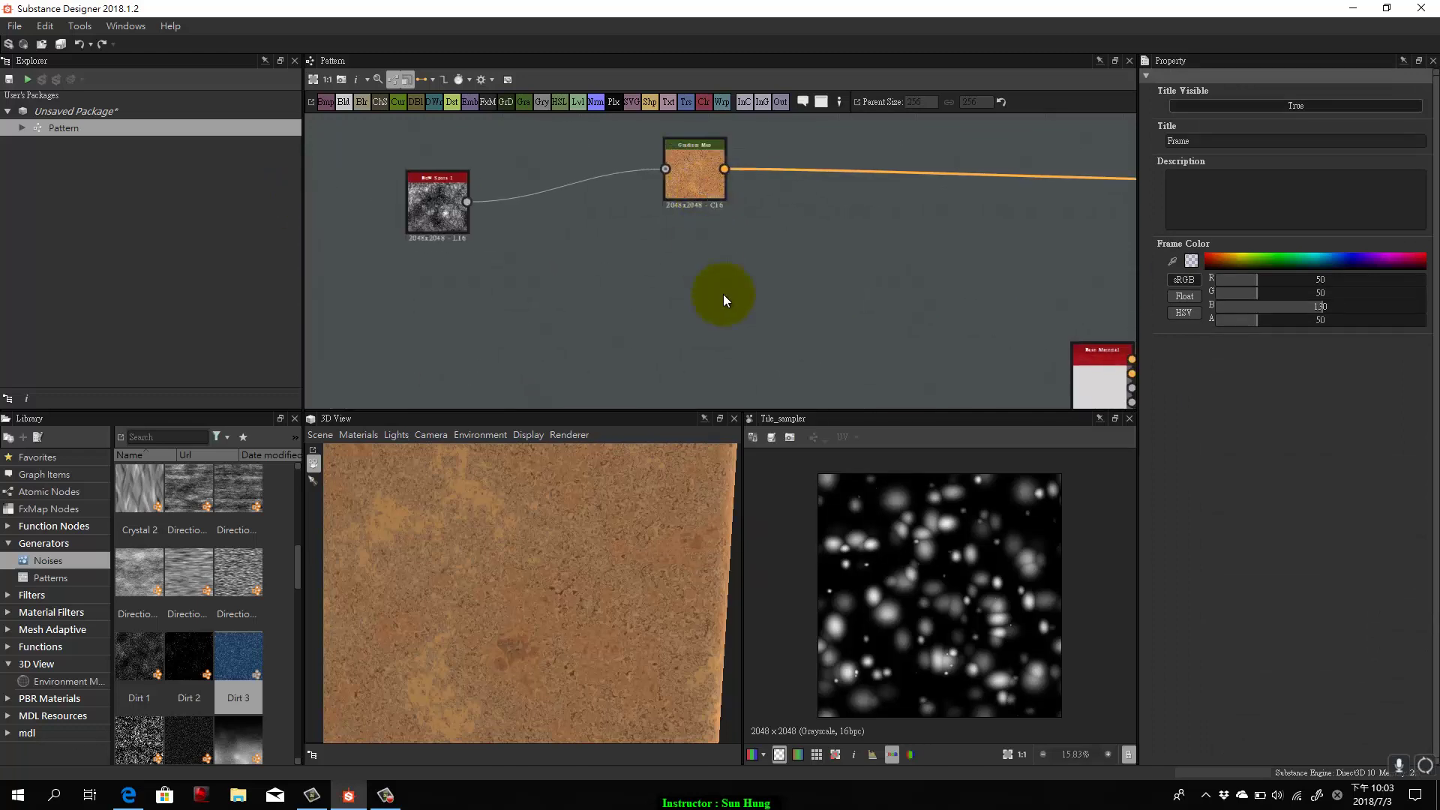
{"action": "left_click_drag", "start_coordinate": [769, 396], "coordinate": [808, 300]}
{"action": "scroll", "coordinate": [887, 298], "scroll_direction": "down", "scroll_amount": 1}
{"action": "left_click_drag", "start_coordinate": [909, 268], "coordinate": [833, 305]}
{"action": "left_click", "coordinate": [63, 577]}
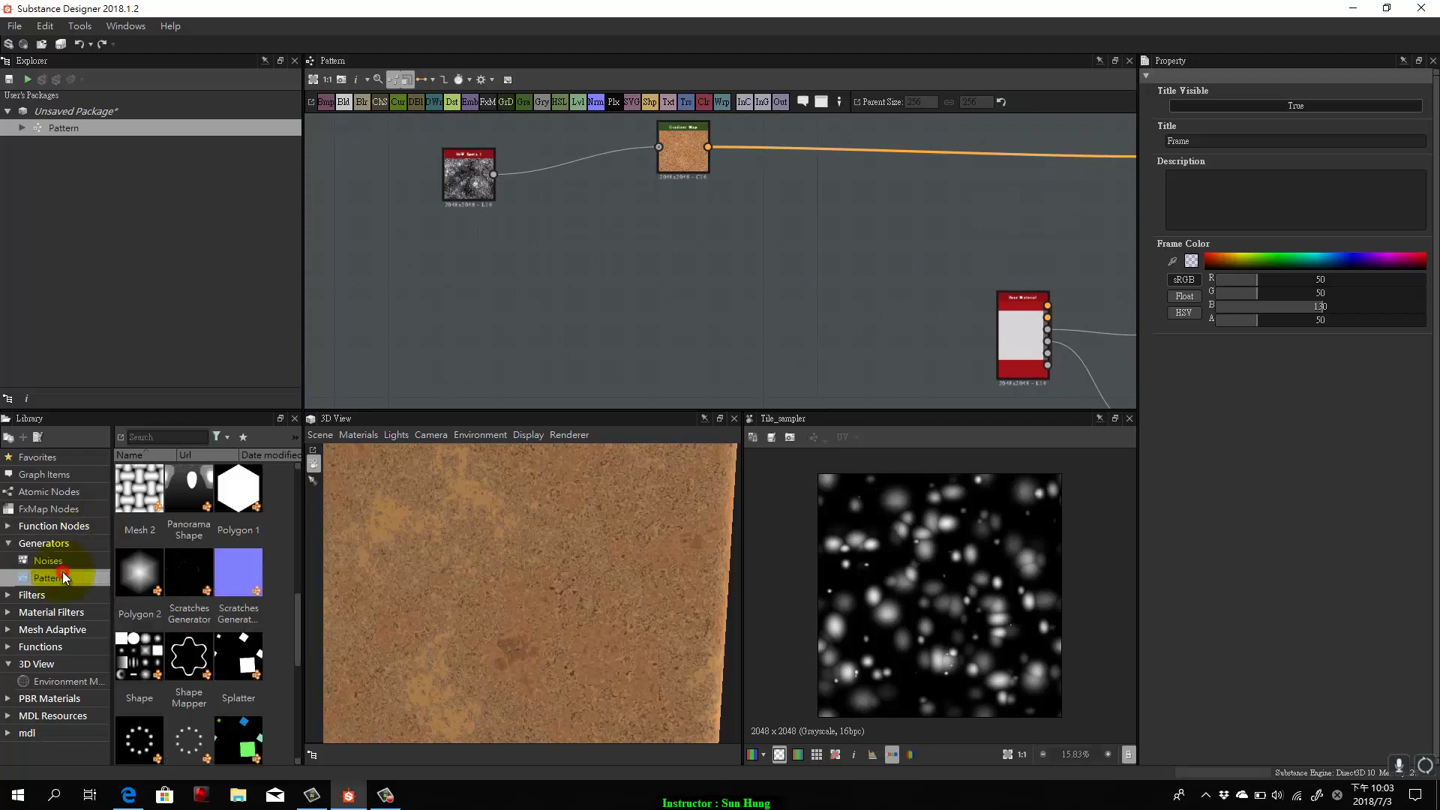
{"action": "scroll", "coordinate": [150, 564], "scroll_direction": "down", "scroll_amount": 5}
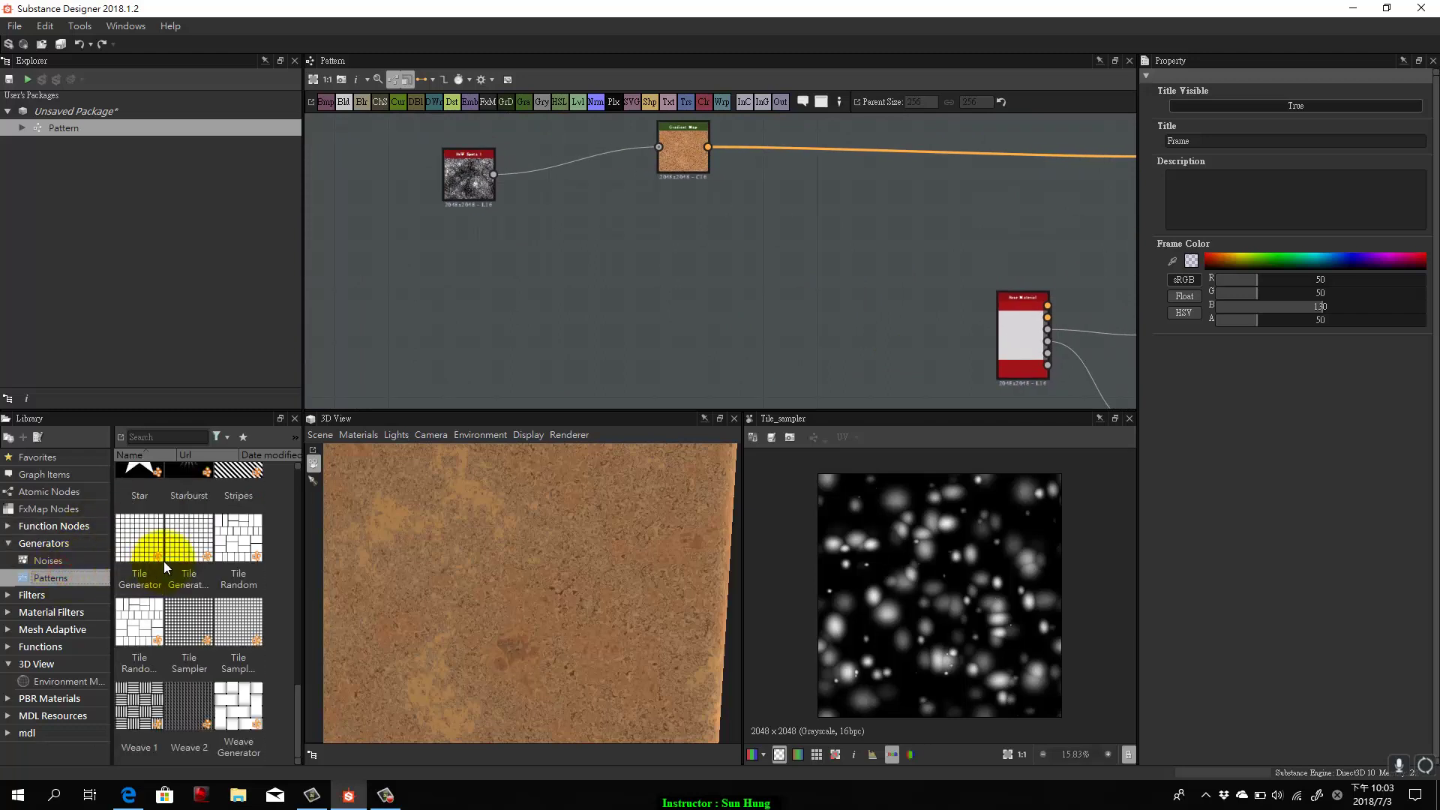
{"action": "scroll", "coordinate": [169, 560], "scroll_direction": "up", "scroll_amount": 4}
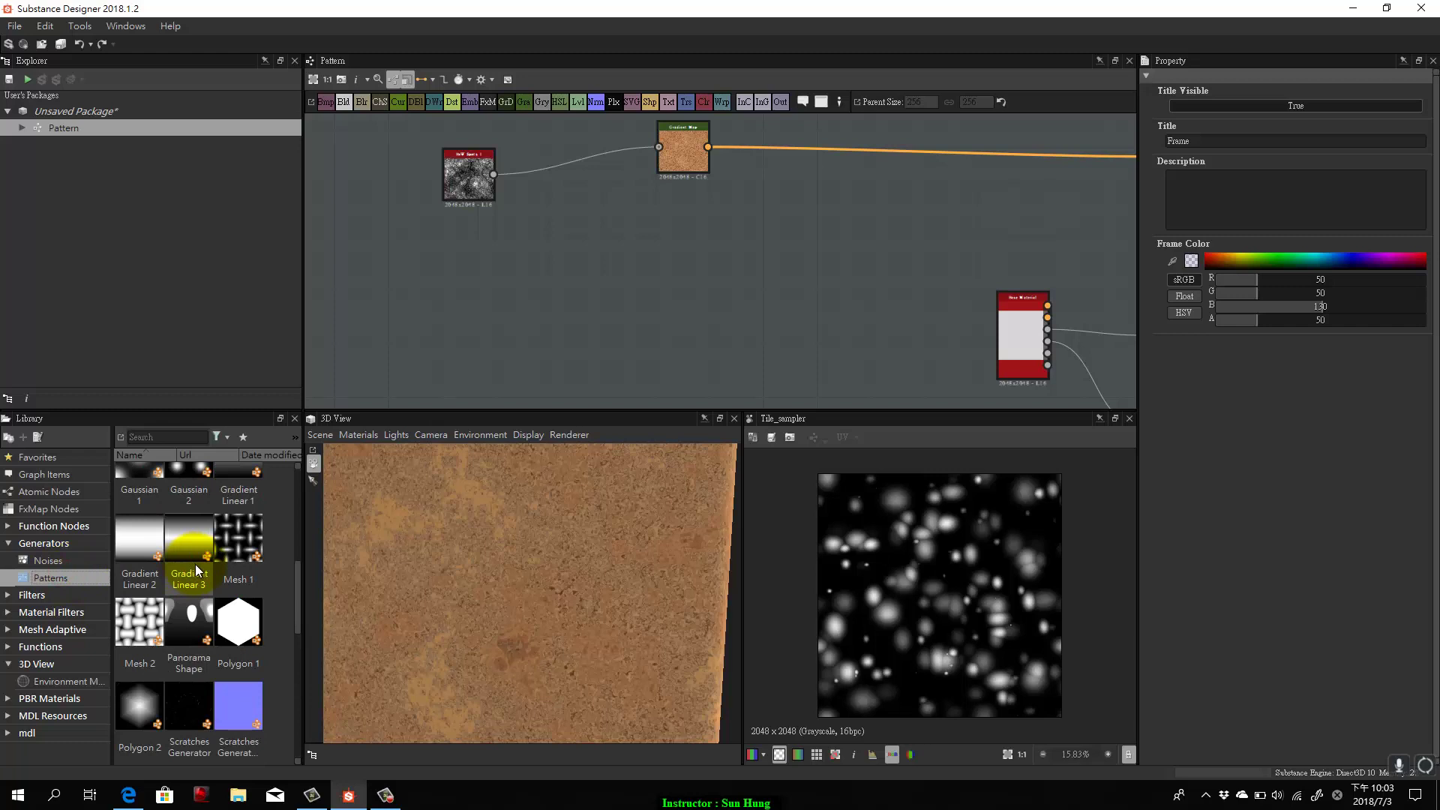
{"action": "scroll", "coordinate": [205, 567], "scroll_direction": "up", "scroll_amount": 4}
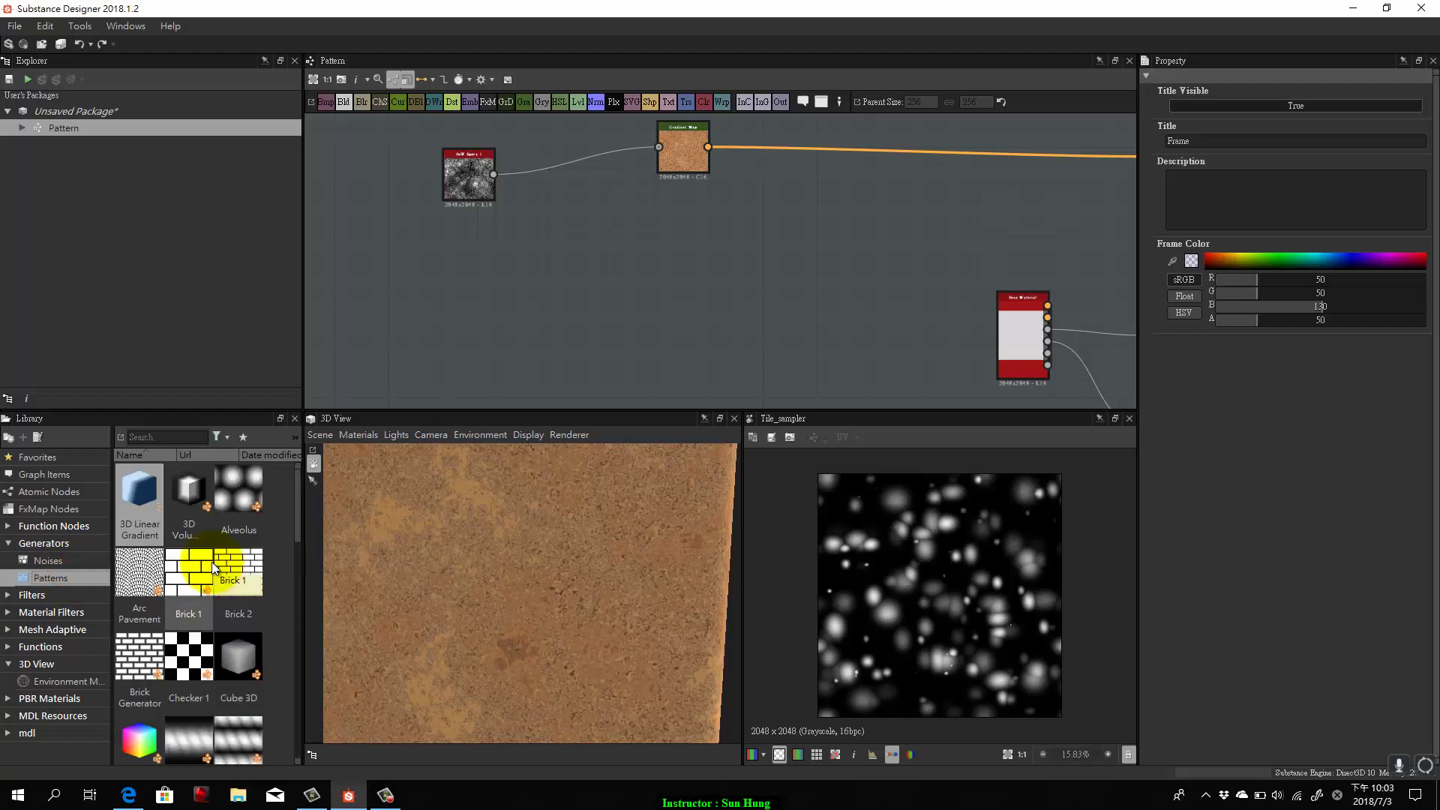
{"action": "key", "text": "space"}
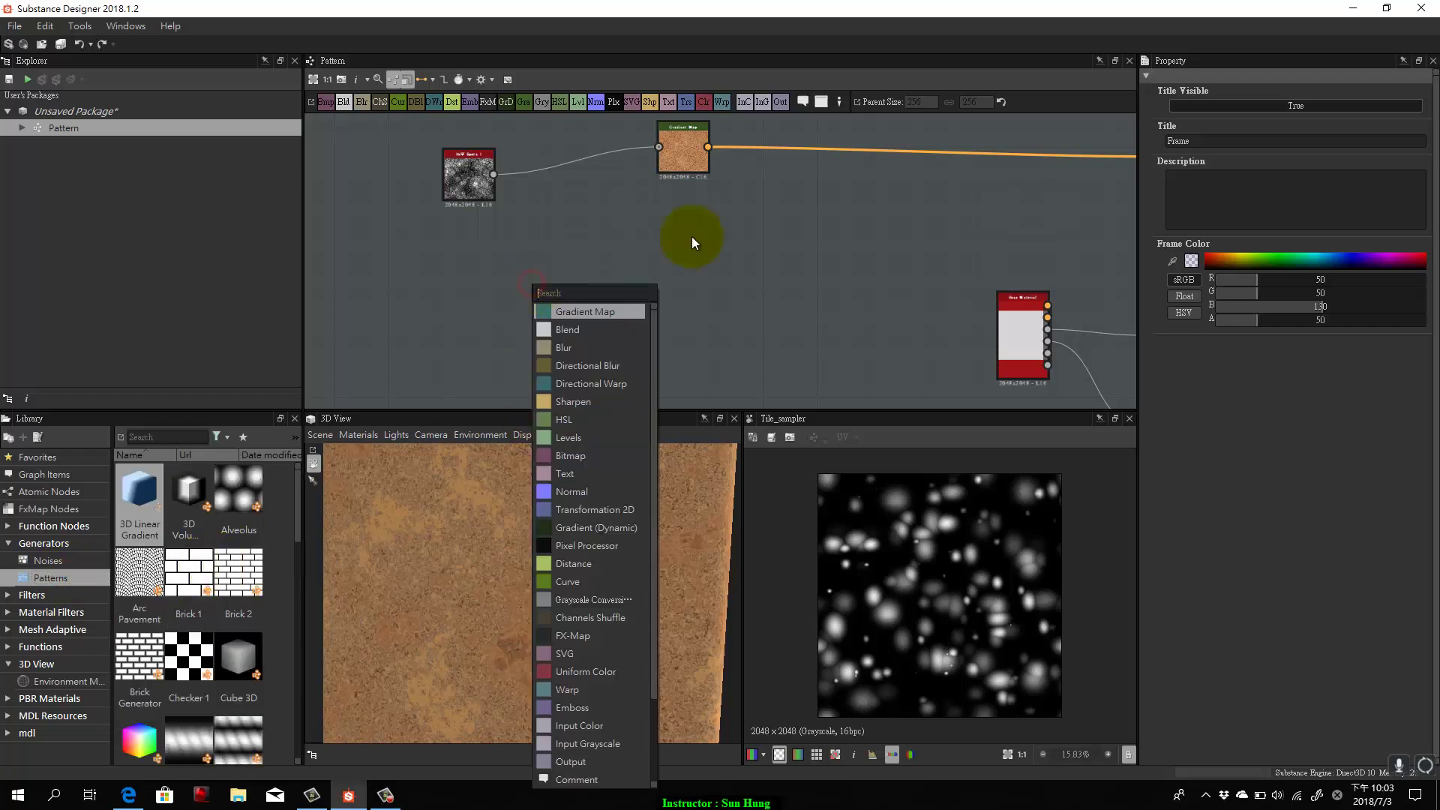
{"action": "left_click", "coordinate": [714, 255]}
Add a Flood Fill node in the empty area between the frame and the Base Material node.
{"action": "scroll", "coordinate": [643, 284], "scroll_direction": "down", "scroll_amount": 7}
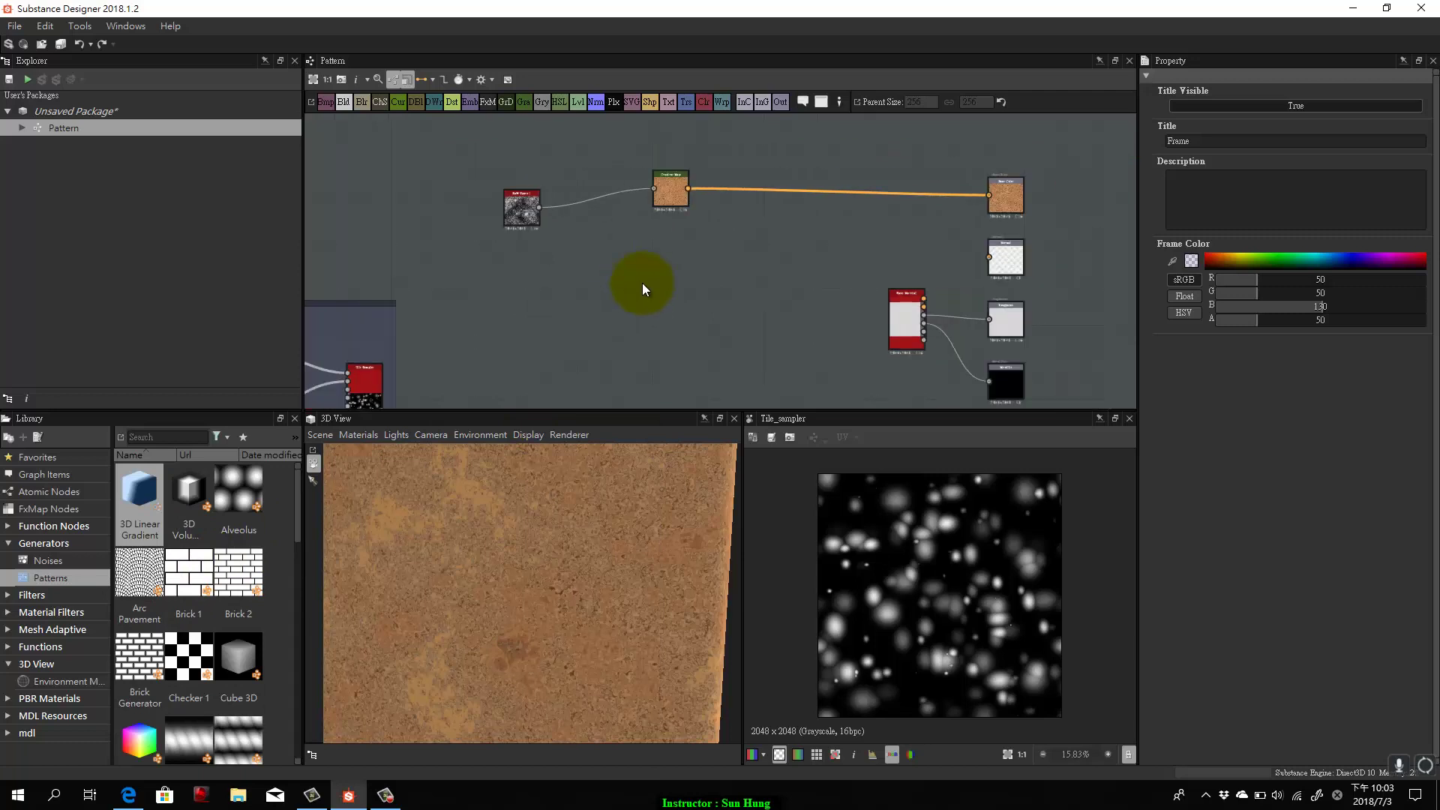
{"action": "left_click_drag", "start_coordinate": [643, 285], "coordinate": [618, 315]}
{"action": "scroll", "coordinate": [618, 315], "scroll_direction": "up", "scroll_amount": 2}
{"action": "key", "text": "f"}
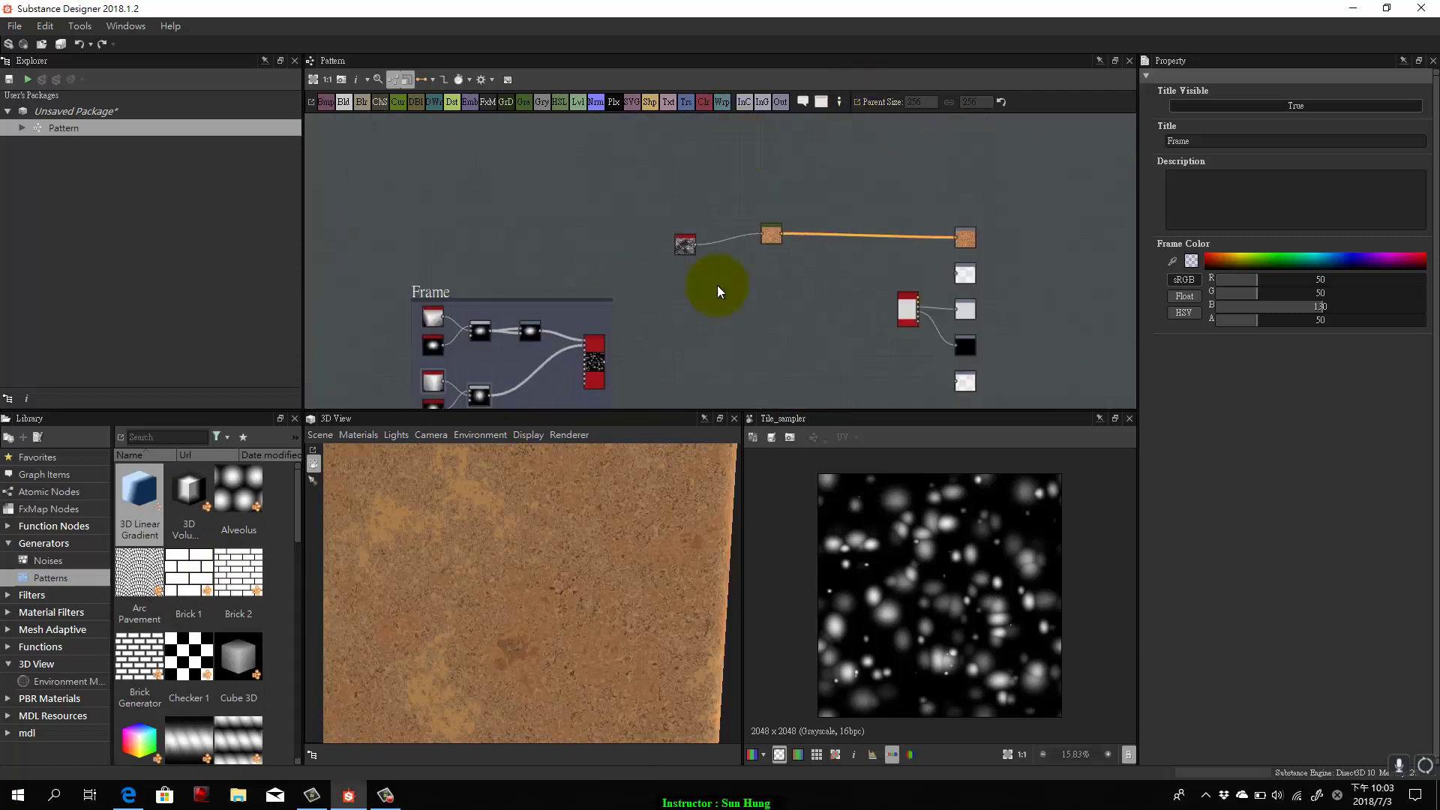
{"action": "right_click", "coordinate": [723, 298]}
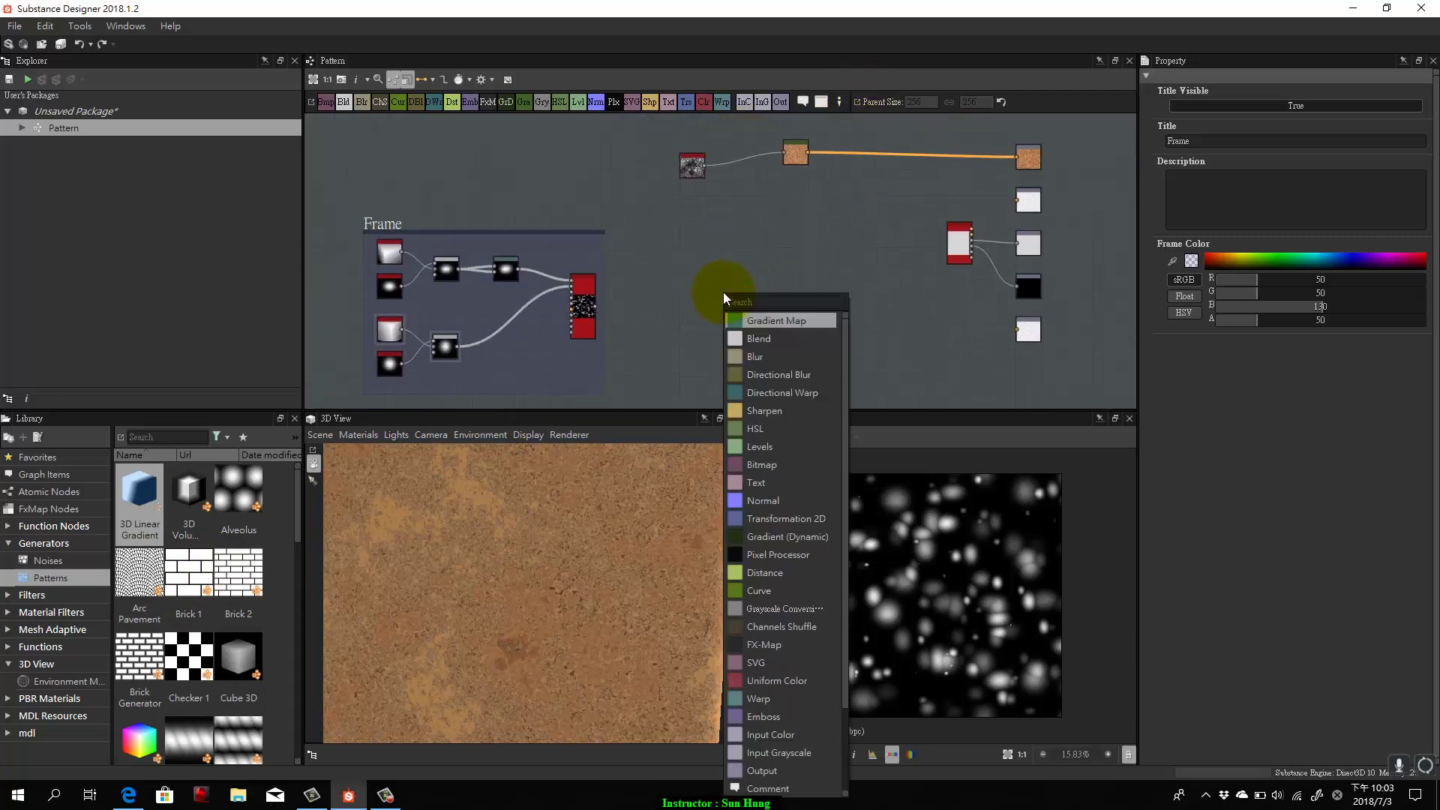
{"action": "type", "text": "floo"}
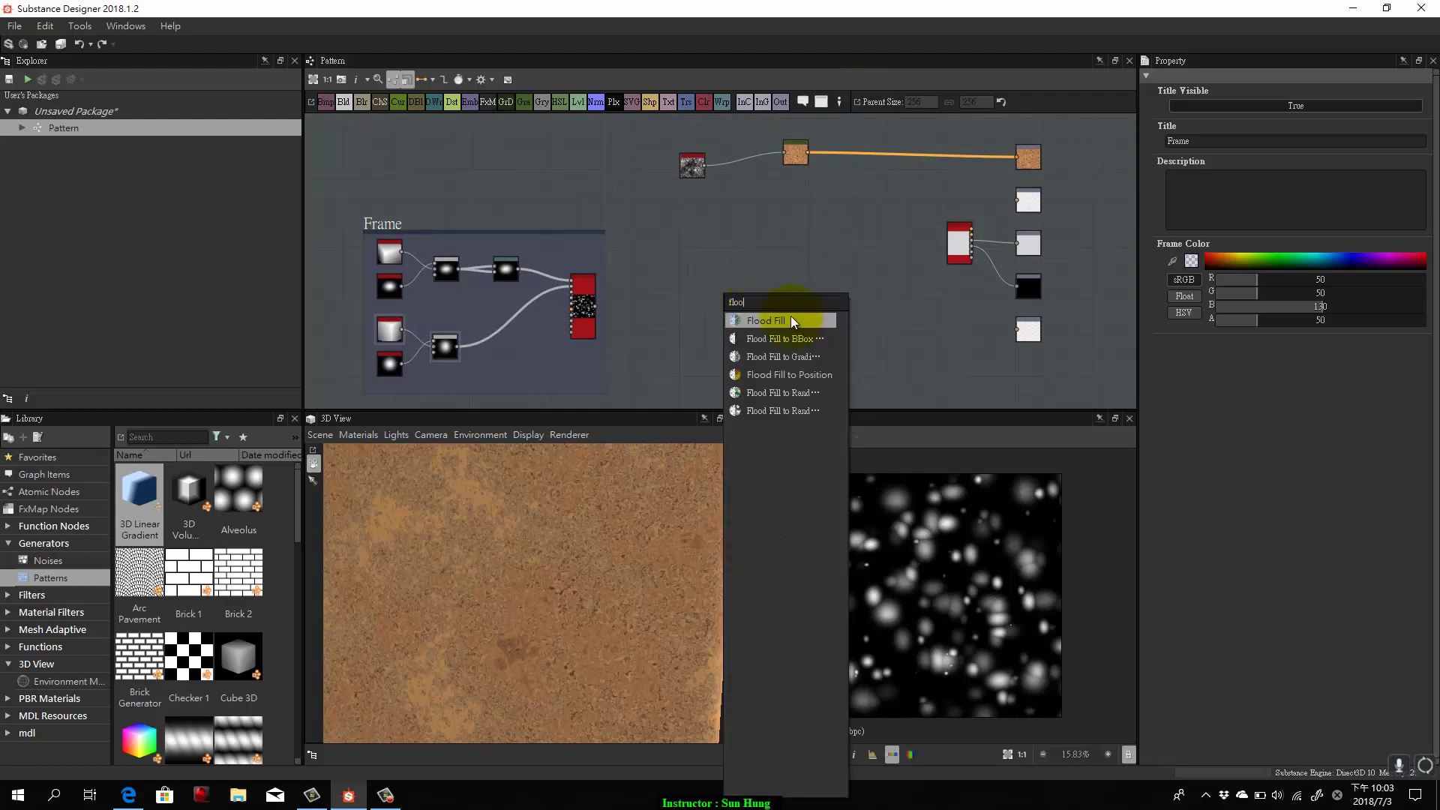
{"action": "left_click", "coordinate": [790, 320]}
{"action": "left_click", "coordinate": [731, 291]}
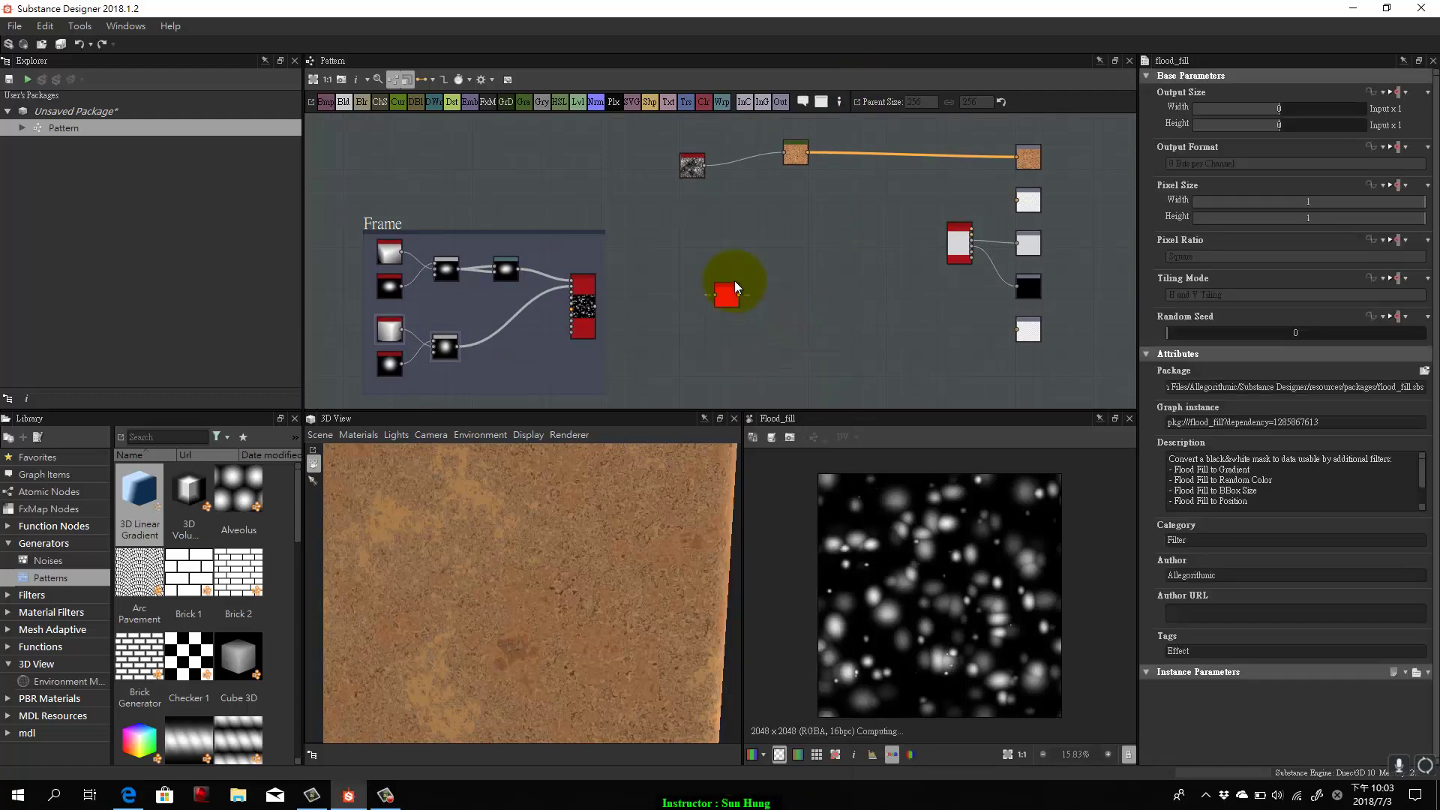
Add a Flood Fill to Random Grayscale node fed by the Flood Fill node, and space the two nodes apart.
{"action": "right_click", "coordinate": [758, 312]}
{"action": "type", "text": "floo"}
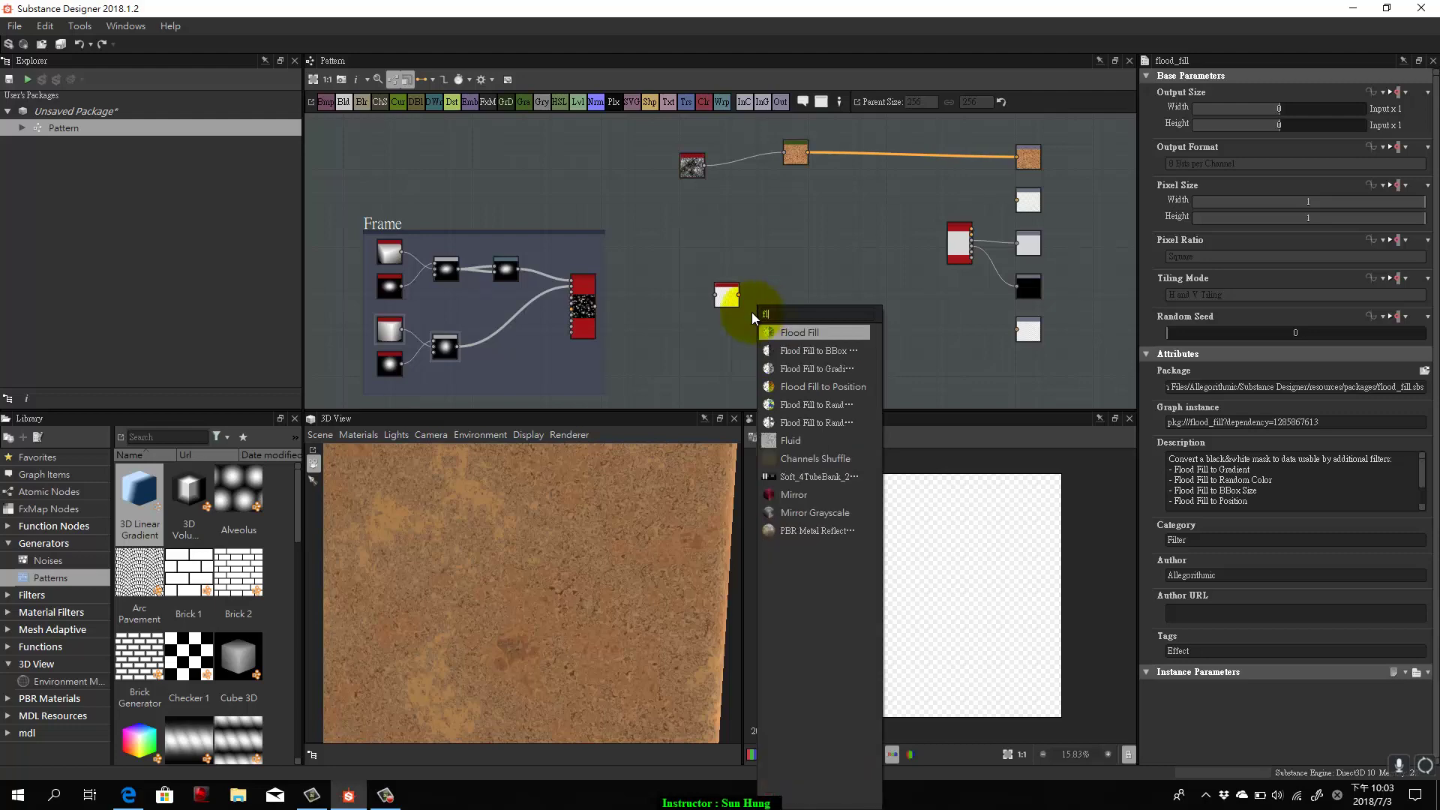
{"action": "left_click", "coordinate": [802, 423]}
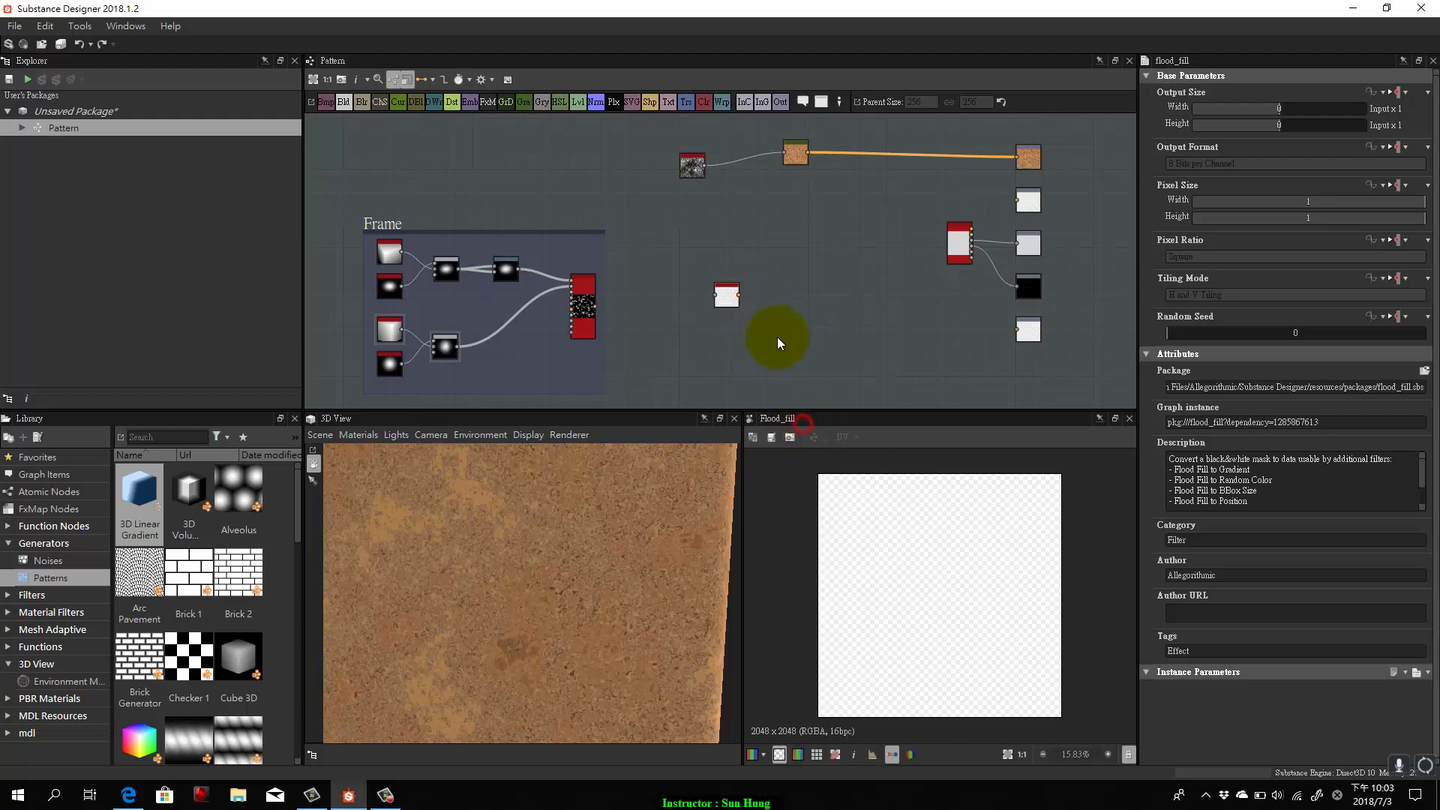
{"action": "left_click", "coordinate": [730, 295]}
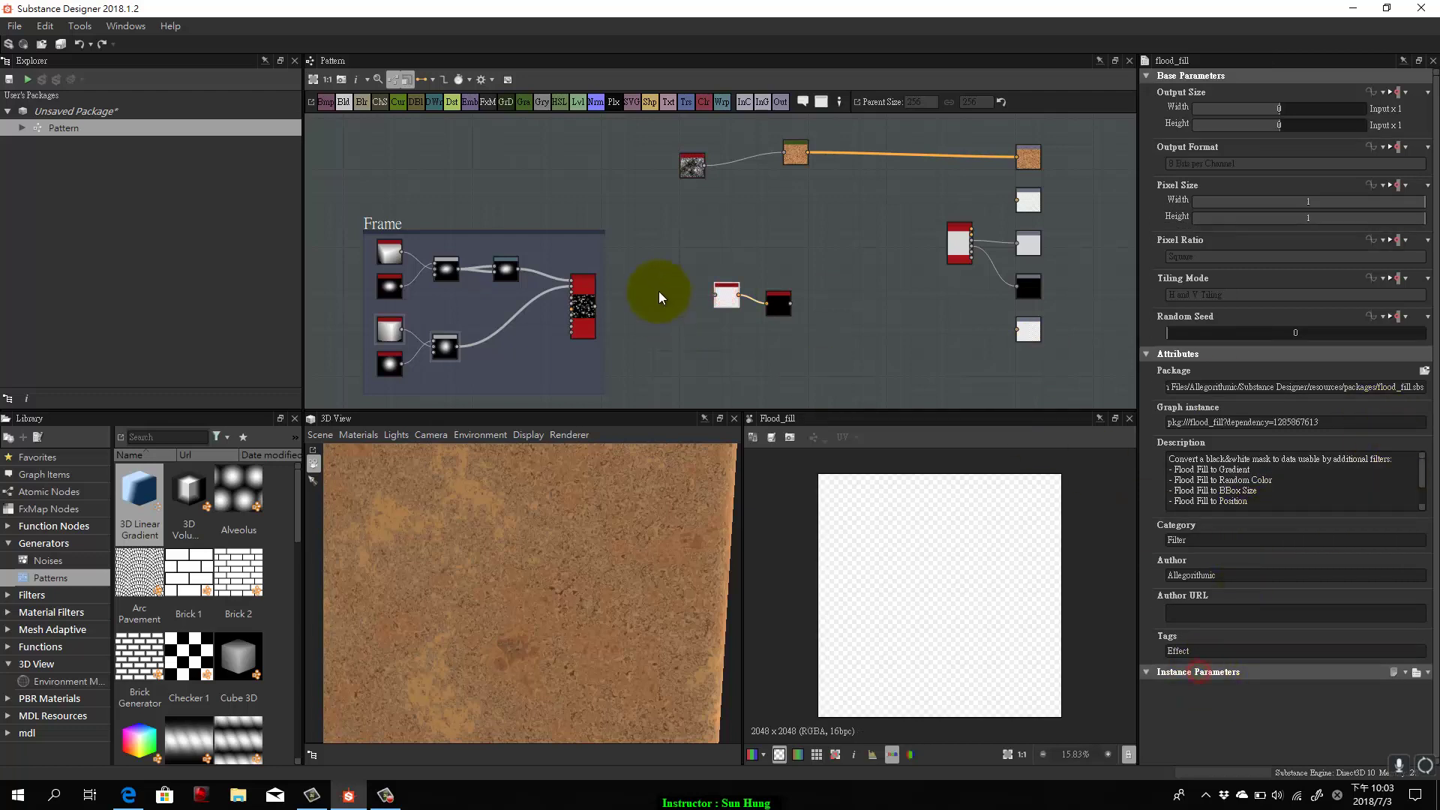
{"action": "left_click_drag", "start_coordinate": [659, 291], "coordinate": [693, 259]}
{"action": "scroll", "coordinate": [679, 270], "scroll_direction": "up", "scroll_amount": 3}
{"action": "left_click_drag", "start_coordinate": [578, 328], "coordinate": [514, 344]}
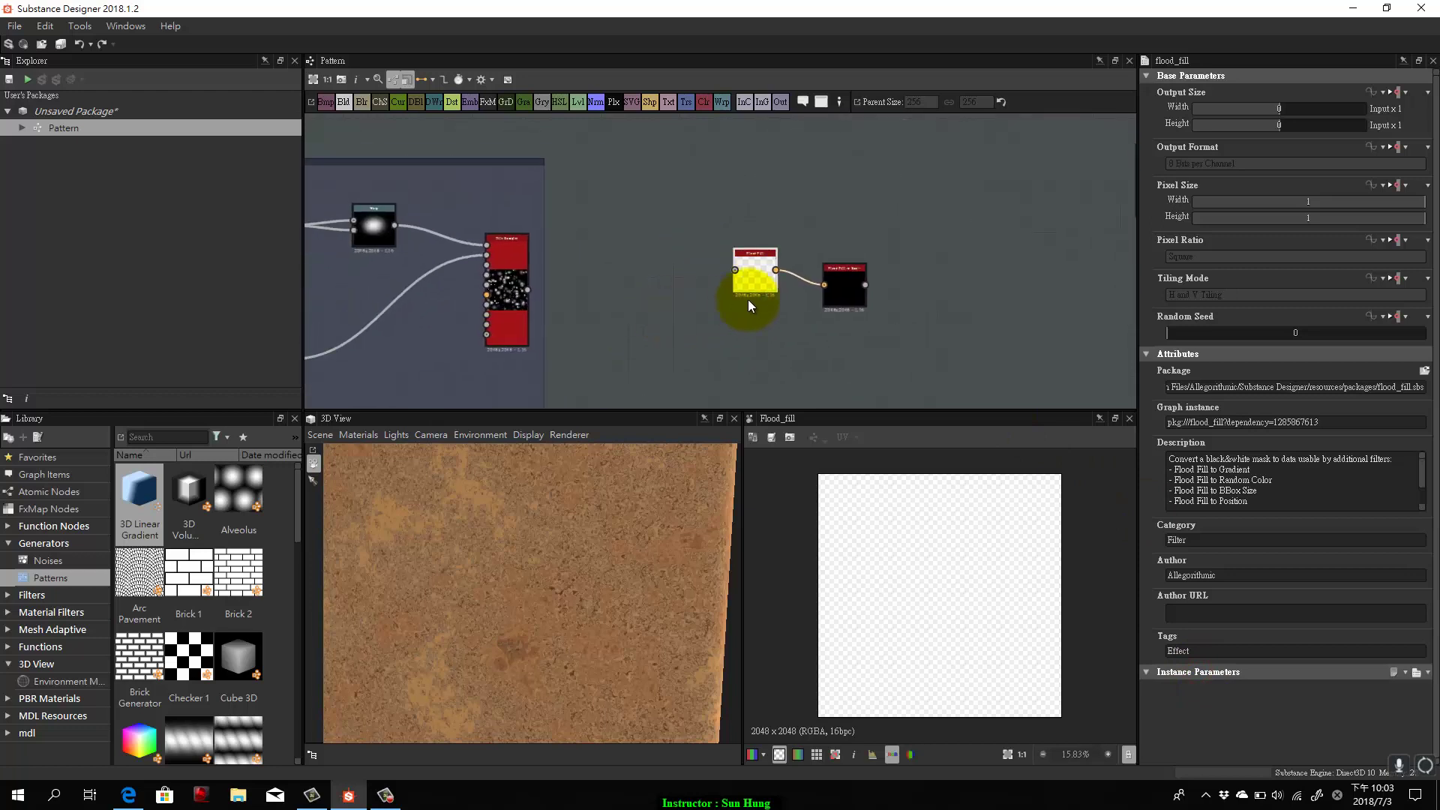
{"action": "left_click_drag", "start_coordinate": [855, 276], "coordinate": [869, 256]}
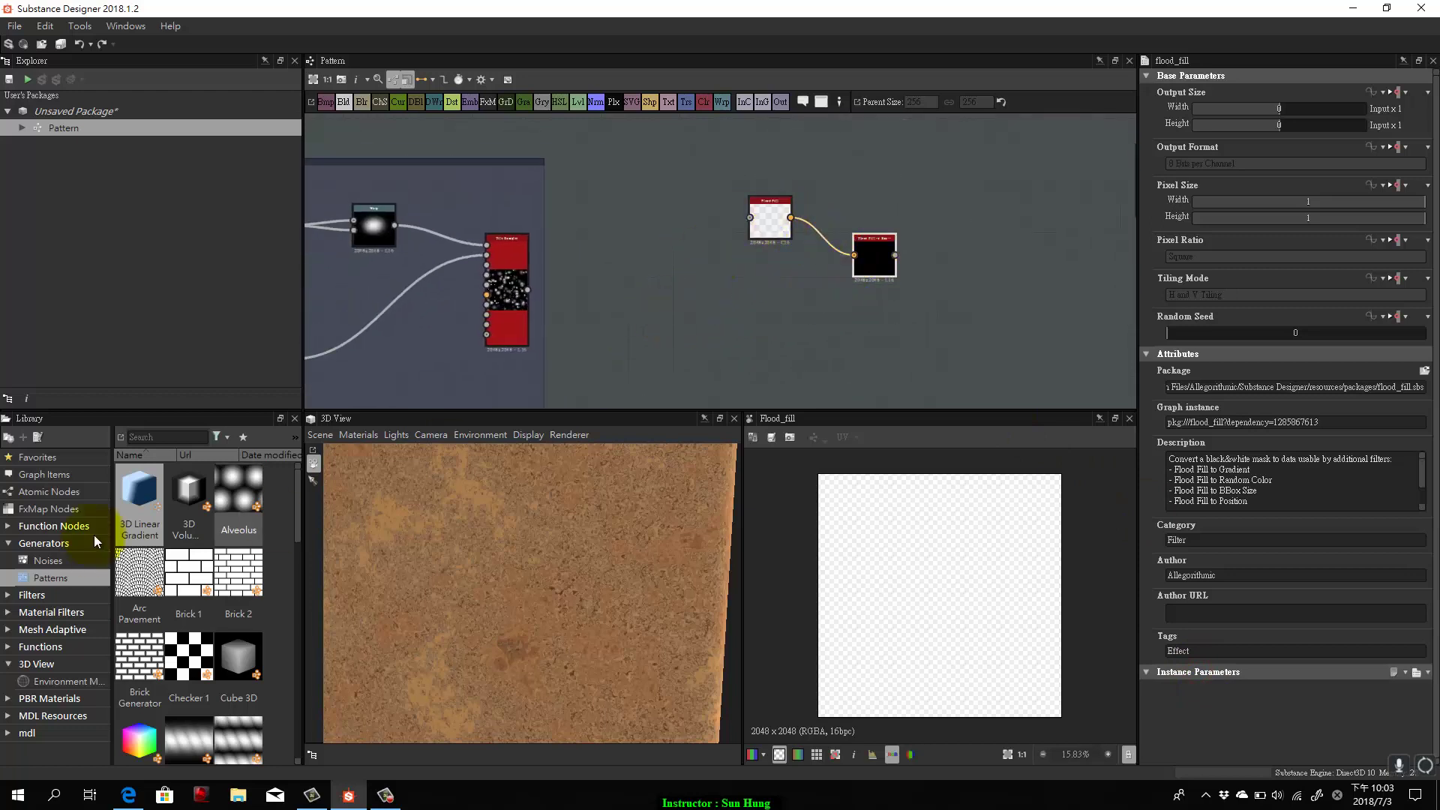
Look through the library's noise generators and the full set of pattern generators for a Flood Fill source.
{"action": "left_click", "coordinate": [69, 561]}
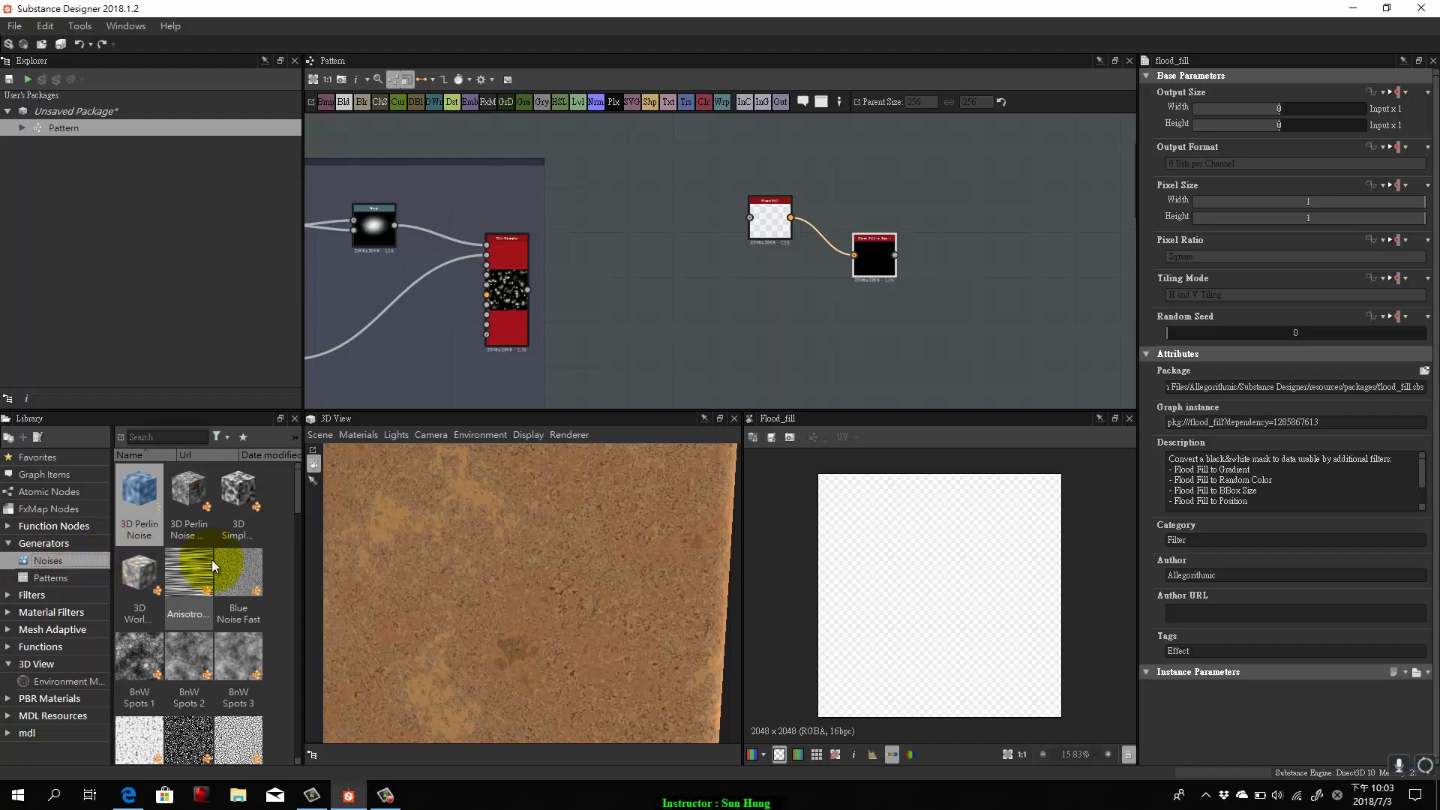
{"action": "scroll", "coordinate": [211, 559], "scroll_direction": "down", "scroll_amount": 10}
{"action": "left_click", "coordinate": [81, 581]}
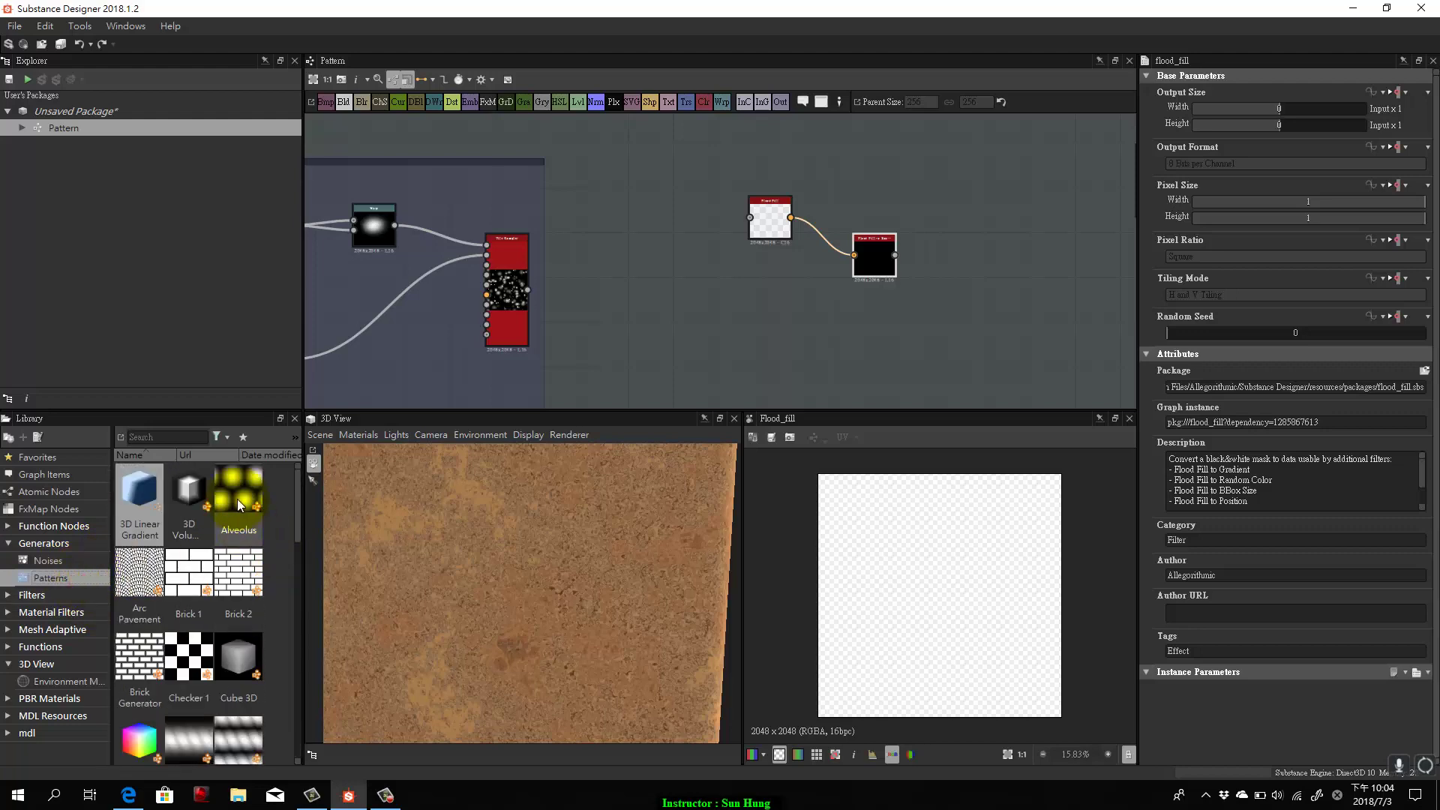
{"action": "scroll", "coordinate": [219, 613], "scroll_direction": "down", "scroll_amount": 3}
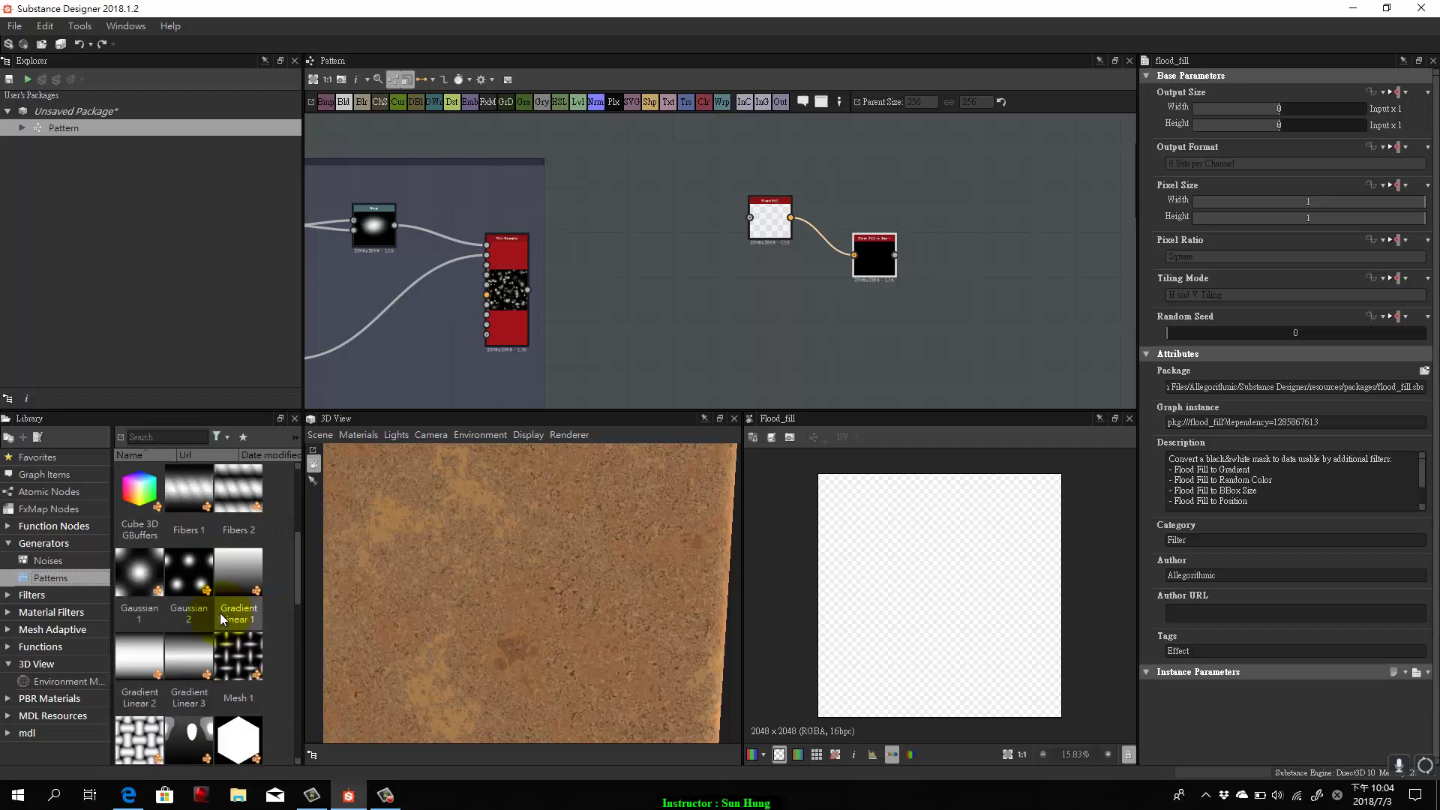
{"action": "scroll", "coordinate": [219, 614], "scroll_direction": "up", "scroll_amount": 3}
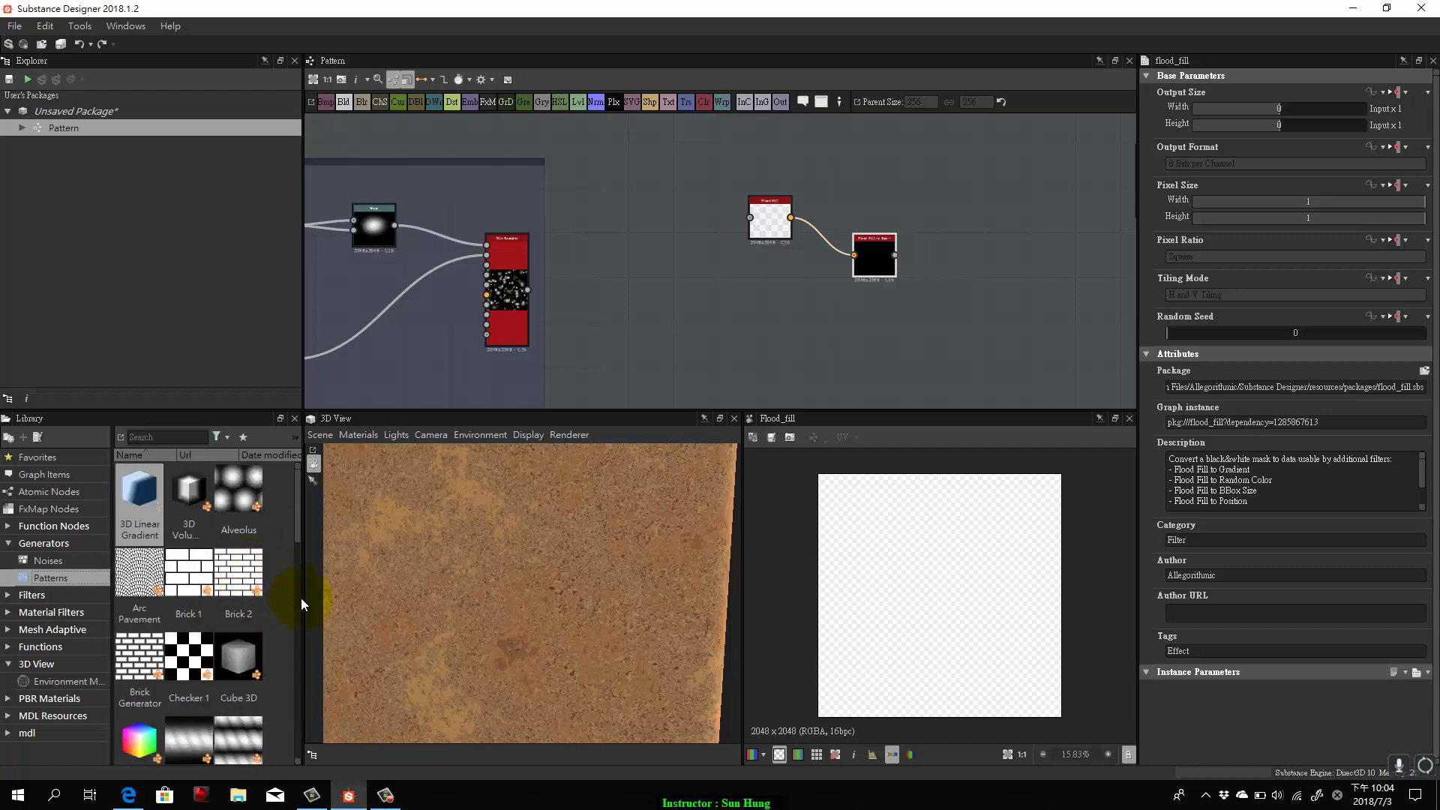
{"action": "left_click", "coordinate": [298, 760]}
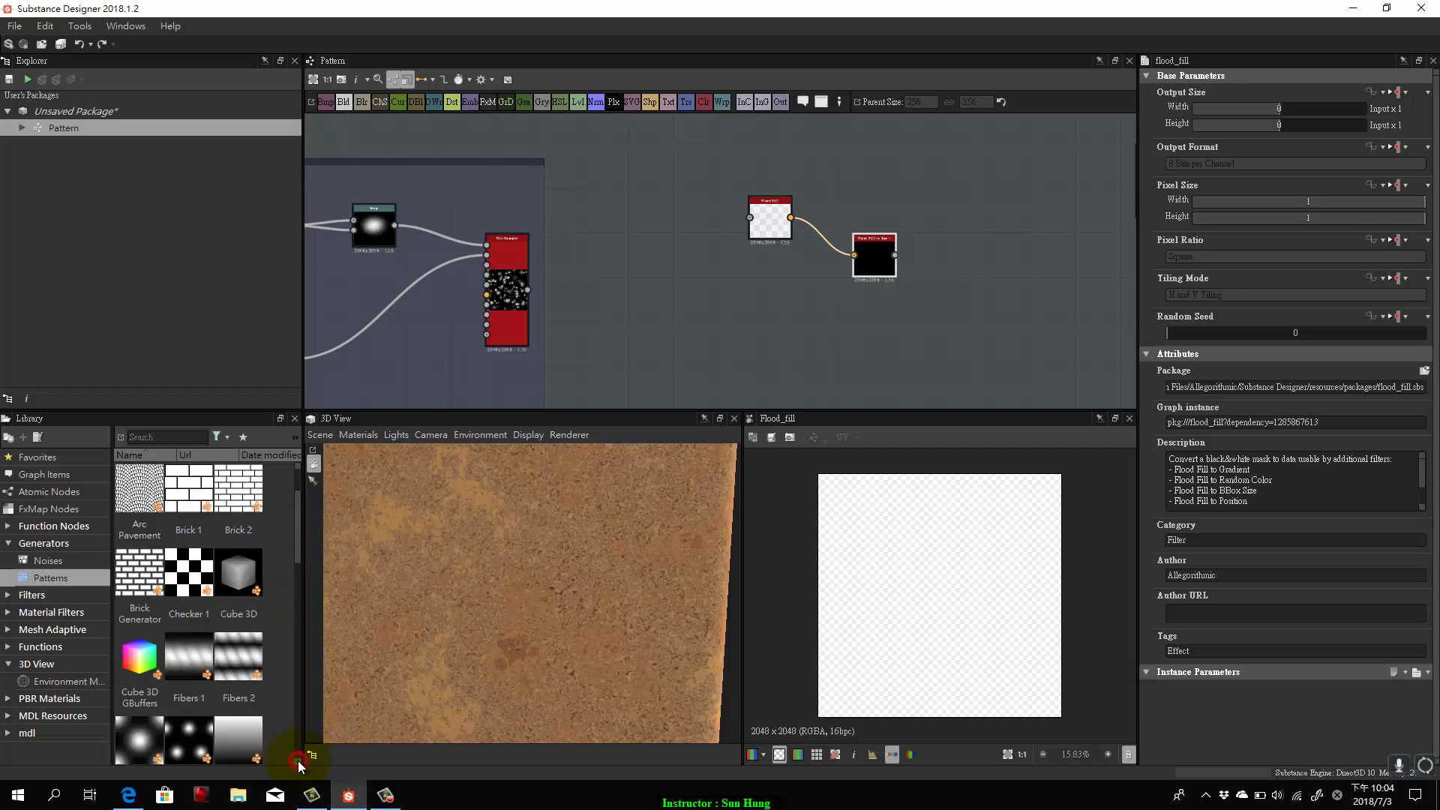
{"action": "left_click", "coordinate": [298, 761]}
{"action": "left_click", "coordinate": [299, 761]}
{"action": "left_click", "coordinate": [299, 760]}
{"action": "left_click", "coordinate": [298, 760]}
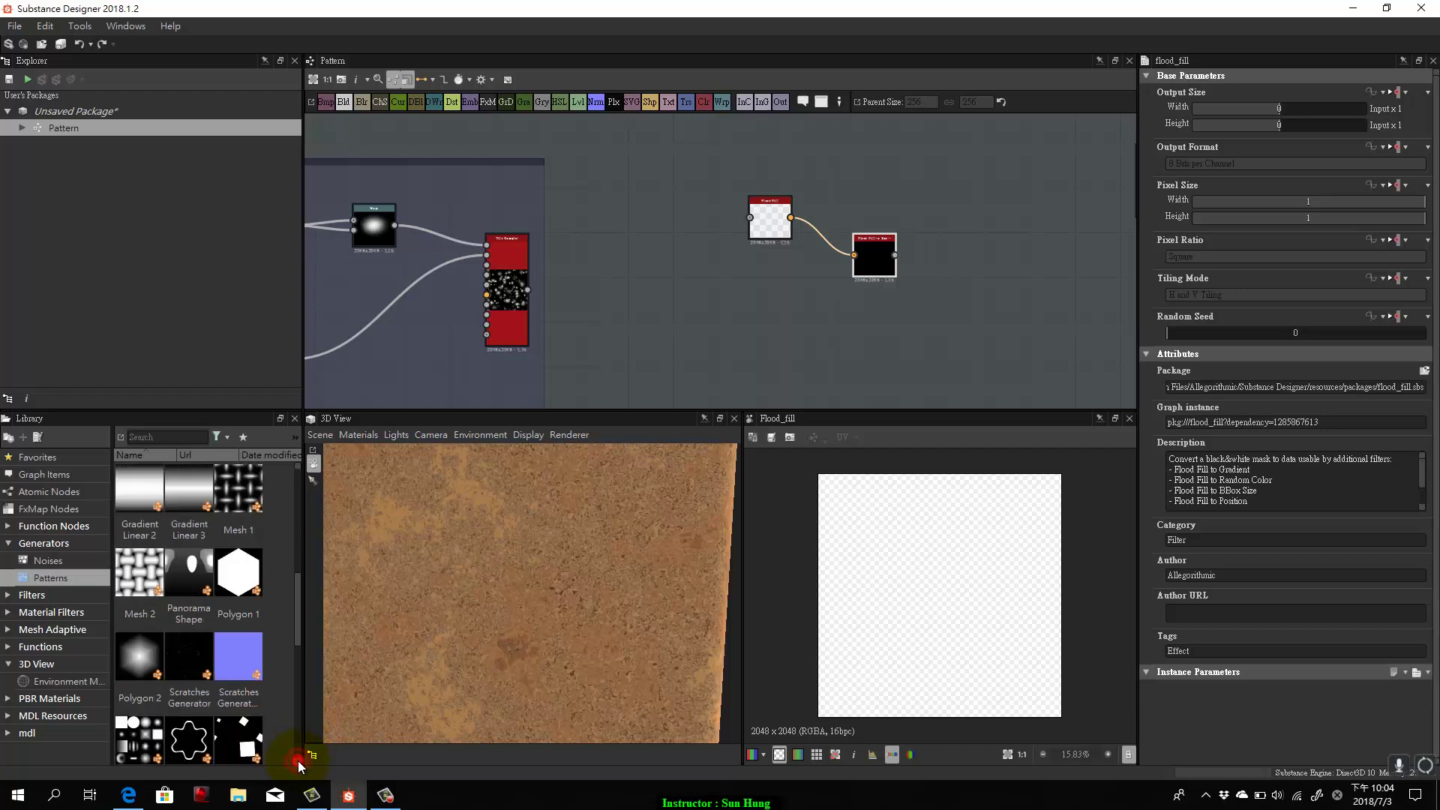
{"action": "left_click", "coordinate": [299, 760]}
{"action": "left_click", "coordinate": [299, 761]}
{"action": "left_click", "coordinate": [298, 760]}
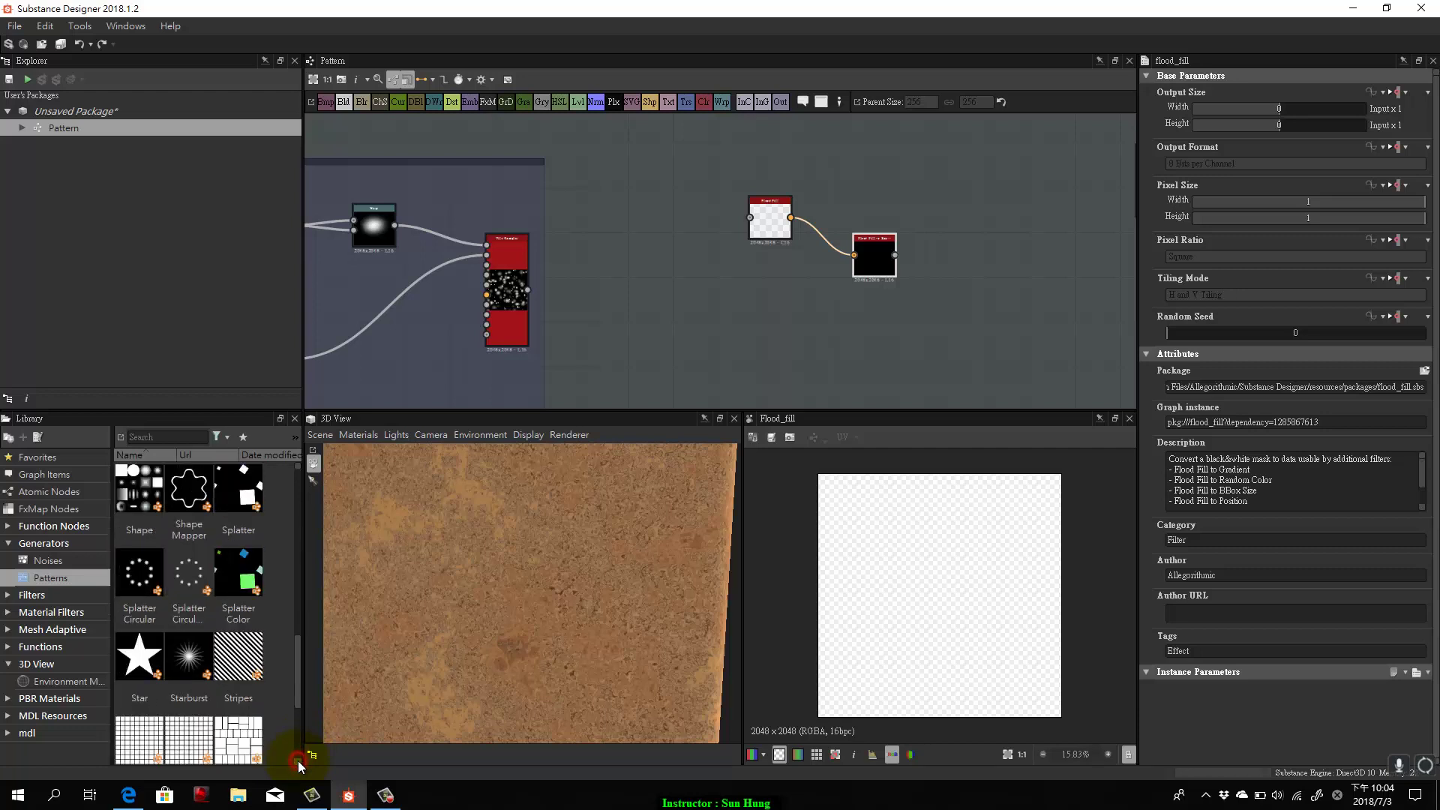
{"action": "left_click", "coordinate": [298, 761]}
{"action": "left_click", "coordinate": [299, 761]}
{"action": "left_click", "coordinate": [298, 761]}
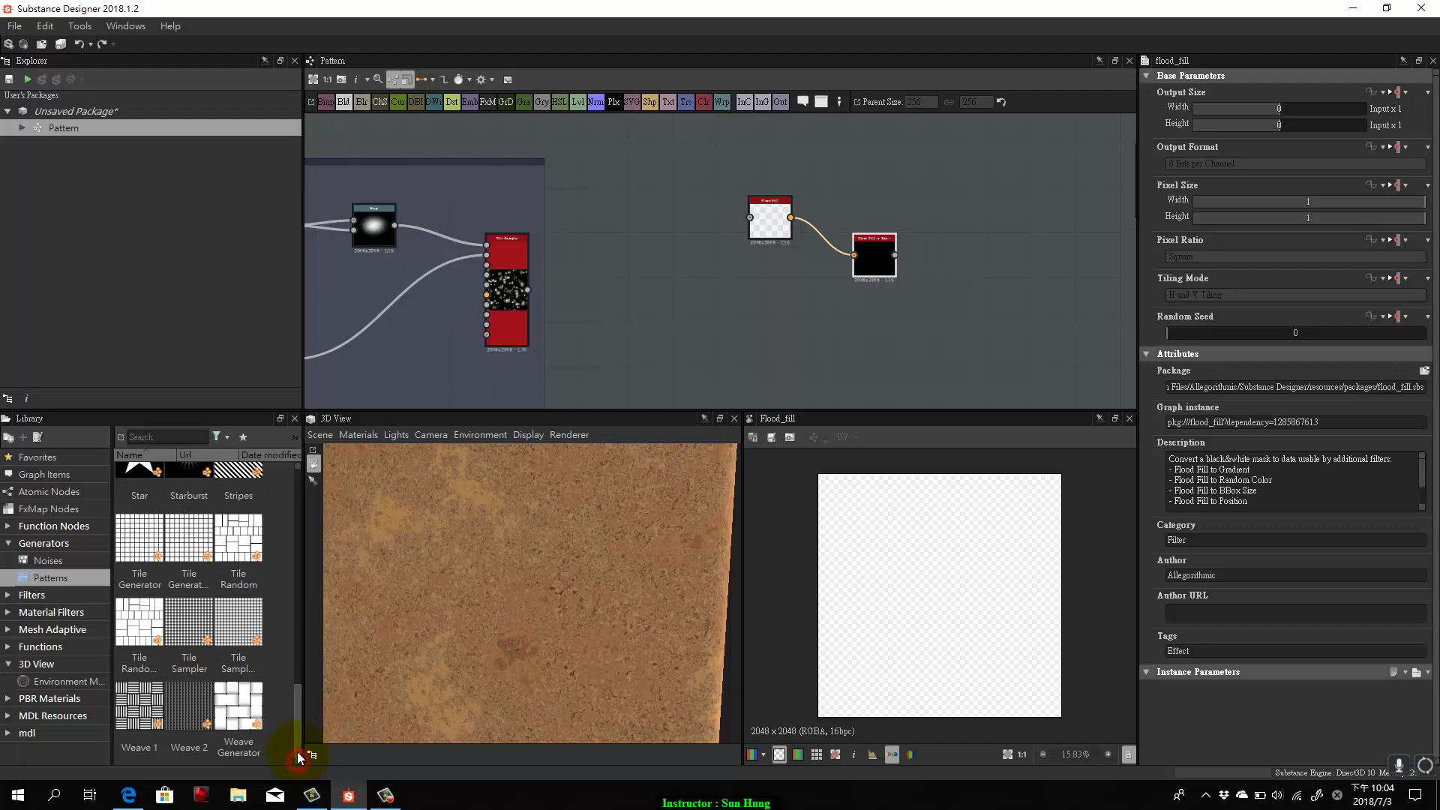
{"action": "left_click_drag", "start_coordinate": [297, 751], "coordinate": [296, 479]}
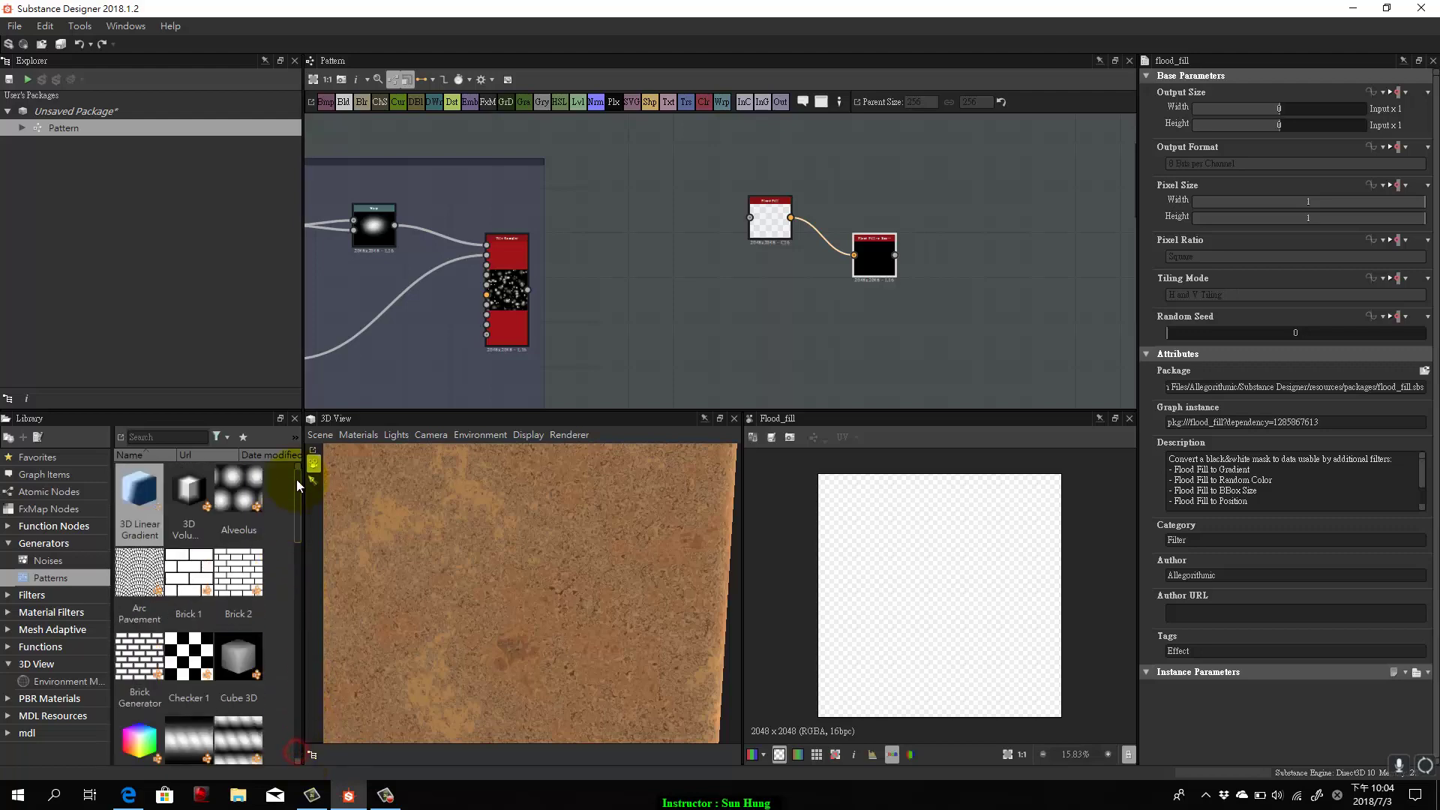
Add a Cells 4 noise node before the Flood Fill node, connect it to the Flood Fill input, and space them apart.
{"action": "left_click", "coordinate": [51, 564]}
{"action": "scroll", "coordinate": [241, 618], "scroll_direction": "down", "scroll_amount": 5}
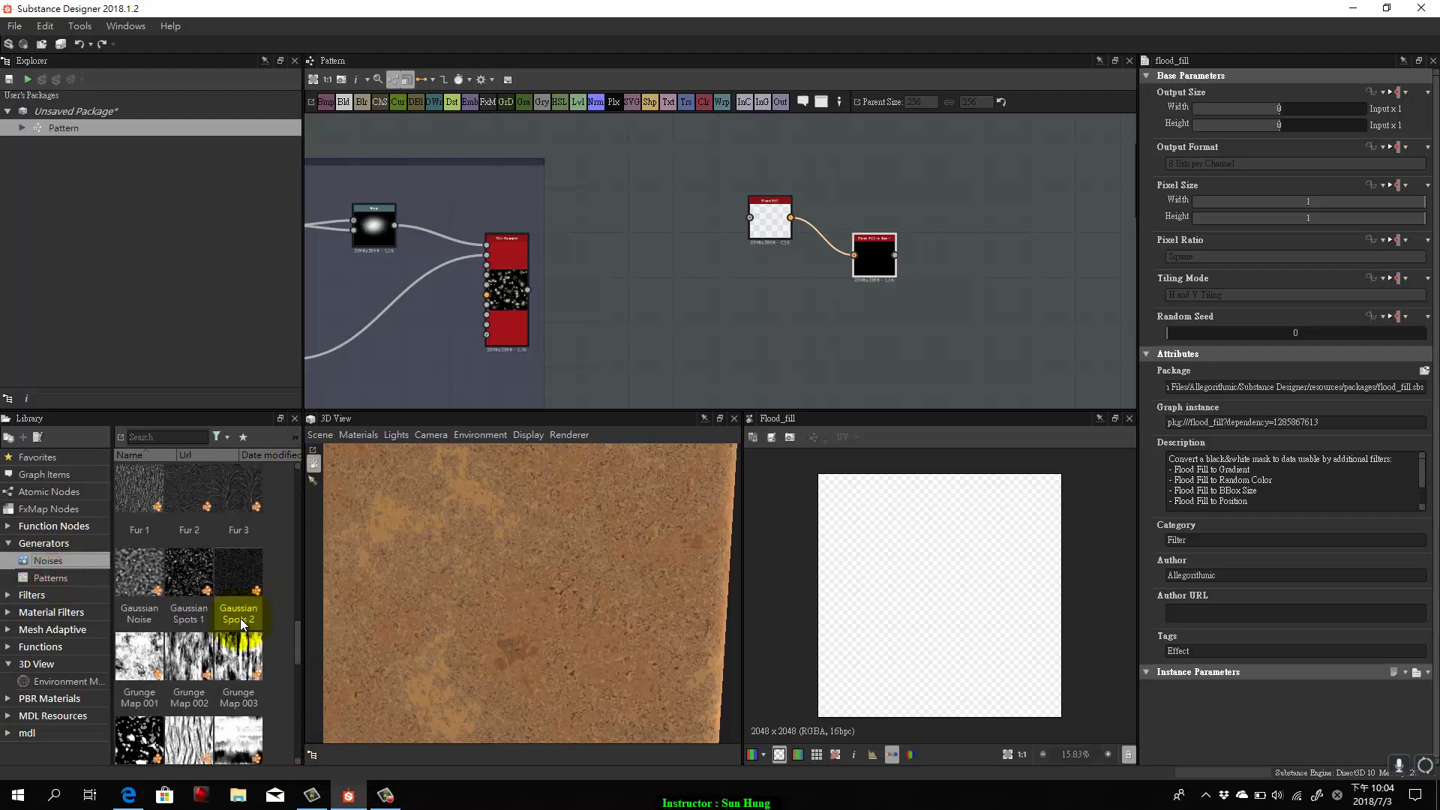
{"action": "scroll", "coordinate": [197, 587], "scroll_direction": "up", "scroll_amount": 2}
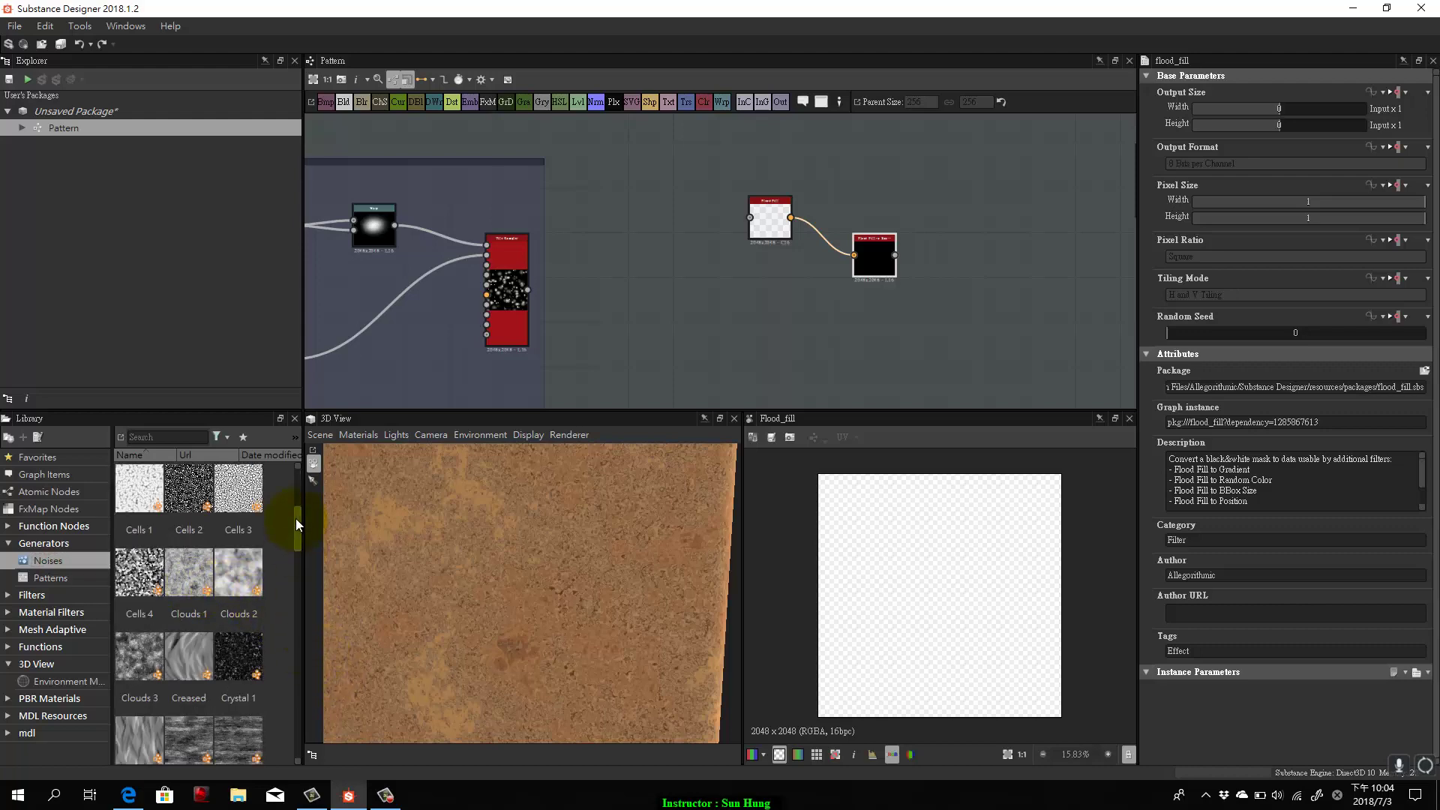
{"action": "left_click_drag", "start_coordinate": [295, 519], "coordinate": [336, 492]}
{"action": "left_click_drag", "start_coordinate": [132, 743], "coordinate": [701, 348]}
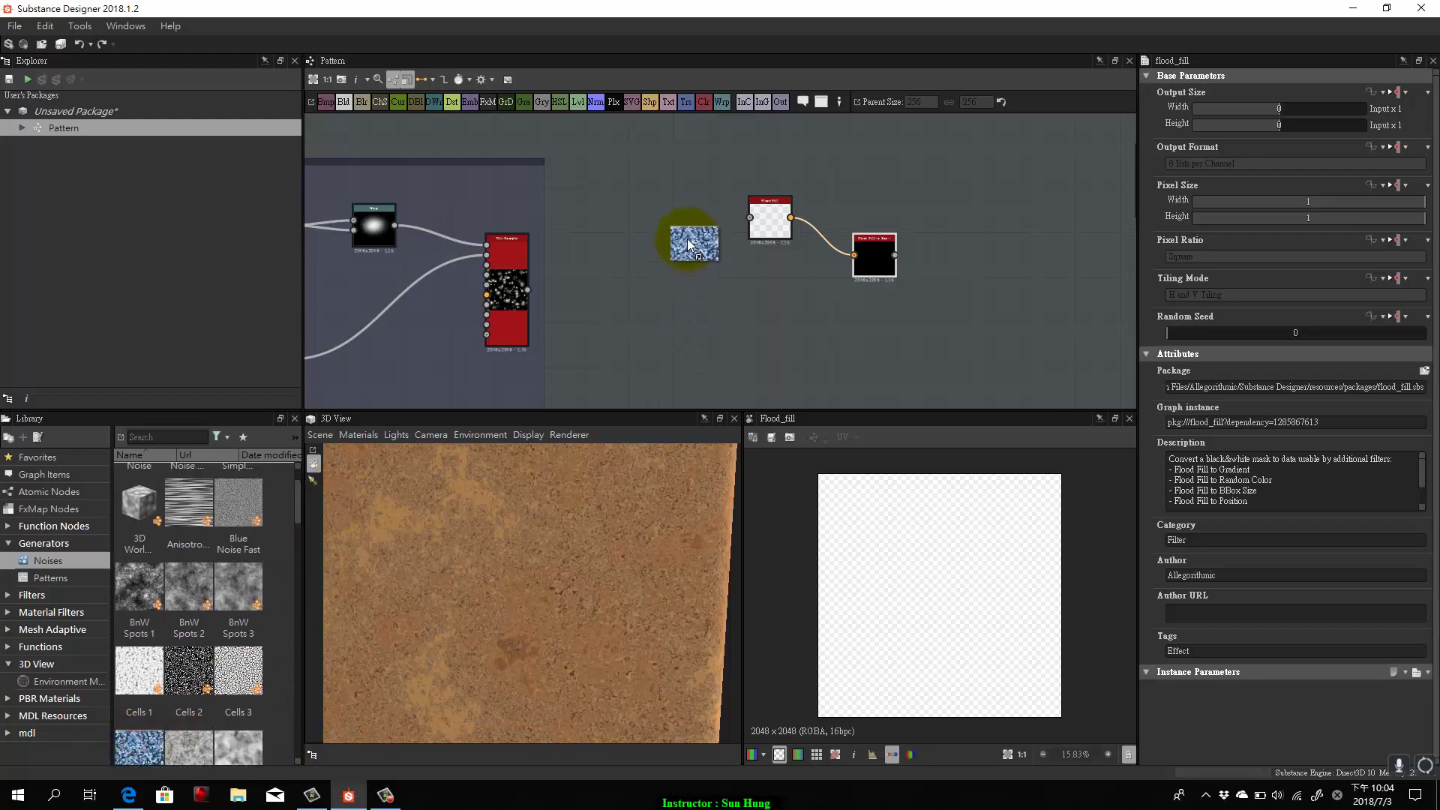
{"action": "left_click_drag", "start_coordinate": [687, 238], "coordinate": [654, 246]}
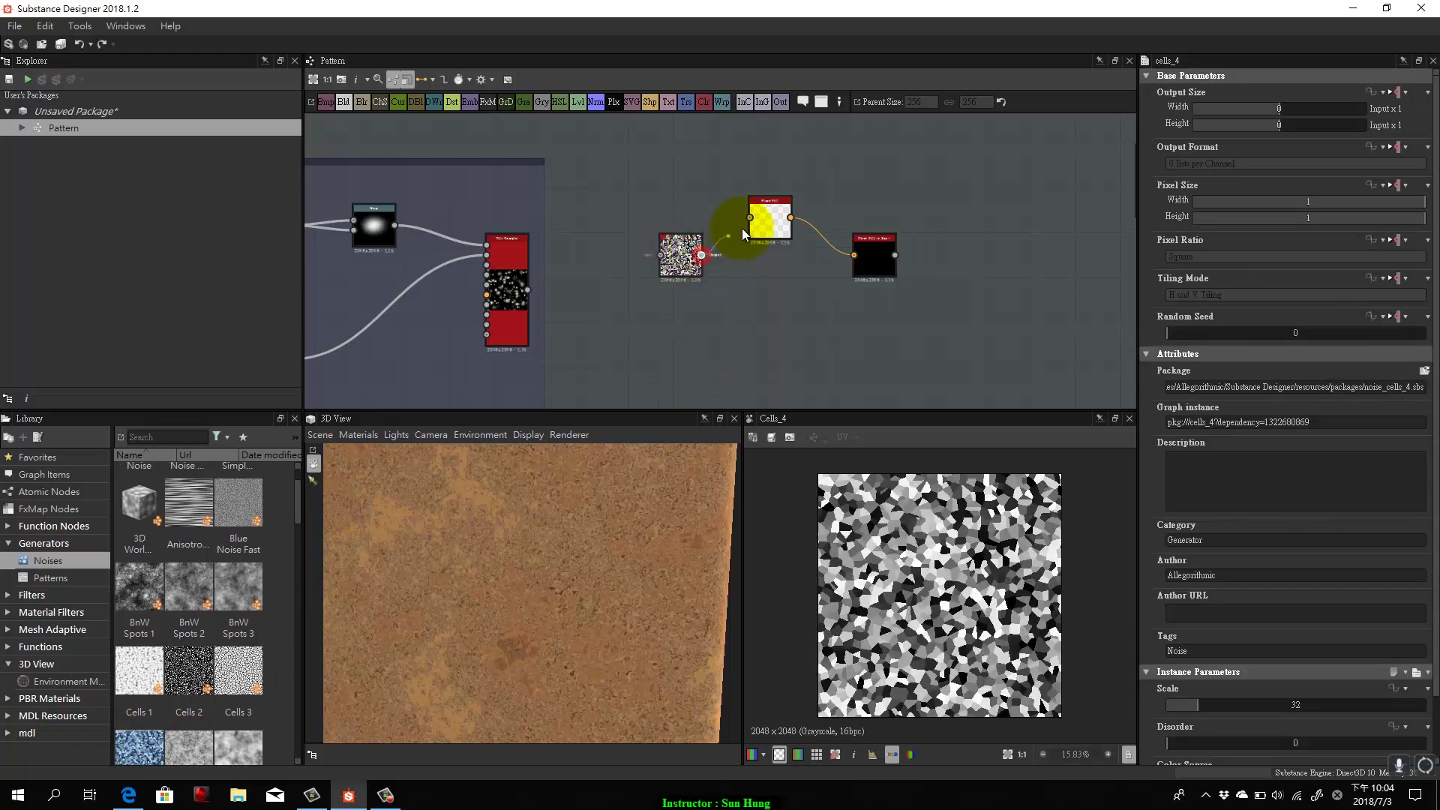
{"action": "left_click_drag", "start_coordinate": [753, 222], "coordinate": [751, 218]}
{"action": "left_click_drag", "start_coordinate": [678, 252], "coordinate": [663, 238]}
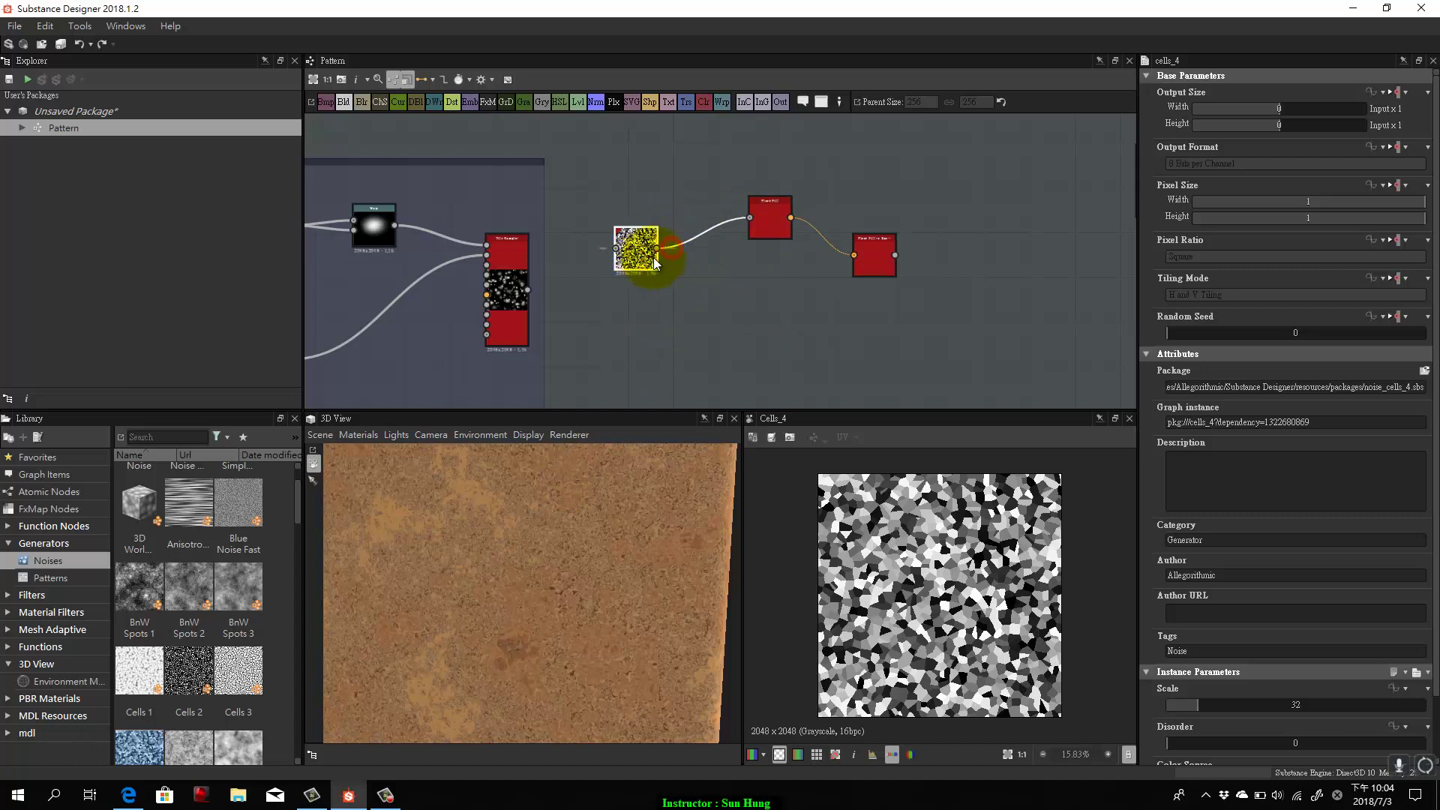
Add a Tile Generator node, connect it to Flood Fill in place of Cells 4, and preview the random grayscale result.
{"action": "left_click", "coordinate": [40, 575]}
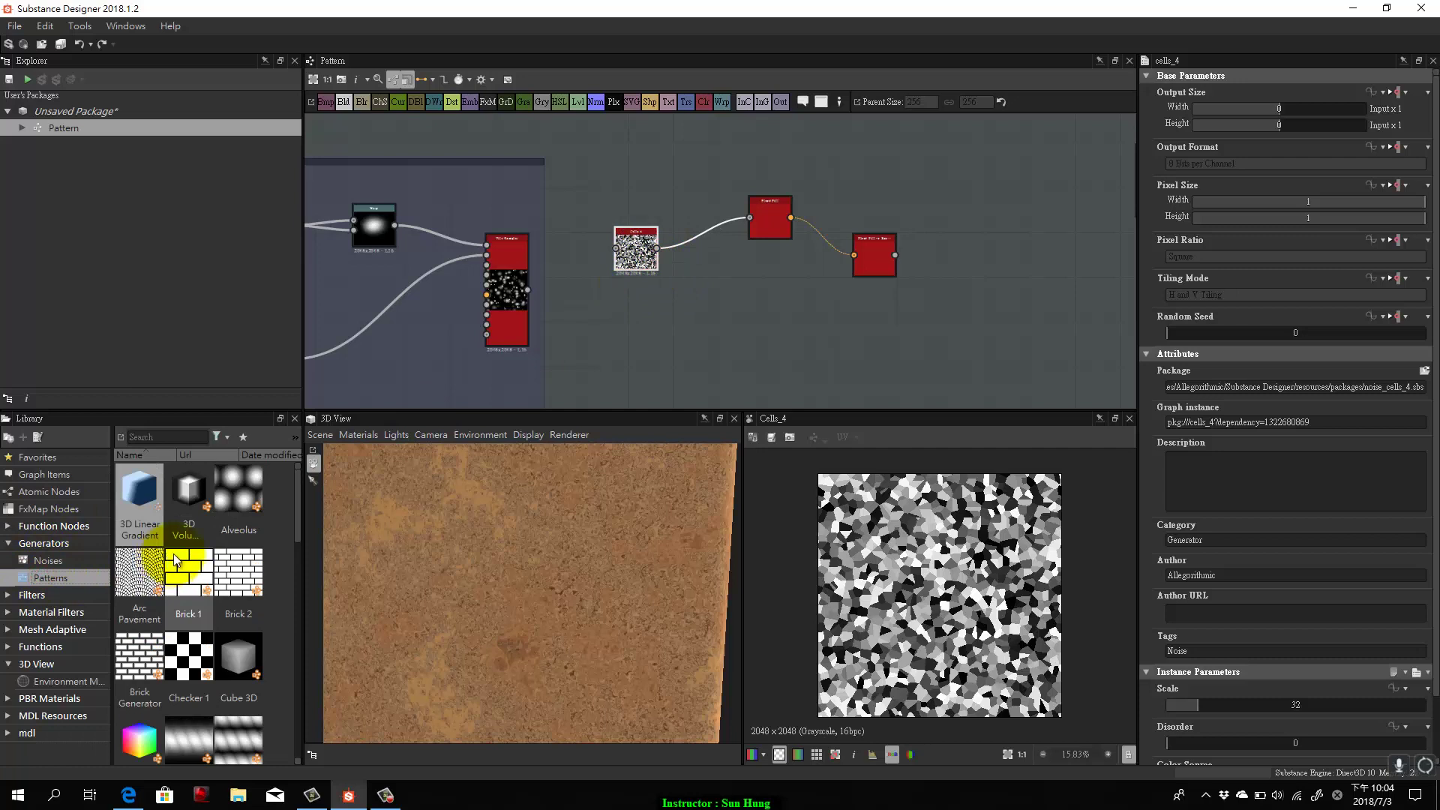
{"action": "scroll", "coordinate": [173, 554], "scroll_direction": "down", "scroll_amount": 3}
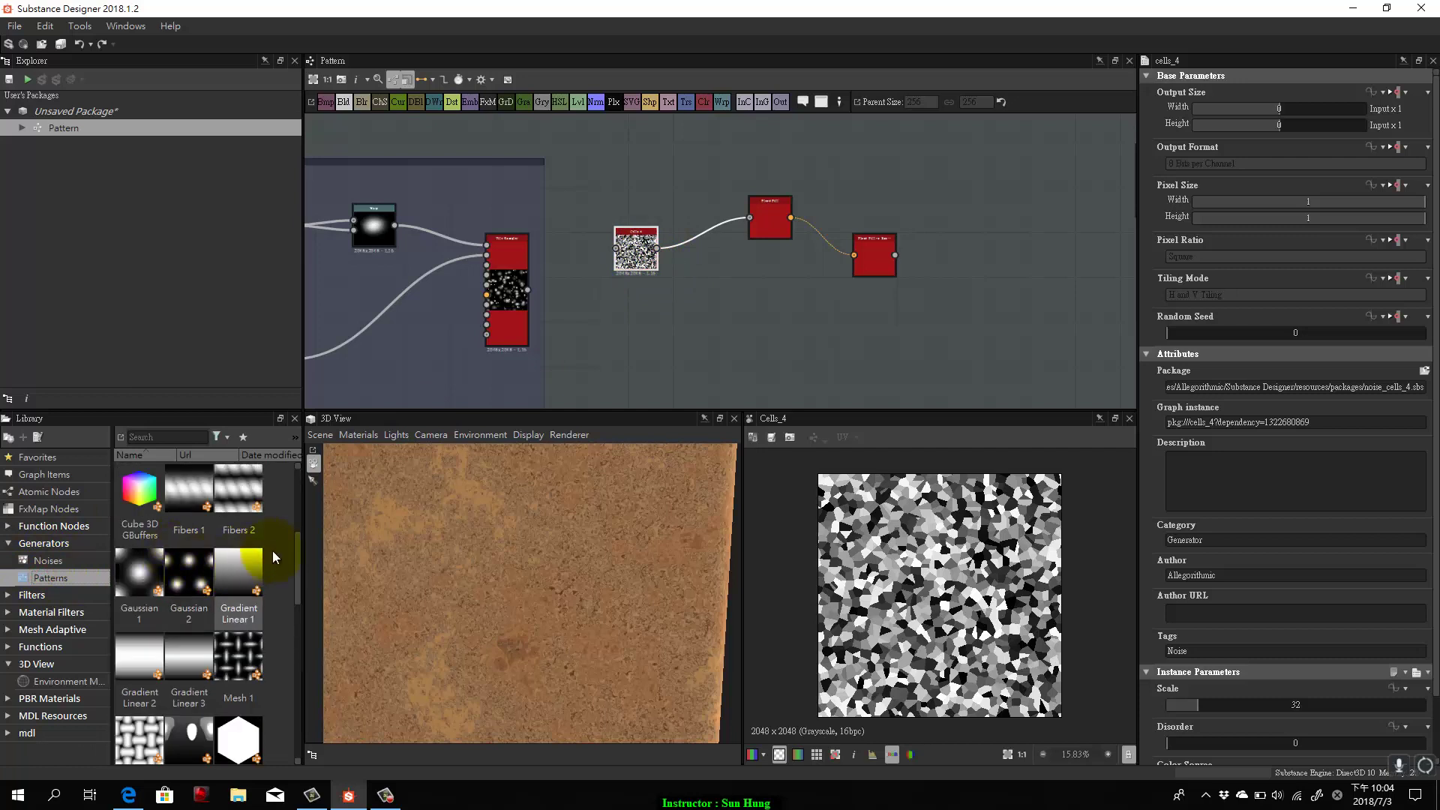
{"action": "scroll", "coordinate": [200, 670], "scroll_direction": "down", "scroll_amount": 3}
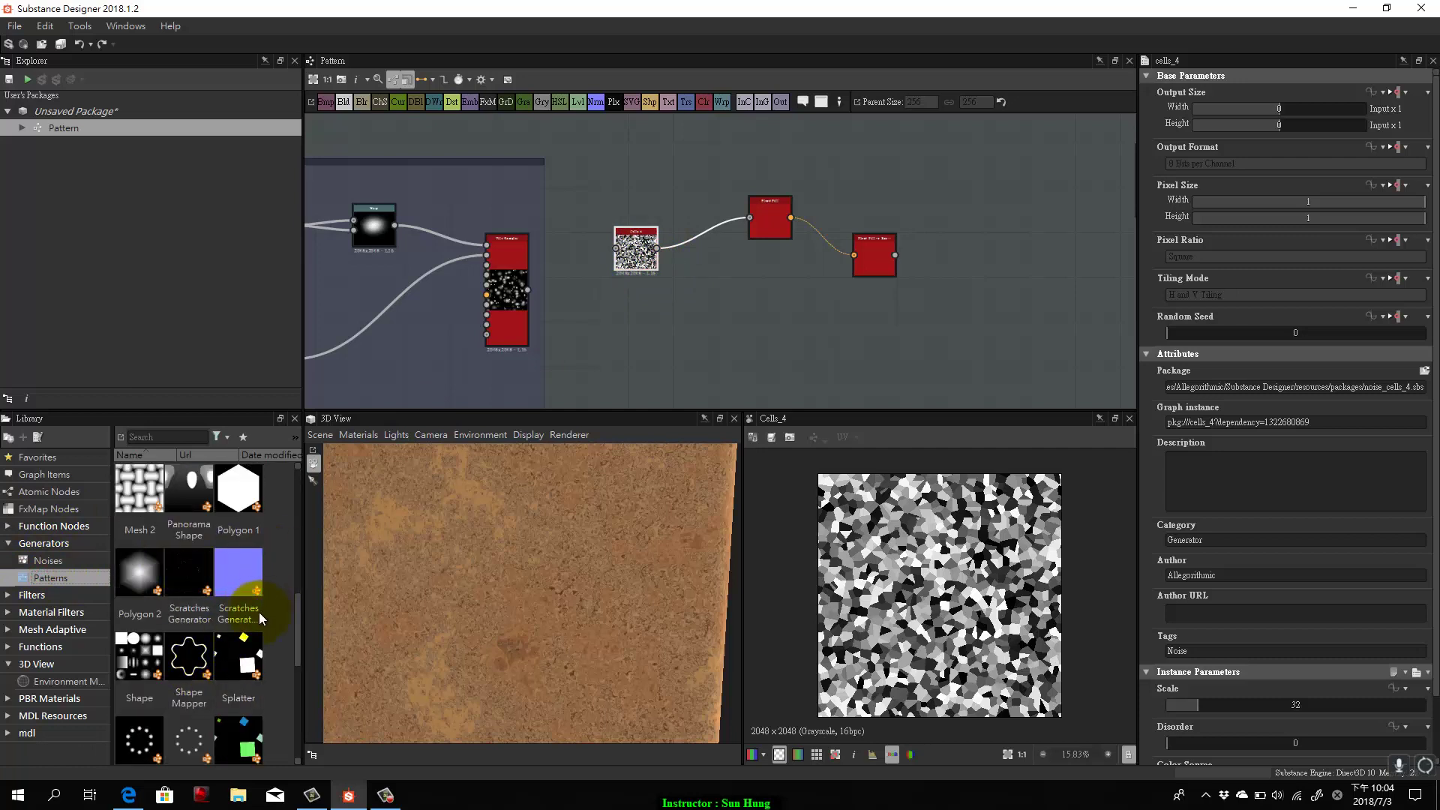
{"action": "scroll", "coordinate": [218, 660], "scroll_direction": "down", "scroll_amount": 3}
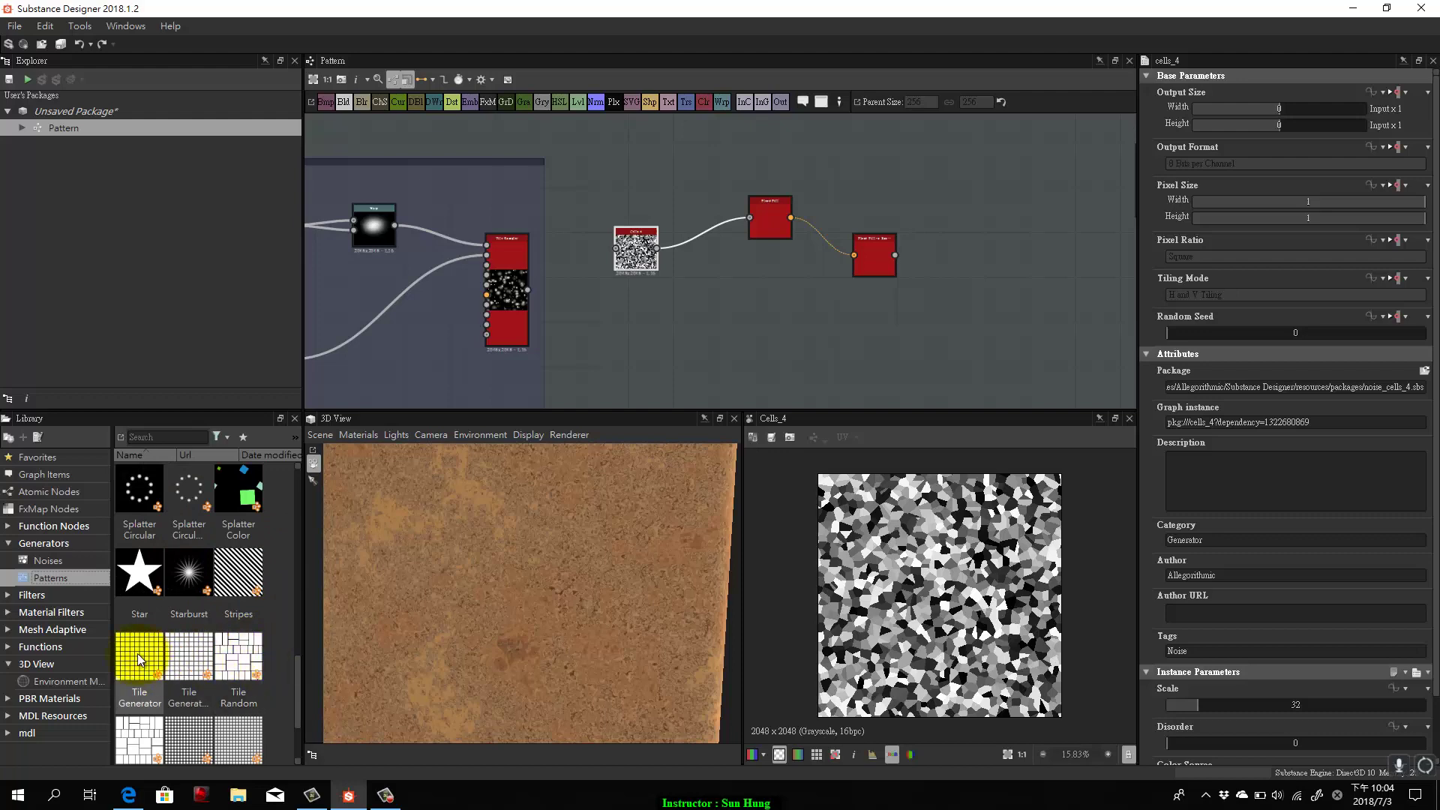
{"action": "left_click_drag", "start_coordinate": [137, 654], "coordinate": [687, 304]}
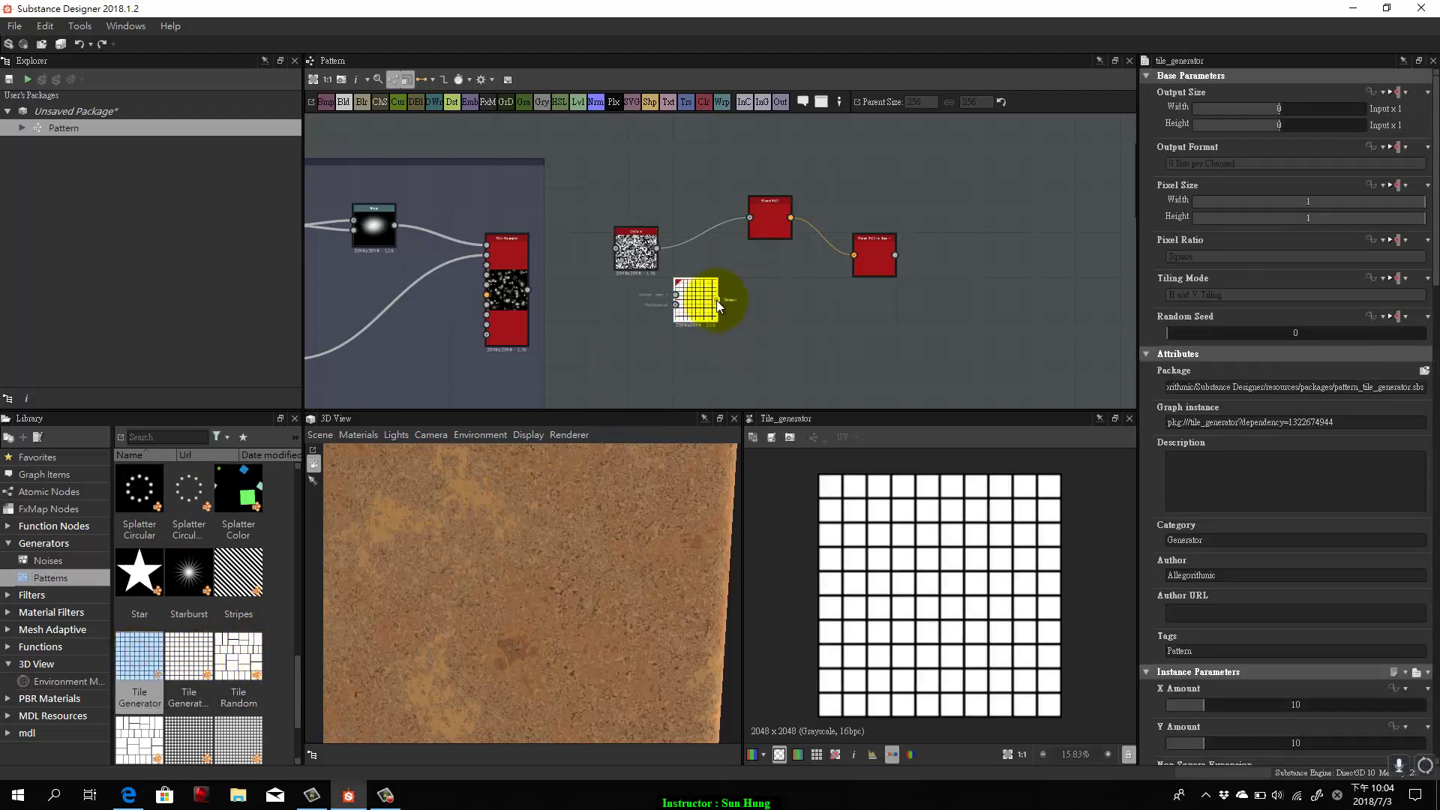
{"action": "left_click_drag", "start_coordinate": [767, 212], "coordinate": [766, 213]}
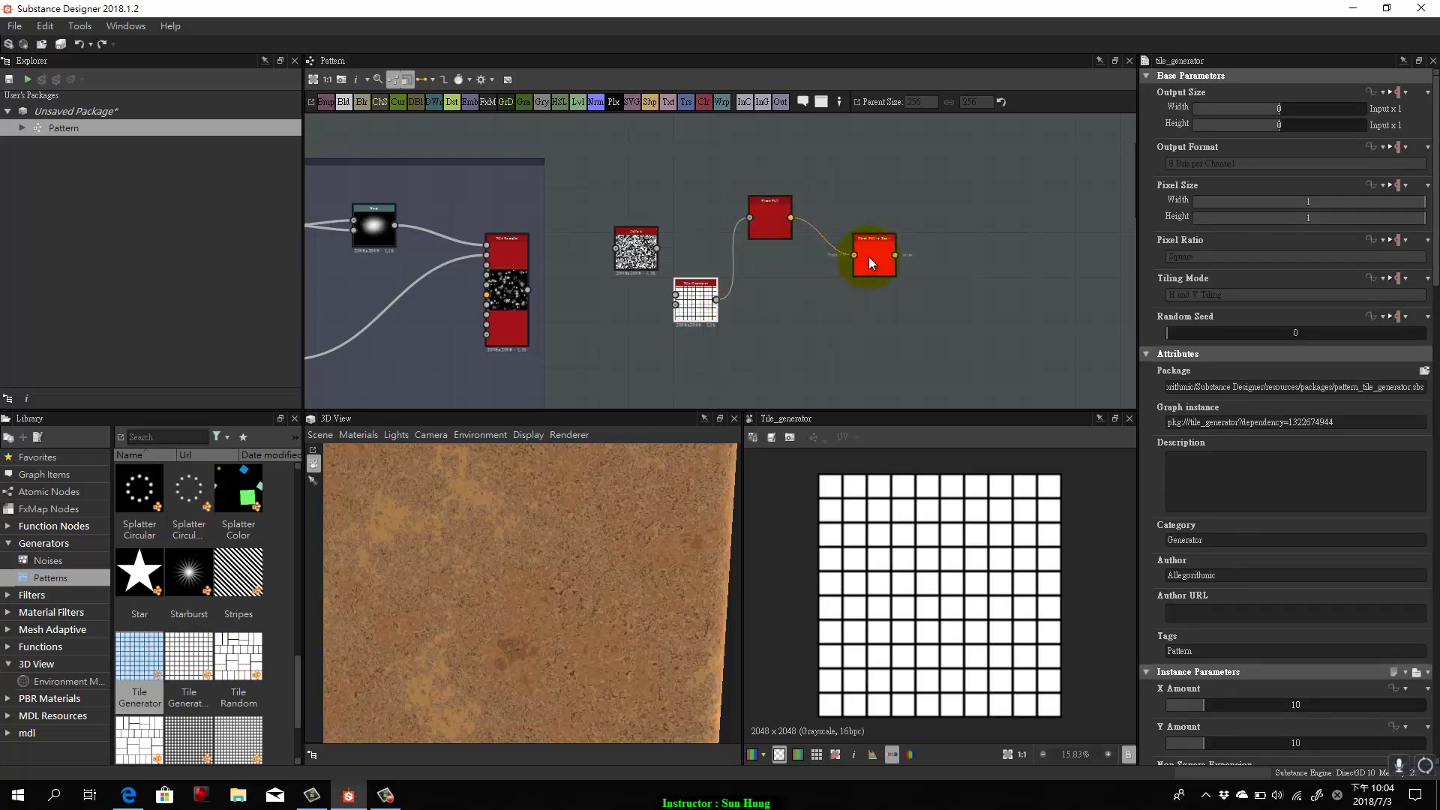
{"action": "left_click", "coordinate": [768, 215]}
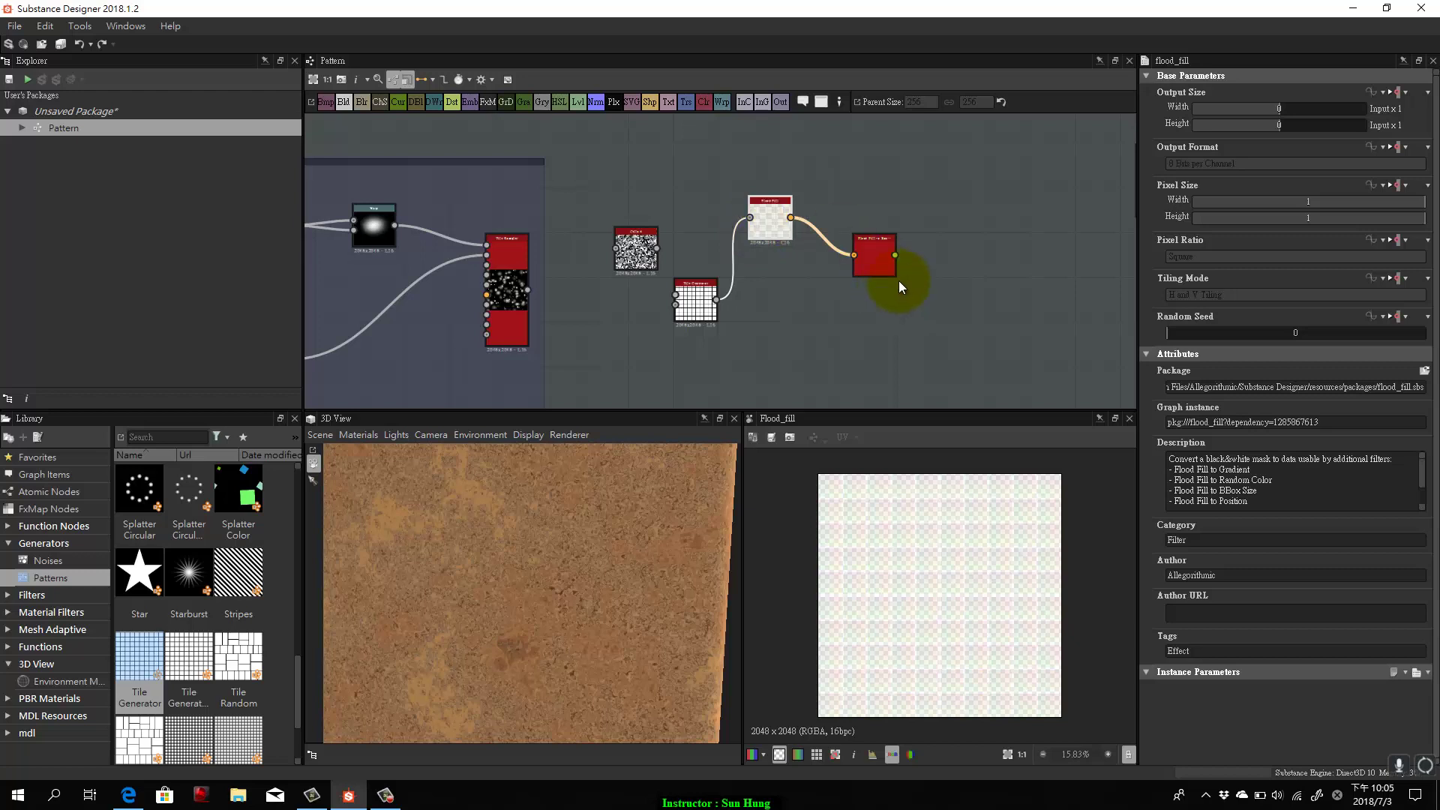
{"action": "left_click", "coordinate": [879, 256]}
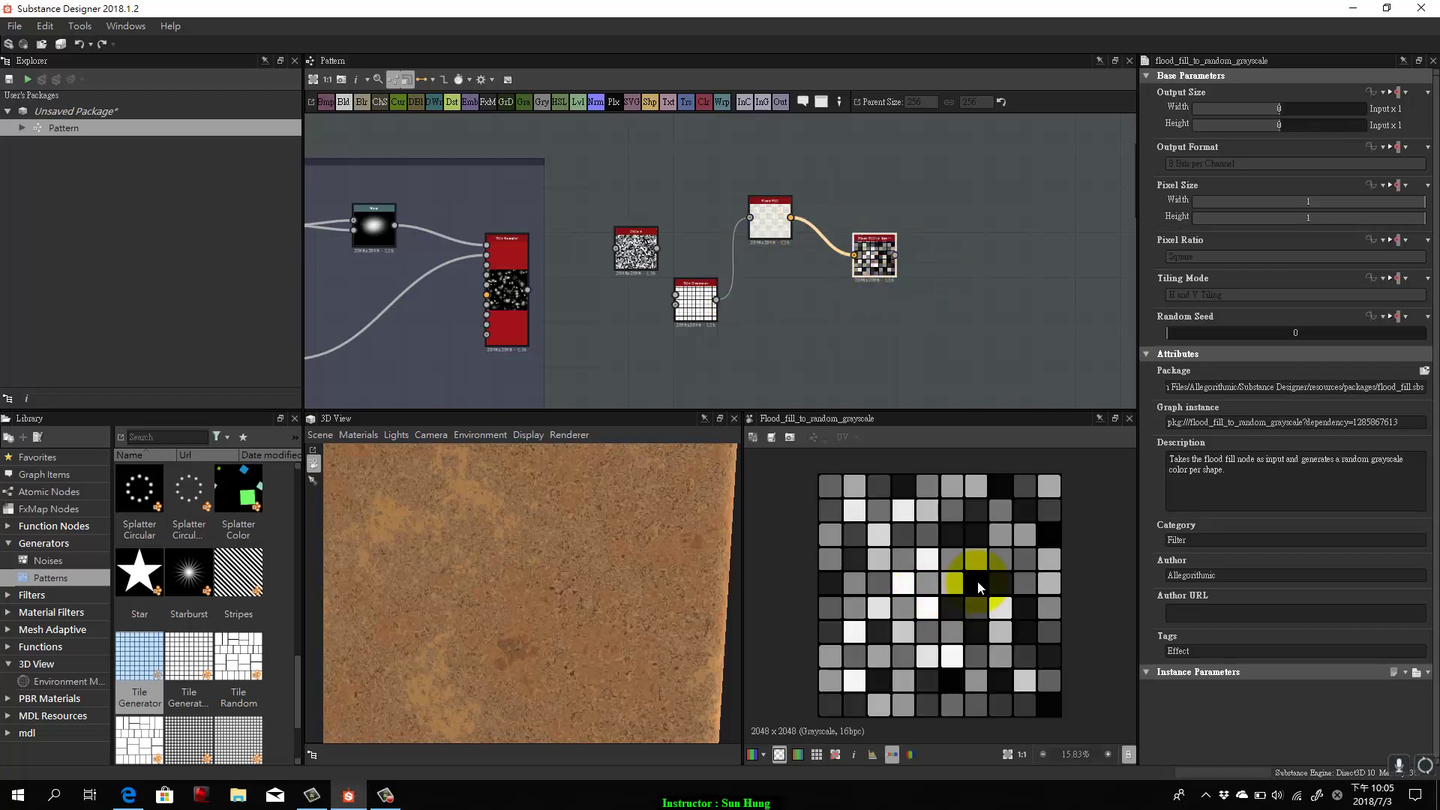
Move the Cells 4 node below the Tile Generator node and preview its output.
{"action": "left_click", "coordinate": [635, 256]}
{"action": "left_click_drag", "start_coordinate": [645, 252], "coordinate": [704, 379]}
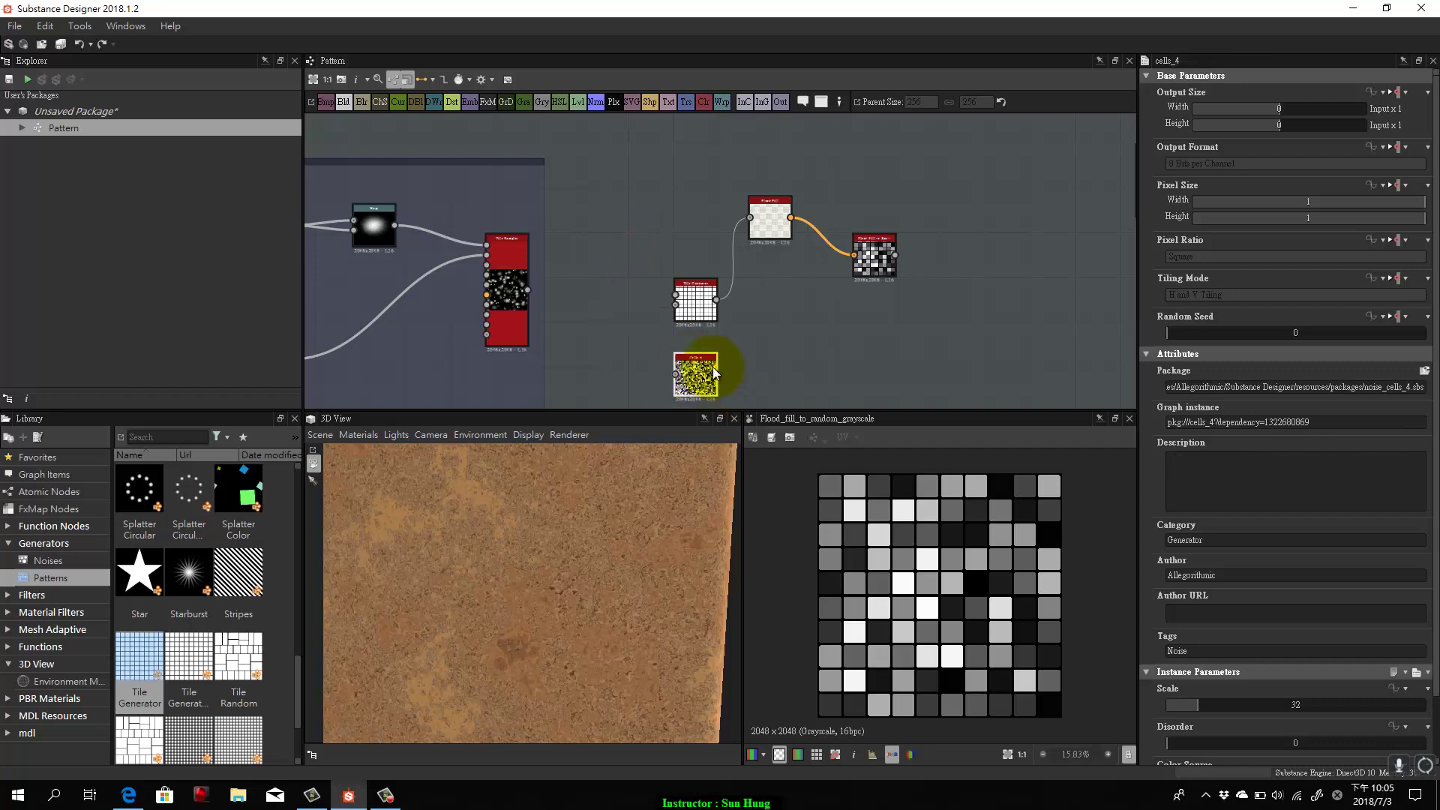
{"action": "double_click", "coordinate": [695, 368]}
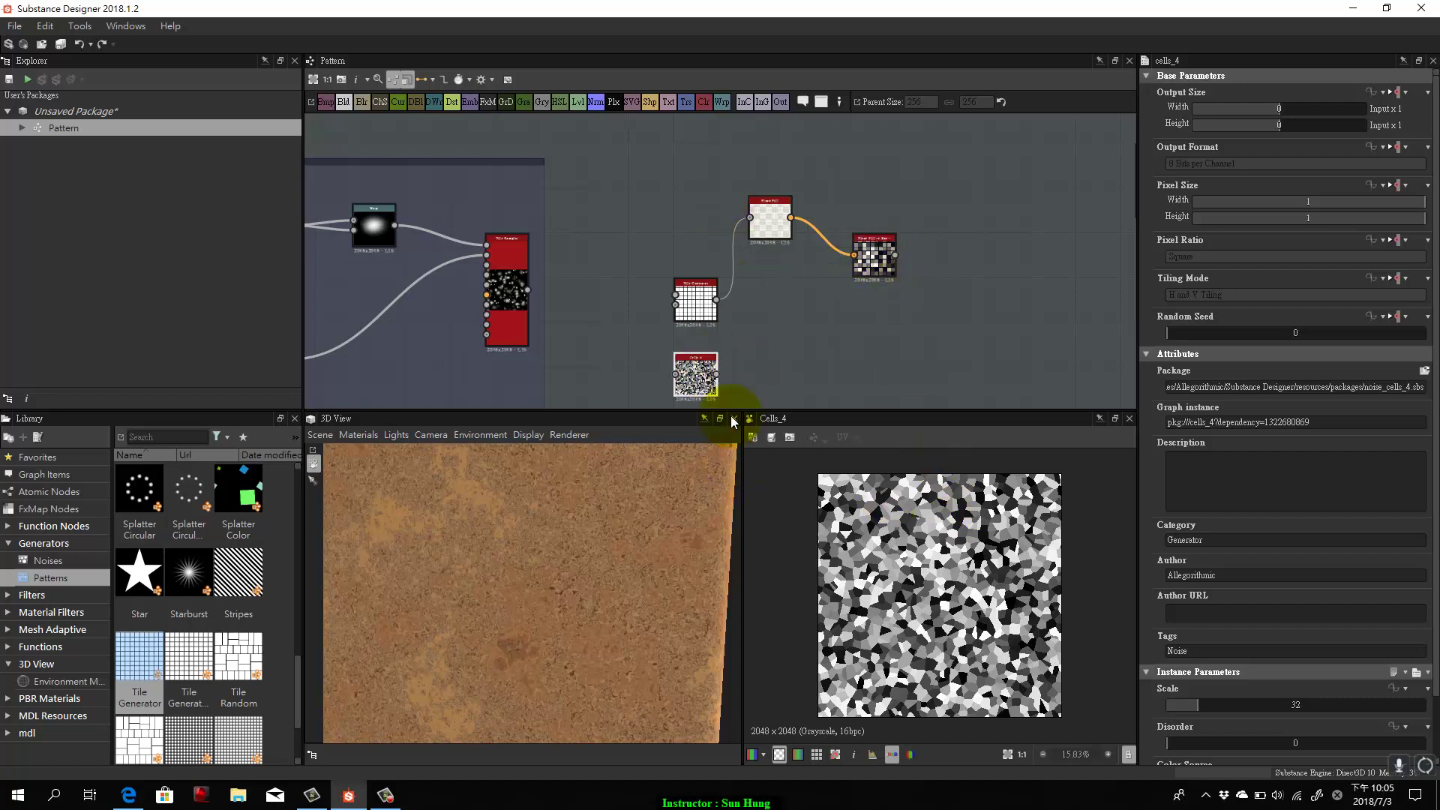
Add an Edge Detect node beside the Cells 4 node and feed it with the Cells 4 output.
{"action": "left_click", "coordinate": [803, 359]}
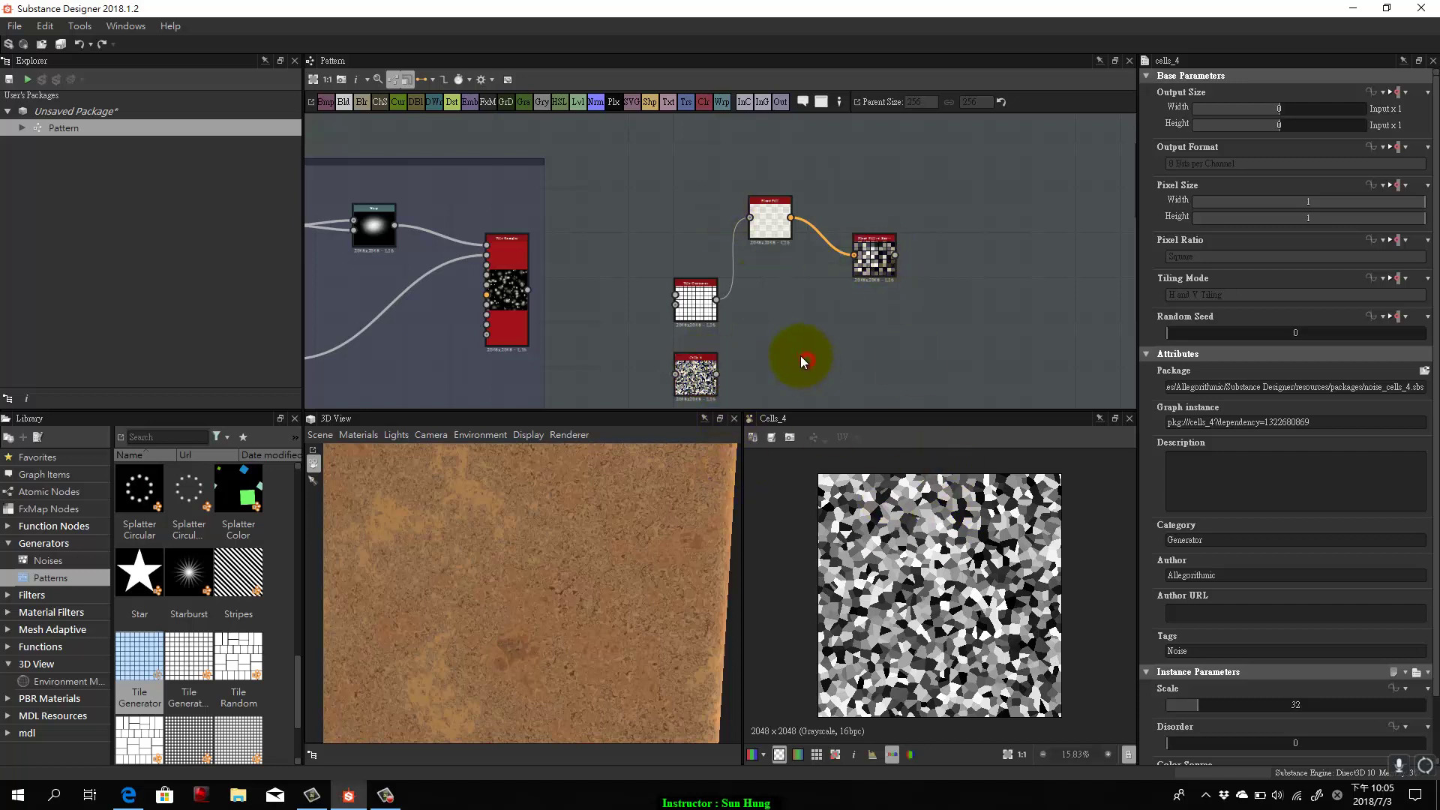
{"action": "key", "text": "space"}
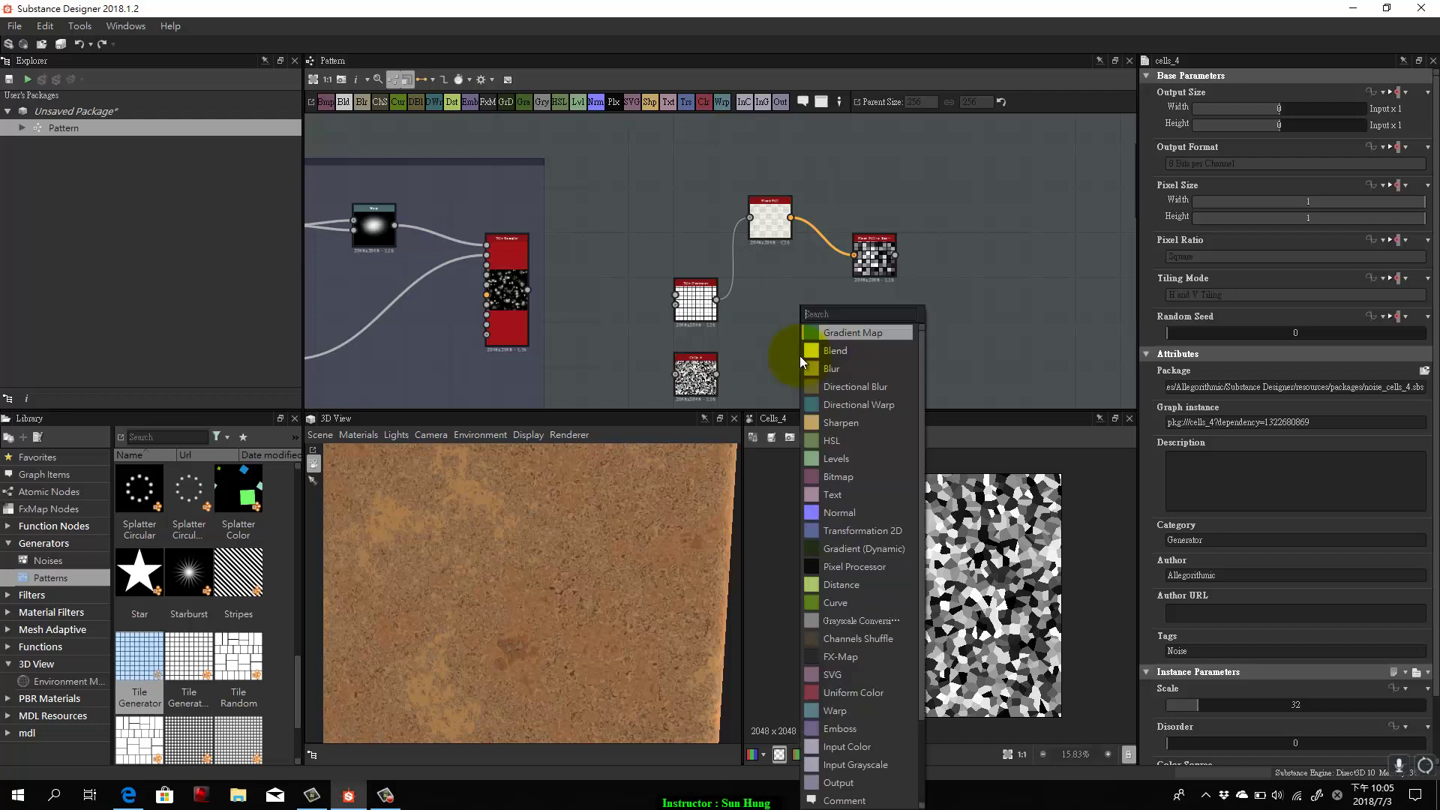
{"action": "type", "text": "edge"}
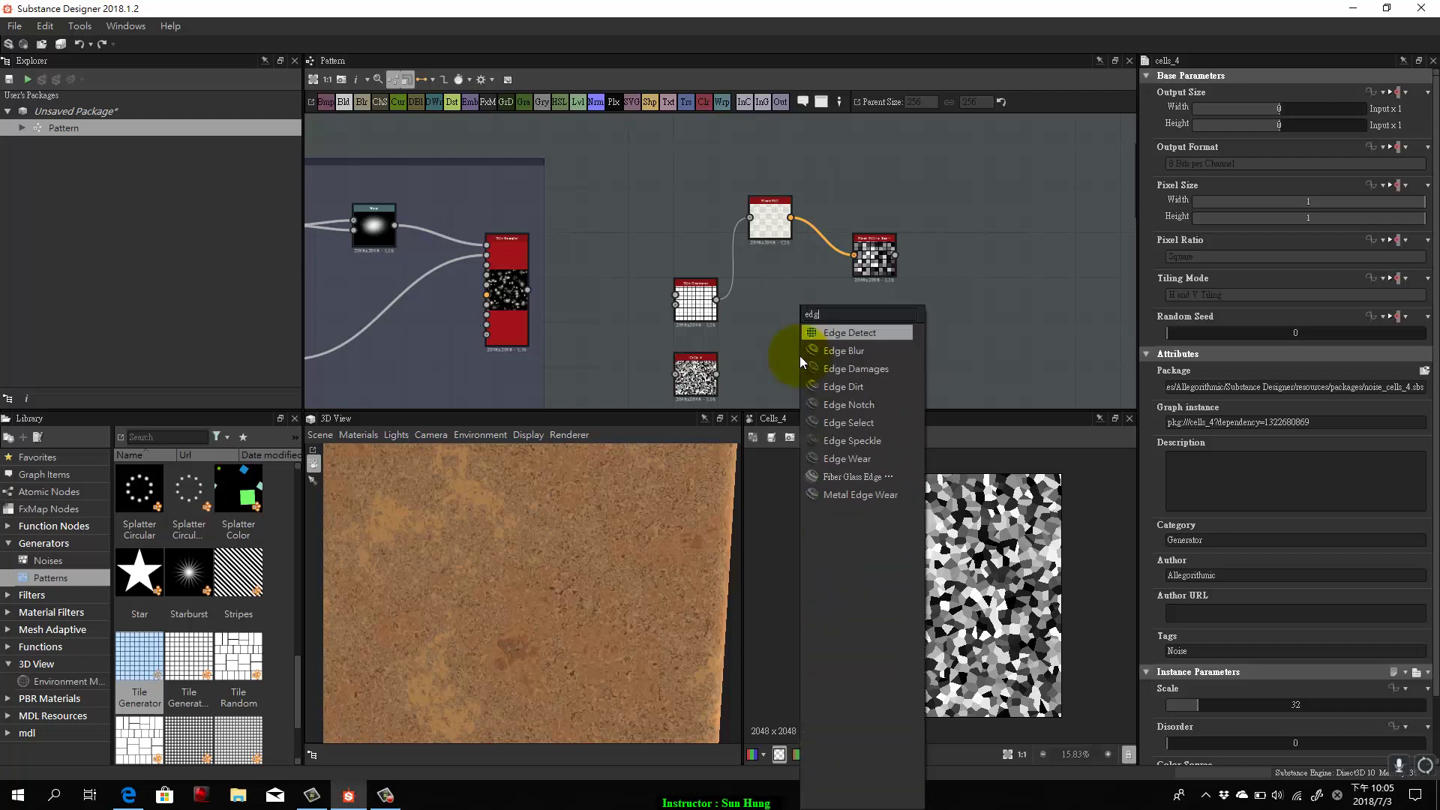
{"action": "left_click", "coordinate": [865, 332]}
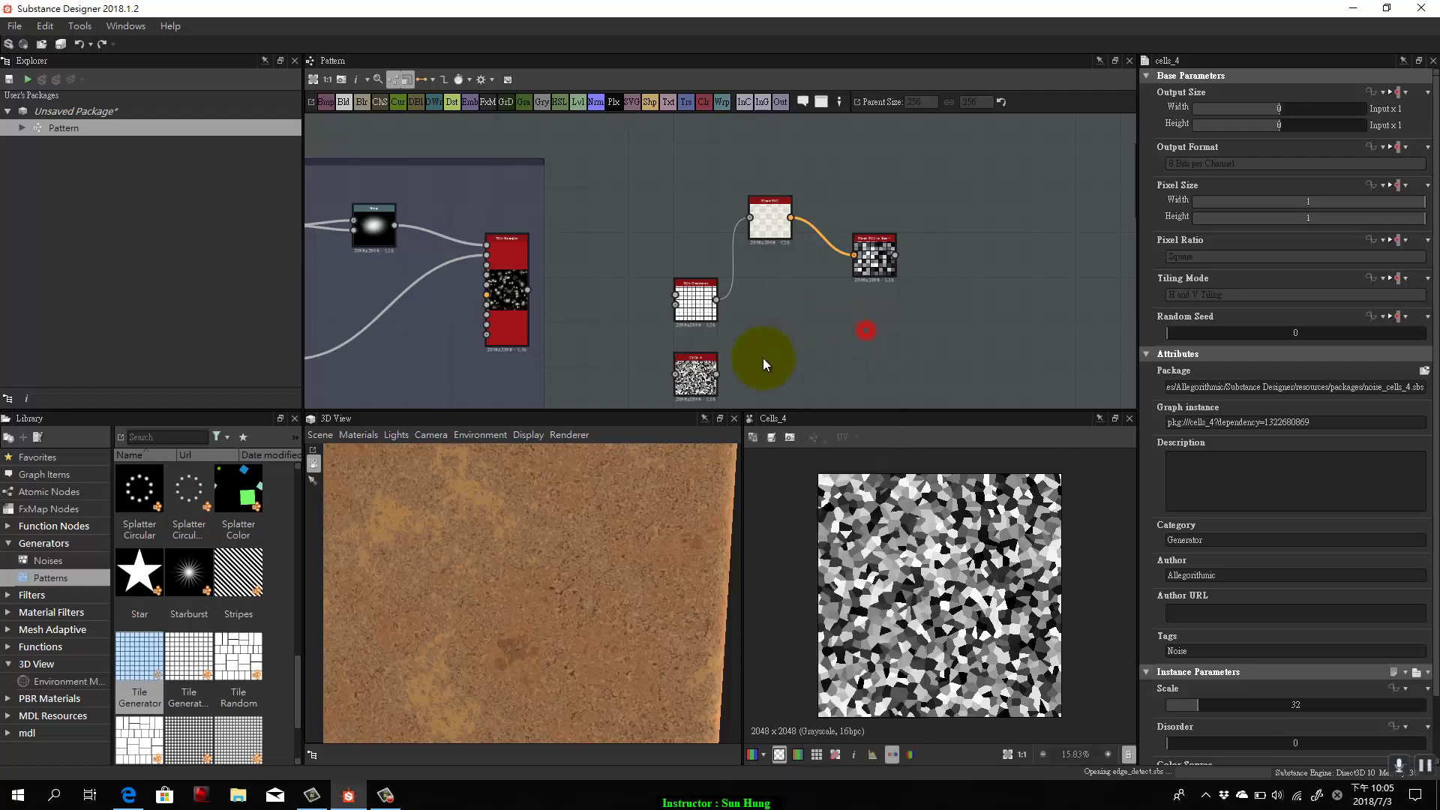
{"action": "left_click_drag", "start_coordinate": [720, 372], "coordinate": [785, 364]}
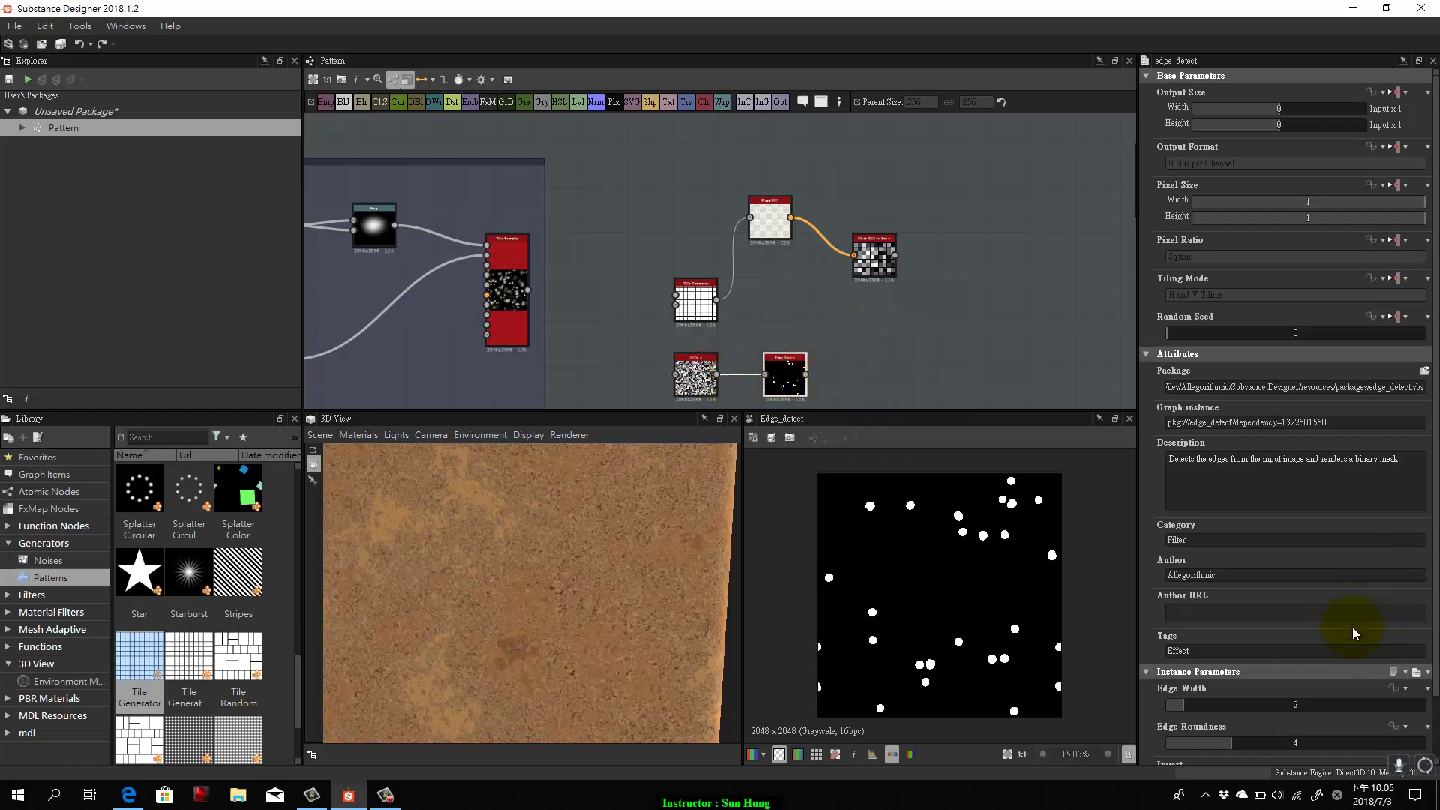
Set the Edge Detect node's Edge Width to 1.
{"action": "scroll", "coordinate": [1350, 623], "scroll_direction": "down", "scroll_amount": 2}
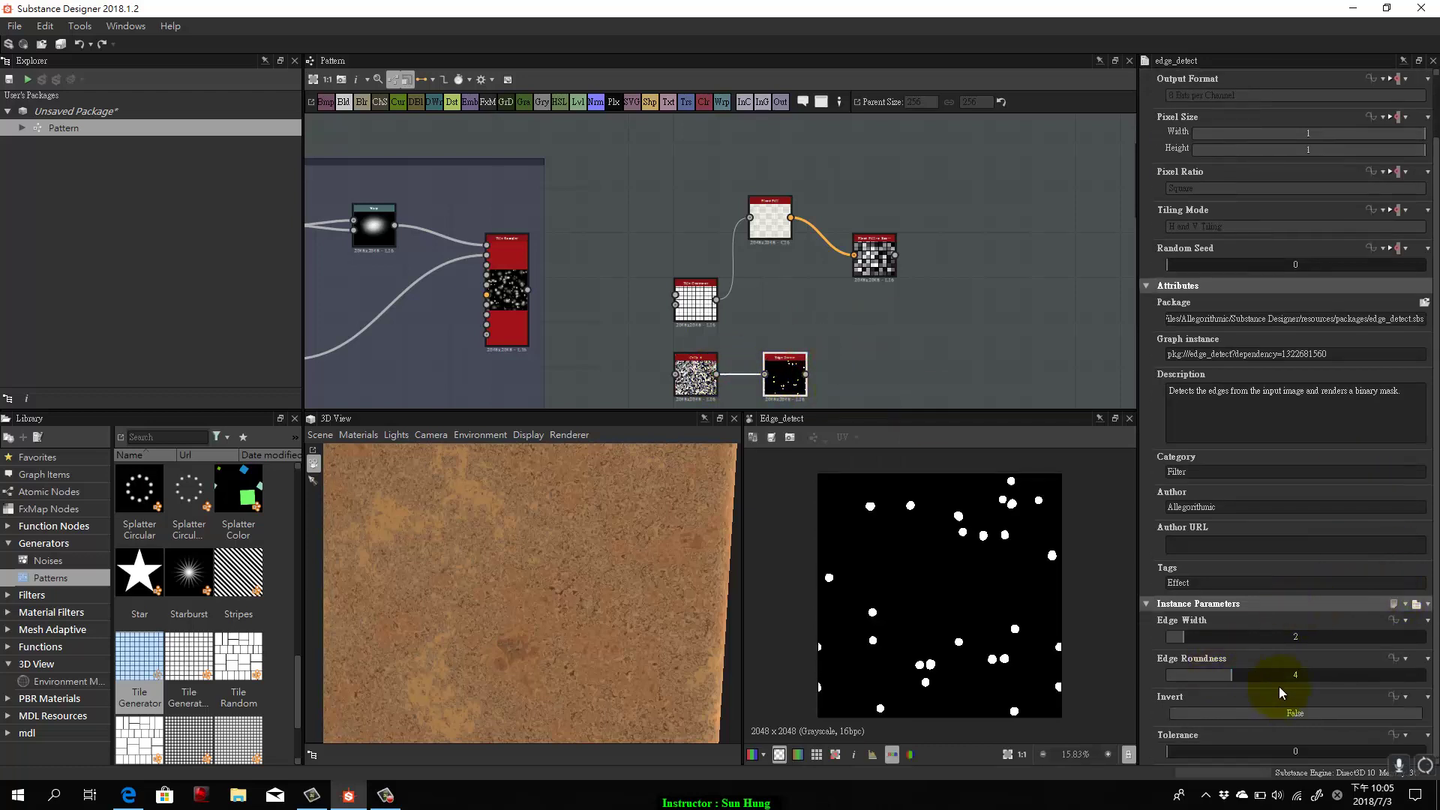
{"action": "left_click", "coordinate": [1173, 636]}
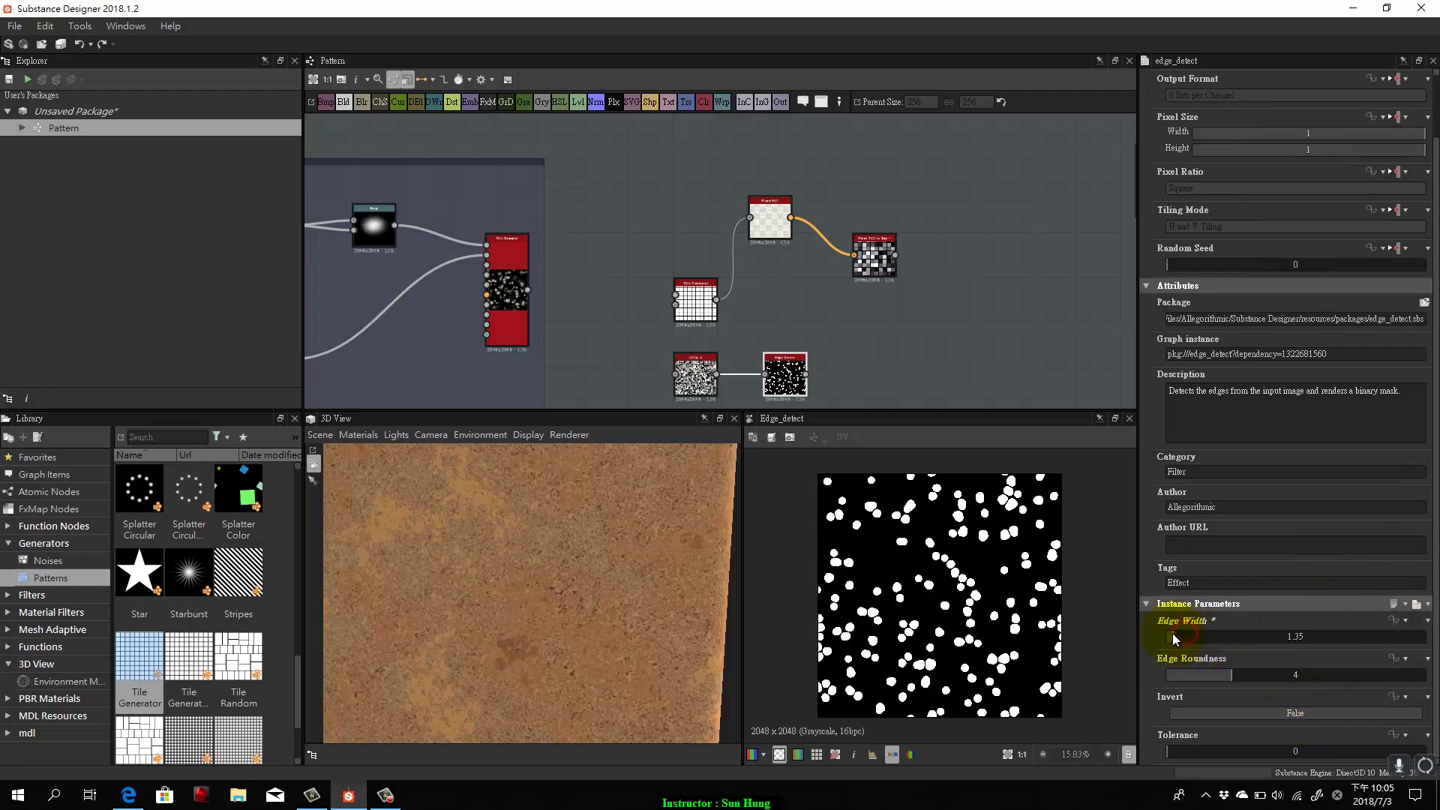
{"action": "left_click_drag", "start_coordinate": [1172, 637], "coordinate": [1164, 636]}
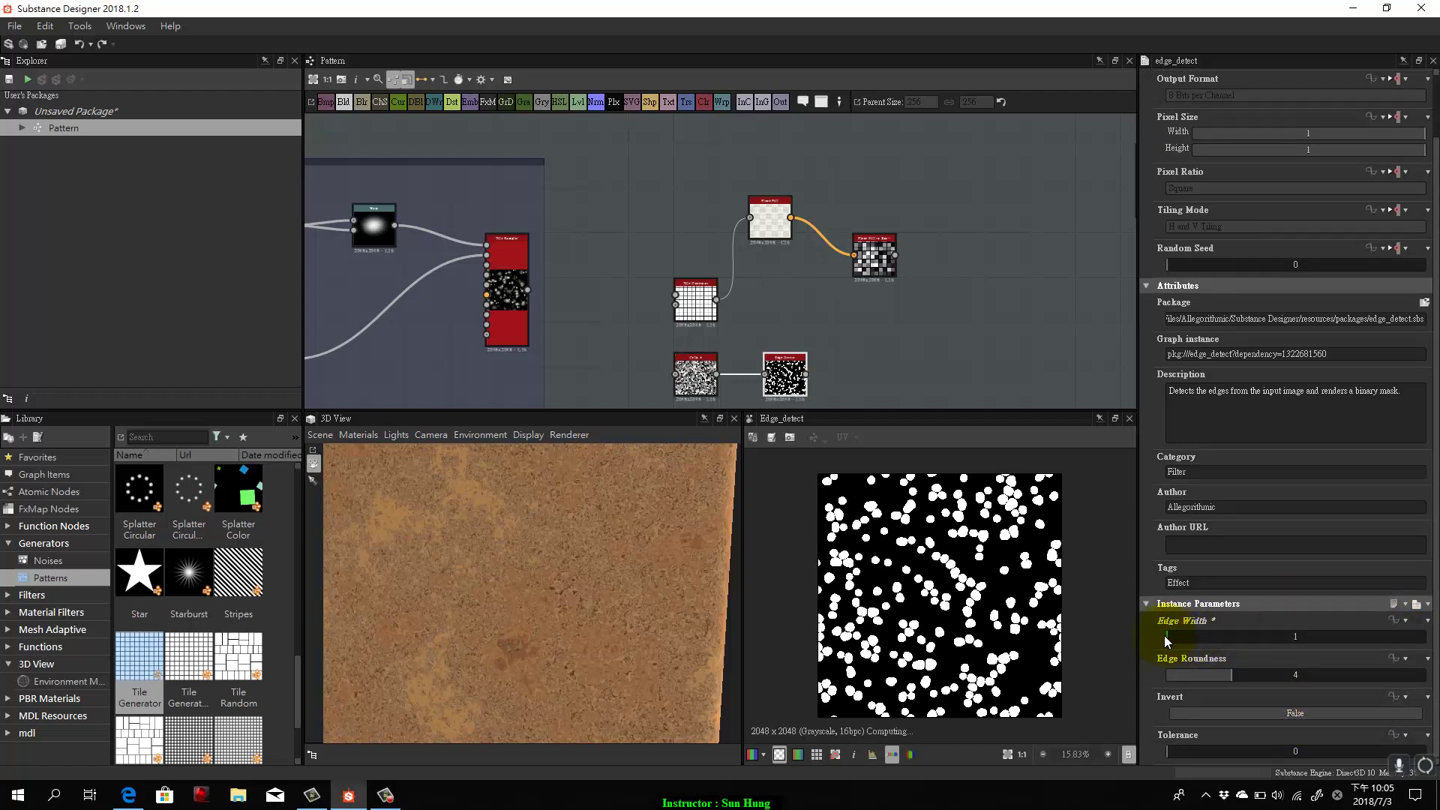
Set the Cells 4 node's Scale to 7.
{"action": "left_click", "coordinate": [695, 373]}
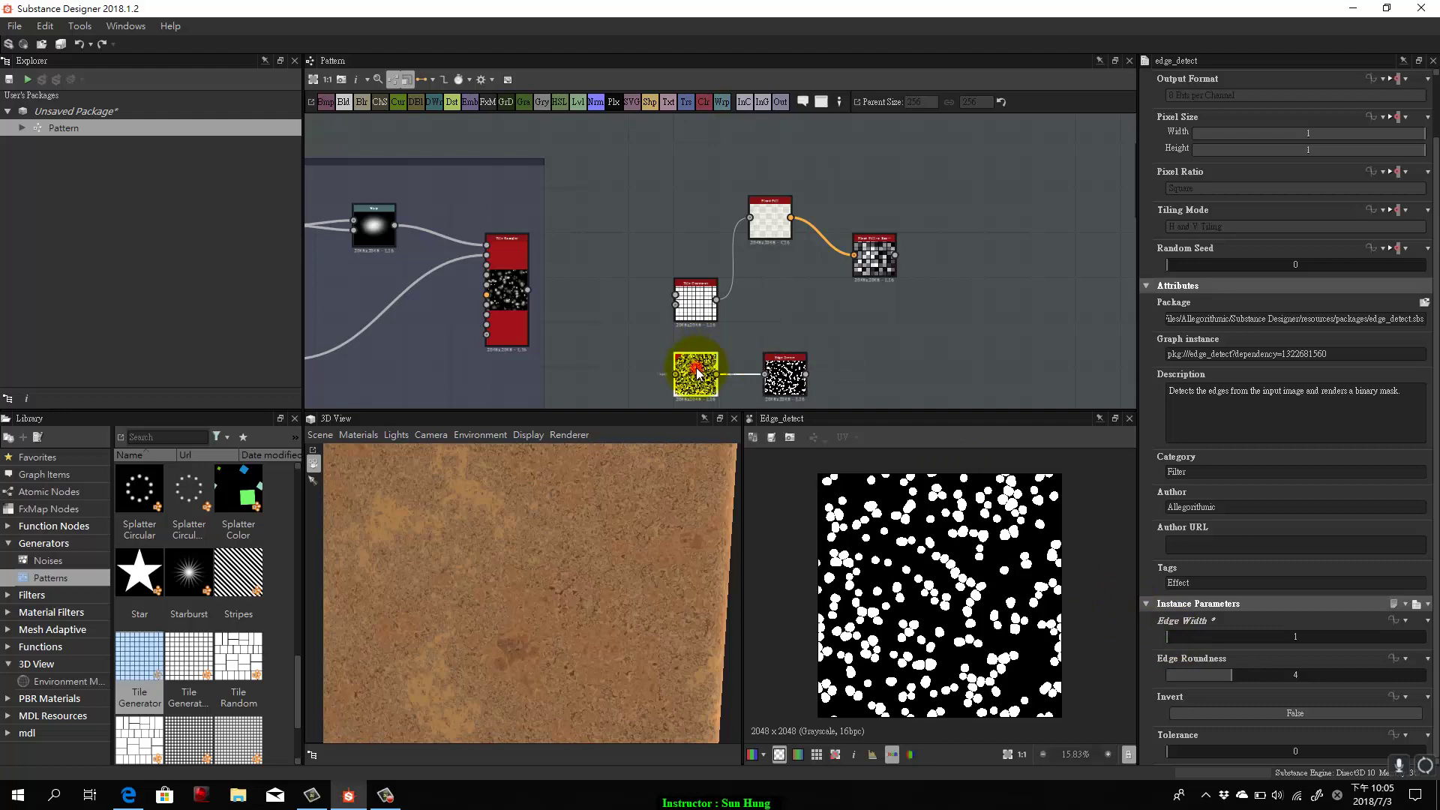
{"action": "scroll", "coordinate": [1364, 628], "scroll_direction": "down", "scroll_amount": 1}
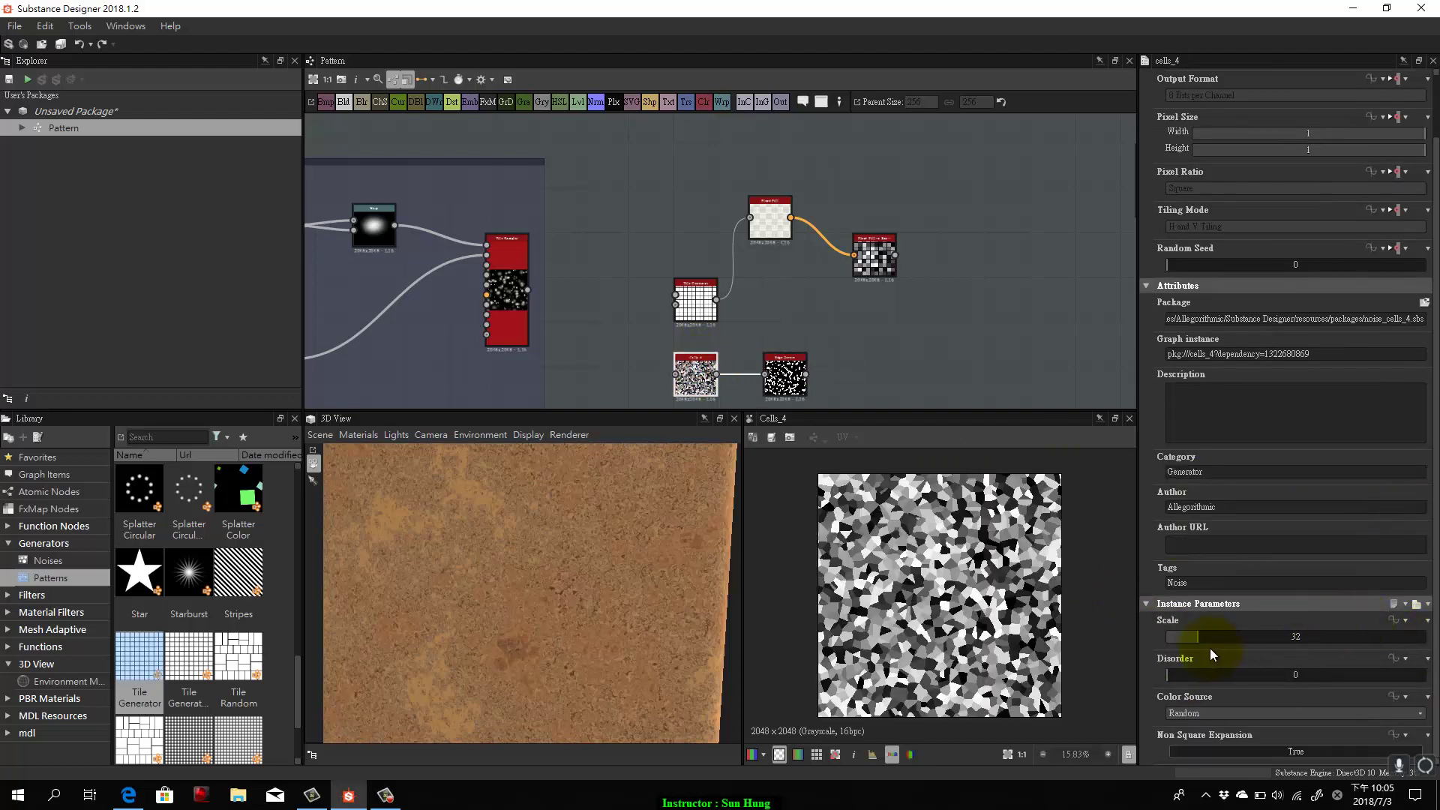
{"action": "mouse_move", "coordinate": [1199, 637]}
{"action": "left_mouse_down"}
{"action": "mouse_move", "coordinate": [1286, 638]}
{"action": "mouse_move", "coordinate": [1138, 643]}
{"action": "mouse_move", "coordinate": [1172, 642]}
{"action": "left_mouse_up"}
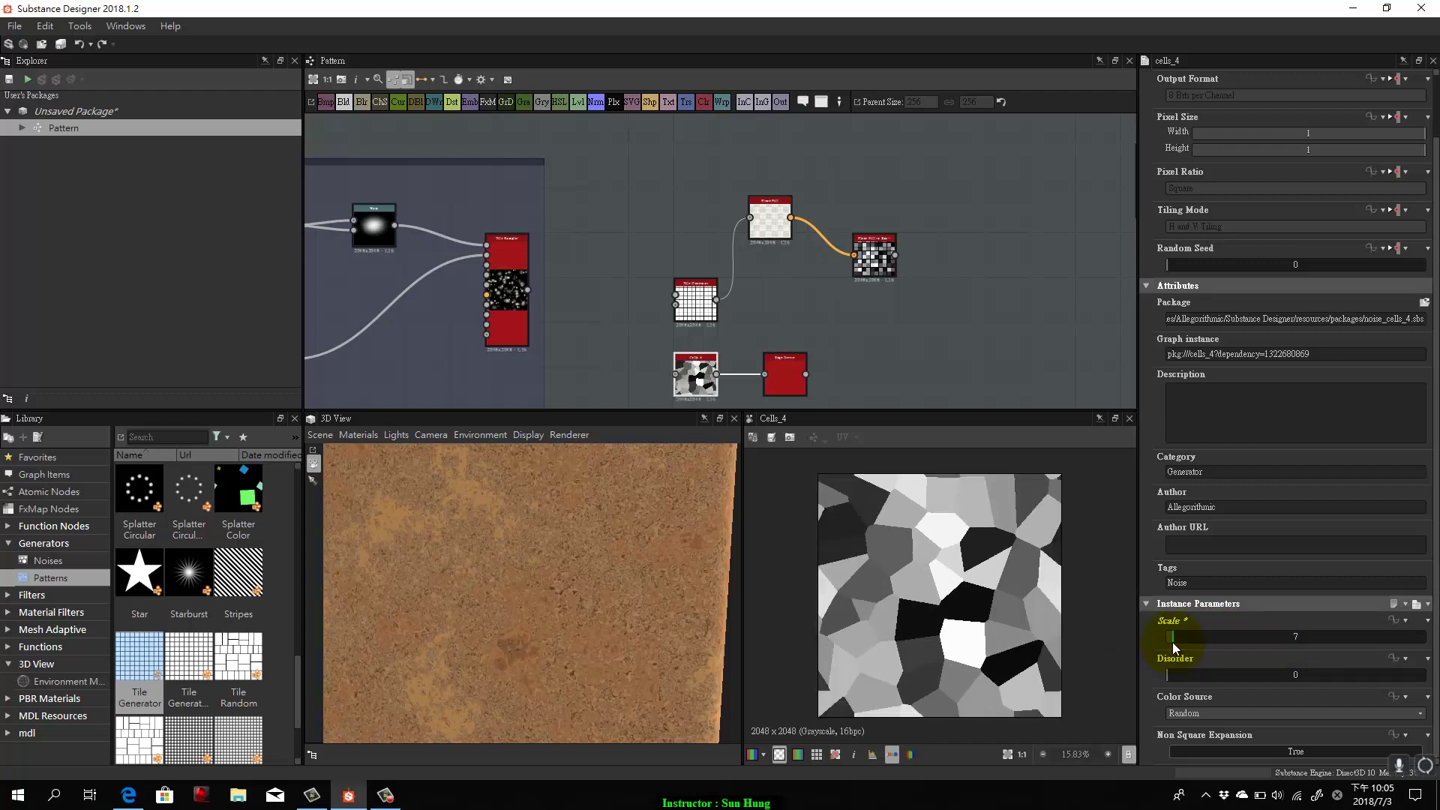
Set the Cells 4 node's Color Source to Pseudo Random (manual seed).
{"action": "left_click", "coordinate": [1306, 711]}
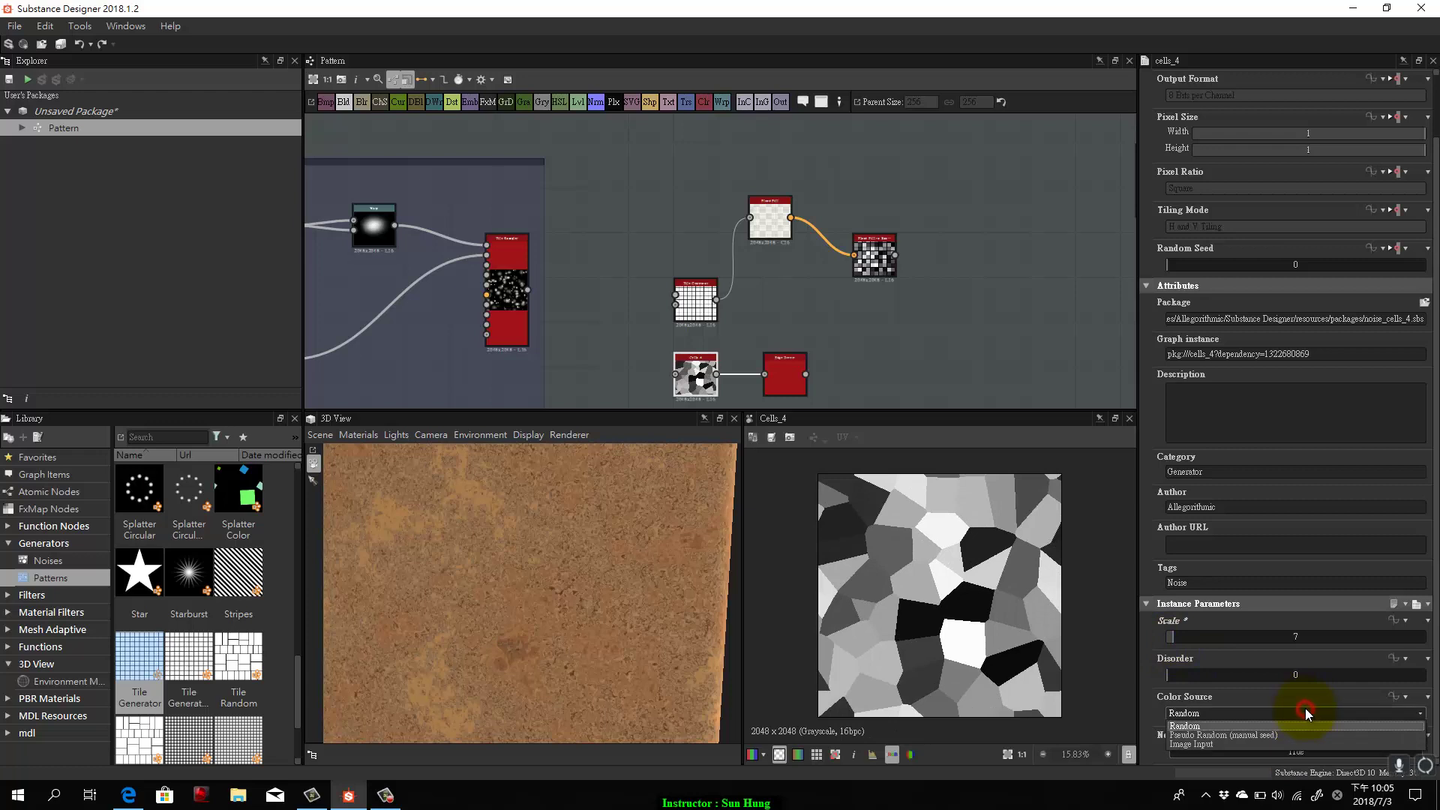
{"action": "left_click", "coordinate": [1261, 736]}
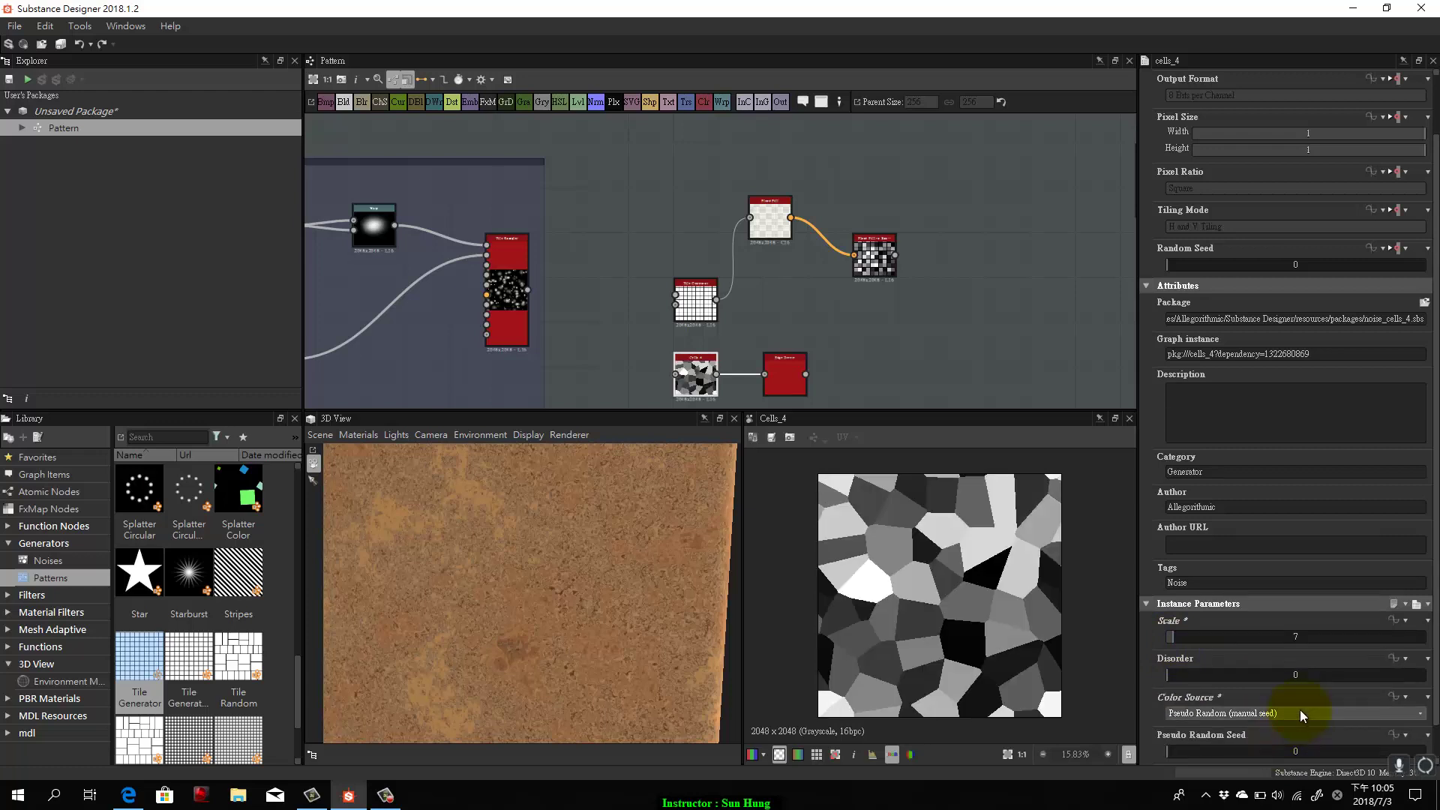
{"action": "left_click", "coordinate": [1299, 711]}
{"action": "left_click", "coordinate": [1281, 719]}
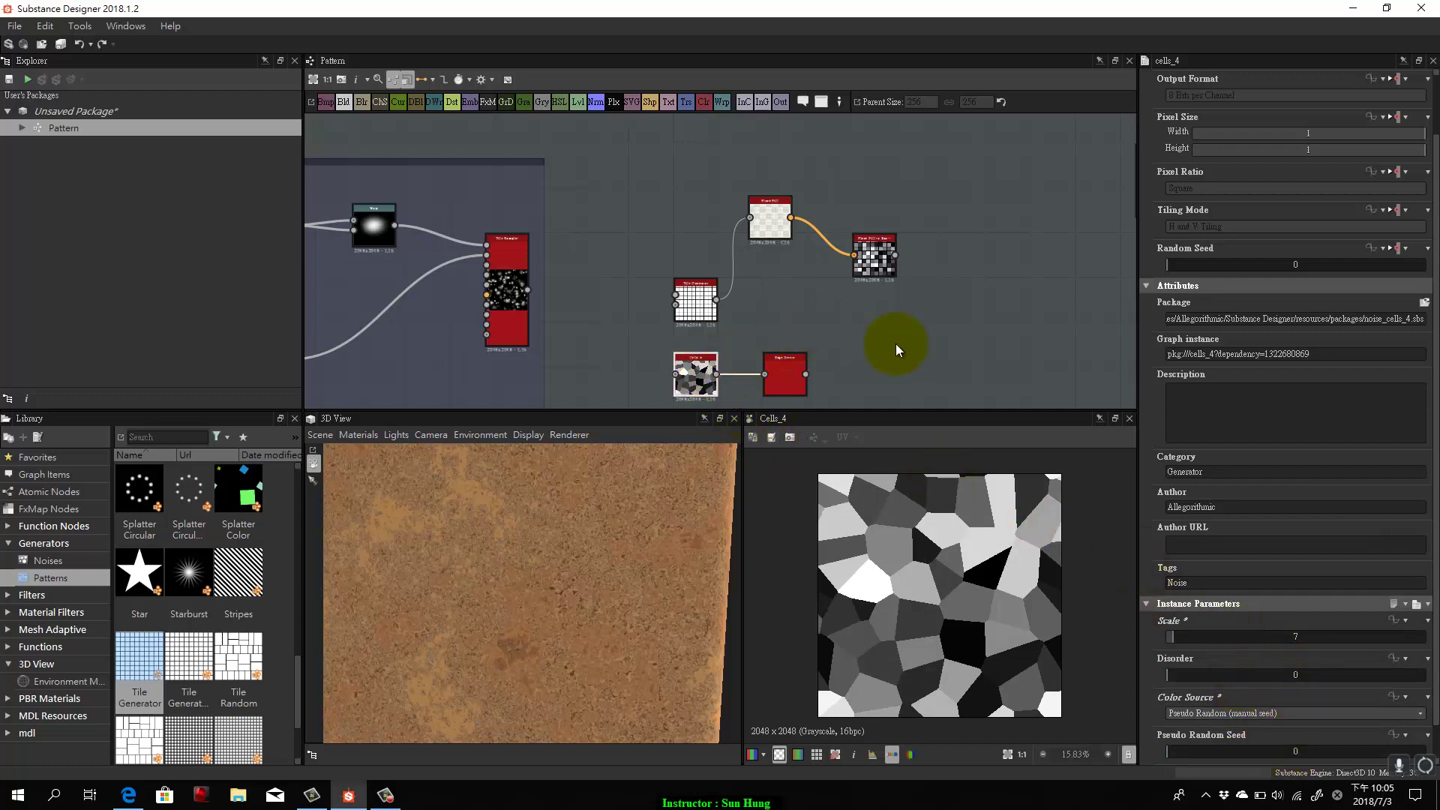
Set the Edge Detect node's Edge Width to 2.22 and its Edge Roundness to 0.
{"action": "double_click", "coordinate": [795, 386]}
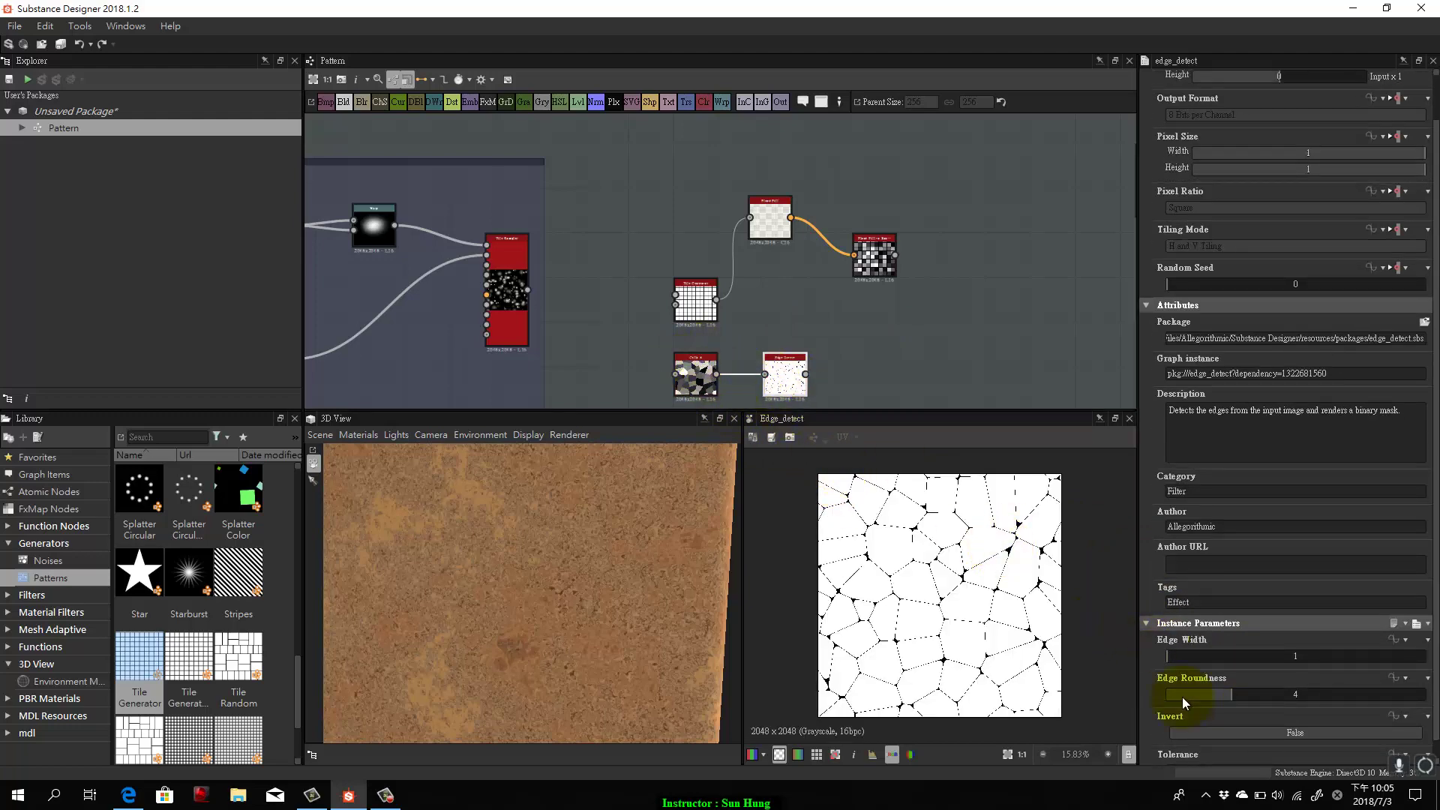
{"action": "scroll", "coordinate": [923, 627], "scroll_direction": "up", "scroll_amount": 5}
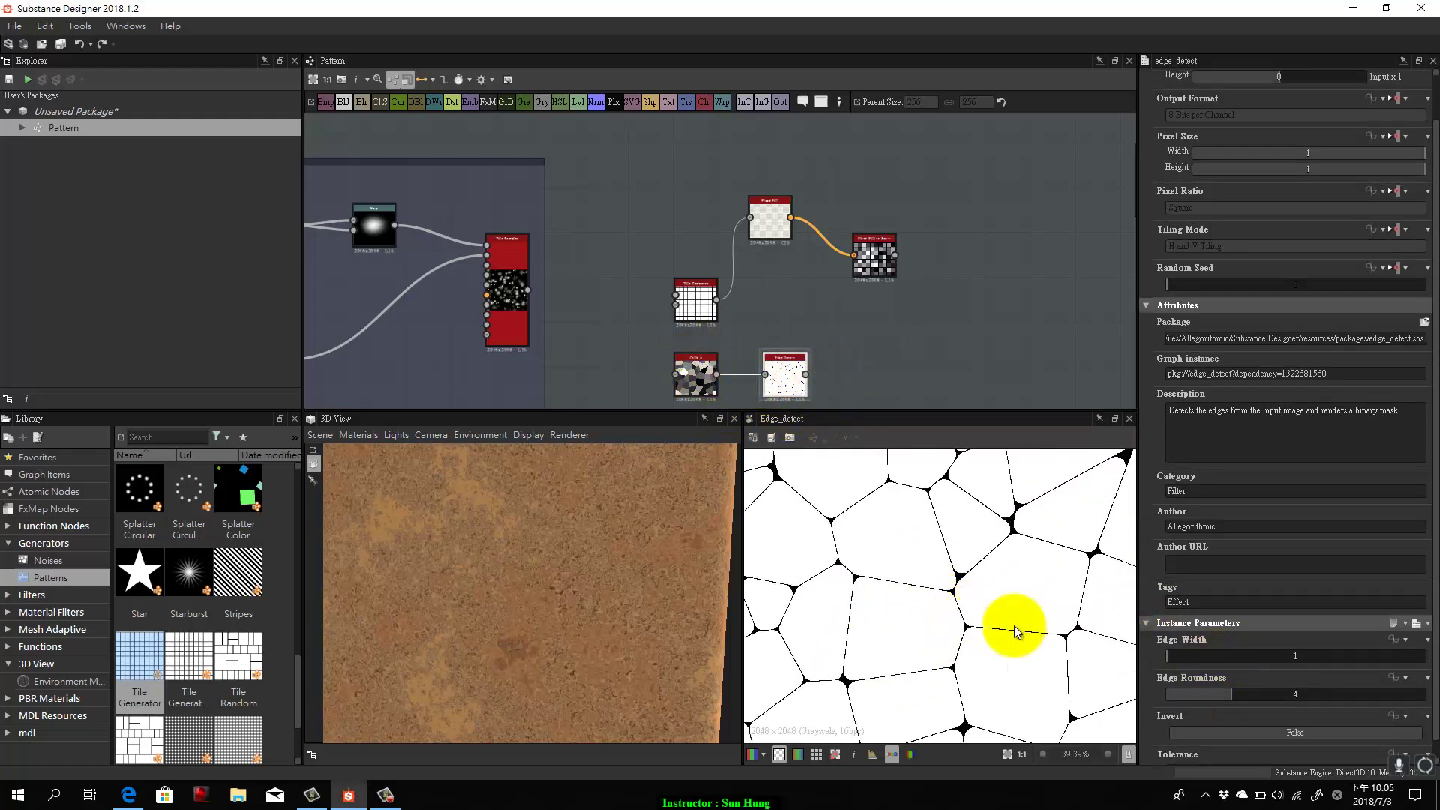
{"action": "left_click_drag", "start_coordinate": [1167, 655], "coordinate": [1178, 650]}
{"action": "left_click_drag", "start_coordinate": [1227, 695], "coordinate": [1187, 657]}
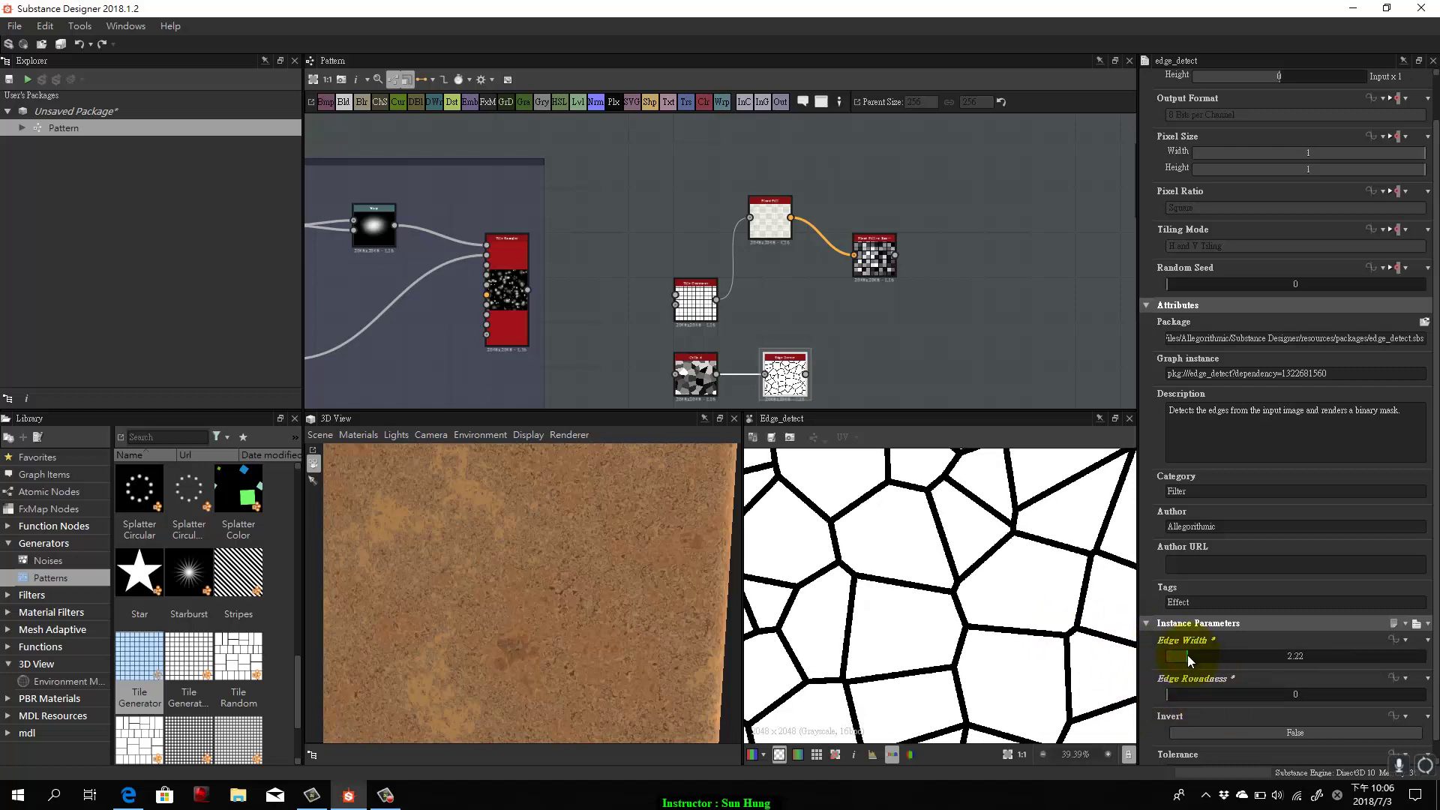
Preview the Tile Generator node and set its Pattern to Paraboloid.
{"action": "double_click", "coordinate": [697, 303]}
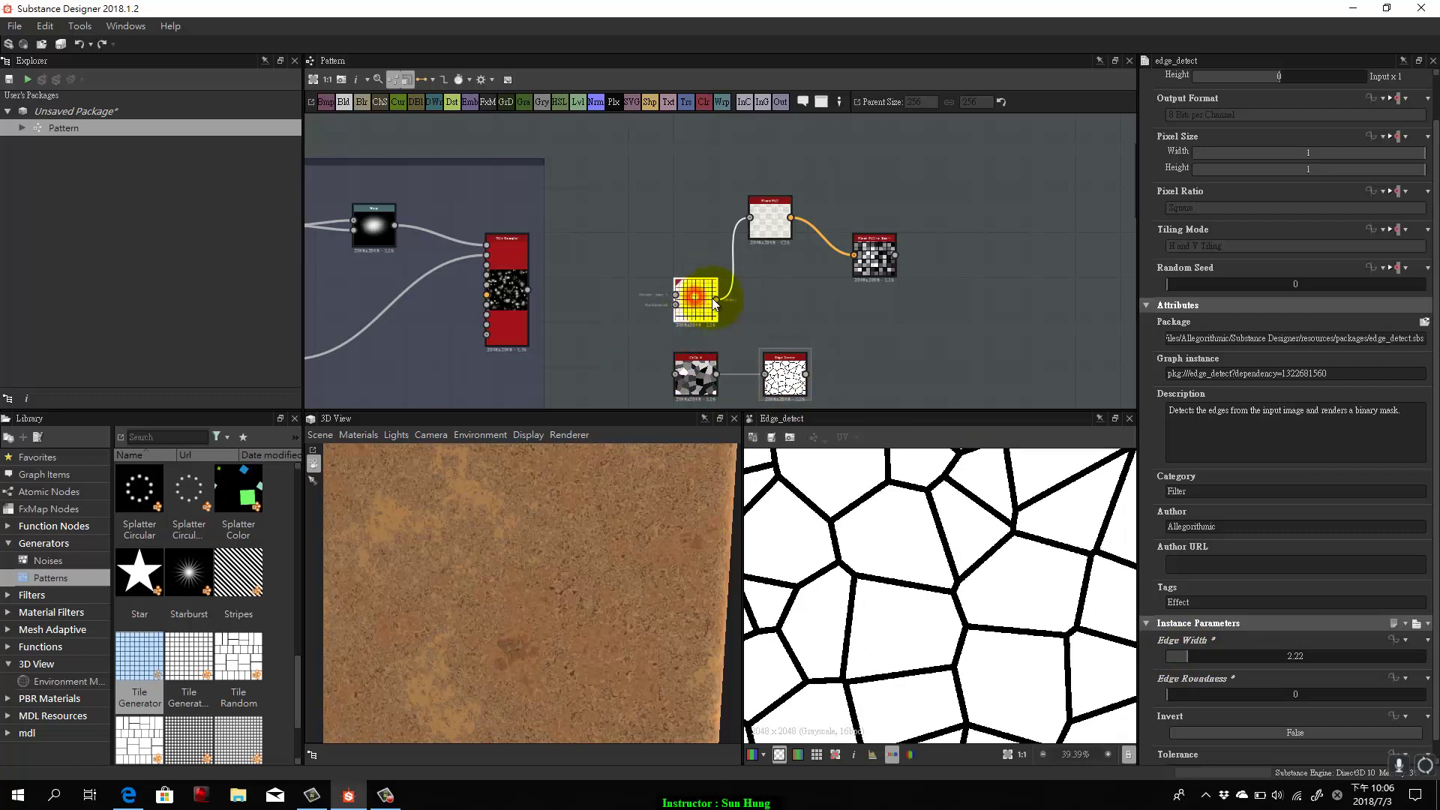
{"action": "scroll", "coordinate": [1325, 586], "scroll_direction": "down", "scroll_amount": 2}
{"action": "scroll", "coordinate": [1302, 585], "scroll_direction": "down", "scroll_amount": 1}
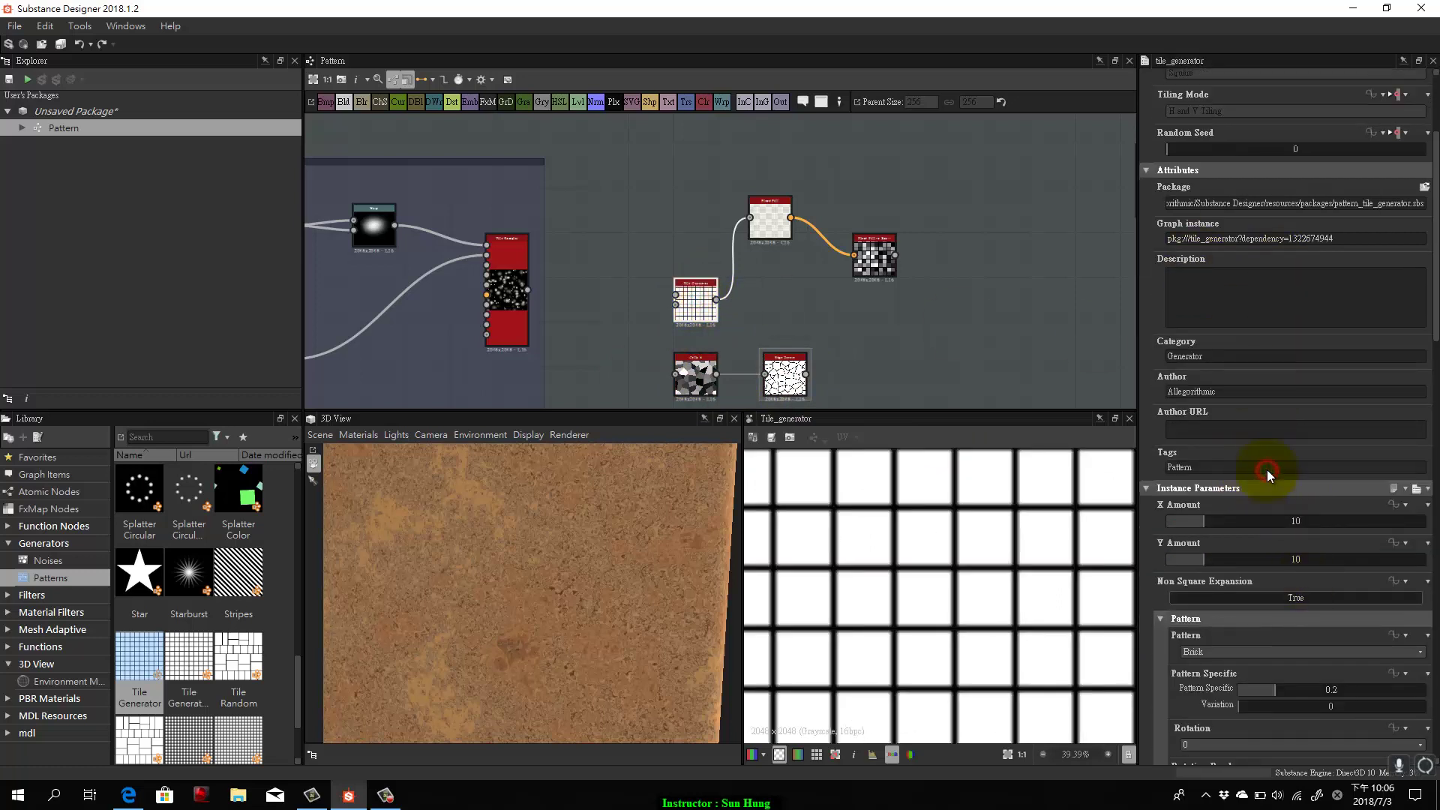
{"action": "scroll", "coordinate": [1276, 597], "scroll_direction": "down", "scroll_amount": 3}
{"action": "left_click", "coordinate": [1287, 510]}
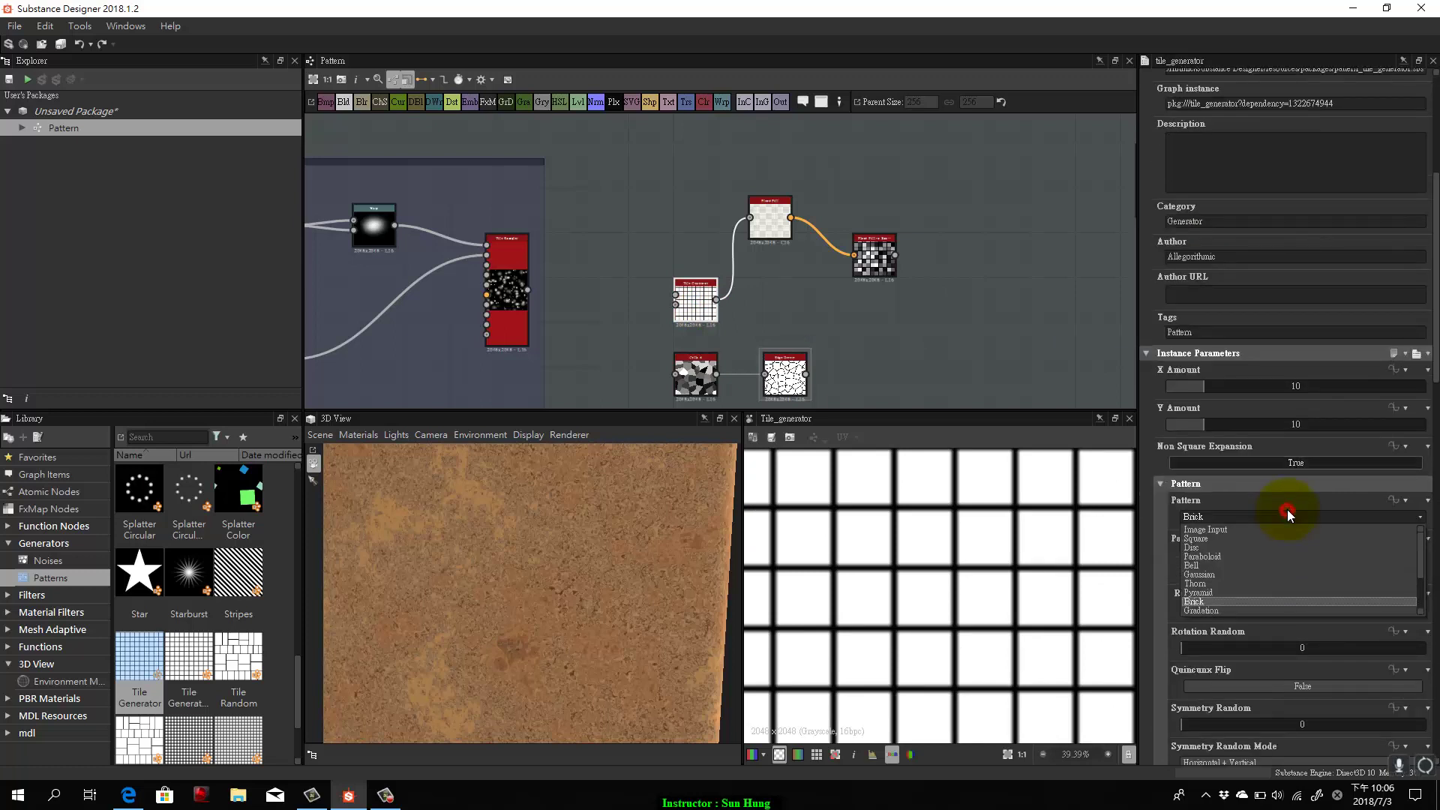
{"action": "left_click", "coordinate": [1225, 557]}
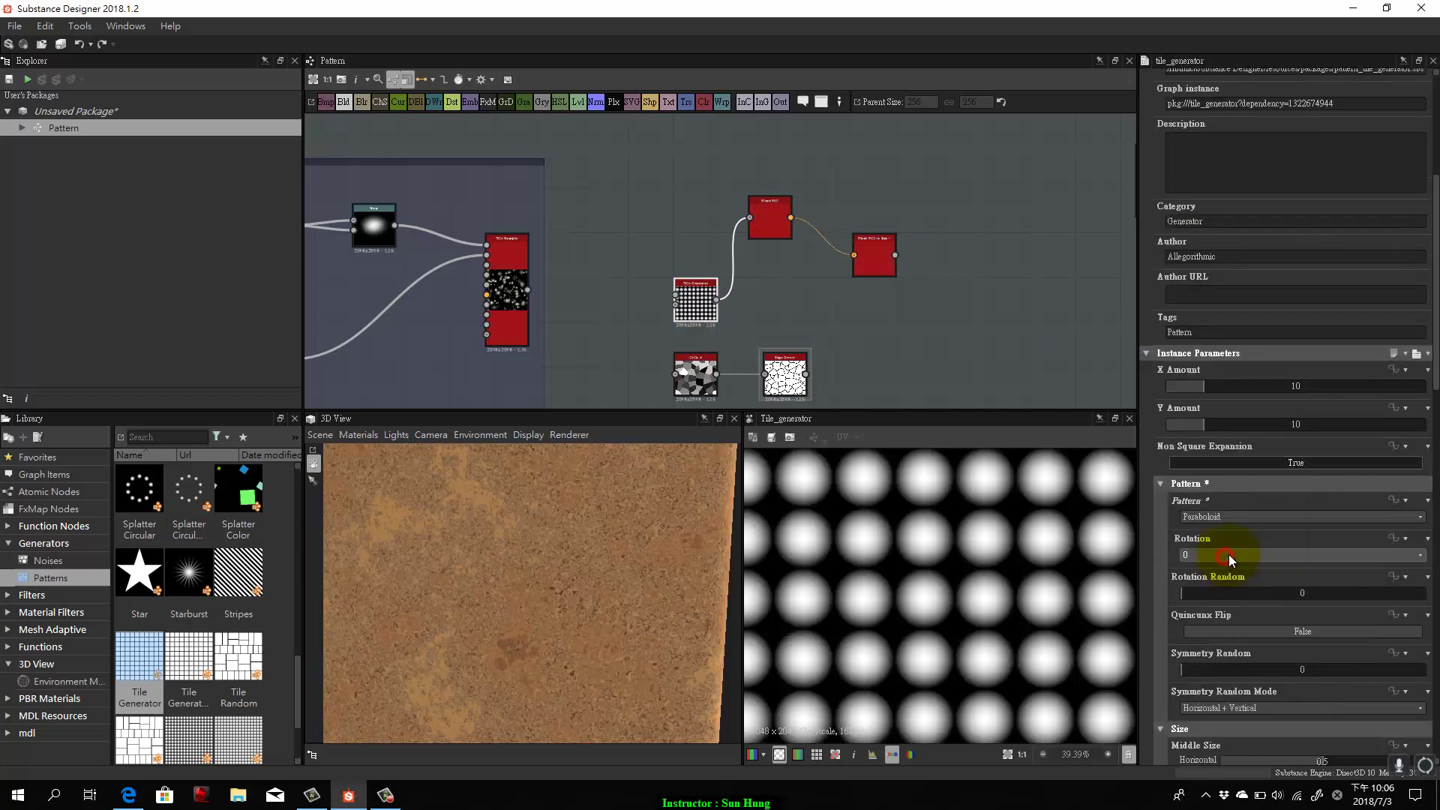
Set the Tile Generator's Pattern to Gaussian and preview the Flood Fill to Random Grayscale output.
{"action": "left_click", "coordinate": [1283, 519]}
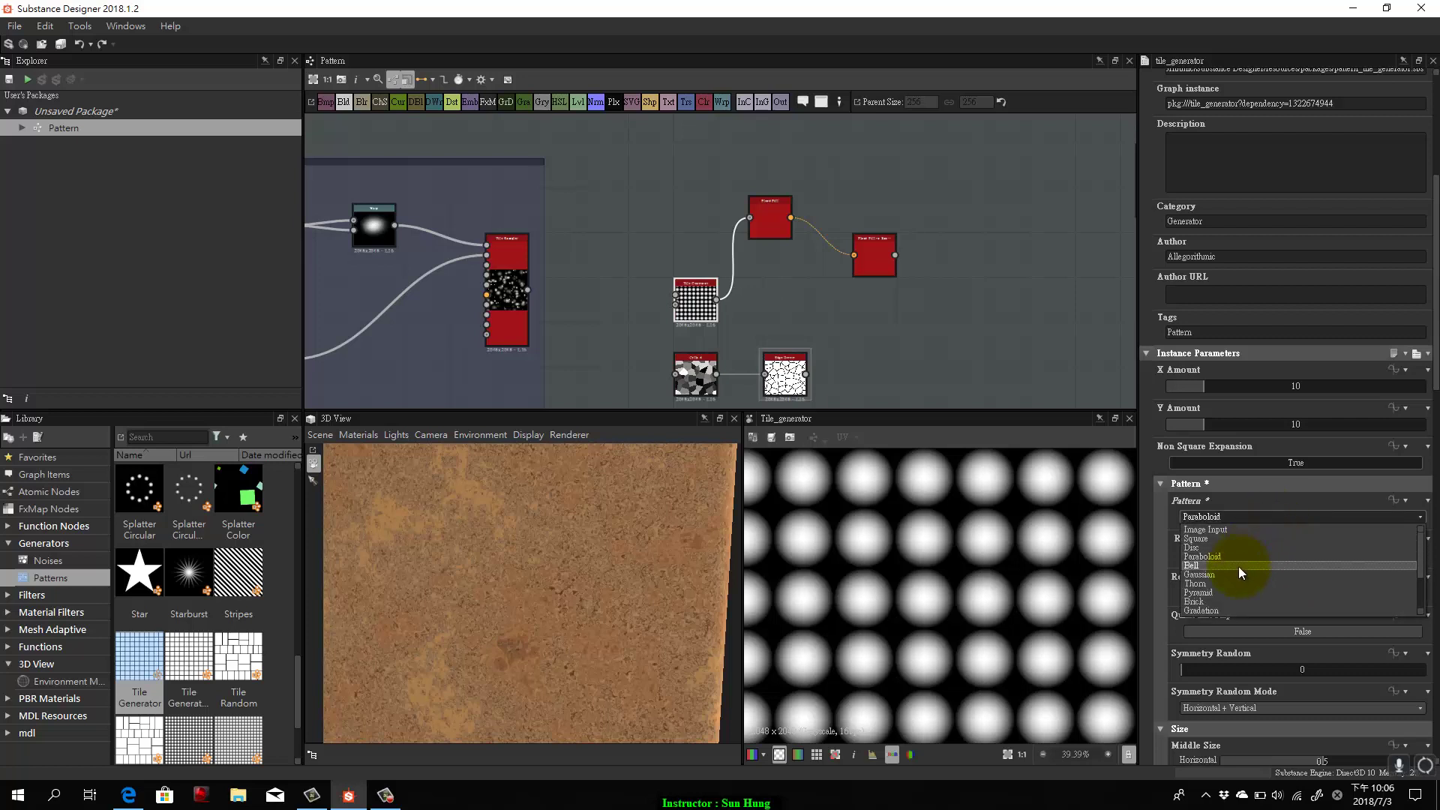
{"action": "left_click", "coordinate": [1244, 575]}
{"action": "left_click", "coordinate": [1273, 509]}
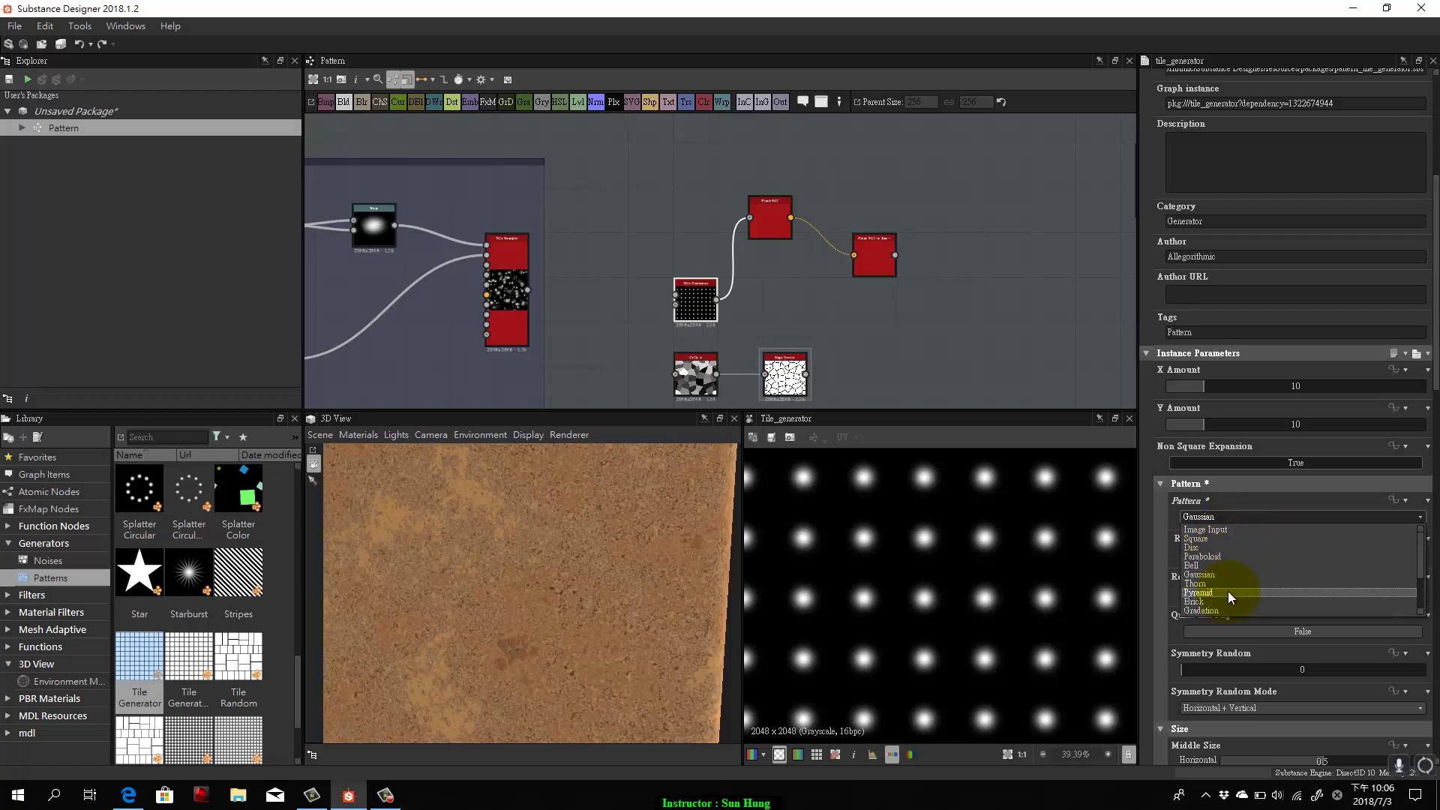
{"action": "left_click_drag", "start_coordinate": [647, 318], "coordinate": [740, 338]}
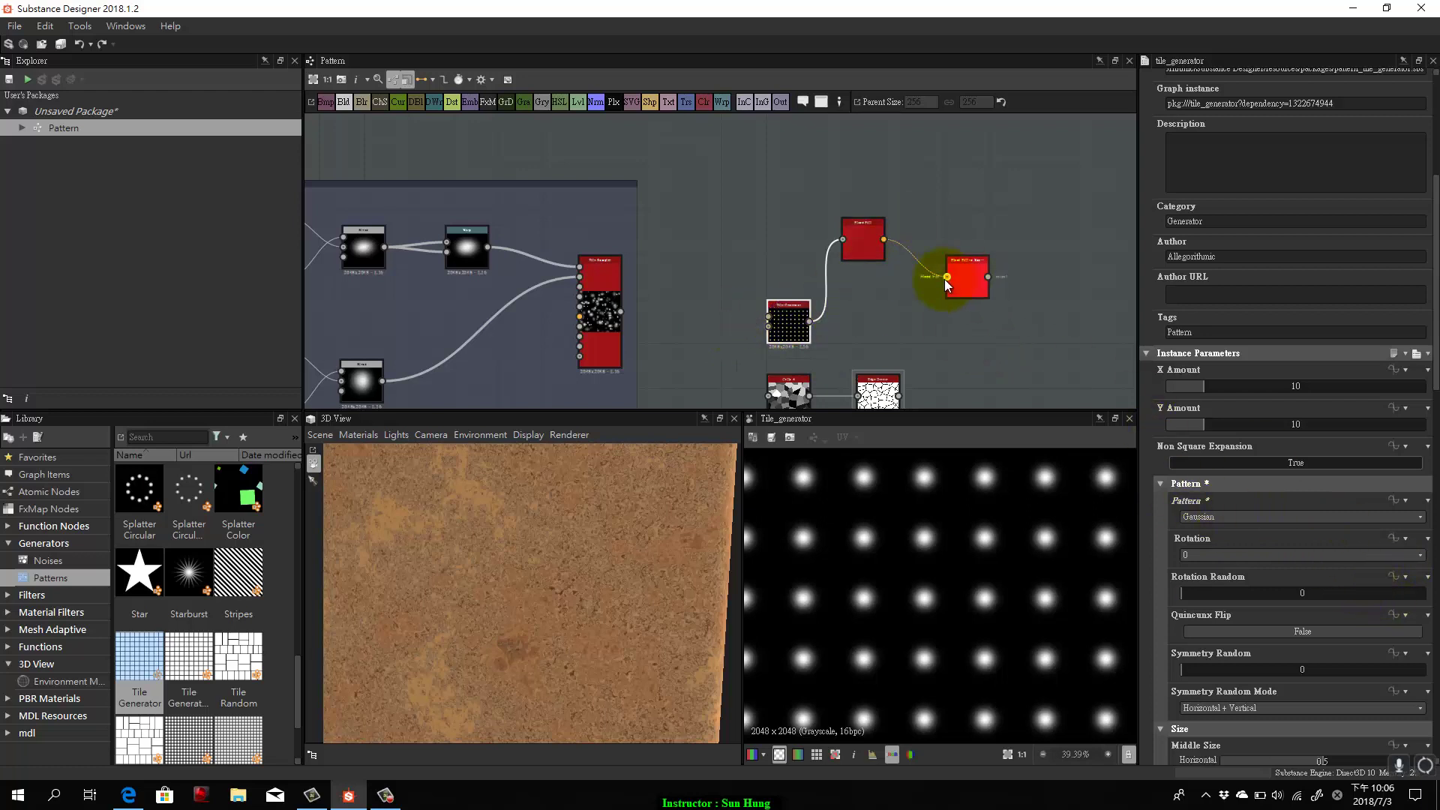
{"action": "double_click", "coordinate": [966, 283]}
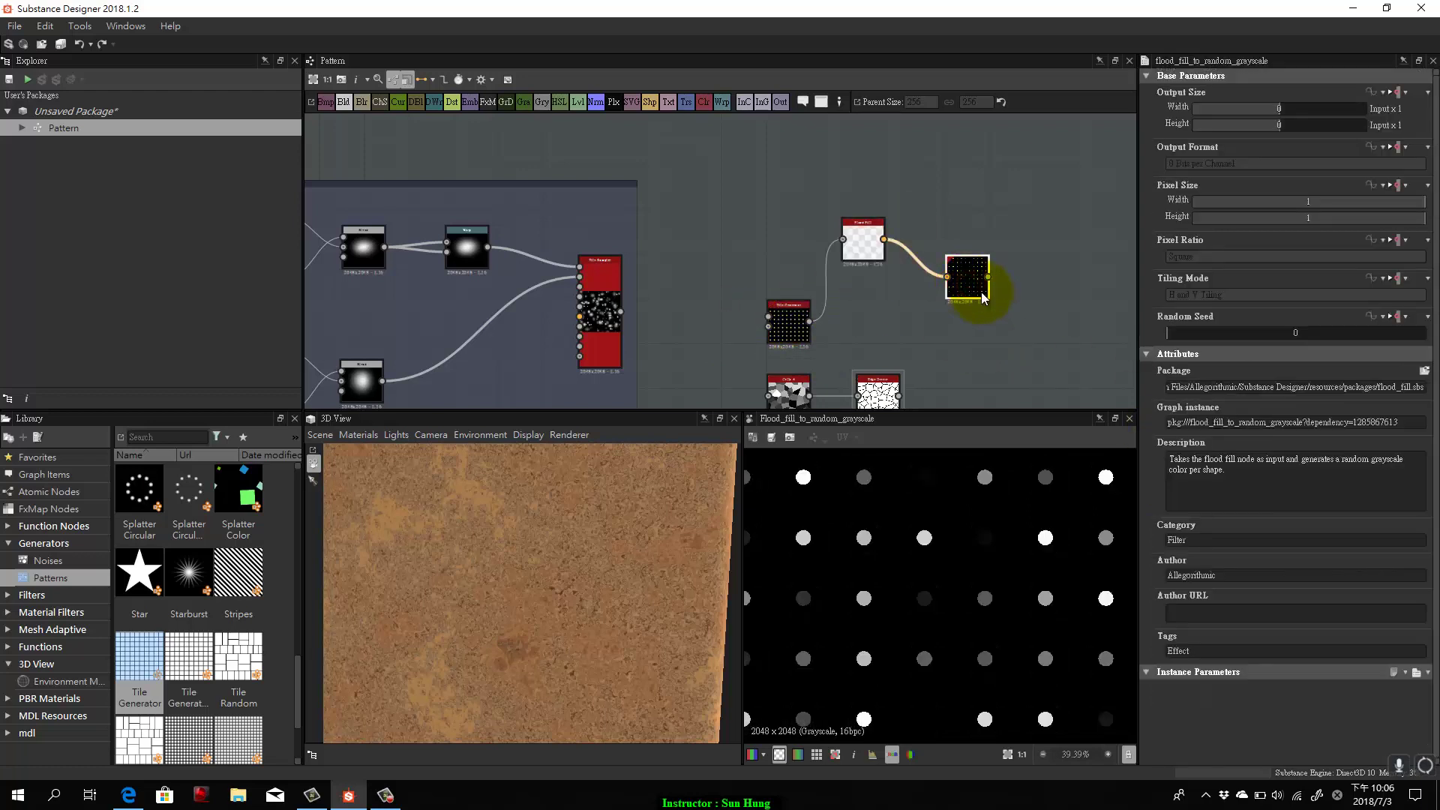
{"action": "left_click", "coordinate": [782, 321]}
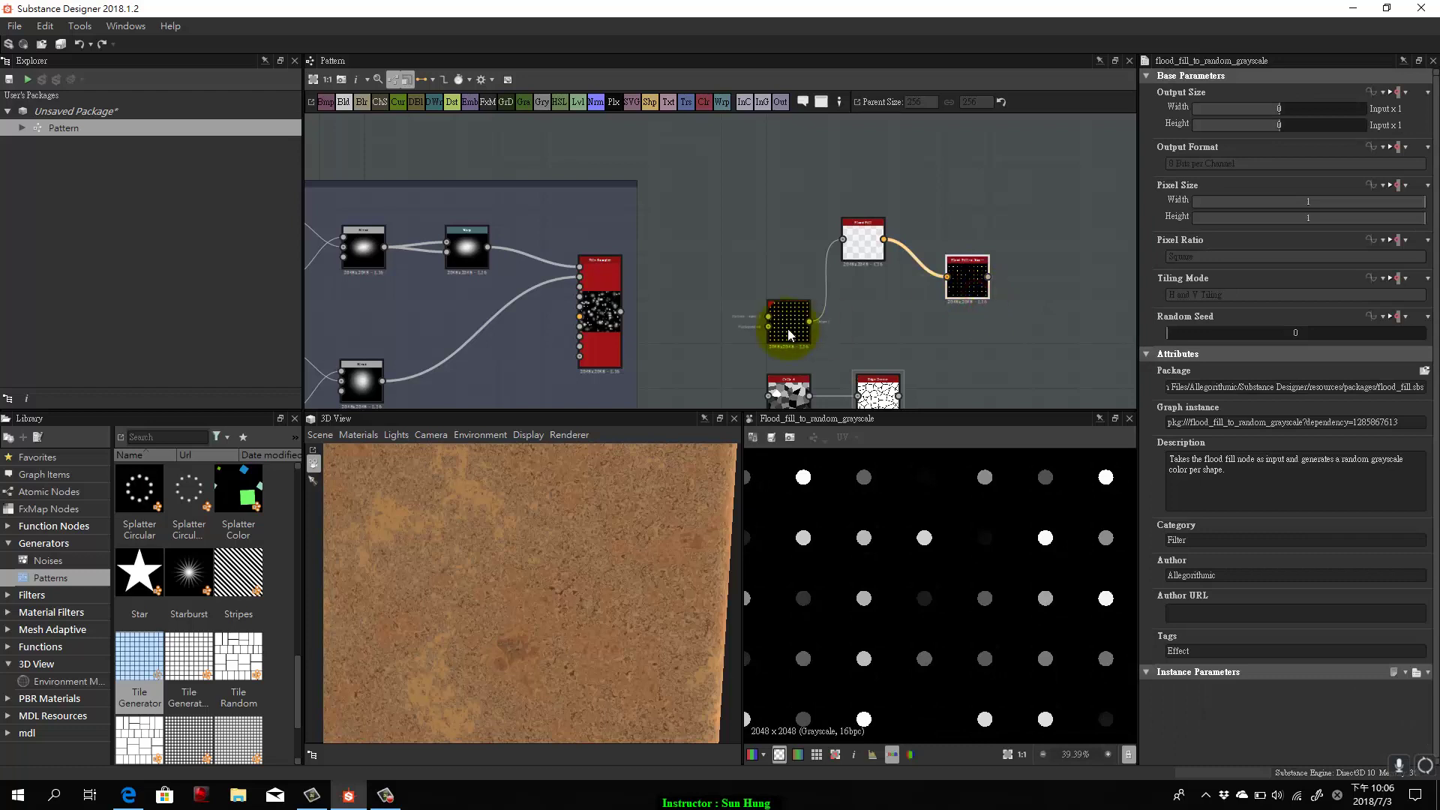
{"action": "right_click", "coordinate": [685, 210]}
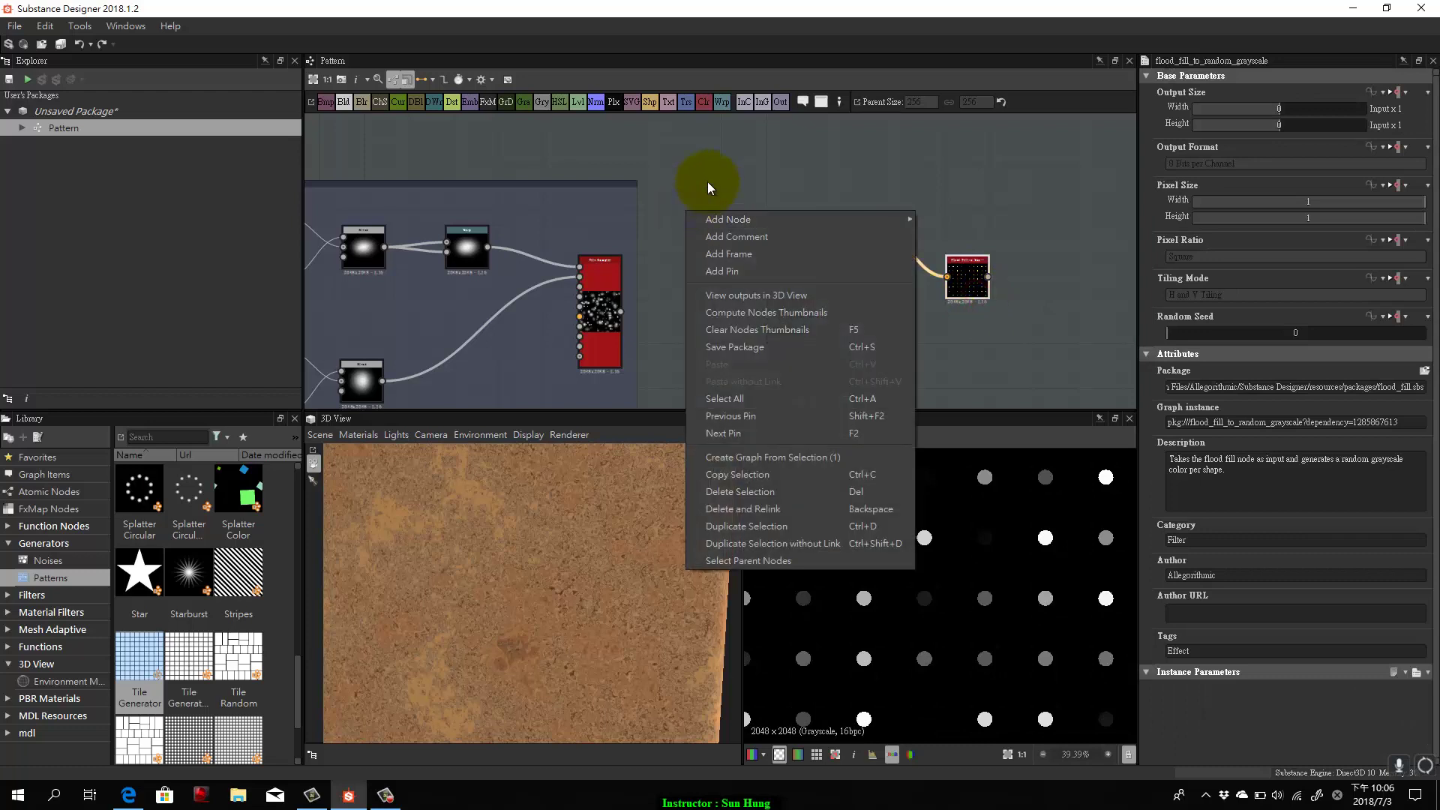
{"action": "left_click", "coordinate": [692, 200]}
{"action": "key", "text": "space"}
{"action": "type", "text": "s"}
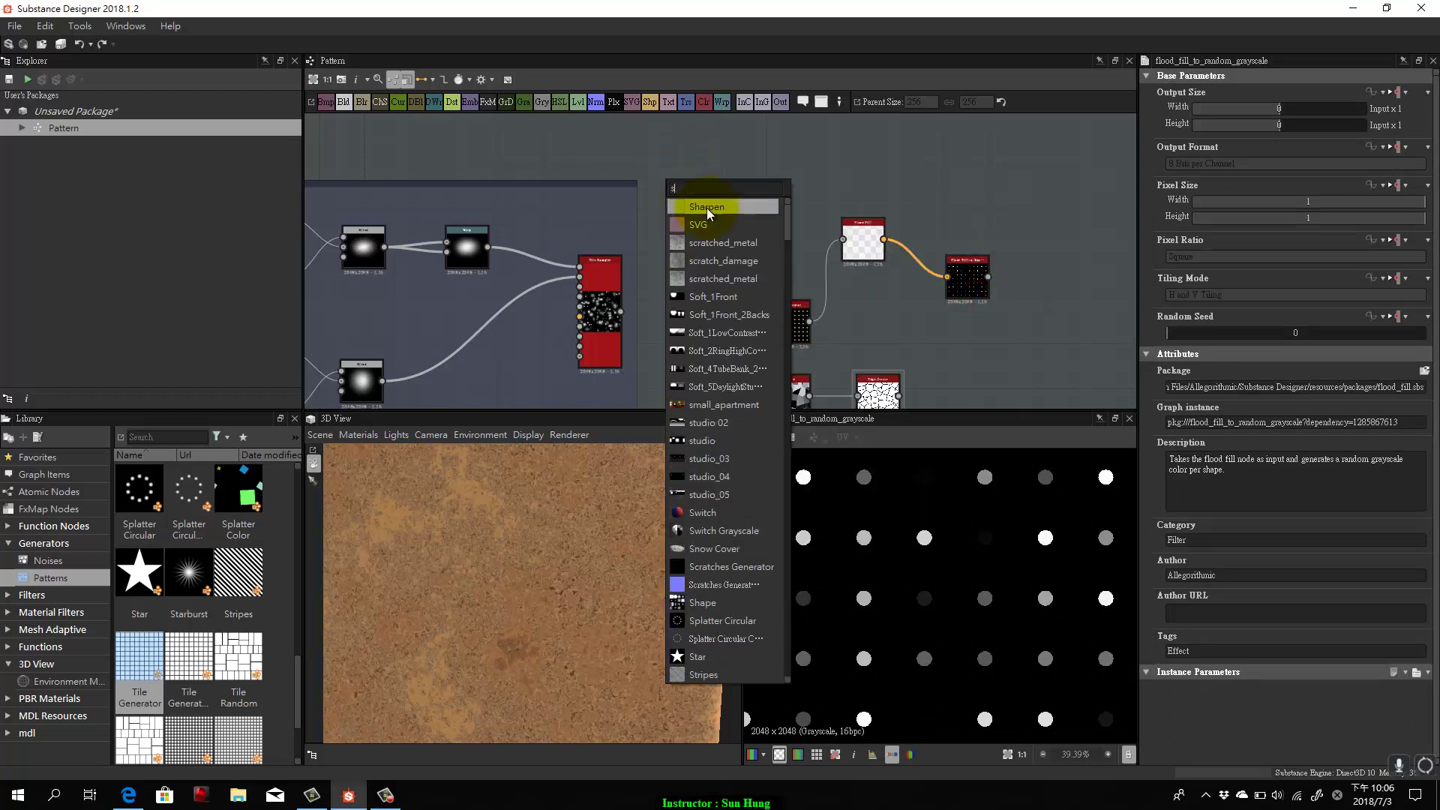
{"action": "left_click", "coordinate": [709, 213]}
{"action": "left_click_drag", "start_coordinate": [677, 170], "coordinate": [768, 316]}
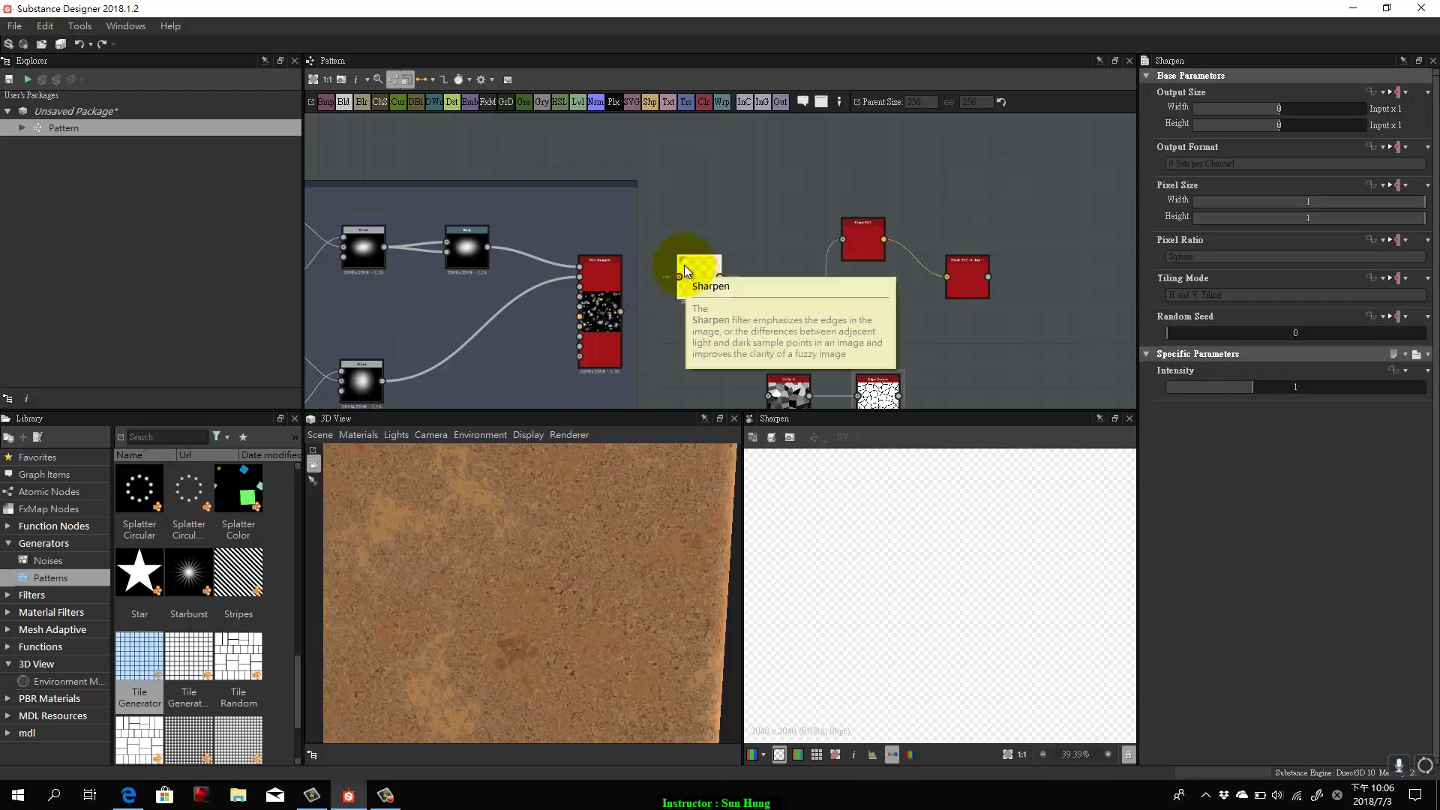
{"action": "left_click_drag", "start_coordinate": [680, 180], "coordinate": [692, 294]}
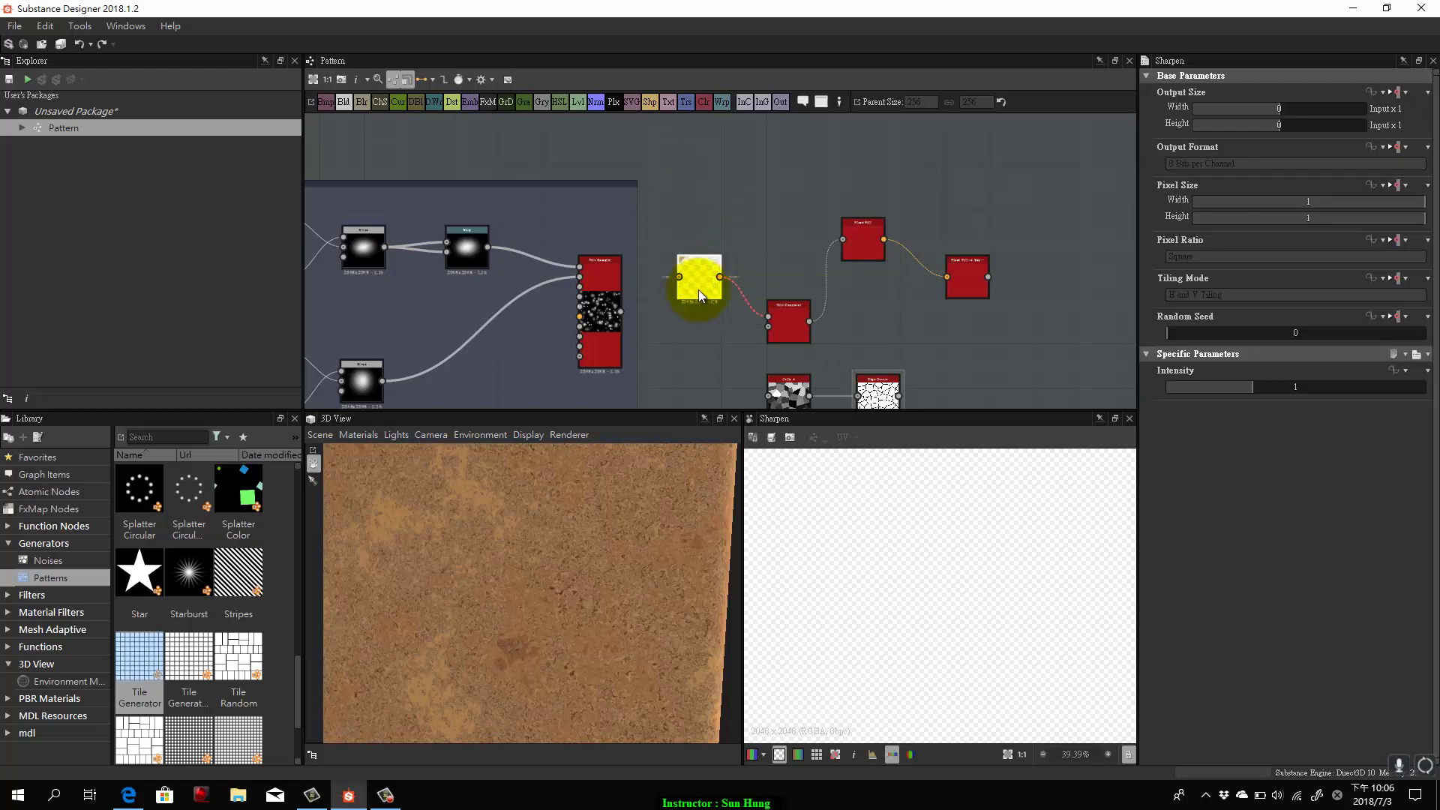
{"action": "key", "text": "Delete"}
Add a Shape node beside the Tile Generator and connect its output to the Tile Generator's first pattern input.
{"action": "key", "text": "space"}
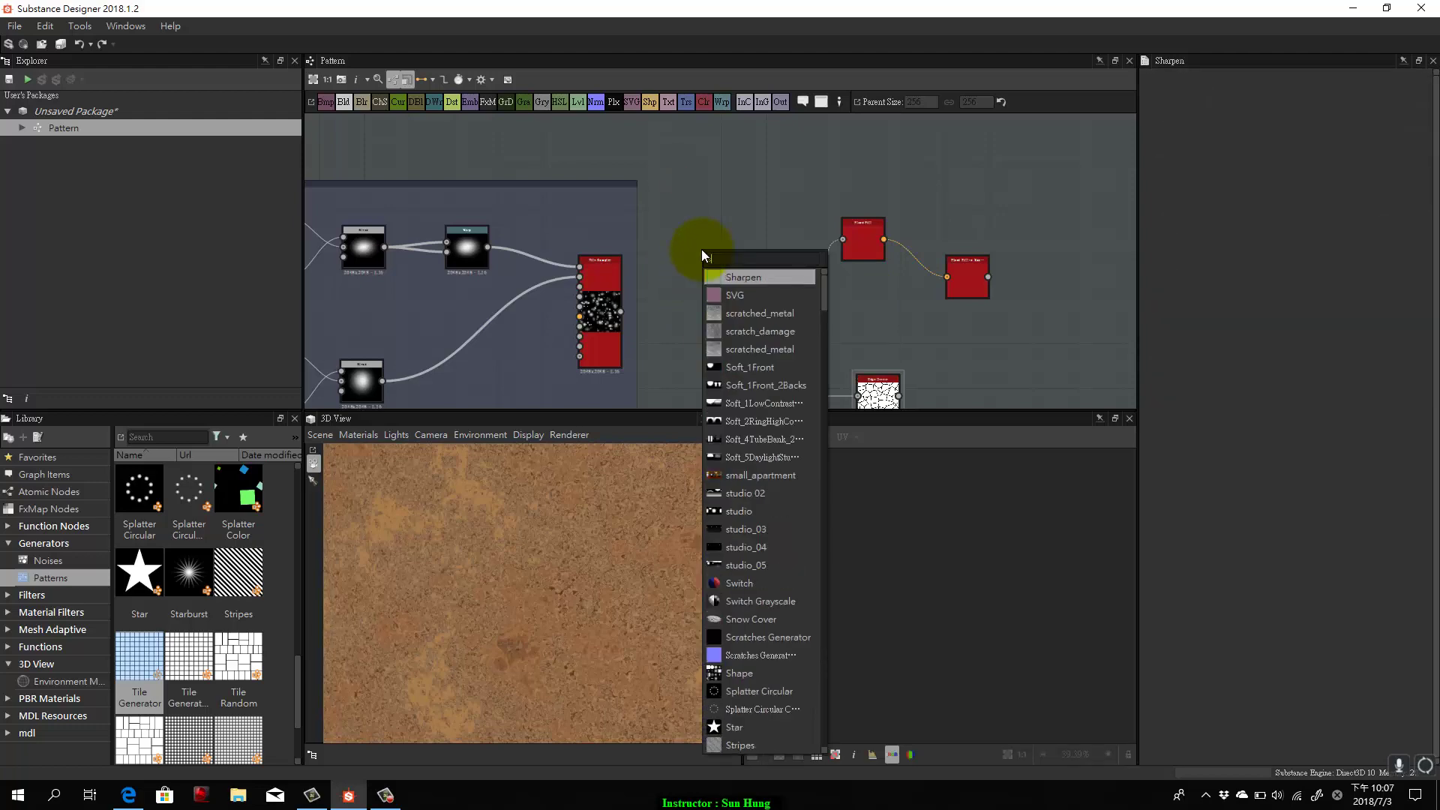
{"action": "type", "text": "shape"}
{"action": "left_click", "coordinate": [753, 296]}
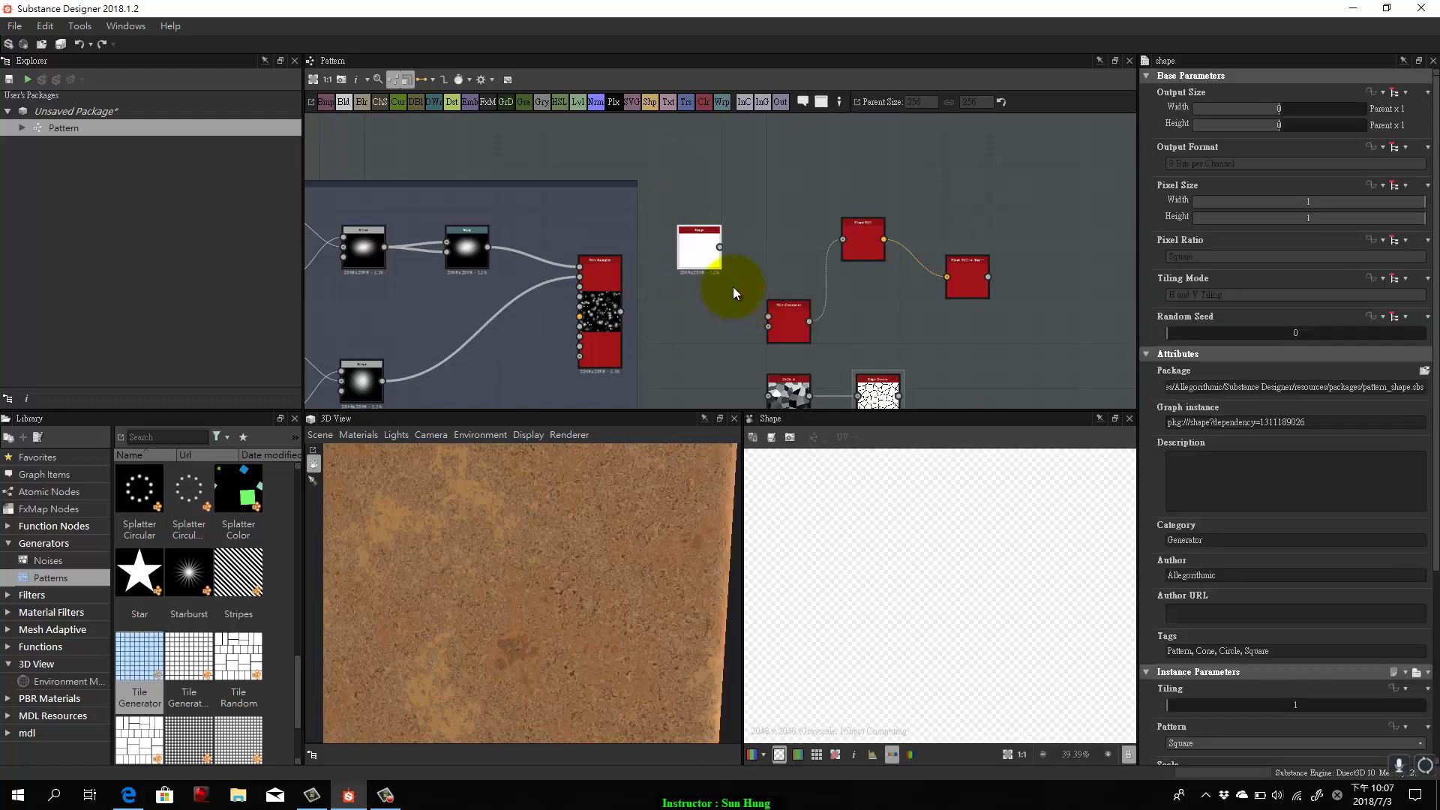
{"action": "left_click_drag", "start_coordinate": [719, 247], "coordinate": [767, 315]}
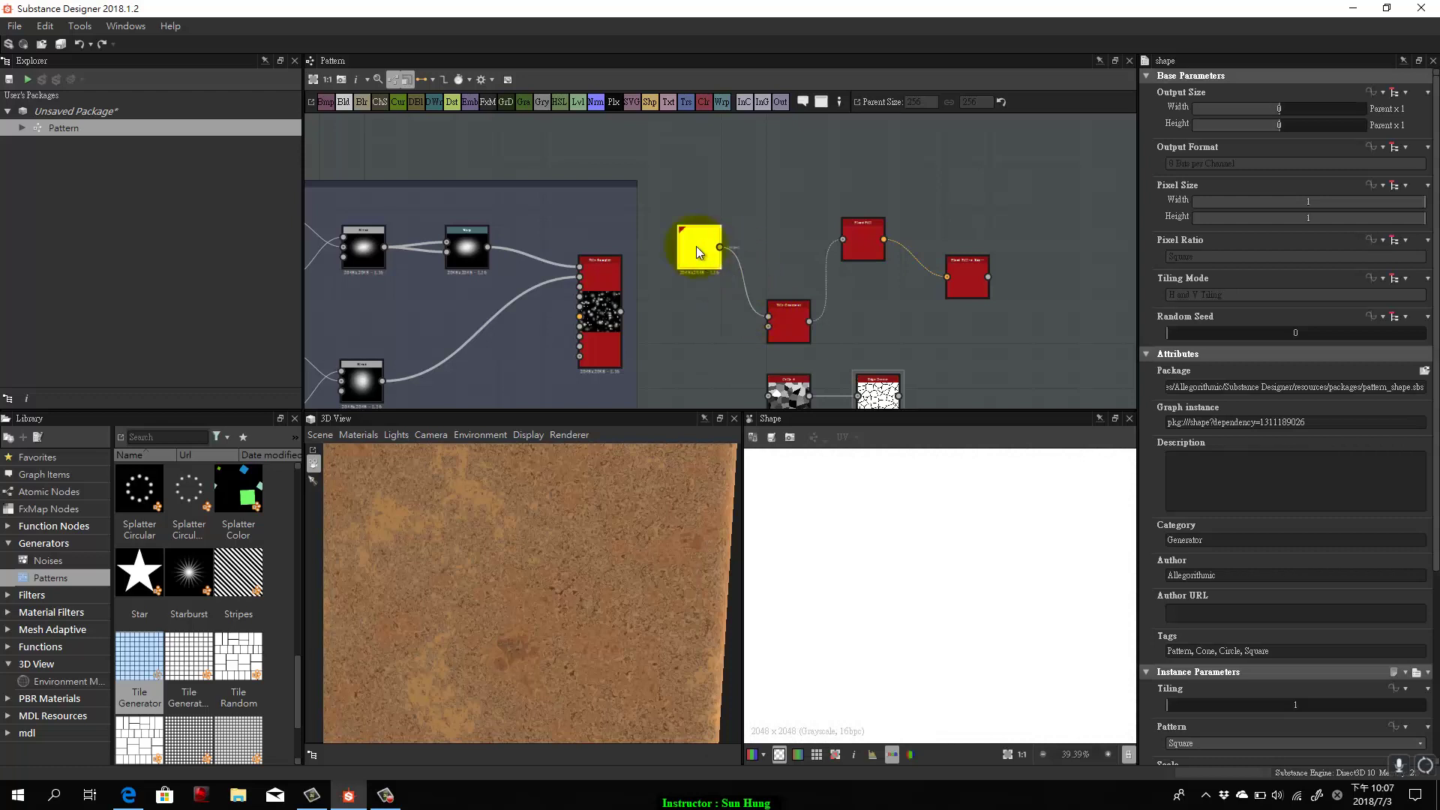
{"action": "left_click_drag", "start_coordinate": [696, 246], "coordinate": [713, 281]}
Set the Shape node's Pattern to Waves after trying Paraboloid.
{"action": "scroll", "coordinate": [1329, 519], "scroll_direction": "down", "scroll_amount": 4}
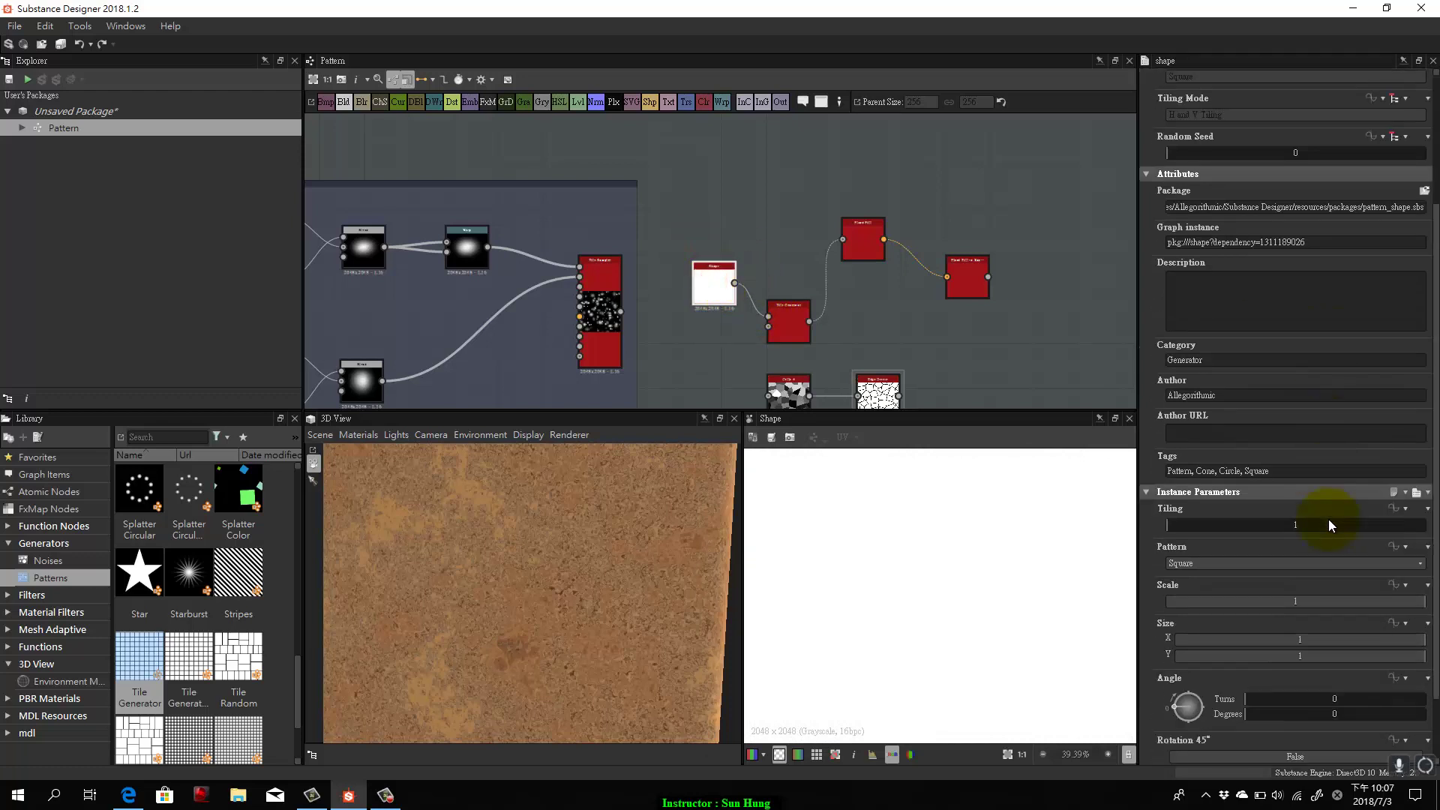
{"action": "left_click", "coordinate": [1249, 562]}
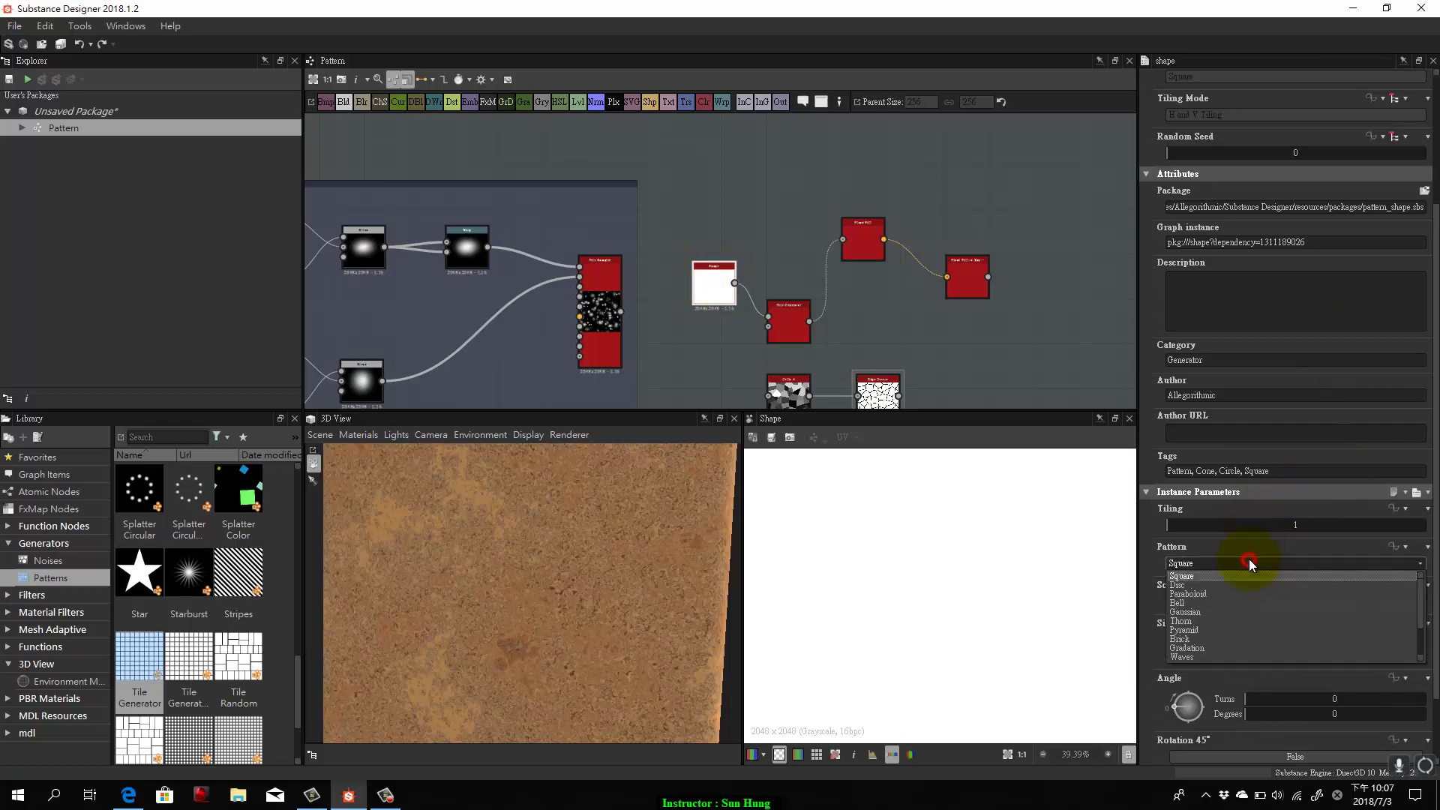
{"action": "left_click", "coordinate": [1234, 596]}
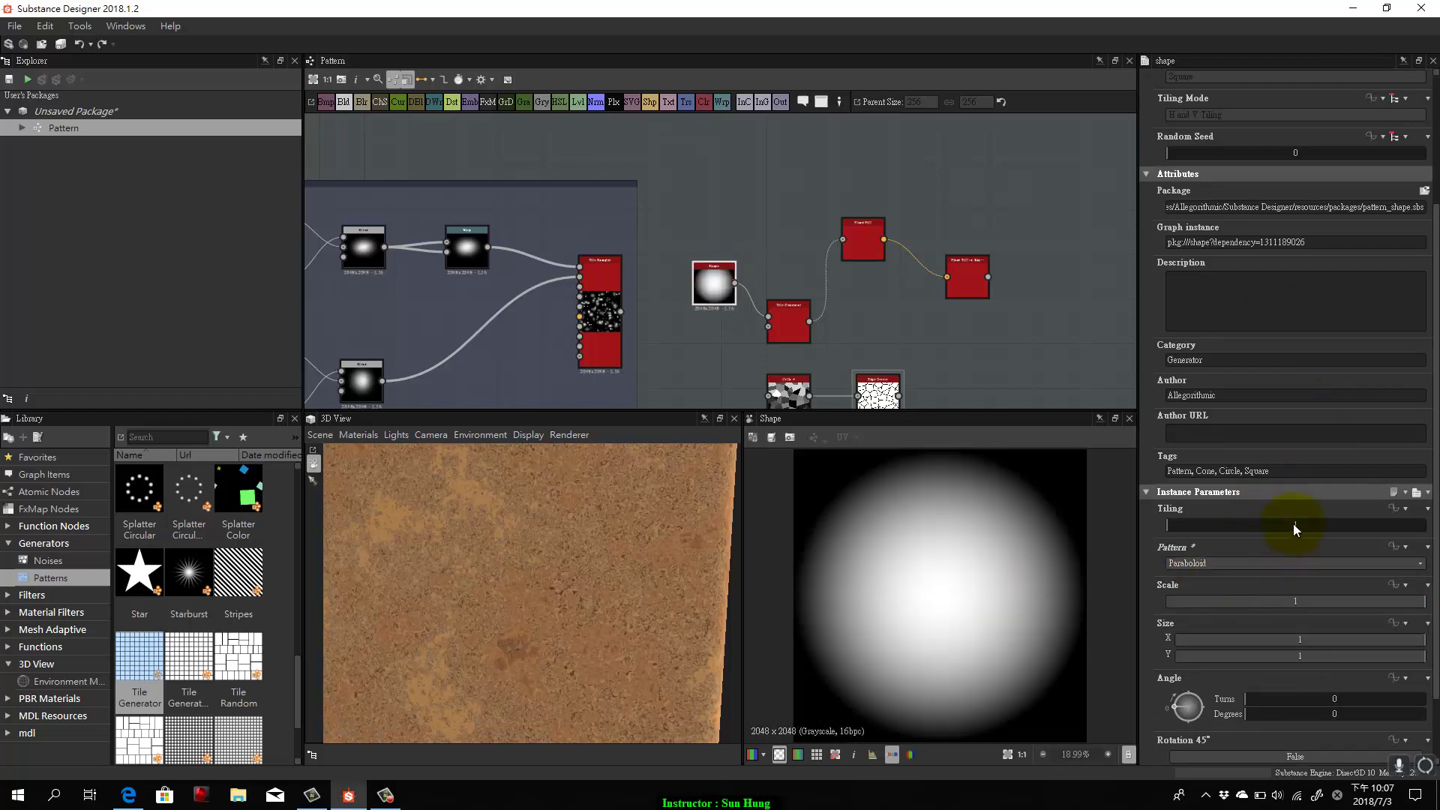
{"action": "left_click", "coordinate": [1271, 561]}
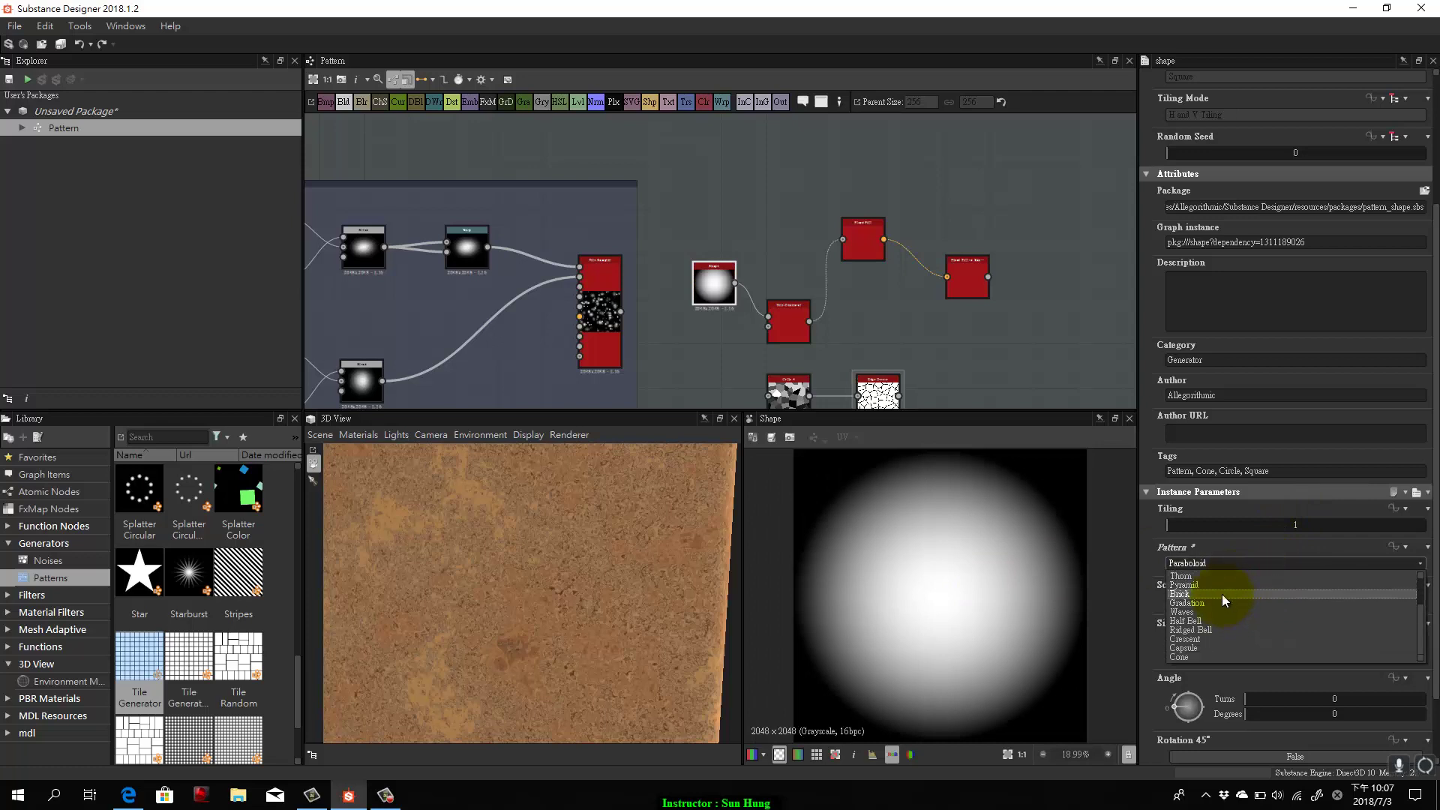
{"action": "left_click", "coordinate": [1211, 611]}
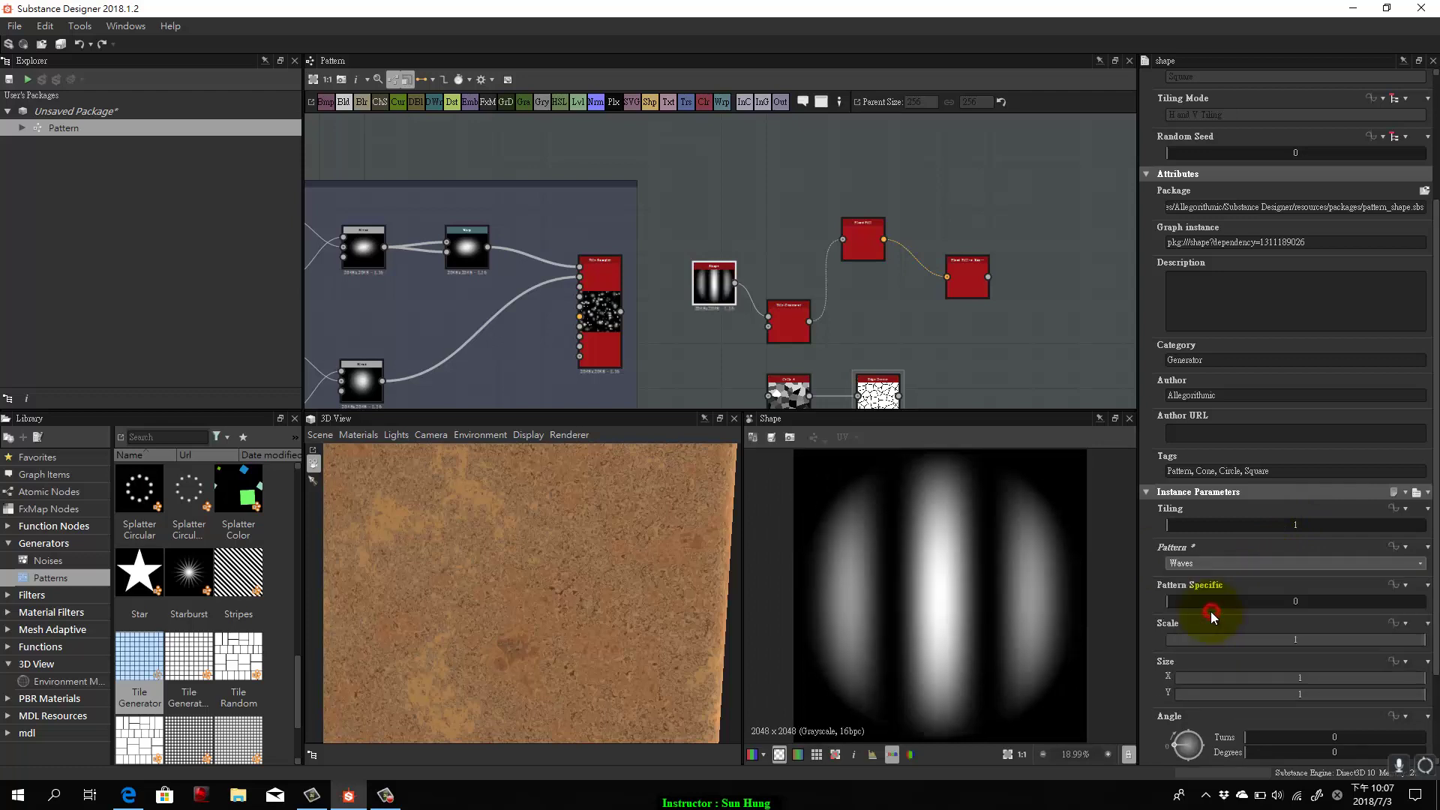
Set the Shape node's Scale to 1, its Size Y to 0.66 and its Pattern Specific to 0.39.
{"action": "scroll", "coordinate": [1343, 663], "scroll_direction": "down", "scroll_amount": 4}
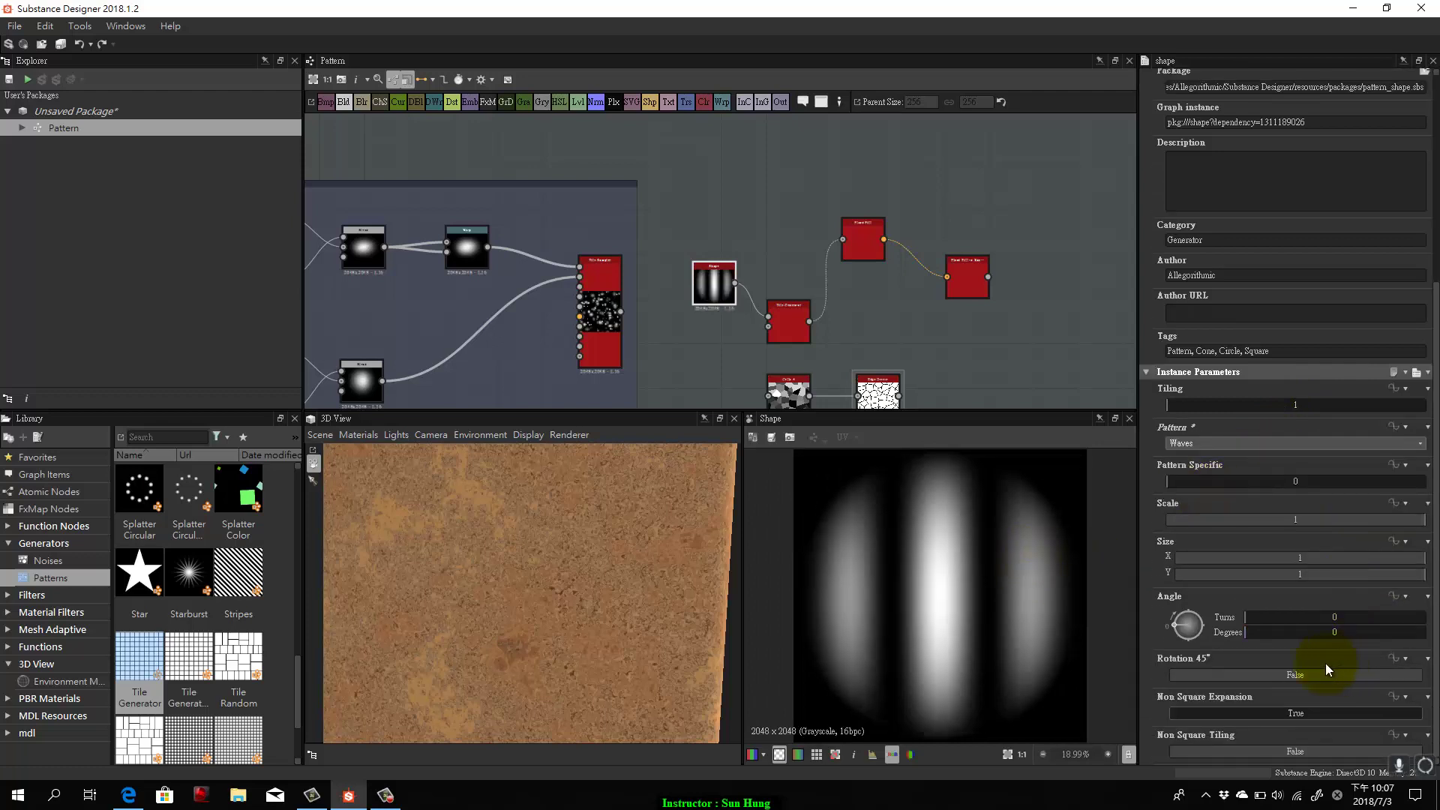
{"action": "left_click", "coordinate": [1293, 518]}
{"action": "mouse_move", "coordinate": [1295, 527]}
{"action": "left_mouse_down"}
{"action": "mouse_move", "coordinate": [1309, 527]}
{"action": "mouse_move", "coordinate": [1326, 571]}
{"action": "mouse_move", "coordinate": [1365, 575]}
{"action": "mouse_move", "coordinate": [1307, 551]}
{"action": "left_mouse_up"}
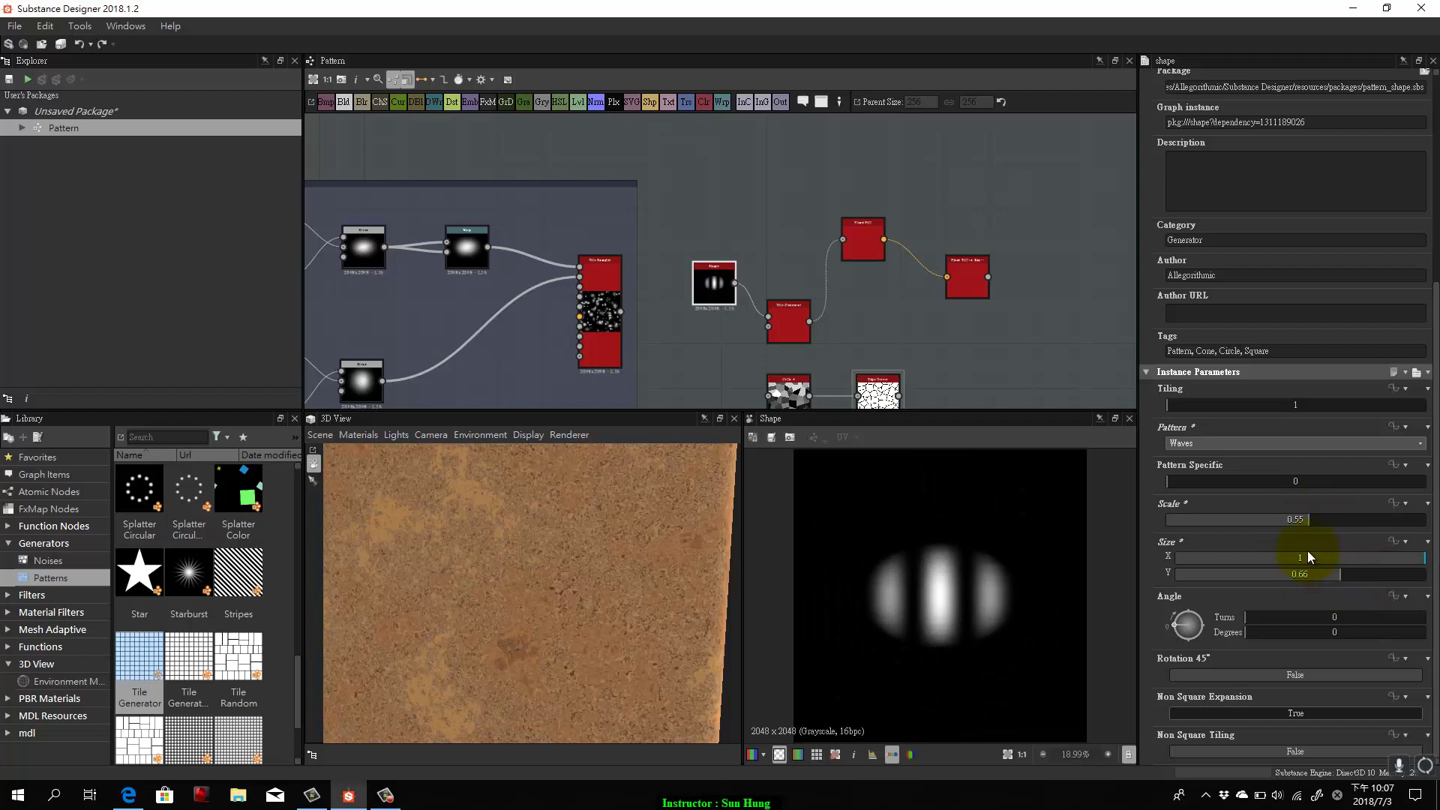
{"action": "left_click_drag", "start_coordinate": [1382, 518], "coordinate": [1427, 517]}
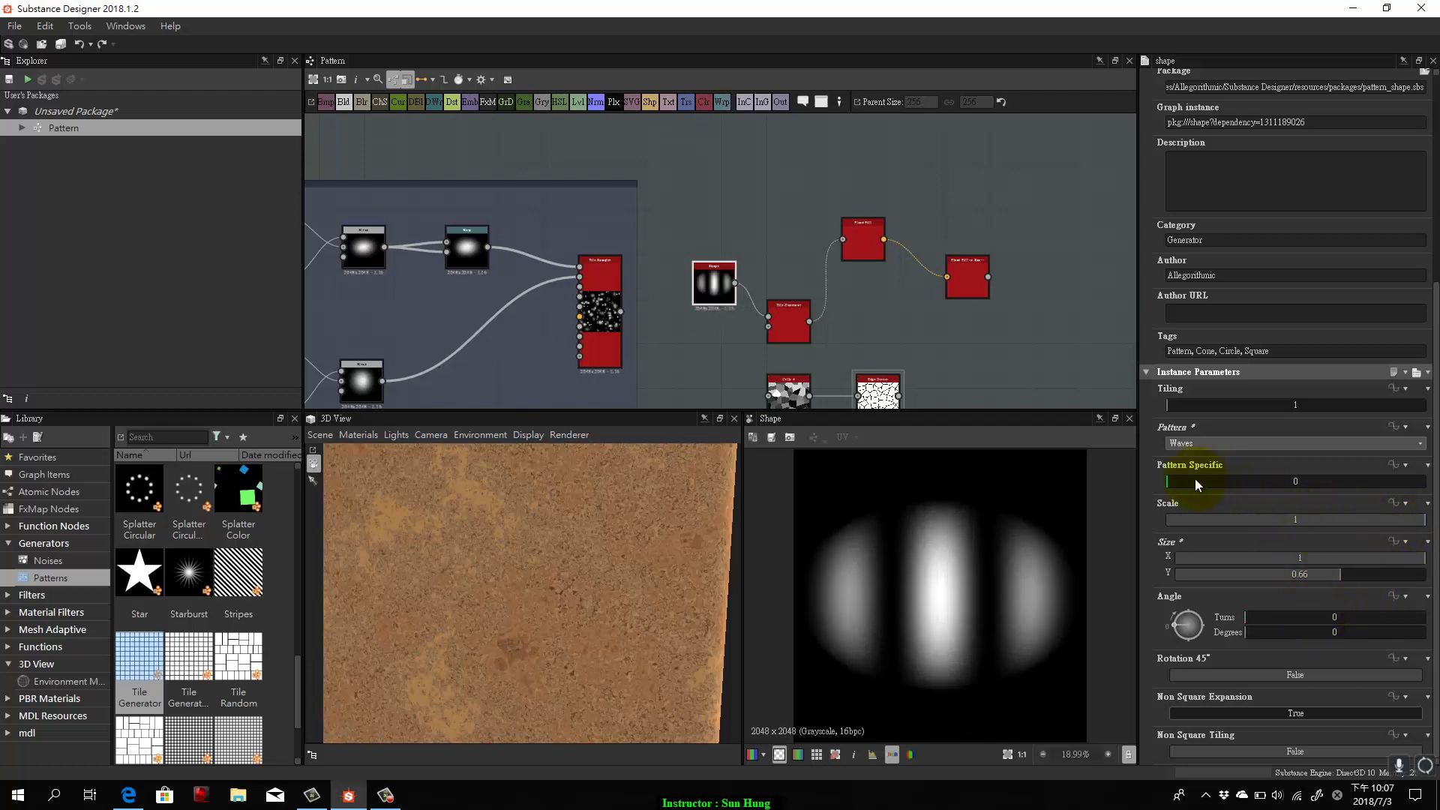
{"action": "left_click_drag", "start_coordinate": [1195, 478], "coordinate": [1267, 510]}
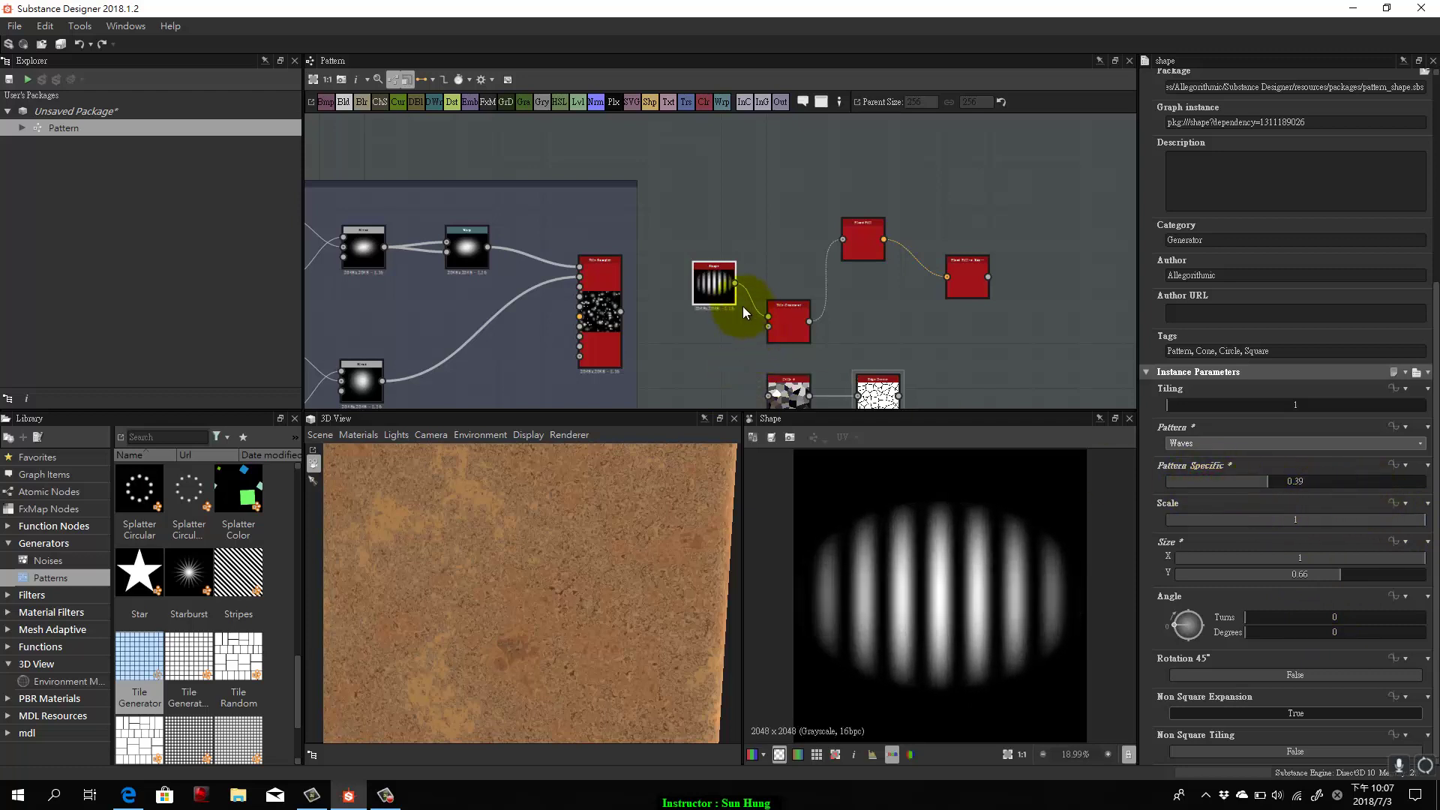
Set the Tile Generator node's Pattern to Image Input and preview its output.
{"action": "left_click", "coordinate": [797, 333]}
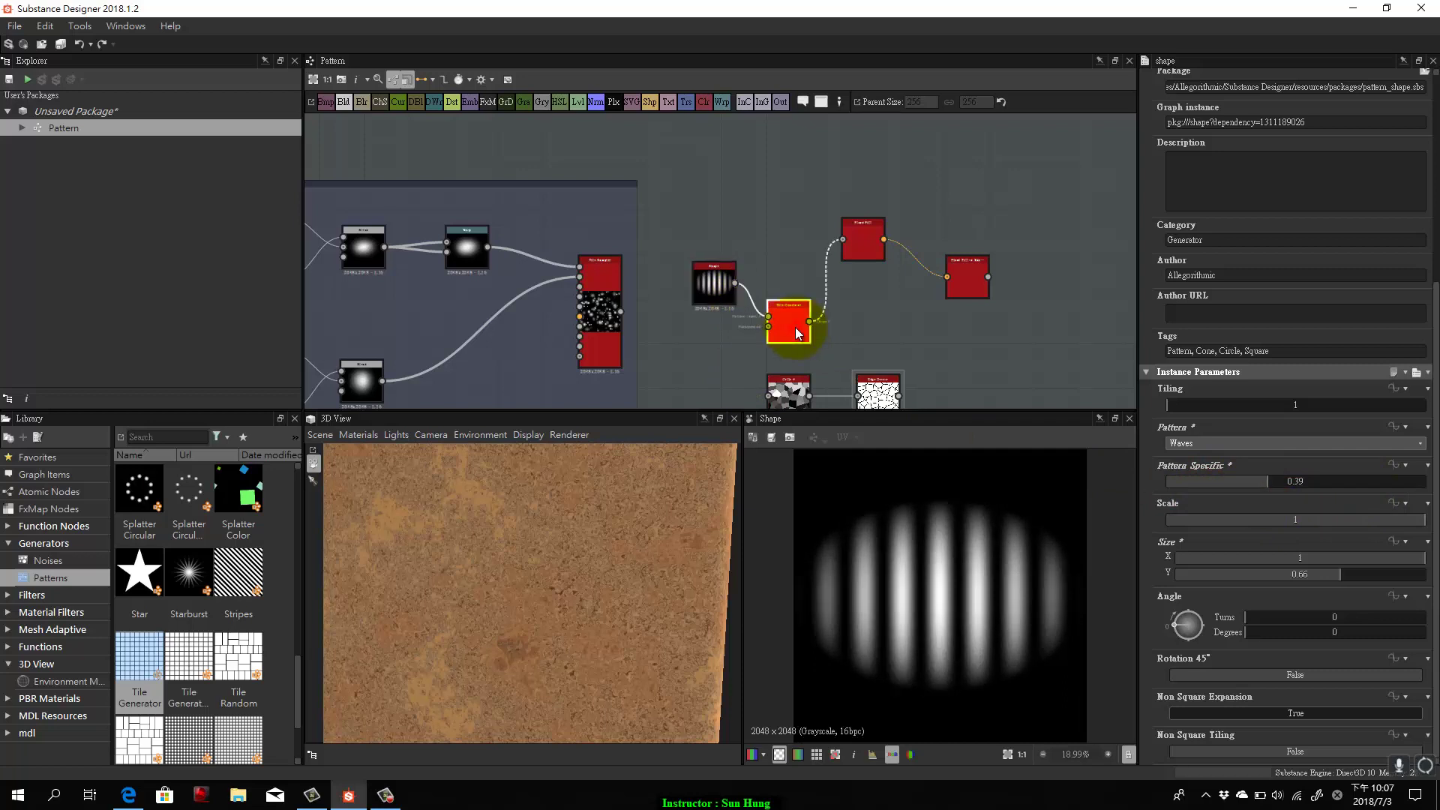
{"action": "double_click", "coordinate": [788, 327]}
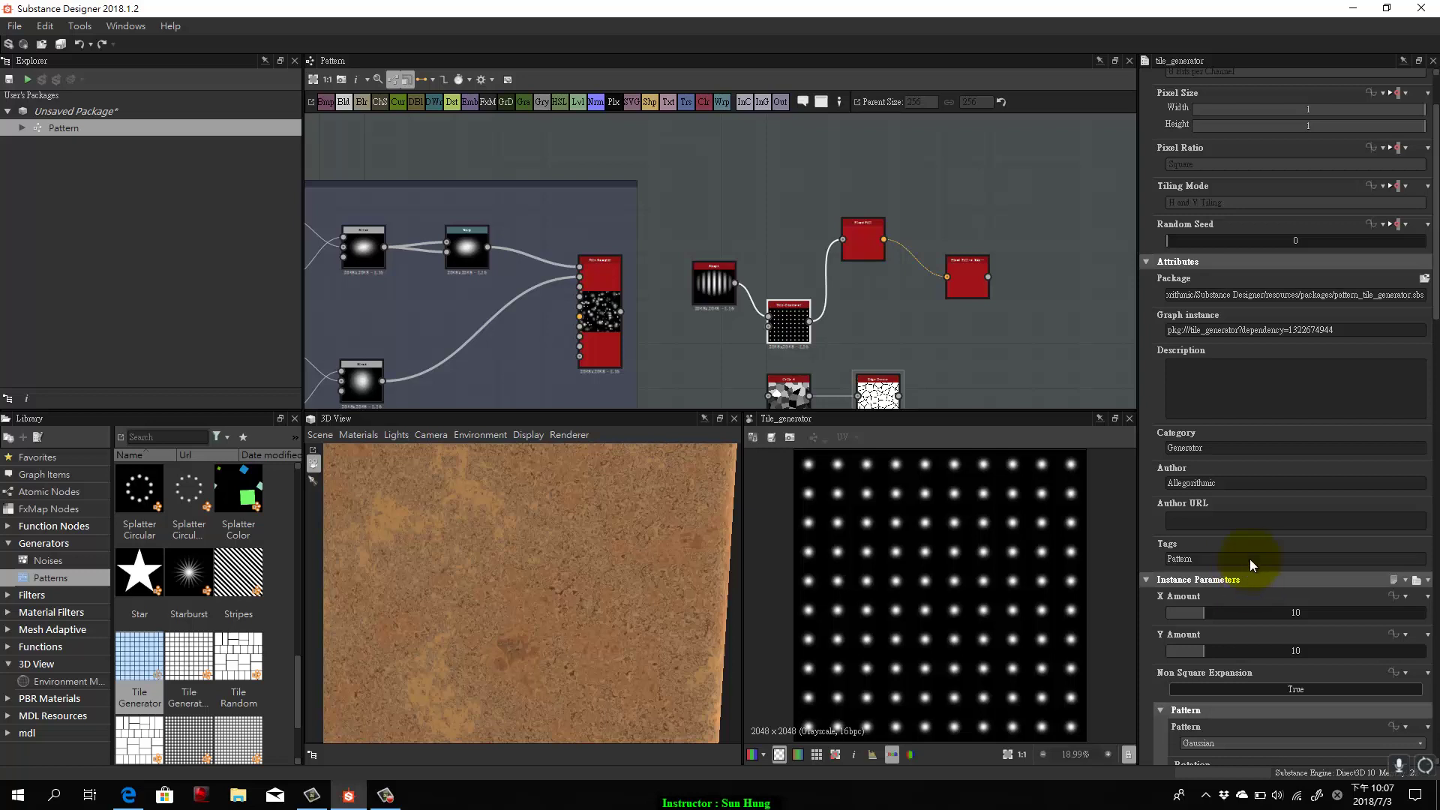
{"action": "scroll", "coordinate": [1279, 580], "scroll_direction": "down", "scroll_amount": 3}
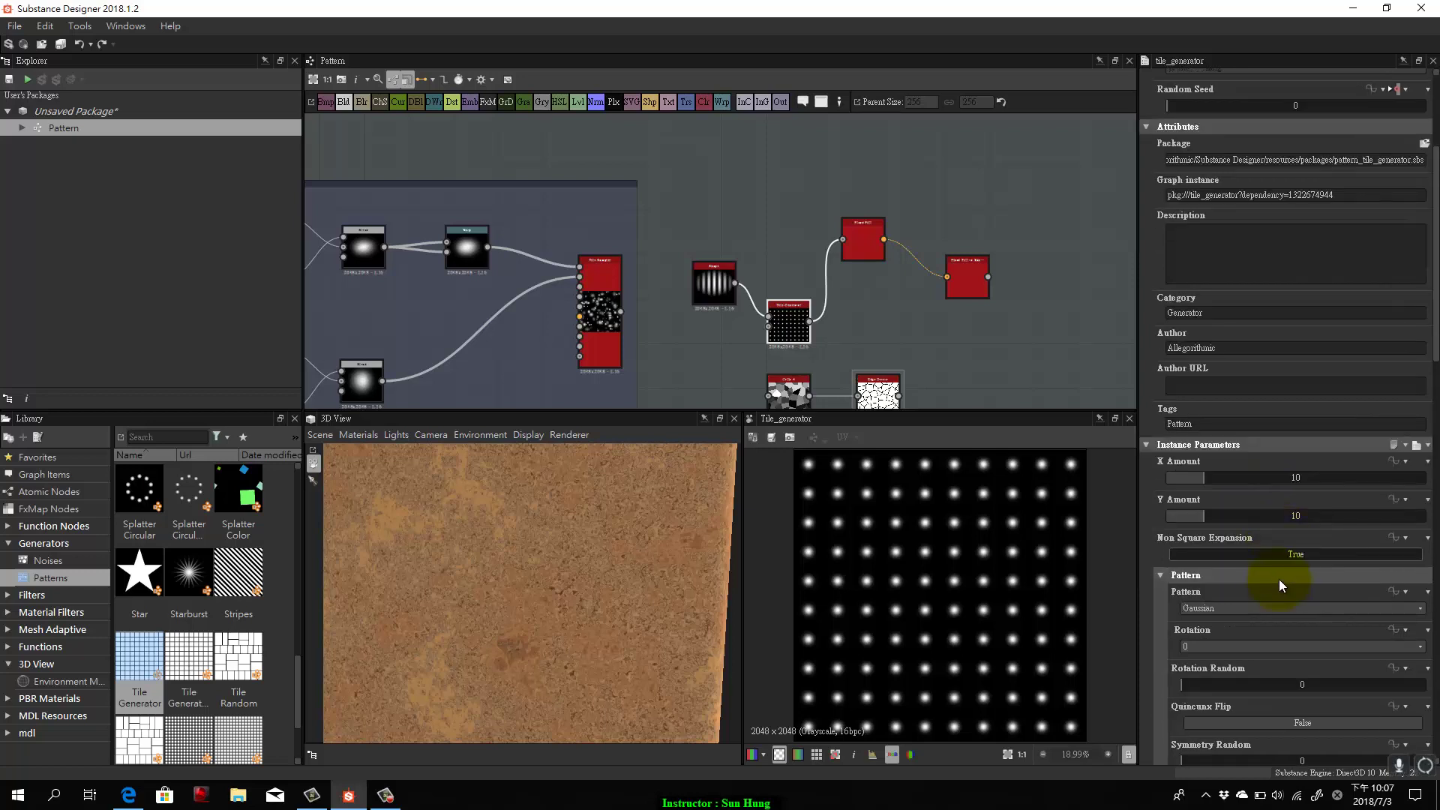
{"action": "left_click", "coordinate": [1266, 613]}
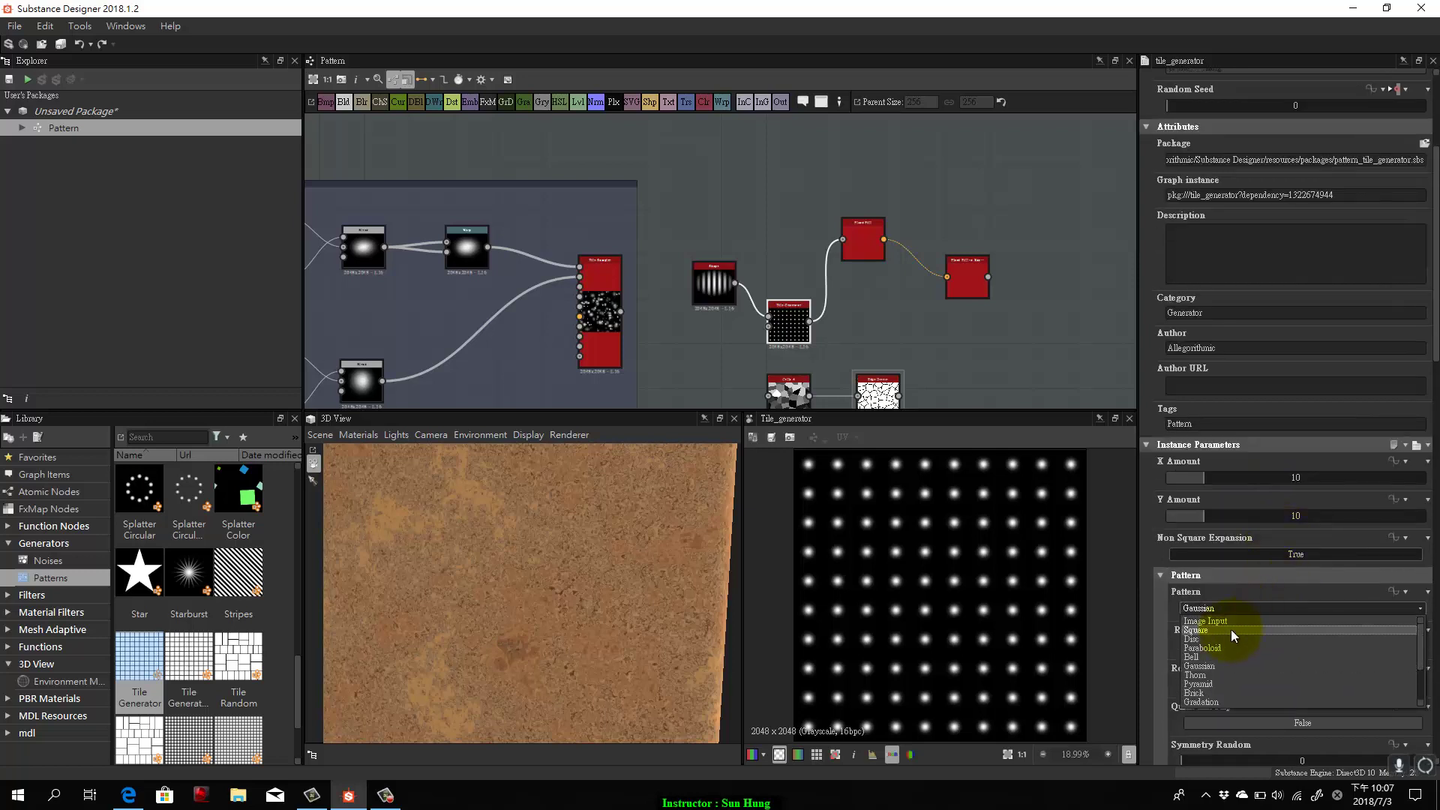
{"action": "left_click", "coordinate": [1238, 622]}
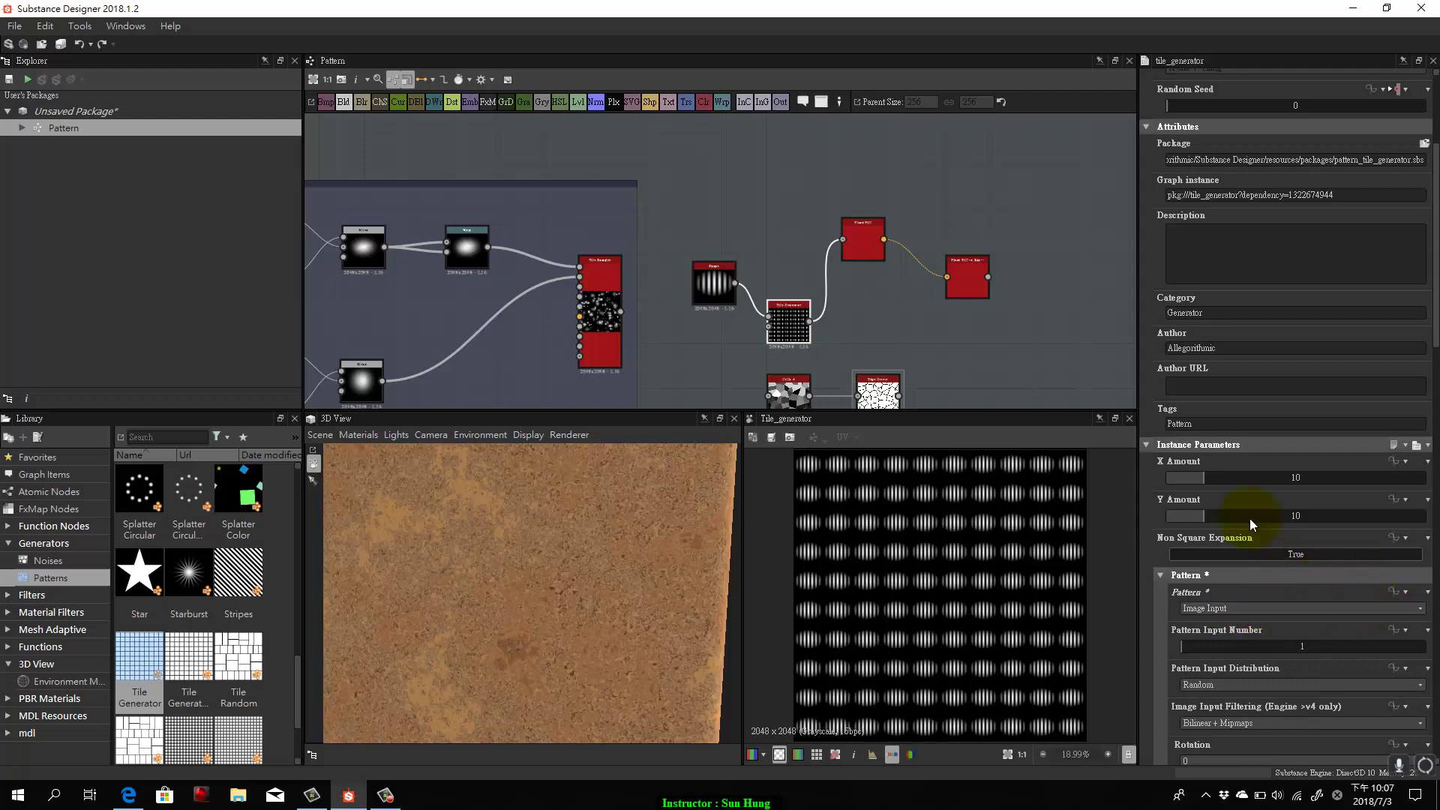
Set the Tile Generator's X Amount and Y Amount to 4 and its Offset to 0.5.
{"action": "left_click_drag", "start_coordinate": [1191, 474], "coordinate": [1180, 527]}
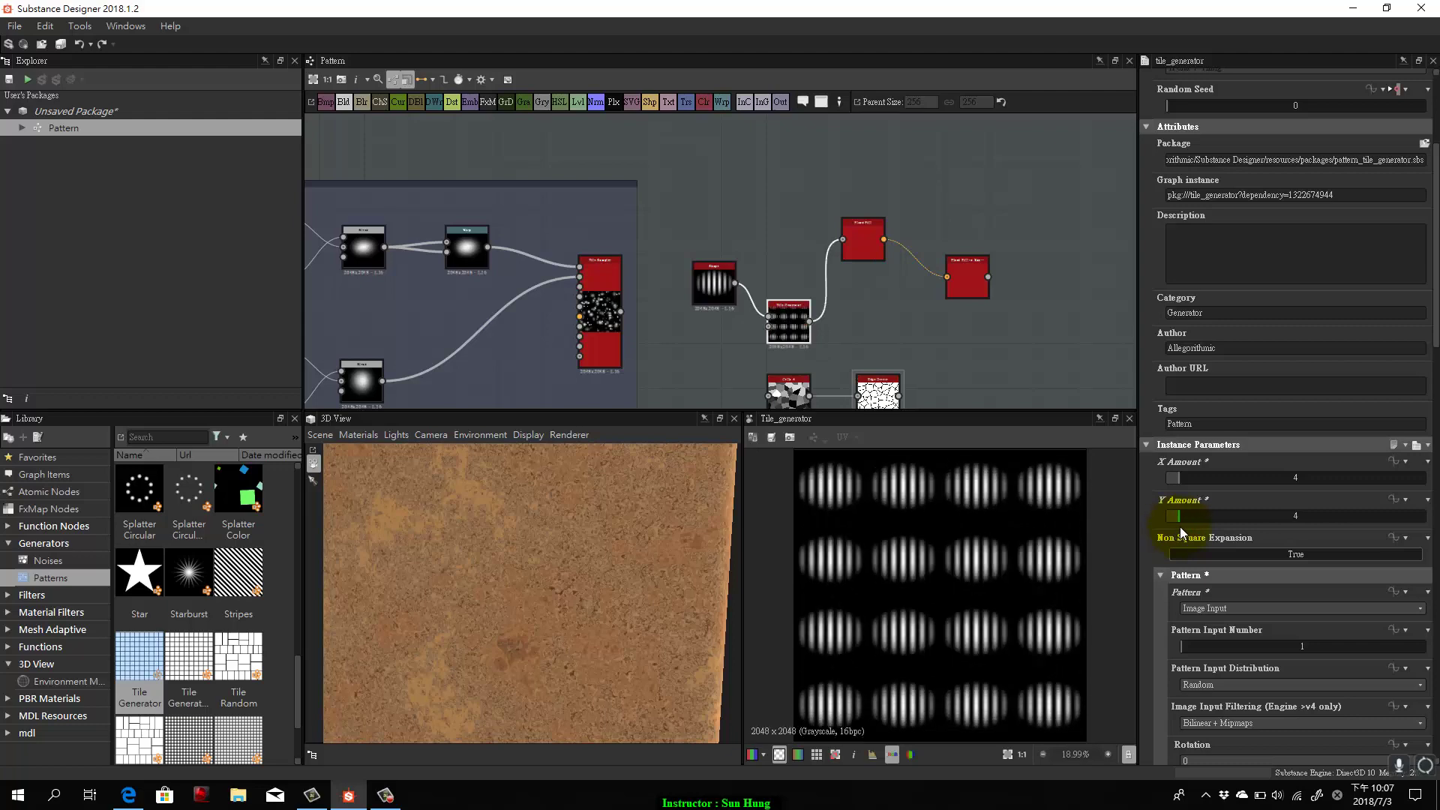
{"action": "scroll", "coordinate": [1357, 639], "scroll_direction": "down", "scroll_amount": 3}
{"action": "scroll", "coordinate": [1301, 655], "scroll_direction": "down", "scroll_amount": 2}
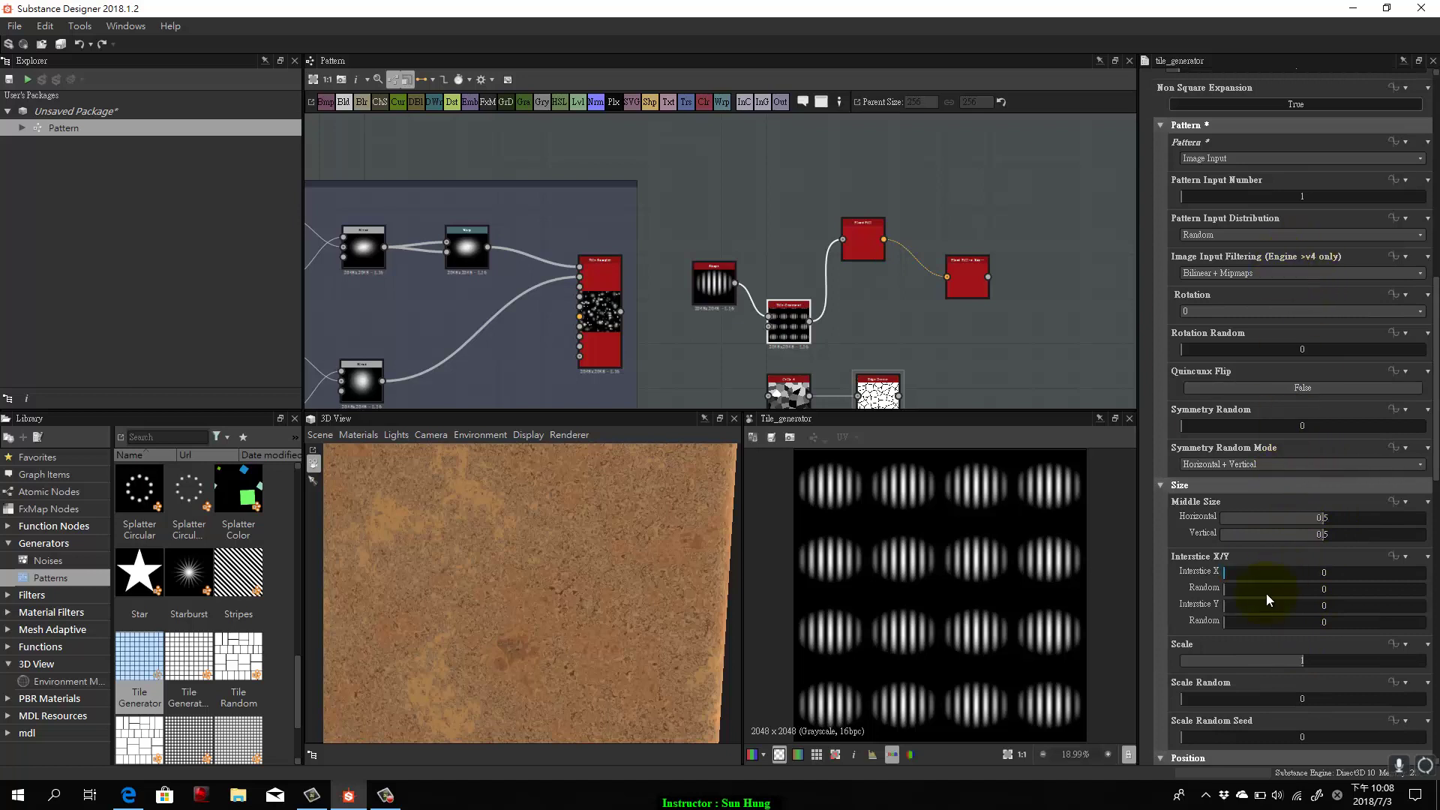
{"action": "scroll", "coordinate": [1266, 600], "scroll_direction": "down", "scroll_amount": 4}
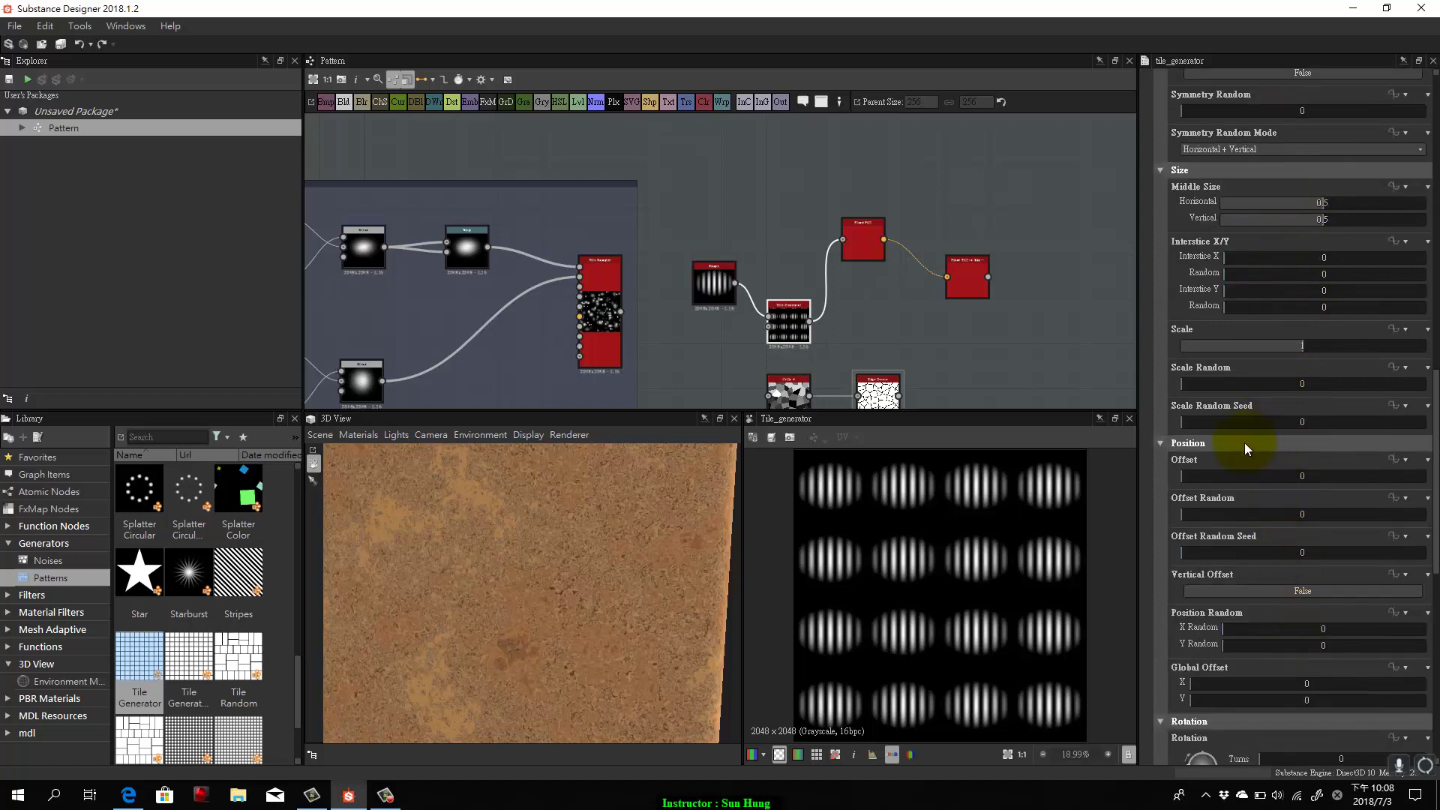
{"action": "mouse_move", "coordinate": [1253, 474]}
{"action": "left_mouse_down"}
{"action": "mouse_move", "coordinate": [1284, 480]}
{"action": "mouse_move", "coordinate": [1241, 488]}
{"action": "left_mouse_up"}
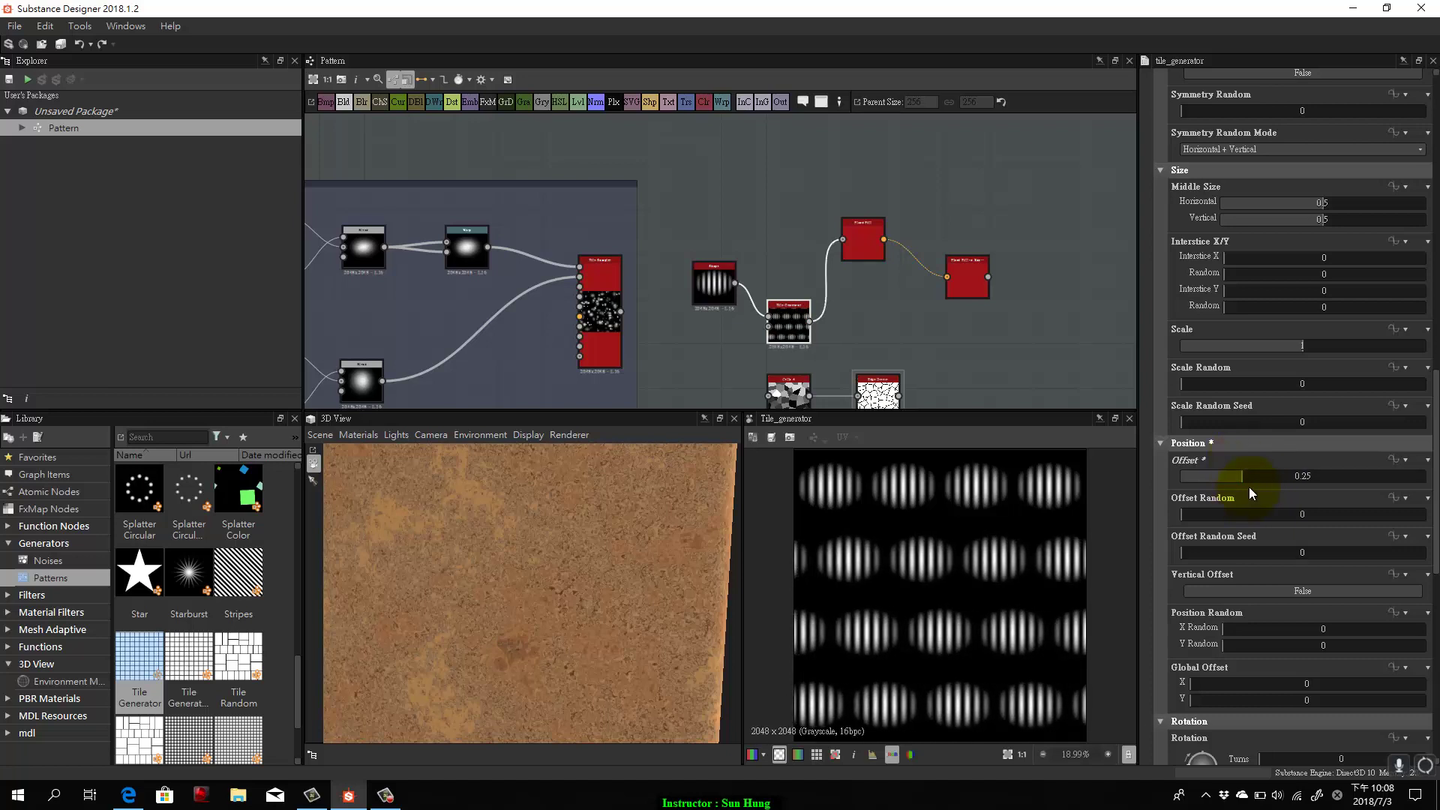
{"action": "left_click_drag", "start_coordinate": [1245, 474], "coordinate": [1302, 485]}
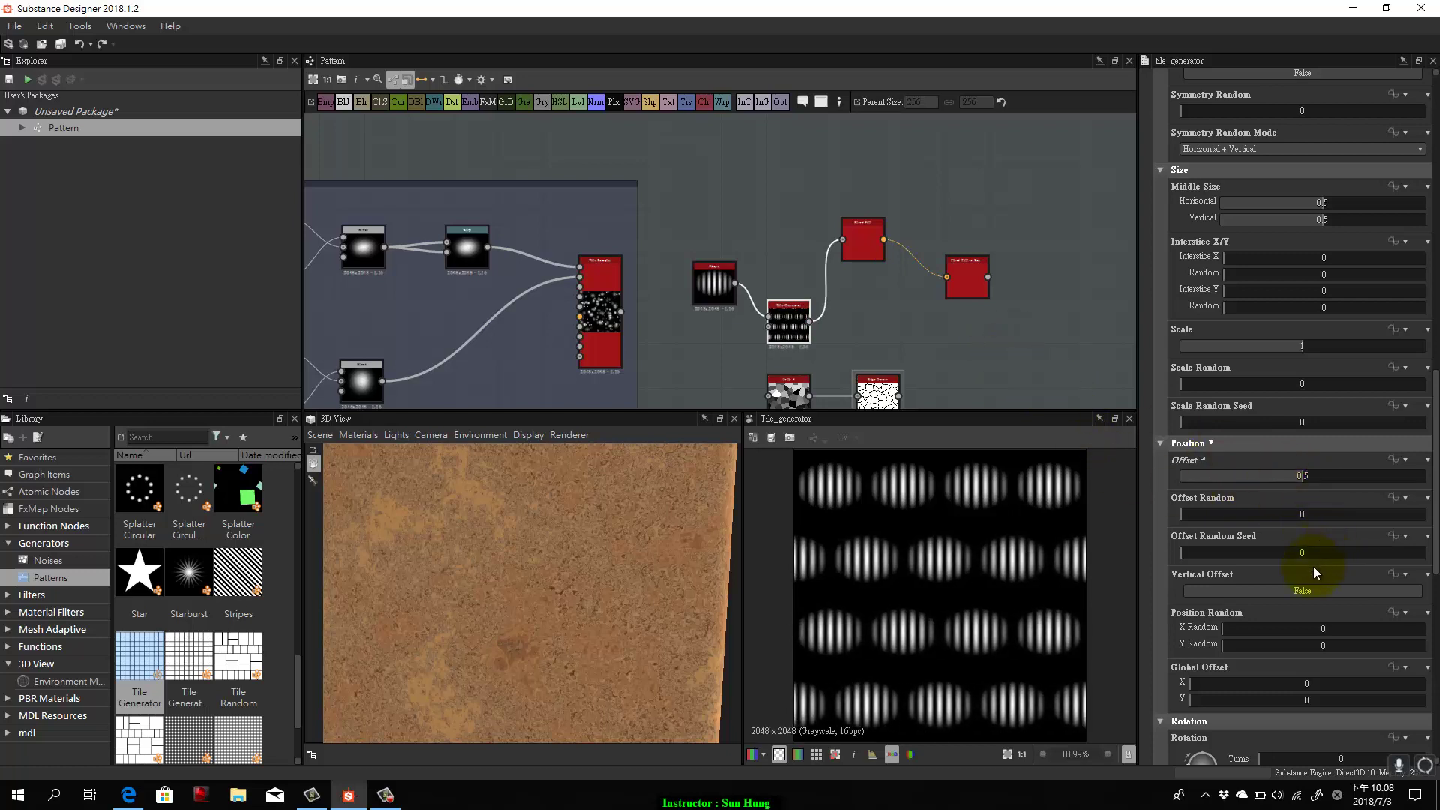
Set the Tile Generator's Middle Size to 0.3 Horizontal and 0.49 Vertical, leaving Interstice X at 0.
{"action": "scroll", "coordinate": [1293, 449], "scroll_direction": "up", "scroll_amount": 1}
{"action": "scroll", "coordinate": [1293, 448], "scroll_direction": "up", "scroll_amount": 2}
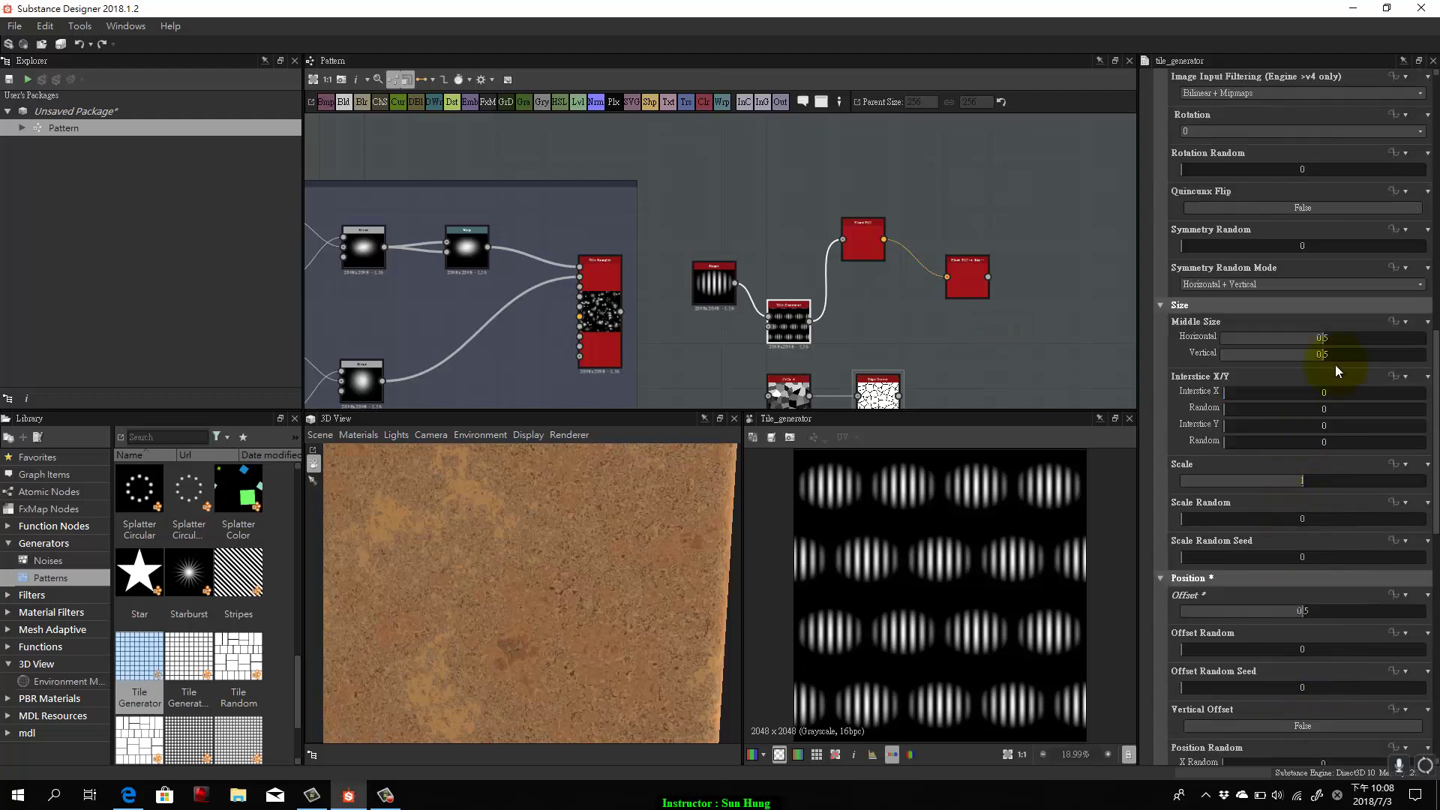
{"action": "left_click_drag", "start_coordinate": [1233, 390], "coordinate": [1158, 398]}
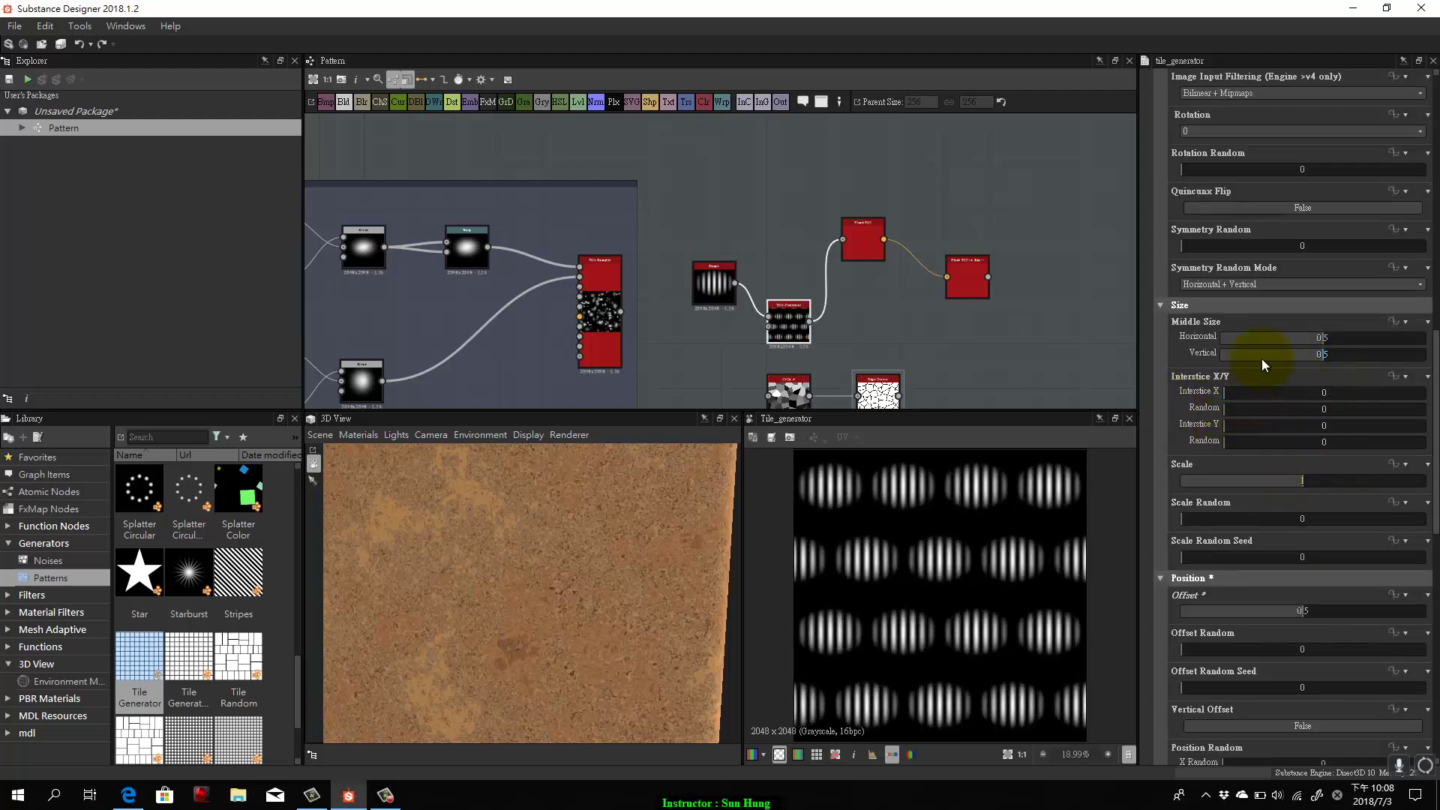
{"action": "left_click_drag", "start_coordinate": [1321, 339], "coordinate": [1281, 336]}
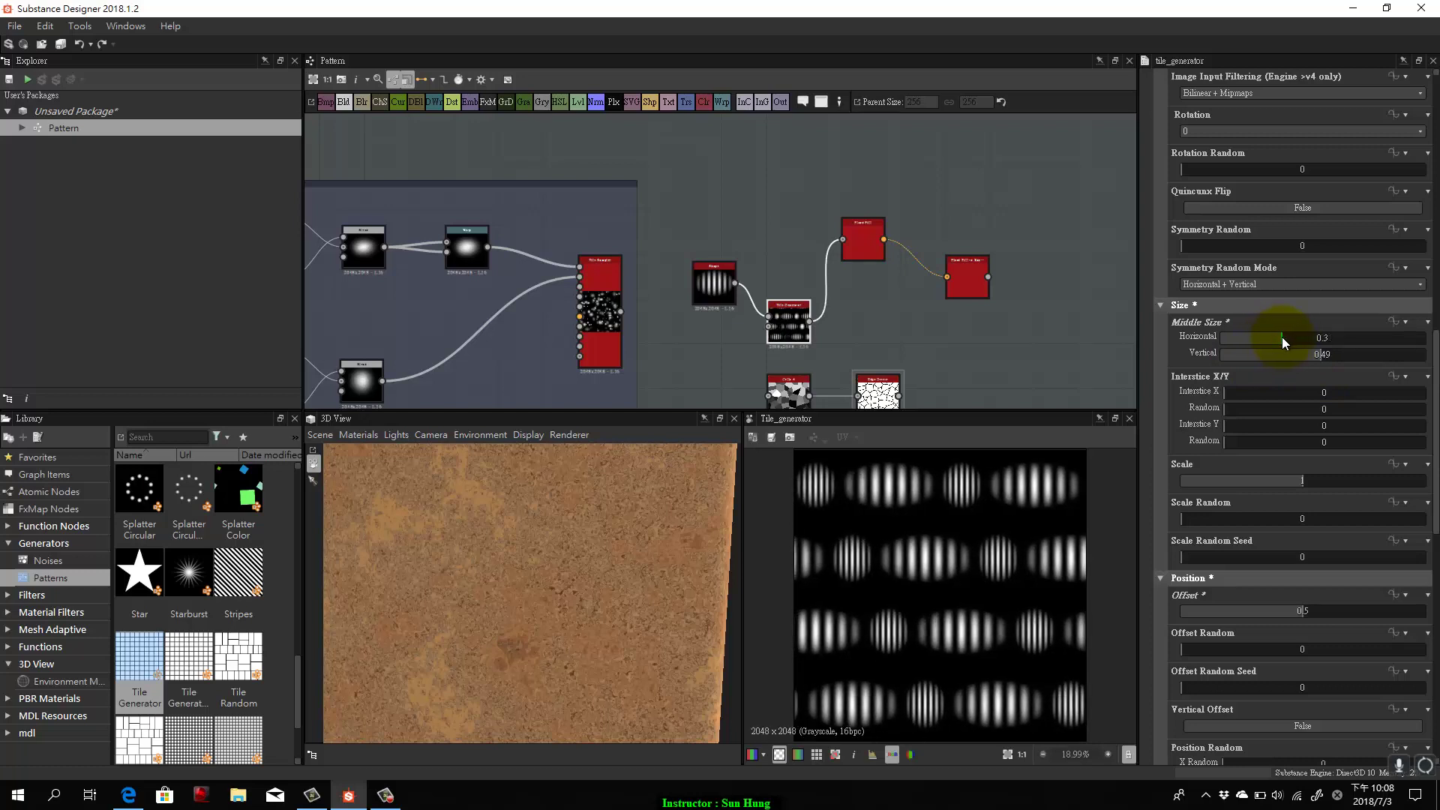
Preview the Flood Fill node's output and the result of the connected Flood Fill to Random Grayscale node.
{"action": "double_click", "coordinate": [862, 238]}
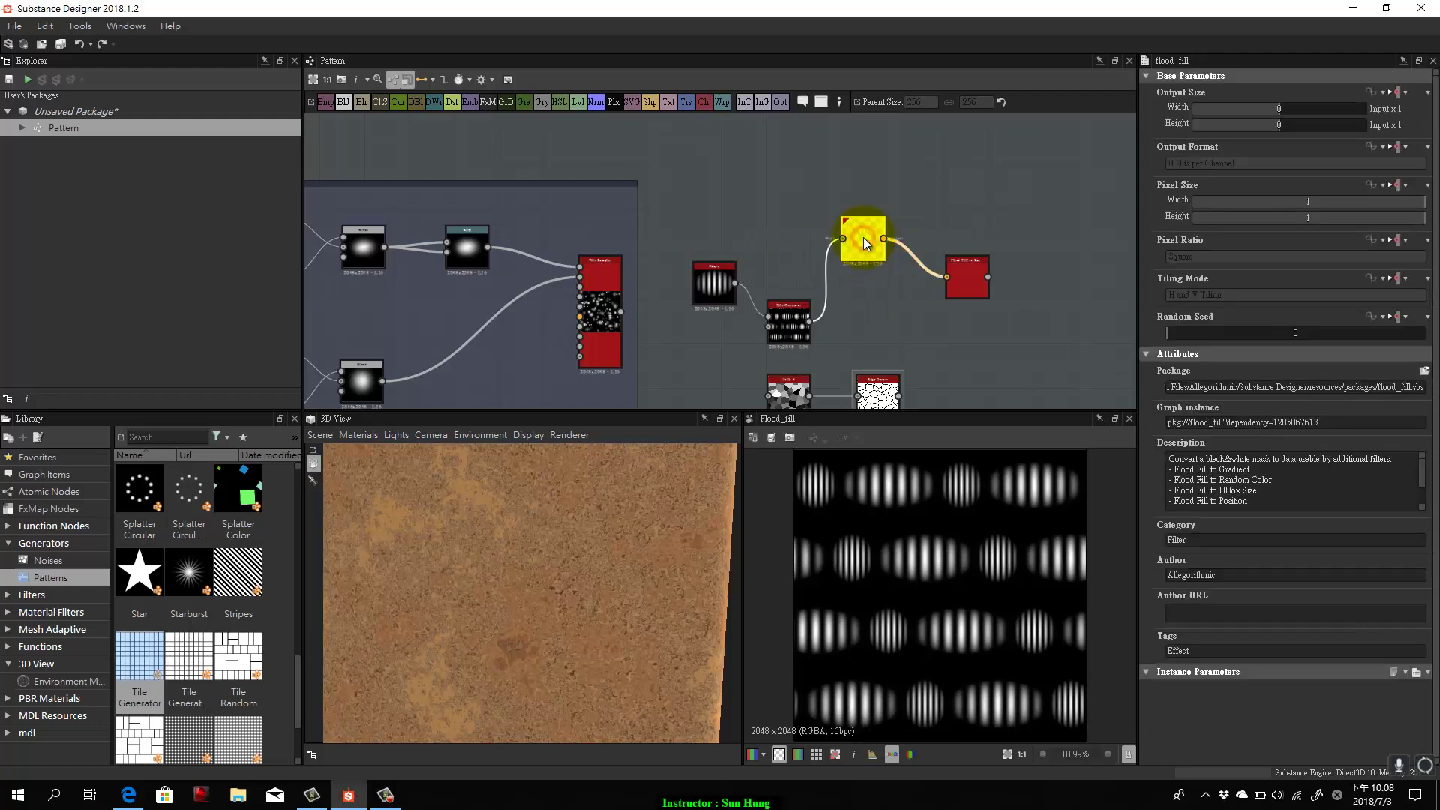
{"action": "double_click", "coordinate": [970, 282]}
{"action": "left_click", "coordinate": [1140, 575]}
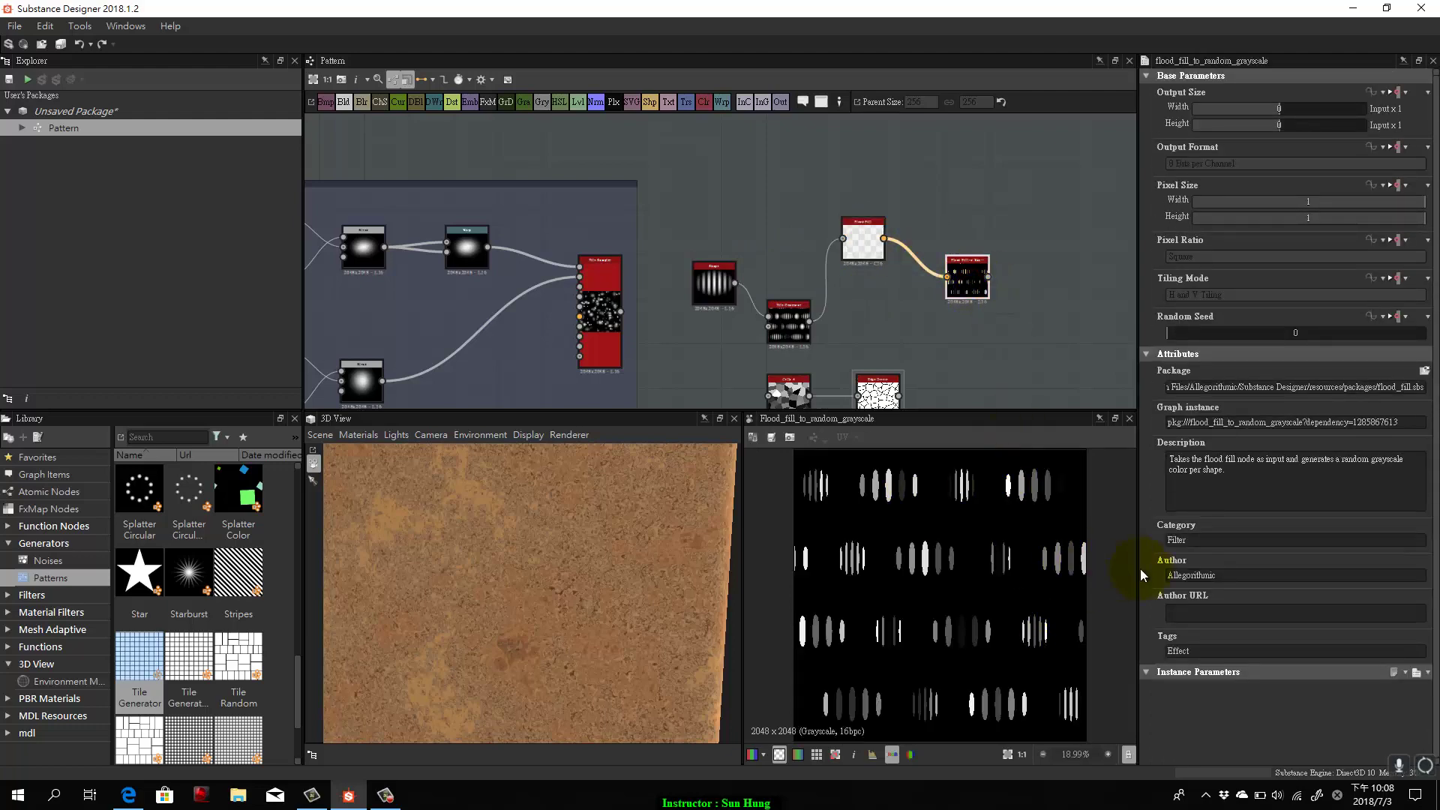
Add a Slope Blur Grayscale node beside the Edge Detect node and connect the Edge Detect output to its first input.
{"action": "left_click", "coordinate": [879, 394]}
{"action": "left_click_drag", "start_coordinate": [978, 320], "coordinate": [873, 281]}
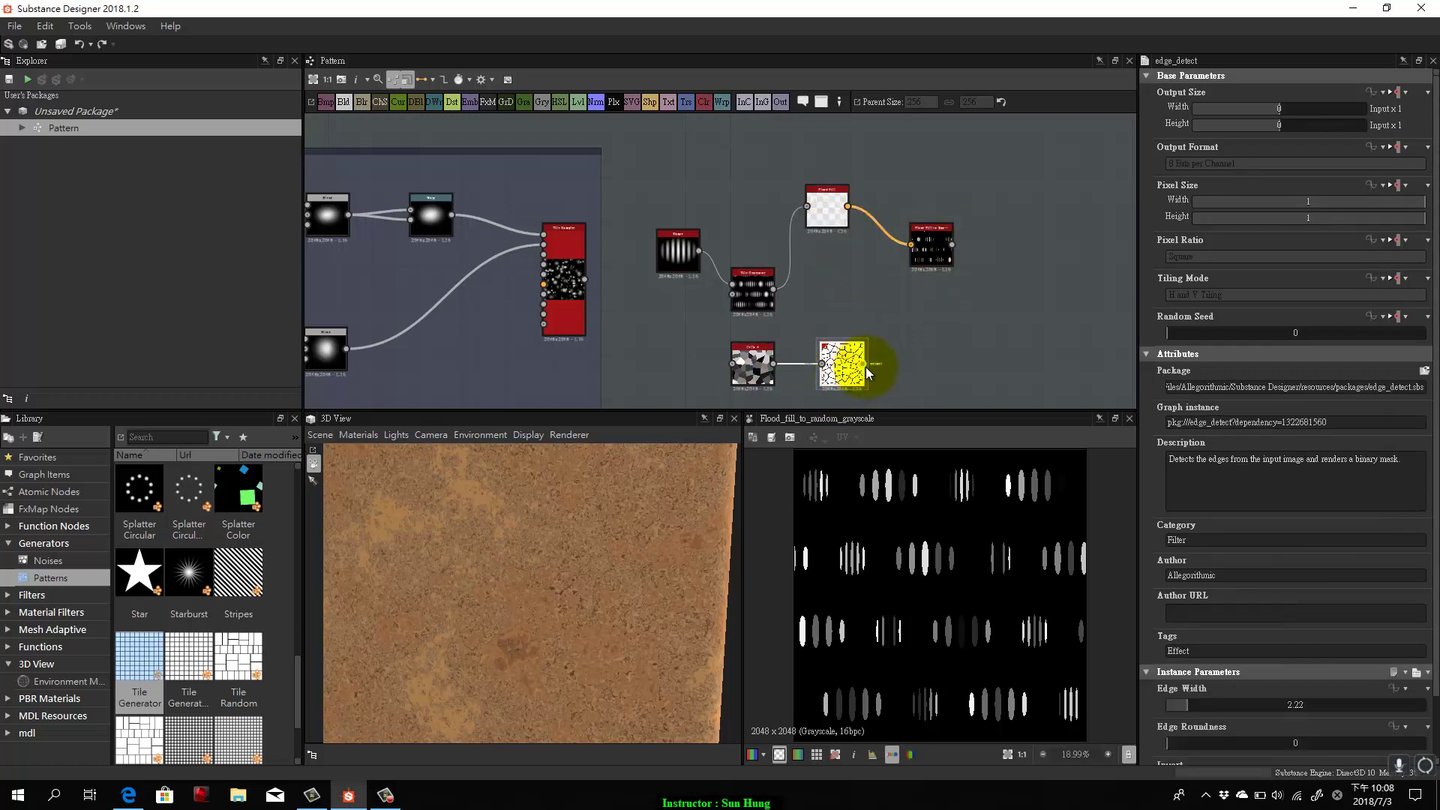
{"action": "left_click_drag", "start_coordinate": [468, 313], "coordinate": [458, 254]}
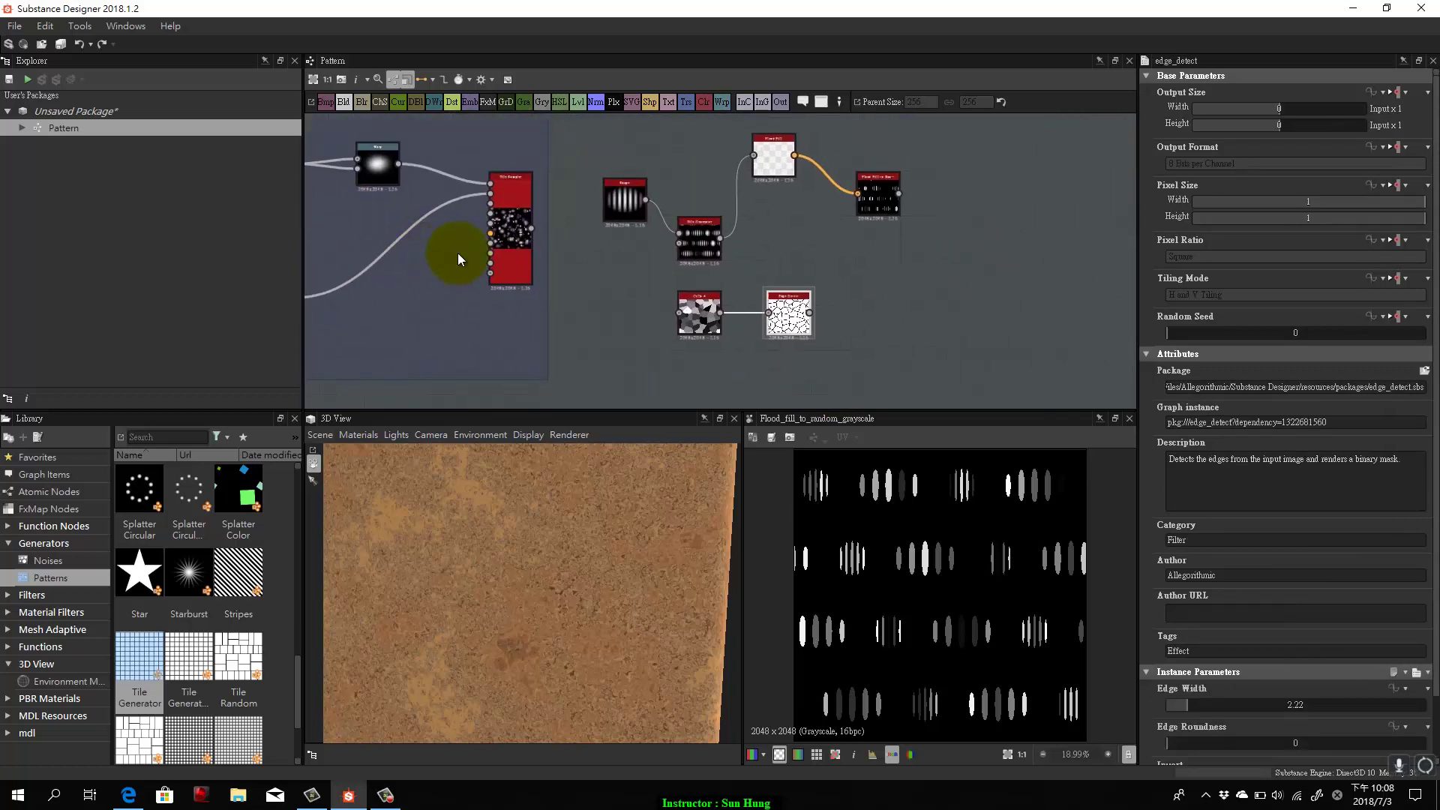
{"action": "left_click", "coordinate": [899, 320]}
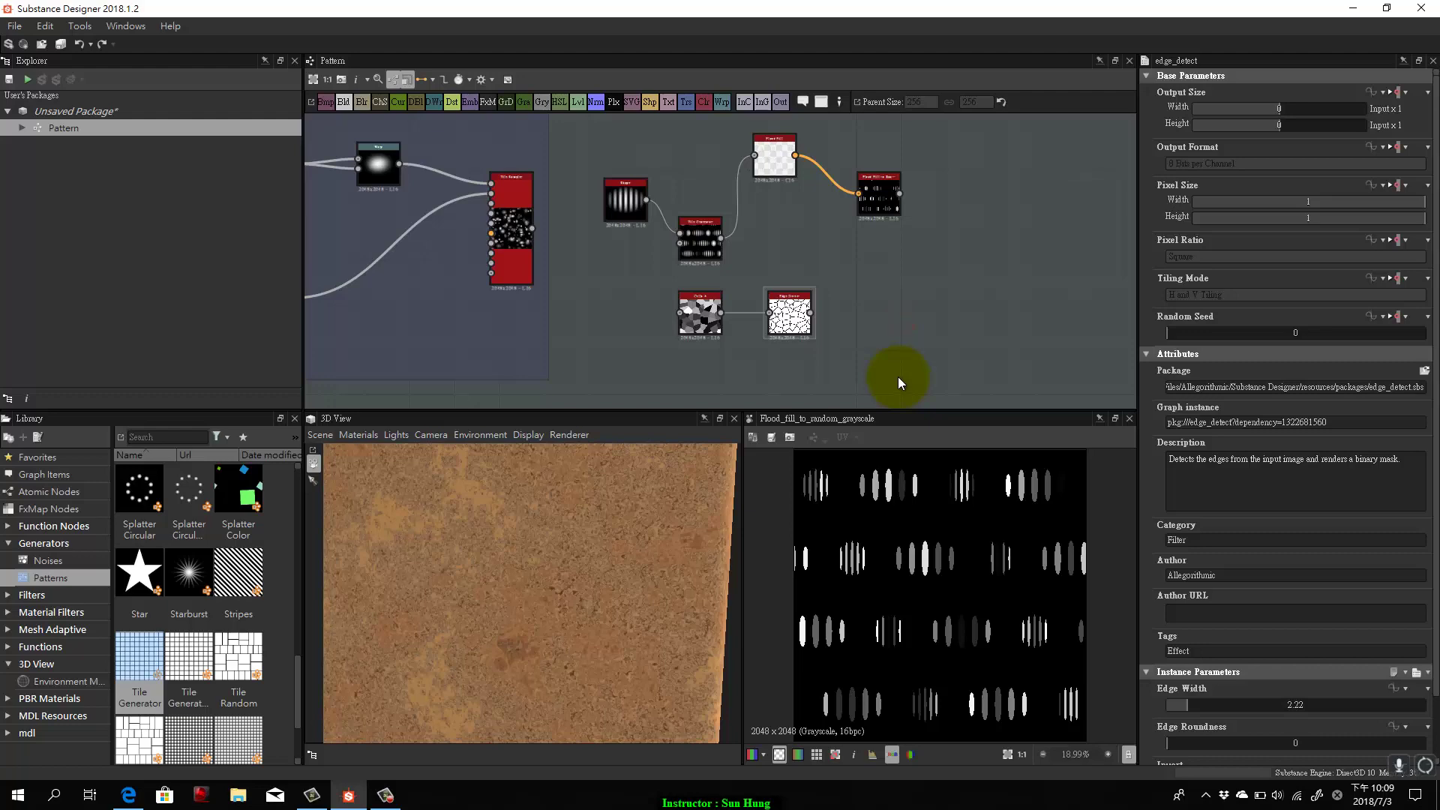
{"action": "key", "text": "space"}
{"action": "type", "text": "slo"}
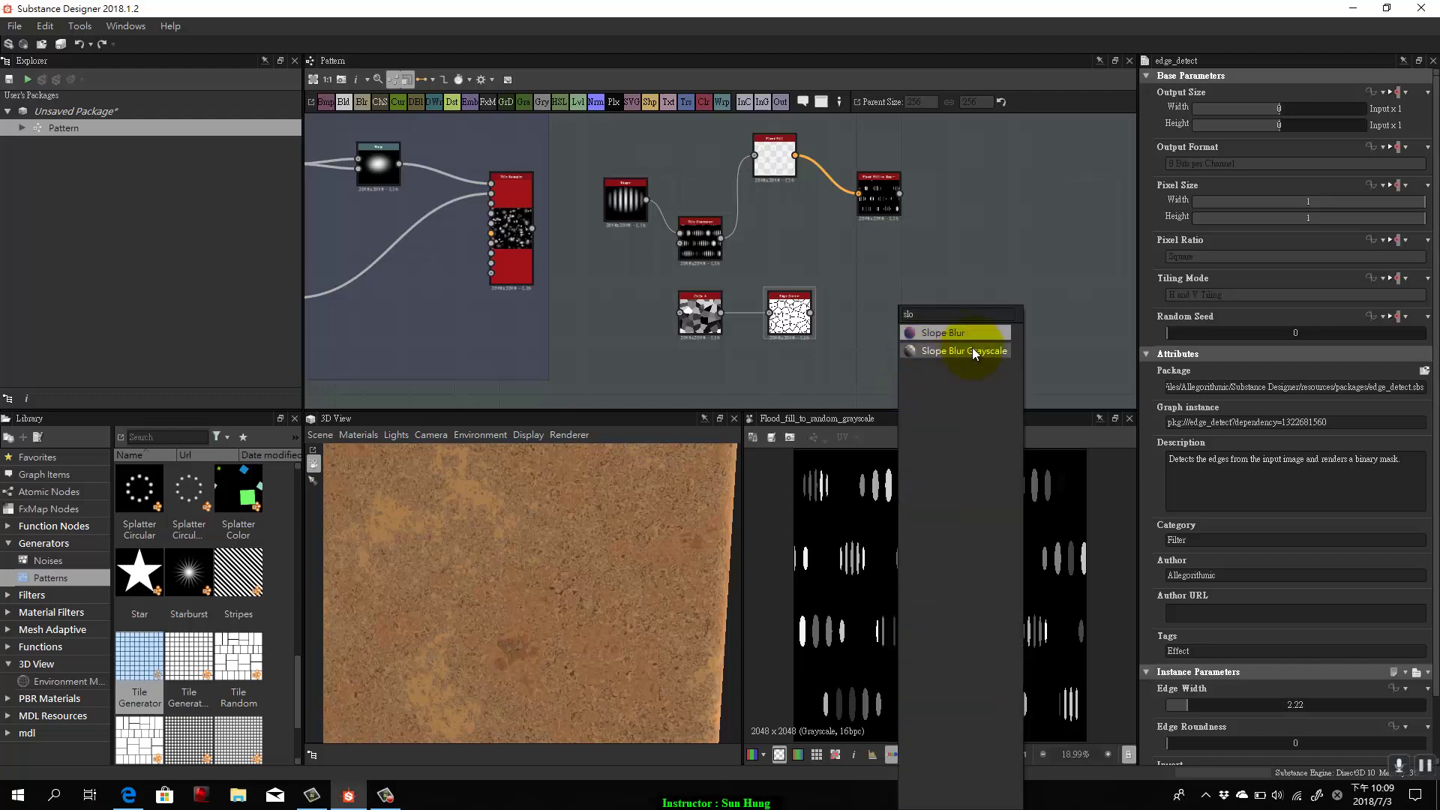
{"action": "left_click", "coordinate": [972, 347]}
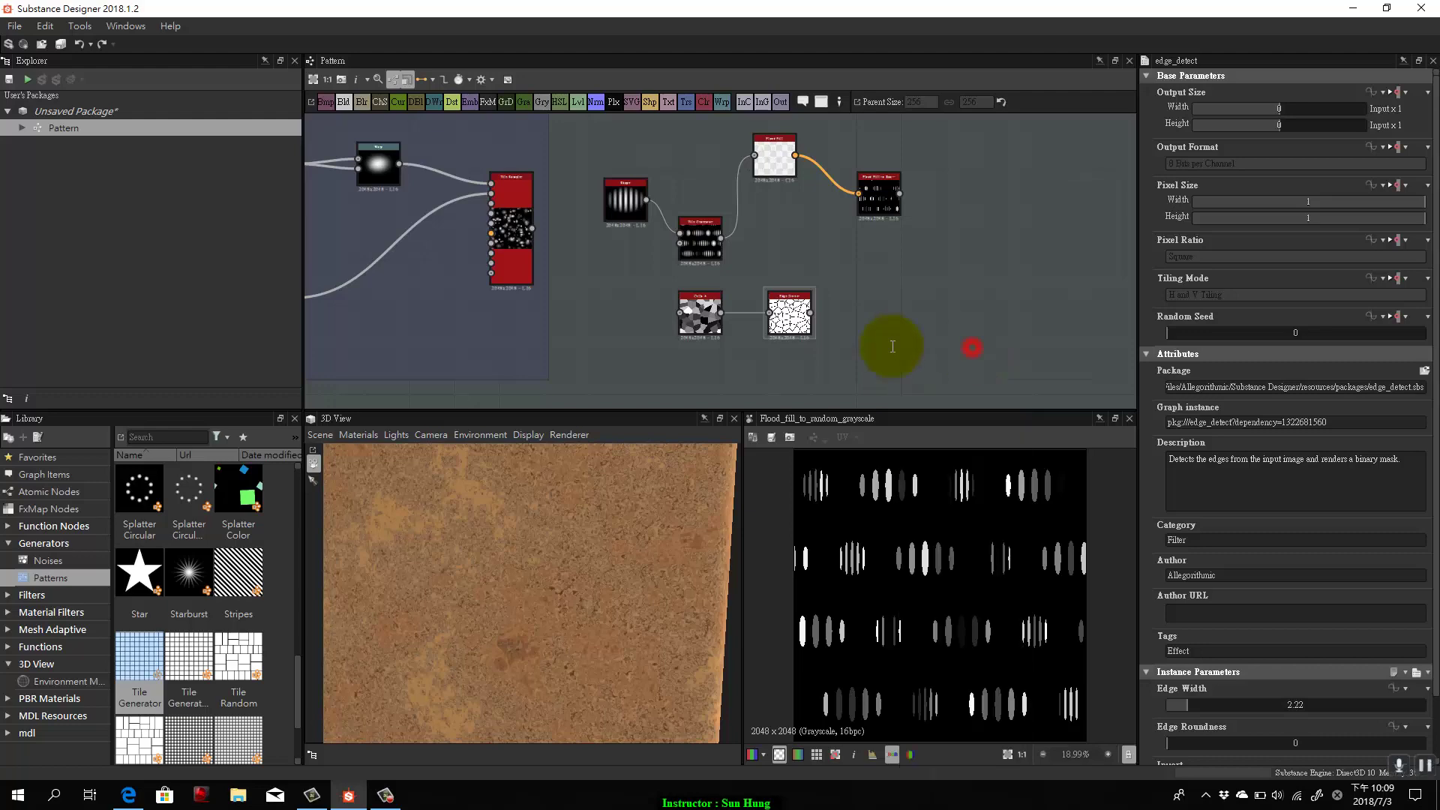
{"action": "left_click_drag", "start_coordinate": [817, 318], "coordinate": [935, 279]}
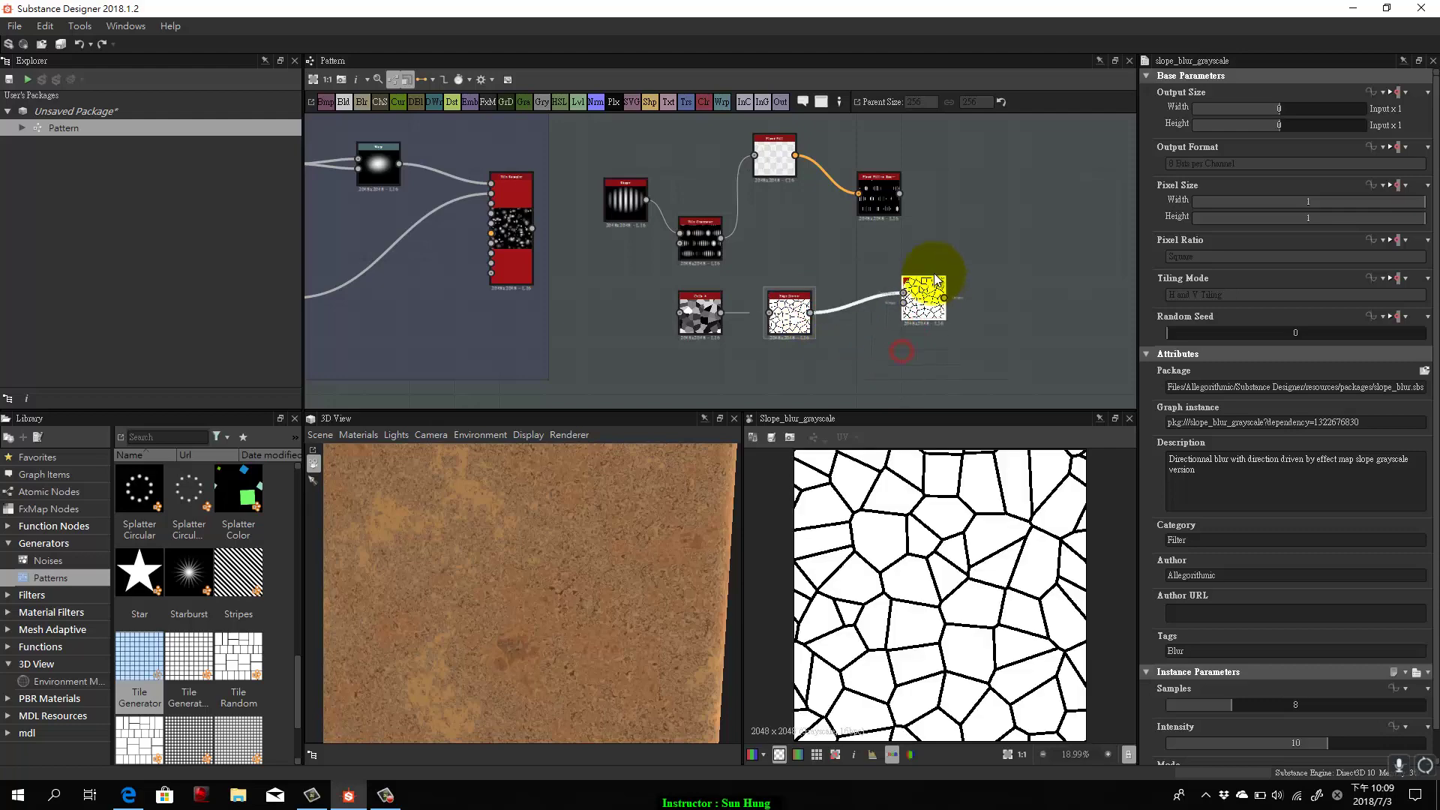
Add a Plasma noise node below the Edge Detect node and connect it to the Slope Blur Grayscale node's second input.
{"action": "left_click", "coordinate": [48, 555]}
{"action": "scroll", "coordinate": [281, 569], "scroll_direction": "down", "scroll_amount": 10}
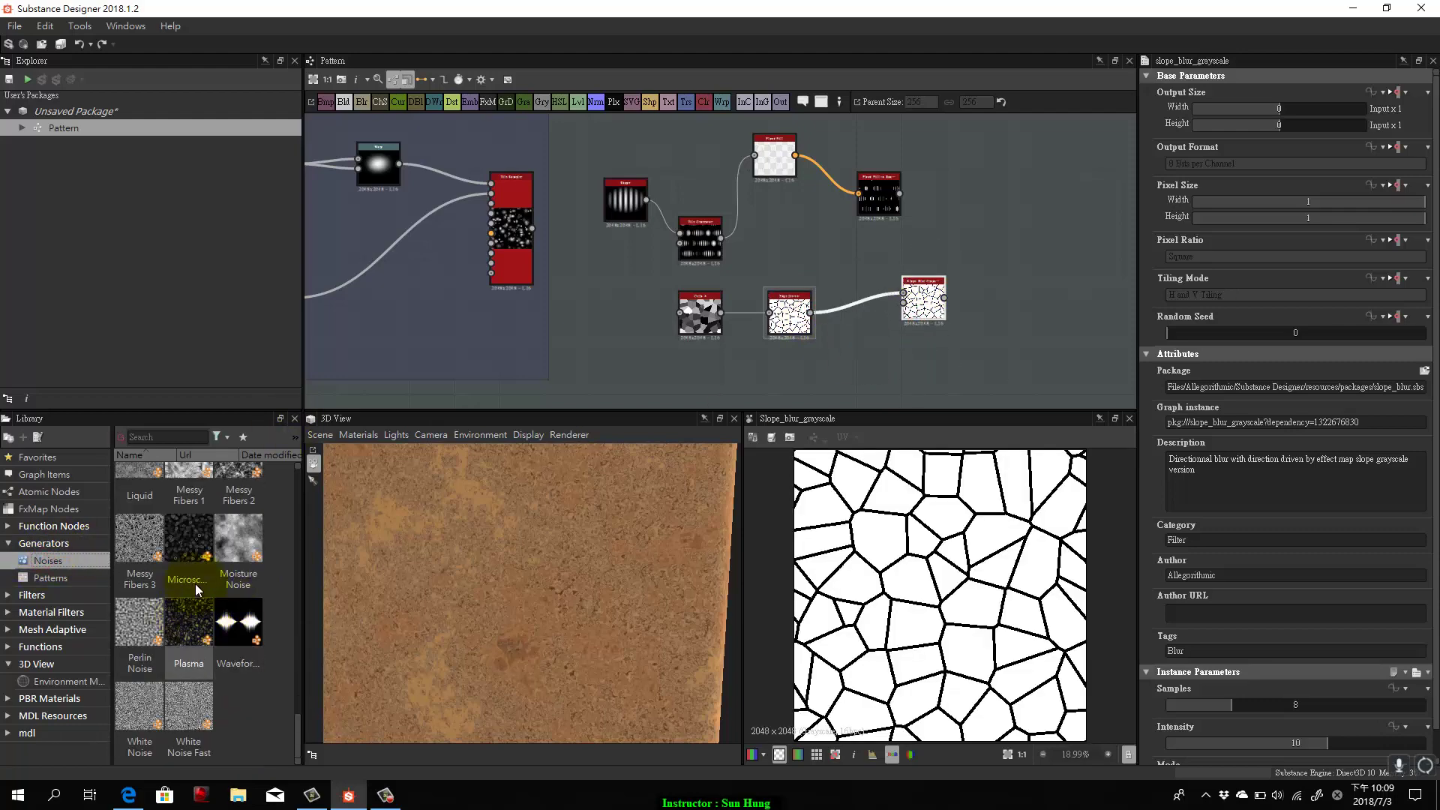
{"action": "left_click_drag", "start_coordinate": [189, 624], "coordinate": [876, 348]}
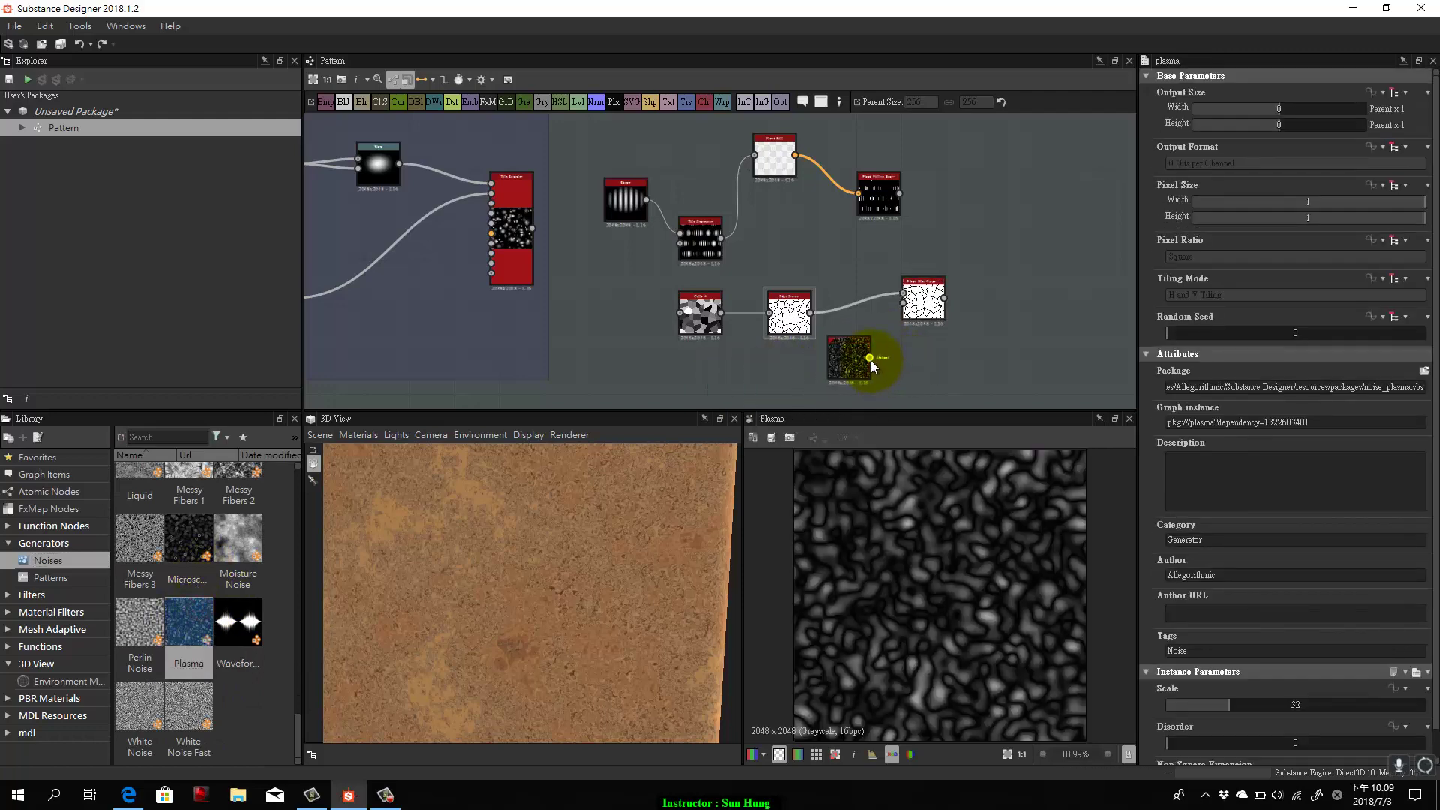
{"action": "left_click_drag", "start_coordinate": [892, 298], "coordinate": [904, 302]}
Preview the Slope Blur Grayscale node and set its Intensity to 0.19.
{"action": "left_click", "coordinate": [925, 283]}
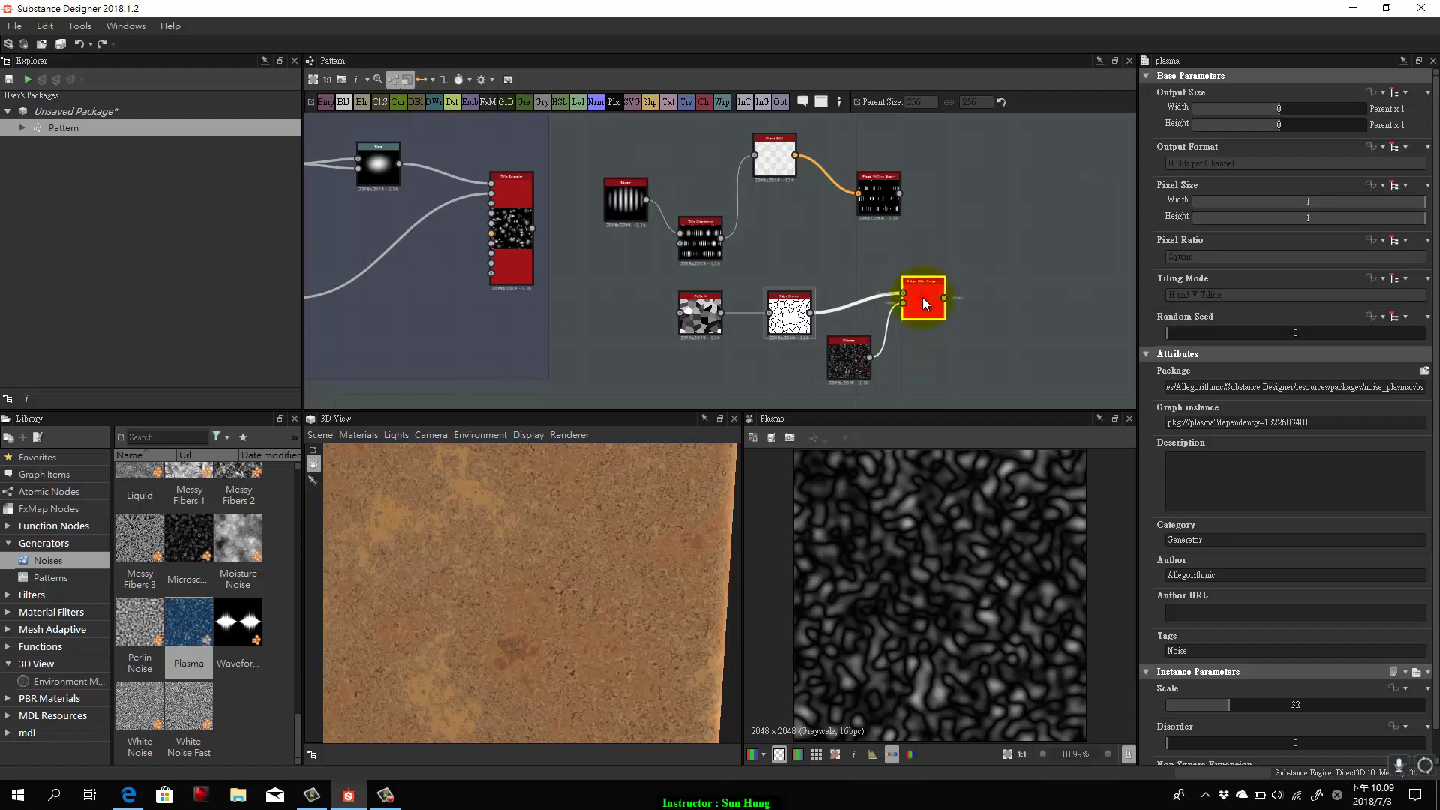
{"action": "scroll", "coordinate": [944, 585], "scroll_direction": "up", "scroll_amount": 2}
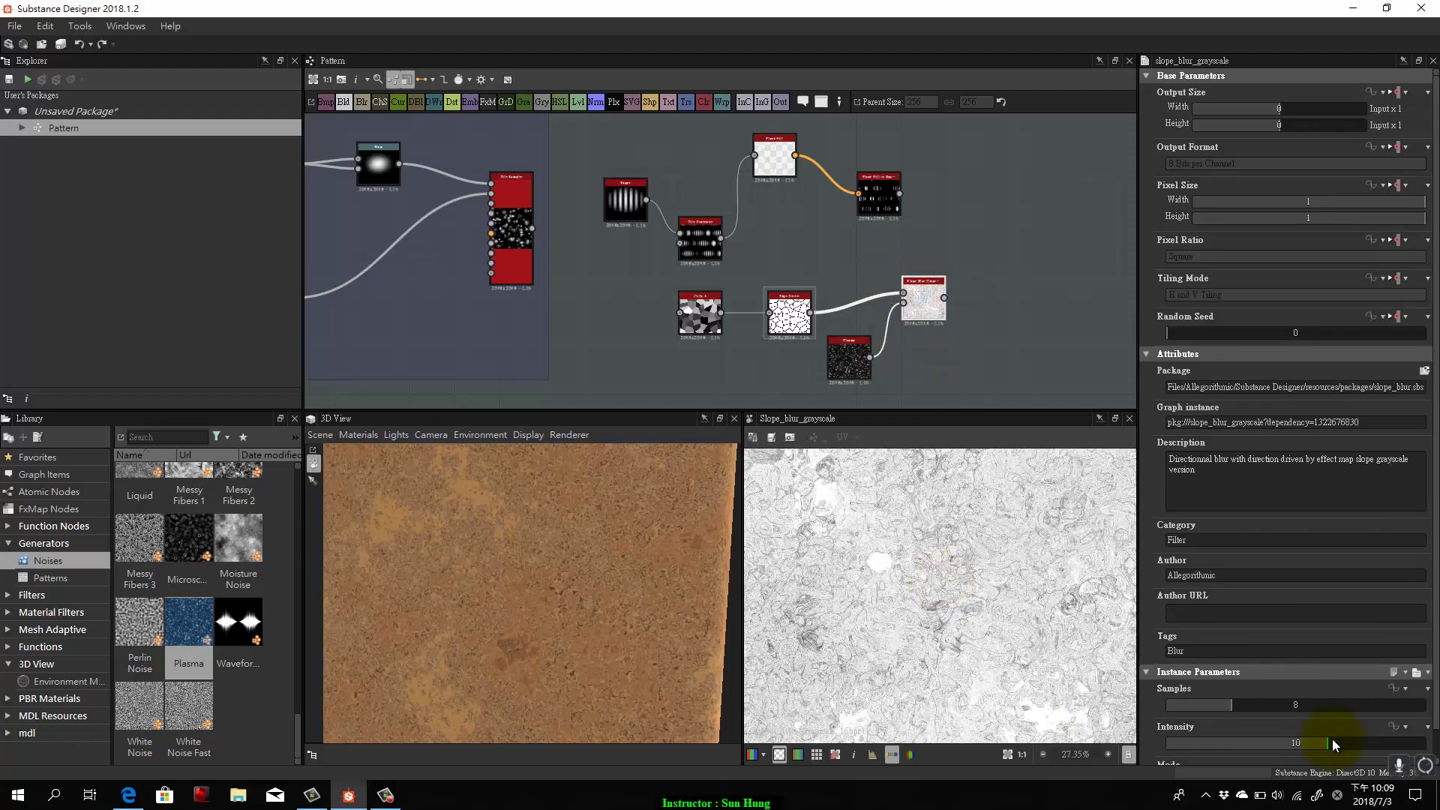
{"action": "left_click_drag", "start_coordinate": [1332, 743], "coordinate": [1172, 745]}
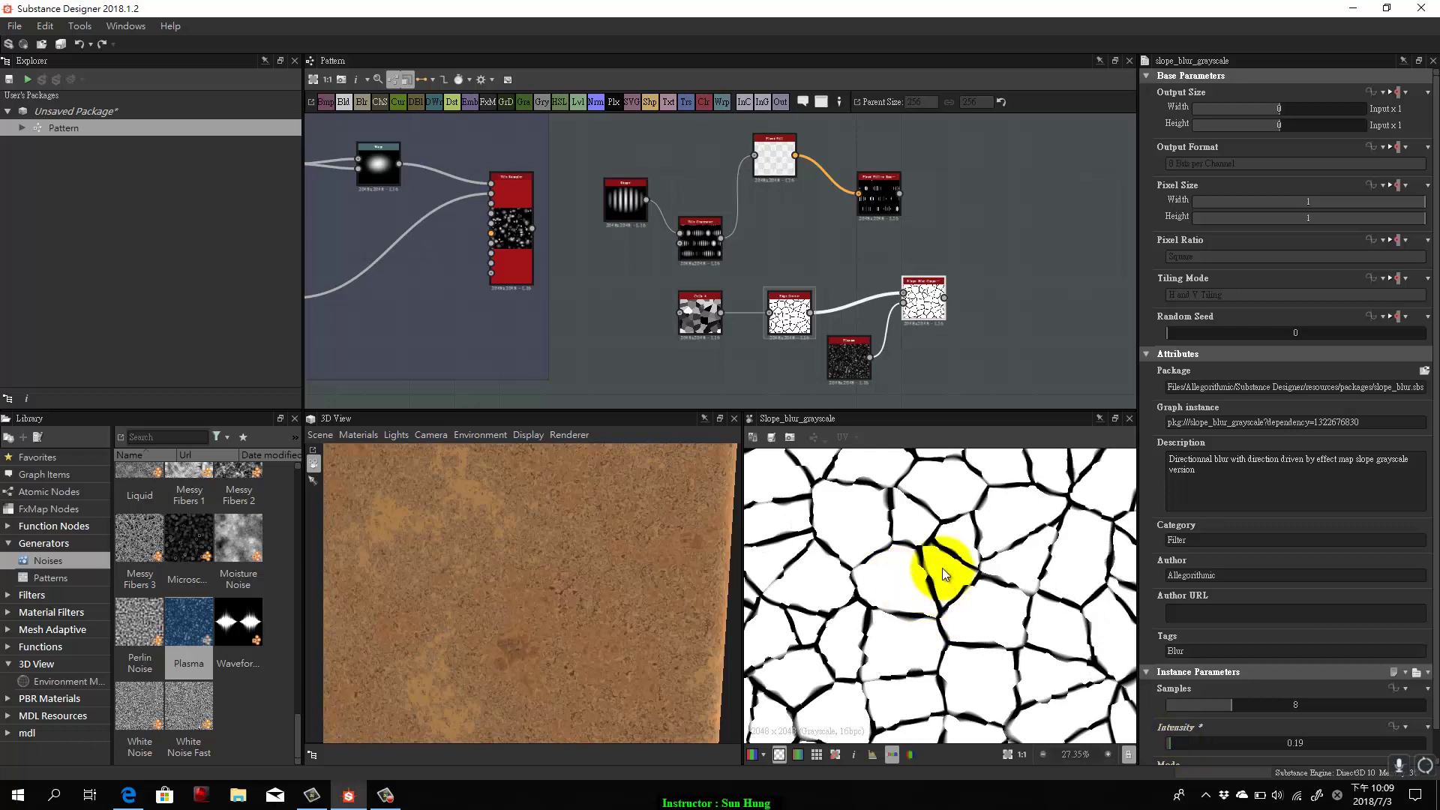